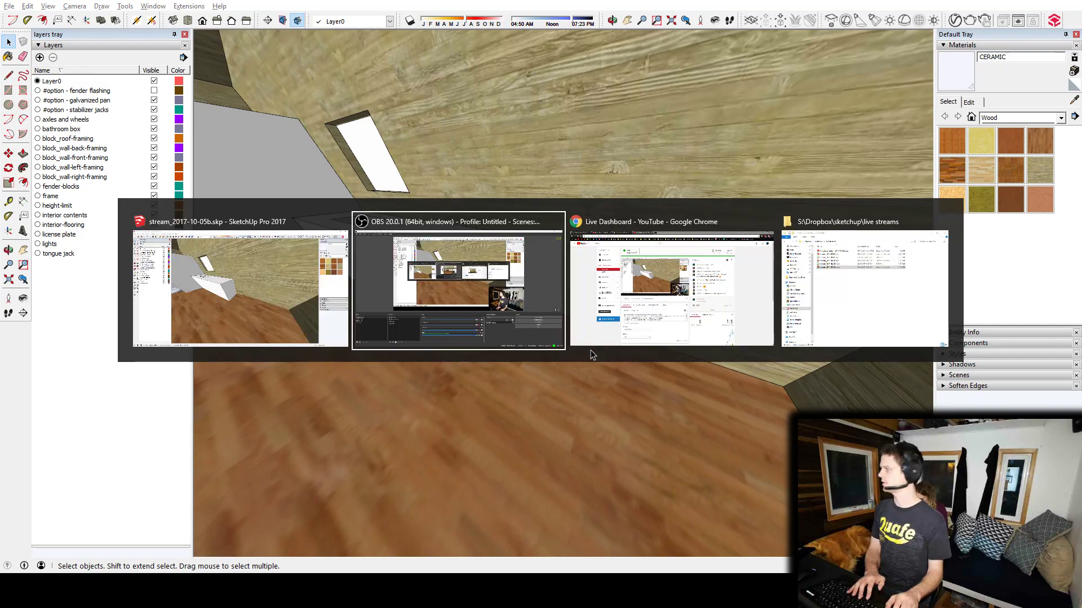
Return to the SketchUp model and hide the interior contents layer, the four block wall-framing layers and block_roof-framing
key("alt+shift+Tab")
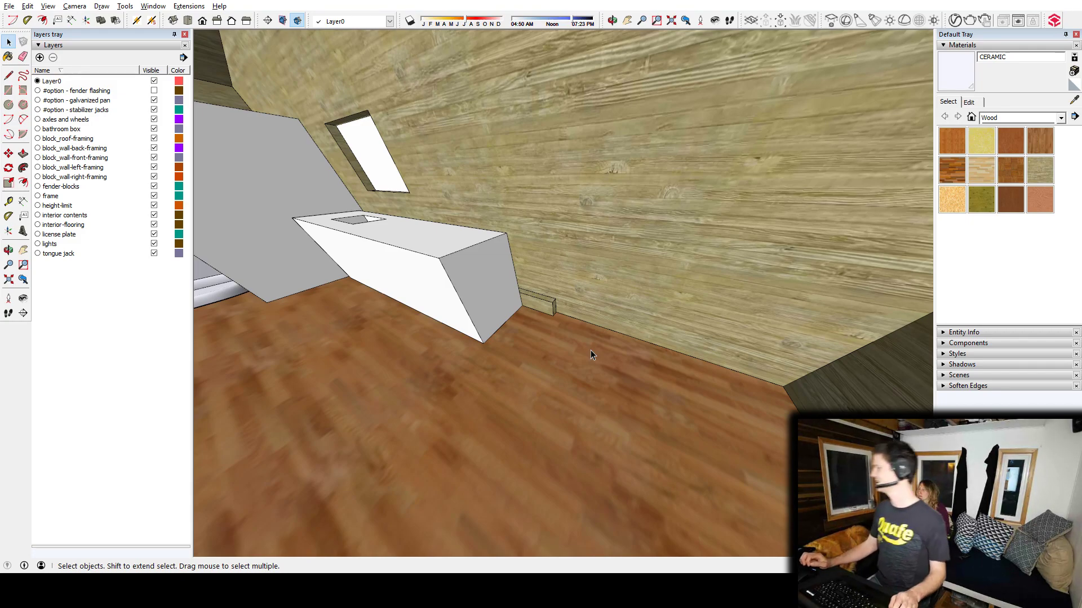
middle_click_drag(486, 329, 406, 365)
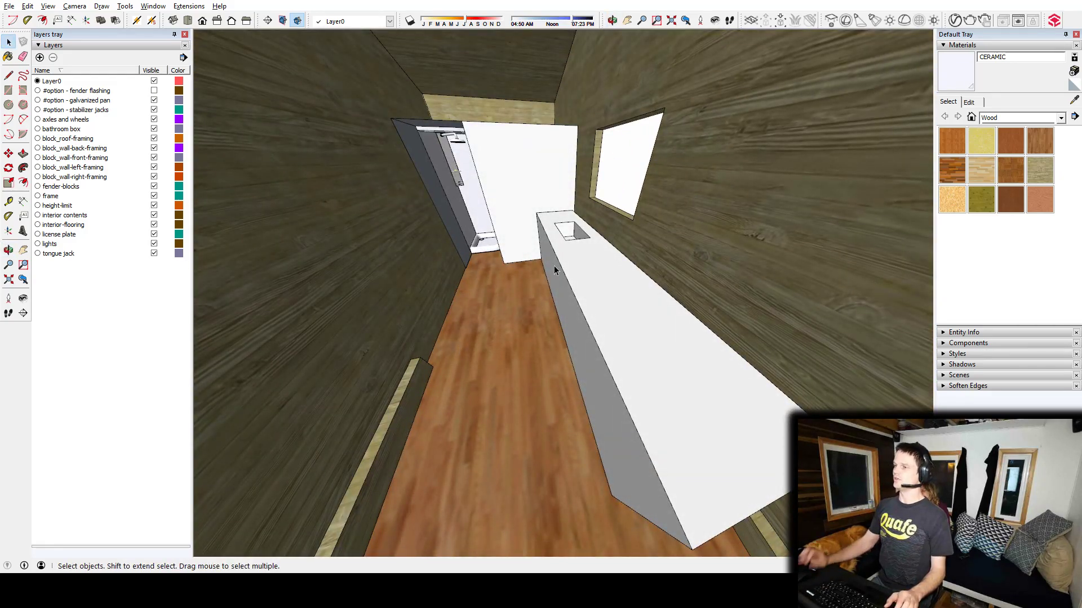
middle_click_drag(484, 349, 651, 315)
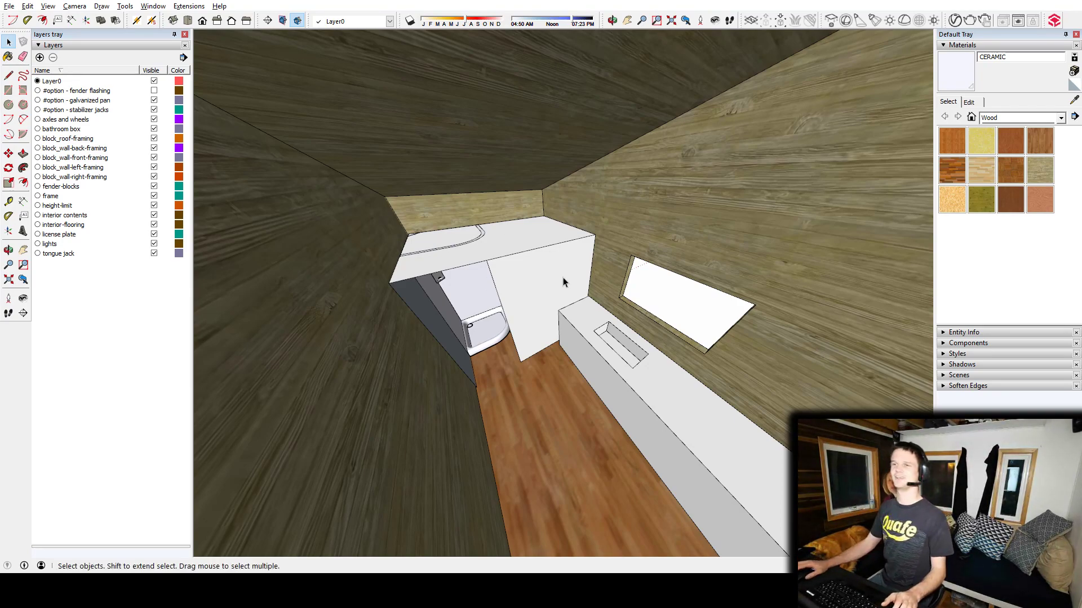
middle_click_drag(593, 268, 468, 299)
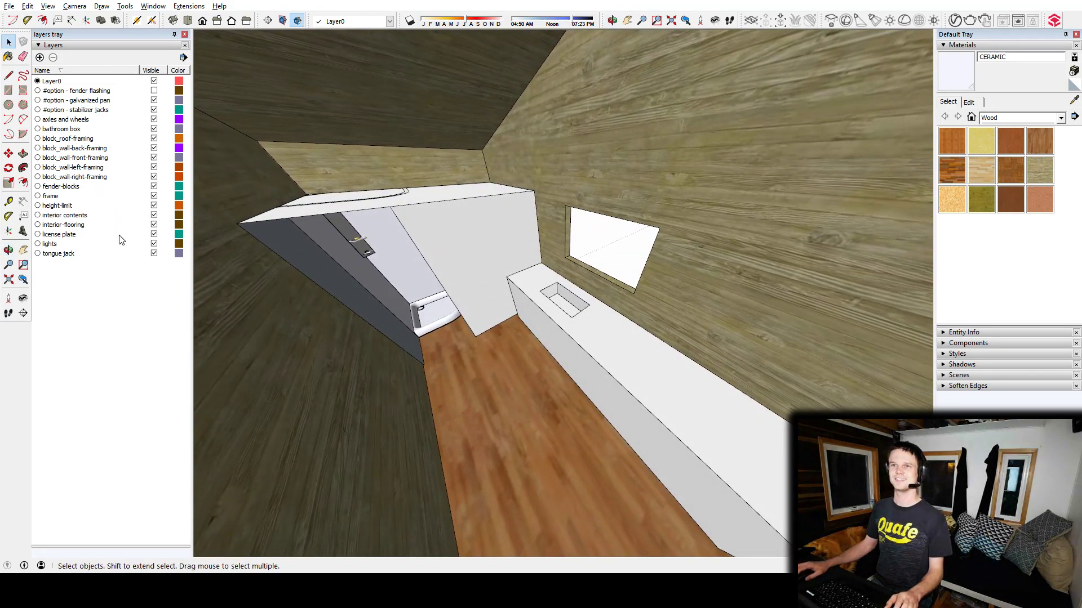
left_click(154, 215)
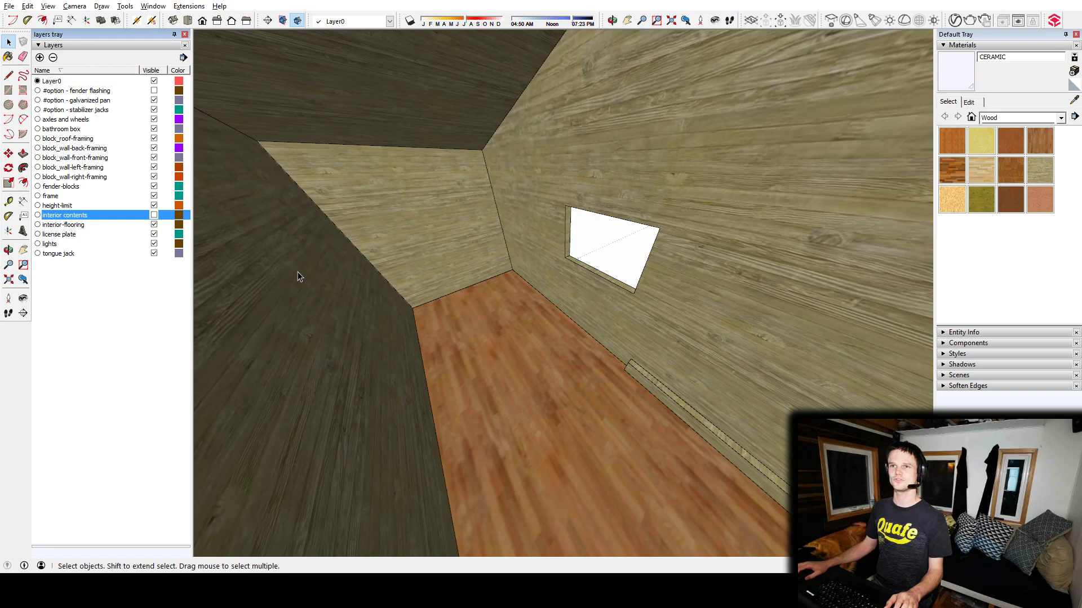
left_click(154, 176)
left_click(154, 166)
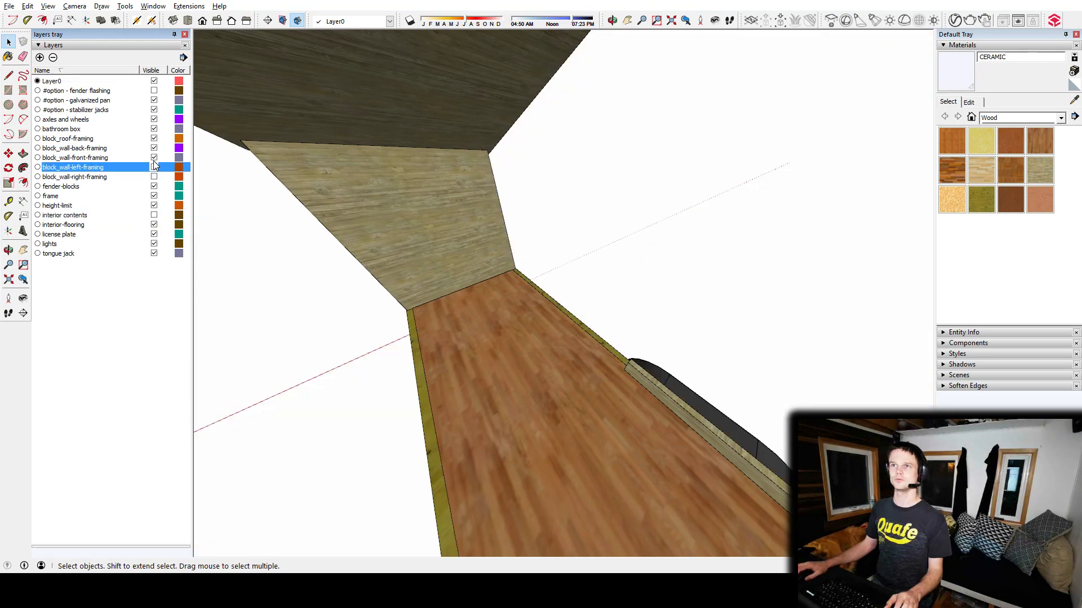
left_click(154, 157)
left_click(154, 148)
left_click(154, 138)
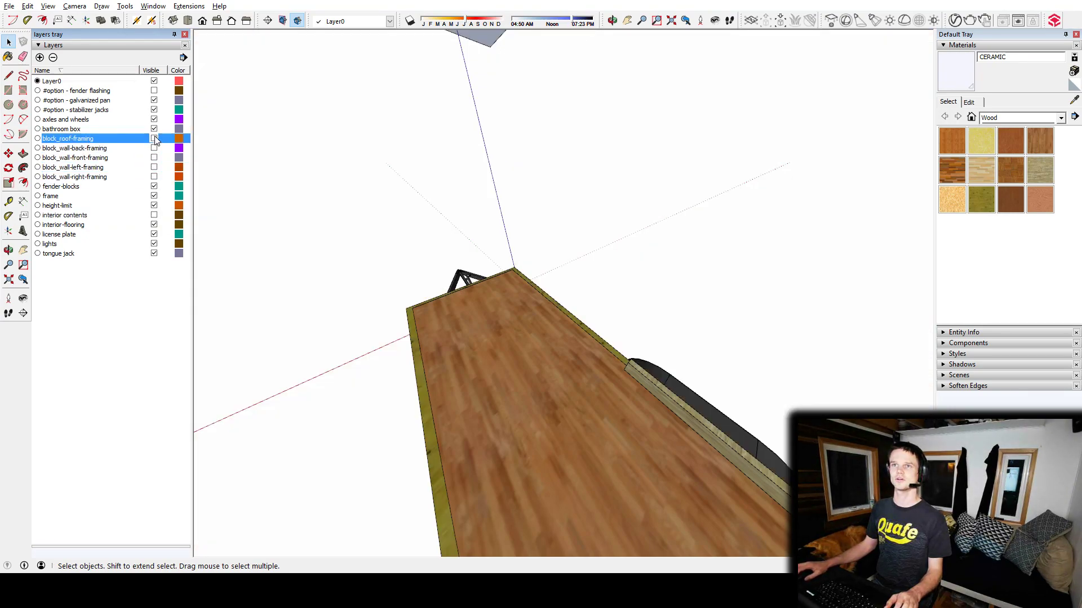
Assign the dark upright panel standing on the trailer floor to the interior contents layer
middle_click_drag(518, 282, 543, 305)
scroll(634, 436, "down", 3)
scroll(519, 245, "down", 3)
left_click(510, 307)
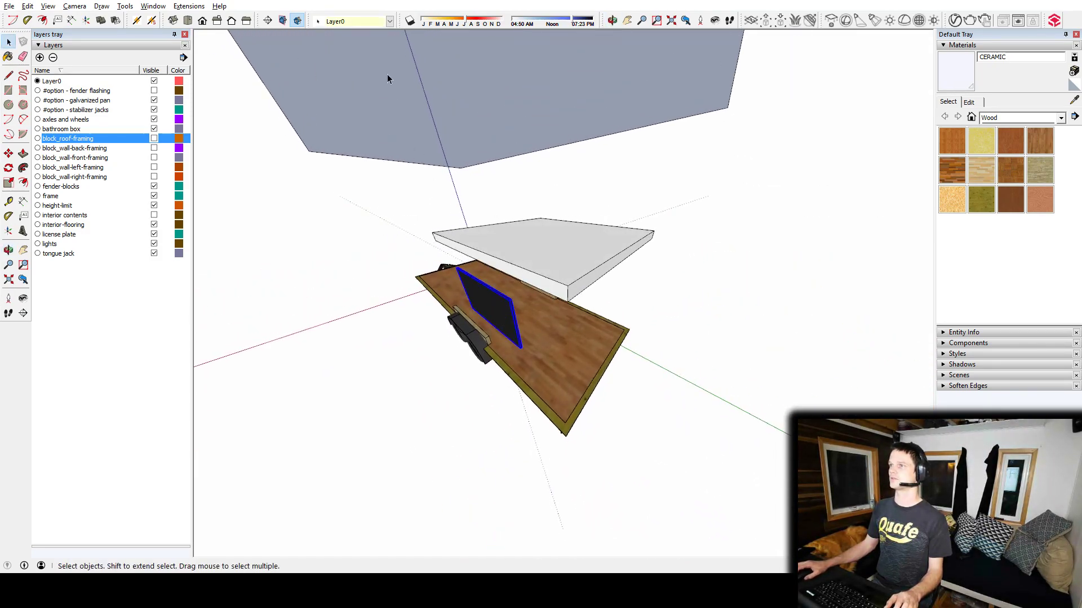
left_click(354, 22)
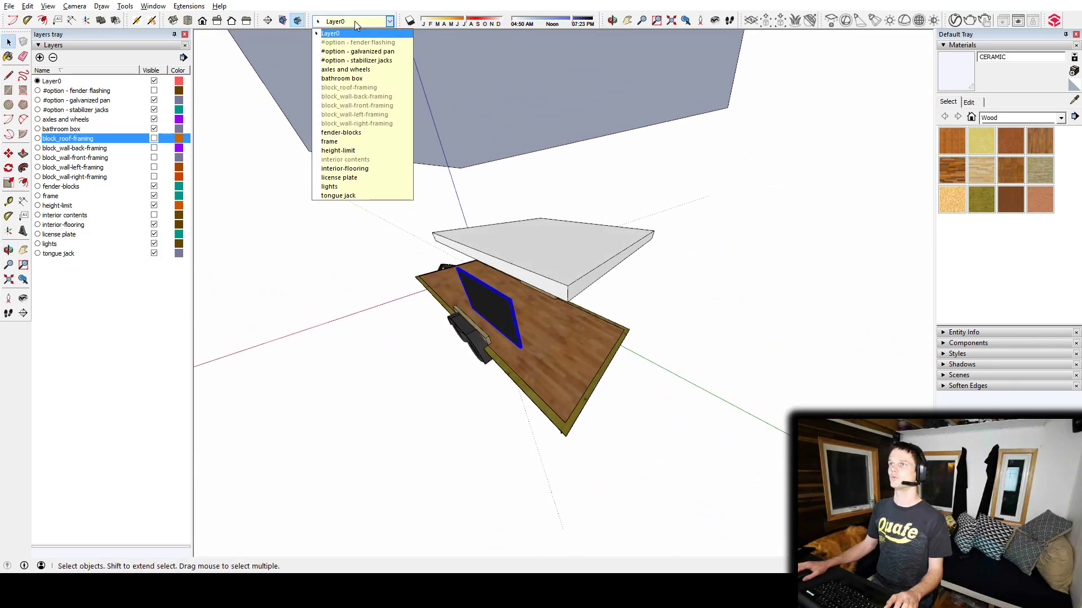
left_click(359, 168)
left_click(498, 240)
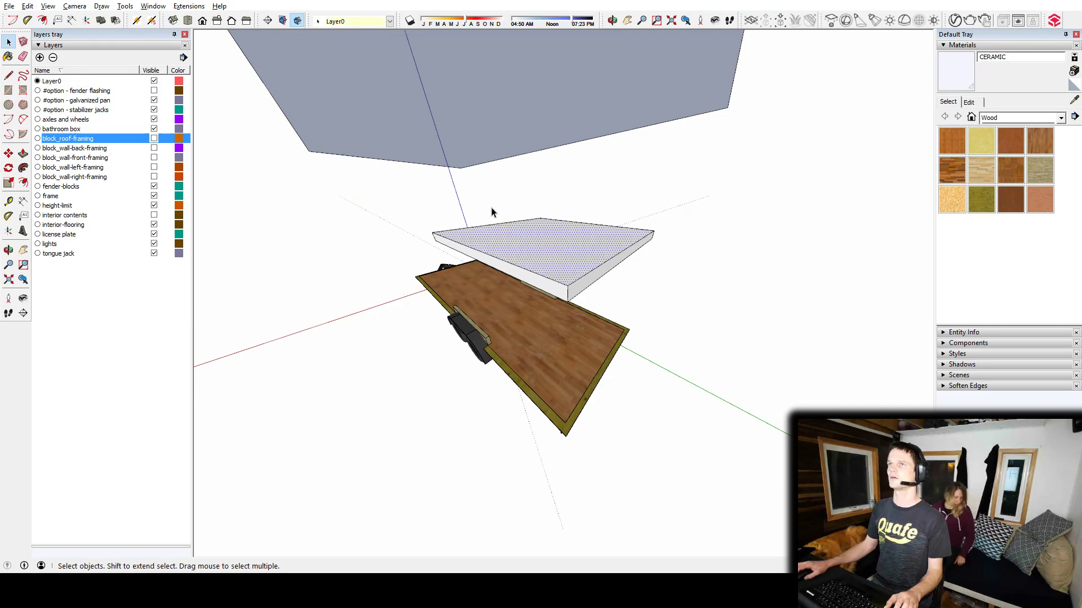
left_click(348, 22)
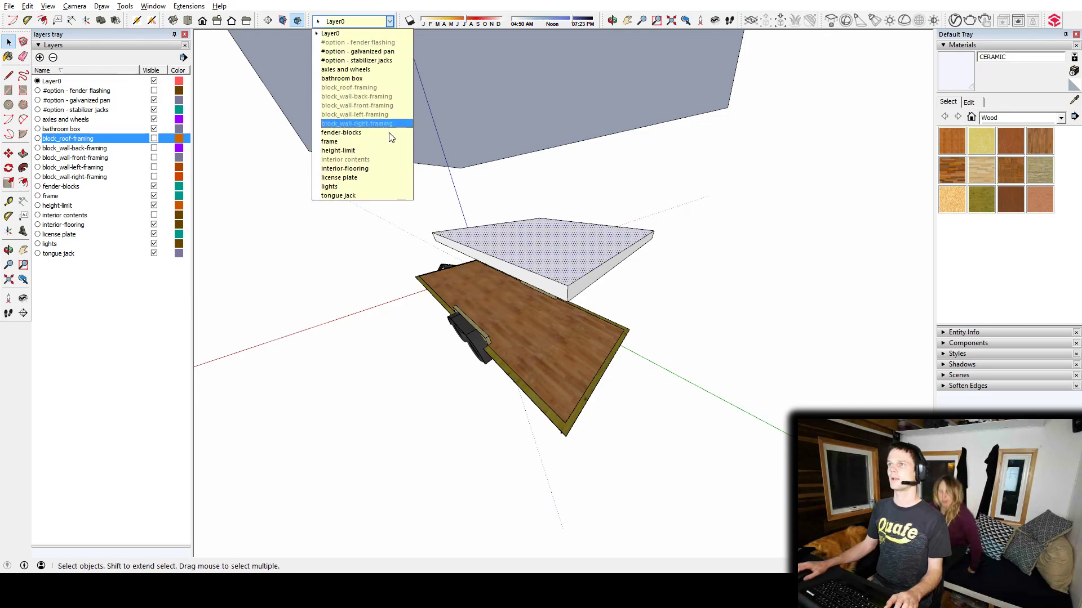
left_click(366, 160)
key("ctrl+z")
Assign all connected geometry of the white slab above the trailer floor to the interior contents layer
triple_click(522, 247)
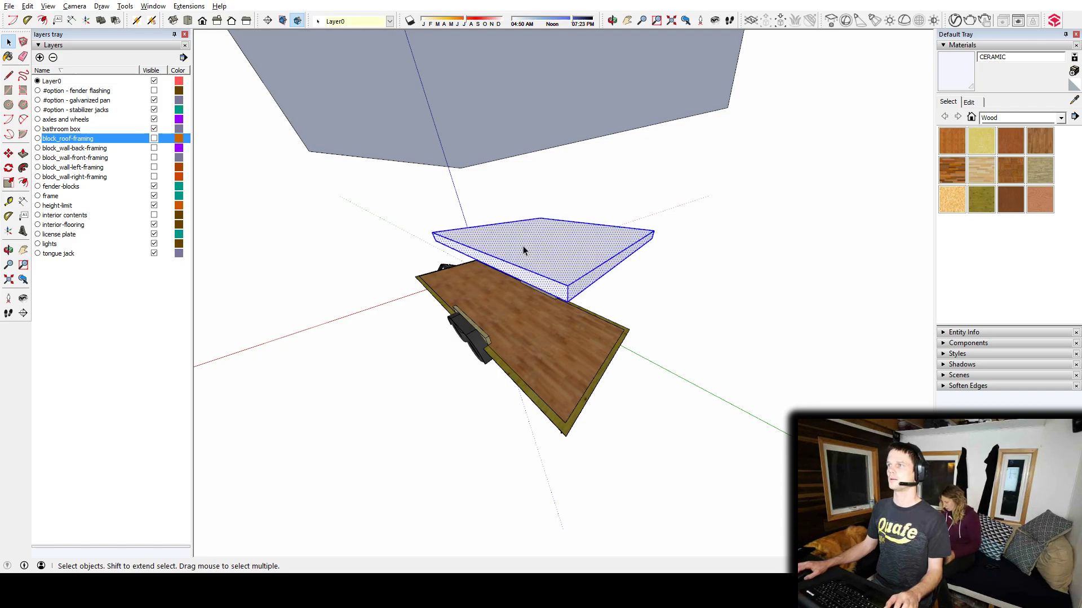
left_click(356, 21)
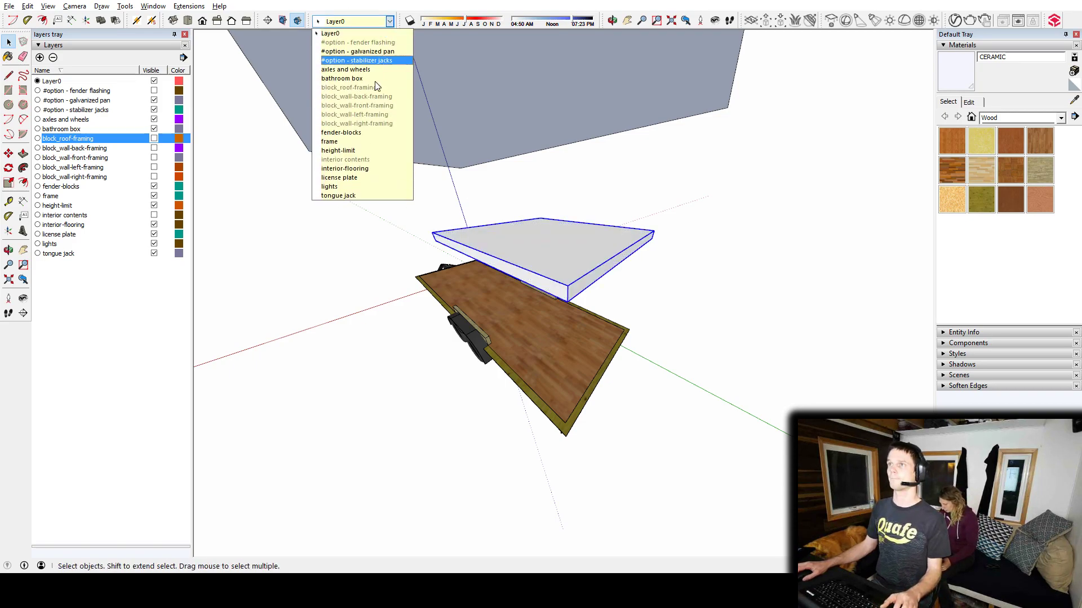
left_click(363, 160)
Select the finished wood floor and hide the interior-flooring layer
scroll(555, 288, "up", 4)
left_click(522, 386)
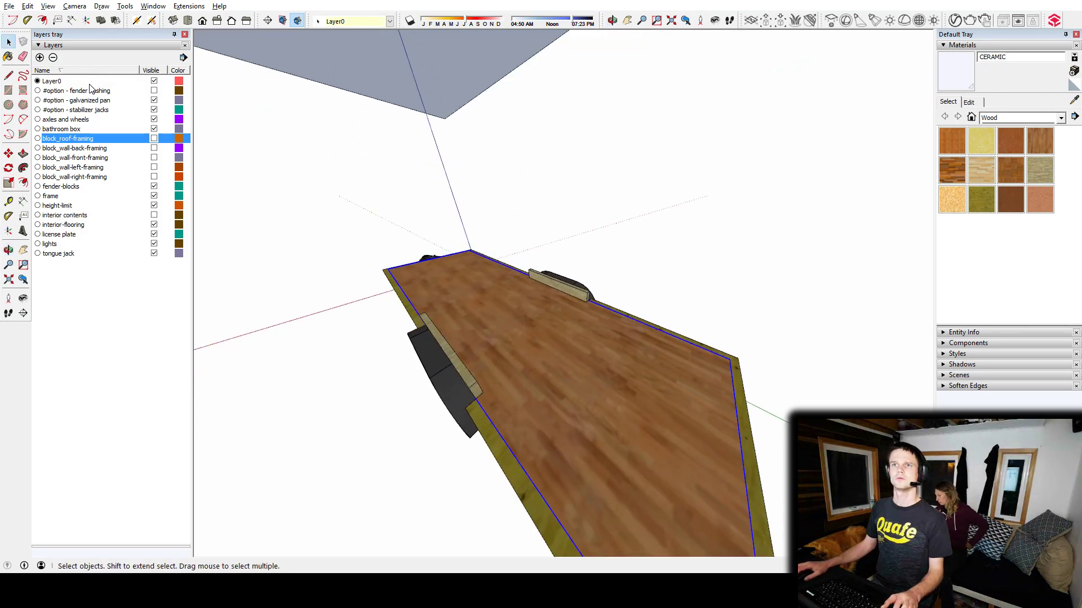
left_click(153, 224)
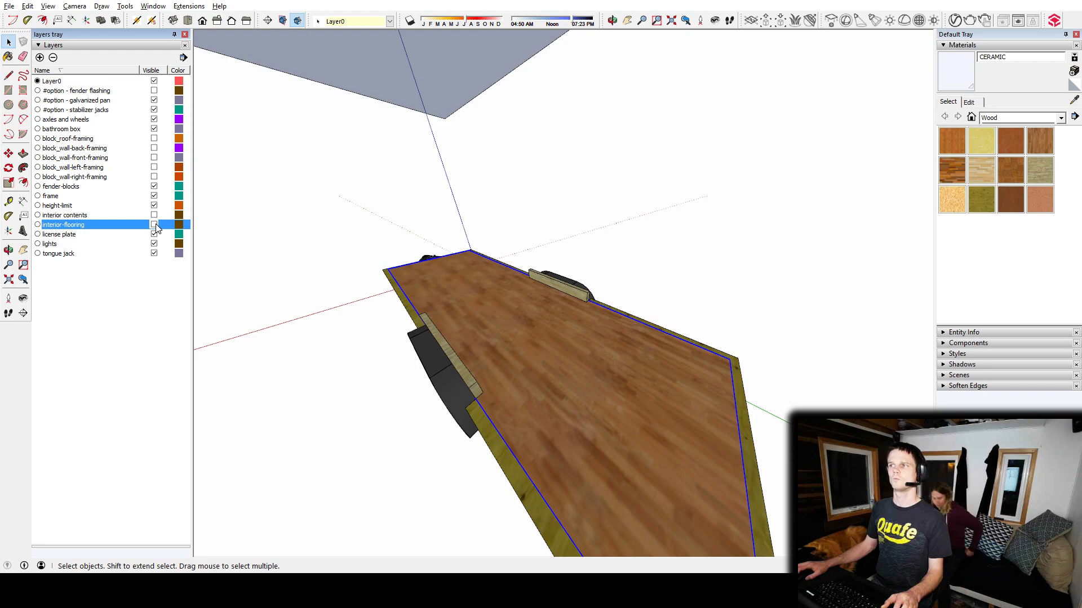
Rename the interior contents layer as interior-contents
left_click(56, 215)
left_click(56, 215)
key("Delete")
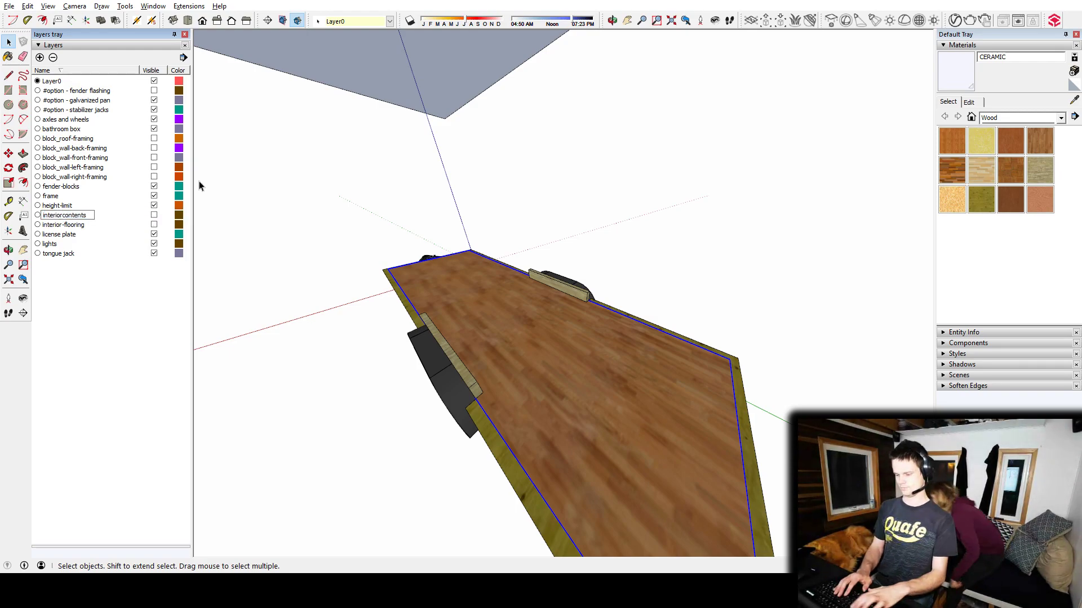
type("-")
key("Return")
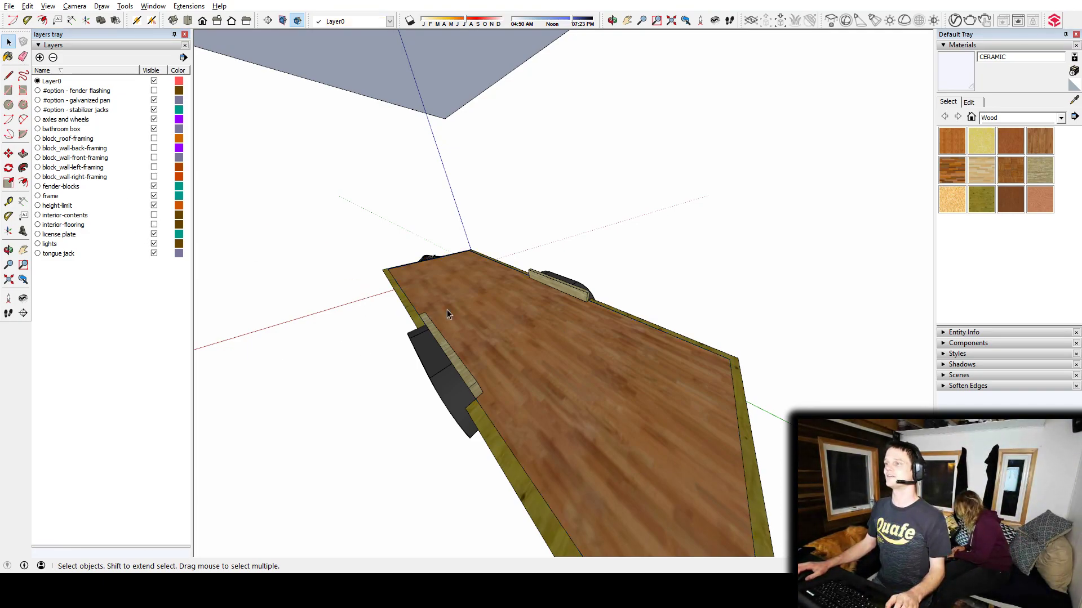
Assign the finished wood floor to the interior-flooring layer
middle_click_drag(407, 283, 593, 355)
left_click(587, 345)
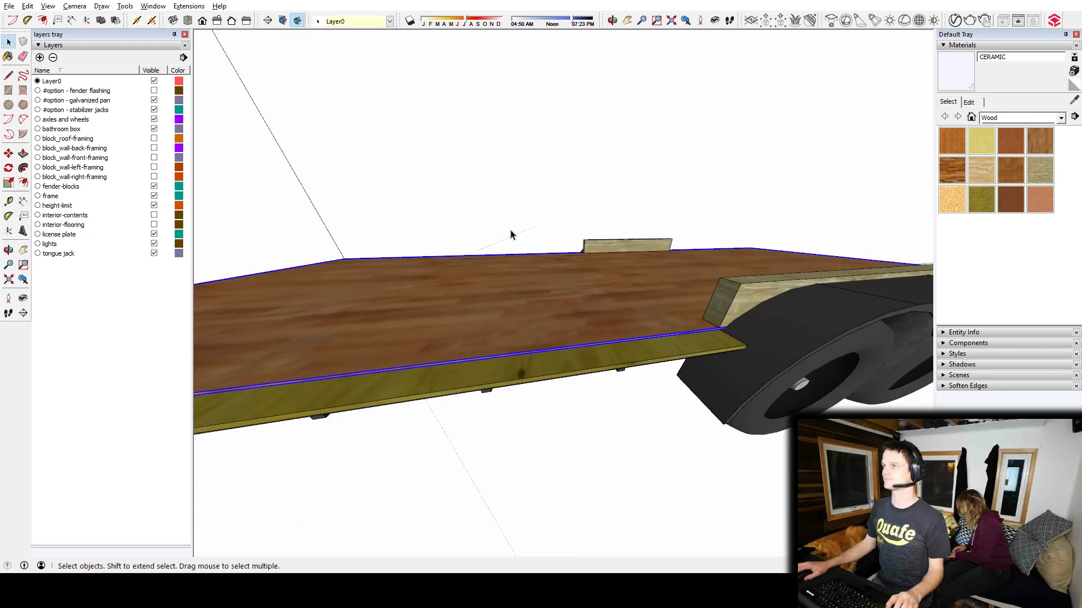
left_click(366, 20)
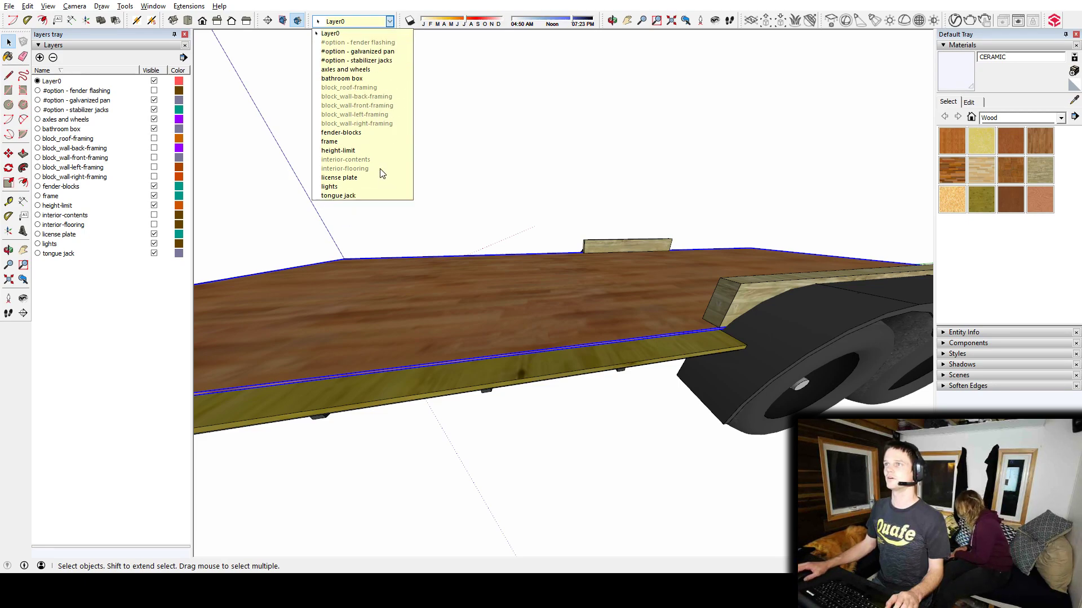
left_click(357, 169)
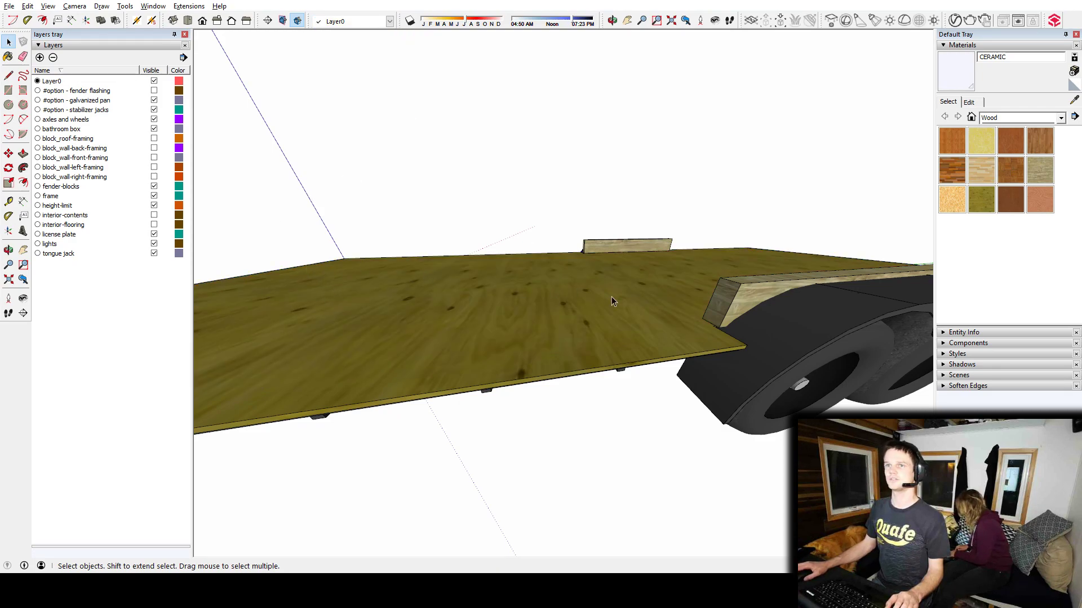
Select the plywood sheet on the trailer and add a new layer named subfloor
middle_click_drag(505, 354, 551, 325)
left_click(551, 325)
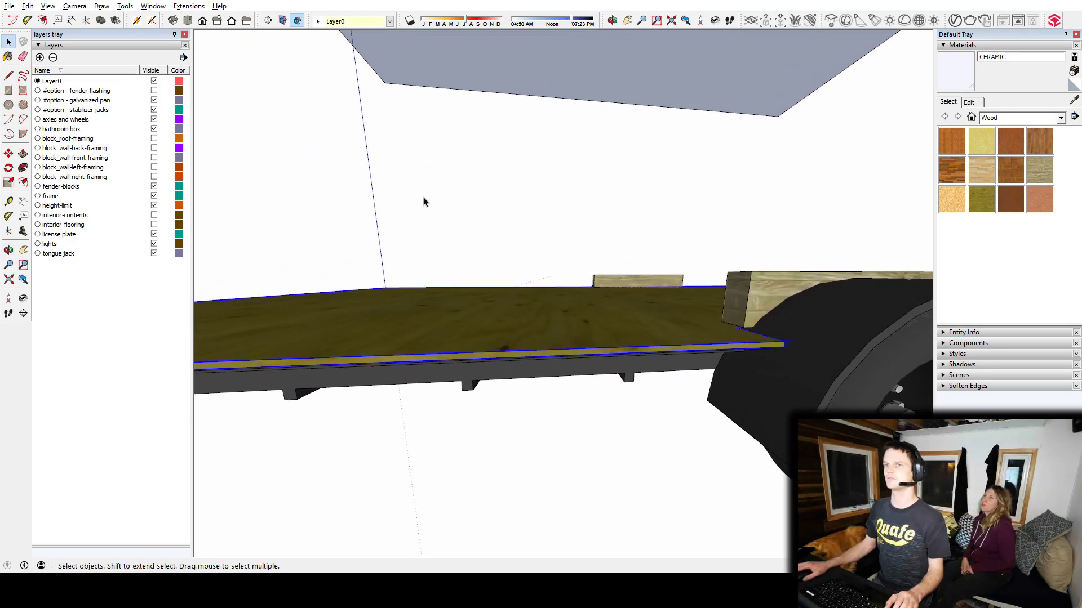
middle_click_drag(424, 202, 444, 244)
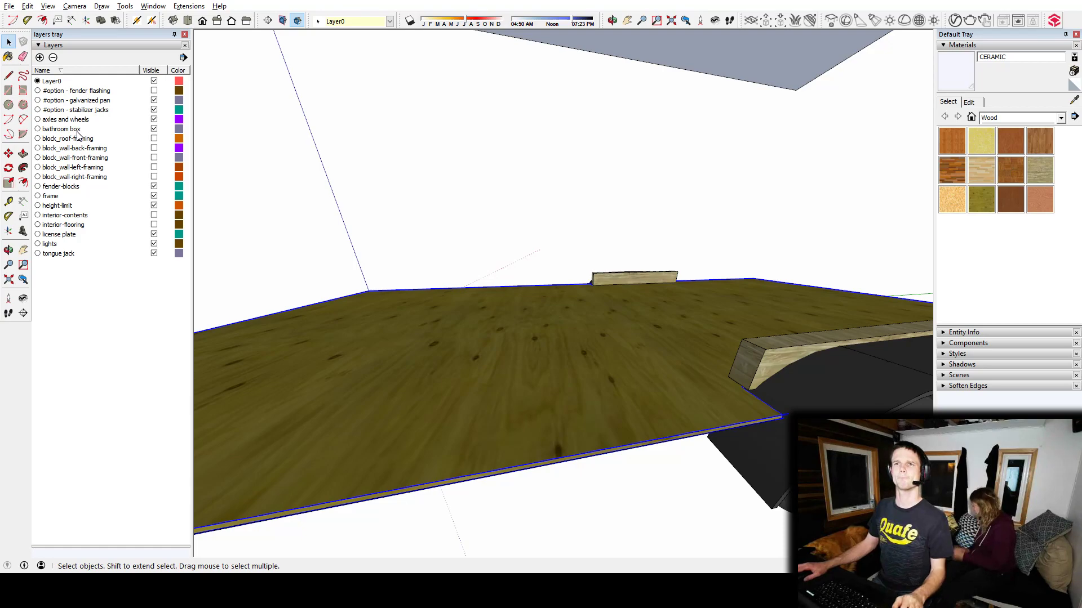
left_click(39, 58)
type("s")
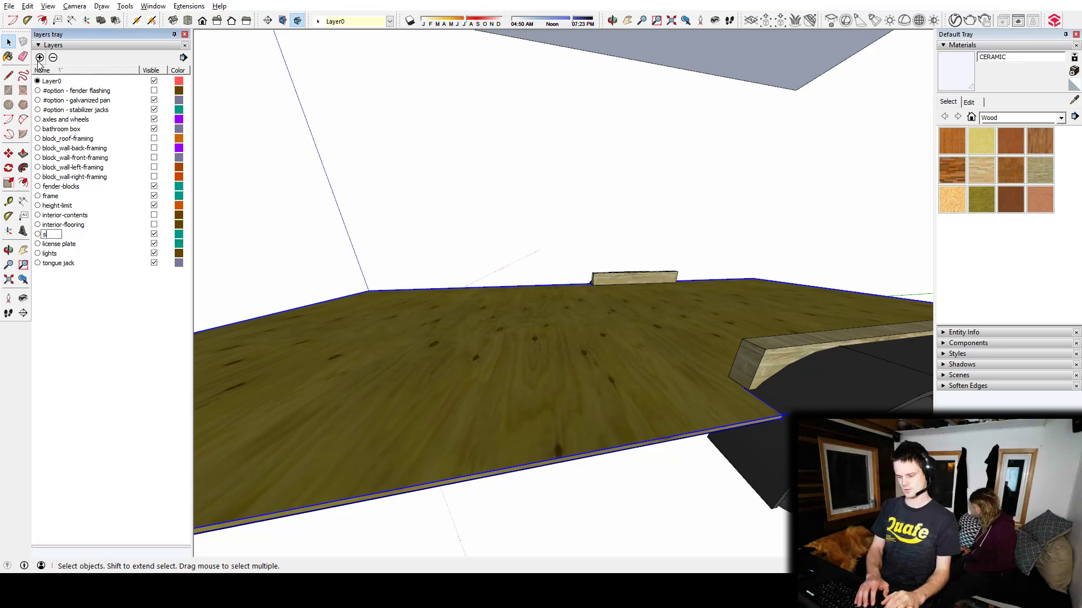
type("ubfloor")
key("Return")
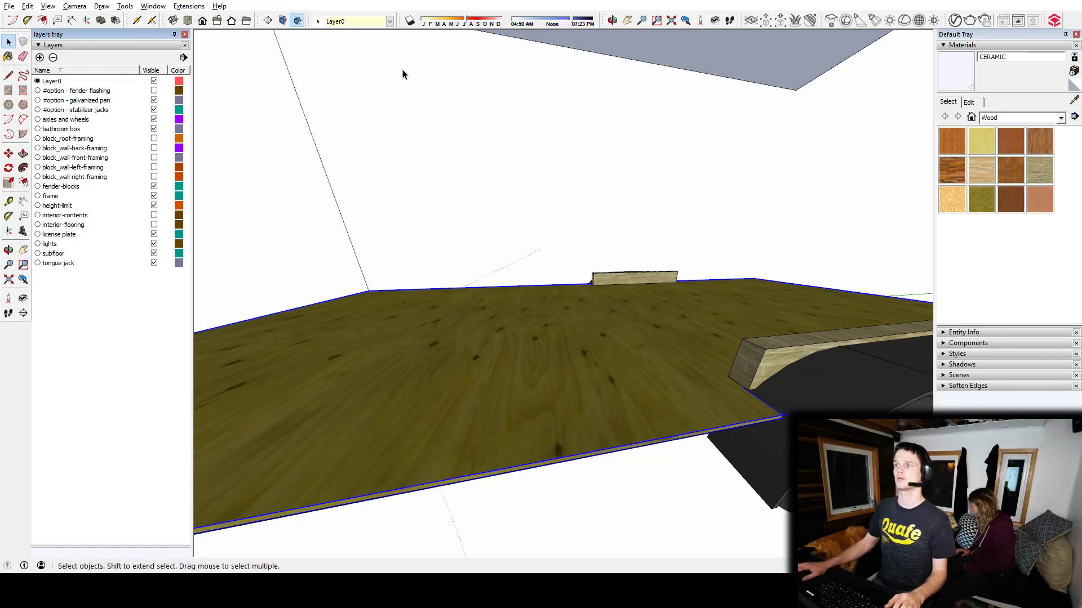
Assign the selected plywood sheet to the subfloor layer and hide that layer
left_click(347, 23)
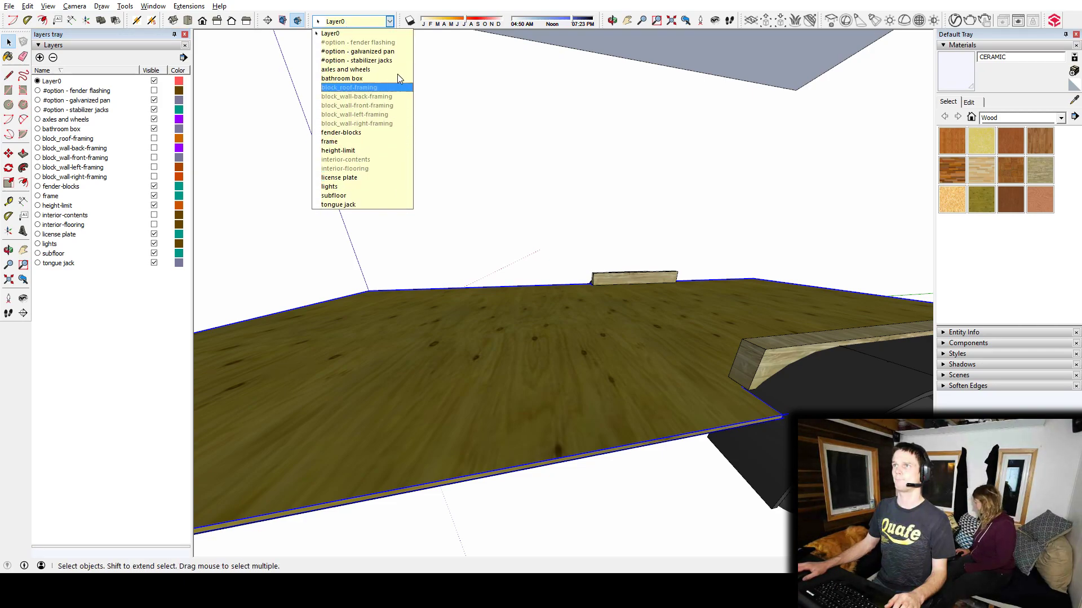
left_click(338, 195)
left_click(154, 253)
Select the wood-textured floor block inside the trailer frame and add a new layer named block_floor-framing
middle_click_drag(527, 407, 336, 388)
scroll(582, 382, "down", 4)
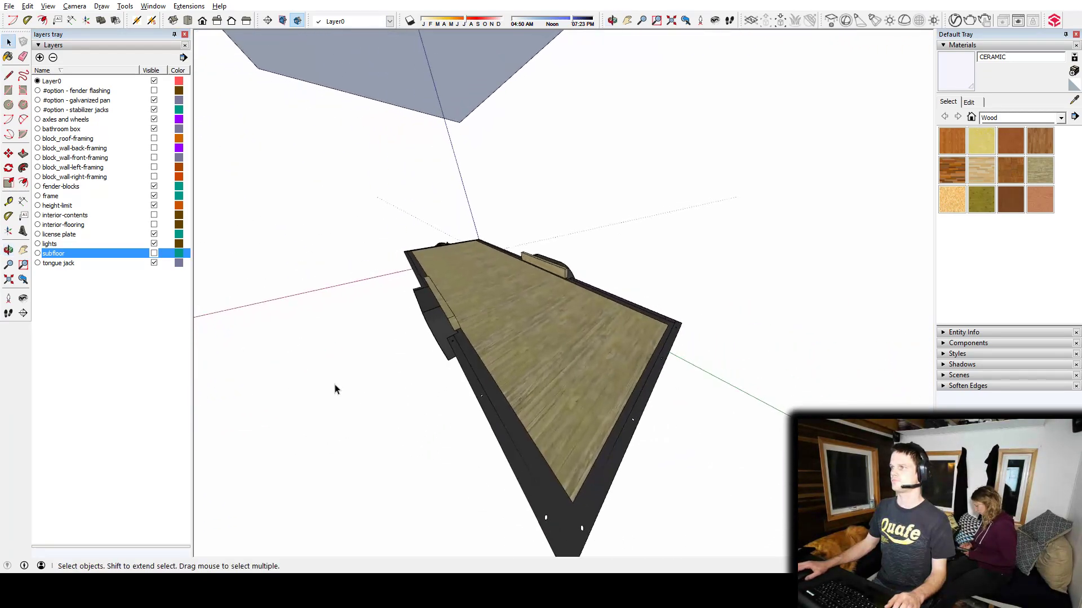
left_click(541, 350)
middle_click_drag(453, 289, 524, 299)
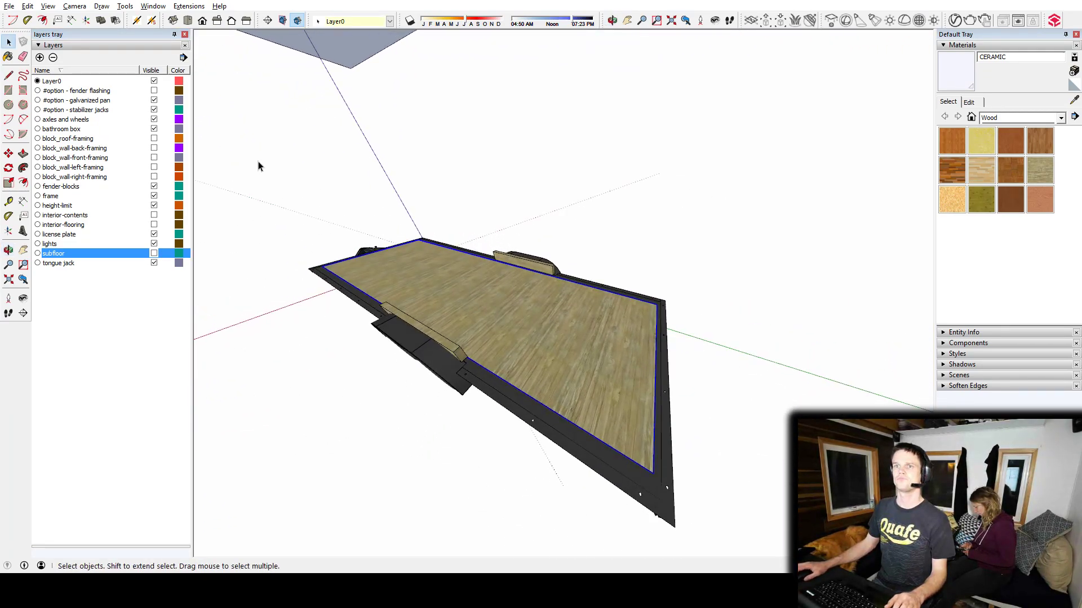
left_click(39, 57)
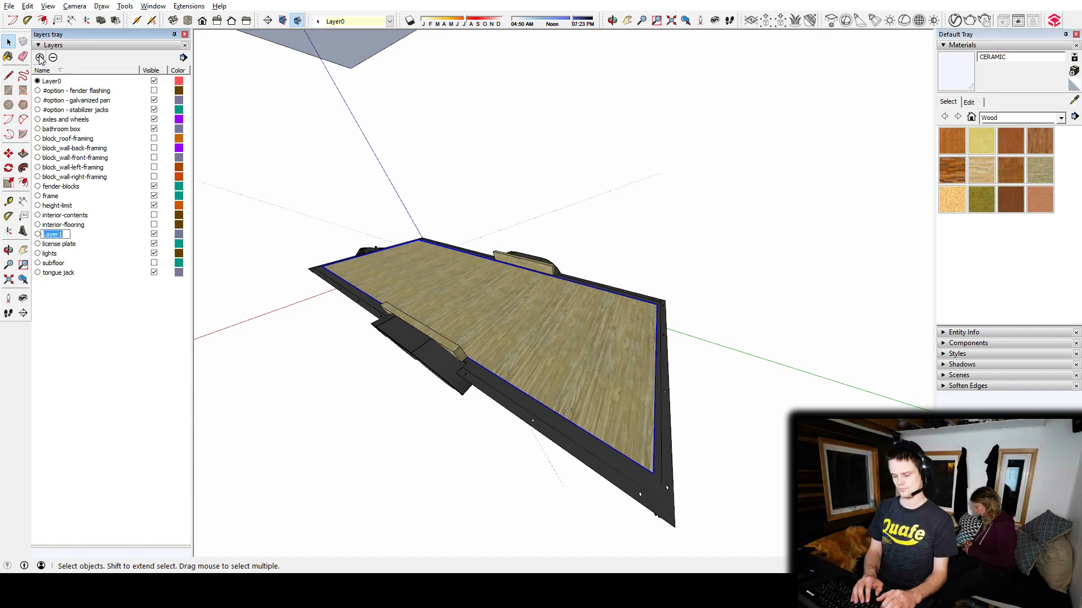
type("block_")
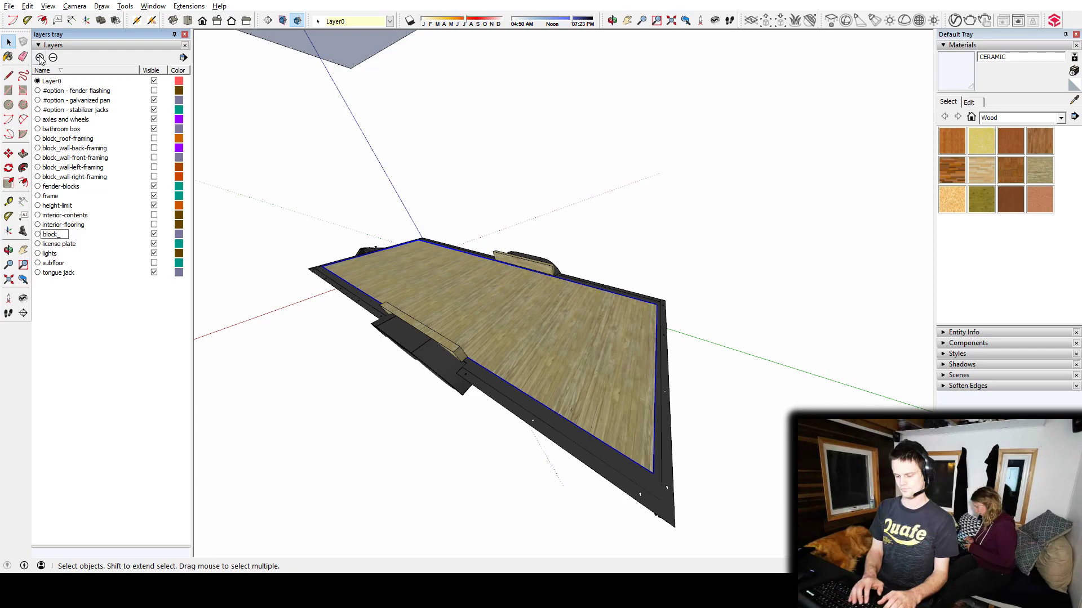
type("floor-framing")
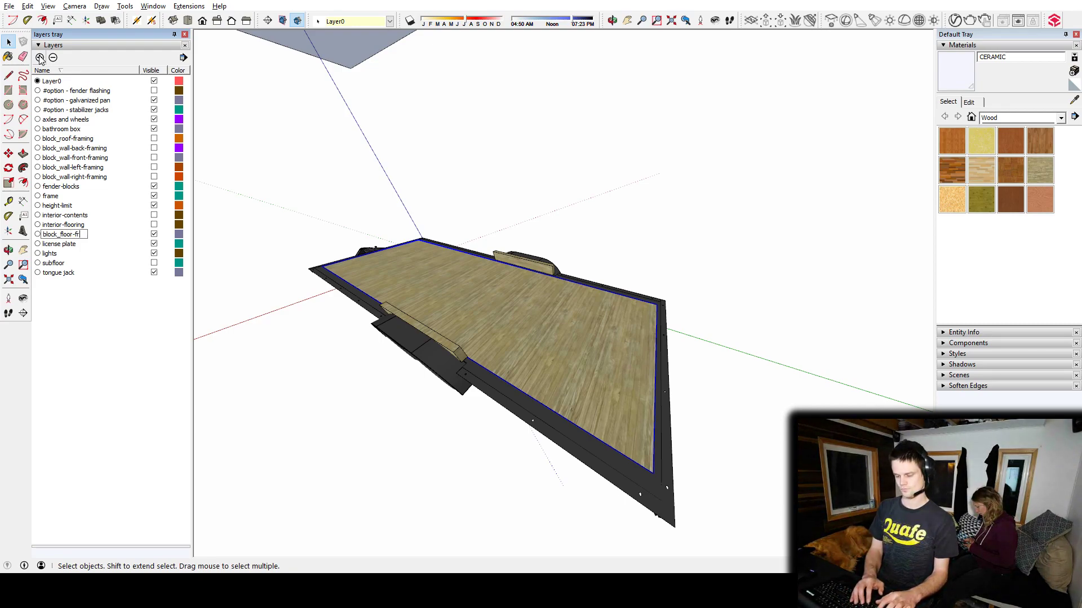
key("Return")
Assign the selected floor block to the block_floor-framing layer and hide that layer
left_click(370, 20)
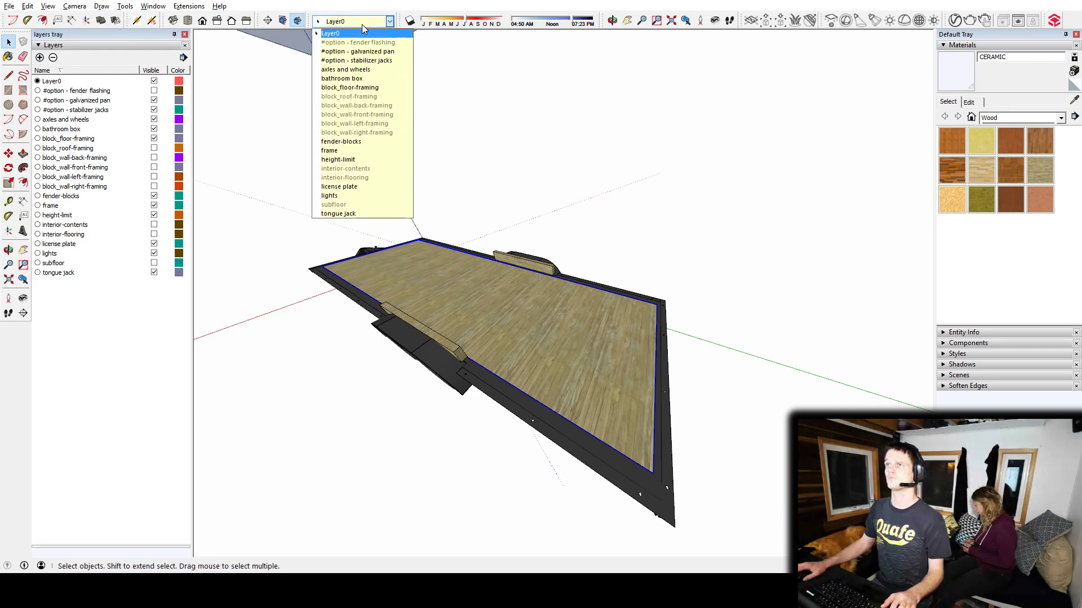
left_click(374, 88)
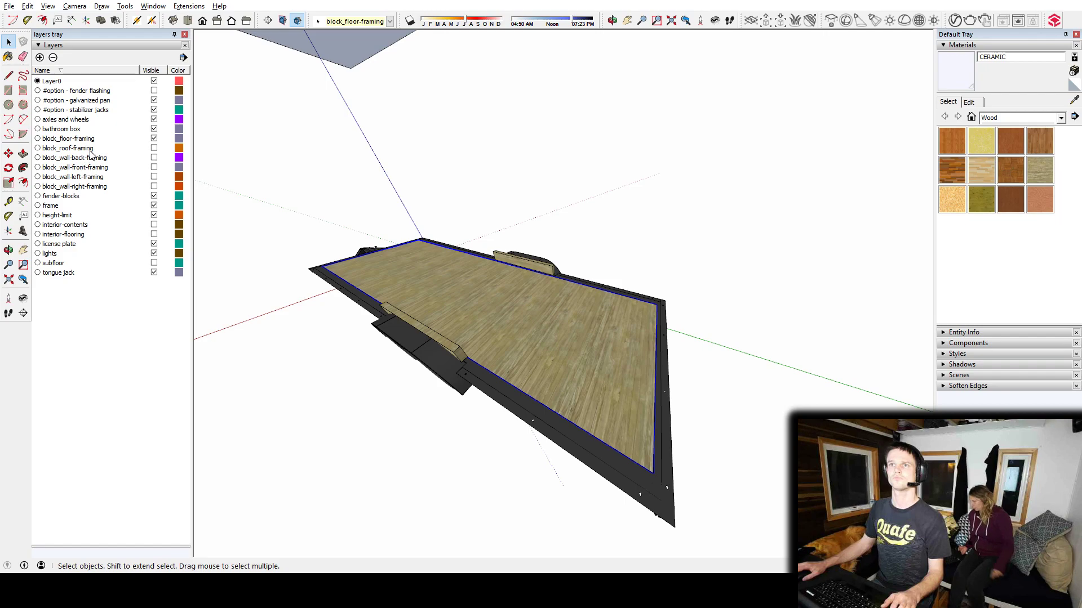
left_click(154, 138)
middle_click_drag(477, 278, 490, 295)
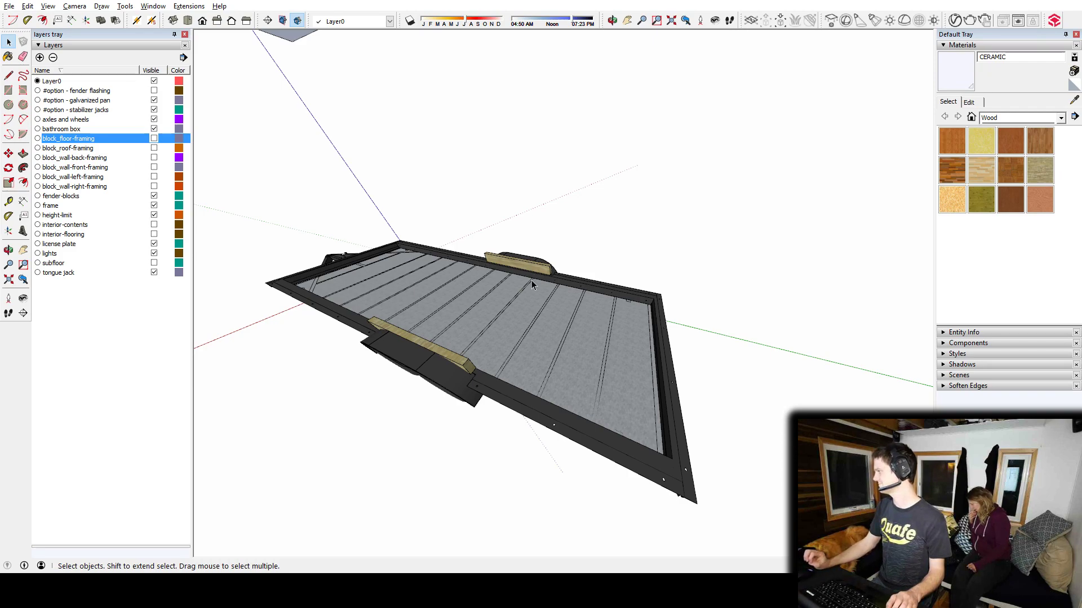
middle_click_drag(513, 338, 440, 338)
key("z")
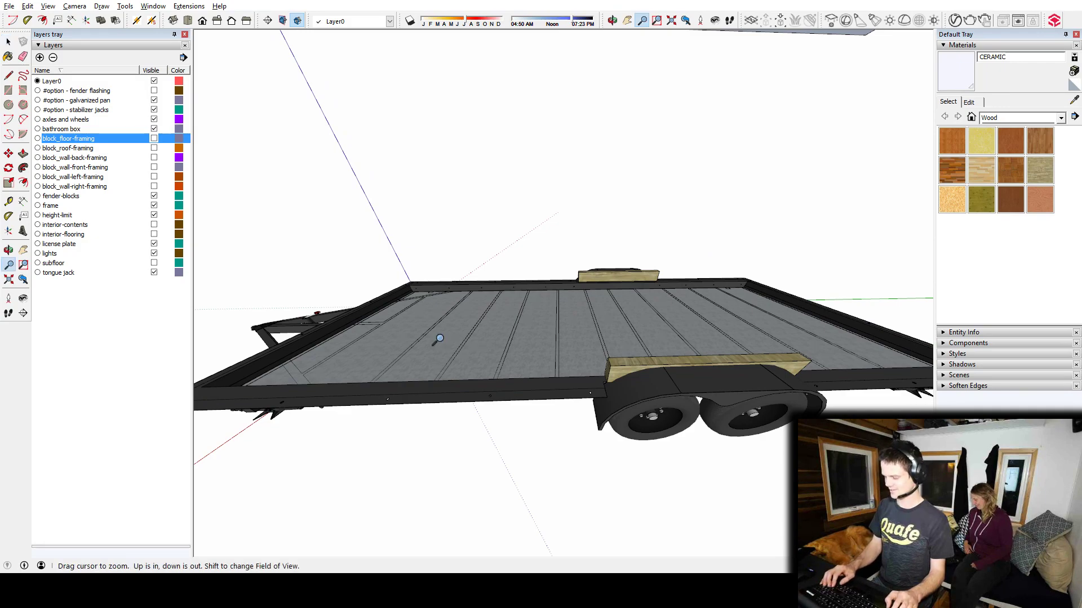
scroll(439, 338, "up", 3)
scroll(674, 237, "down", 5)
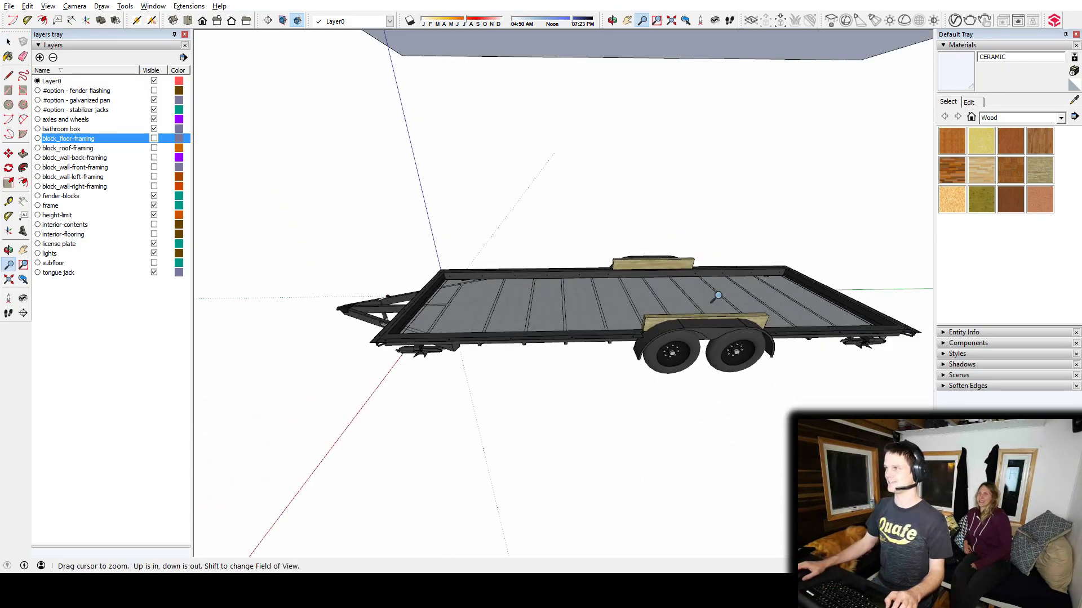
Select the wooden block beside the far fender to identify its layer and hide the fender-blocks layer
middle_click_drag(717, 296, 966, 389)
scroll(617, 354, "up", 2)
left_click(558, 291)
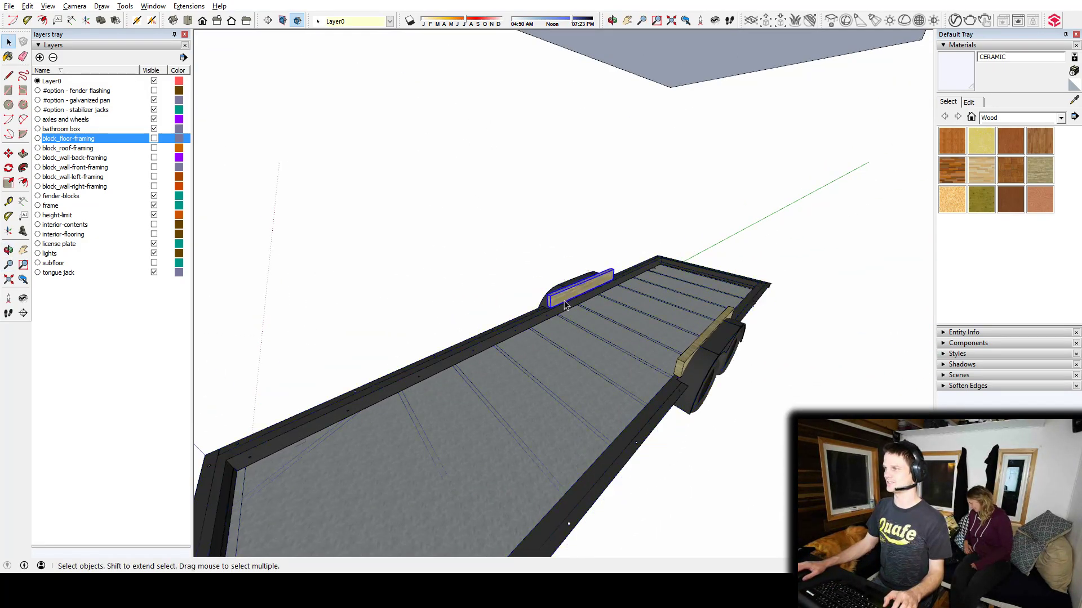
middle_click_drag(559, 291, 708, 280)
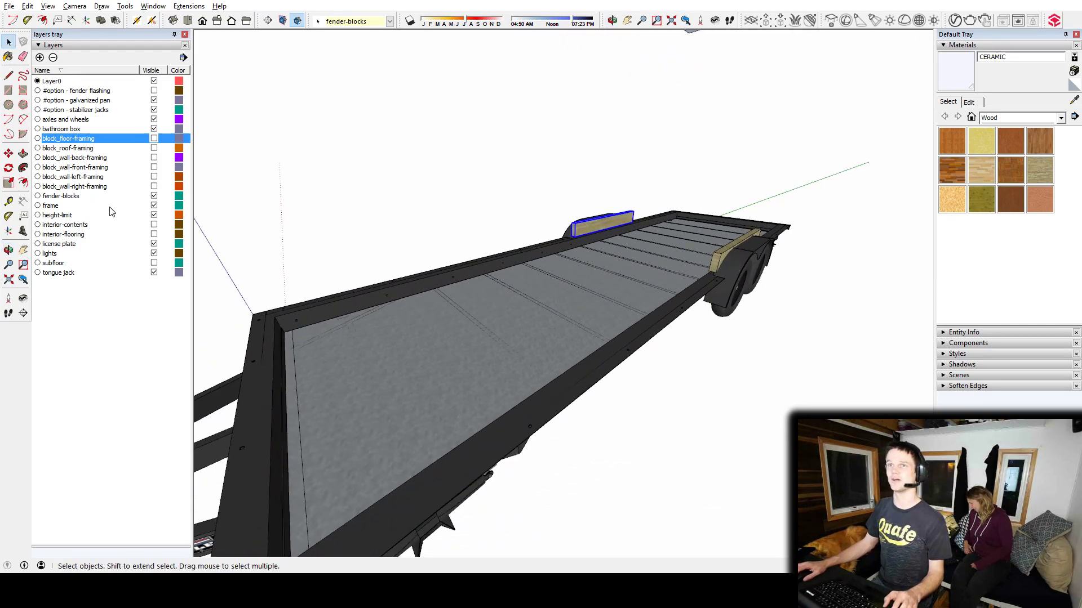
left_click(154, 196)
Measure the length of the trailer bed from the inner front edge towards the rear edge of the frame
middle_click_drag(659, 307, 474, 377)
scroll(670, 300, "down", 5)
key("t")
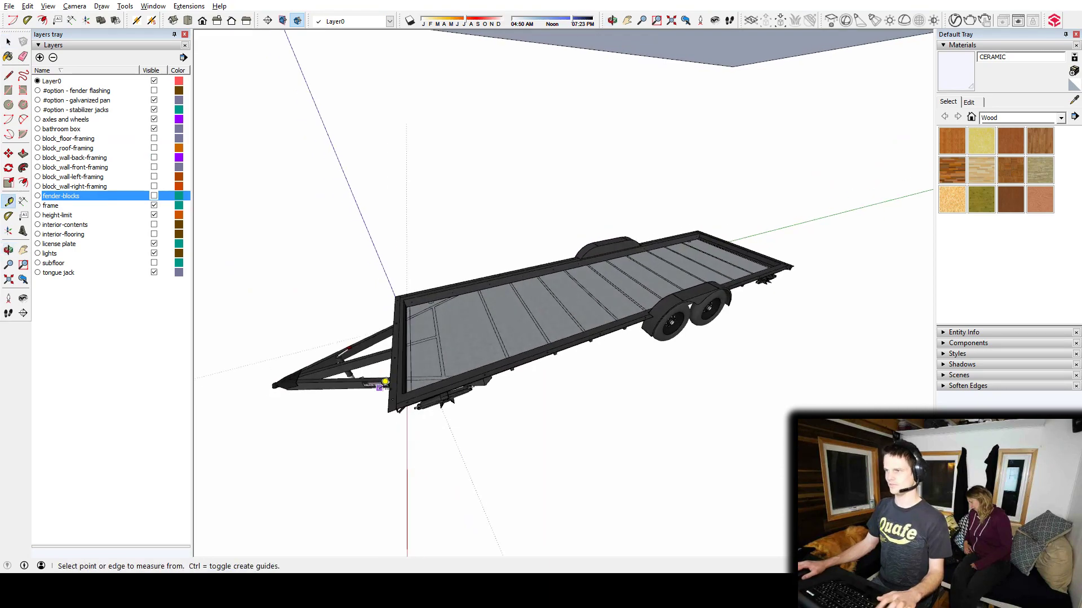
left_click(397, 373)
scroll(399, 372, "down", 5)
scroll(436, 364, "up", 5)
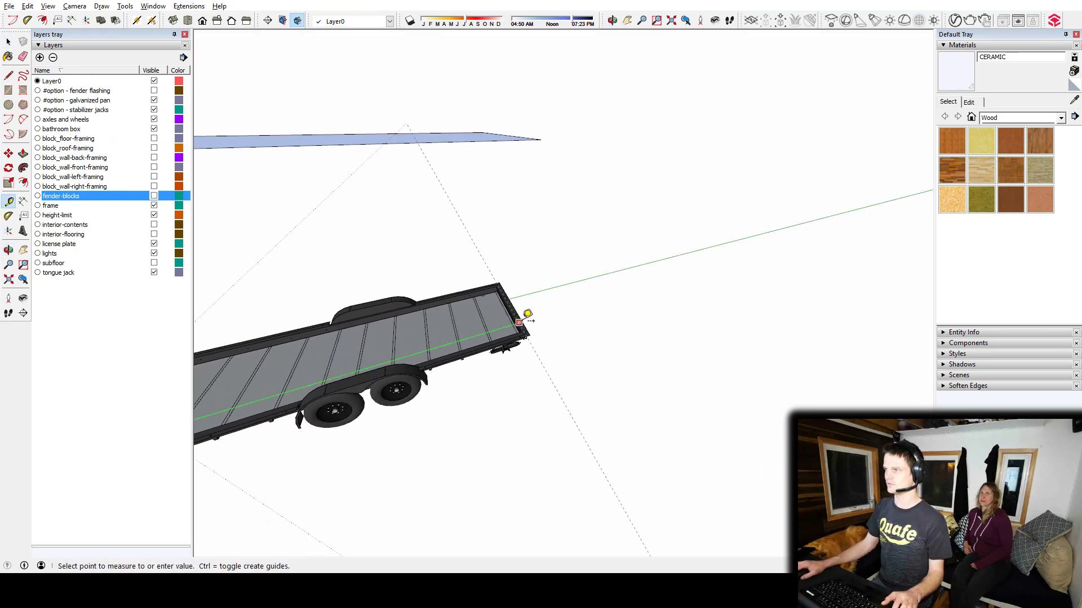
key("space")
Make the block_floor-framing layer visible inside the trailer frame, followed by the subfloor layer on top of it
middle_click_drag(313, 356, 507, 332)
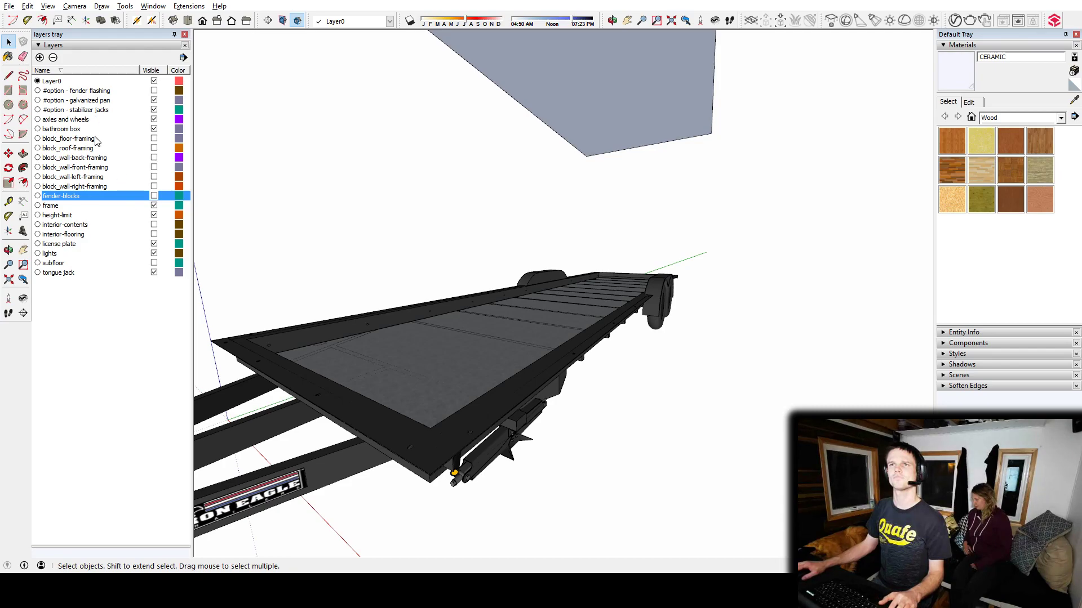
left_click(154, 138)
middle_click_drag(395, 383, 426, 378)
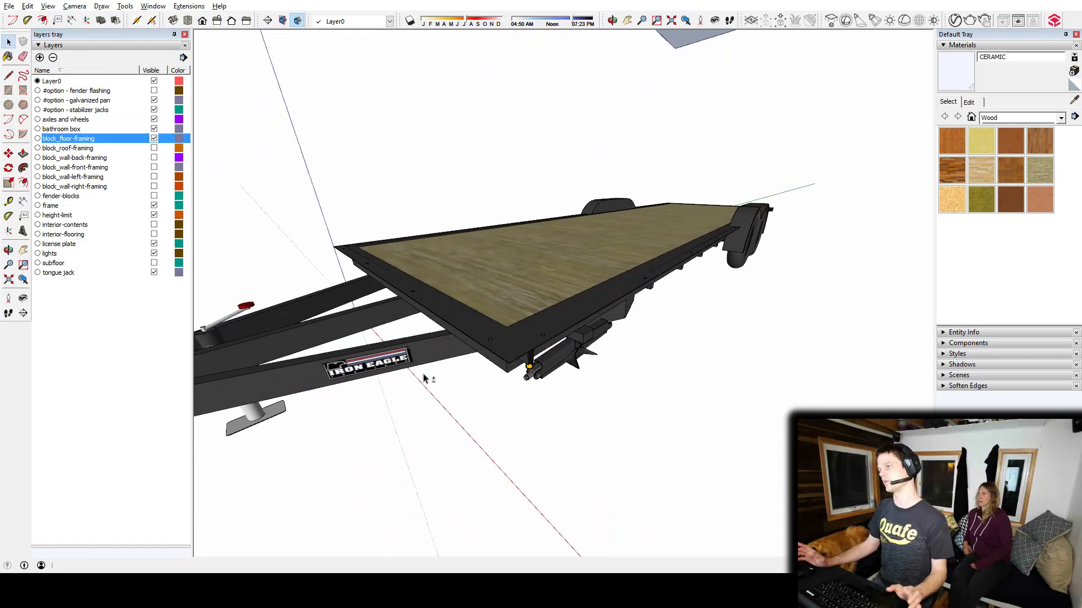
middle_click_drag(590, 259, 505, 335)
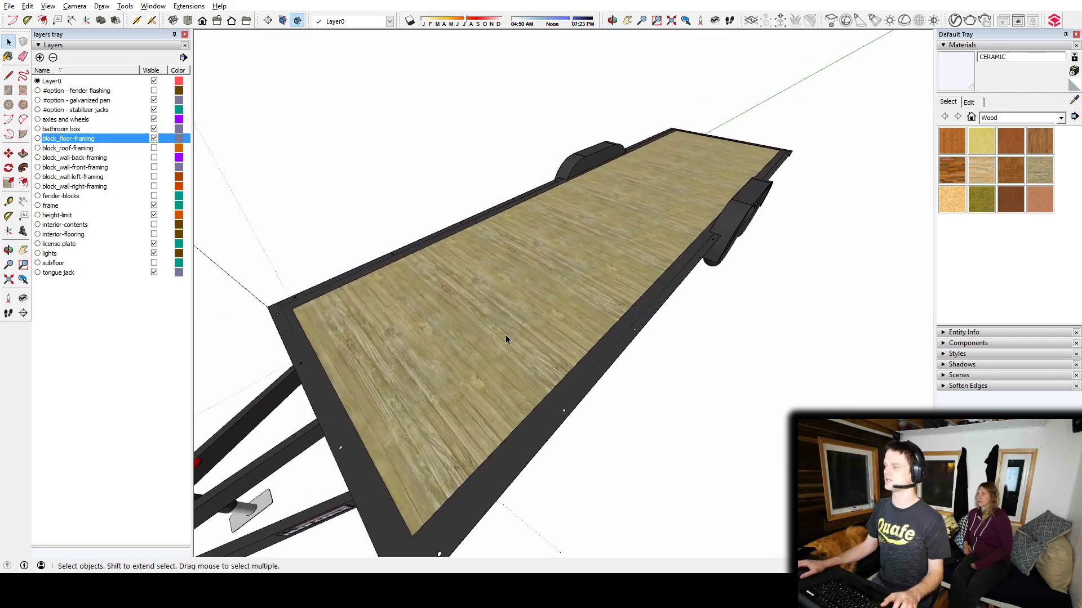
middle_click_drag(534, 445, 507, 304)
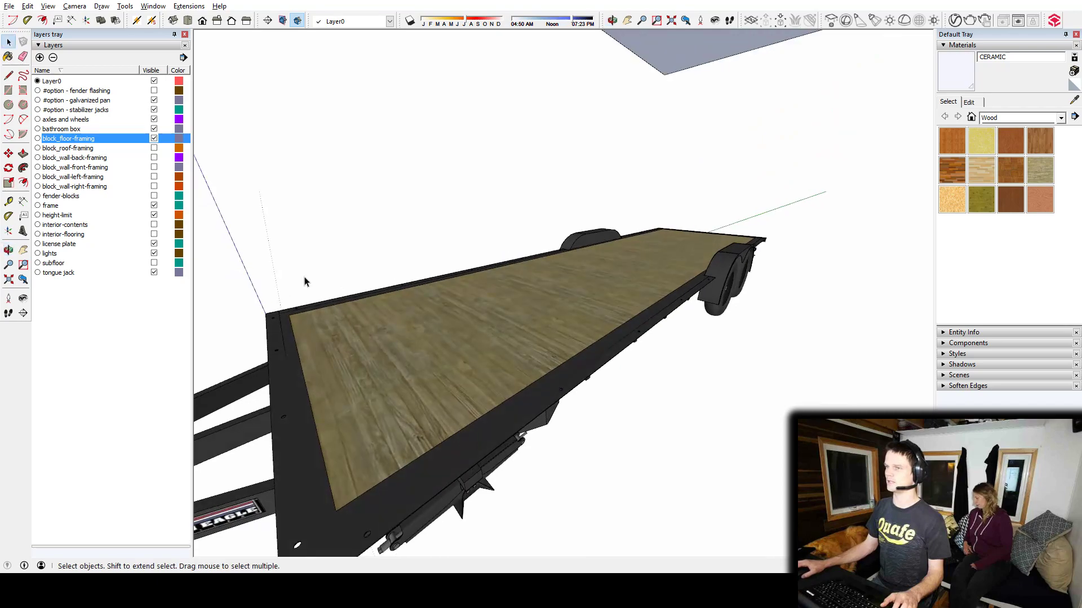
left_click(154, 263)
middle_click_drag(554, 324, 619, 351)
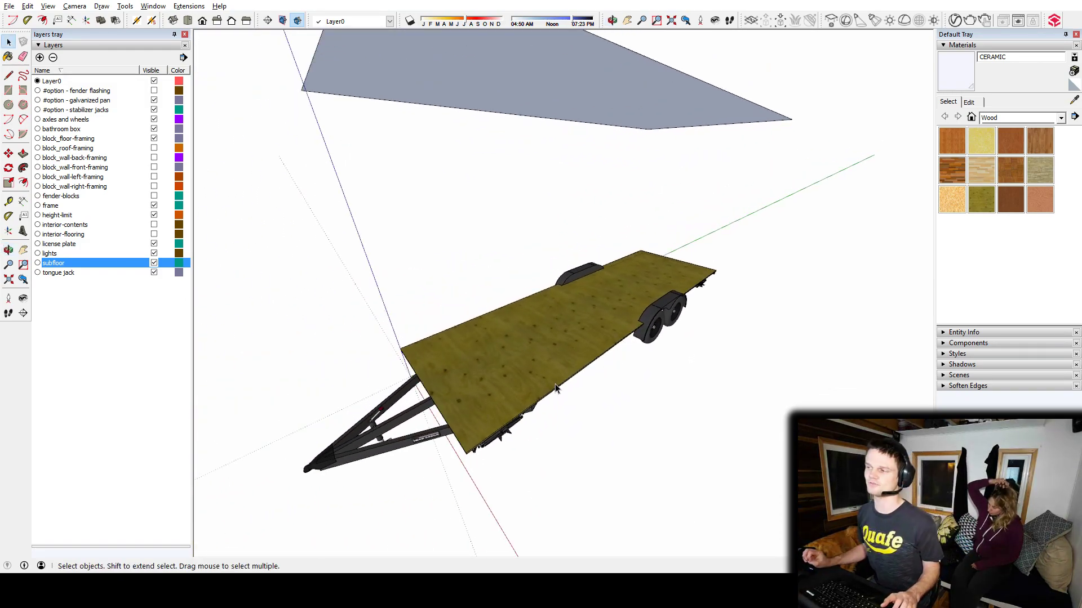
scroll(527, 408, "up", 3)
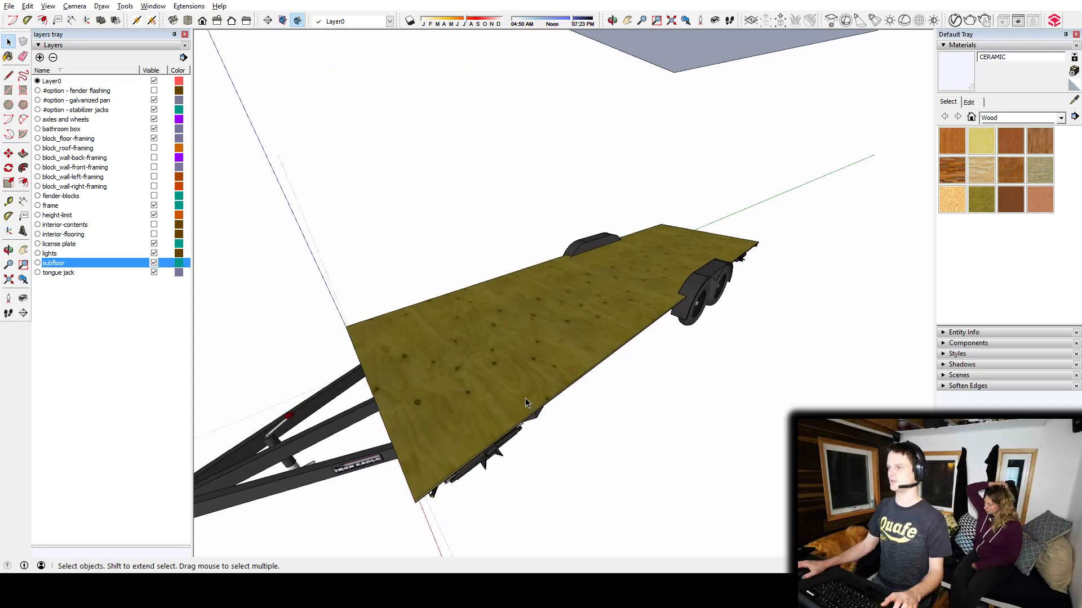
middle_click_drag(487, 422, 636, 309)
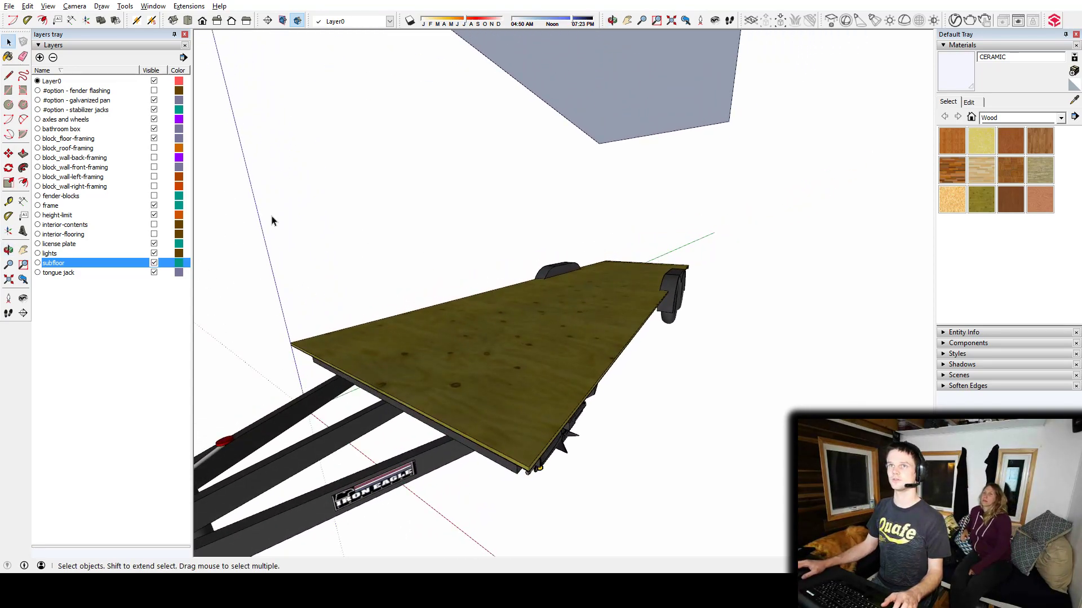
Show the #option - fender flashing layer, the back, front, left and right block_wall framing layers, and the block_roof-framing layer
left_click(154, 91)
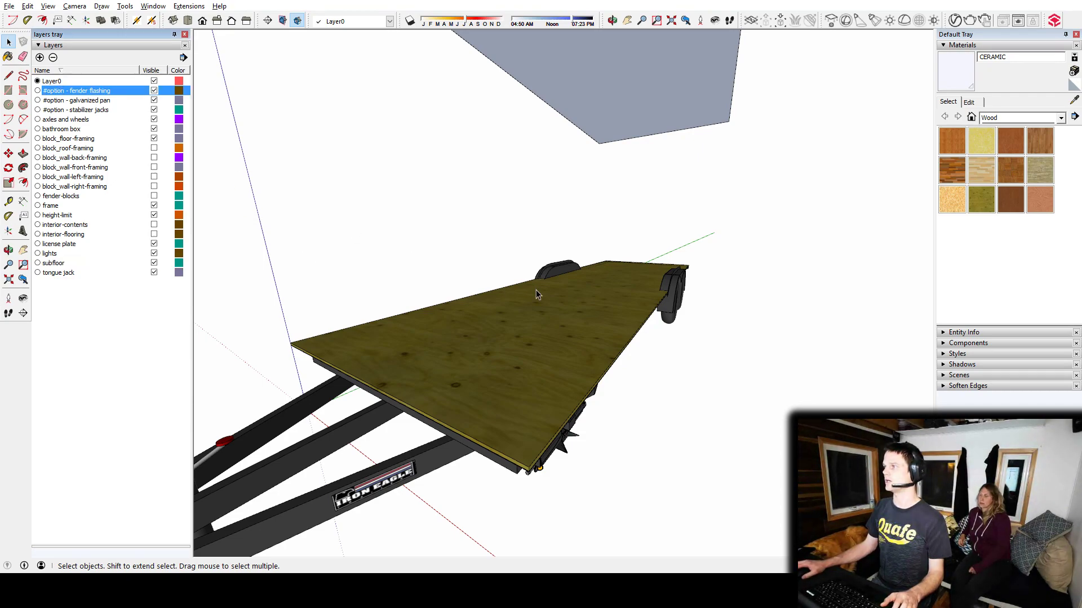
left_click(154, 158)
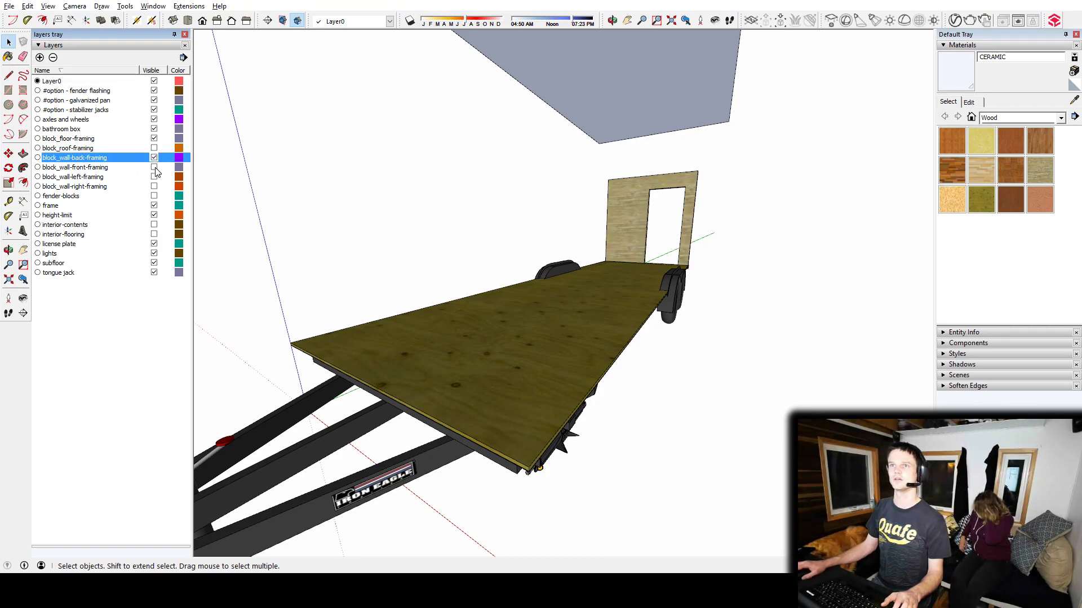
left_click(154, 167)
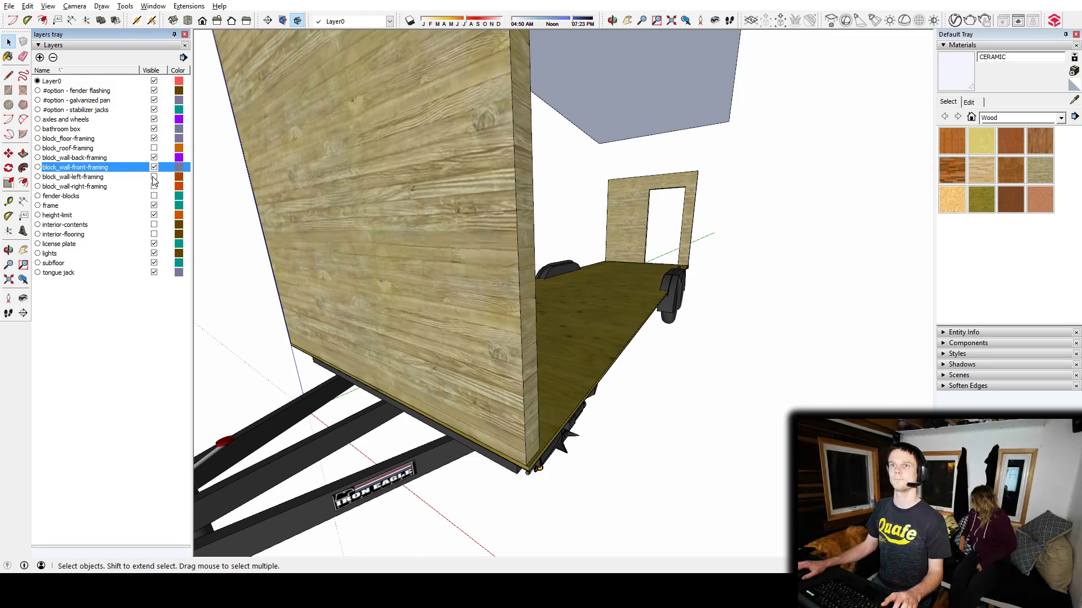
left_click(152, 176)
left_click(153, 186)
left_click(154, 148)
Examine the exterior of the assembled wall and roof blocks from both long sides and the door end
scroll(526, 214, "down", 5)
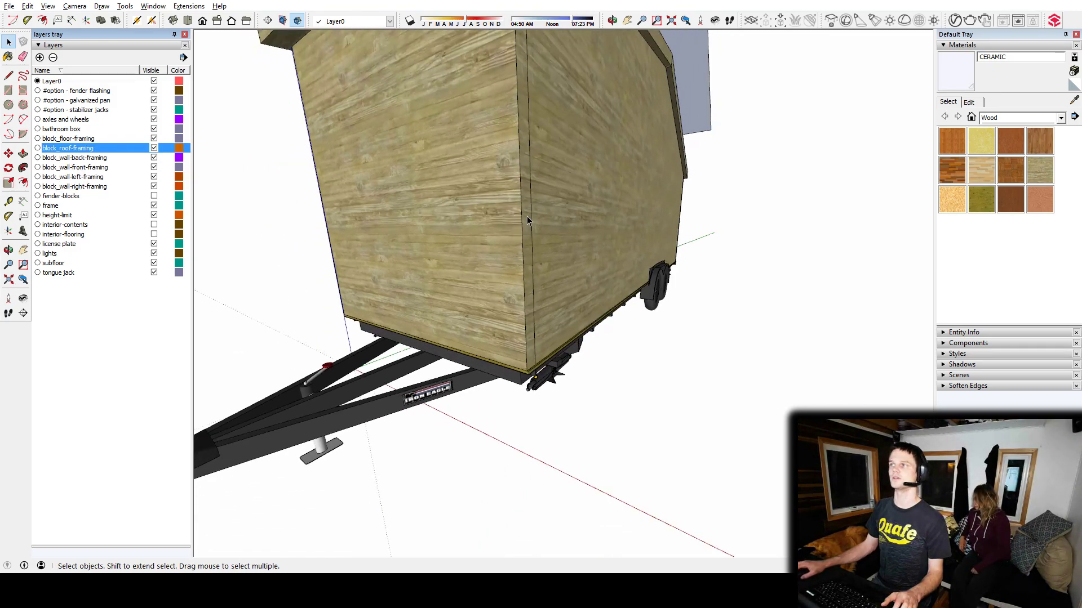
middle_click_drag(526, 215, 306, 270)
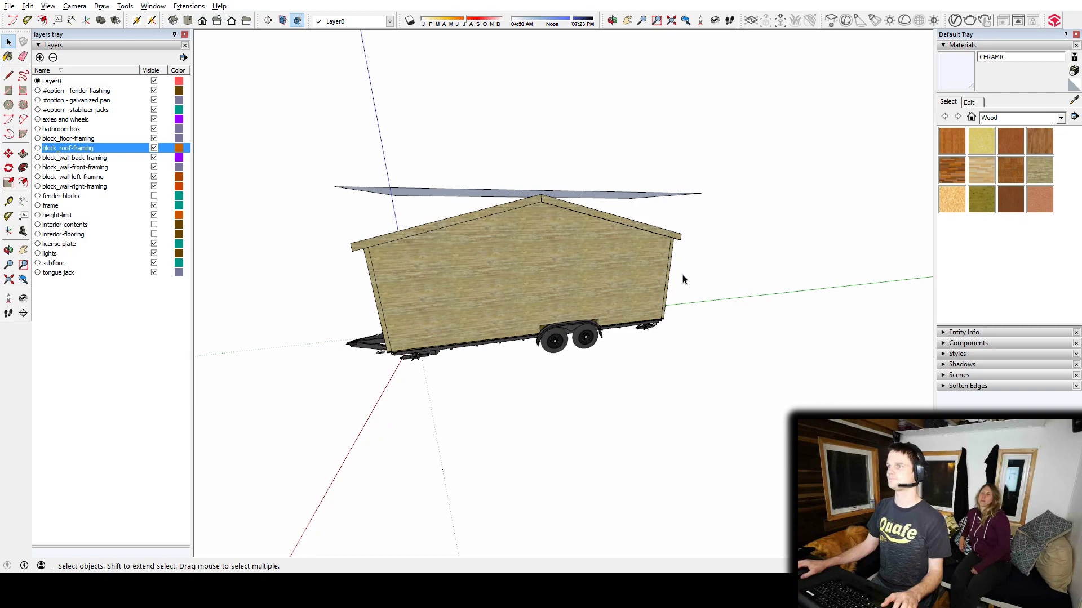
middle_click_drag(684, 278, 131, 279)
middle_click_drag(696, 309, 524, 265)
scroll(715, 288, "up", 2)
middle_click_drag(714, 287, 547, 202)
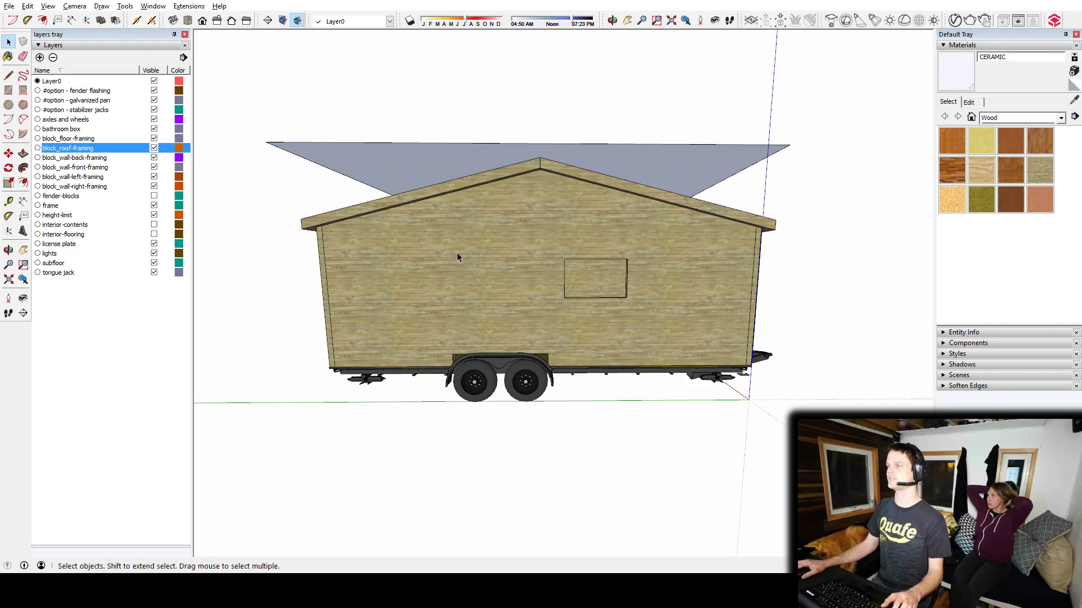
scroll(492, 235, "down", 2)
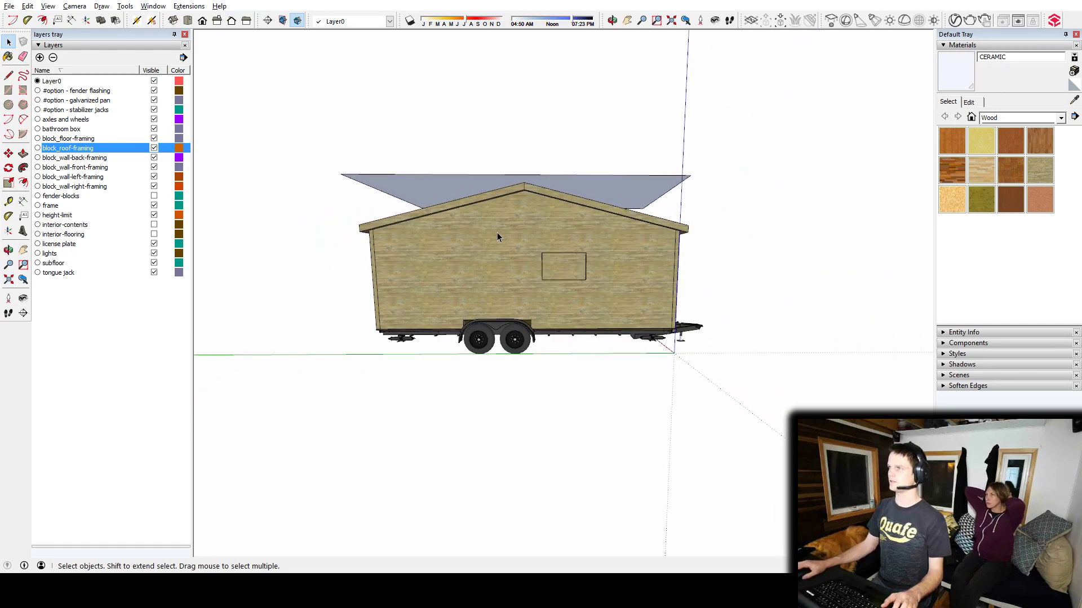
middle_click_drag(497, 232, 457, 244)
middle_click_drag(652, 246, 480, 285)
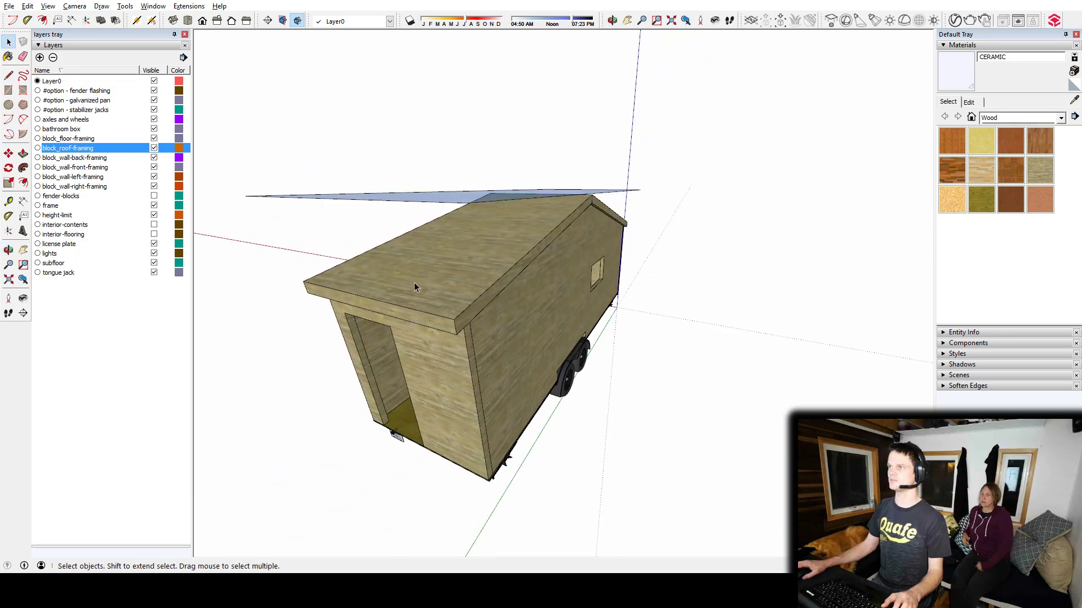
mouse_move(414, 283)
middle_mouse_down()
mouse_move(700, 266)
mouse_move(377, 257)
middle_mouse_up()
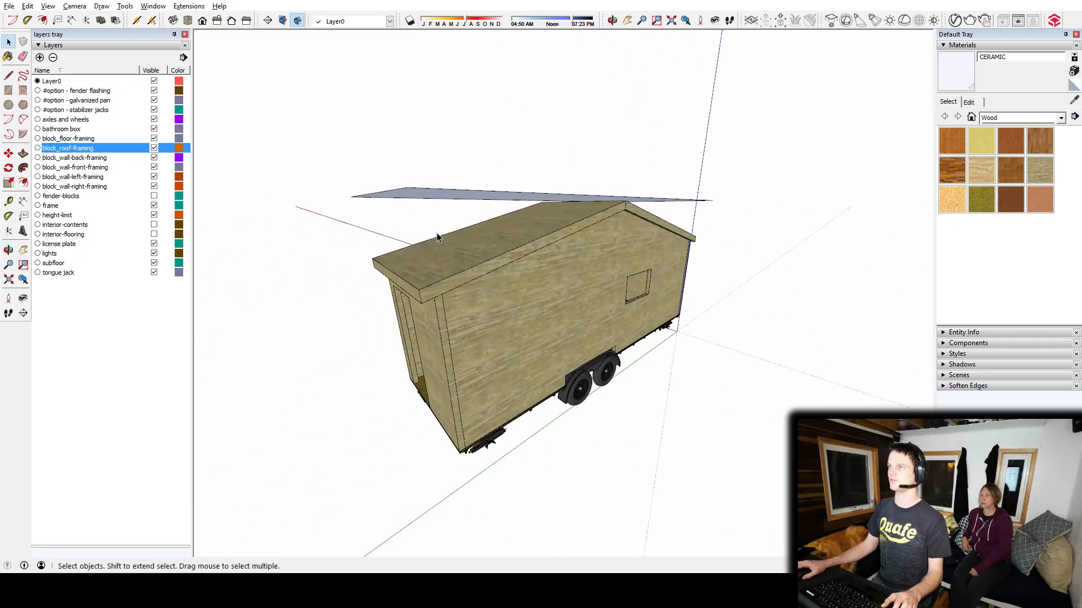
middle_click_drag(600, 275, 766, 245)
scroll(585, 240, "up", 3)
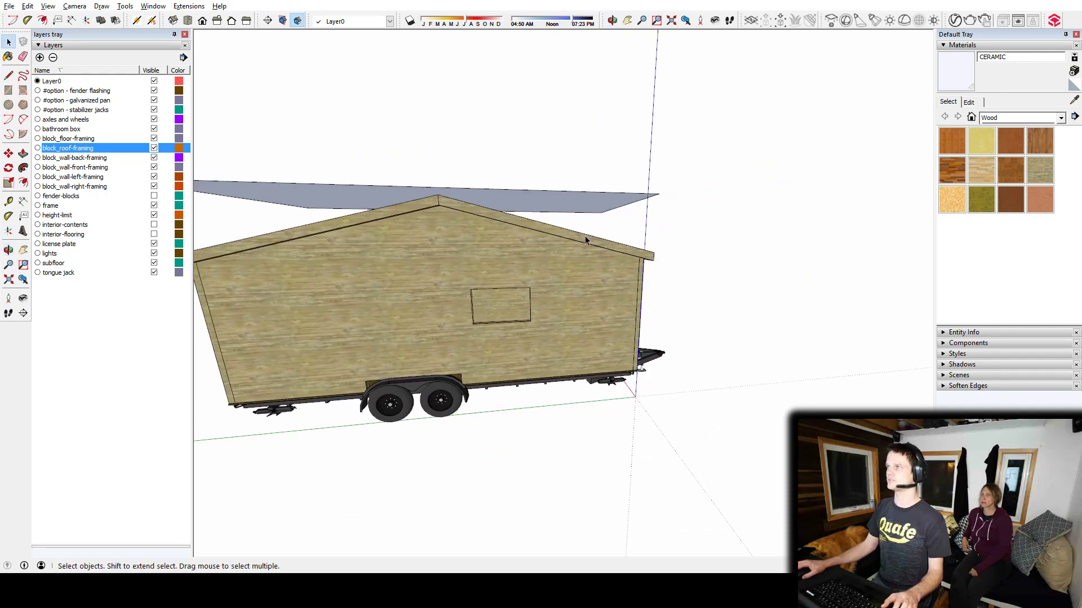
mouse_move(359, 276)
middle_mouse_down()
mouse_move(521, 244)
mouse_move(487, 304)
mouse_move(386, 278)
mouse_move(465, 177)
mouse_move(556, 265)
mouse_move(442, 309)
mouse_move(508, 292)
mouse_move(389, 281)
mouse_move(628, 282)
mouse_move(528, 339)
mouse_move(811, 205)
mouse_move(564, 320)
middle_mouse_up()
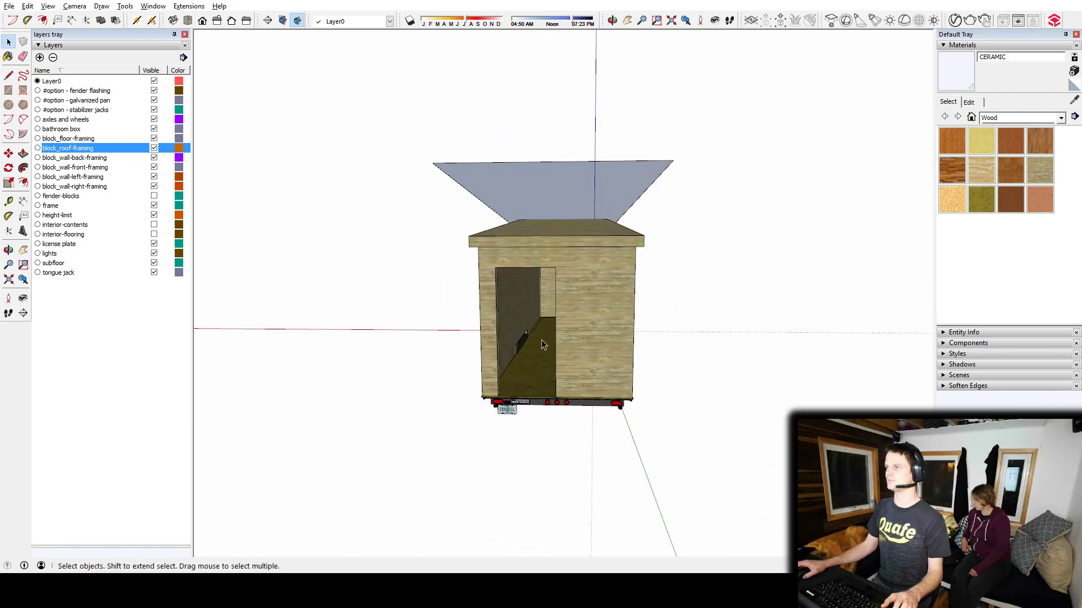
From inside the house, show the fender-blocks, interior-flooring and interior-contents layers
scroll(553, 357, "up", 6)
middle_click_drag(551, 302, 646, 322)
middle_click_drag(486, 193, 513, 153)
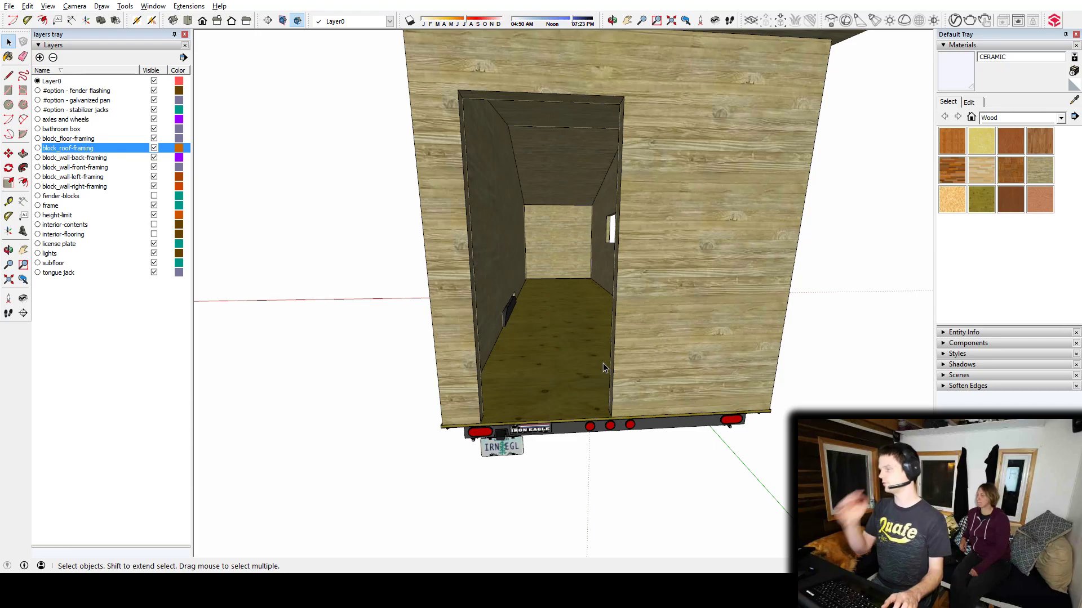
scroll(583, 313, "up", 6)
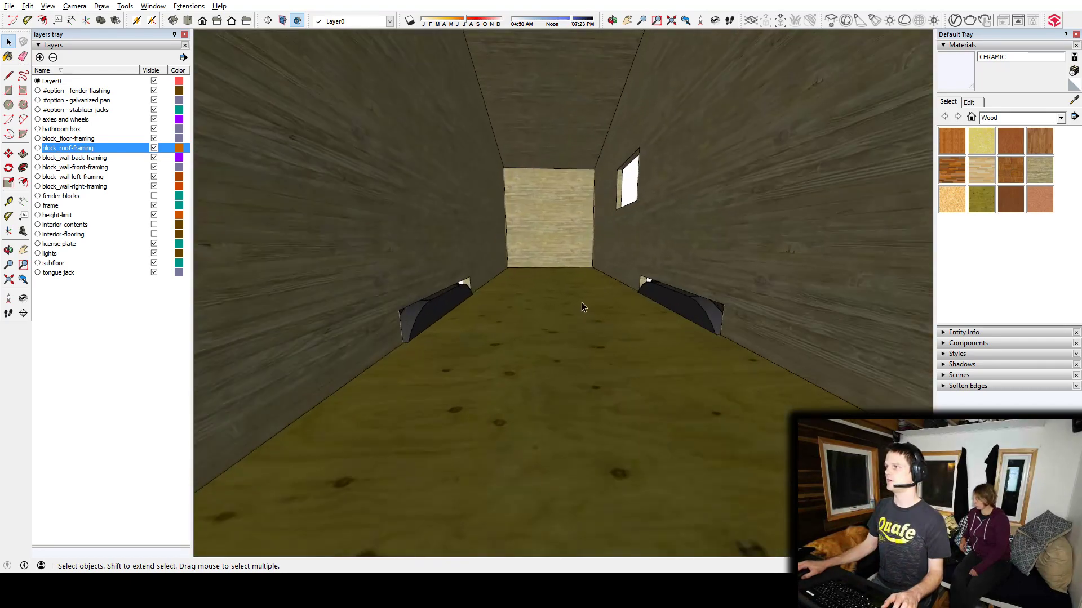
middle_click_drag(581, 302, 213, 256)
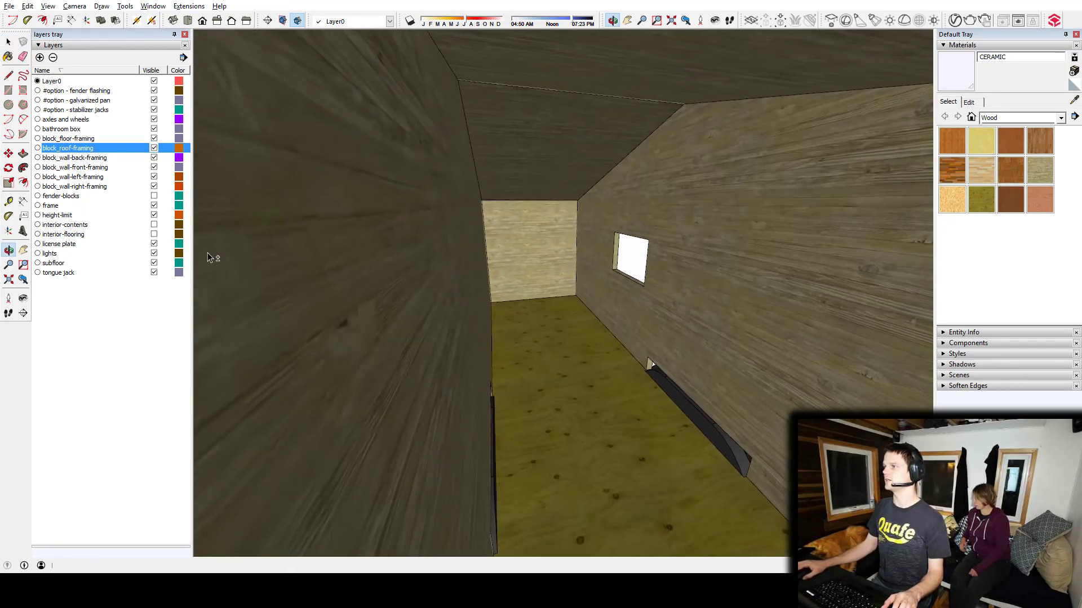
middle_click_drag(630, 265, 406, 245)
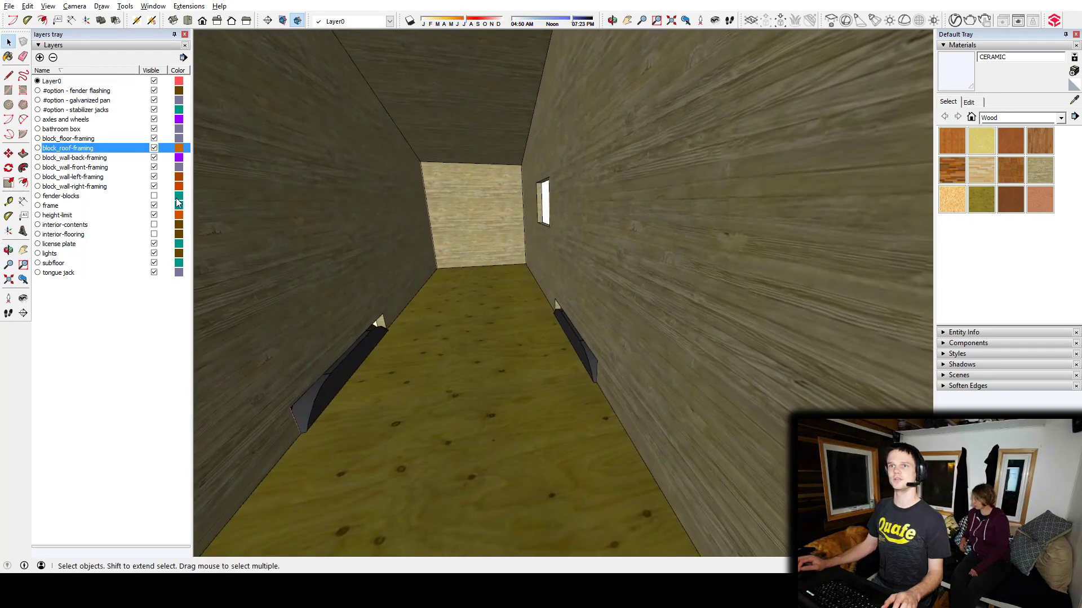
left_click(155, 197)
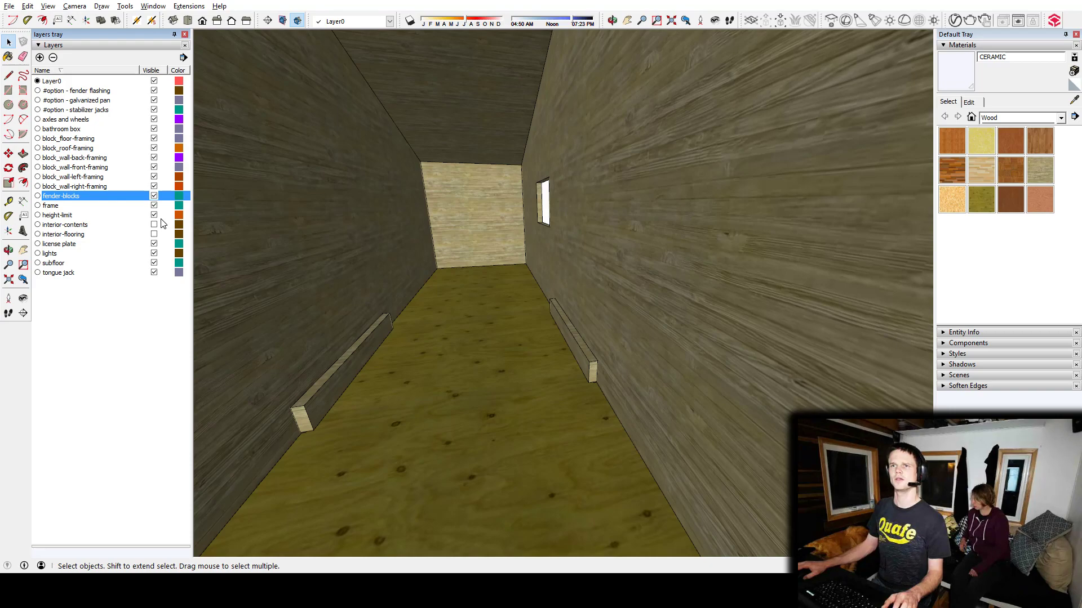
left_click(154, 234)
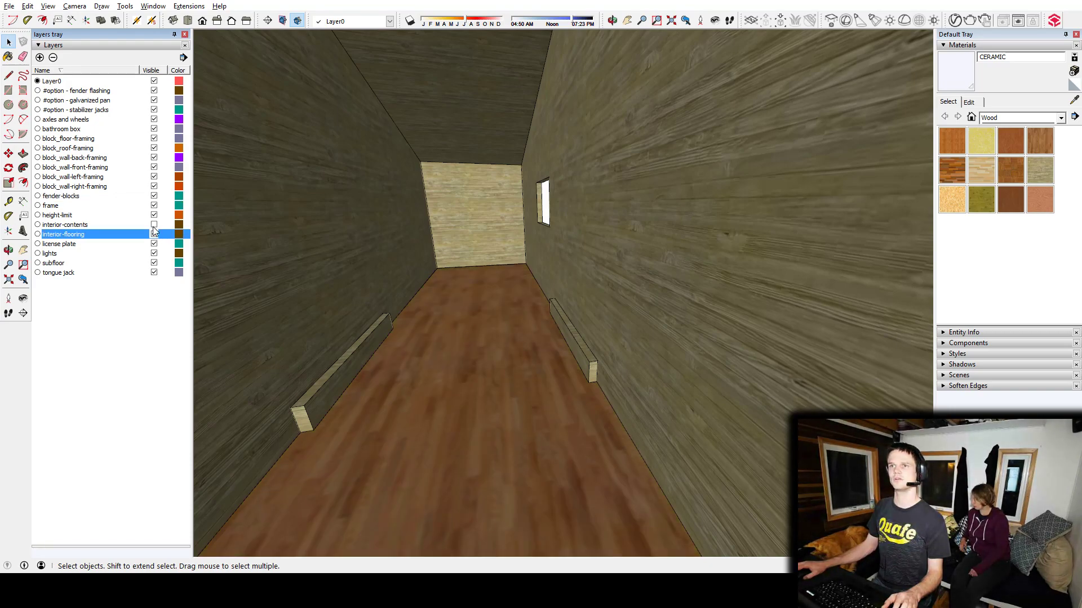
left_click(154, 225)
Widen the camera's field of view for viewing the interior
middle_click_drag(533, 296, 657, 303)
key("z")
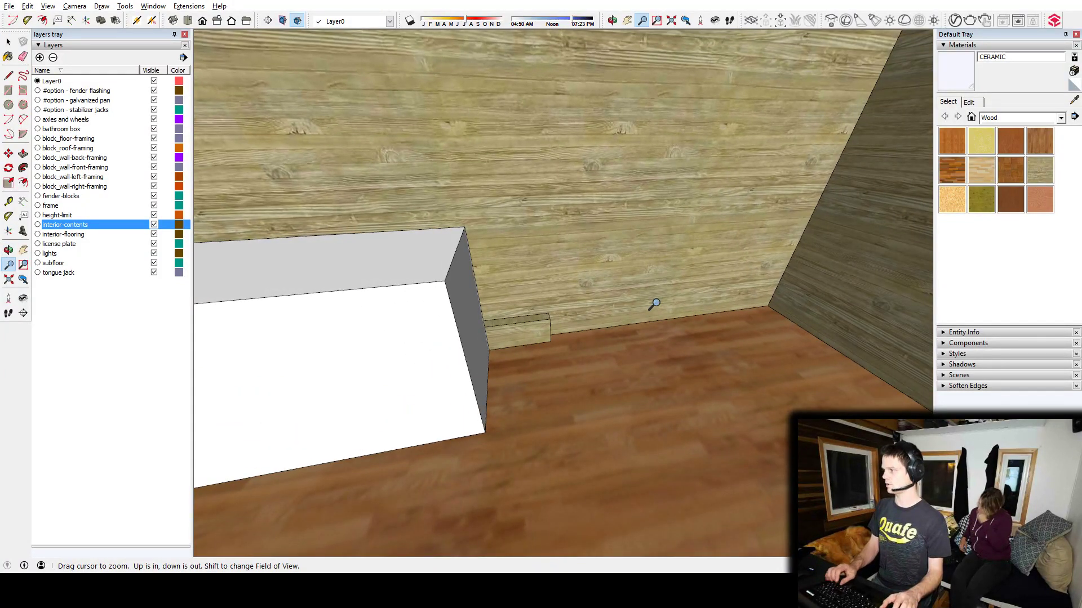
key("Return")
Examine the furnished interior, including the wall-mounted black screen, the counter with its sink opening, and the shower area
scroll(579, 331, "up", 2)
middle_click_drag(579, 330, 600, 340)
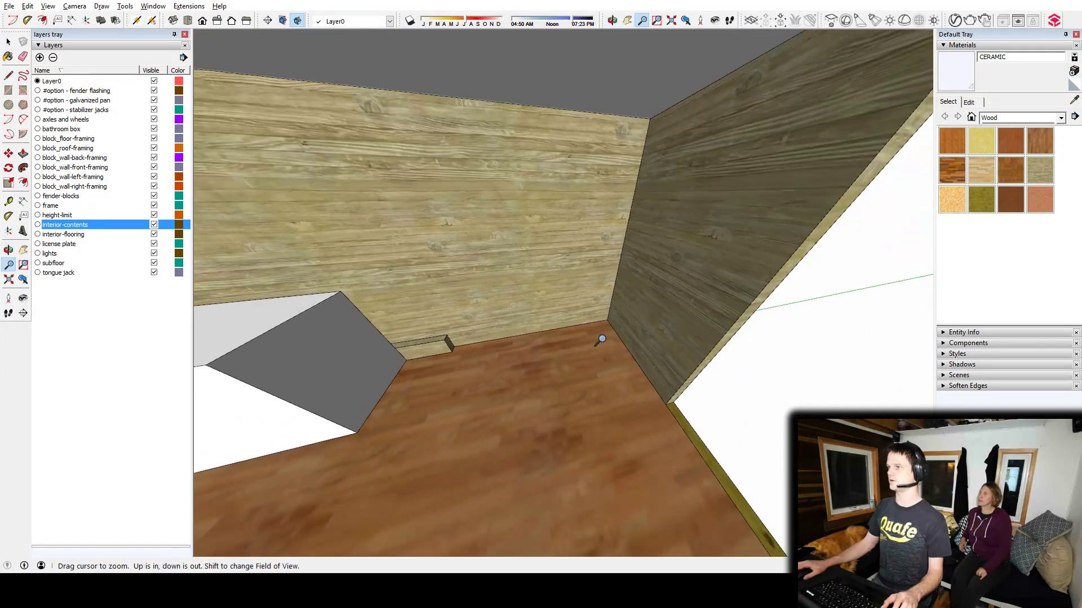
middle_click_drag(474, 399, 480, 236)
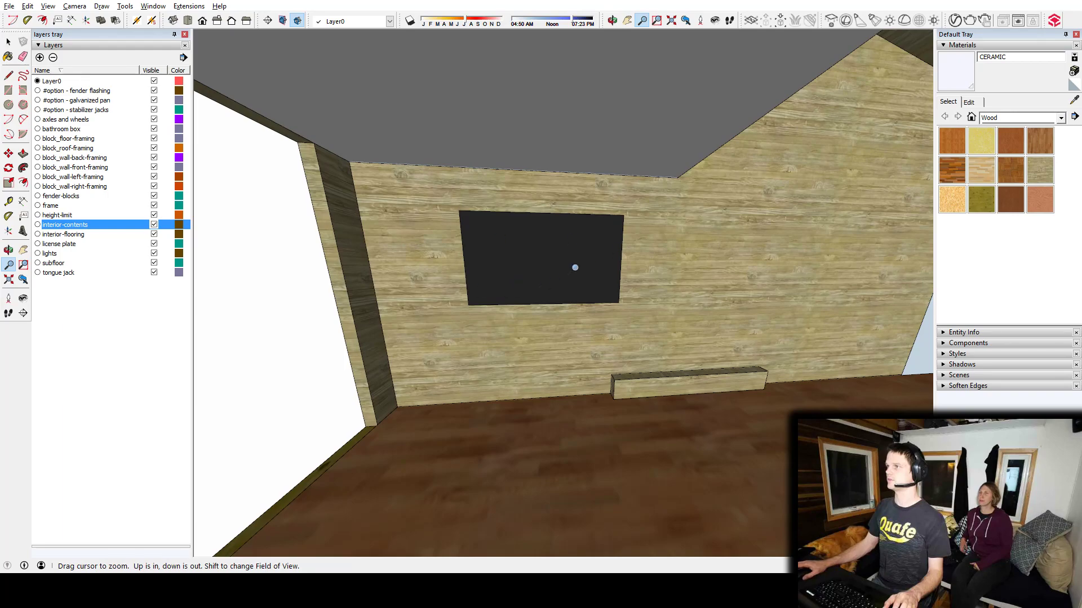
middle_click_drag(678, 244, 637, 269)
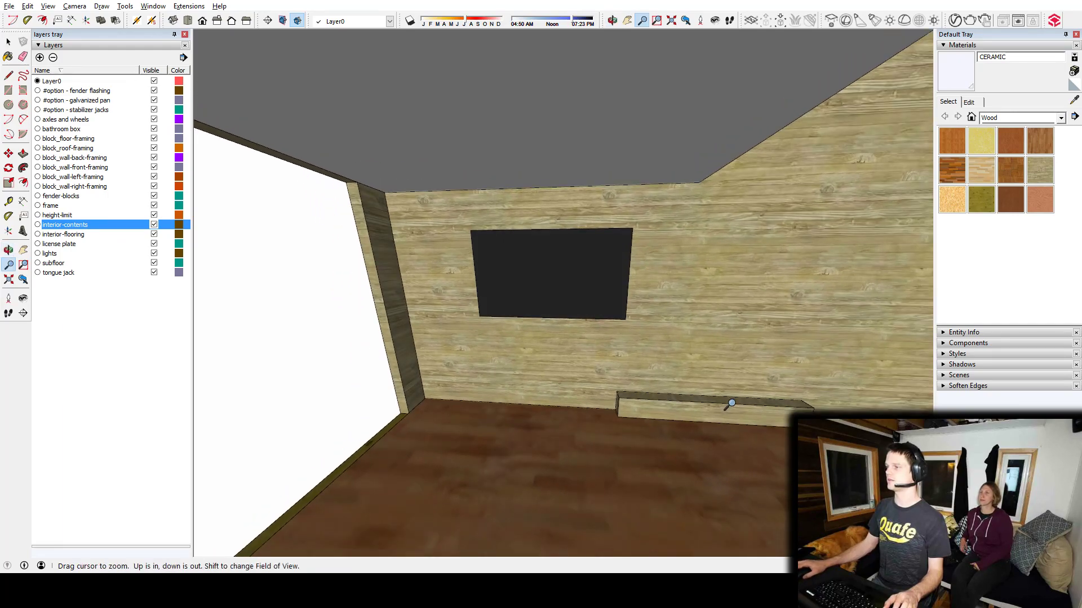
middle_click_drag(731, 403, 716, 379)
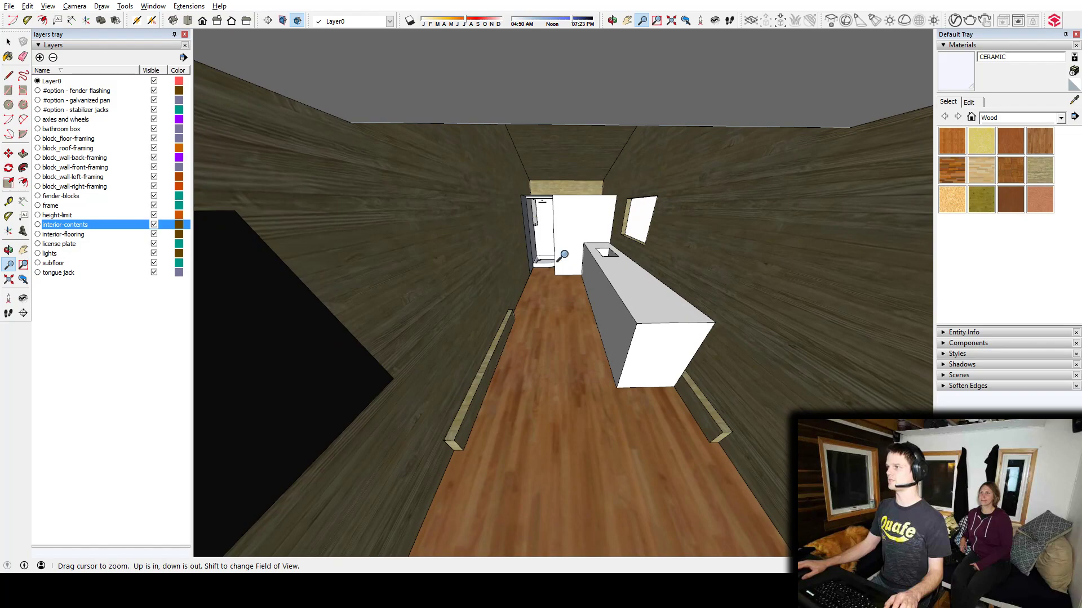
scroll(565, 253, "up", 3)
scroll(589, 299, "up", 6)
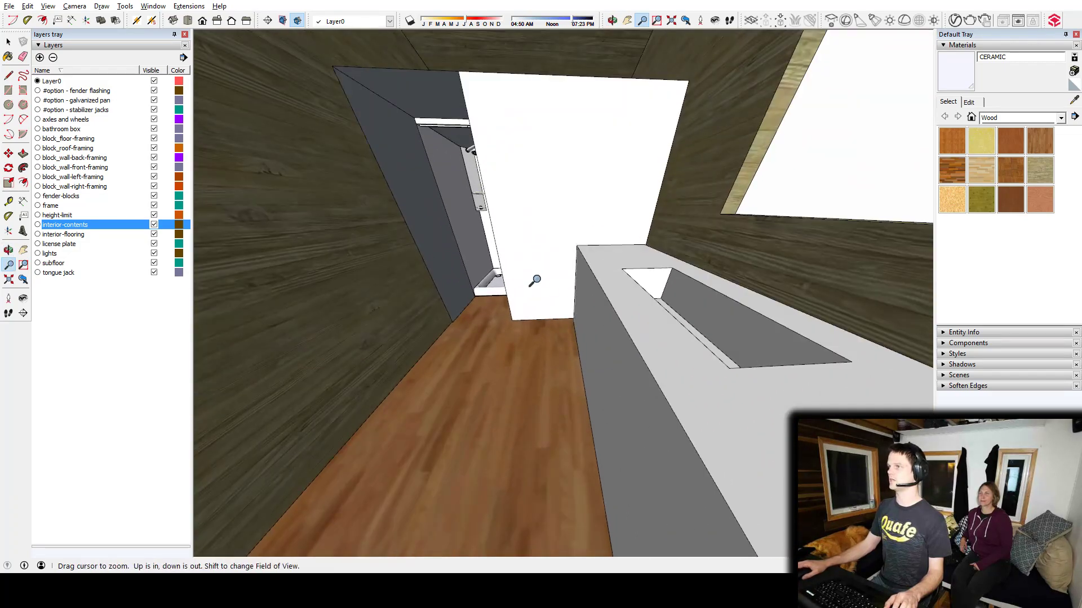
middle_click_drag(535, 280, 656, 357)
scroll(553, 325, "up", 2)
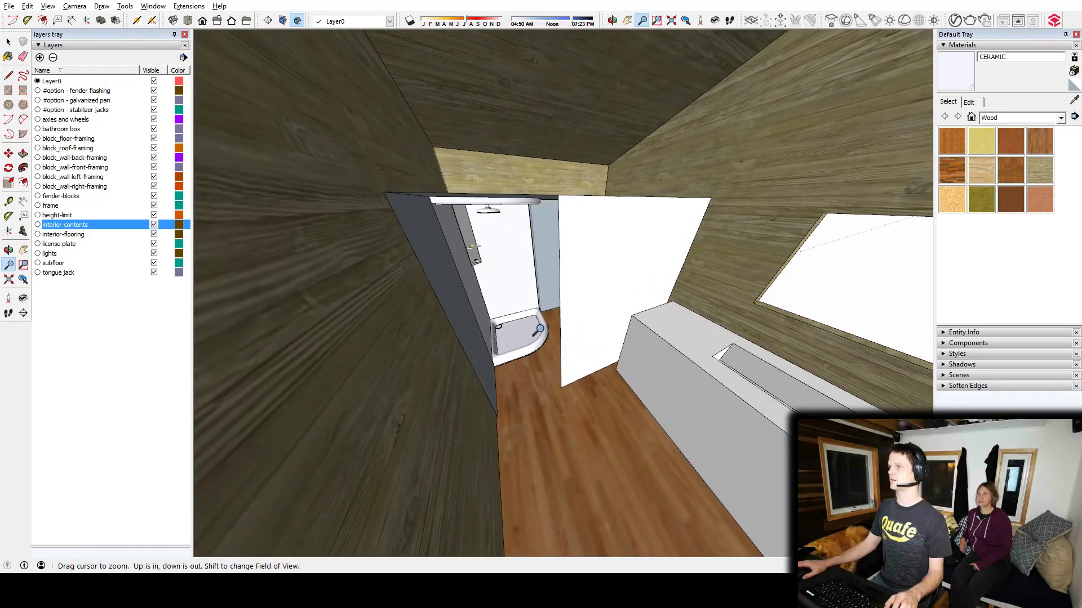
Examine the shower and toilet inside the bathroom box, the kitchen counter, and the raised platform at the opposite end of the house
scroll(549, 335, "up", 8)
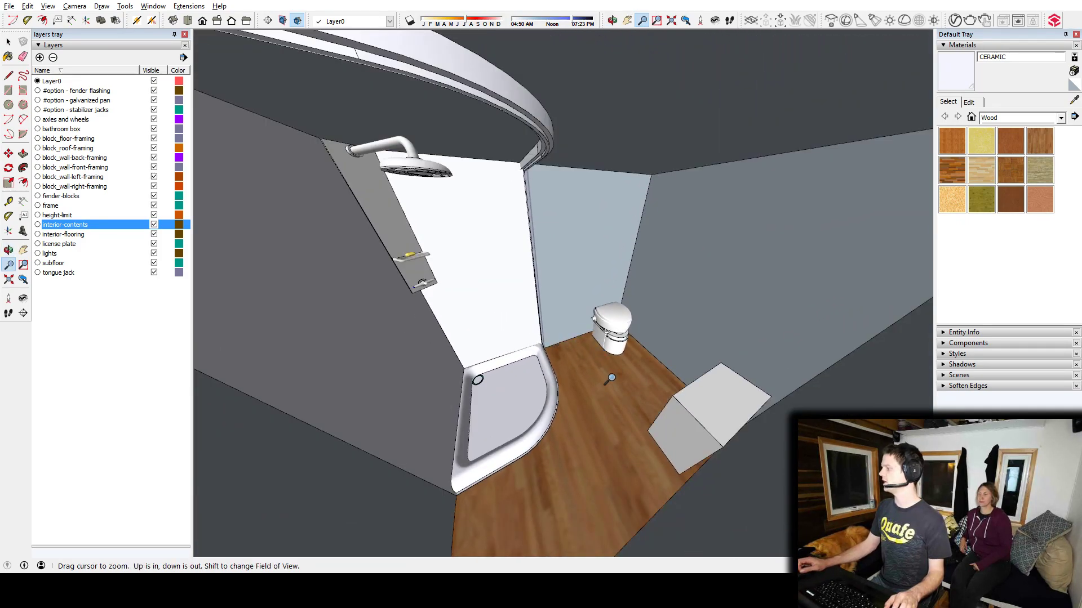
scroll(611, 378, "down", 10)
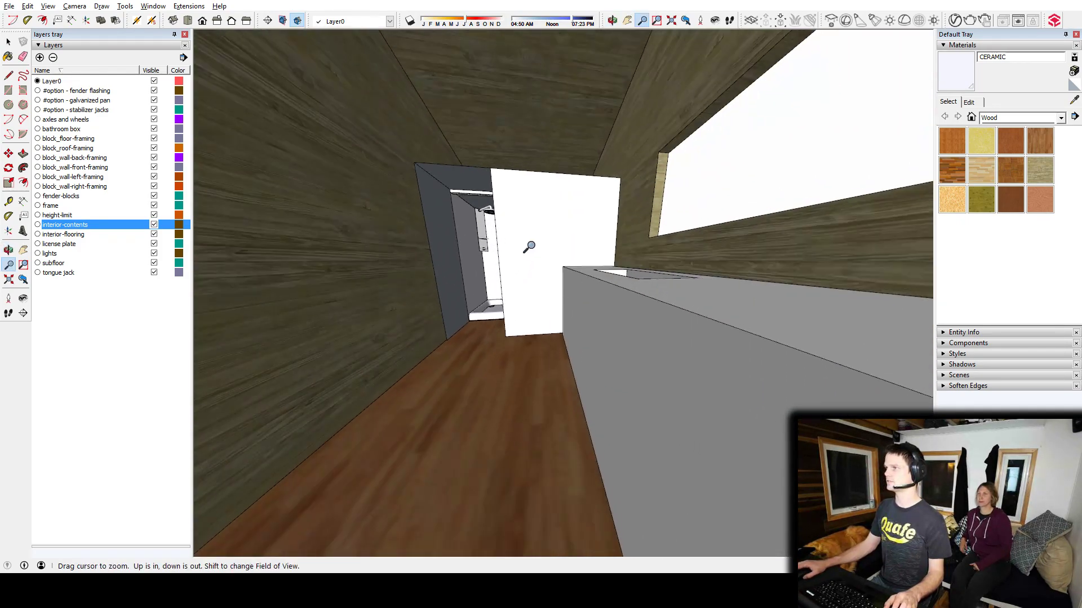
middle_click_drag(529, 247, 588, 367)
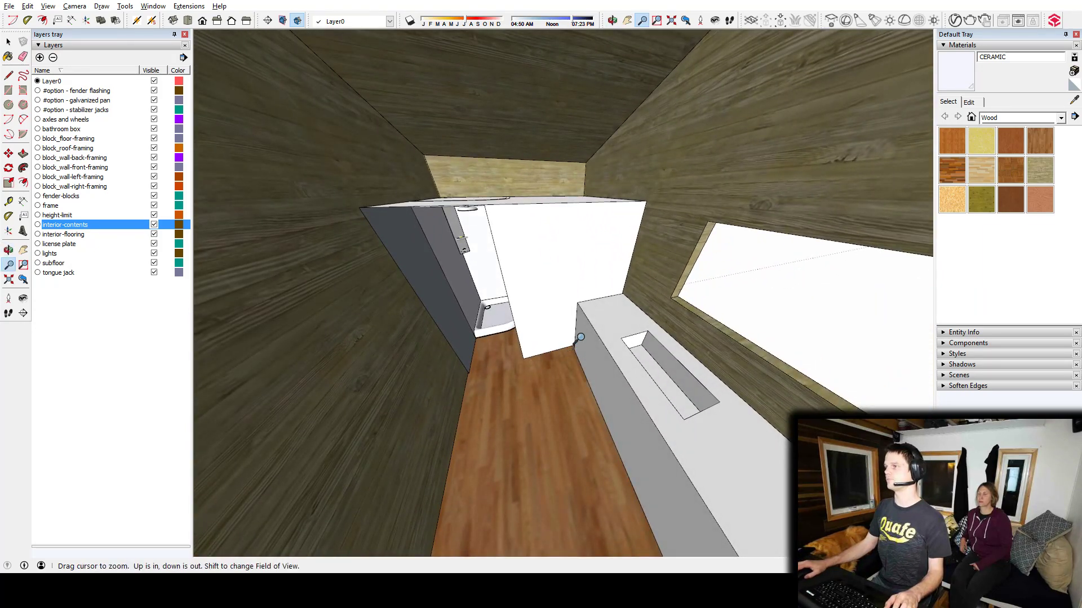
middle_click_drag(559, 281, 569, 343)
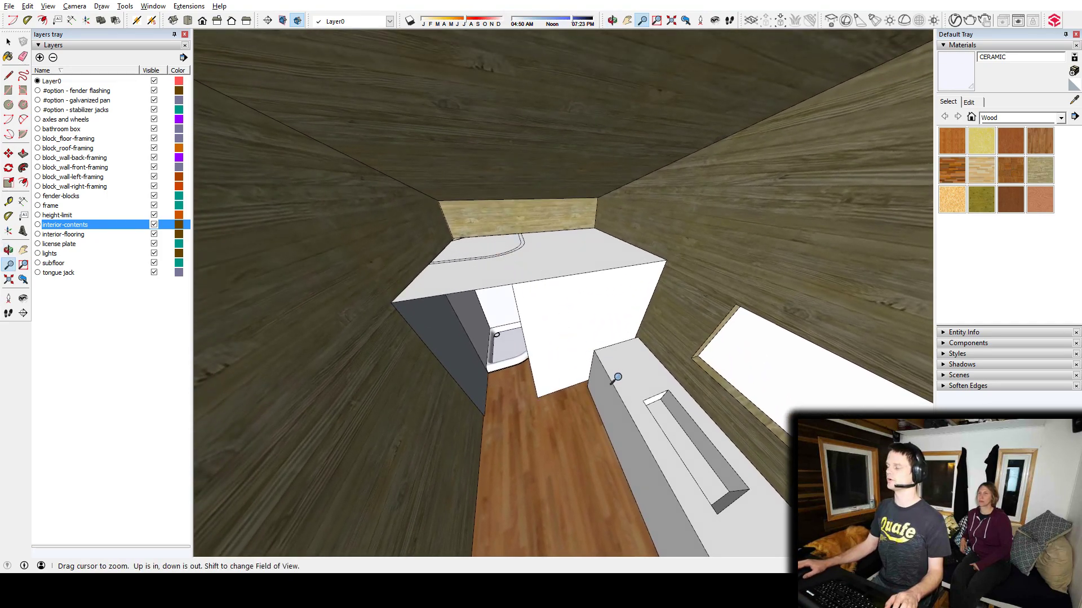
middle_click_drag(616, 378, 527, 253)
middle_click_drag(609, 293, 312, 340)
scroll(640, 257, "down", 3)
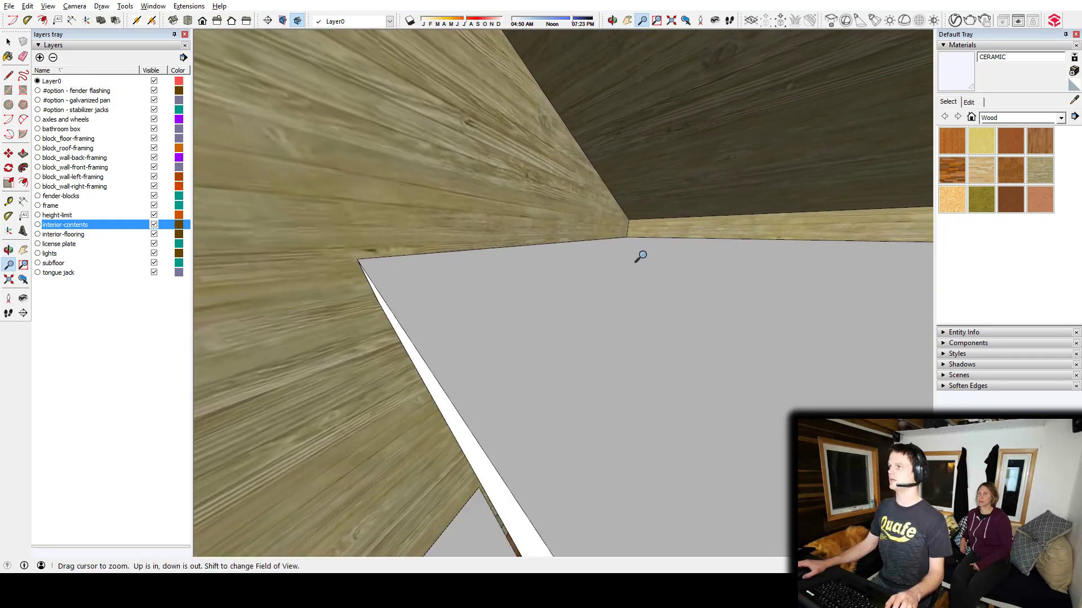
middle_click_drag(641, 257, 648, 319)
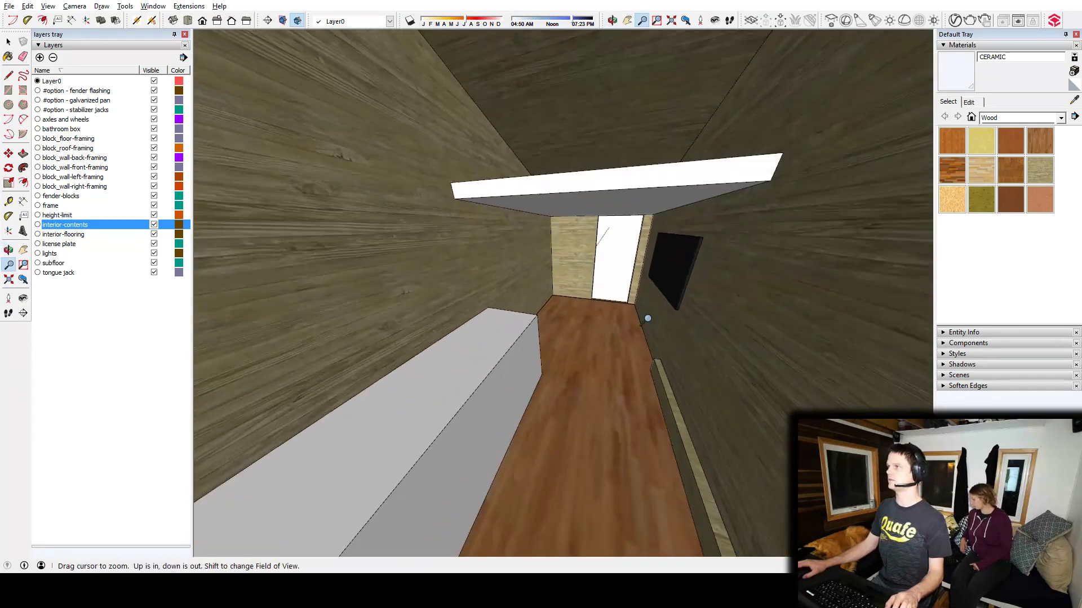
middle_click_drag(605, 275, 672, 338)
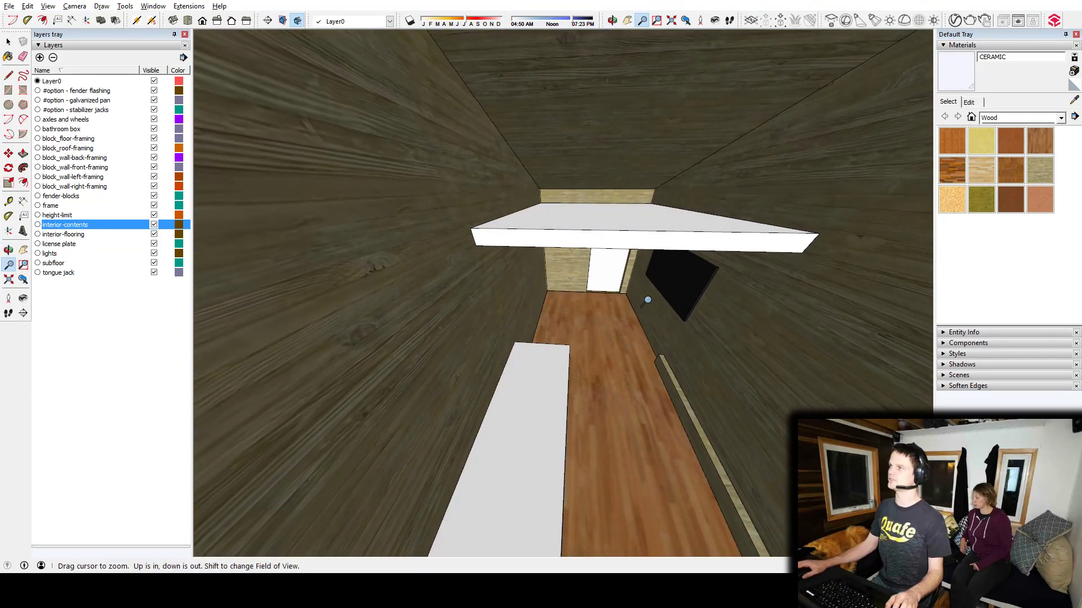
middle_click_drag(647, 300, 525, 232)
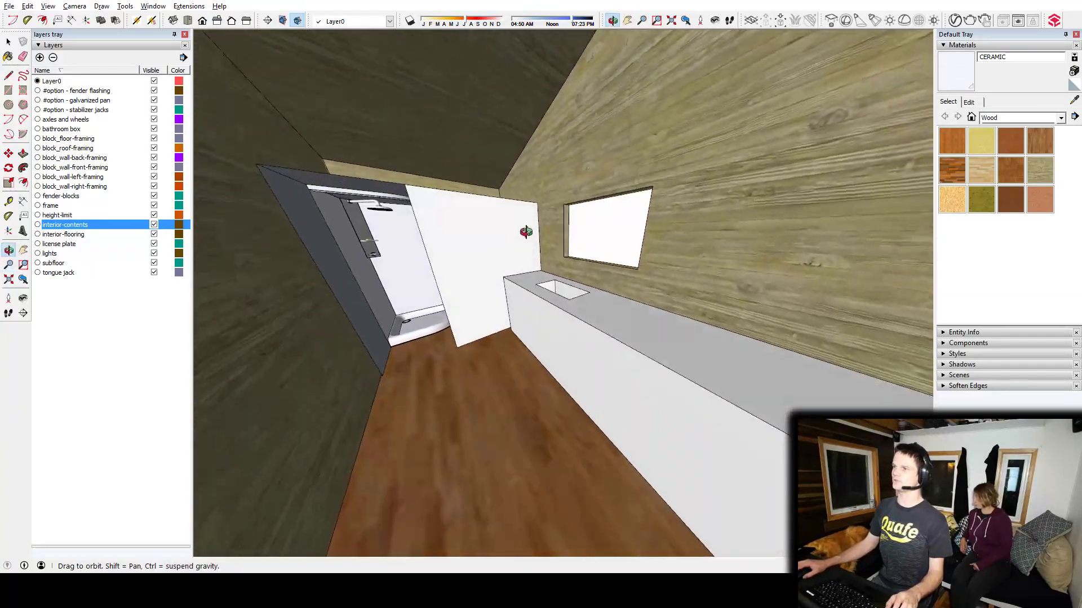
Examine the flat top of the bathroom box and the sink counter beside the window from several interior viewpoints
key("z")
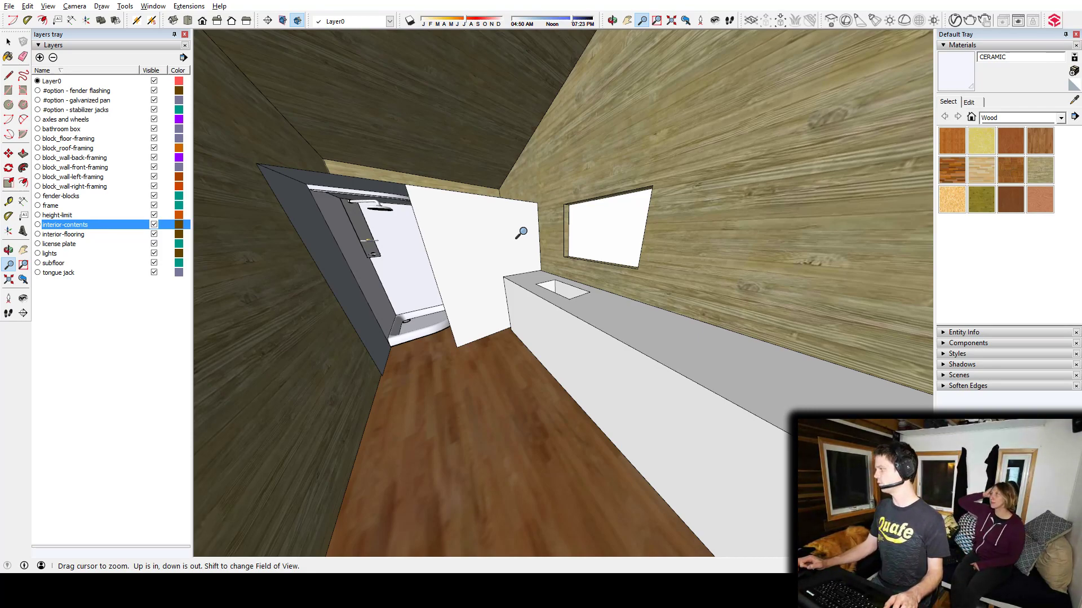
middle_click_drag(459, 195, 594, 311)
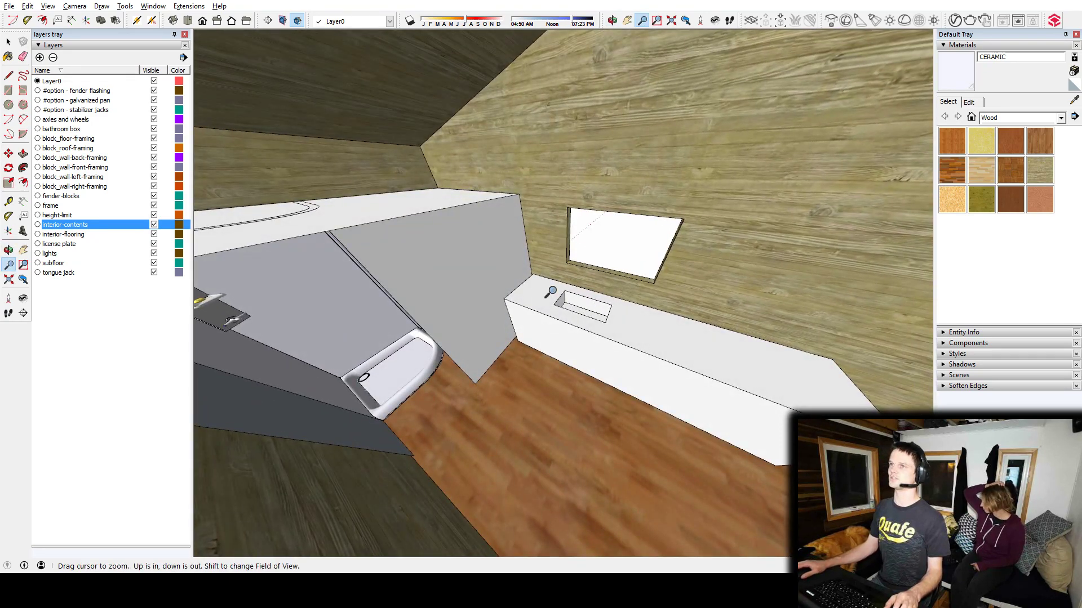
middle_click_drag(424, 253, 504, 297)
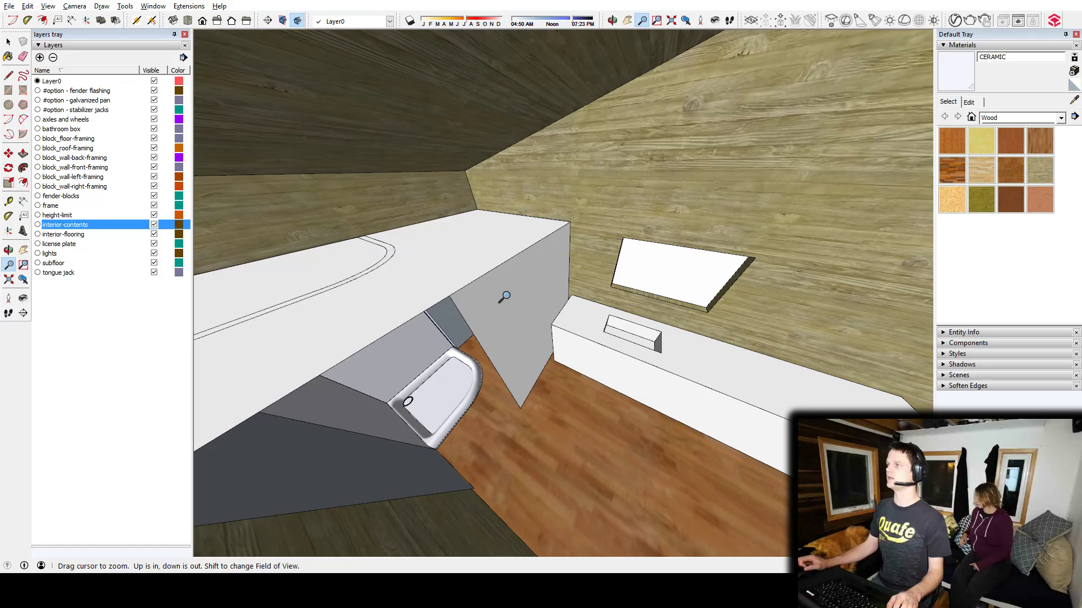
middle_click_drag(753, 430, 343, 293)
scroll(632, 301, "down", 10)
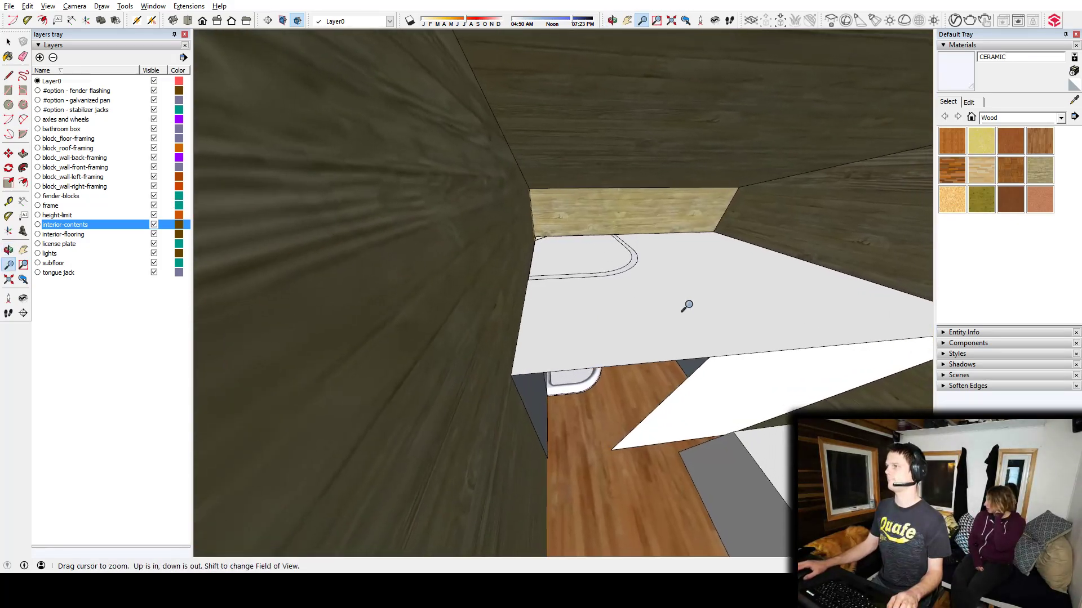
middle_click_drag(671, 248, 625, 266)
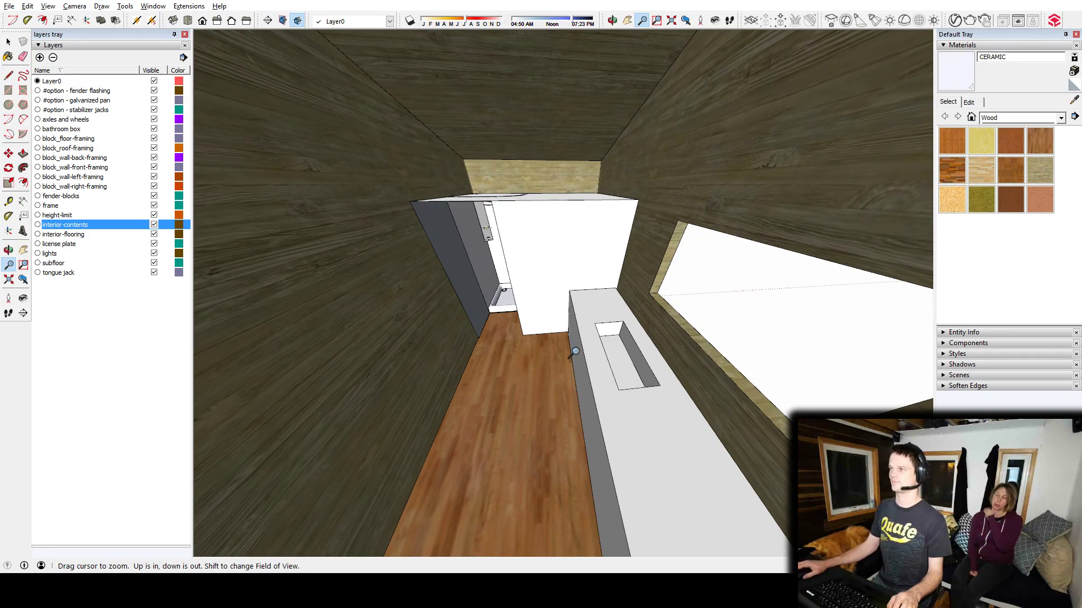
middle_click_drag(575, 351, 597, 342)
scroll(545, 372, "down", 4)
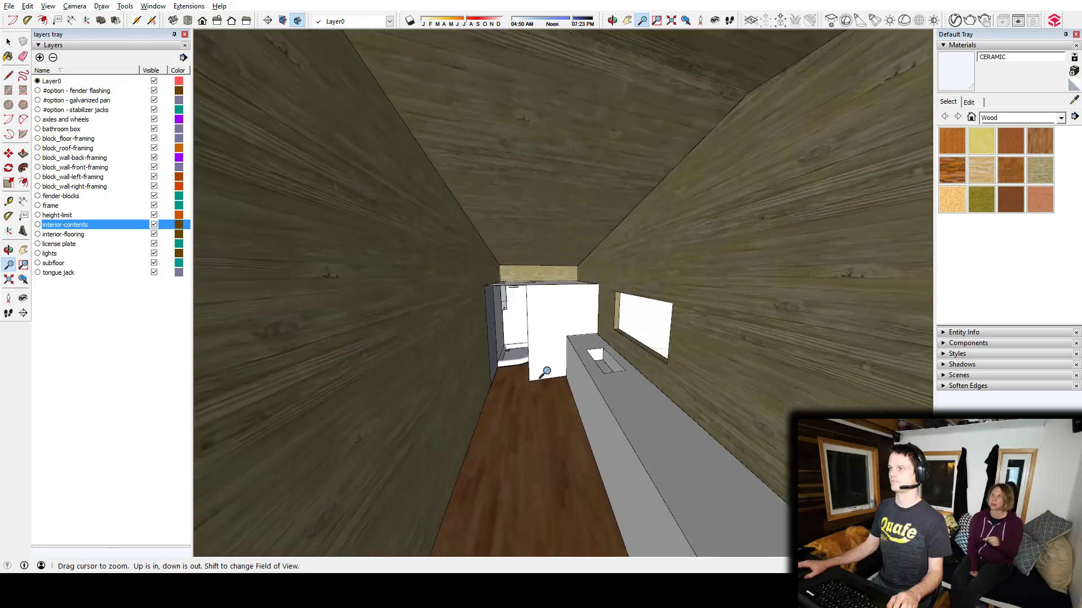
Leave the interior and examine the door end of the house from outside, looking through the doorway
middle_click_drag(545, 371, 586, 413, "shift")
scroll(601, 348, "down", 4)
mouse_move(601, 347)
middle_mouse_down("shift")
mouse_move(551, 200)
mouse_move(531, 323)
mouse_move(561, 270)
middle_mouse_up("shift")
scroll(550, 202, "down", 6)
scroll(532, 326, "up", 5)
middle_click_drag(560, 271, 627, 311, "shift")
scroll(476, 350, "up", 3)
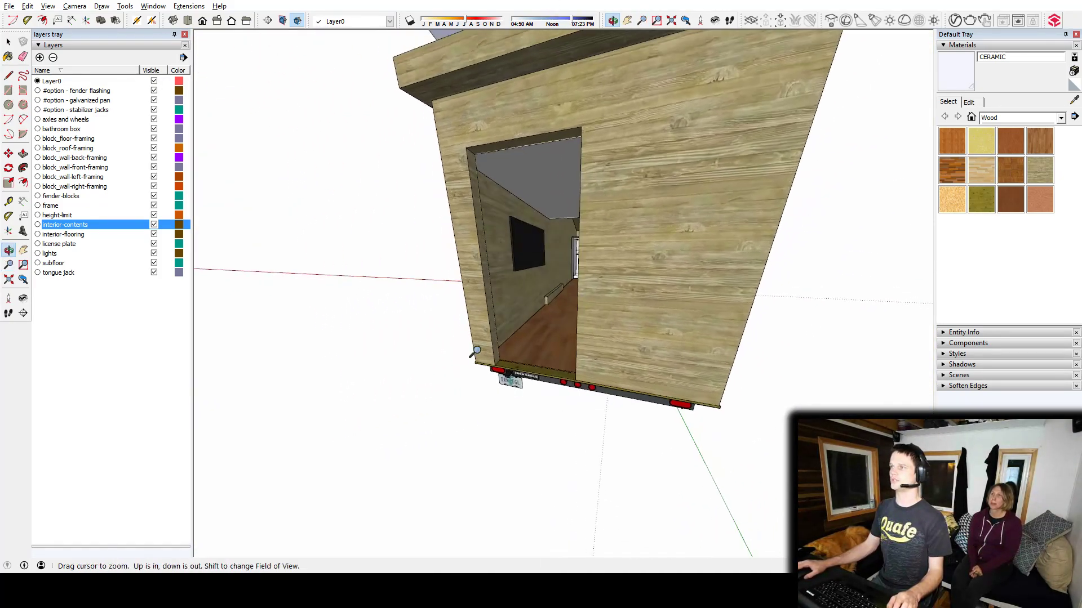
scroll(589, 315, "up", 4)
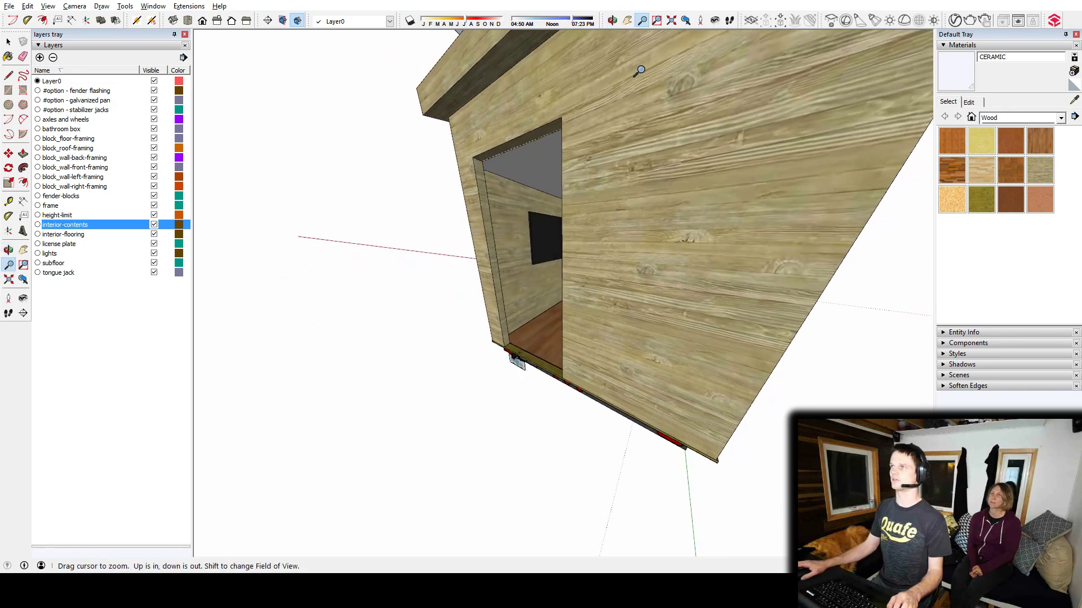
mouse_move(642, 325)
middle_mouse_down()
mouse_move(560, 307)
mouse_move(547, 335)
mouse_move(698, 325)
middle_mouse_up()
scroll(459, 386, "up", 4)
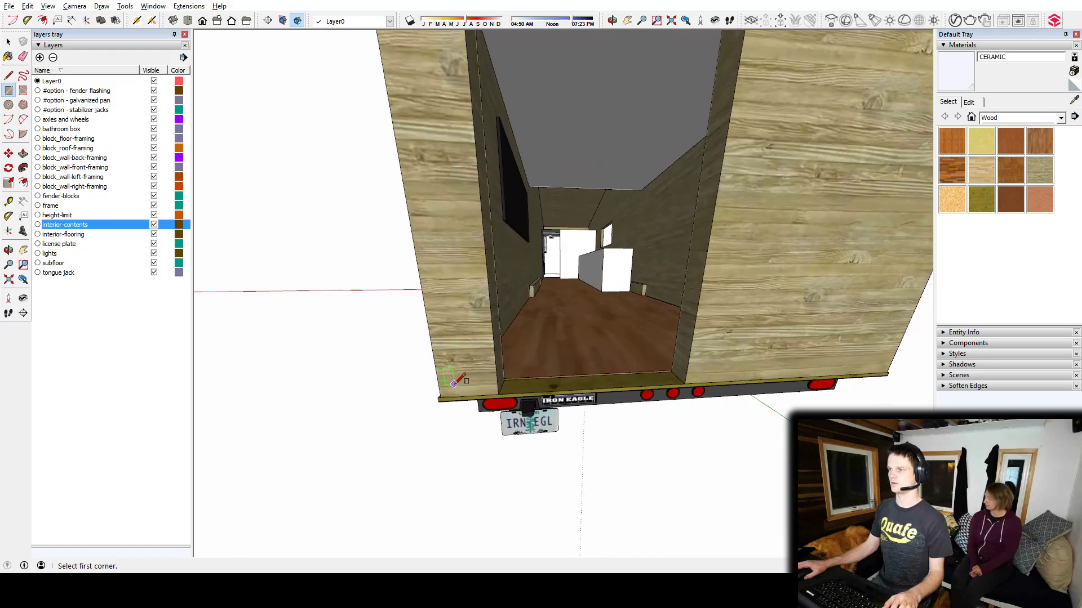
middle_click_drag(463, 385, 625, 335)
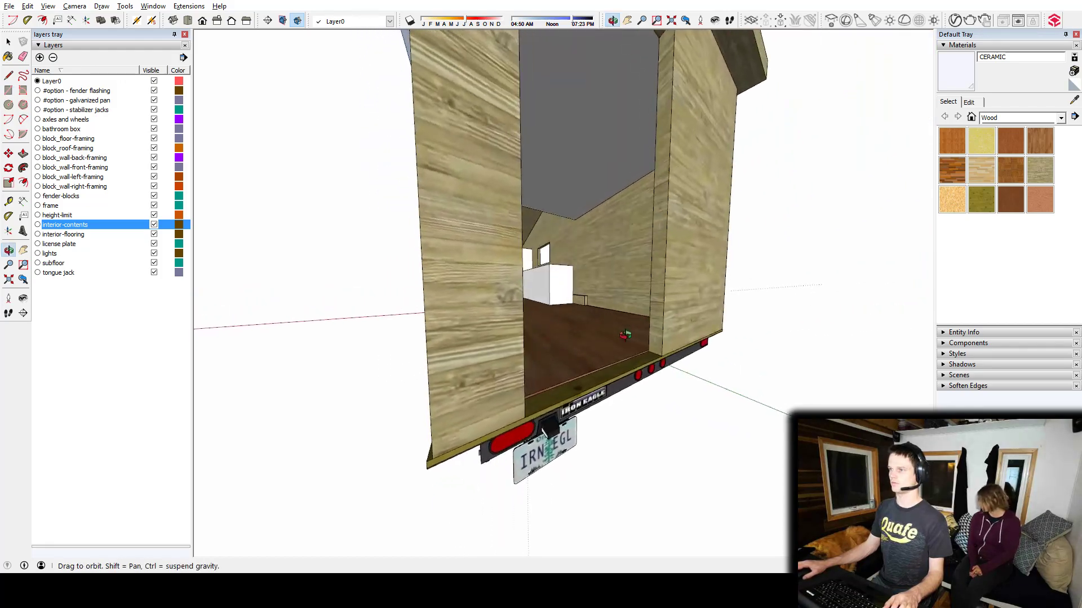
left_click(441, 453)
middle_click_drag(441, 452, 512, 273)
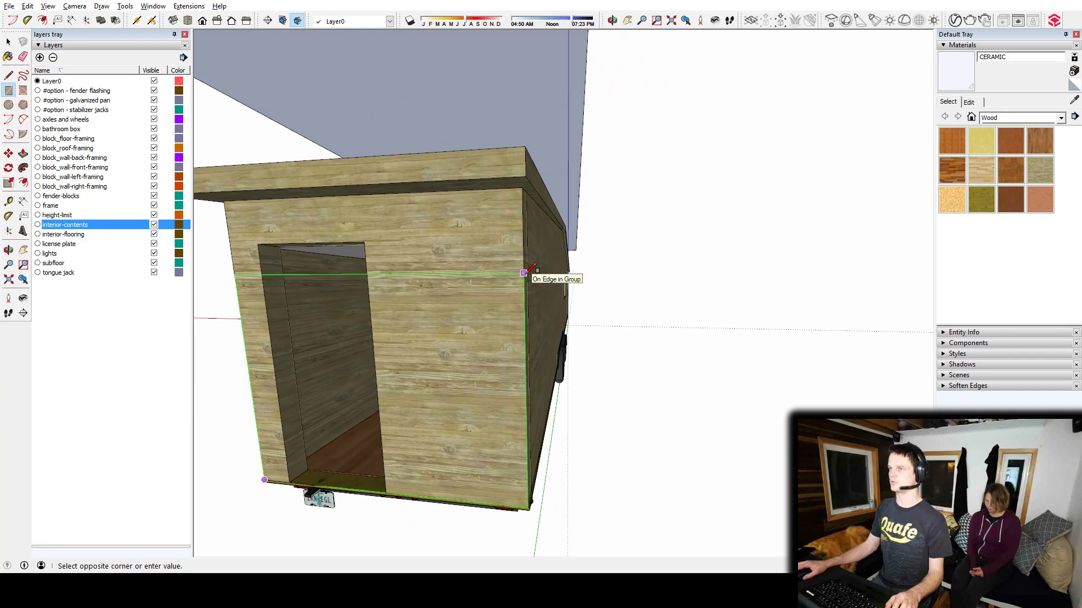
Place a horizontal guide line across the door-end wall, parallel to the wall's bottom edge
key("t")
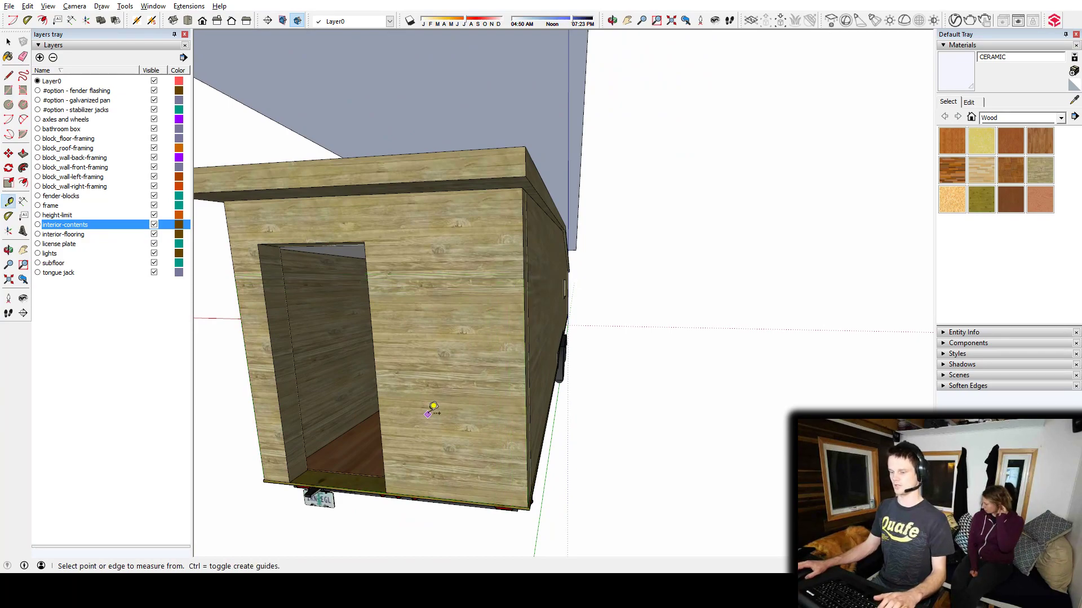
scroll(450, 495, "up", 3)
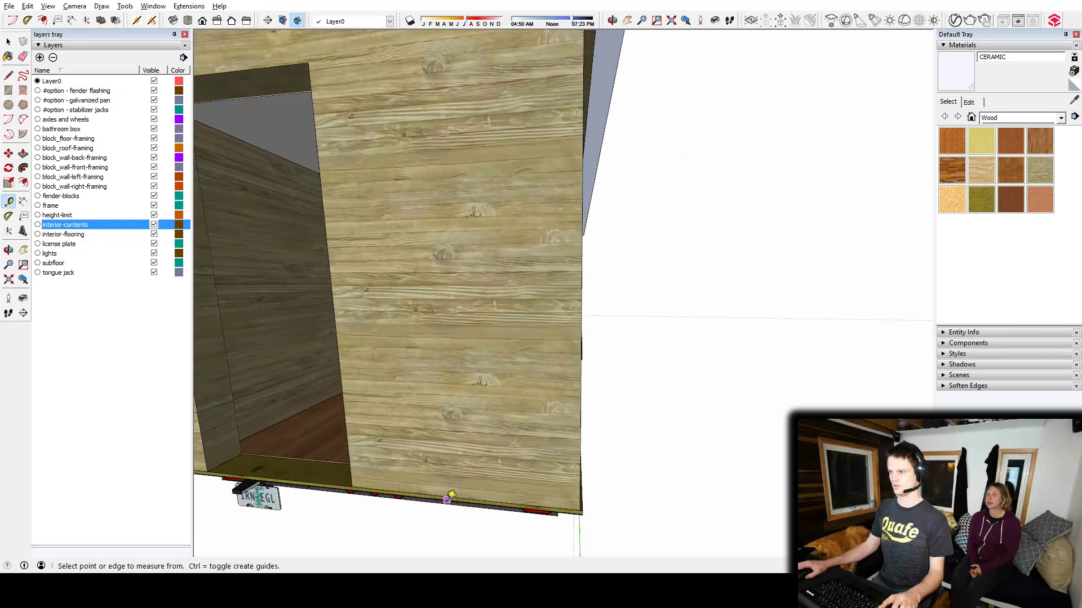
left_click(450, 496)
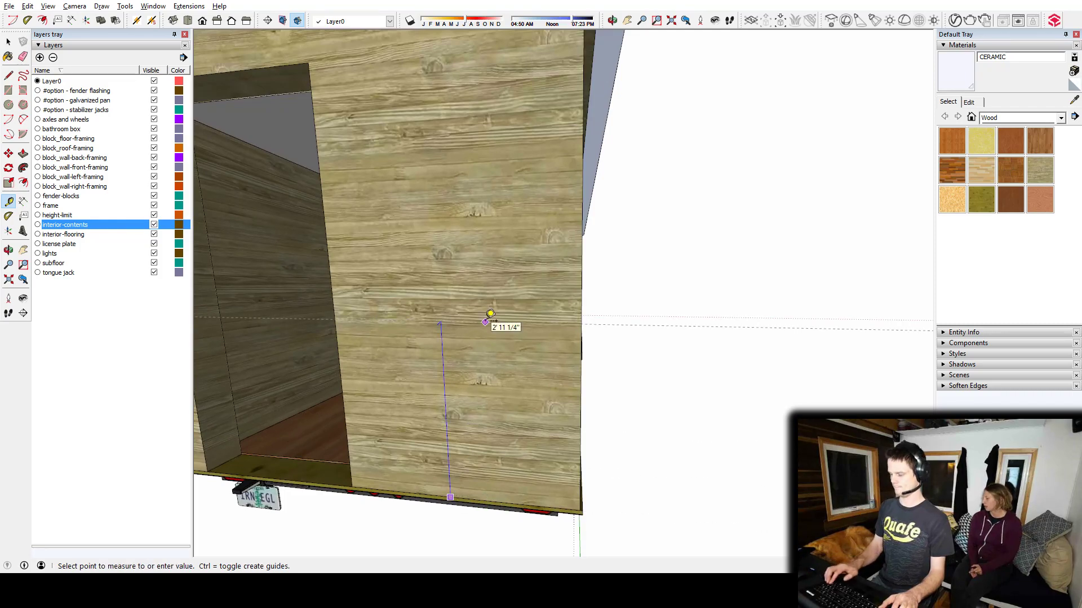
left_click(486, 322)
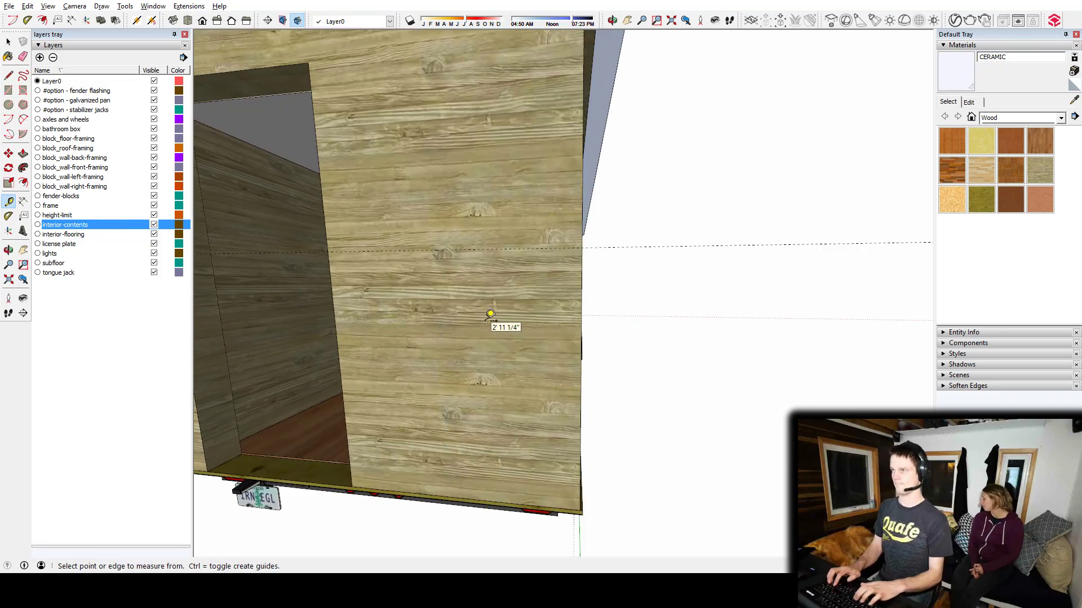
scroll(466, 330, "down", 5)
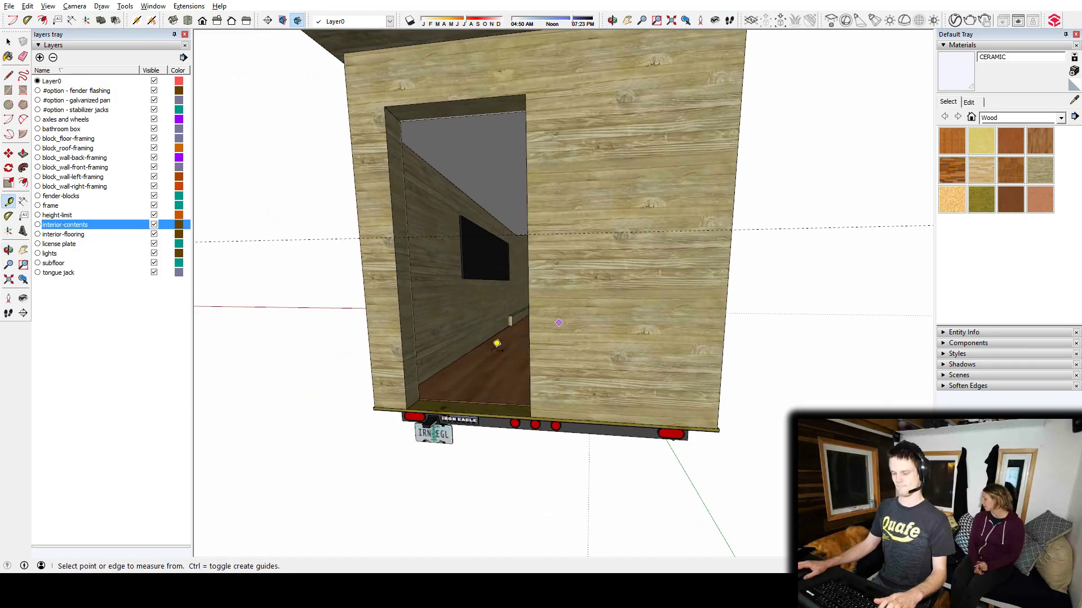
Draw a rectangle across the full width of the door-end wall, from its bottom corner up to the guide line
key("r")
left_click(374, 408)
middle_click_drag(685, 258, 502, 338)
left_click(550, 274)
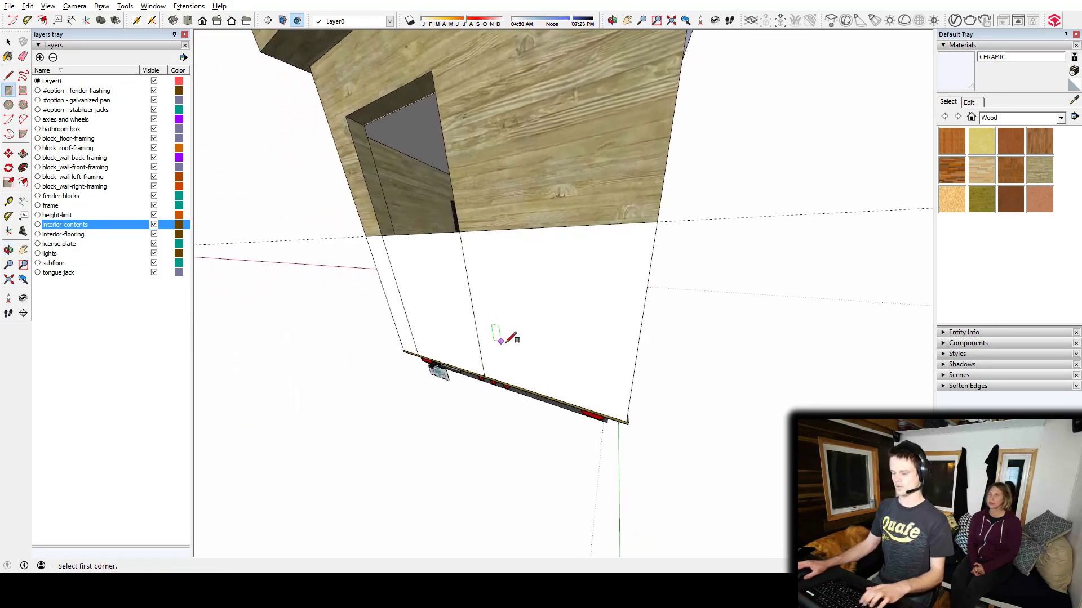
Push/Pull the new rectangle into a thin panel and group its geometry
key("p")
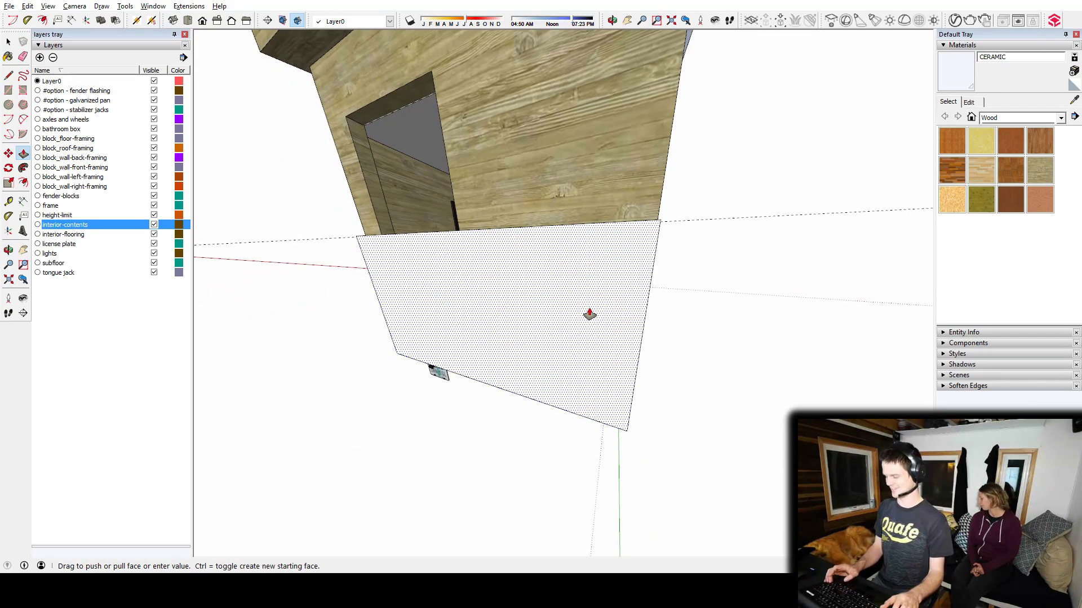
key("space")
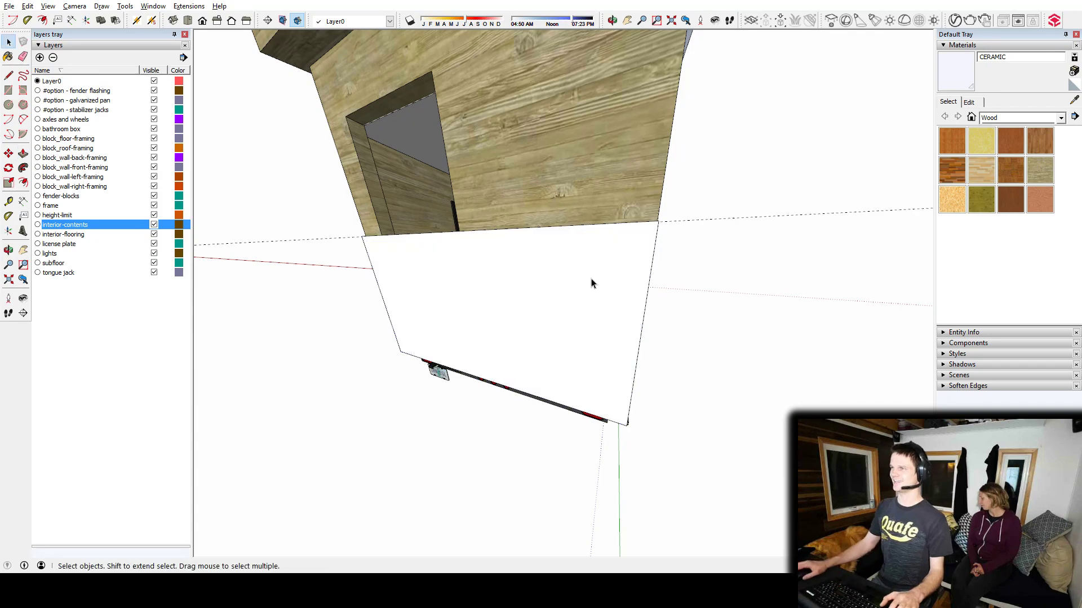
left_click(592, 283)
mouse_move(611, 254)
middle_mouse_down()
mouse_move(594, 249)
mouse_move(586, 282)
mouse_move(601, 251)
middle_mouse_up()
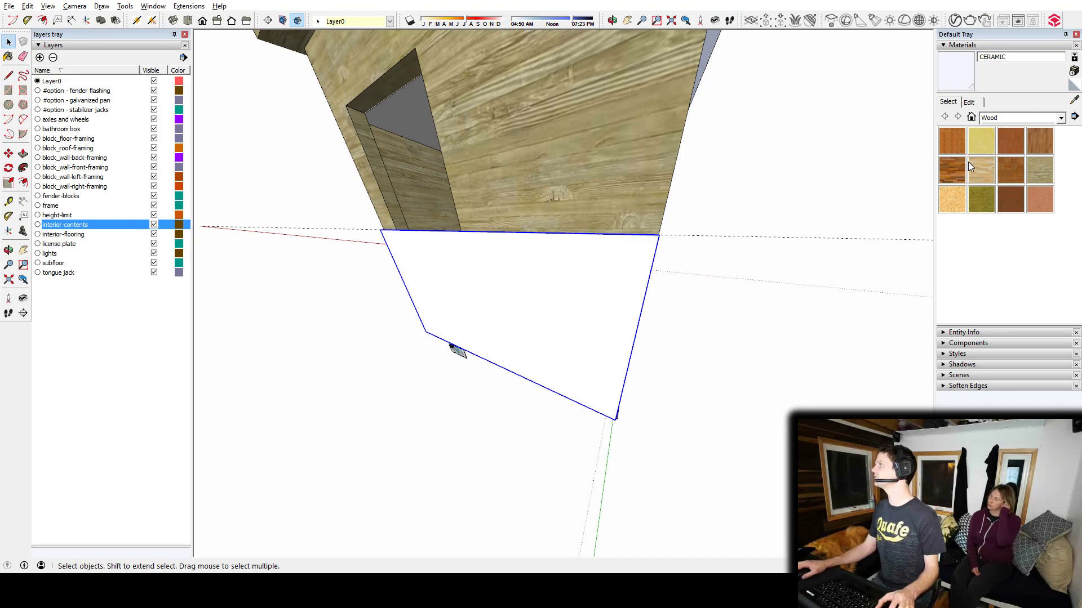
Paint the panel at the door end with the Wood Veneer 02 material
left_click(1043, 205)
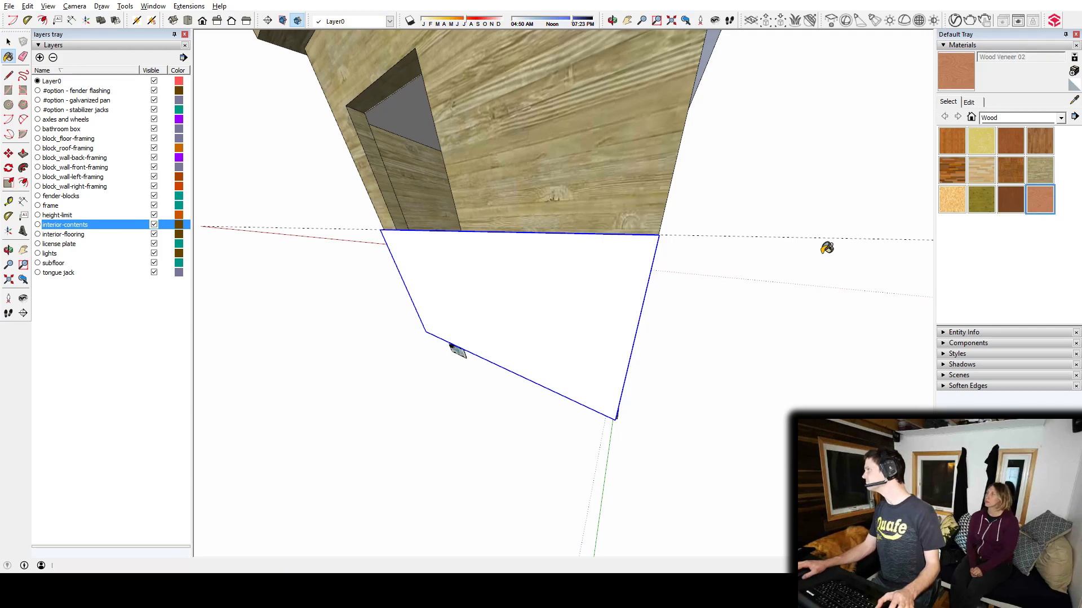
left_click(620, 290)
mouse_move(664, 248)
middle_mouse_down()
mouse_move(599, 313)
mouse_move(563, 289)
middle_mouse_up()
Rotate the panel 90 degrees about its bottom edge so it folds outward as a deck below the doorway
key("space")
mouse_move(569, 337)
middle_mouse_down()
mouse_move(570, 377)
mouse_move(530, 291)
mouse_move(566, 307)
mouse_move(863, 205)
mouse_move(878, 125)
mouse_move(592, 298)
mouse_move(617, 309)
mouse_move(561, 337)
mouse_move(545, 387)
middle_mouse_up()
key("q")
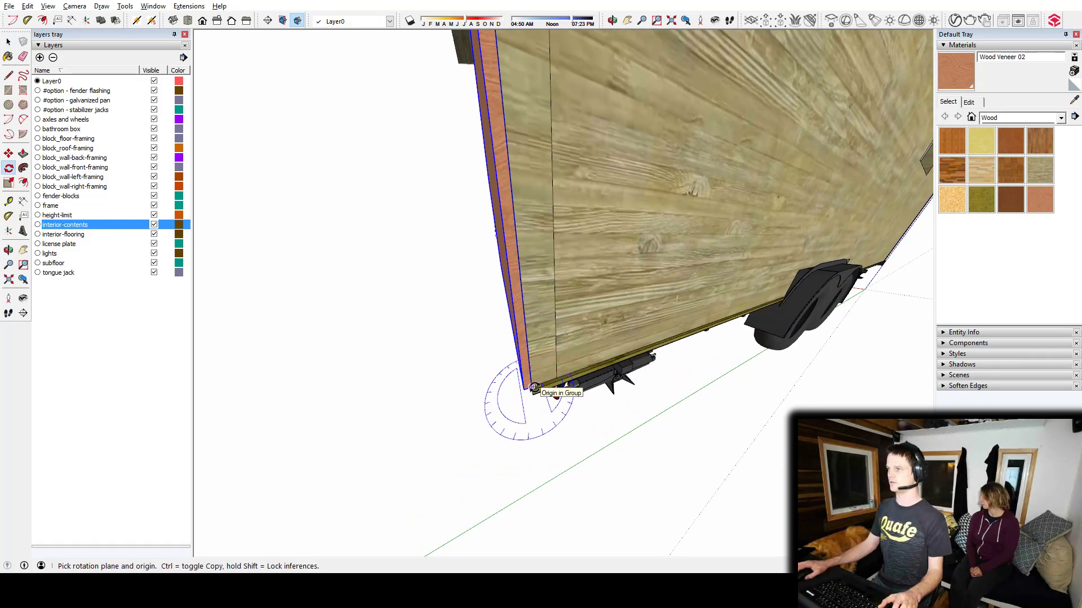
left_click(531, 387)
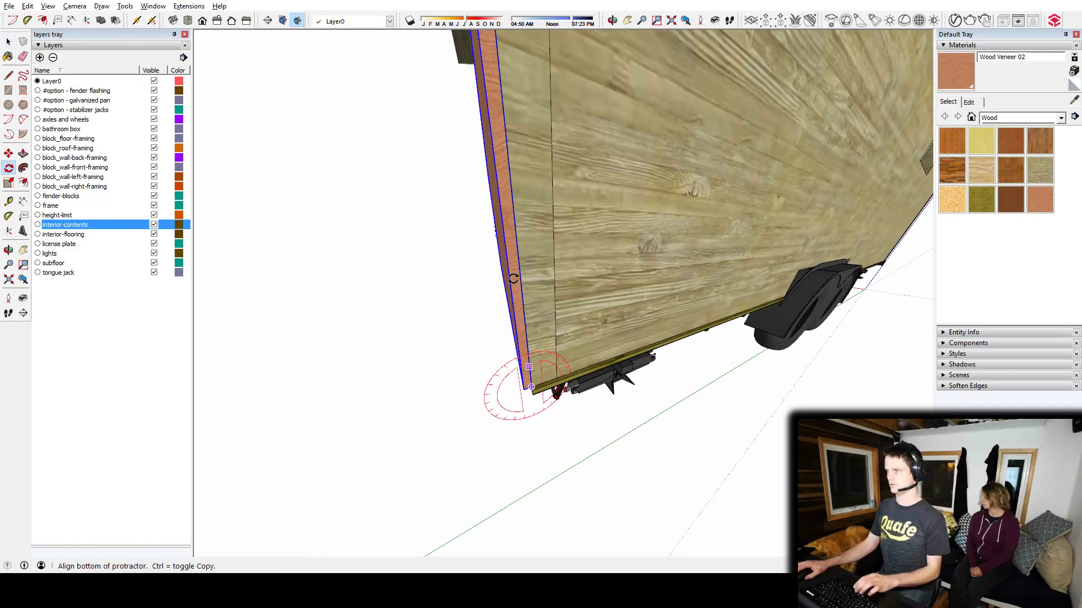
left_click(514, 217)
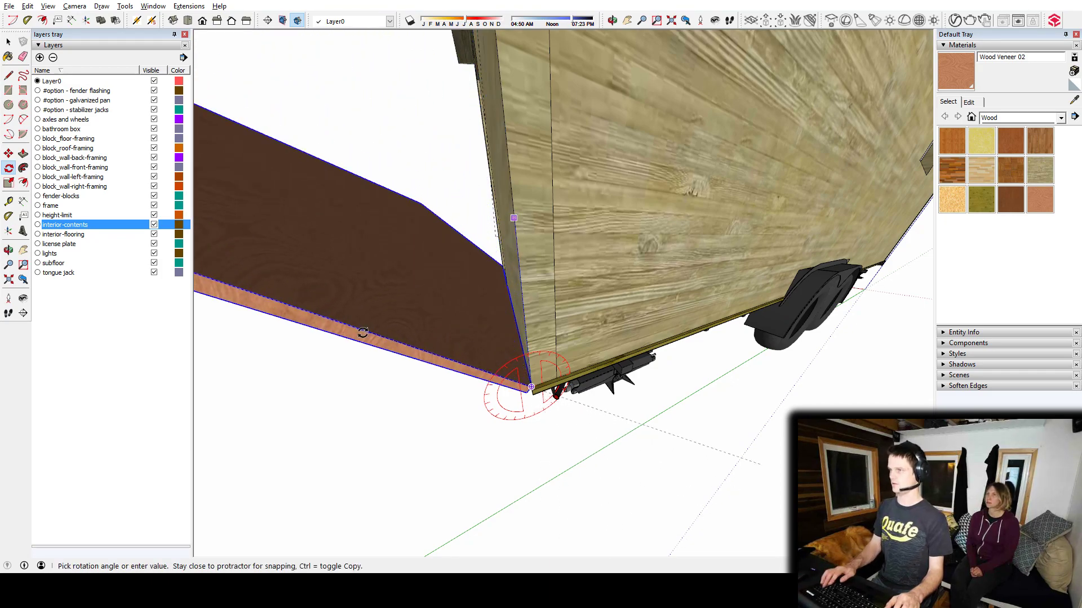
type("90")
key("Return")
middle_click_drag(362, 331, 736, 374)
scroll(647, 331, "down", 3)
key("space")
mouse_move(676, 333)
middle_mouse_down()
mouse_move(374, 255)
mouse_move(556, 96)
mouse_move(683, 254)
mouse_move(697, 337)
mouse_move(186, 331)
mouse_move(693, 333)
middle_mouse_up()
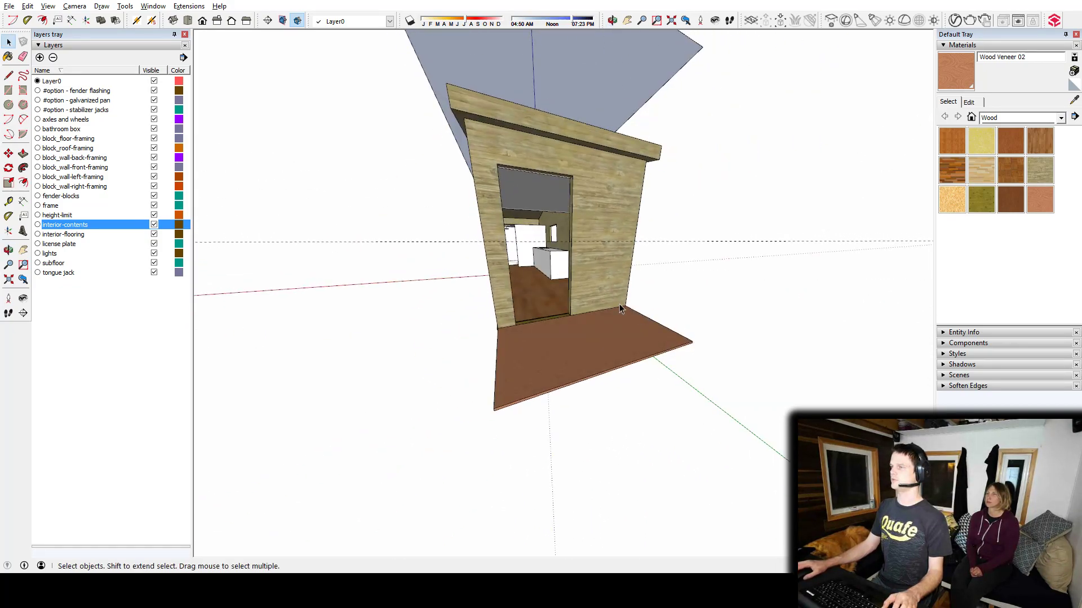
Place a guide line on the roof parallel to one long side edge, about 10 inches in from that edge
middle_click_drag(620, 303, 139, 489)
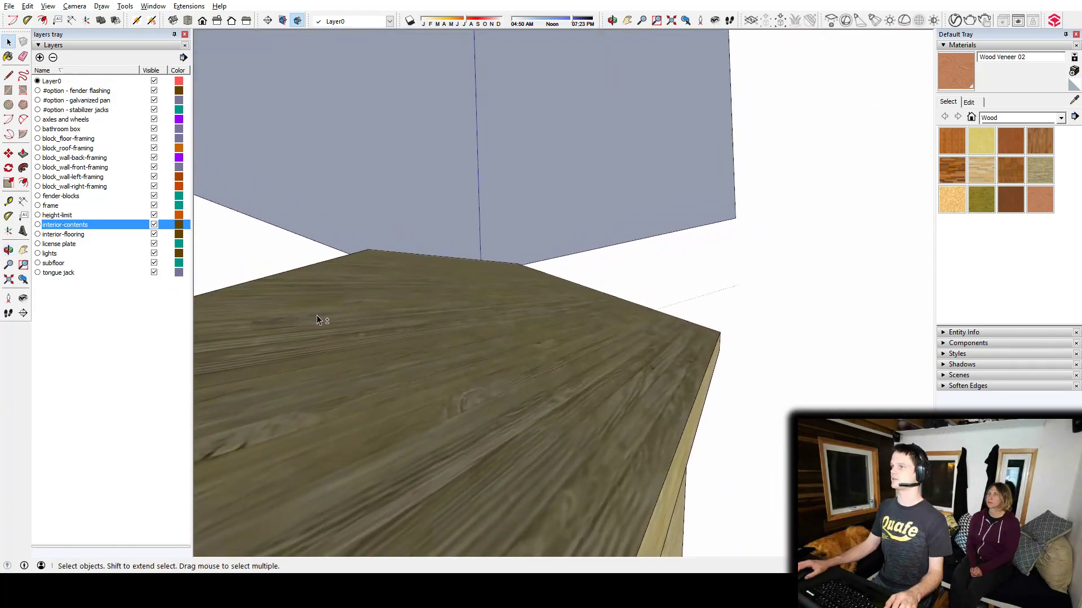
middle_click_drag(318, 320, 540, 309)
key("t")
left_click(500, 300)
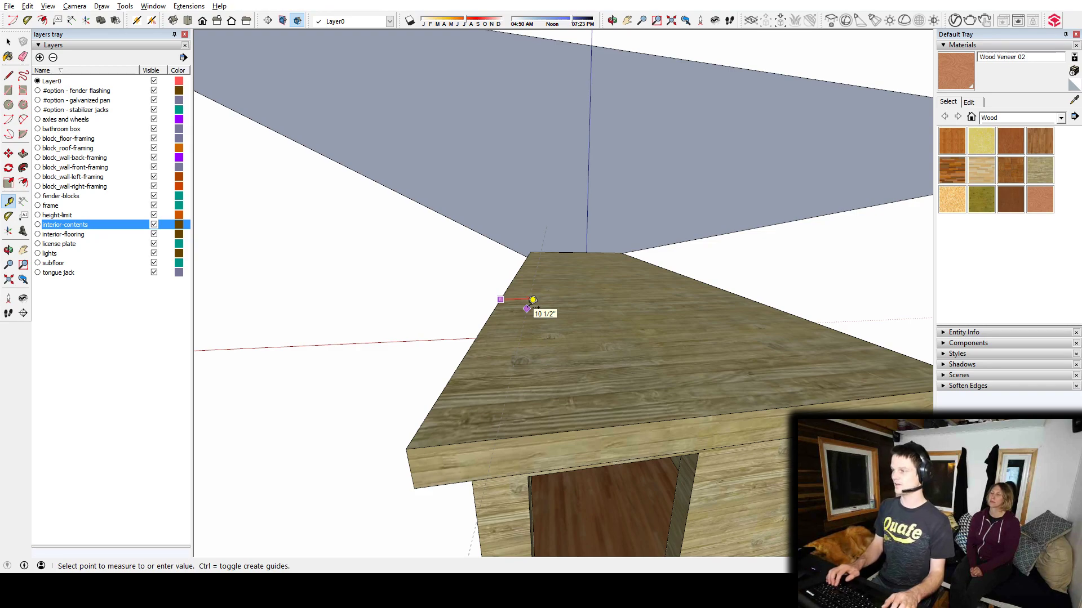
left_click(532, 301)
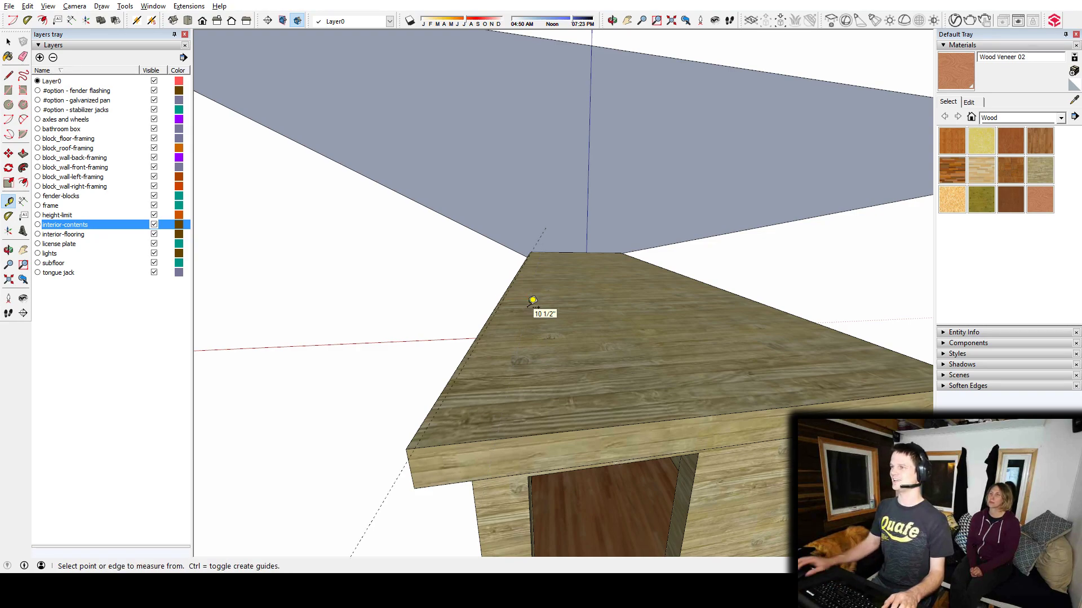
left_click(494, 304)
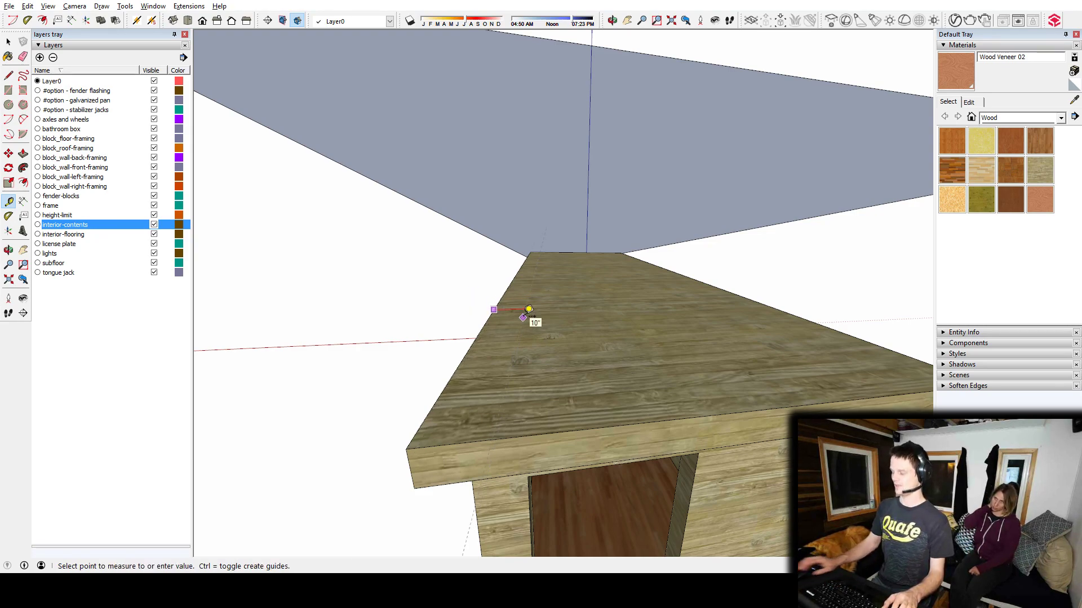
left_click(529, 309)
Place a matching guide line on the roof, set in from the opposite long side edge
middle_click_drag(703, 289, 722, 316)
left_click(722, 317)
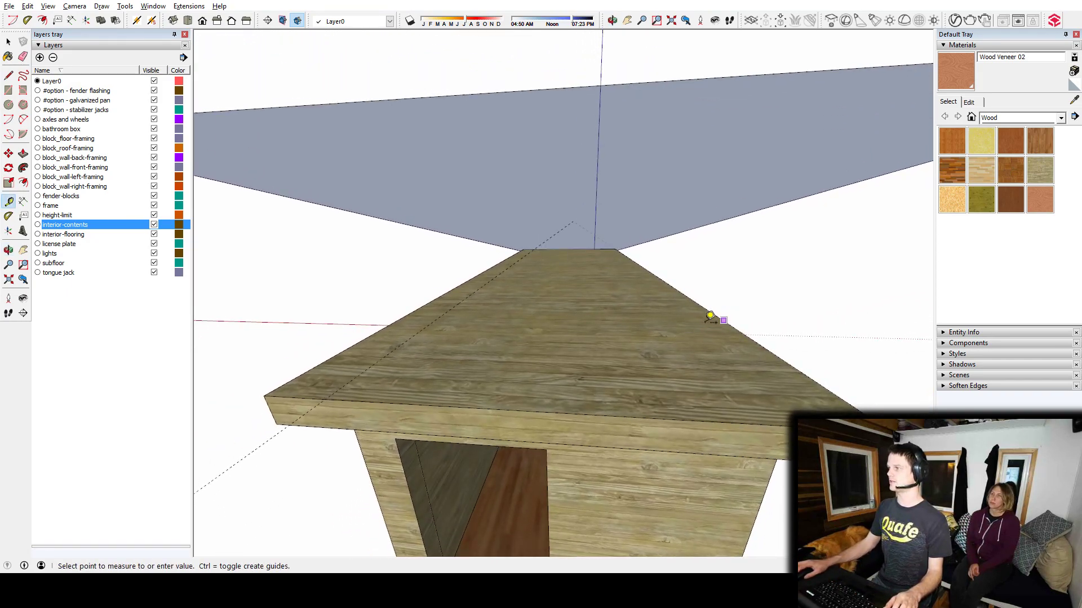
left_click(678, 314)
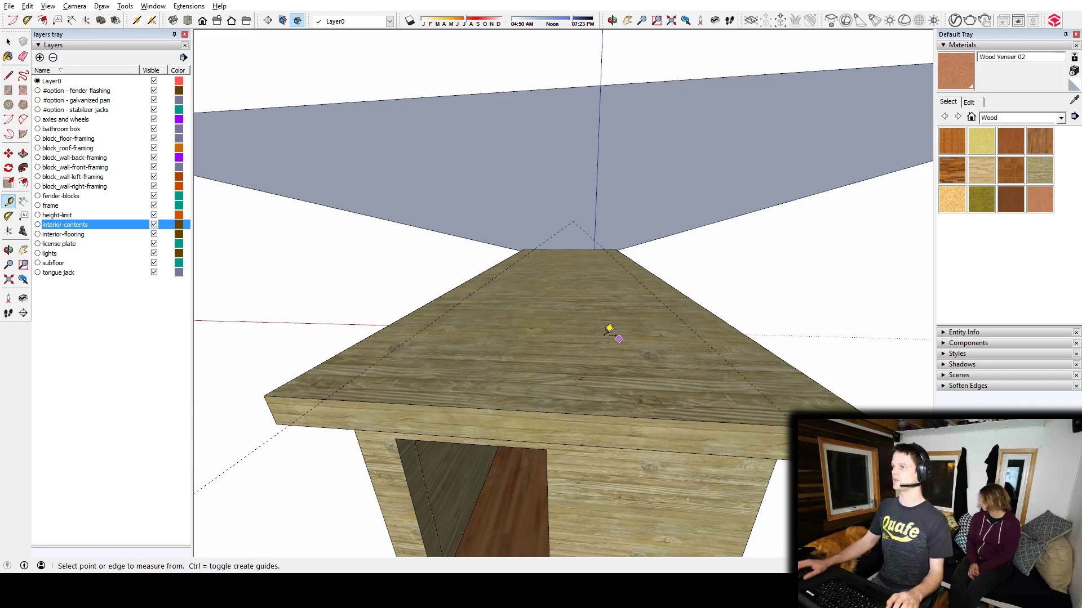
Select the plane hovering above the roof to identify its layer and hide the height-limit layer
middle_click_drag(614, 331, 469, 336)
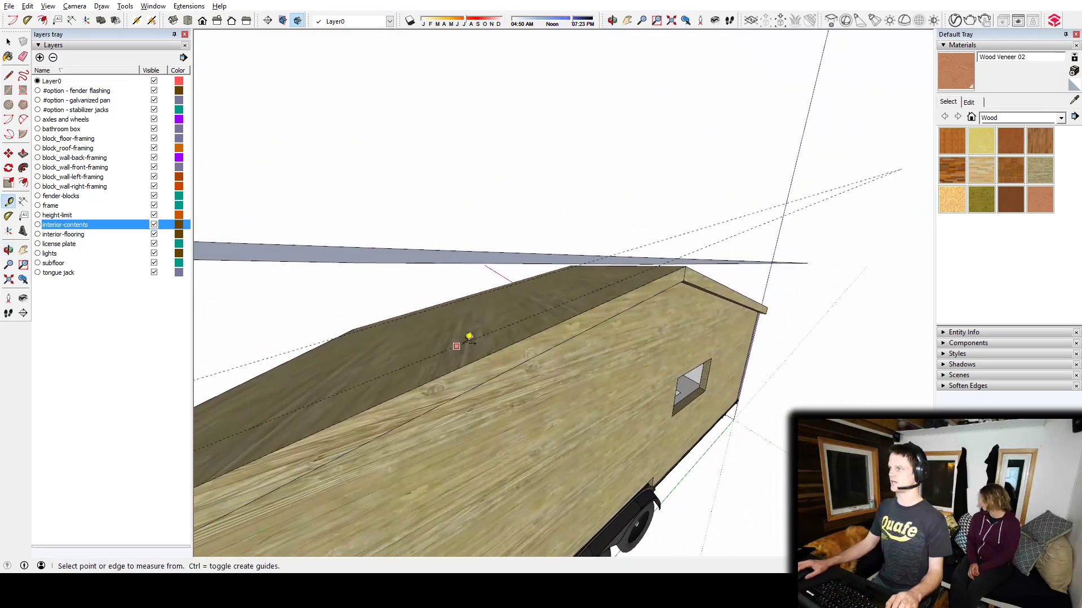
middle_click_drag(358, 285, 507, 357)
key("space")
left_click(507, 357)
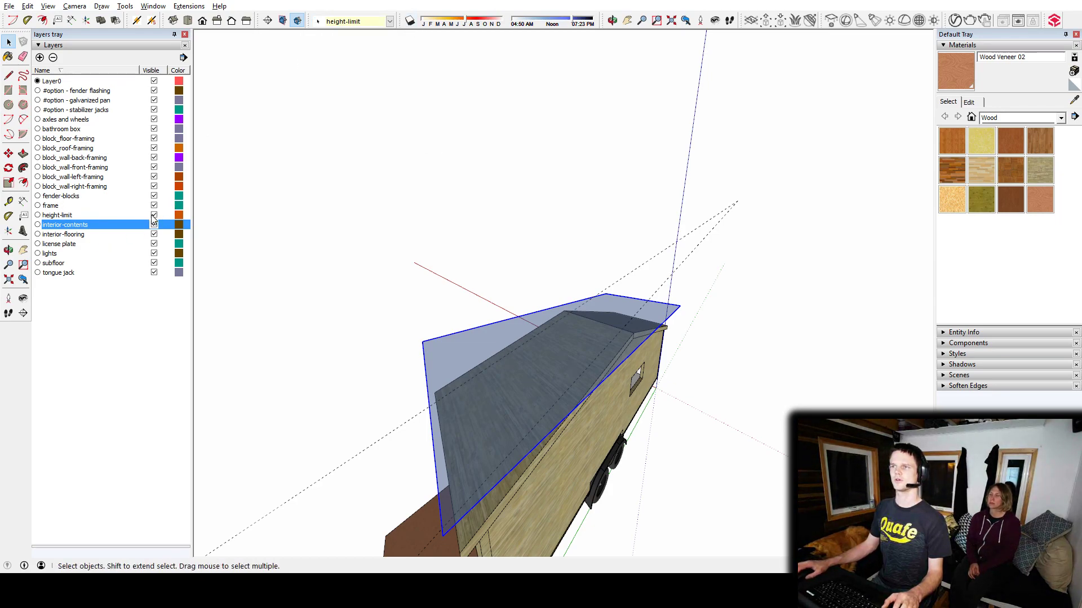
middle_click_drag(596, 473, 220, 217)
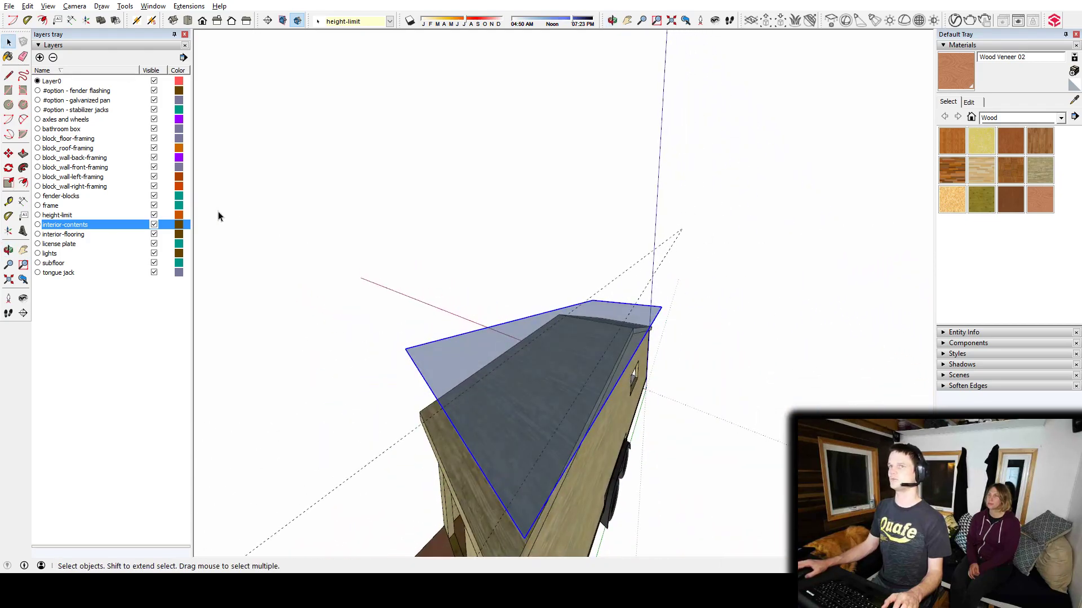
left_click(154, 215)
middle_click_drag(394, 338, 488, 334)
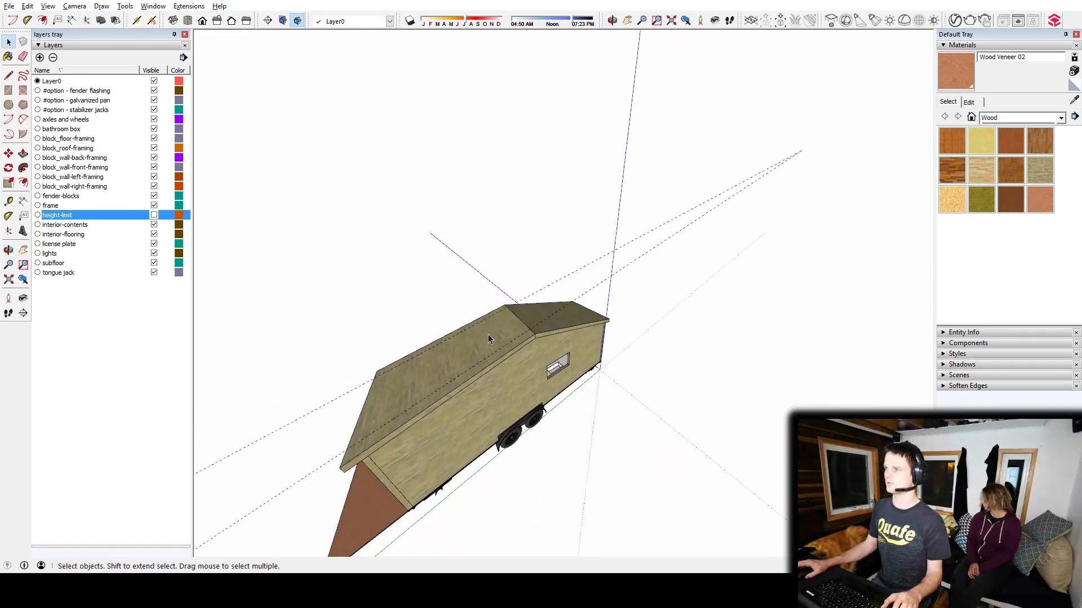
scroll(493, 329, "up", 3)
key("t")
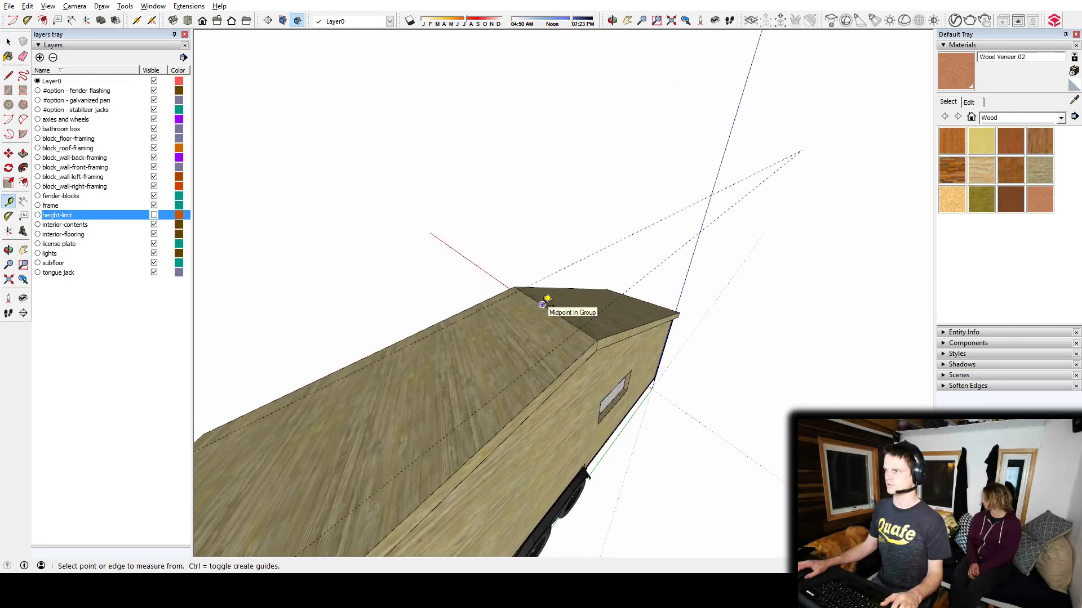
left_click(542, 304)
key("space")
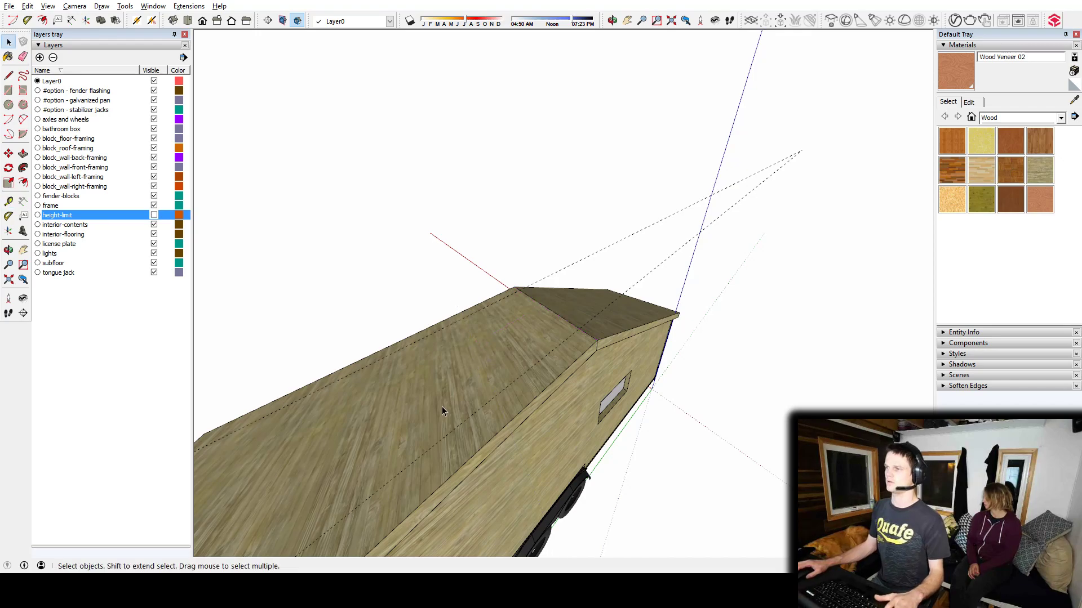
Measure the depth of the loft platform at the door end, from the end wall to its open edge
middle_click_drag(331, 461, 741, 232)
scroll(628, 336, "up", 6)
mouse_move(628, 336)
middle_mouse_down()
mouse_move(777, 227)
mouse_move(406, 272)
middle_mouse_up()
mouse_move(437, 220)
middle_mouse_down("shift")
mouse_move(536, 265)
mouse_move(597, 249)
mouse_move(507, 337)
mouse_move(566, 322)
mouse_move(458, 314)
middle_mouse_up("shift")
key("t")
left_click(311, 286)
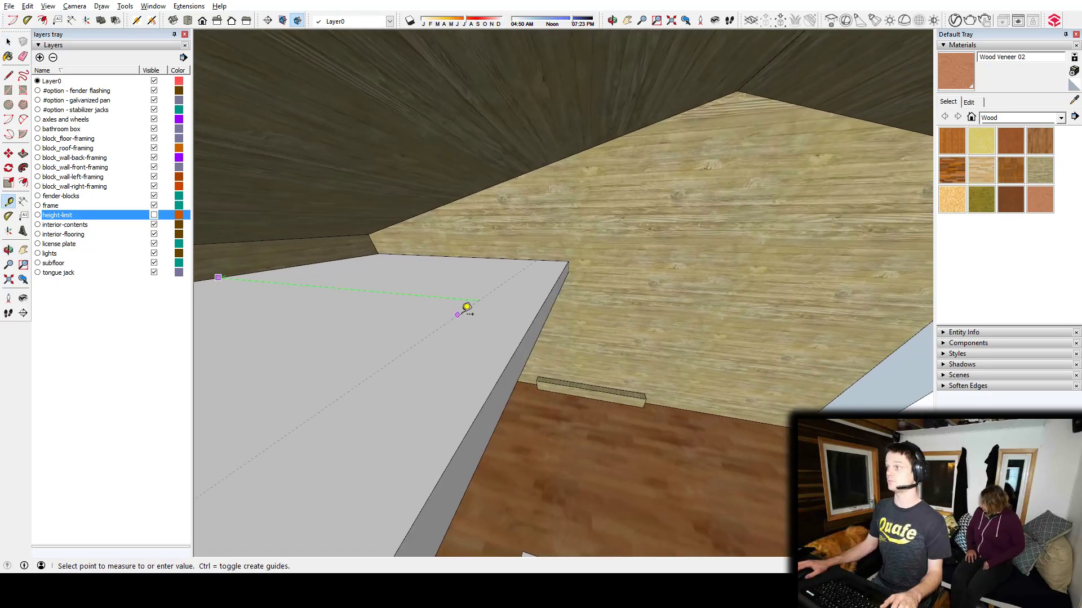
left_click(542, 304)
Measure the depth of the opposite loft platform, from the end wall to its open edge
middle_click_drag(647, 304, 370, 278)
mouse_move(791, 347)
middle_mouse_down()
mouse_move(780, 383)
mouse_move(657, 374)
middle_mouse_up()
left_click(747, 381)
middle_click_drag(747, 381, 537, 350)
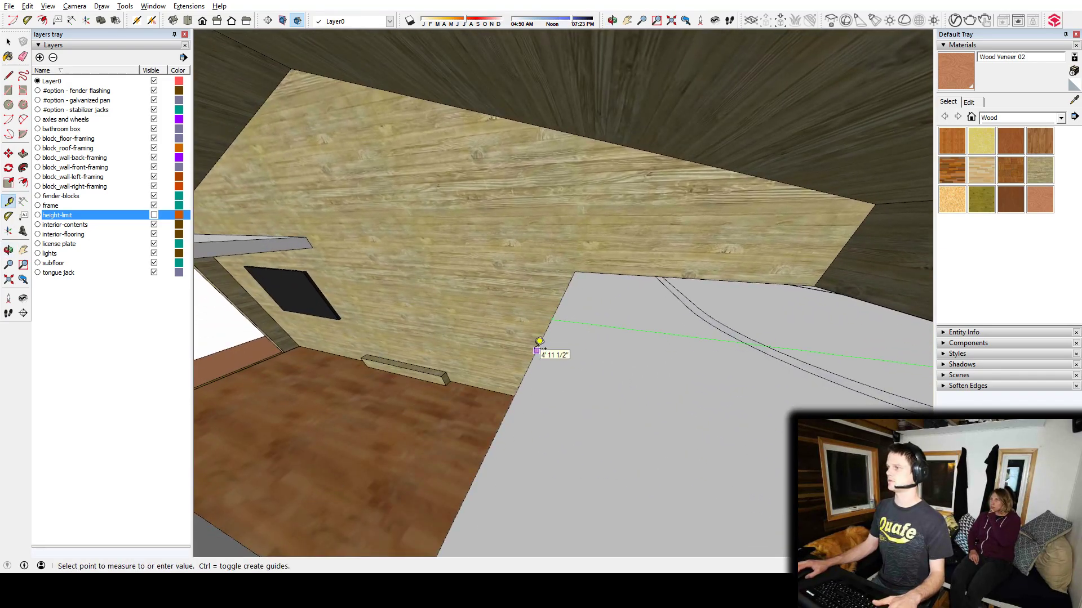
left_click(537, 350)
Examine the loft platforms and the headroom under the sloping roof from inside the house
mouse_move(379, 273)
middle_mouse_down()
mouse_move(569, 302)
mouse_move(375, 309)
mouse_move(389, 312)
mouse_move(679, 277)
mouse_move(445, 276)
middle_mouse_up()
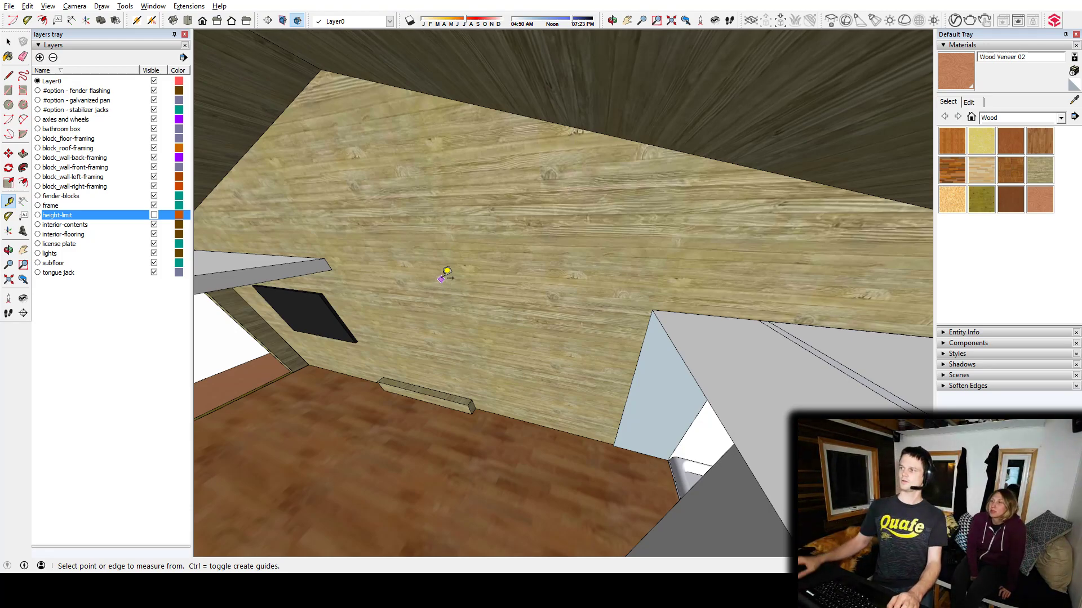
mouse_move(442, 270)
middle_mouse_down()
mouse_move(492, 314)
mouse_move(517, 319)
middle_mouse_up()
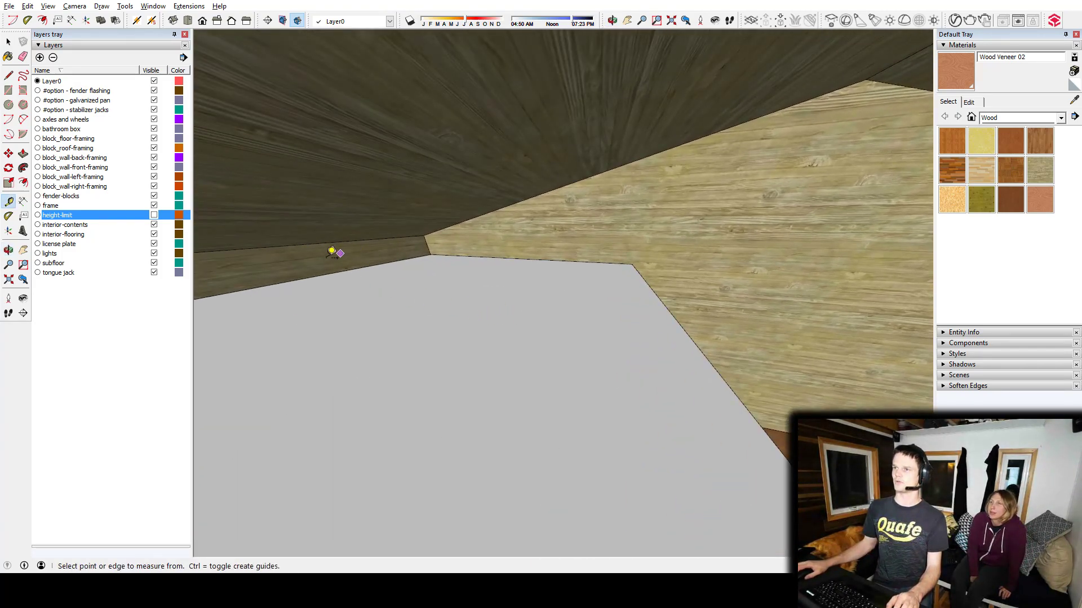
mouse_move(429, 279)
middle_mouse_down()
mouse_move(423, 297)
mouse_move(511, 270)
middle_mouse_up()
mouse_move(537, 320)
middle_mouse_down()
mouse_move(579, 321)
mouse_move(504, 320)
mouse_move(509, 302)
mouse_move(551, 355)
mouse_move(563, 253)
middle_mouse_up()
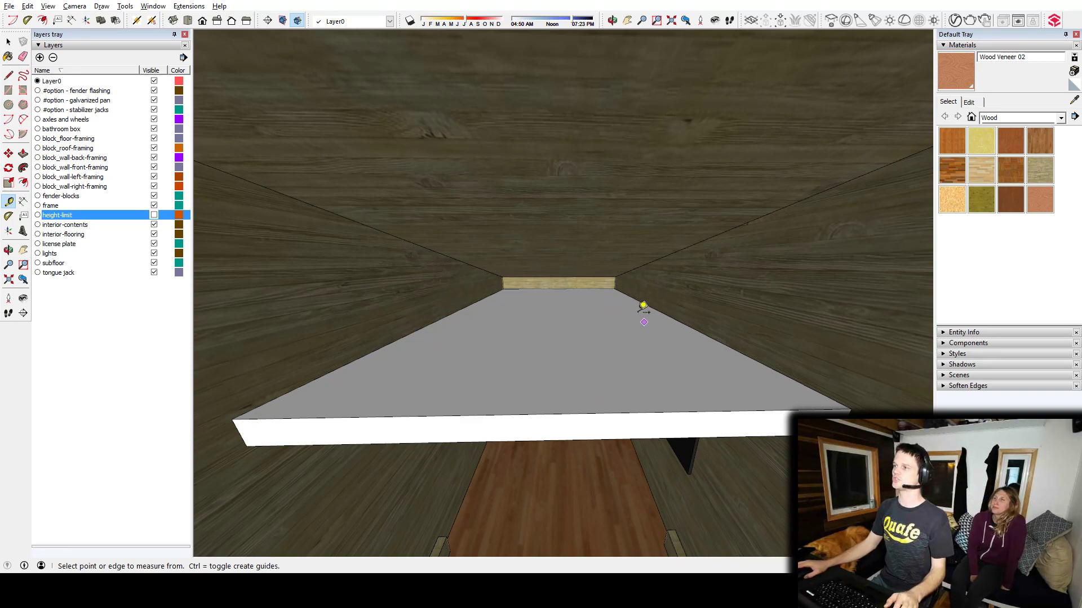
key("space")
middle_click_drag(475, 334, 565, 361)
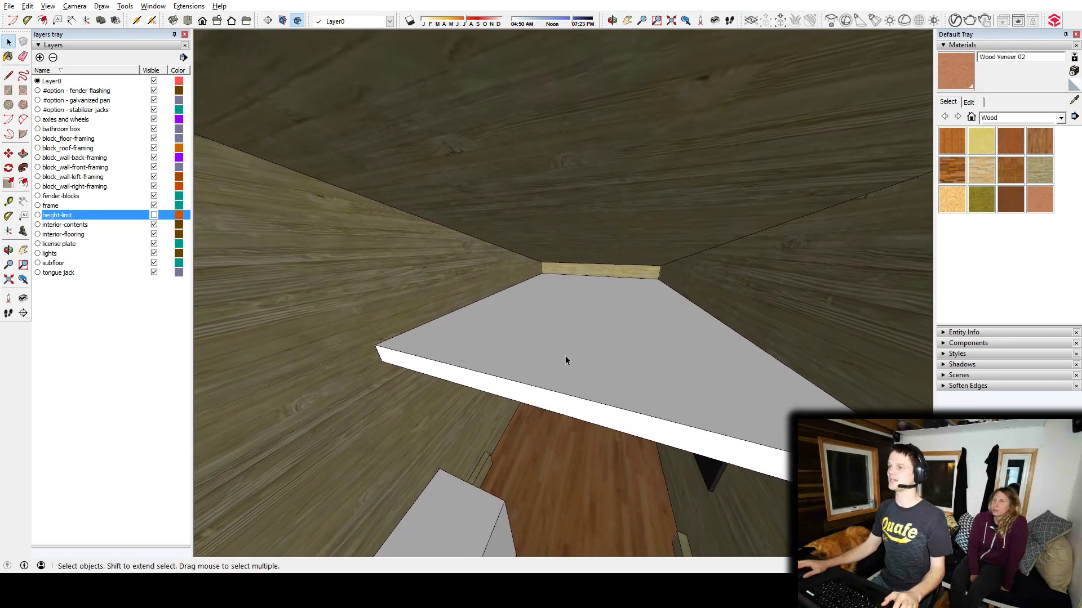
middle_click_drag(515, 333, 633, 357)
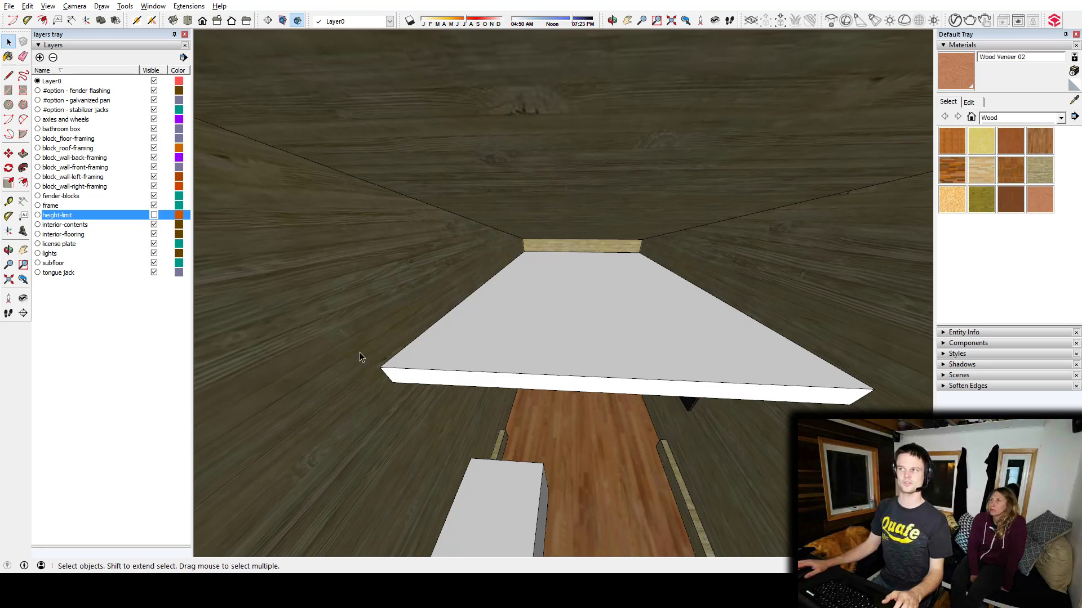
middle_click_drag(625, 341, 625, 341, "shift")
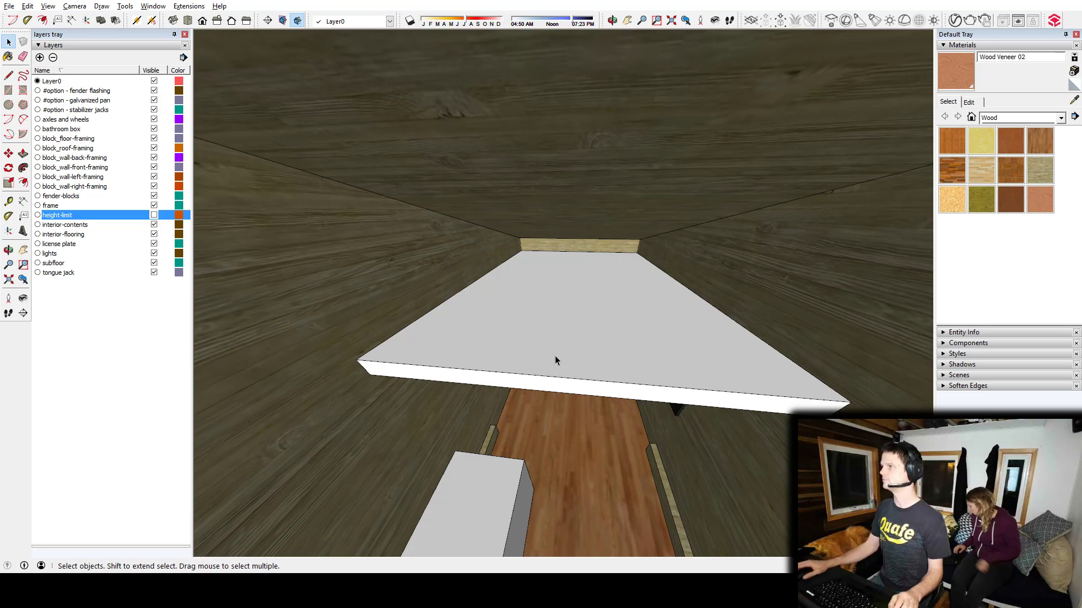
Measure across the outside of the roof from its ridge towards the long side edge
mouse_move(486, 348)
middle_mouse_down()
mouse_move(470, 350)
mouse_move(635, 319)
mouse_move(546, 278)
mouse_move(546, 297)
mouse_move(817, 378)
mouse_move(767, 229)
mouse_move(476, 270)
mouse_move(680, 229)
mouse_move(636, 319)
mouse_move(652, 259)
middle_mouse_up()
key("t")
left_click(652, 270)
middle_click_drag(572, 289, 600, 337)
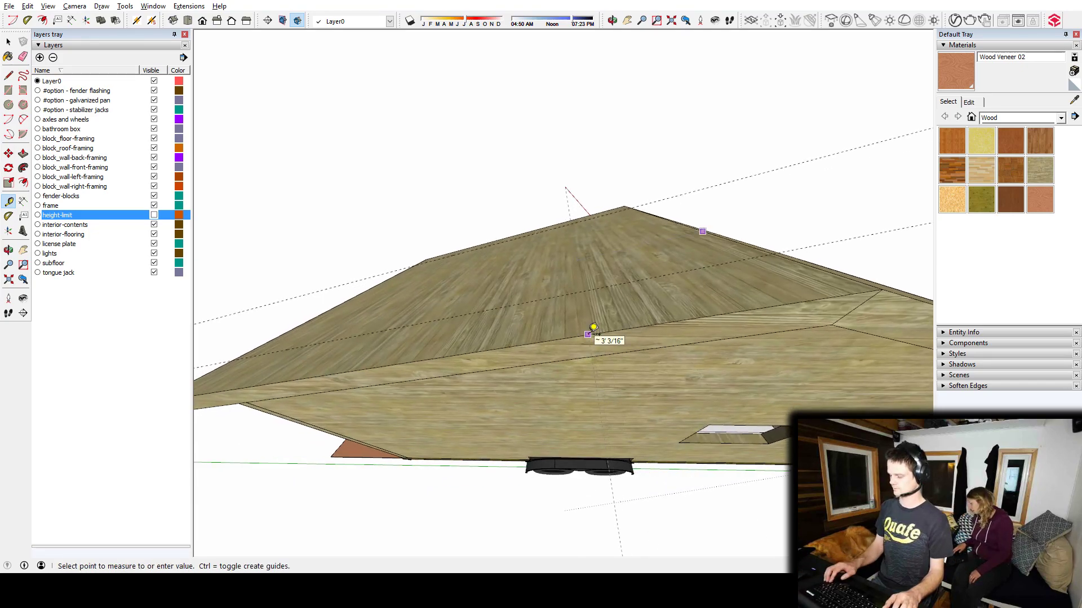
key("Escape")
Search the 3D Warehouse for "queen bed" and browse the listed models
middle_click_drag(600, 326, 563, 309)
scroll(673, 340, "up", 5)
scroll(566, 272, "up", 2)
key("space")
key("w")
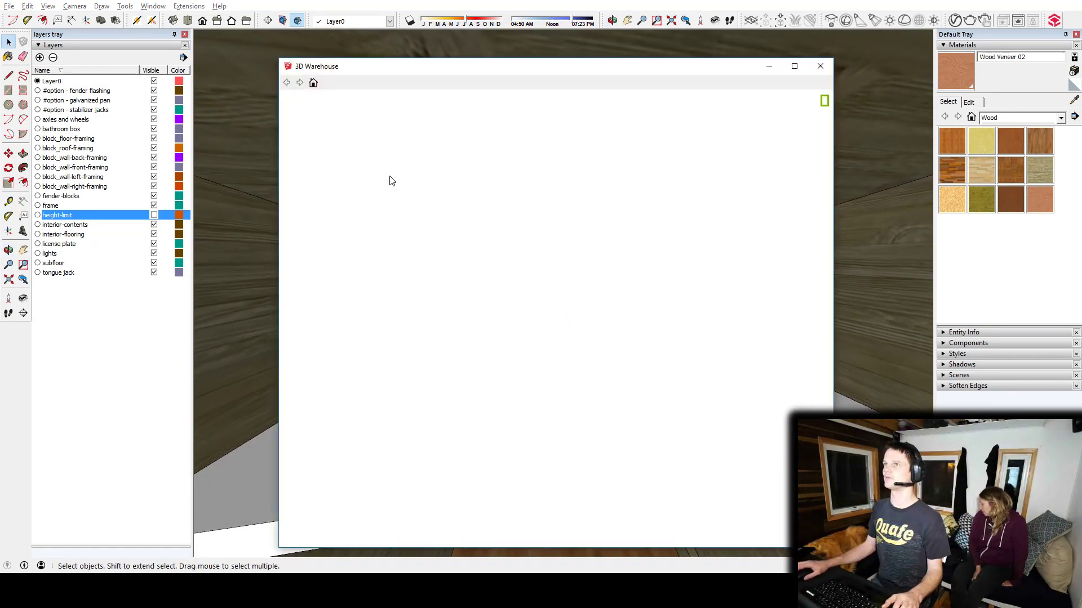
left_click(340, 99)
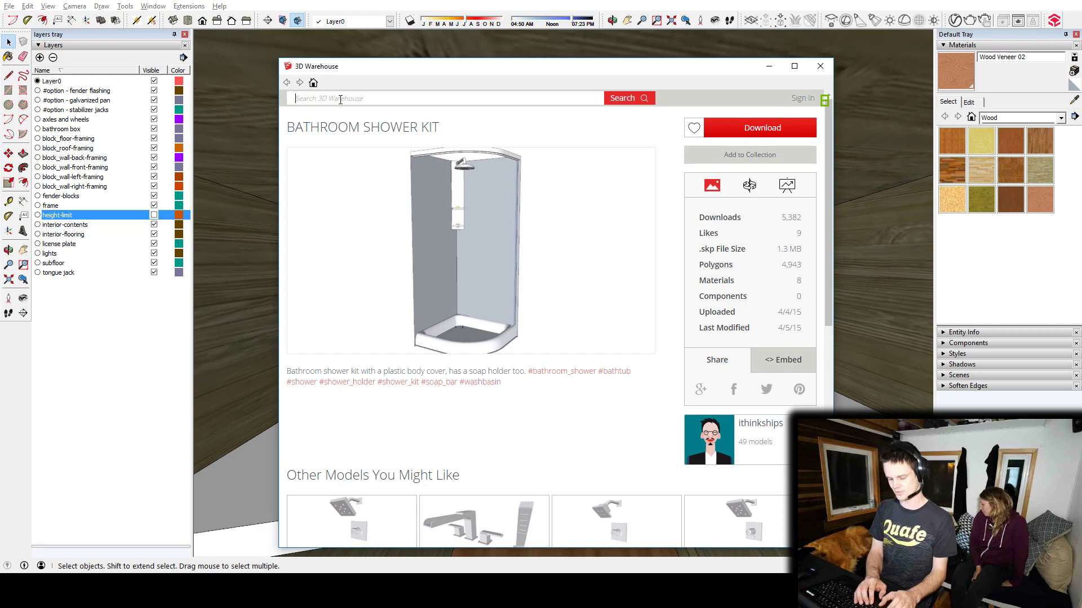
type("queen bed")
key("Return")
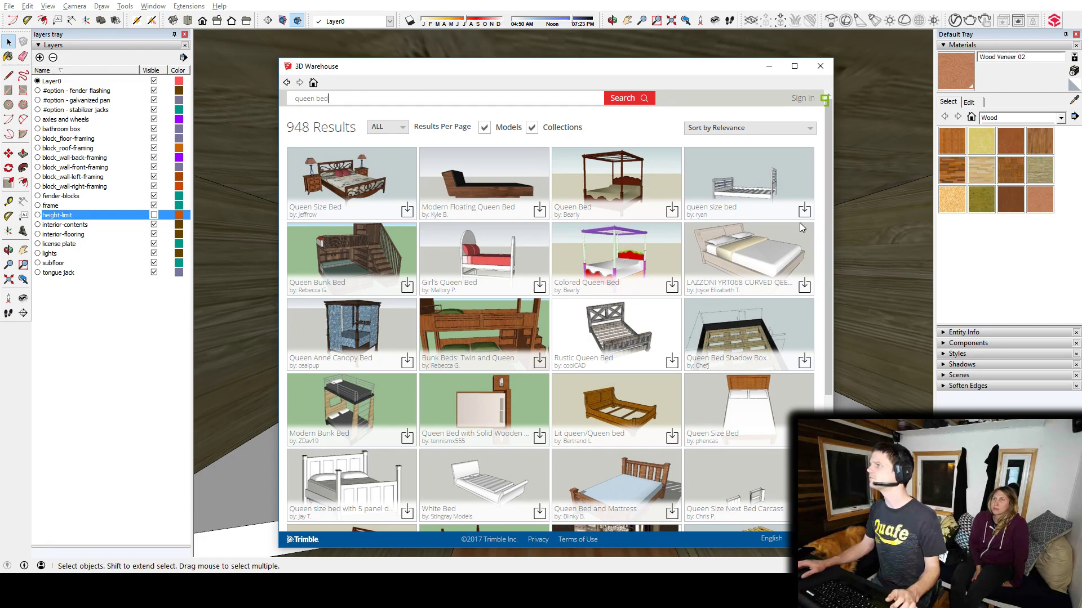
scroll(703, 265, "down", 3)
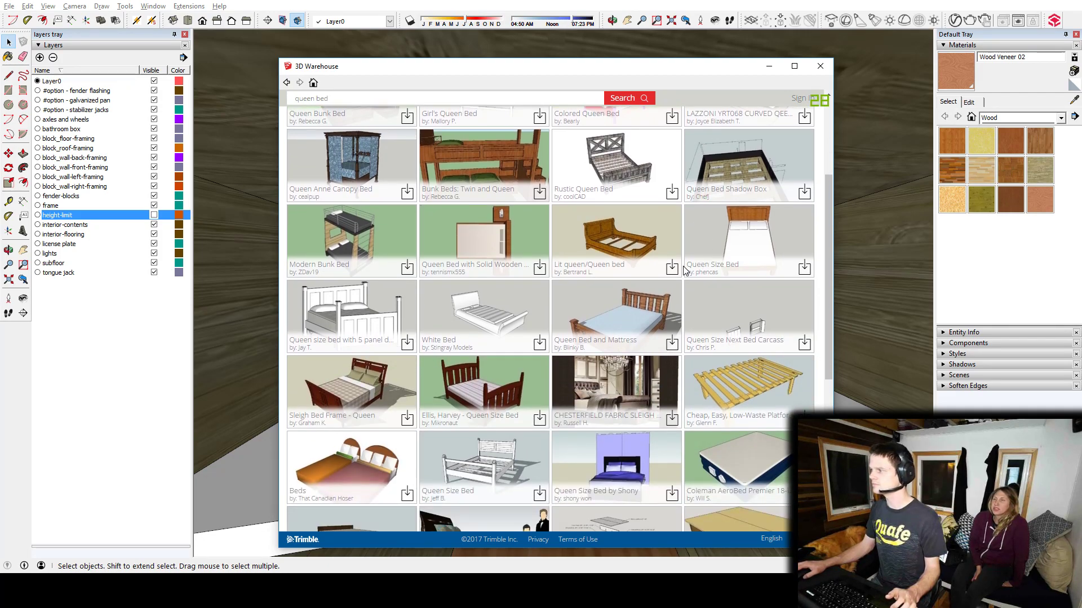
scroll(684, 271, "down", 3)
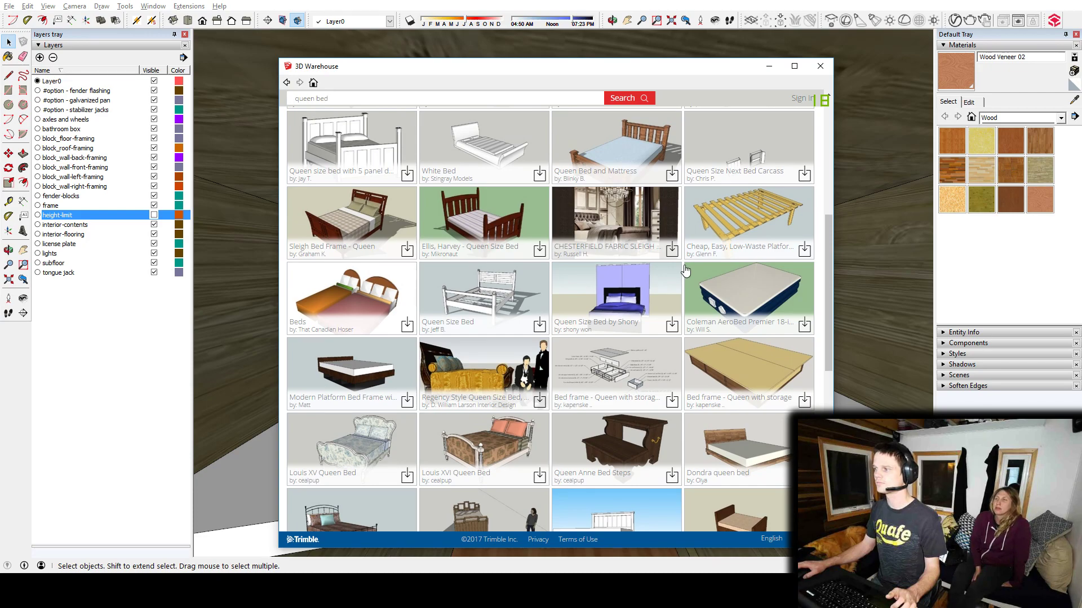
scroll(383, 116, "up", 6)
Search the 3D Warehouse for "queen matress" and look through the results for a simple bed
left_click(340, 100)
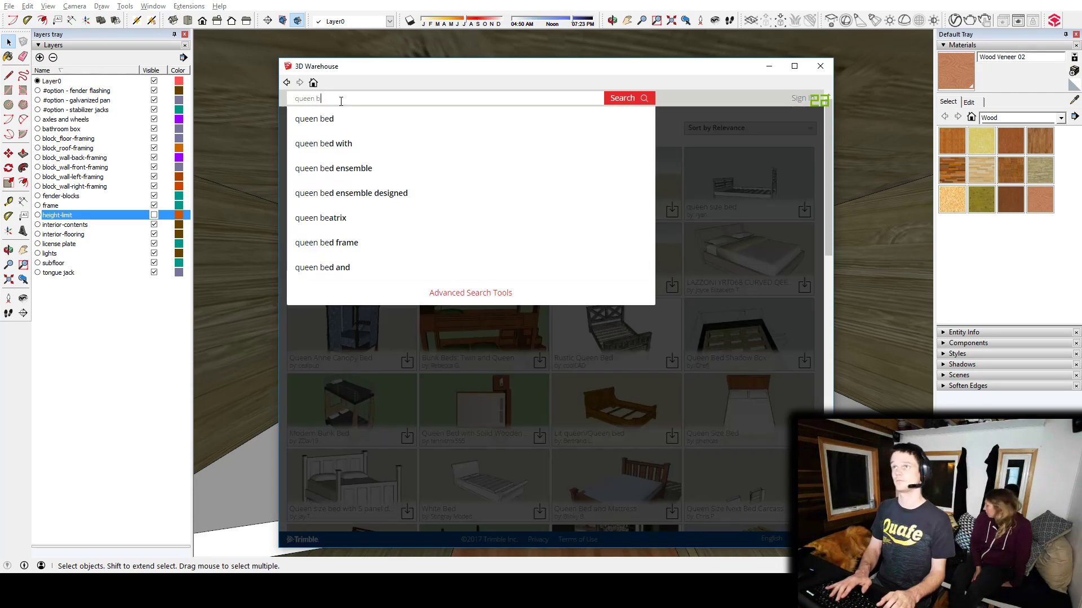
key("BackSpace")
key("BackSpace")
key("BackSpace")
key("BackSpace")
type("matress")
key("Return")
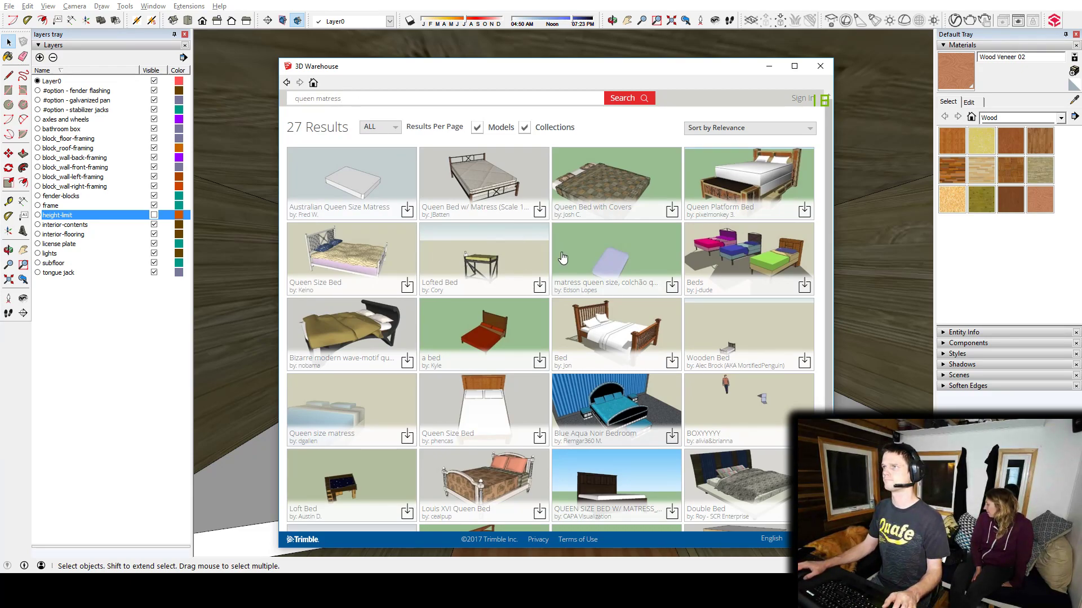
scroll(599, 355, "down", 2)
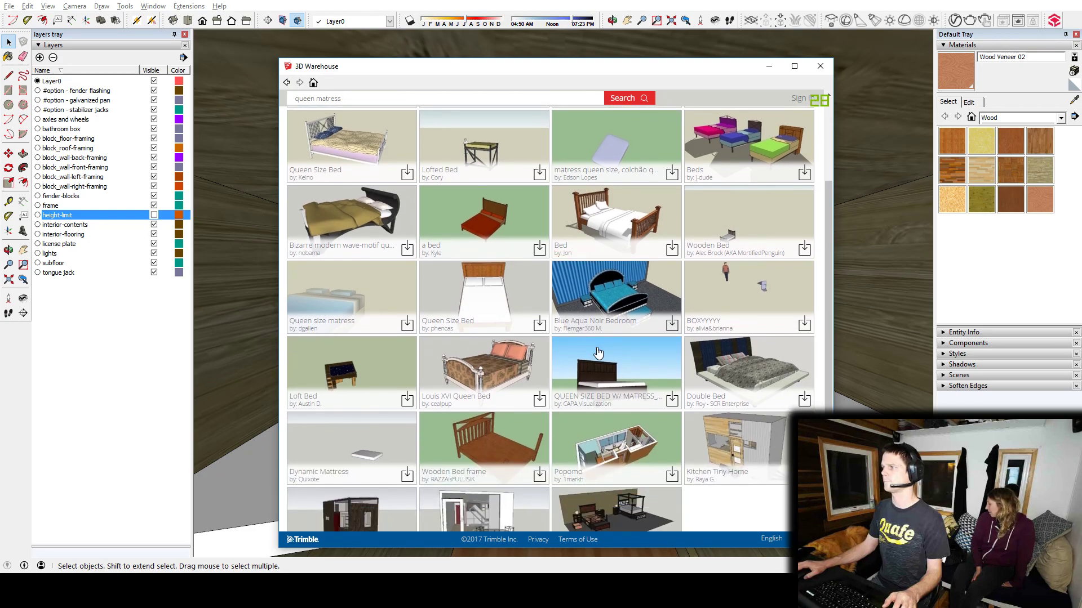
scroll(599, 352, "down", 1)
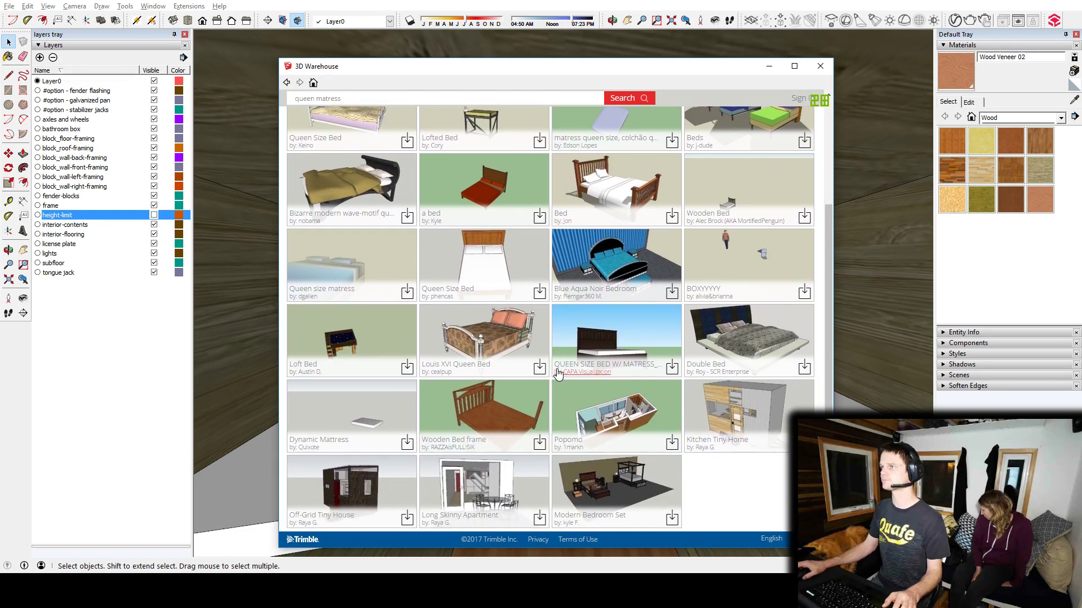
Load the Queen Size Bed with the 60x80in mattress directly into the model and place it outside the trailer
left_click(475, 249)
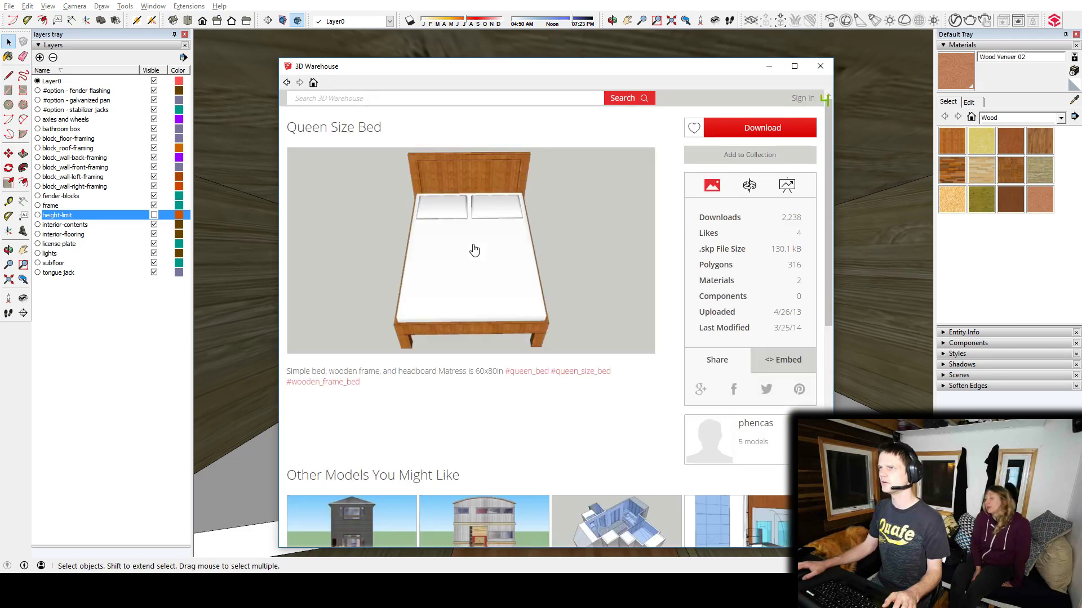
left_click(764, 128)
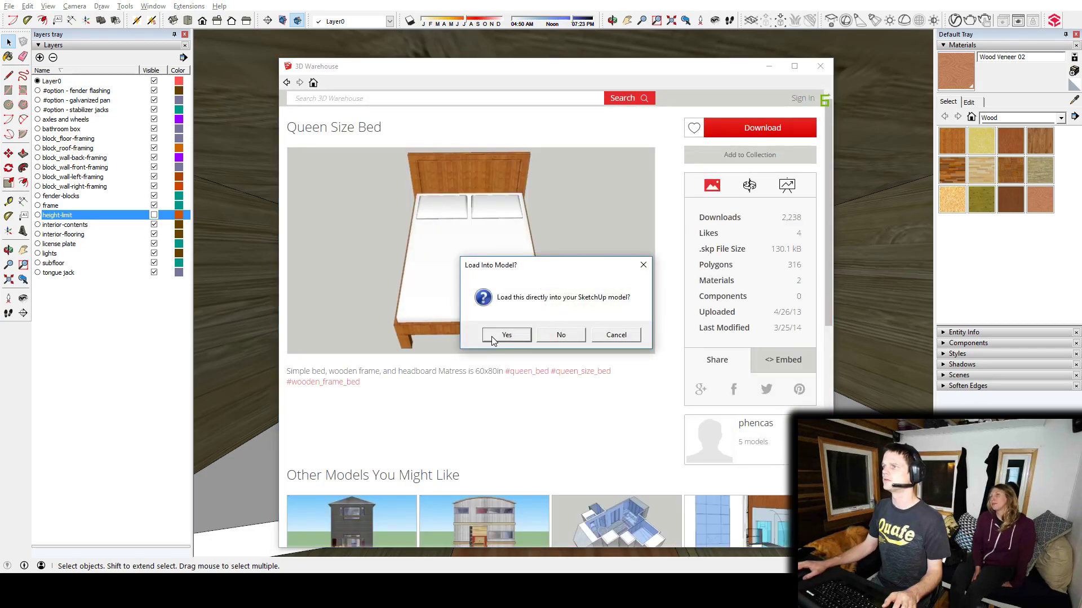
left_click(496, 337)
middle_click_drag(350, 397, 724, 316, "shift")
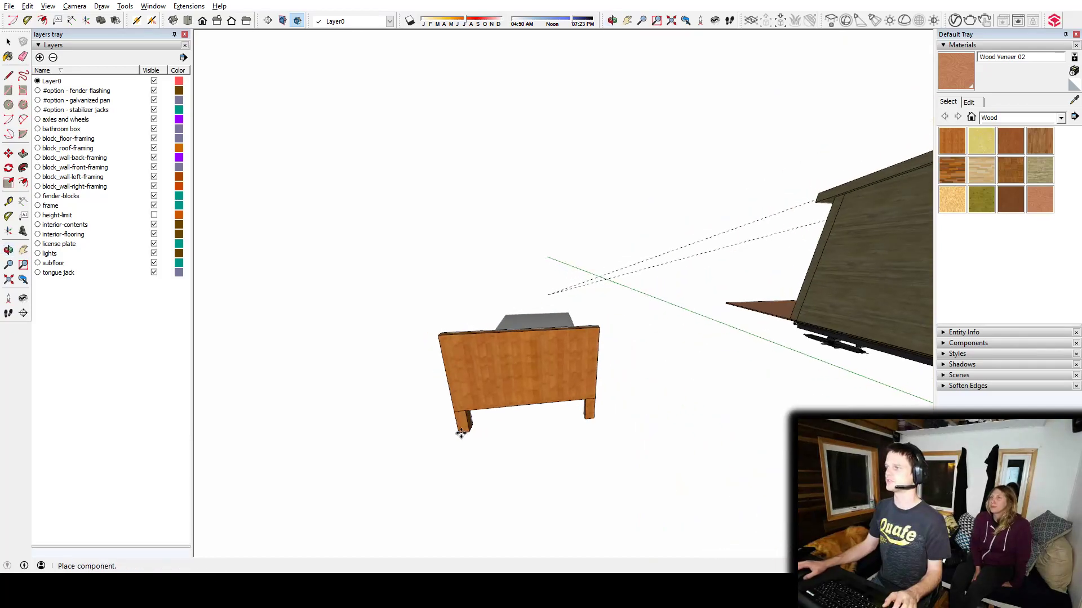
left_click(467, 431)
Open the placed queen bed component for editing
middle_click_drag(483, 357, 647, 380)
scroll(647, 380, "up", 2)
key("space")
double_click(594, 411)
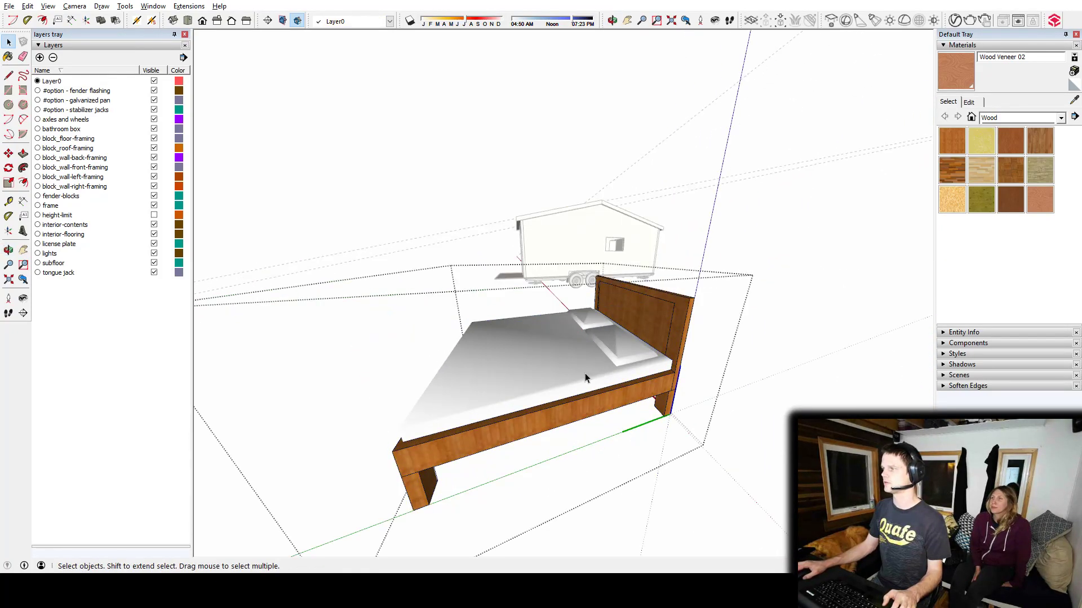
Try to delete the bed's legs and wooden frame, and undo the deletion
left_click(572, 361)
double_click(569, 362)
triple_click(569, 362)
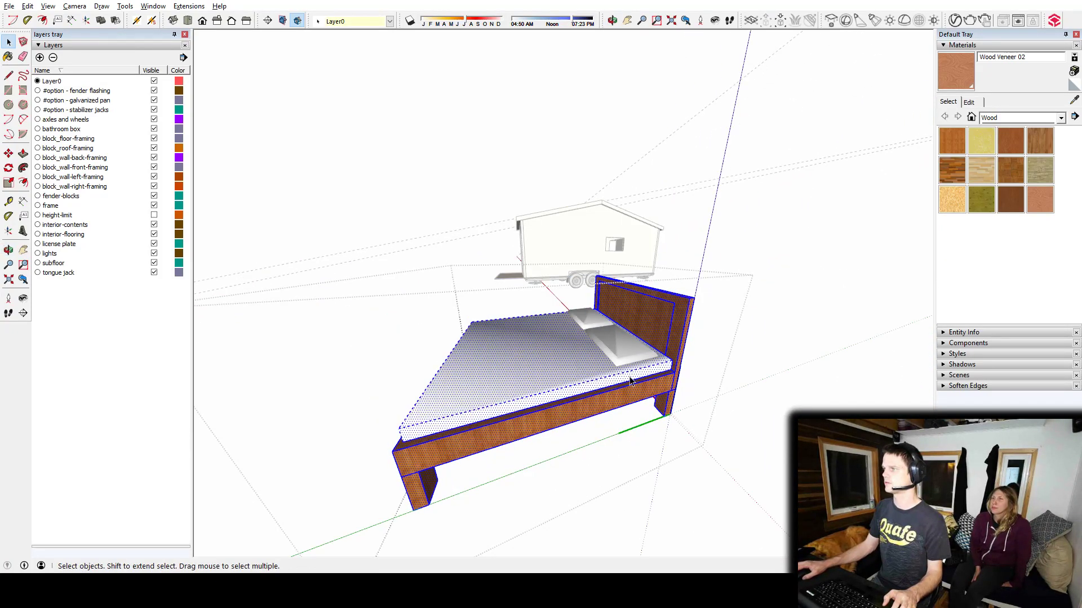
middle_click_drag(569, 362, 504, 310)
left_click(628, 483)
middle_click_drag(627, 483, 653, 375)
left_click_drag(359, 332, 353, 331)
key("Delete")
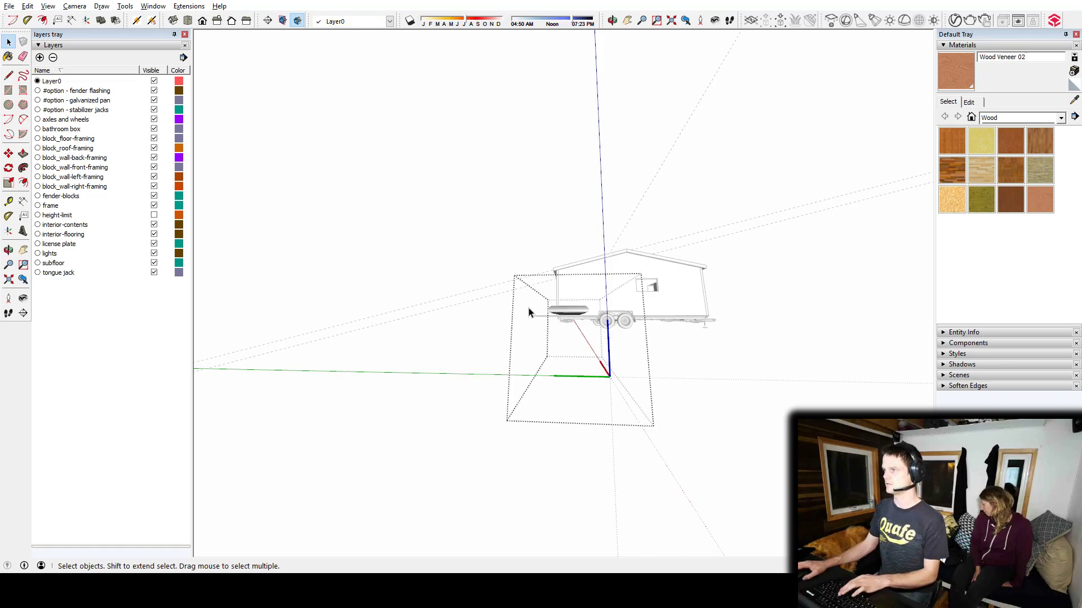
key("ctrl+z")
Delete the bed's legs and lower frame beneath the mattress
left_click_drag(688, 406, 374, 337)
middle_click_drag(450, 307, 628, 423)
left_click(632, 479)
middle_click_drag(632, 478, 582, 348)
left_click_drag(709, 468, 503, 414)
left_click_drag(412, 400, 409, 397)
key("Delete")
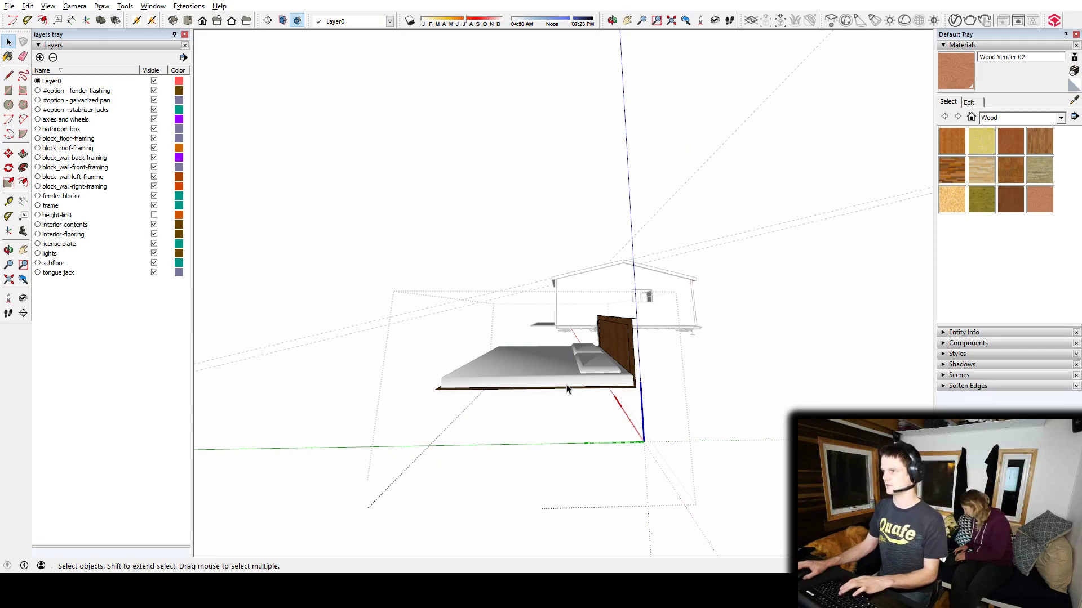
Delete the bed's headboard and the leftover frame pieces below the mattress
middle_click_drag(570, 388, 771, 359)
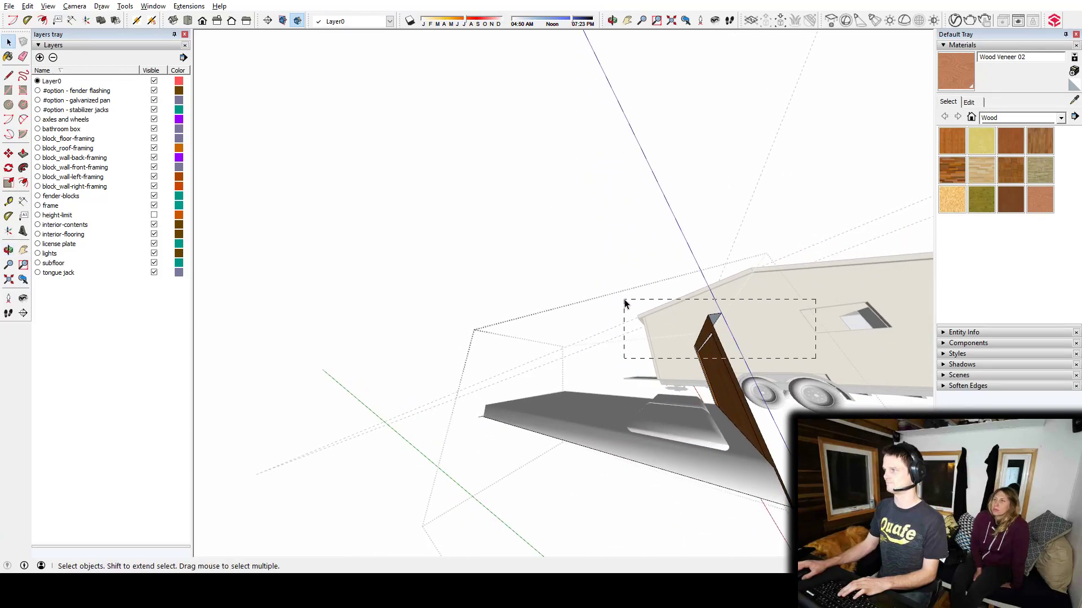
left_click_drag(624, 299, 623, 299)
key("Delete")
middle_click_drag(727, 471, 727, 432)
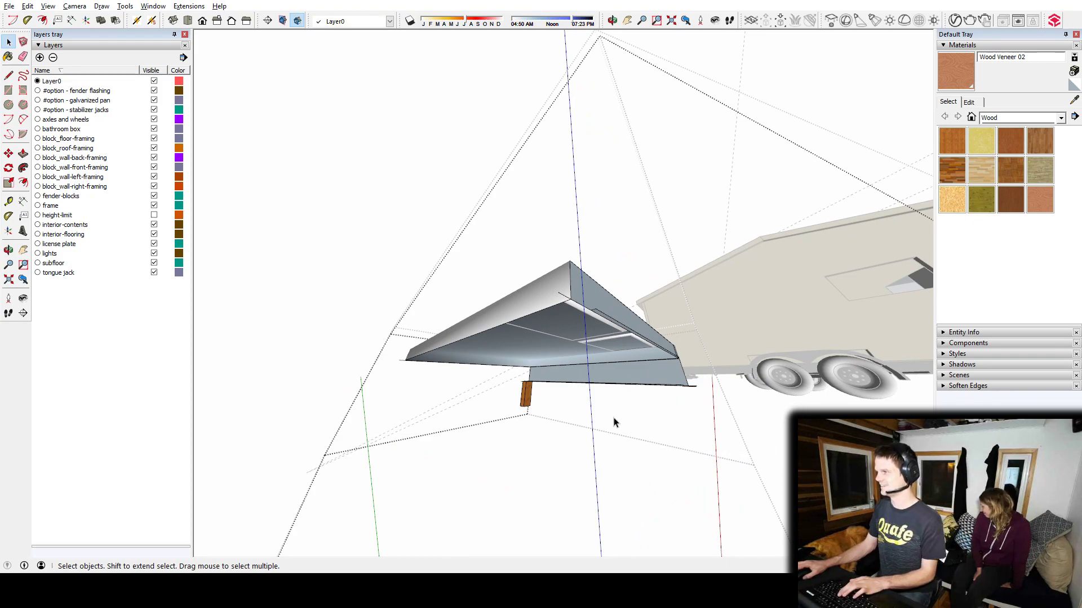
middle_click_drag(645, 379, 140, 350)
left_click_drag(493, 378, 493, 378)
key("Delete")
Delete the stray frame edges left on the mattress's faces near the pillows
middle_click_drag(625, 369, 838, 253)
scroll(506, 341, "up", 1)
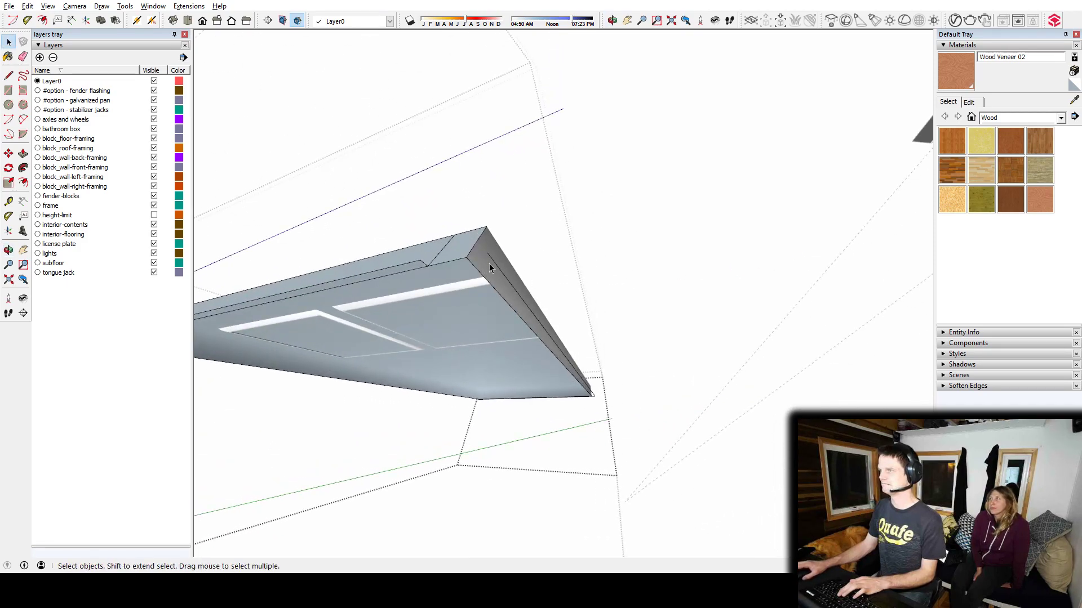
left_click(496, 261)
key("Delete")
left_click(403, 268)
key("Delete")
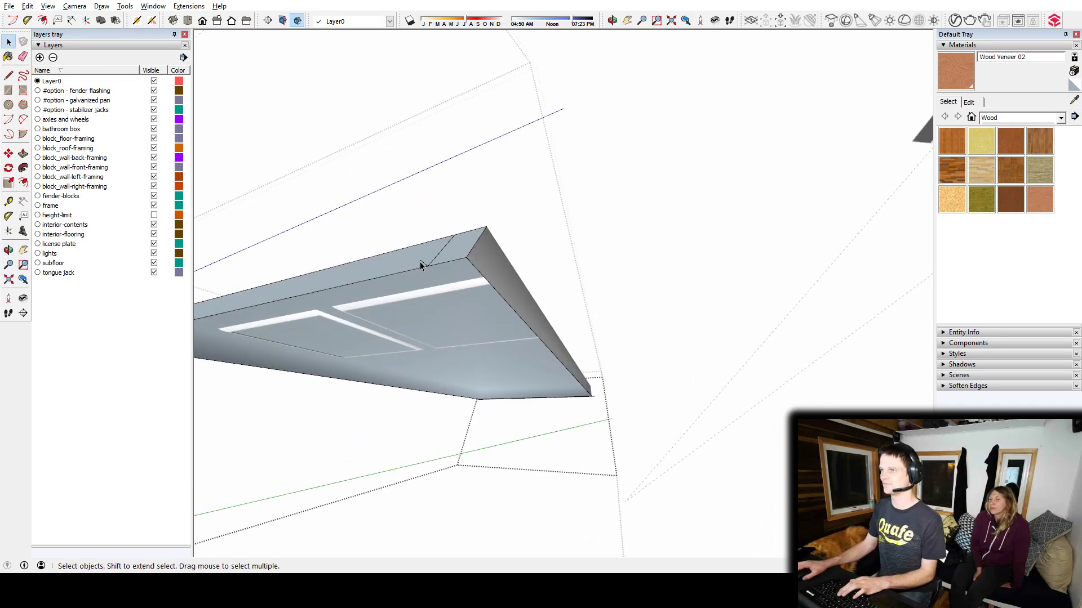
Examine the mattress's corners and underside for leftover edges, and leave the component with the mattress selected
middle_click_drag(586, 362, 163, 328)
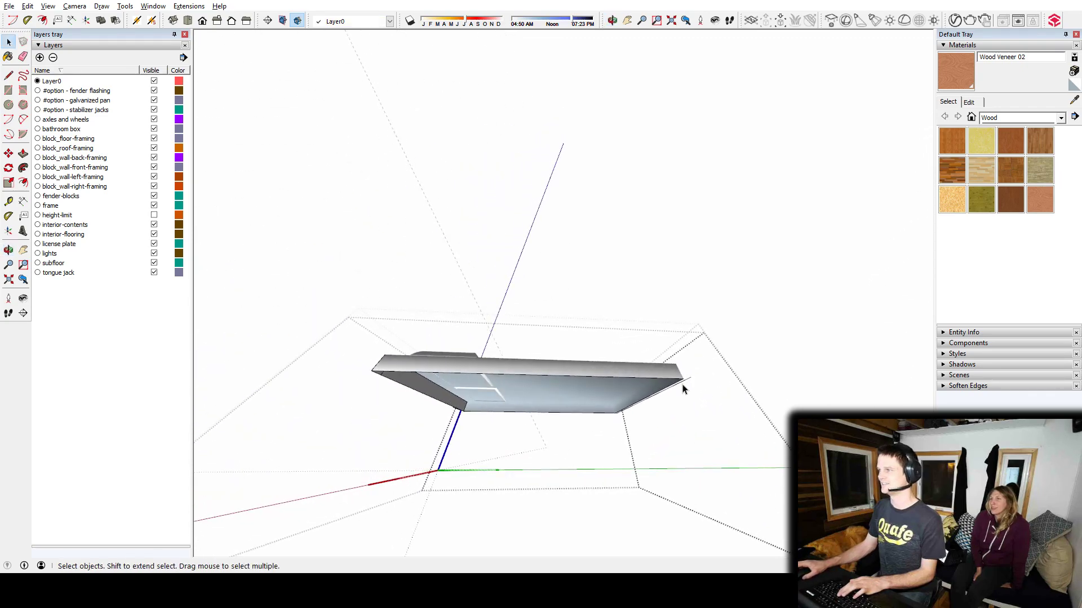
scroll(684, 386, "up", 1)
middle_click_drag(688, 382, 271, 388)
middle_click_drag(656, 395, 688, 345)
scroll(464, 374, "up", 4)
scroll(499, 381, "up", 2)
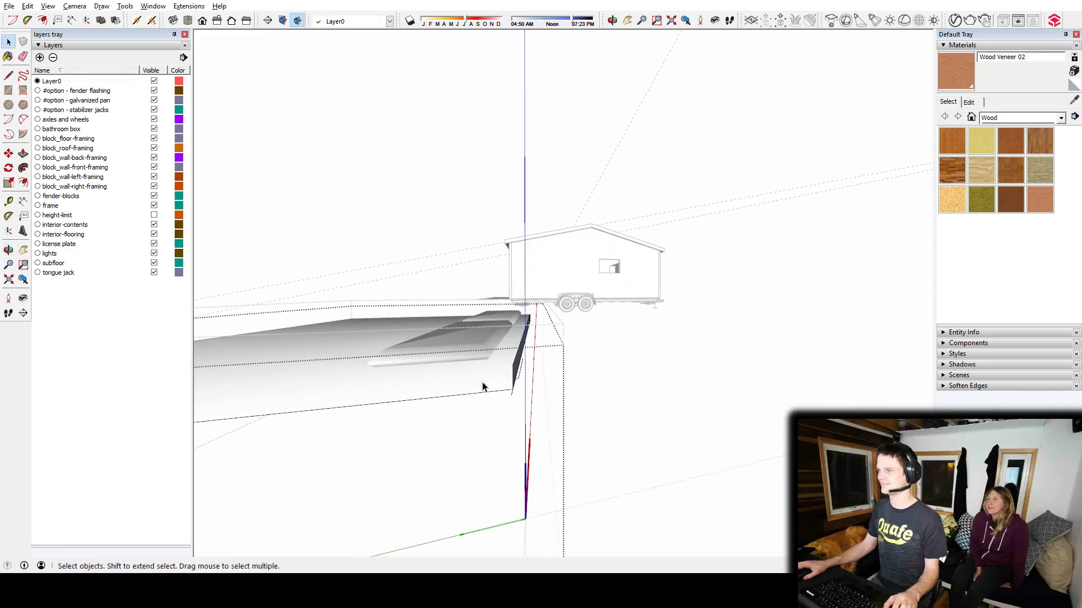
middle_click_drag(519, 379, 592, 401)
middle_click_drag(524, 197, 459, 124)
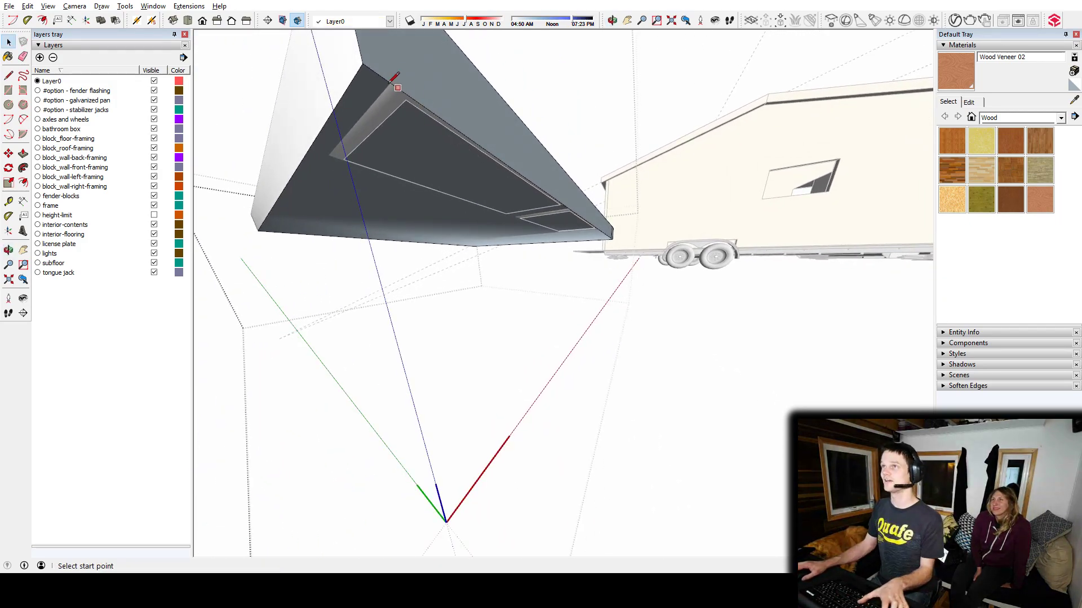
key("l")
mouse_move(373, 60)
middle_mouse_down()
mouse_move(495, 191)
mouse_move(509, 162)
mouse_move(545, 179)
mouse_move(465, 221)
mouse_move(540, 231)
mouse_move(476, 220)
mouse_move(568, 261)
mouse_move(649, 382)
mouse_move(543, 331)
middle_mouse_up()
key("space")
key("Escape")
scroll(545, 330, "down", 2)
key("Escape")
left_click(474, 317)
middle_click_drag(455, 375, 810, 324, "shift")
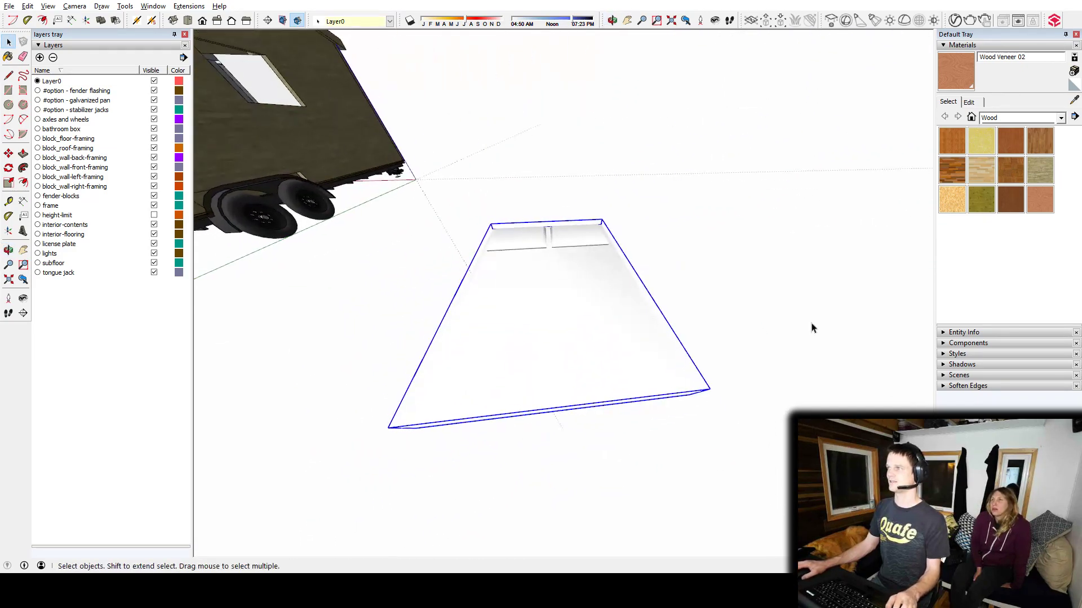
middle_click_drag(574, 298, 454, 415)
key("m")
middle_click_drag(401, 352, 603, 406)
key("space")
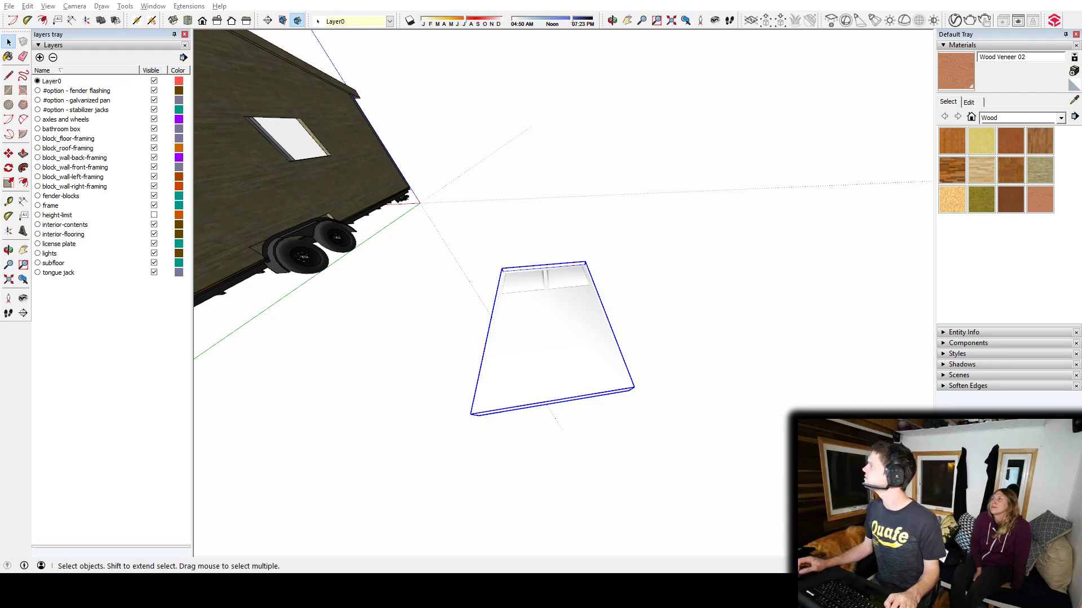
Measure the width and length of the mattress between its opposite edges
middle_click_drag(495, 434, 487, 344)
key("t")
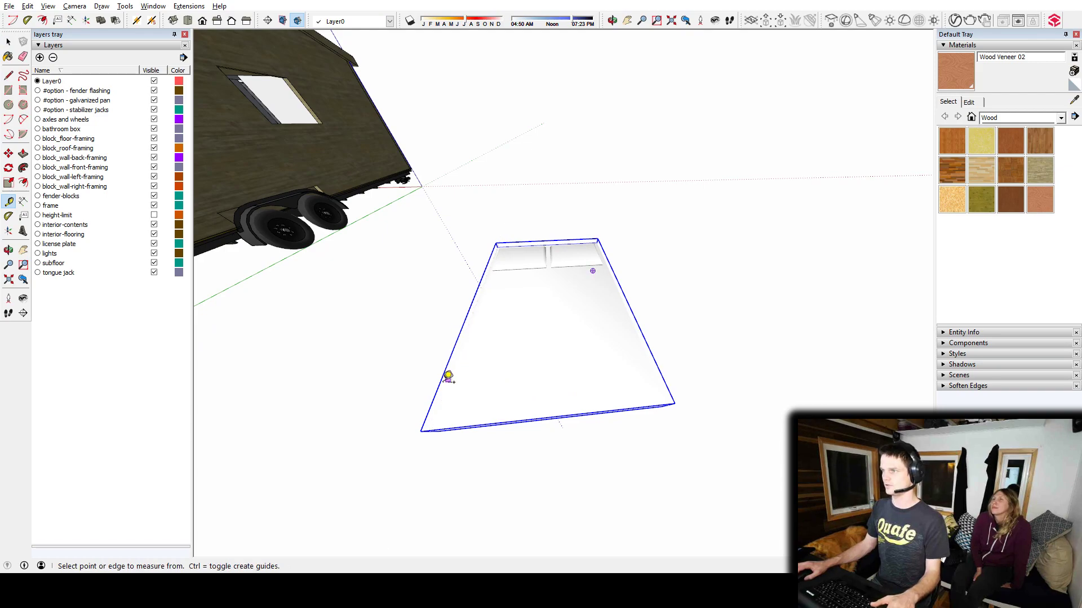
middle_click_drag(451, 363, 535, 315)
left_click(481, 331)
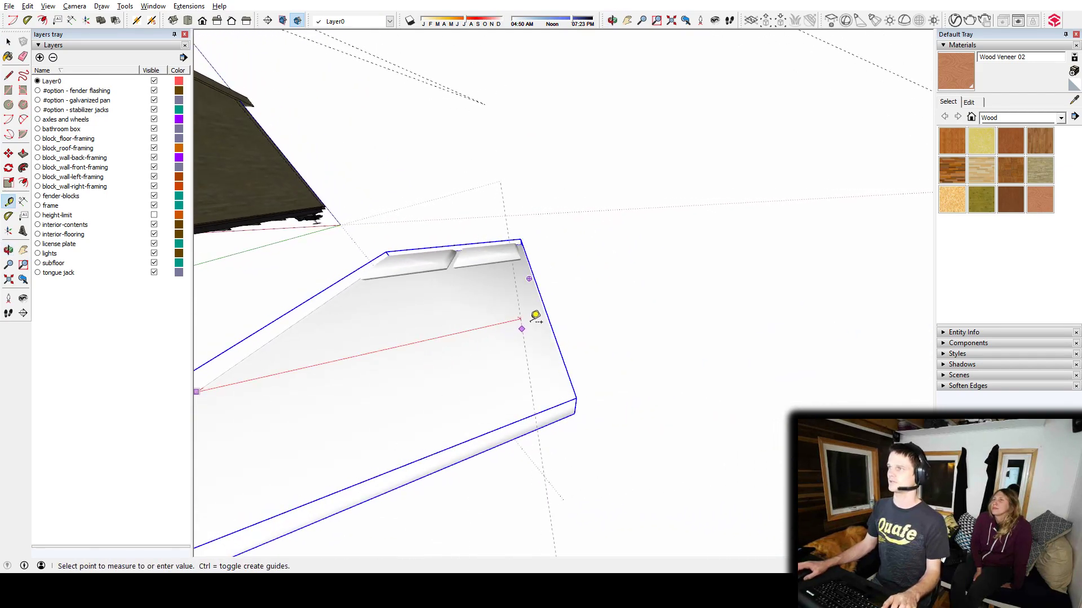
left_click(553, 306)
left_click(502, 429)
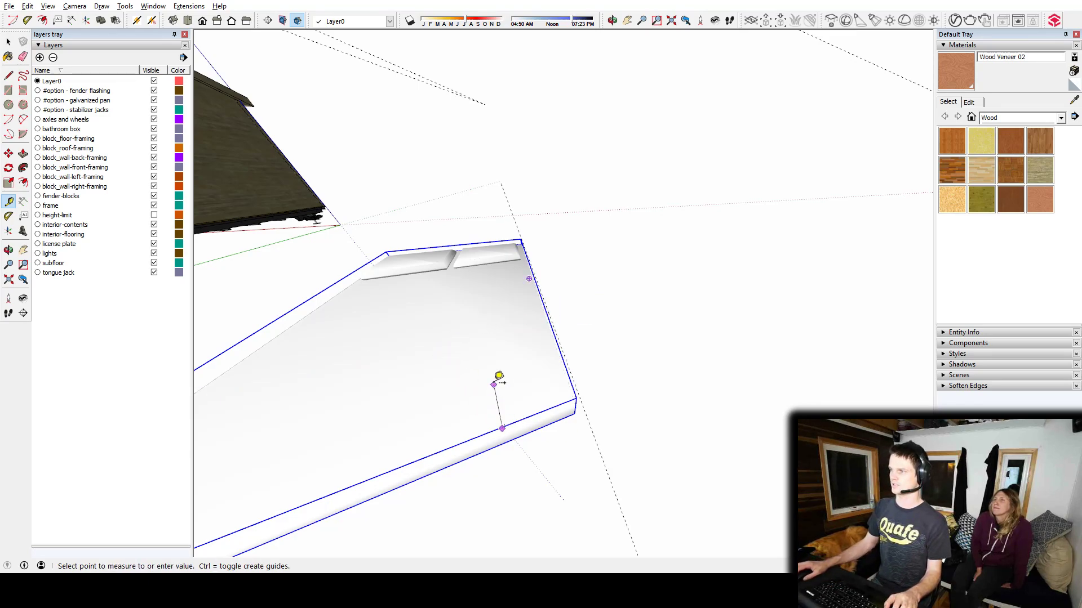
left_click(493, 366)
middle_click_drag(460, 355, 809, 361)
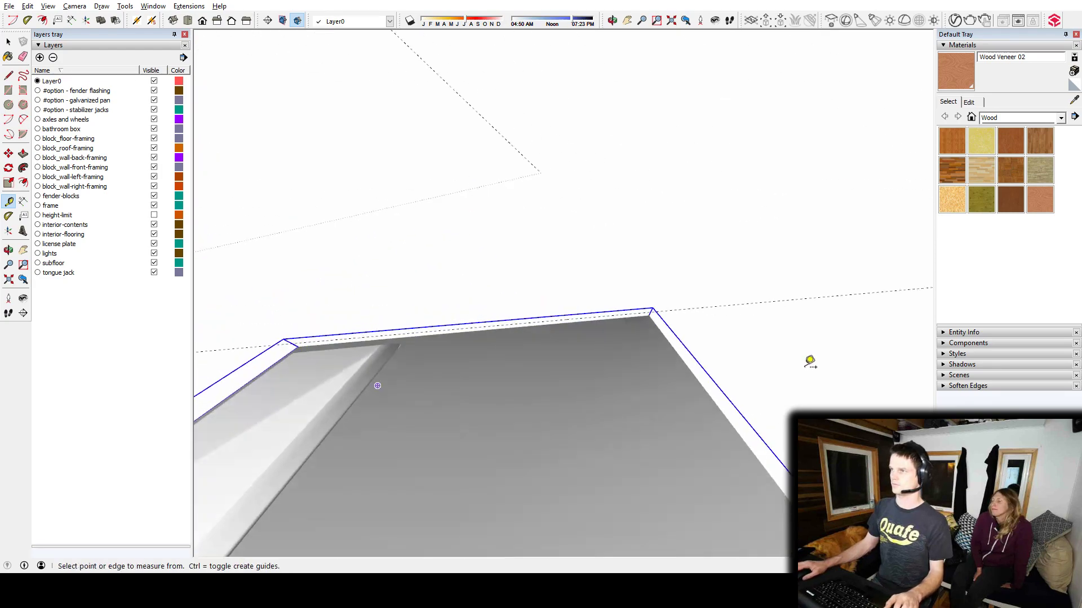
left_click(706, 381)
left_click(573, 389)
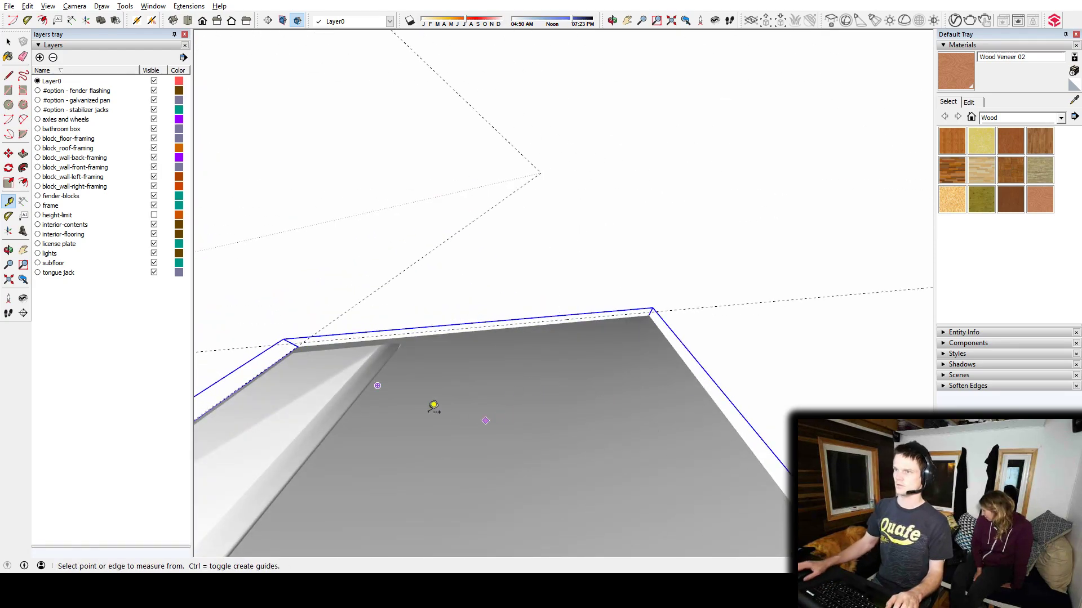
middle_click_drag(434, 403, 488, 357)
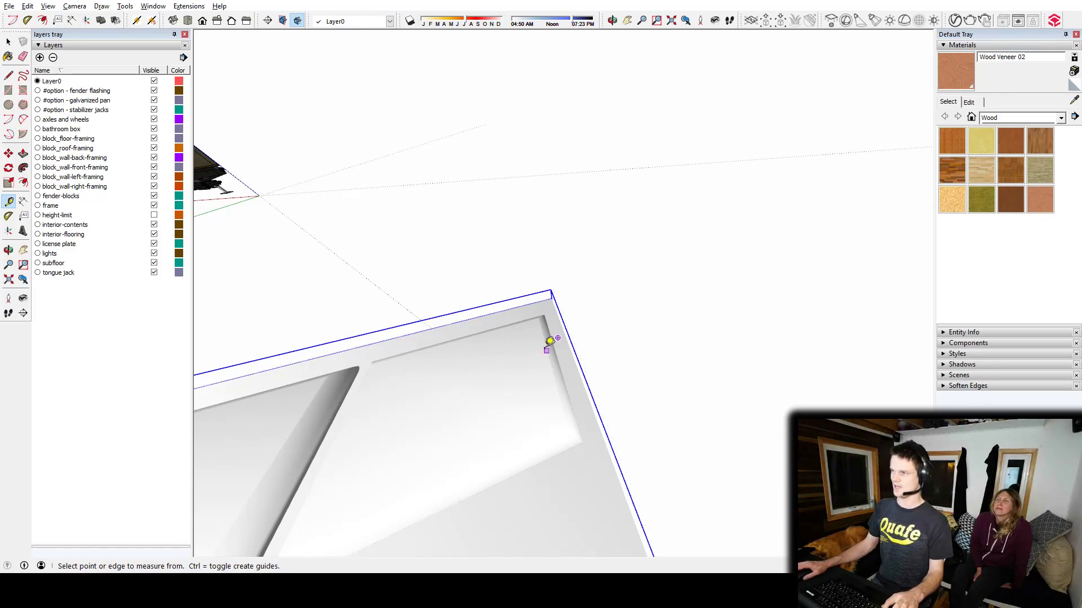
scroll(447, 321, "down", 5)
Move the mattress by its corner from outside the trailer onto the sleeping loft inside
key("space")
middle_click_drag(430, 331, 492, 321)
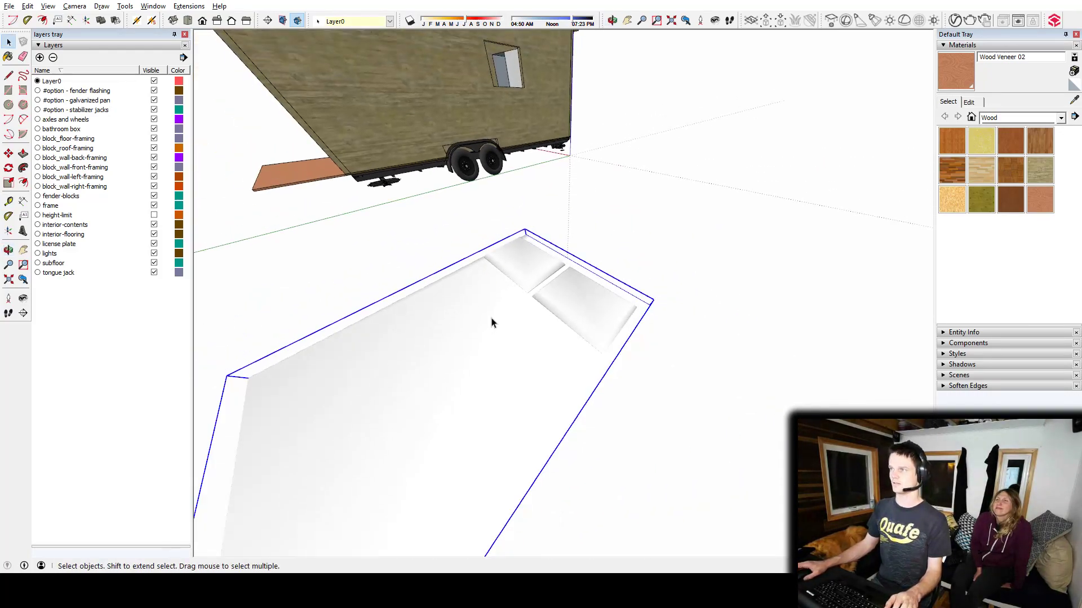
key("m")
middle_click_drag(437, 451, 598, 67)
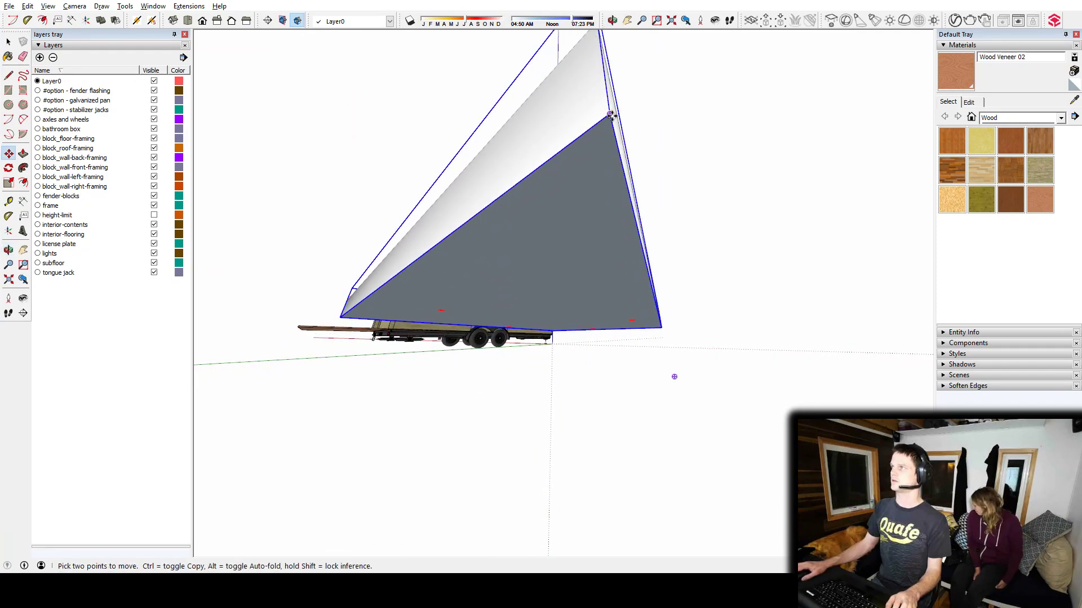
middle_click_drag(610, 115, 560, 366)
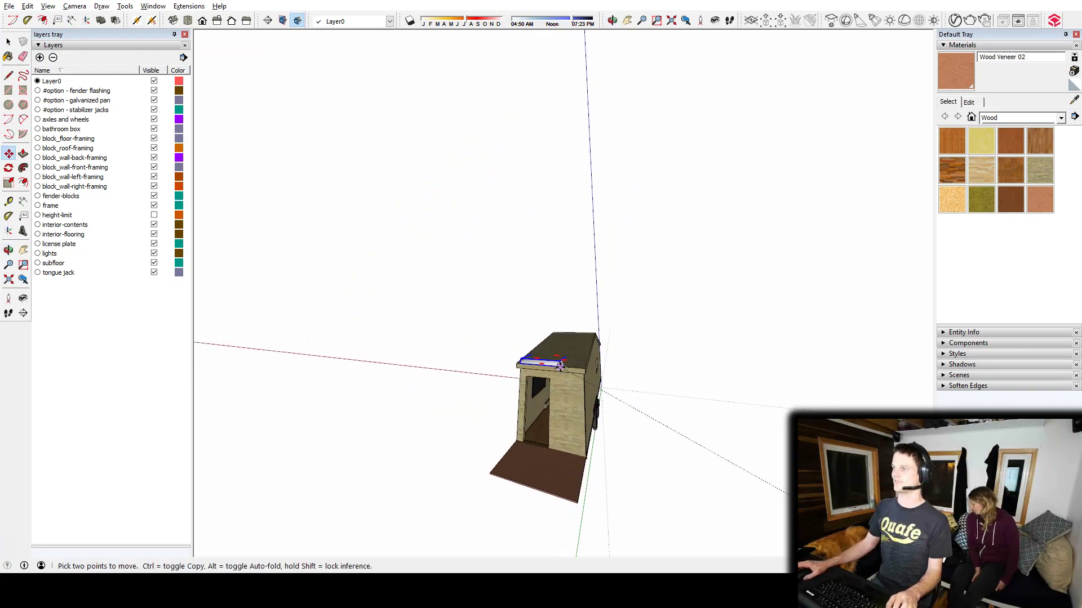
scroll(560, 367, "up", 10)
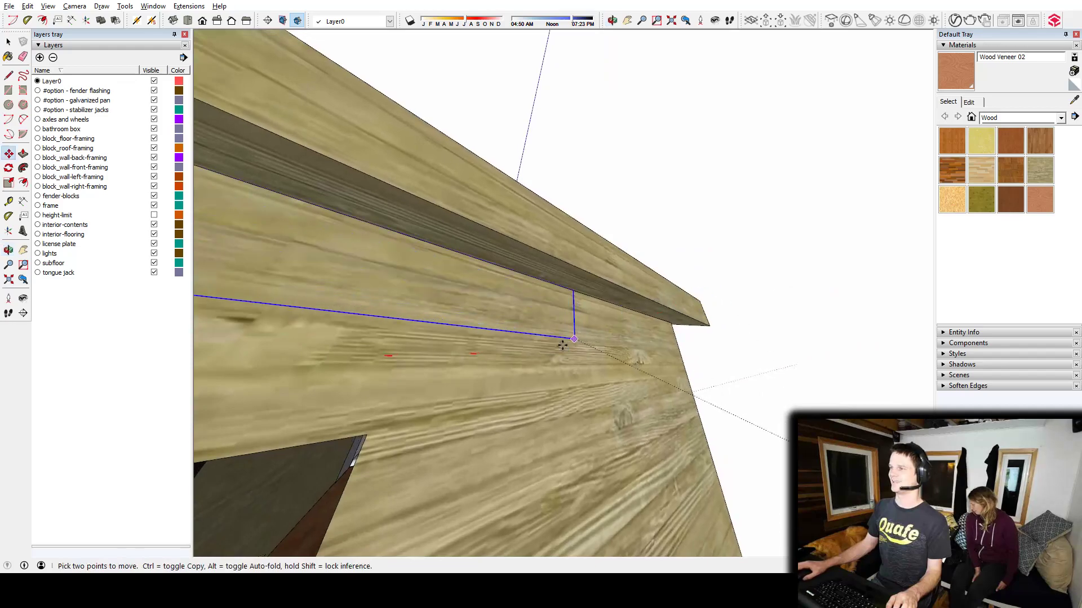
middle_click_drag(616, 350, 622, 308)
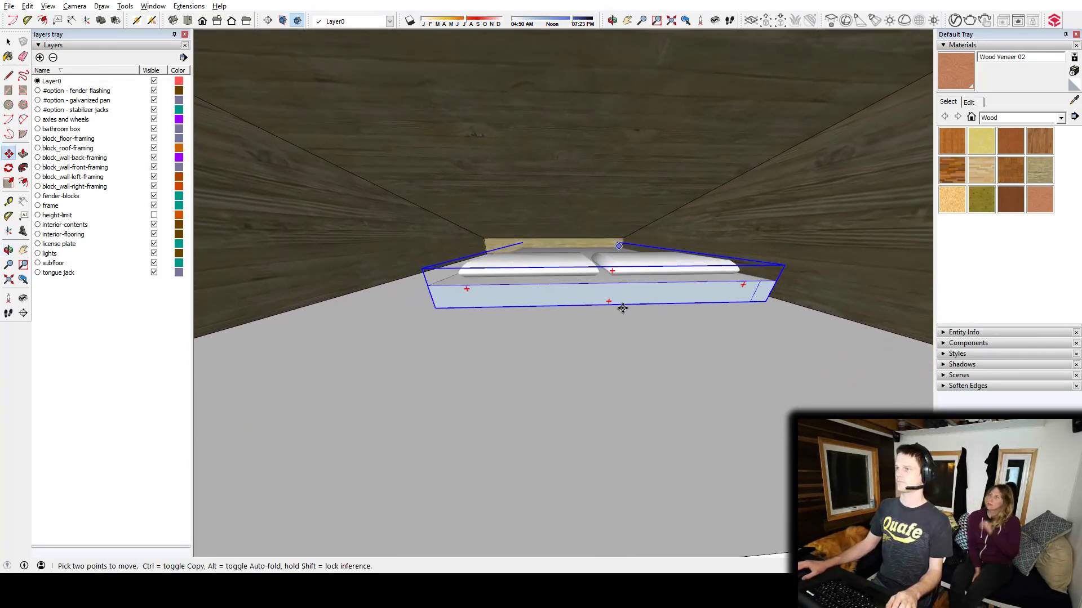
Delete the stray edge on the mattress's end face inside the bed component
key("space")
double_click(716, 290)
left_click(757, 293)
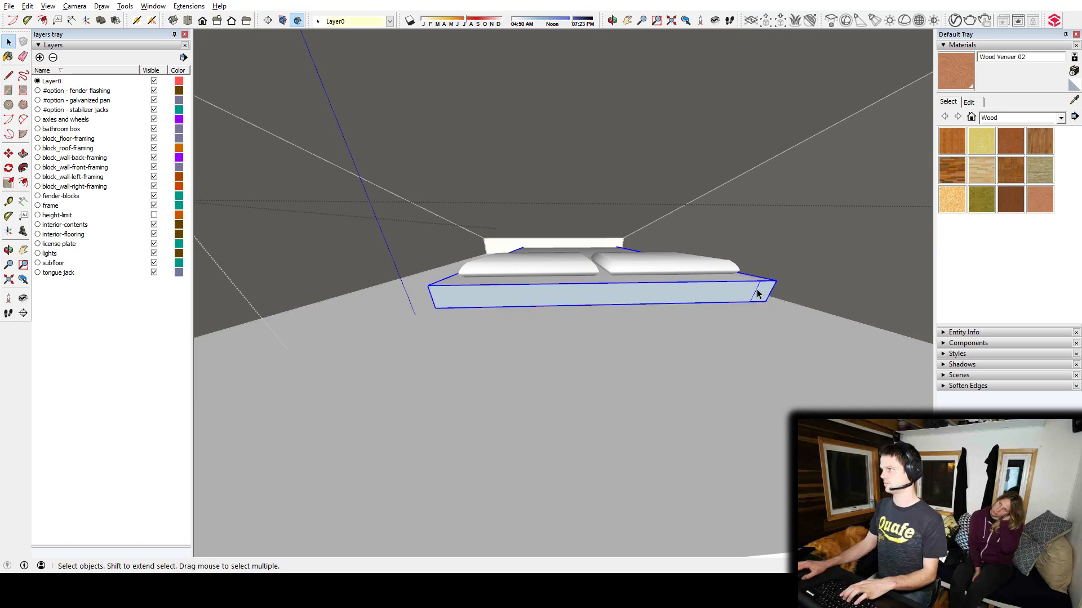
key("Delete")
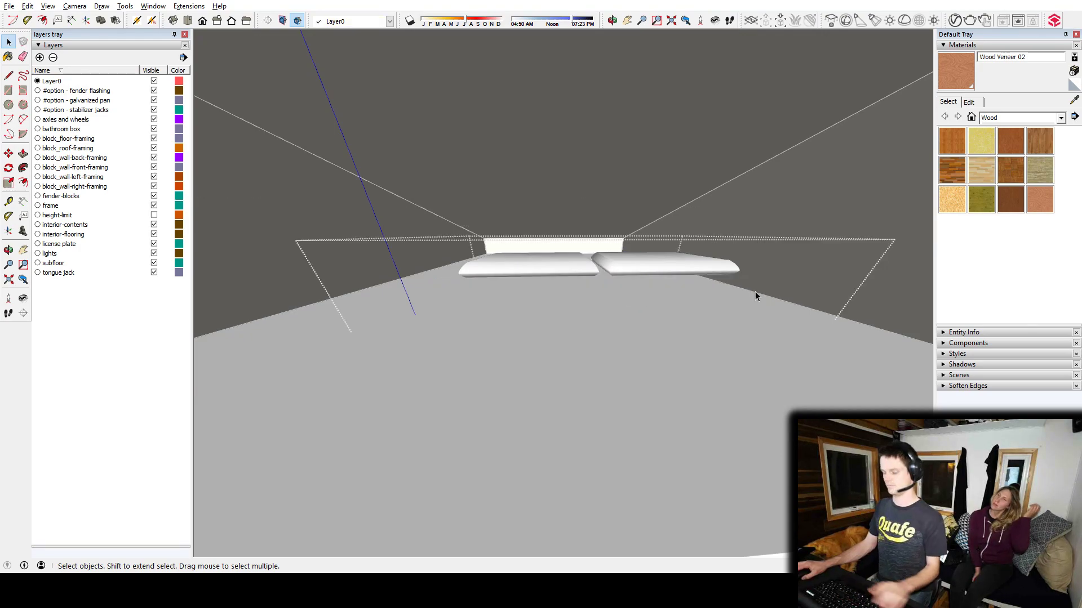
key("ctrl+z")
key("Delete")
left_click(696, 315)
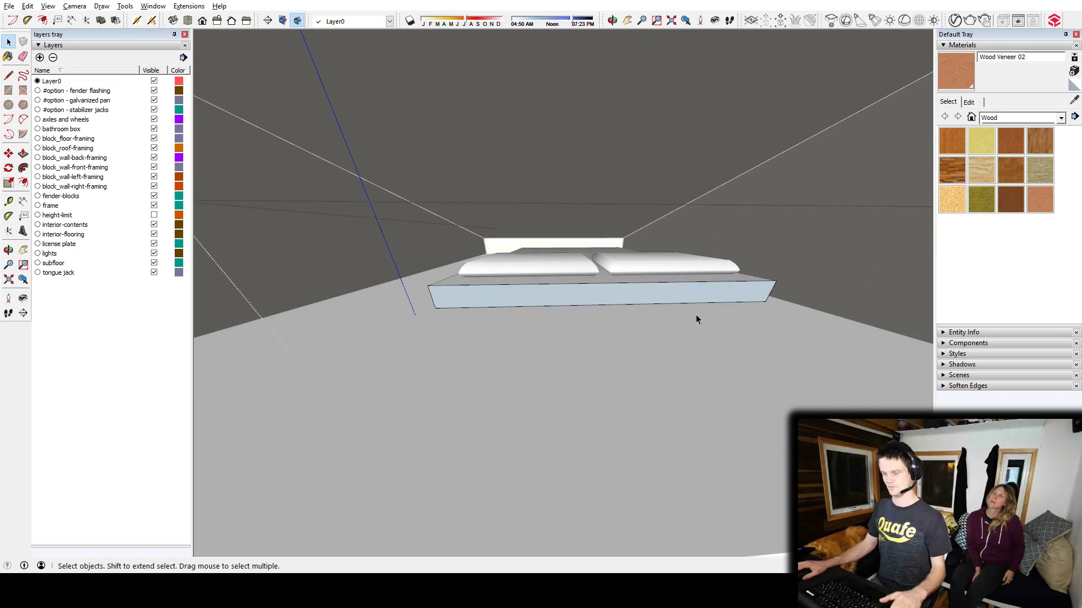
left_click(695, 314)
Move the mattress by its lower front corner on the loft and check its fit against the surrounding walls
left_click(499, 296)
key("m")
left_click(435, 307)
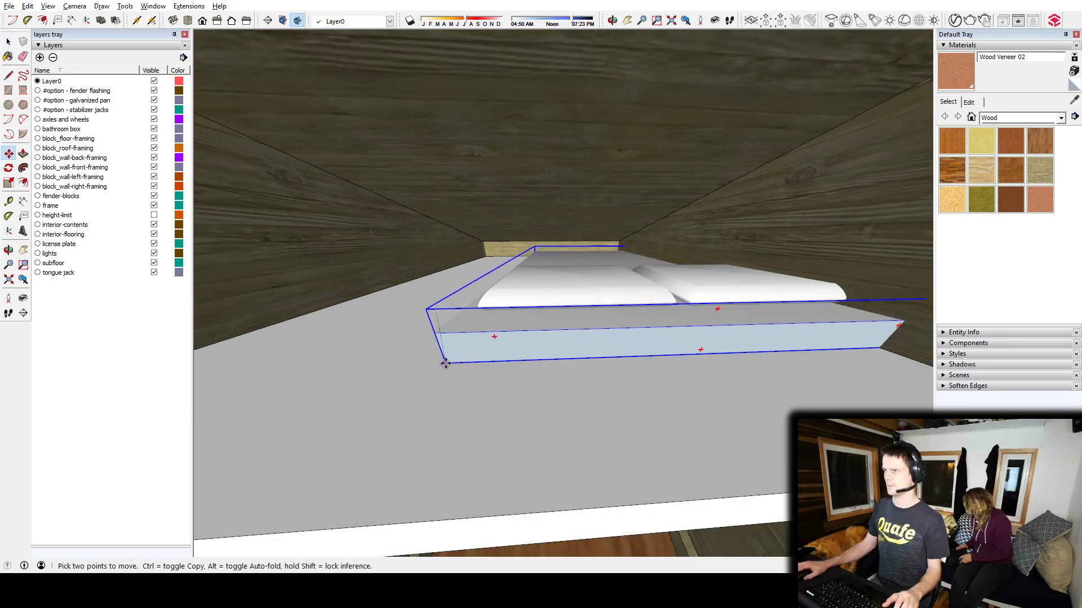
scroll(445, 360, "down", 1)
scroll(387, 418, "down", 2)
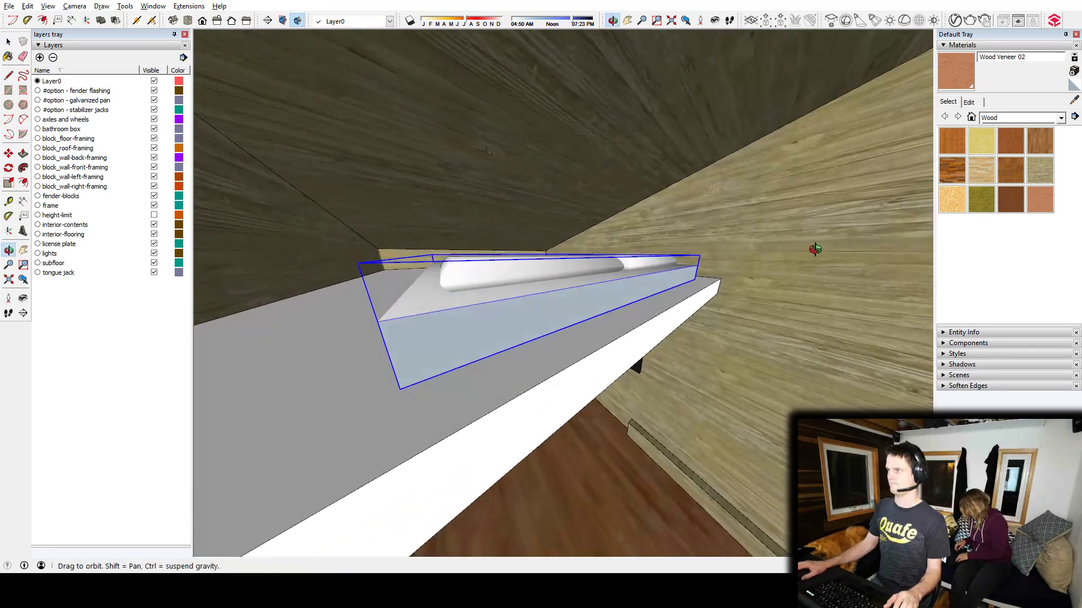
left_click_drag(815, 249, 491, 316)
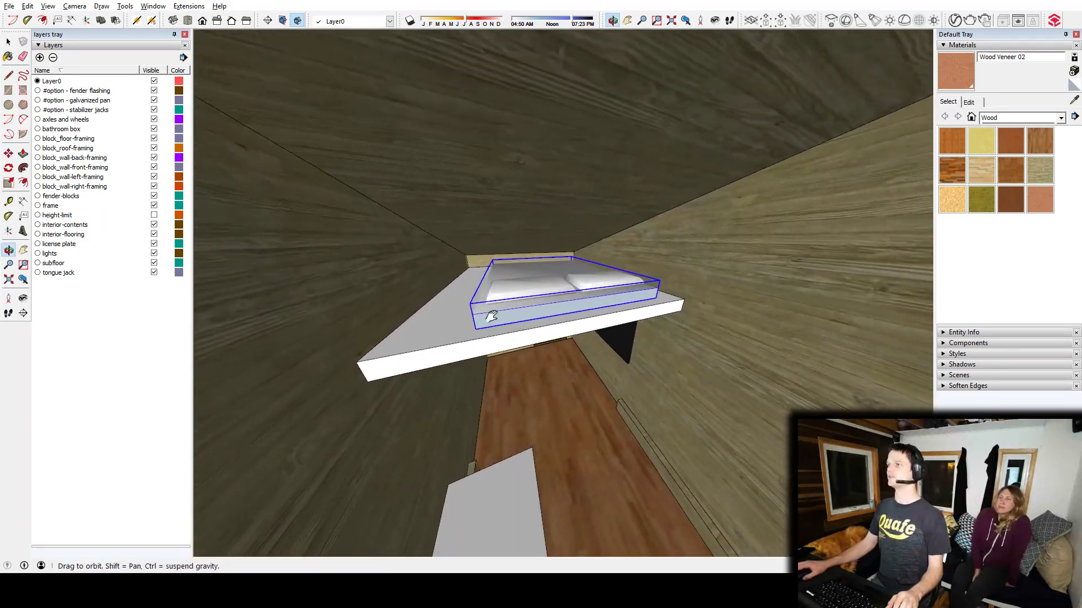
middle_click_drag(492, 316, 742, 355)
scroll(476, 255, "up", 4)
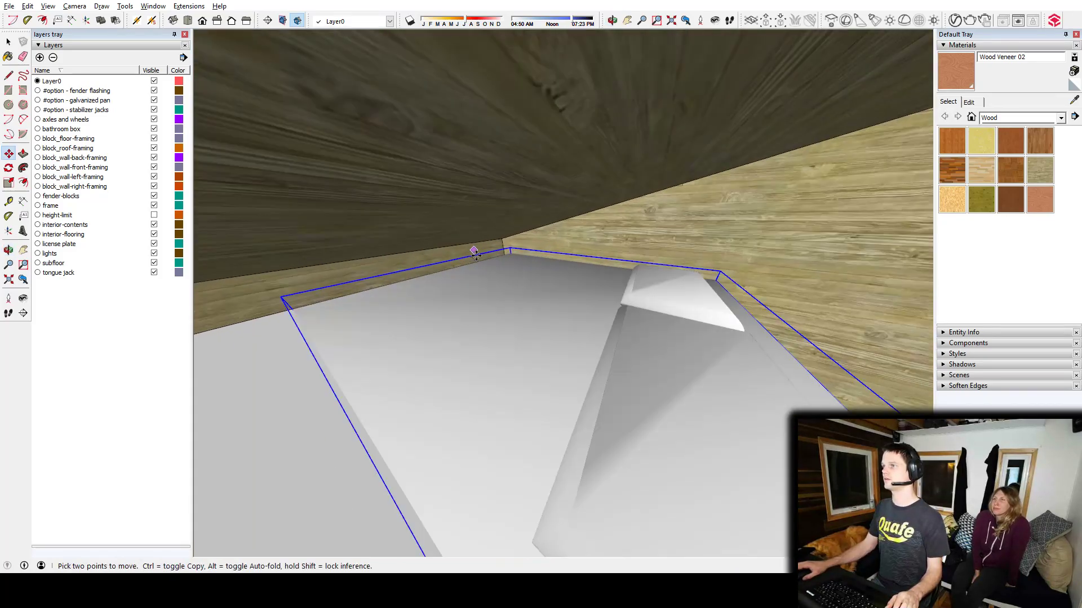
middle_click_drag(476, 255, 529, 304)
scroll(707, 277, "down", 3)
scroll(458, 265, "down", 3)
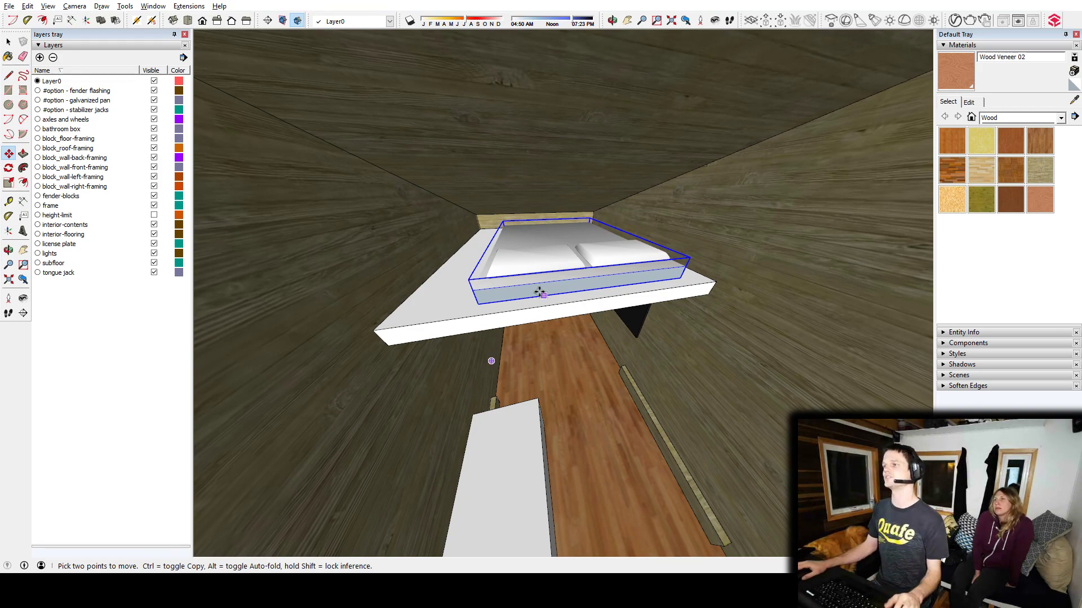
Move the mattress sideways by its front midpoint to centre it on the loft's front edge
middle_click_drag(540, 292, 514, 313)
scroll(575, 292, "up", 3)
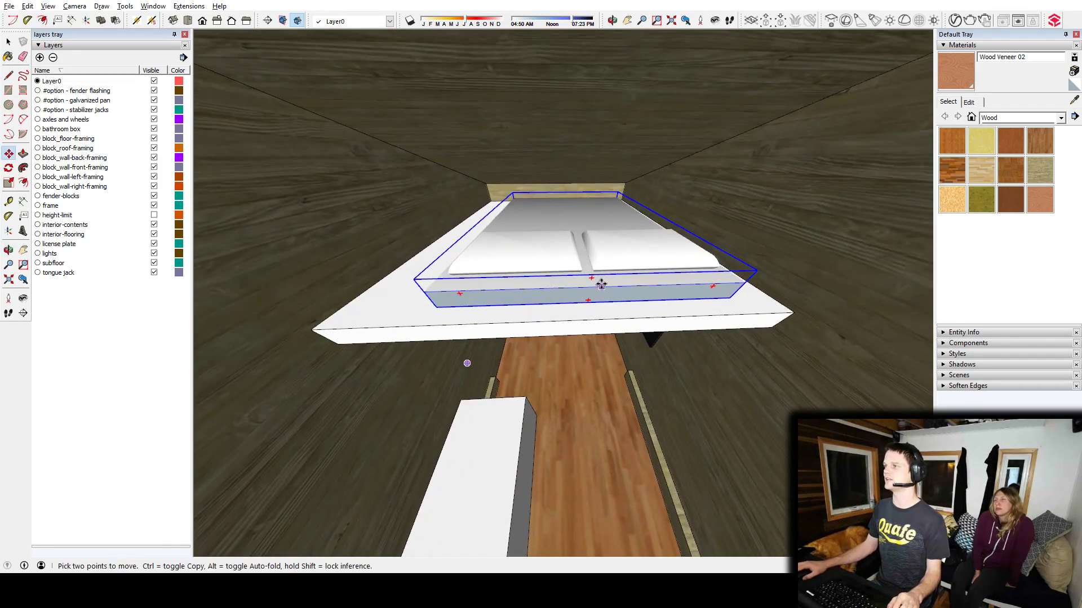
left_click(590, 287)
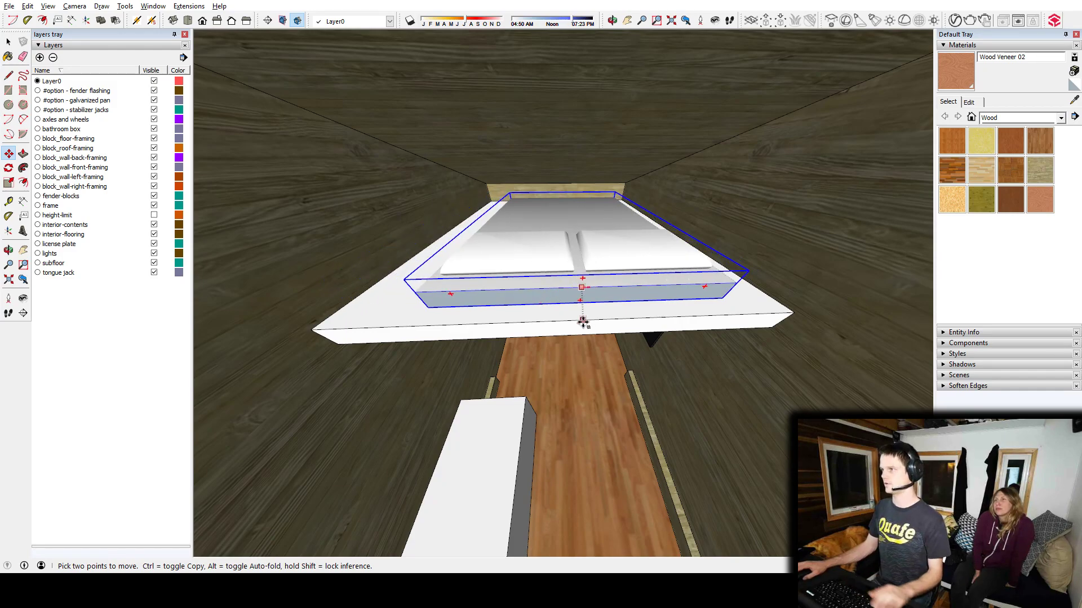
middle_click_drag(560, 331, 671, 306)
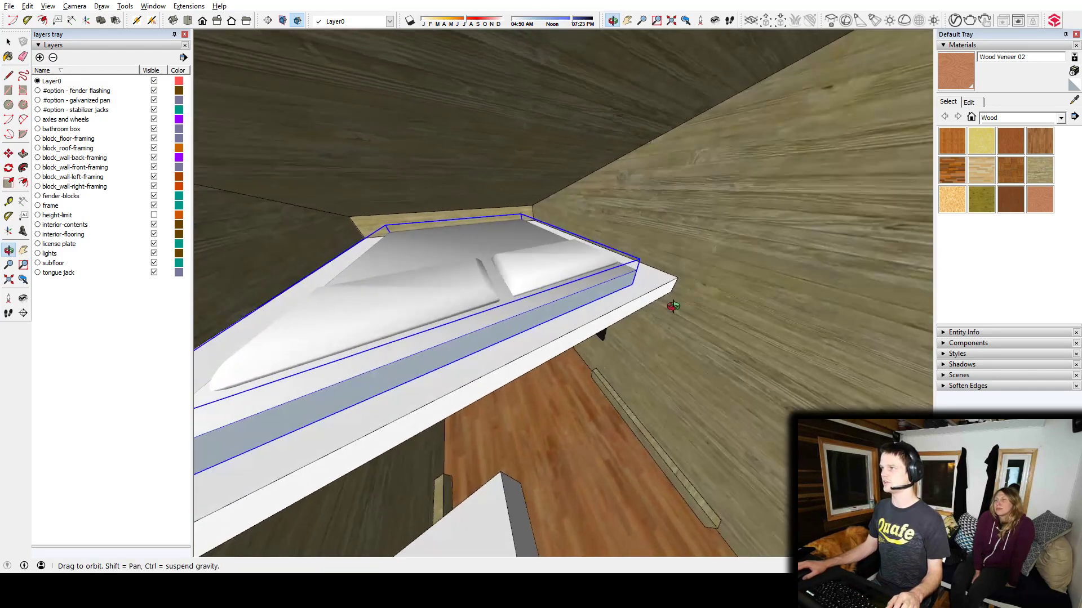
Examine the queen mattress on the sleeping loft and the space left around it from several angles inside the trailer
middle_click_drag(523, 297, 647, 307)
key("space")
middle_click_drag(521, 277, 501, 302, "shift")
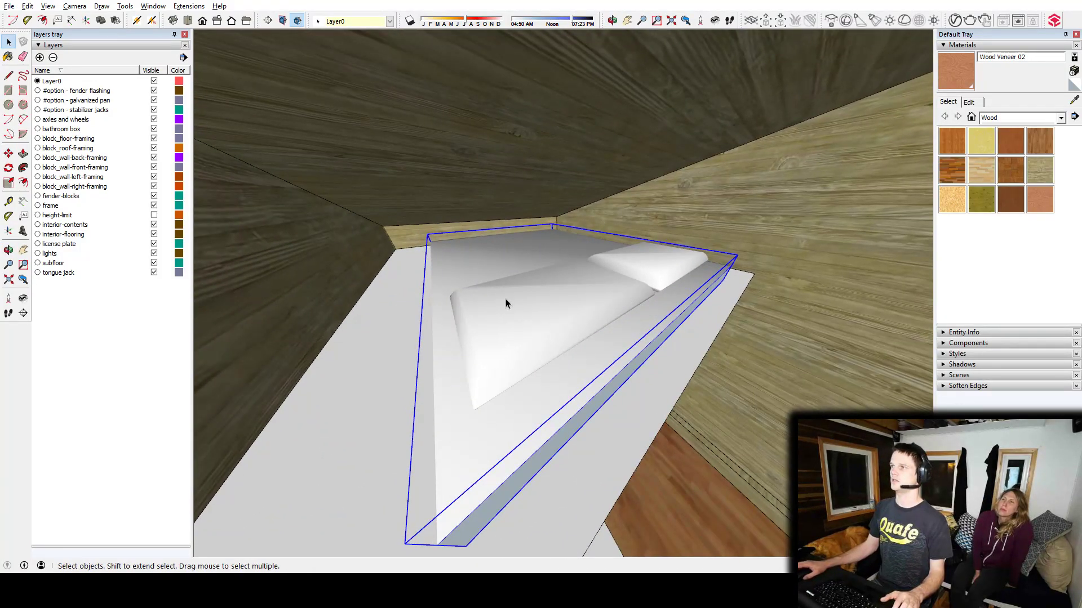
scroll(496, 265, "down", 5)
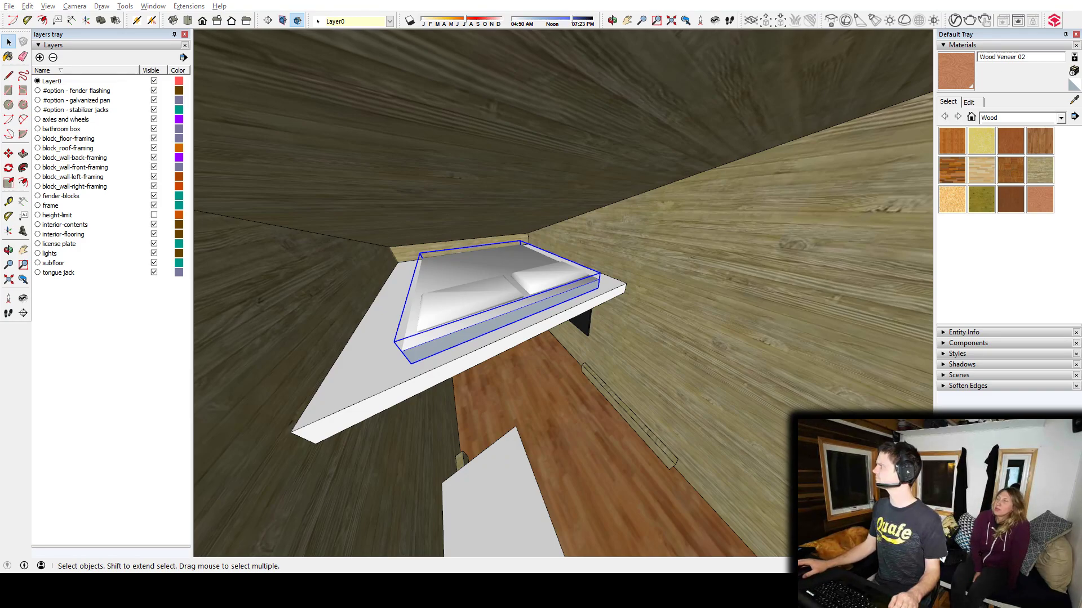
middle_click_drag(532, 295, 488, 267)
scroll(574, 300, "up", 3)
scroll(568, 295, "down", 3)
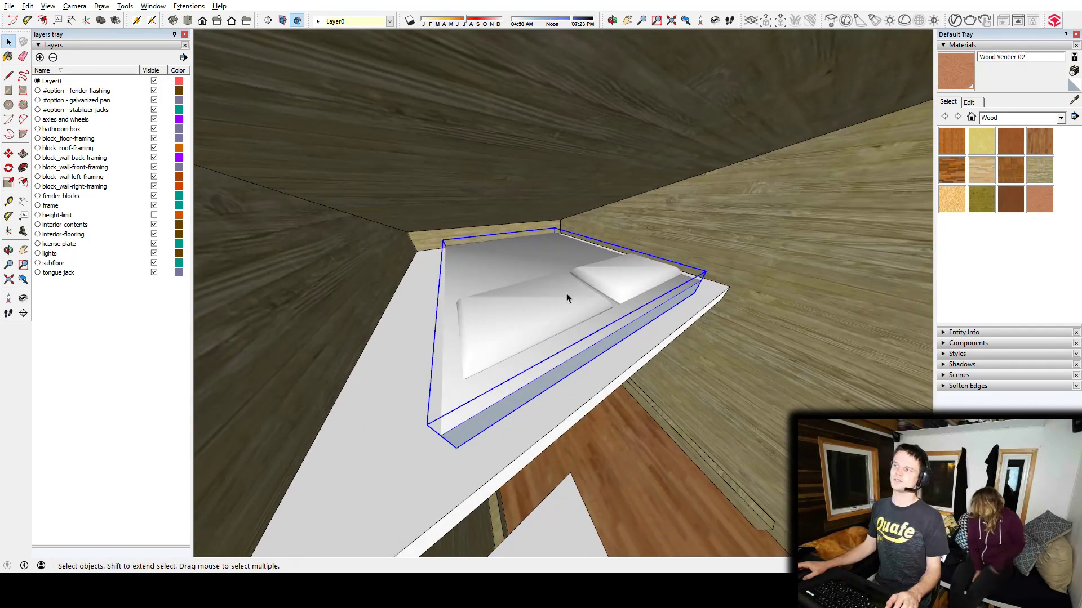
scroll(626, 325, "down", 1)
middle_click_drag(629, 335, 572, 329)
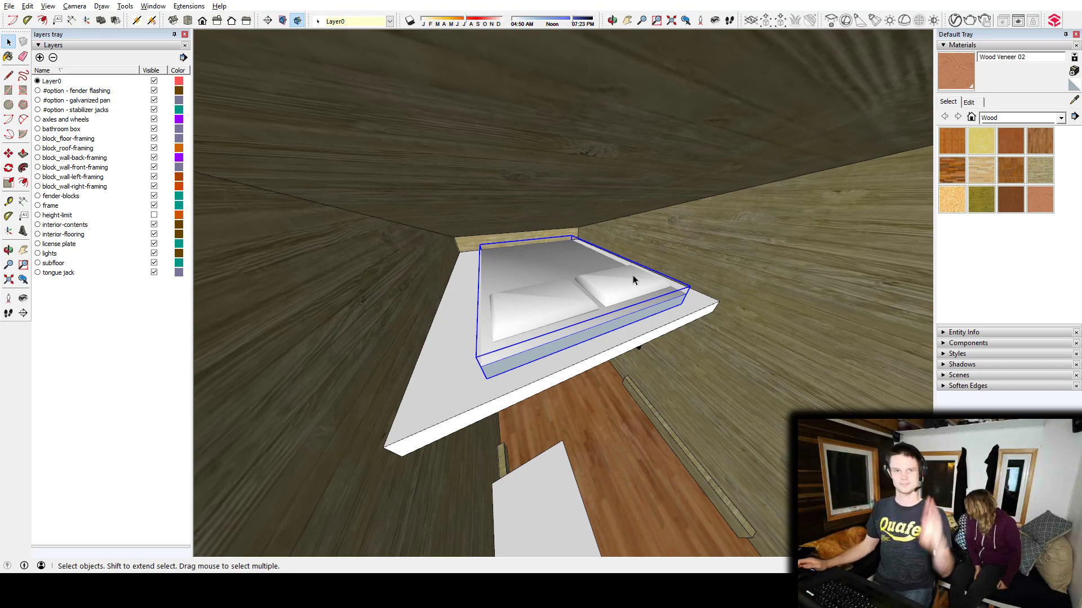
middle_click_drag(644, 302, 681, 302)
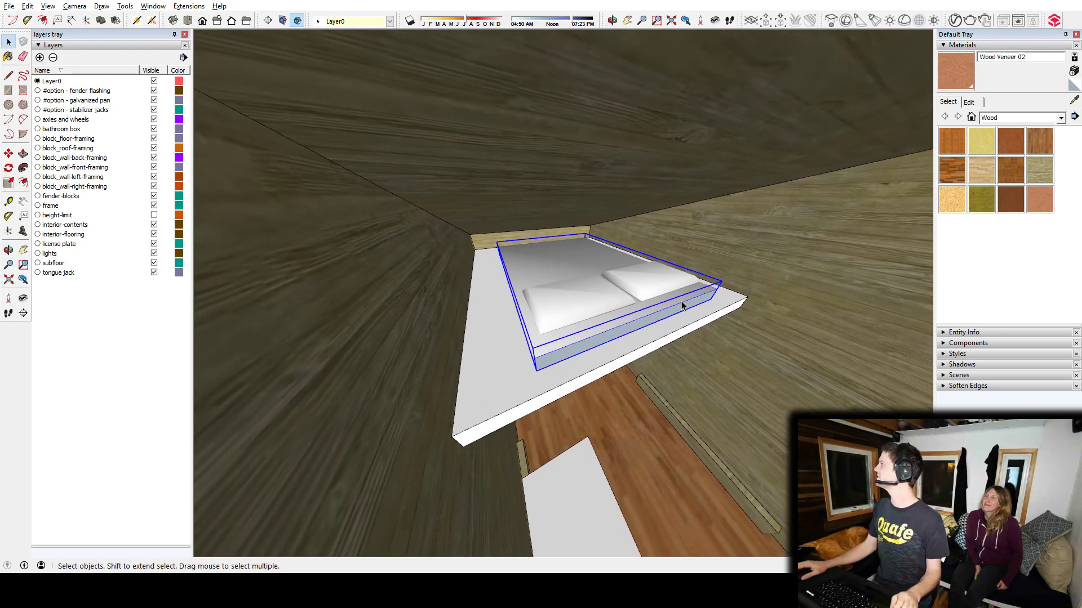
middle_click_drag(681, 301, 565, 285)
Rotate the mattress half a turn about the vertical axis so the pillows lie toward the end wall
key("q")
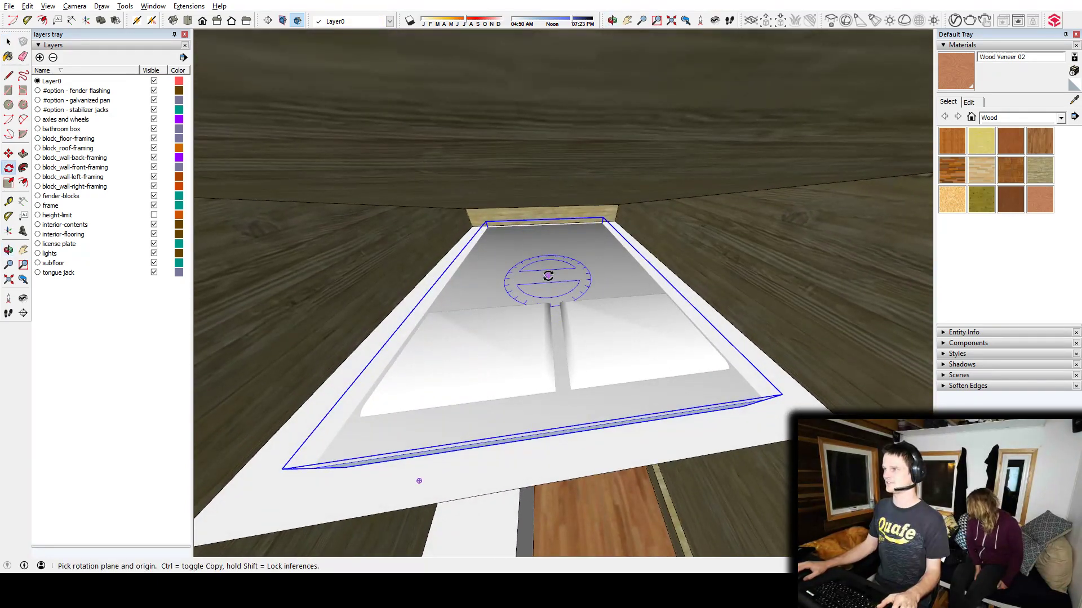
left_click(549, 276)
left_click(602, 270)
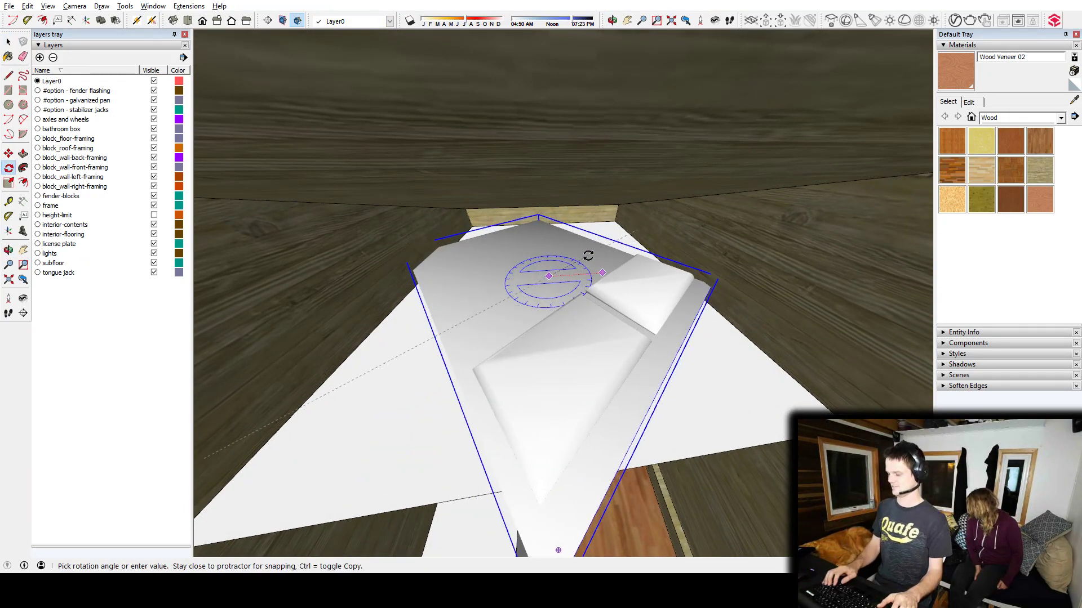
left_click(583, 251)
Move the rotated mattress by its lower front corner back onto the loft, with the pillows near the end wall
middle_click_drag(645, 265, 633, 236)
key("m")
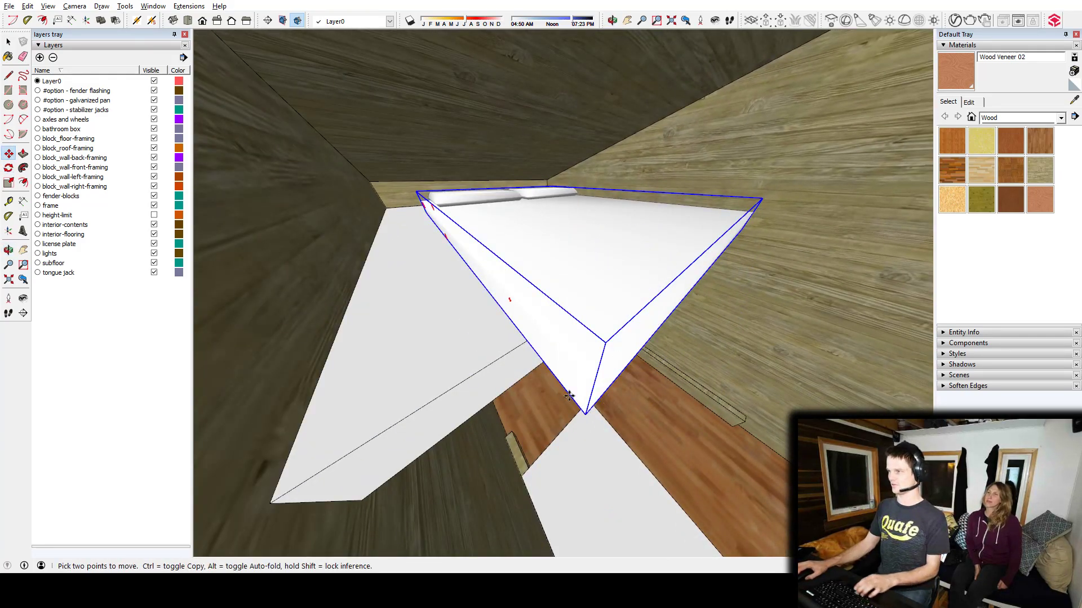
left_click(585, 413)
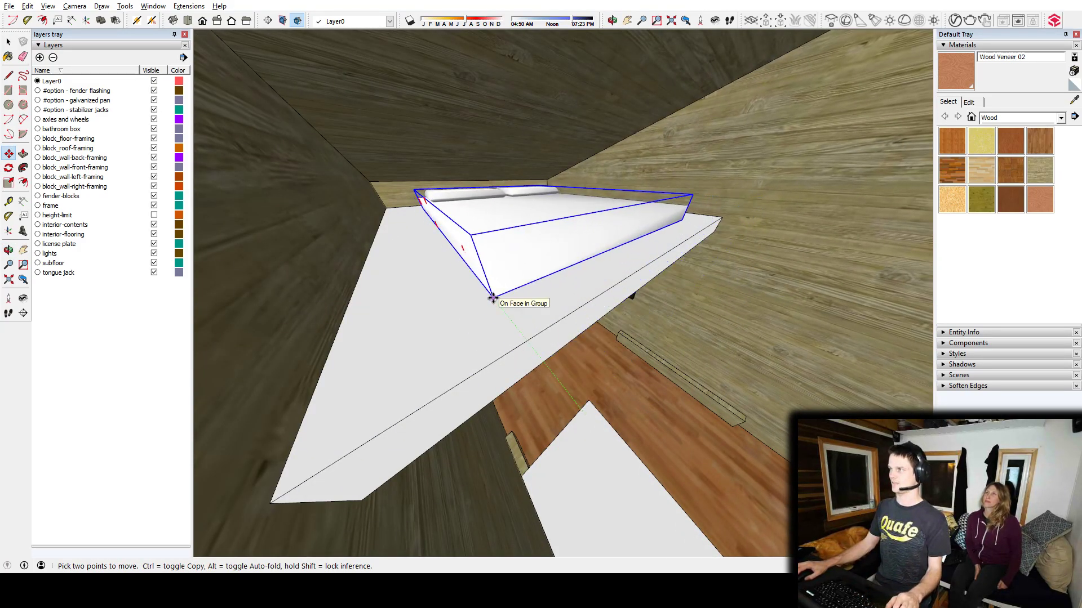
left_click(492, 298)
middle_click_drag(568, 250, 526, 296)
key("space")
key("ctrl+t")
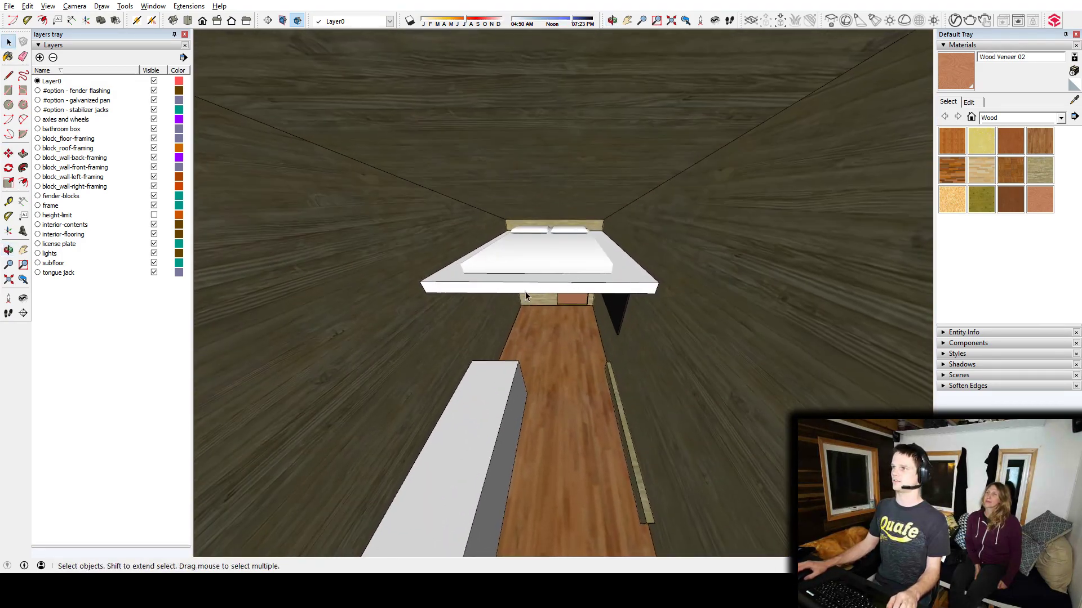
Place a guide parallel to the loft's top front edge, just below the platform's underside
scroll(518, 287, "up", 3)
key("t")
left_click(480, 295)
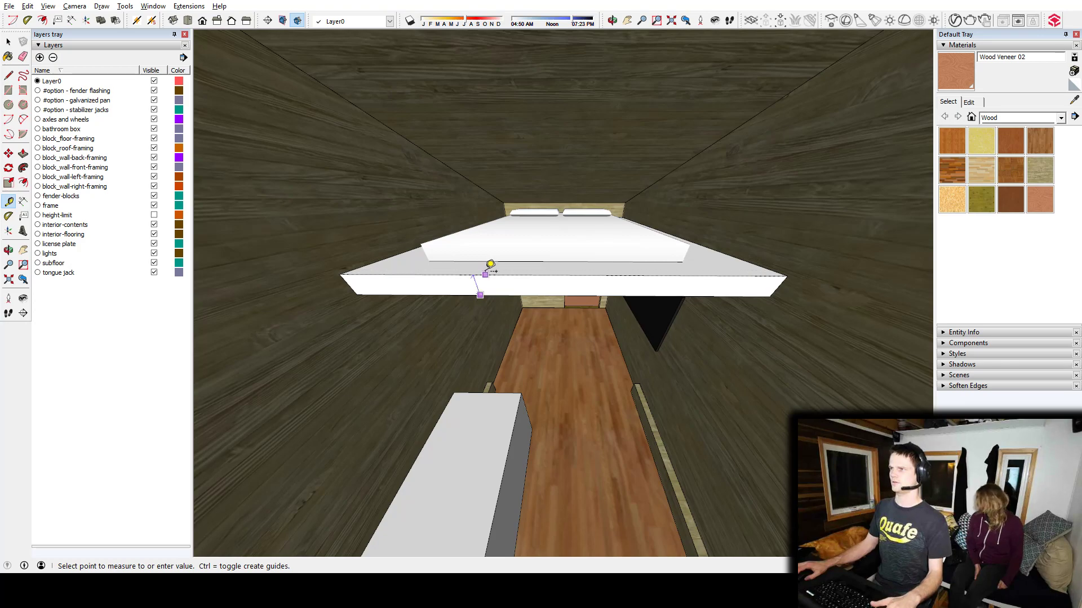
key("Escape")
middle_click_drag(478, 277, 520, 303)
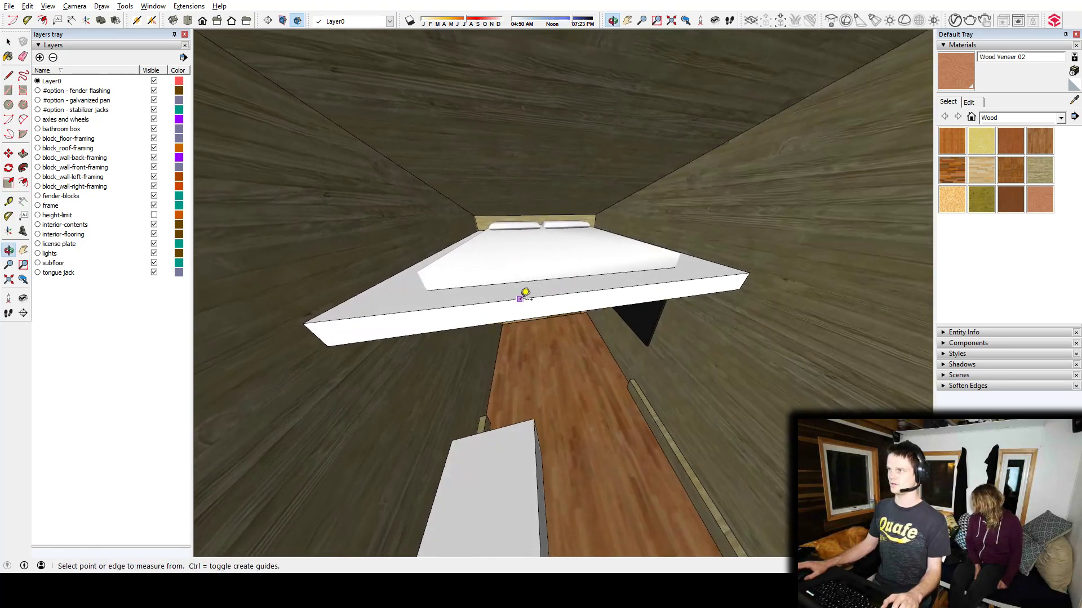
scroll(519, 302, "up", 2)
left_click(525, 296)
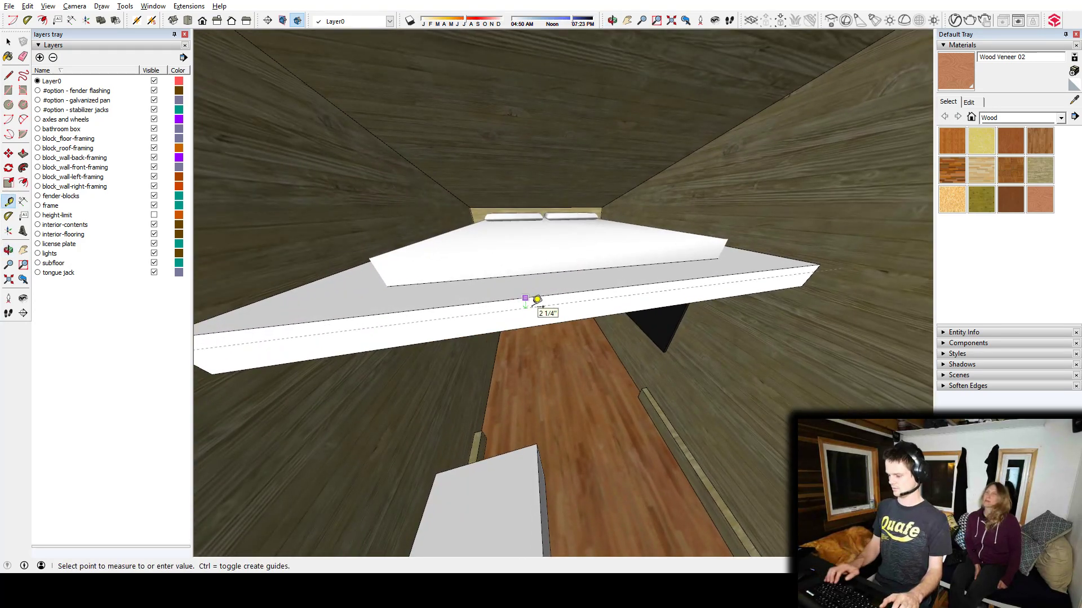
left_click(536, 300)
middle_click_drag(695, 287, 539, 236)
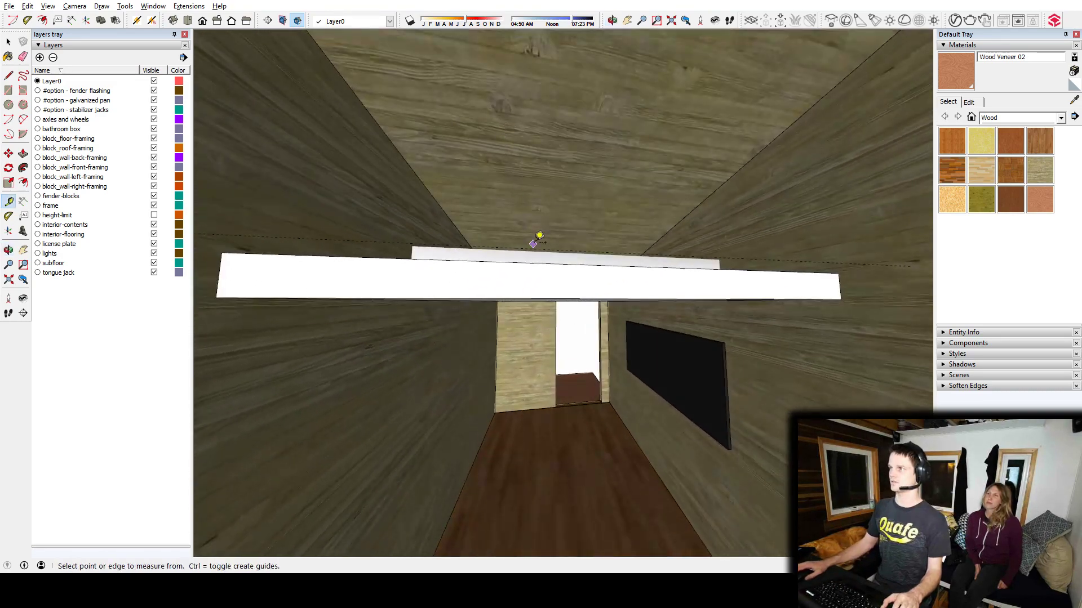
left_click(350, 257)
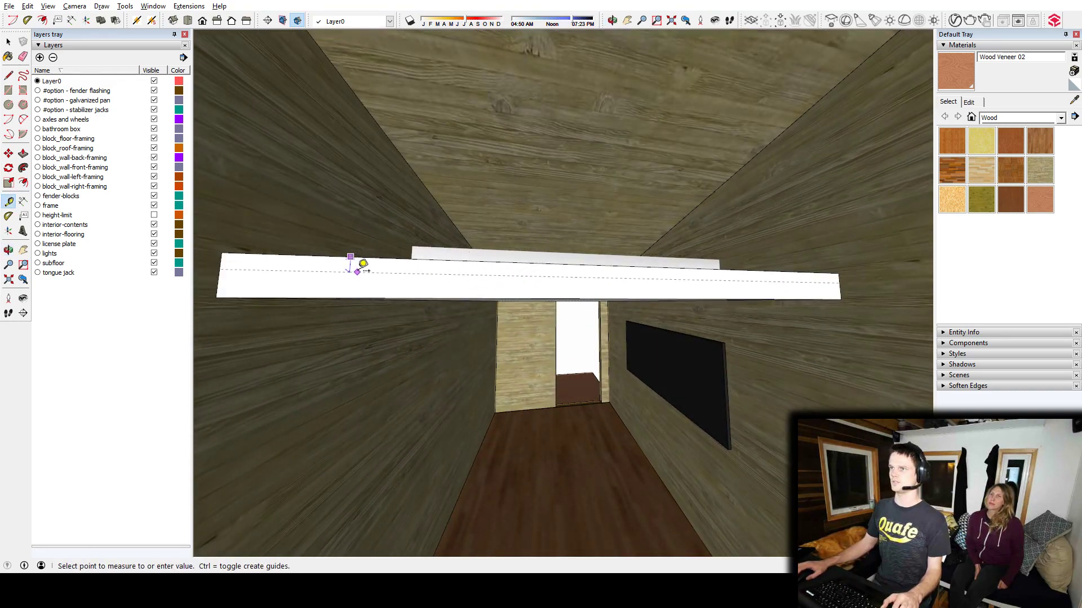
left_click(358, 272)
middle_click_drag(360, 270, 439, 192)
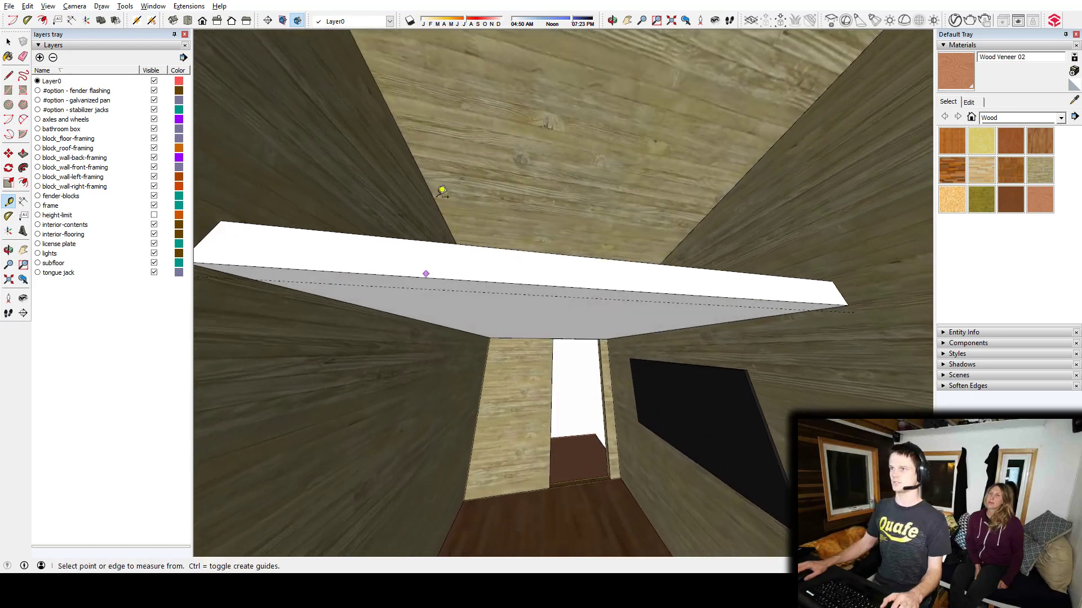
Thicken the loft platform by extending its underside down to the guide with Push/Pull
key("space")
double_click(458, 312)
key("p")
left_click(458, 308)
left_click(437, 295)
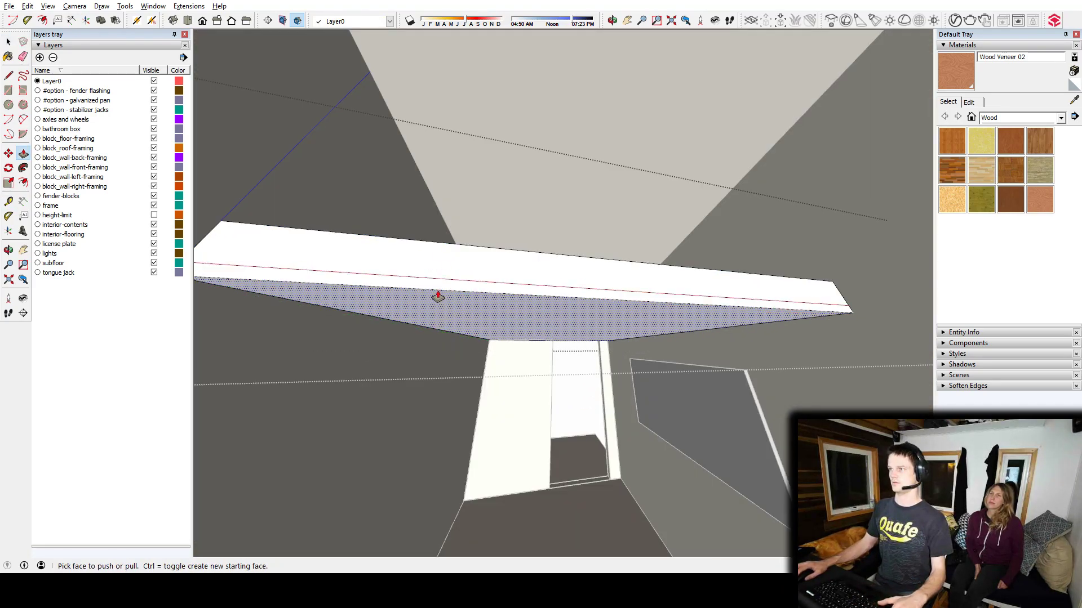
key("space")
key("Escape")
Measure the headroom from the trailer floor up to the loft's underside
middle_click_drag(614, 255, 544, 248)
key("t")
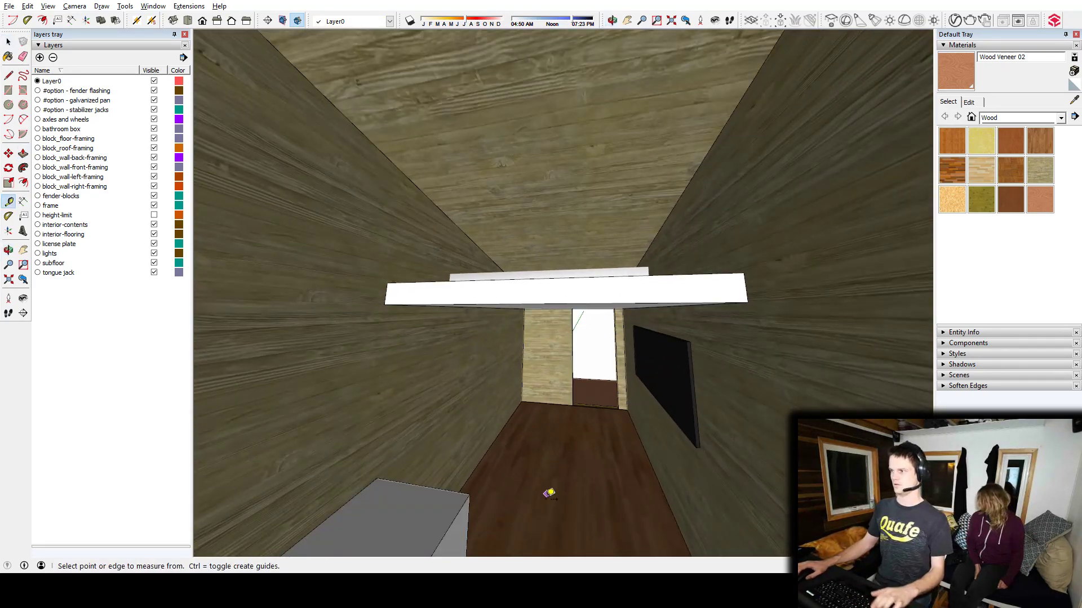
left_click(546, 498)
middle_click_drag(546, 498, 573, 273)
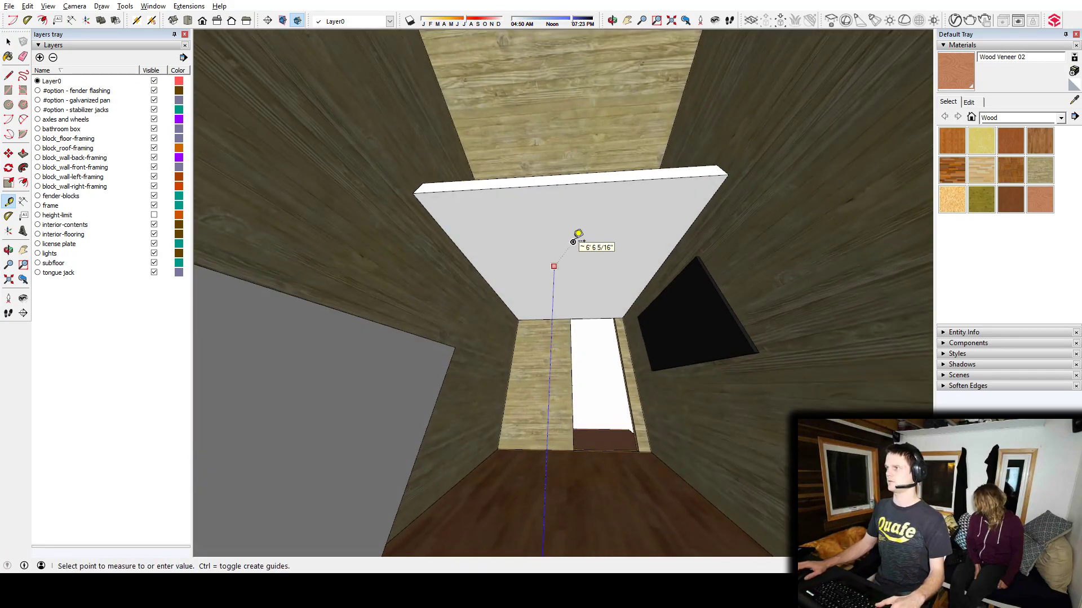
Place a horizontal guide on the side wall, offset up from the floor edge to just below the loft
middle_click_drag(579, 236, 508, 379)
left_click(509, 379)
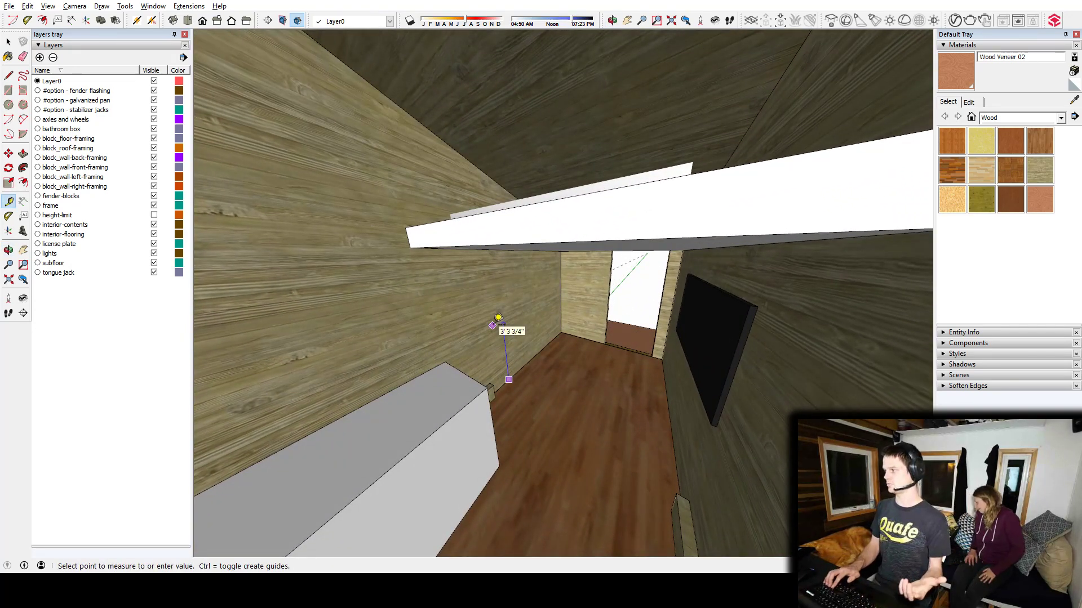
key("Escape")
middle_click_drag(491, 319, 494, 375)
scroll(480, 288, "up", 3)
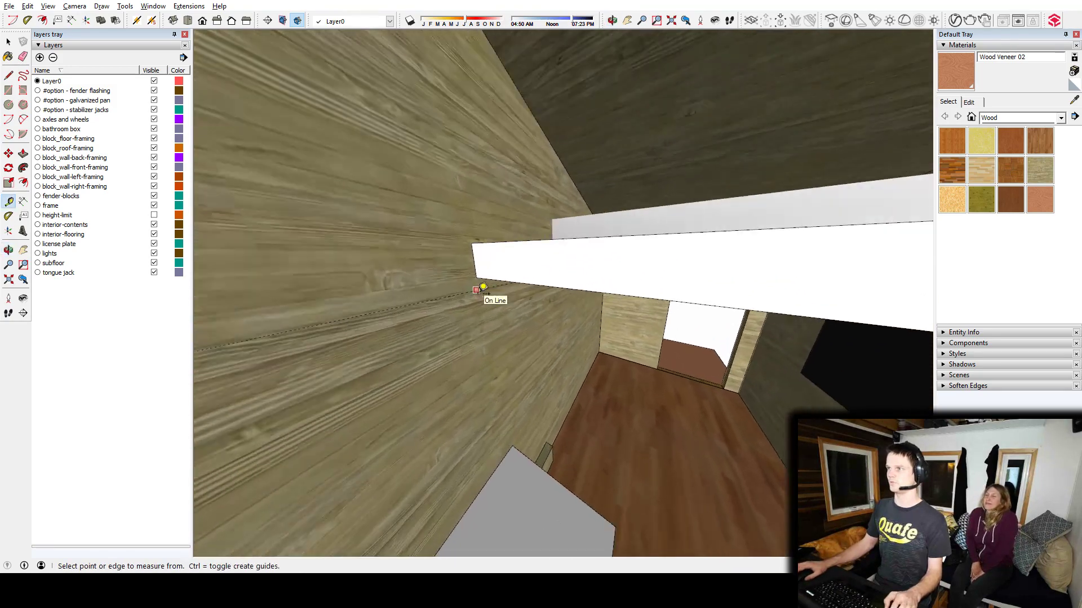
Move the loft platform down by its lower front corner to the guide on the side wall
key("space")
left_click(497, 254)
key("m")
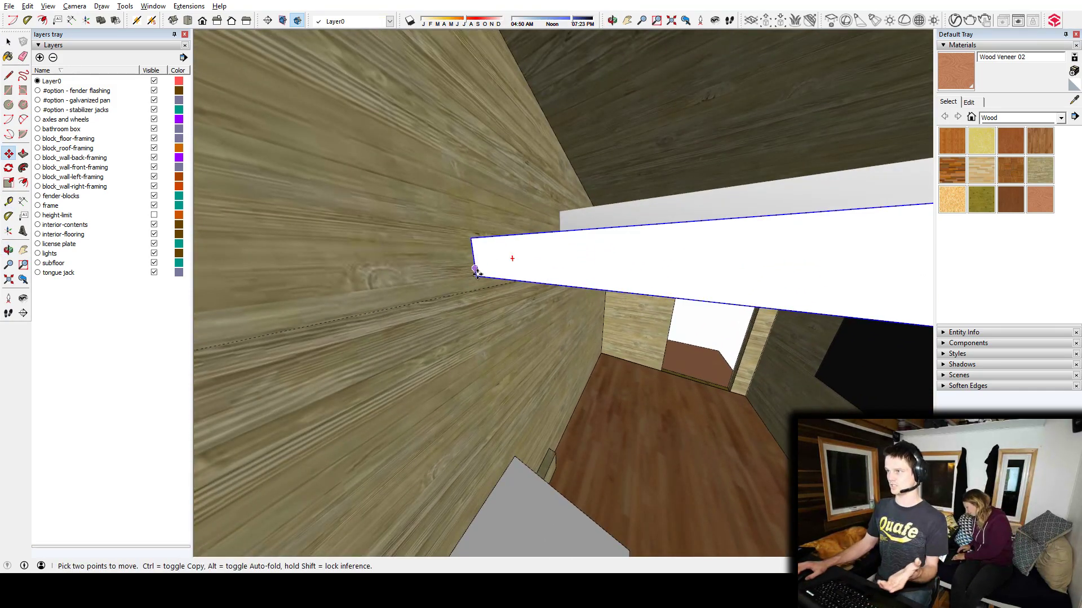
middle_click_drag(502, 265, 498, 288)
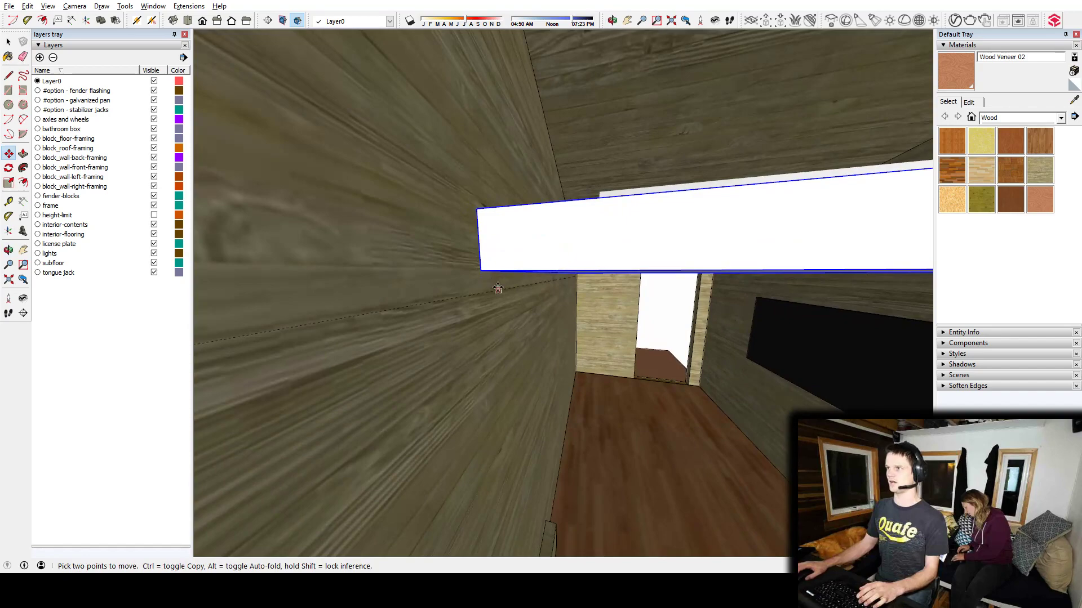
left_click(482, 270)
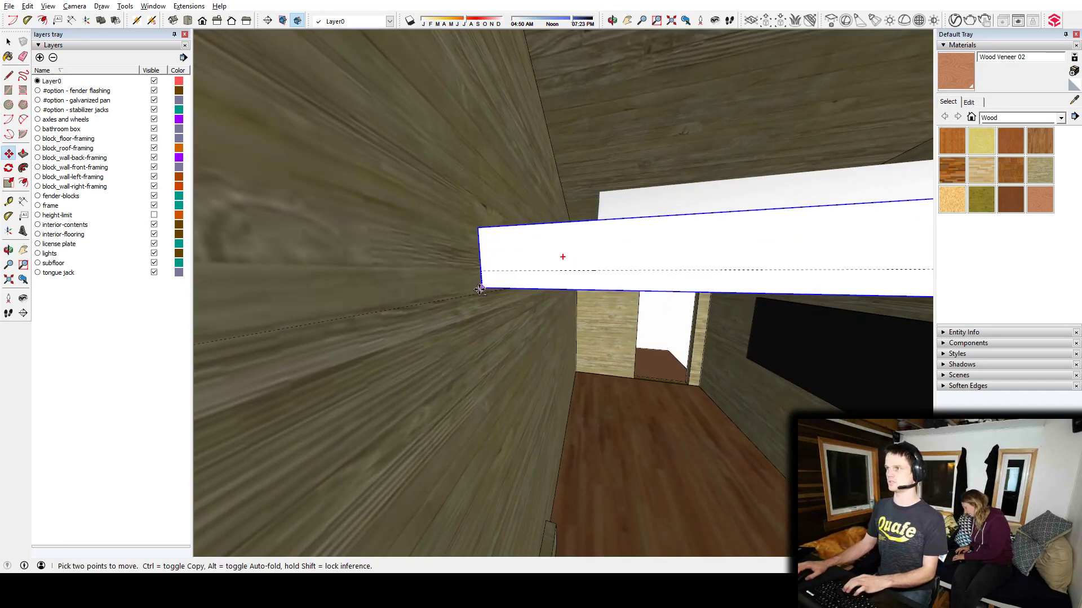
Move the mattress straight down so it rests on the lowered loft platform
mouse_move(528, 297)
middle_mouse_down()
mouse_move(616, 319)
mouse_move(546, 254)
mouse_move(628, 275)
mouse_move(592, 322)
mouse_move(677, 292)
mouse_move(532, 291)
middle_mouse_up()
key("space")
left_click(520, 289)
key("m")
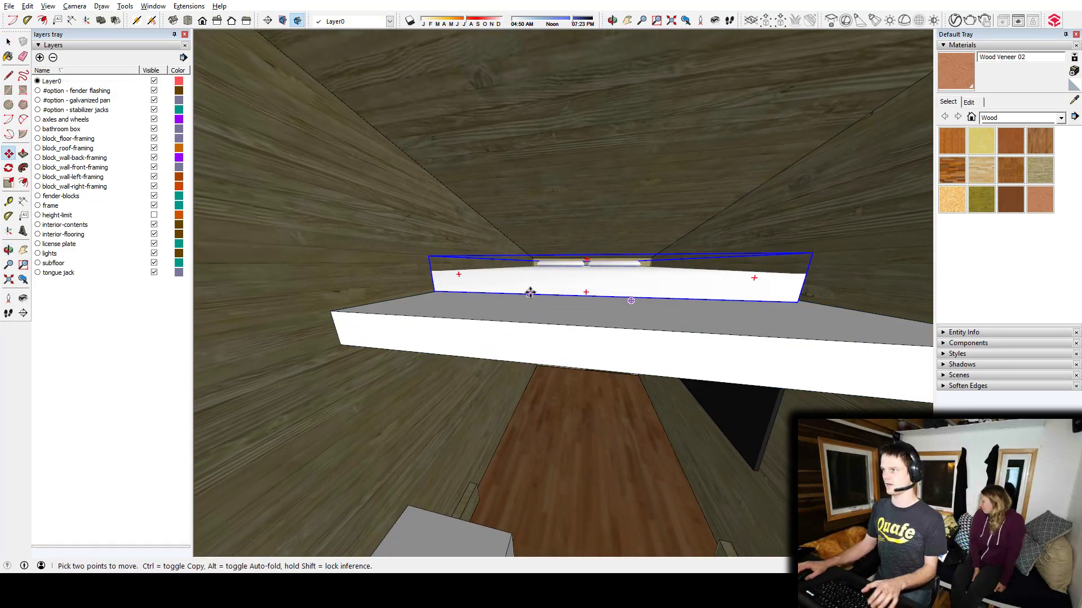
left_click(530, 292)
left_click(545, 314)
middle_click_drag(545, 314, 664, 289)
key("space")
Place guides on the roof slope, offset inward from and parallel to its two long side edges
scroll(572, 236, "down", 6)
scroll(580, 240, "down", 5)
scroll(601, 270, "up", 2)
key("t")
left_click(684, 327)
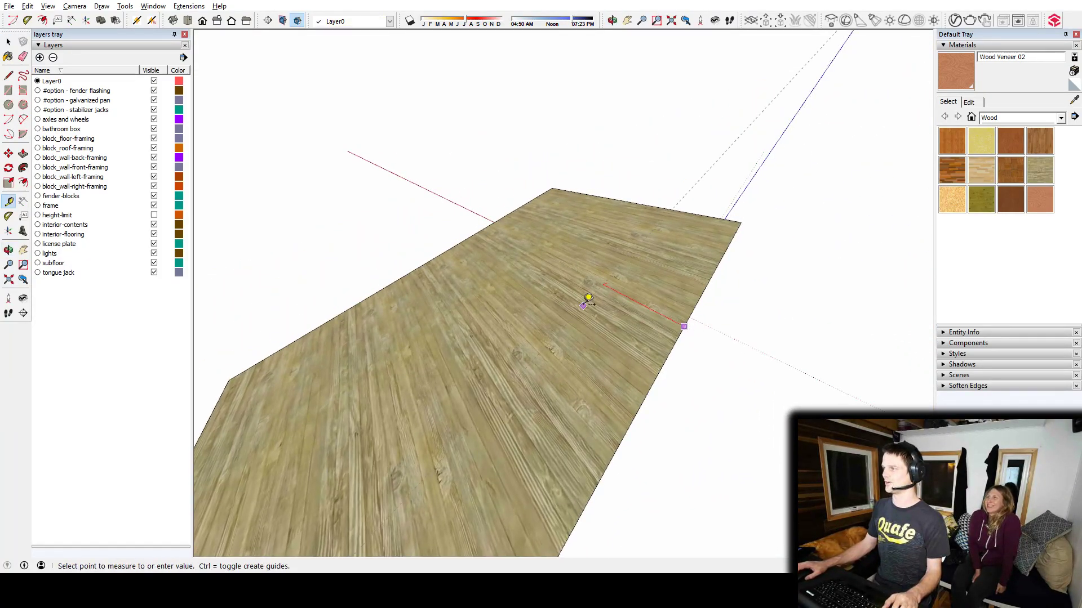
left_click(588, 298)
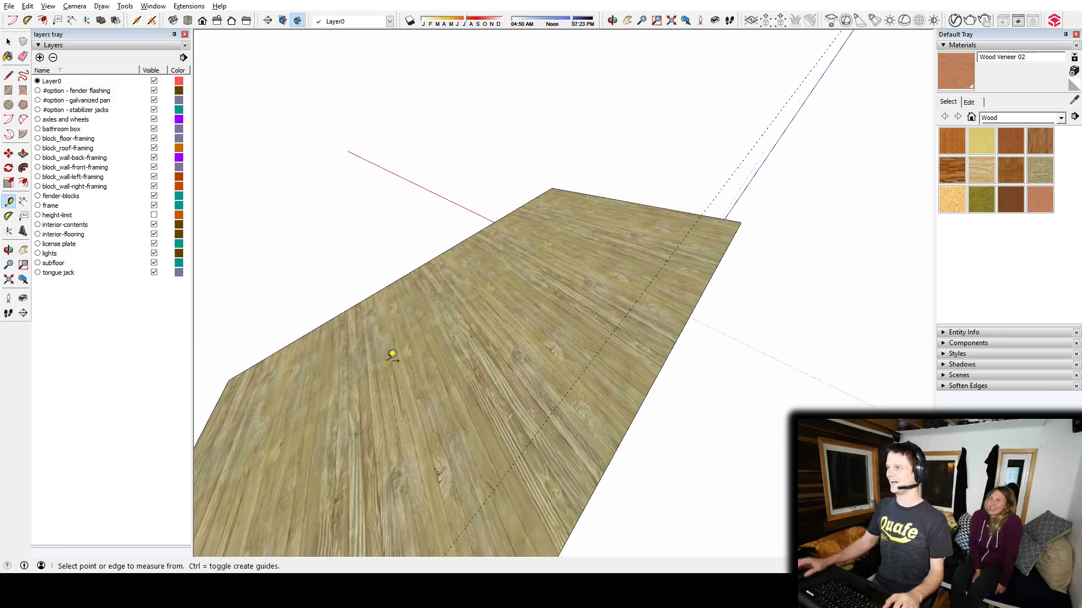
middle_click_drag(391, 357, 458, 306)
left_click(389, 294)
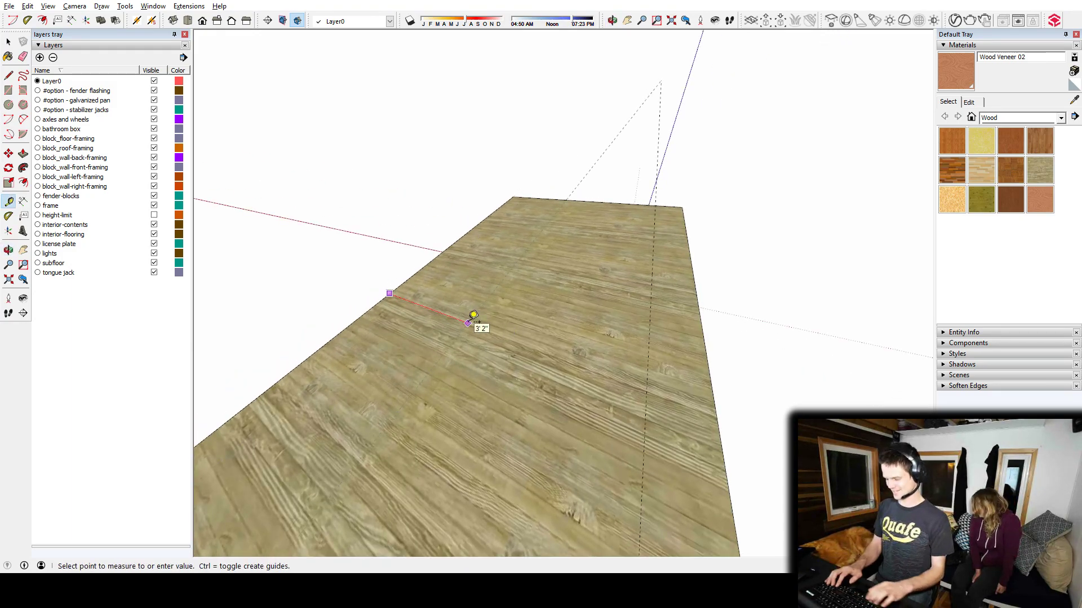
left_click(469, 322)
middle_click_drag(515, 306, 698, 235)
left_click(651, 243)
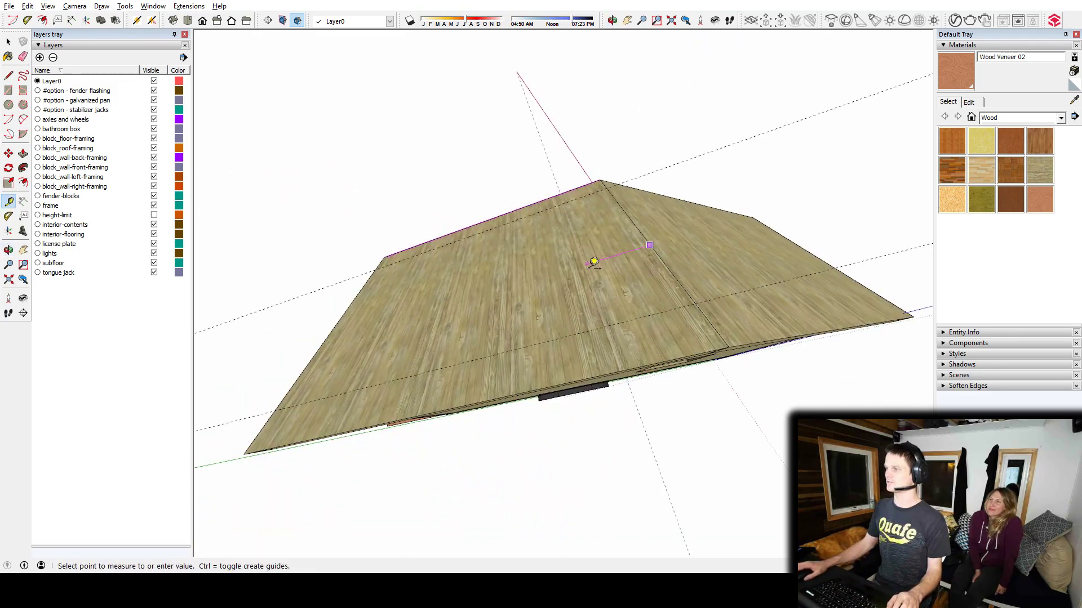
middle_click_drag(594, 262, 572, 150)
key("space")
Hide the block_wall-right-framing layer to expose the loft and interior beneath the roof
left_click(558, 322)
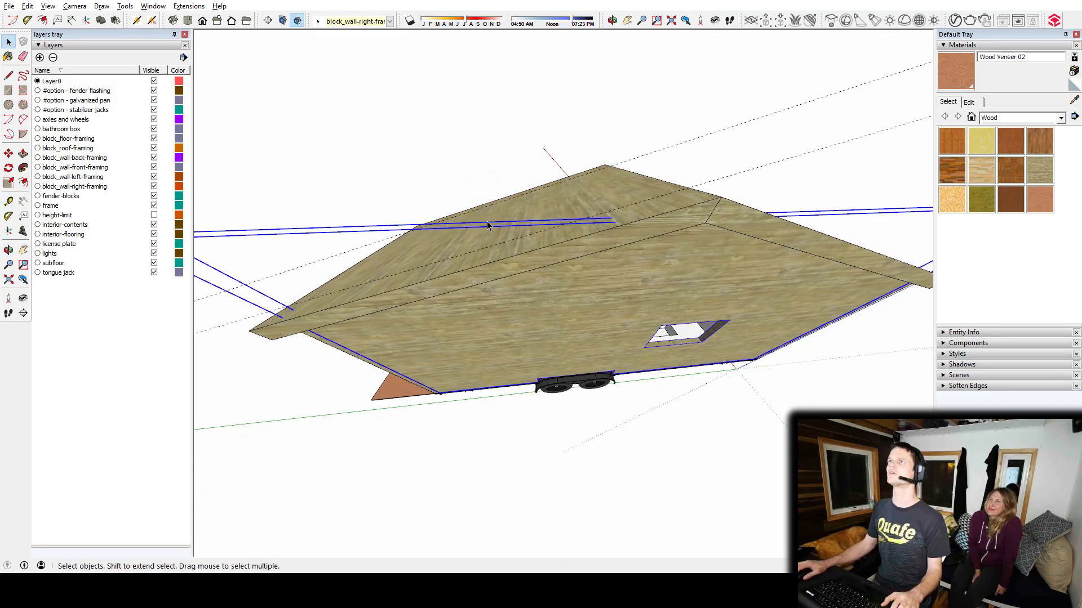
left_click(153, 187)
middle_click_drag(557, 220, 512, 95)
middle_click_drag(550, 183, 614, 174)
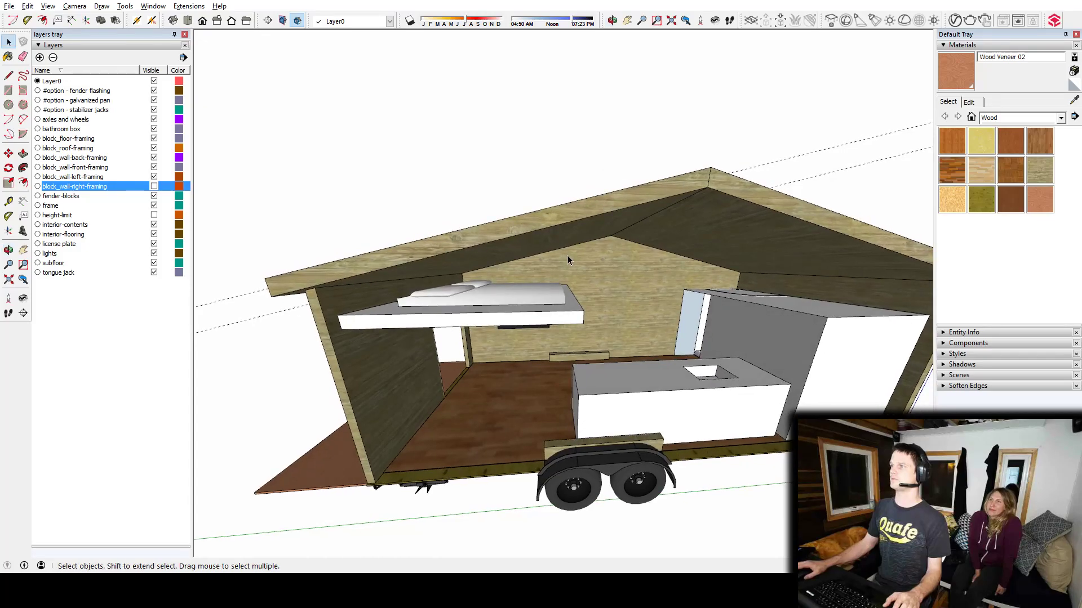
Place a guide across the roof slope above the loft, offset from and parallel to the roof ridge
middle_click_drag(558, 228, 566, 384)
middle_click_drag(547, 253, 589, 269)
key("t")
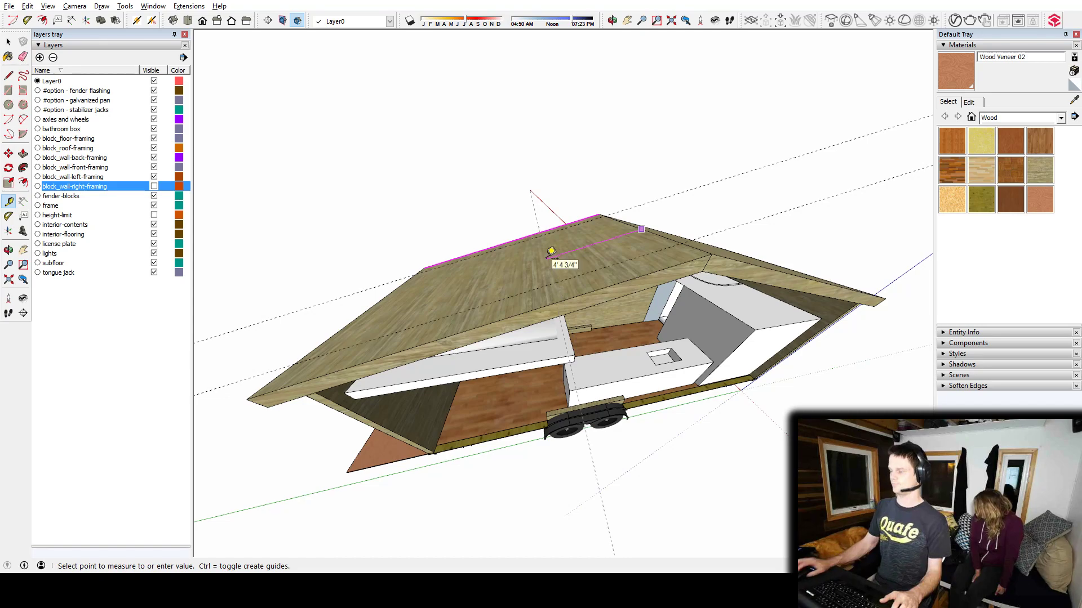
key("Return")
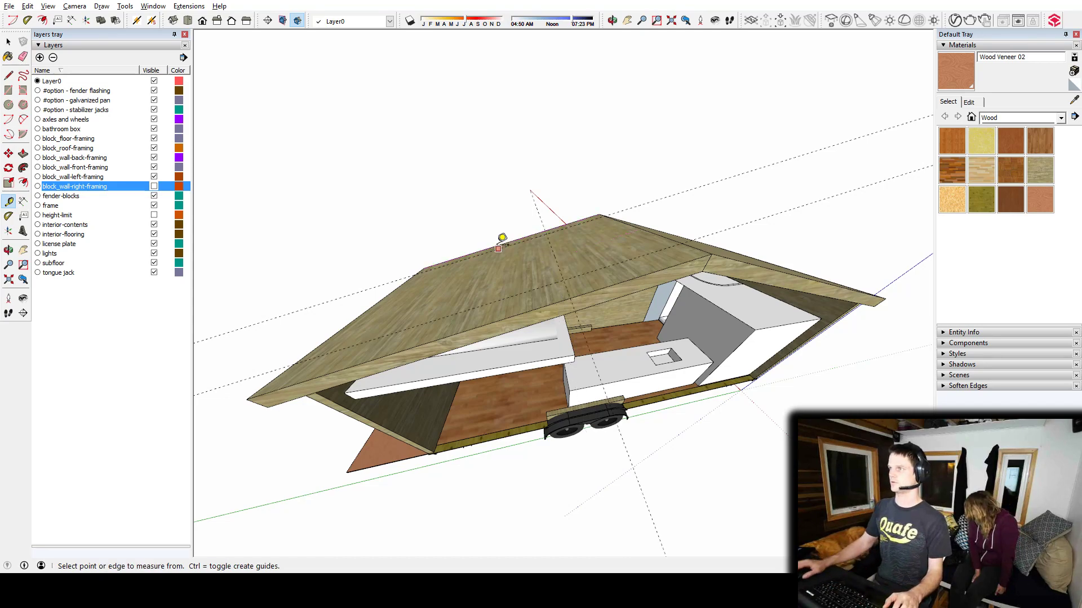
middle_click_drag(491, 301, 560, 282, "shift")
left_click(618, 236)
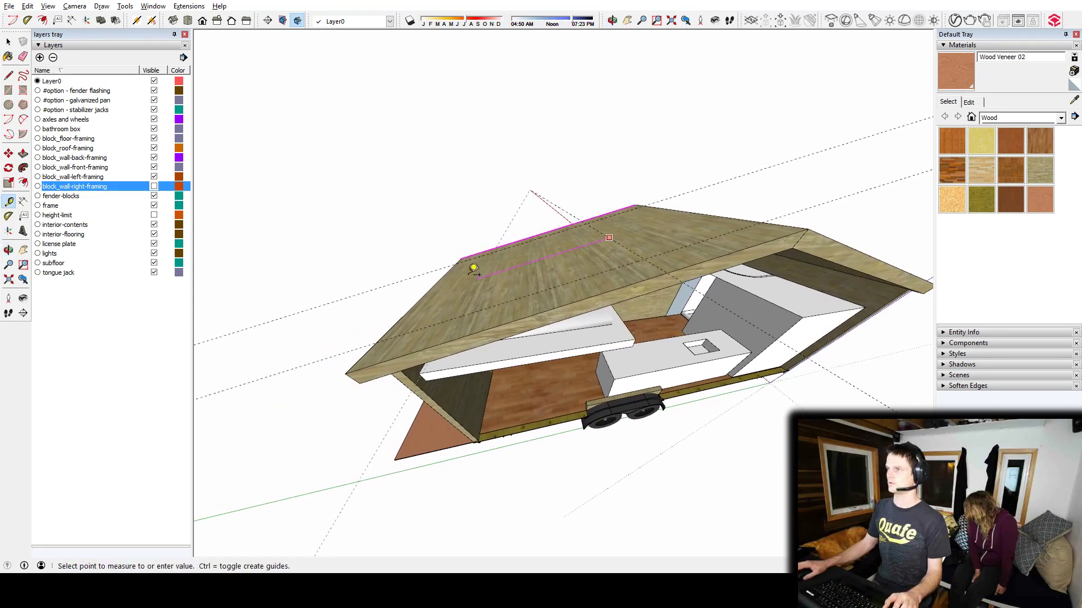
middle_click_drag(474, 265, 532, 251)
key("Escape")
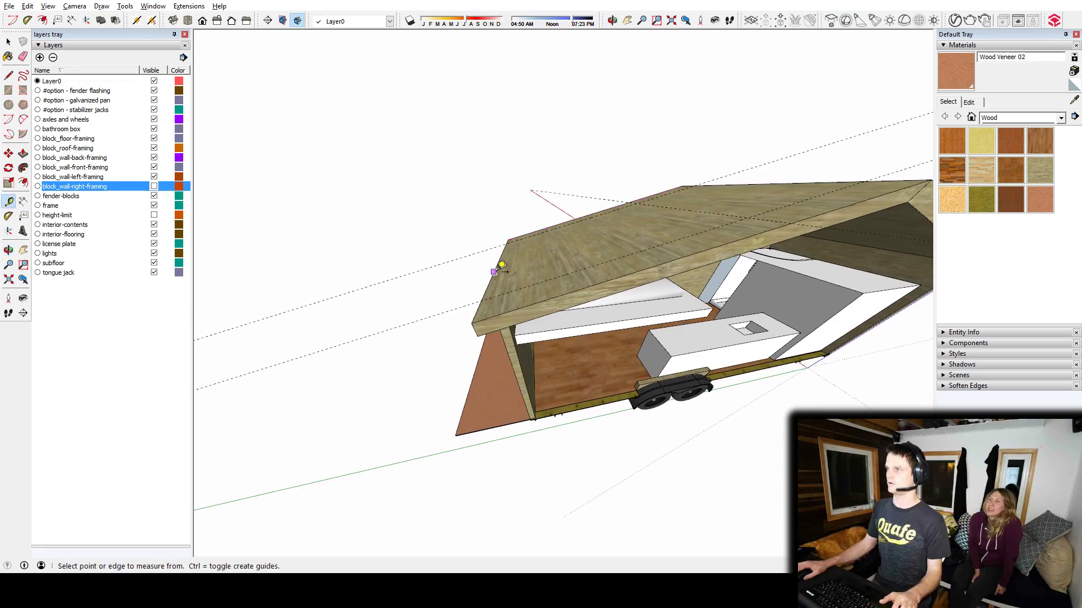
Place a guide across the roof slope, offset inward from and parallel to its low eave edge
left_click(495, 271)
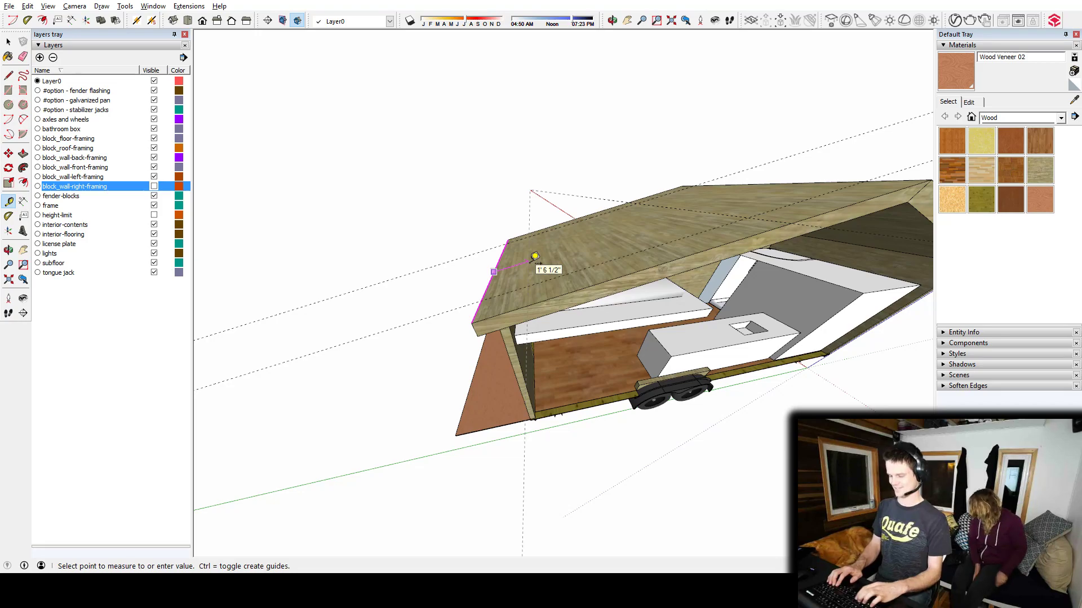
middle_click_drag(515, 201, 547, 285)
middle_click_drag(501, 189, 567, 259)
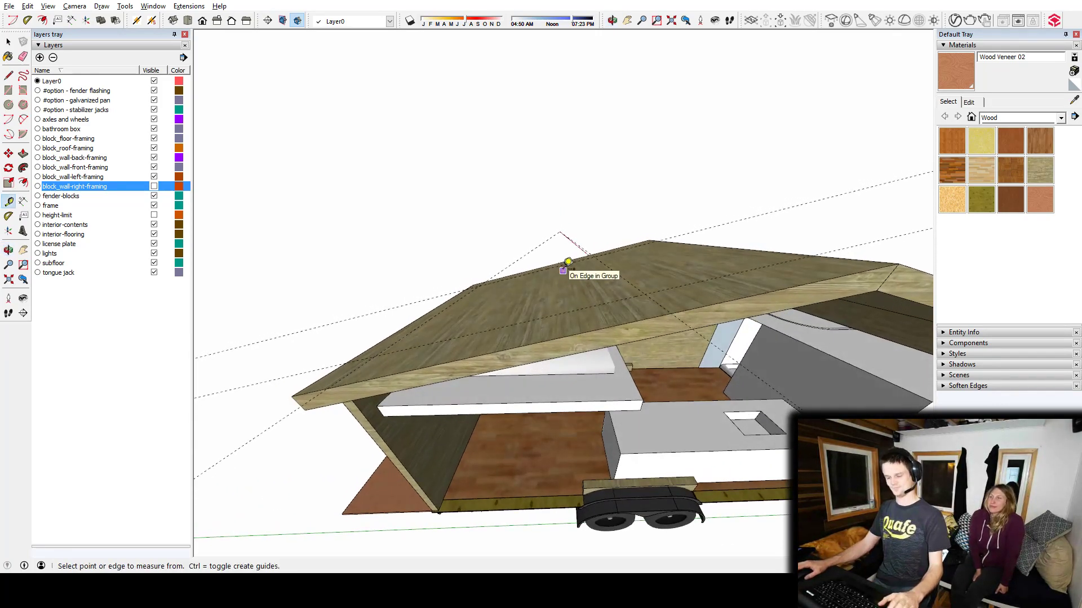
Place a guide parallel to the trailer's long floor-frame edge, raised straight up to the height of the roof ridge
middle_click_drag(549, 408, 501, 469)
left_click(506, 497)
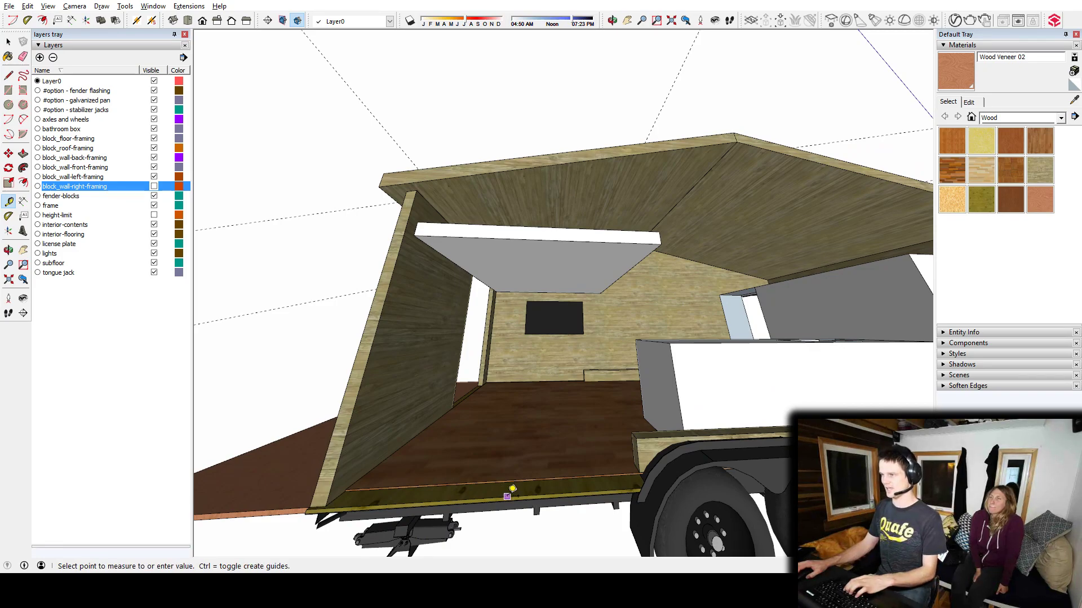
middle_click_drag(618, 152, 574, 389)
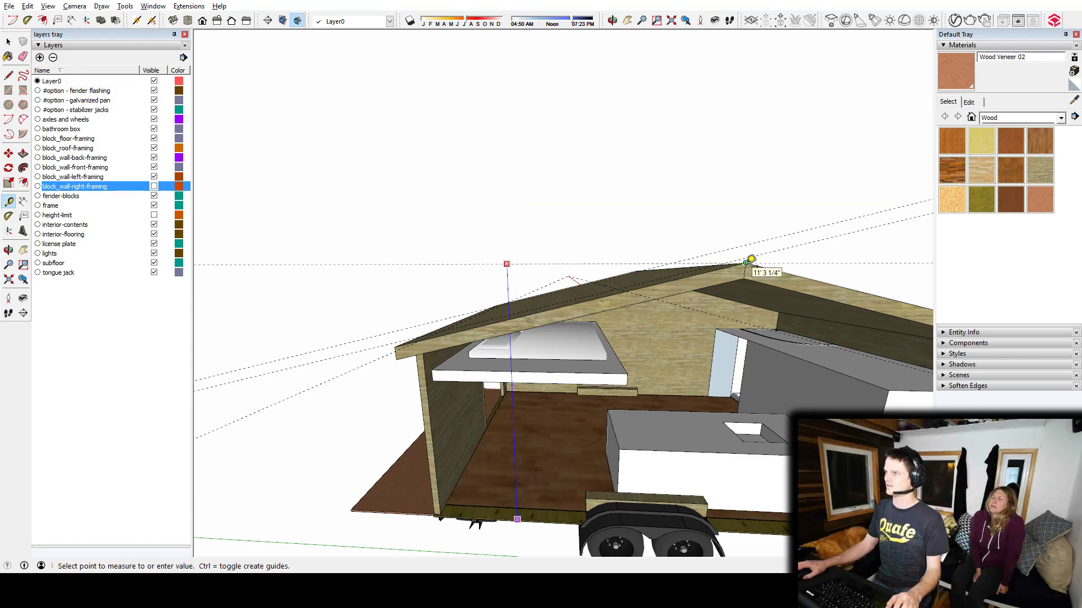
middle_click_drag(751, 259, 833, 365)
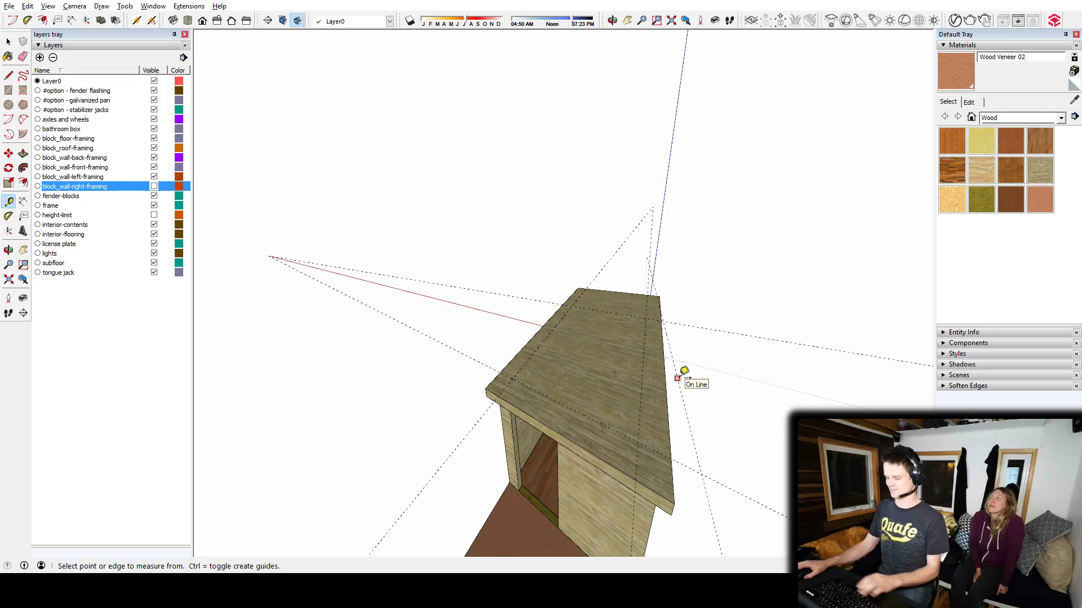
Offset the ridge-height guide horizontally to place copies directly above the two inset side guides on the roof slope
left_click(680, 373)
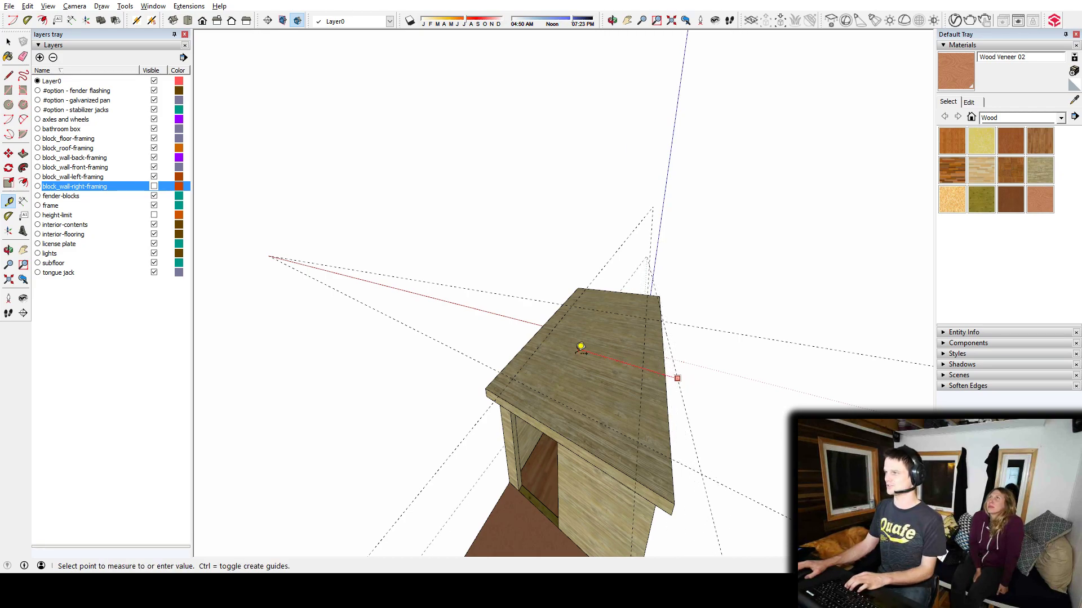
left_click(643, 435)
left_click(648, 382)
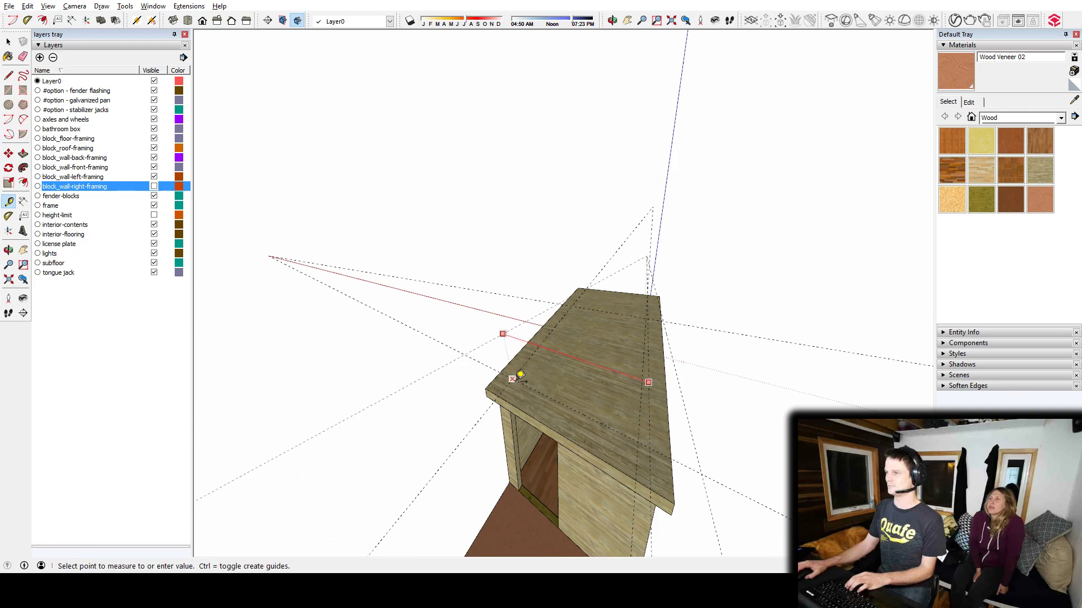
left_click(521, 374)
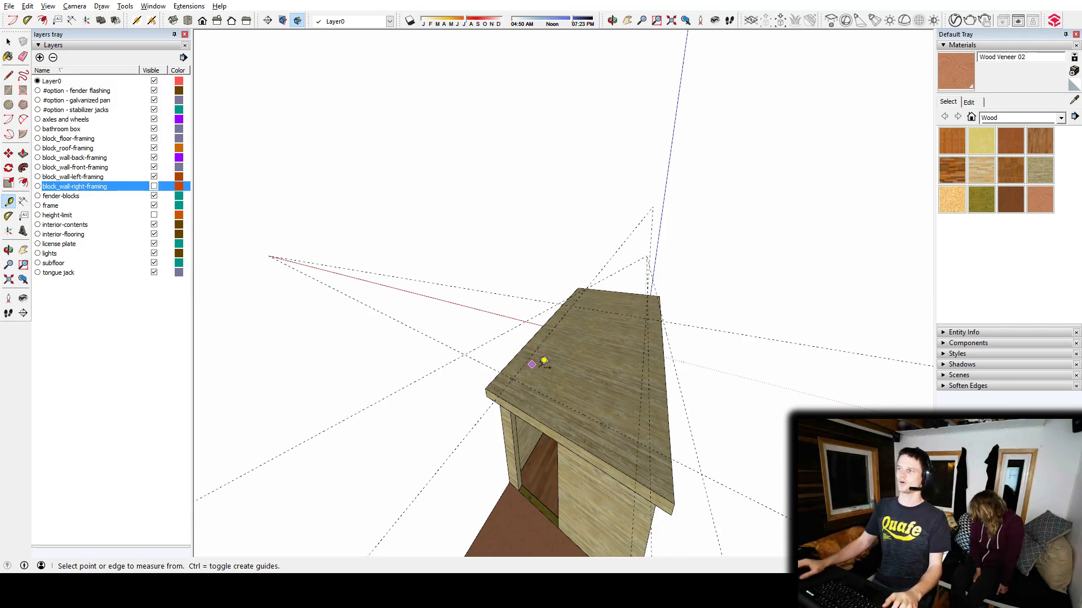
Place a vertical guide through the intersection of the eave guide and the near side guide on the roof slope
middle_click_drag(633, 357, 306, 290)
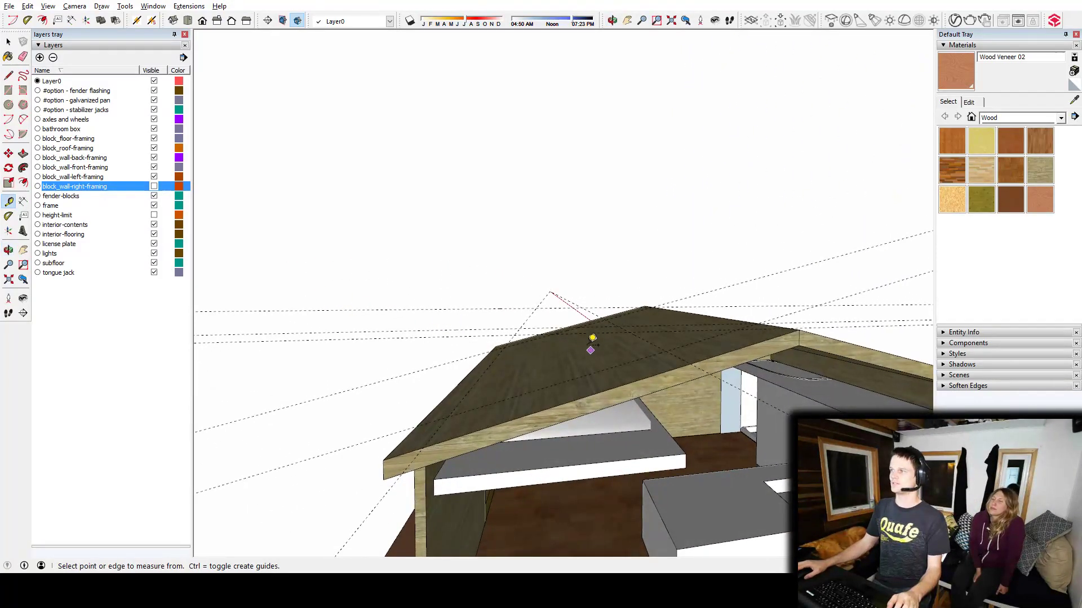
mouse_move(589, 338)
middle_mouse_down()
mouse_move(497, 306)
mouse_move(479, 283)
mouse_move(572, 338)
mouse_move(608, 374)
mouse_move(610, 357)
mouse_move(551, 411)
mouse_move(580, 338)
middle_mouse_up()
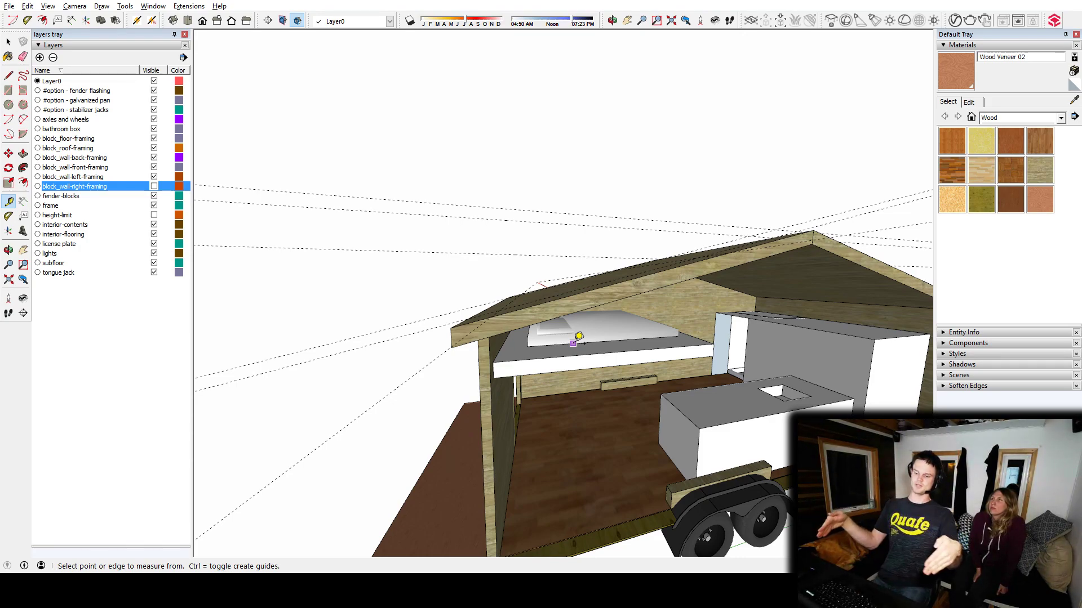
middle_click_drag(574, 338, 619, 316)
middle_click_drag(592, 453, 521, 434)
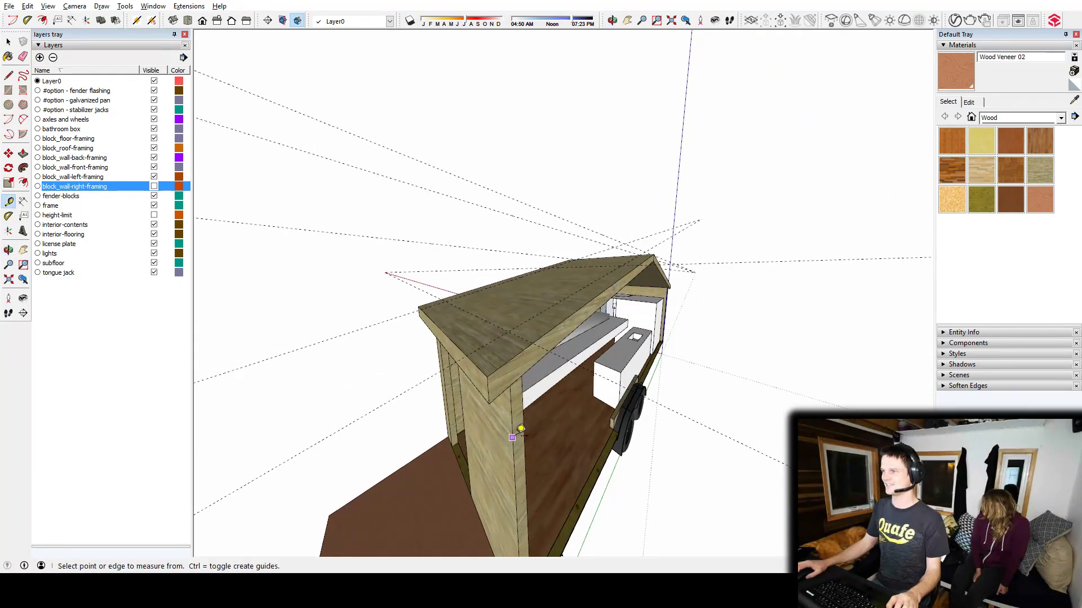
left_click(512, 438)
left_click(514, 321)
middle_click_drag(609, 286, 444, 291)
Draw a closed vertical triangle on the roof slope with the Line tool, joining the guide intersections as a dormer side profile
key("l")
middle_click_drag(615, 264, 649, 275)
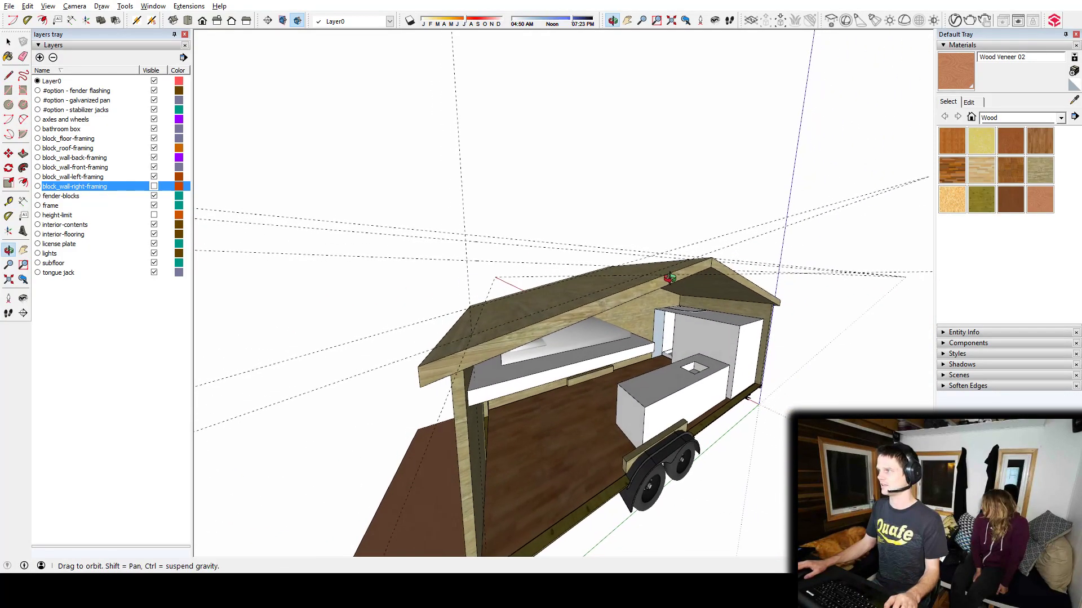
scroll(650, 276, "up", 3)
left_click(650, 276)
middle_click_drag(379, 291, 468, 264)
left_click(483, 182)
middle_click_drag(587, 217, 448, 362)
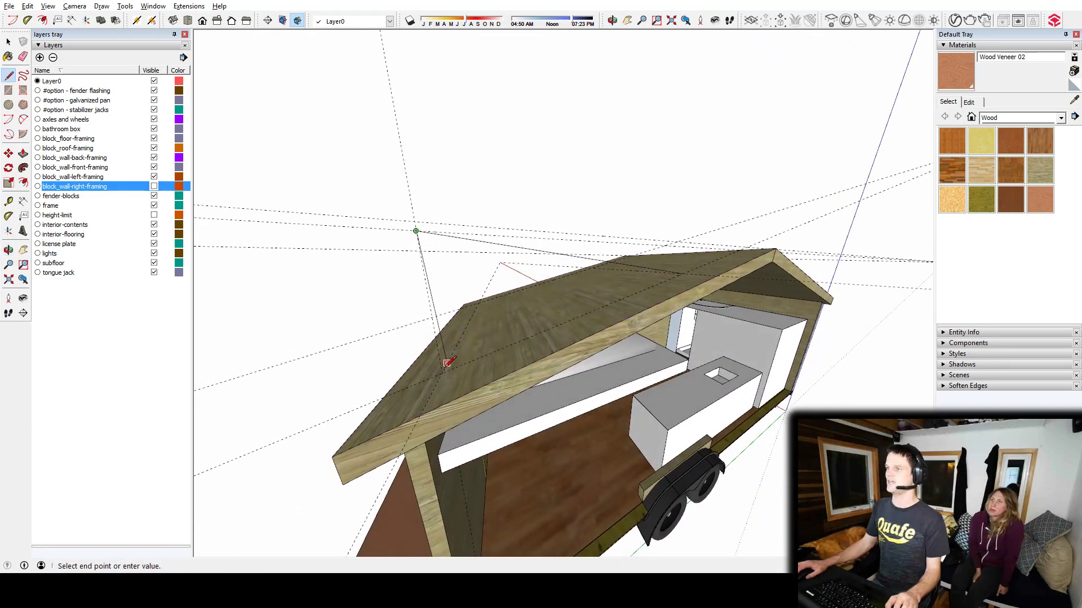
left_click(670, 270)
middle_click_drag(491, 331, 619, 316)
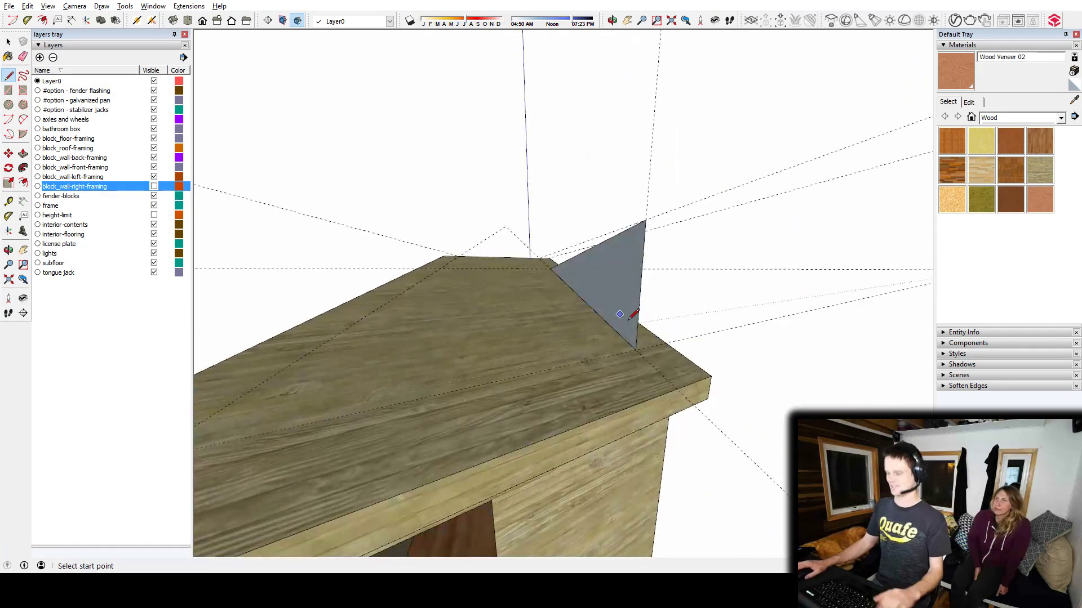
Push/Pull the triangular dormer face across the roof slope to the opposite side guide
key("p")
left_click(610, 302)
middle_click_drag(541, 307, 695, 341)
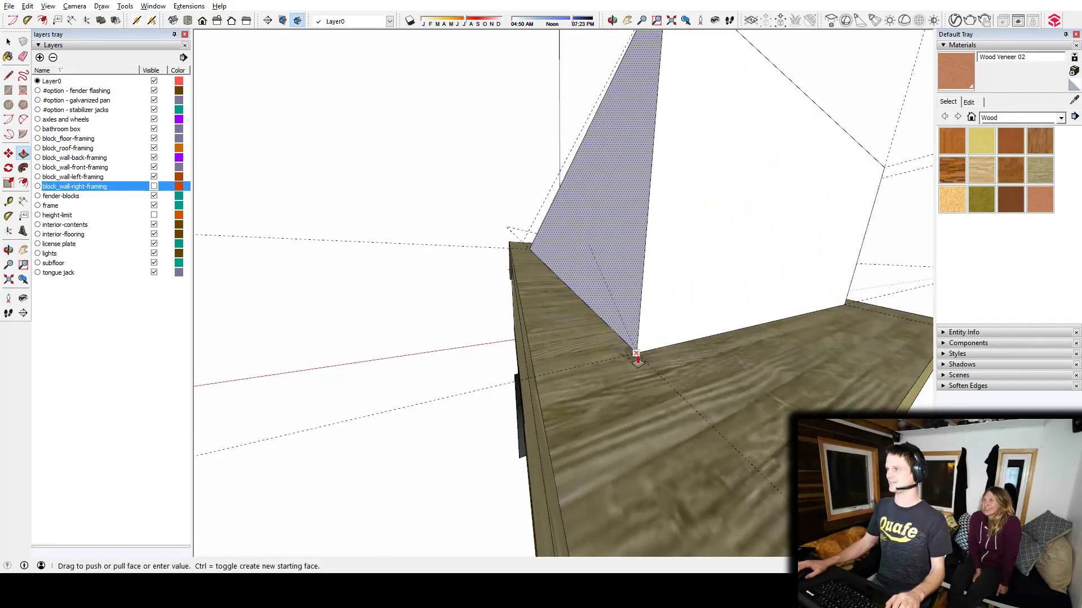
left_click(640, 358)
key("space")
Examine the flat-topped dormer volume from outside and its position above the loft and mattress
scroll(637, 313, "down", 5)
middle_click_drag(637, 311, 510, 363)
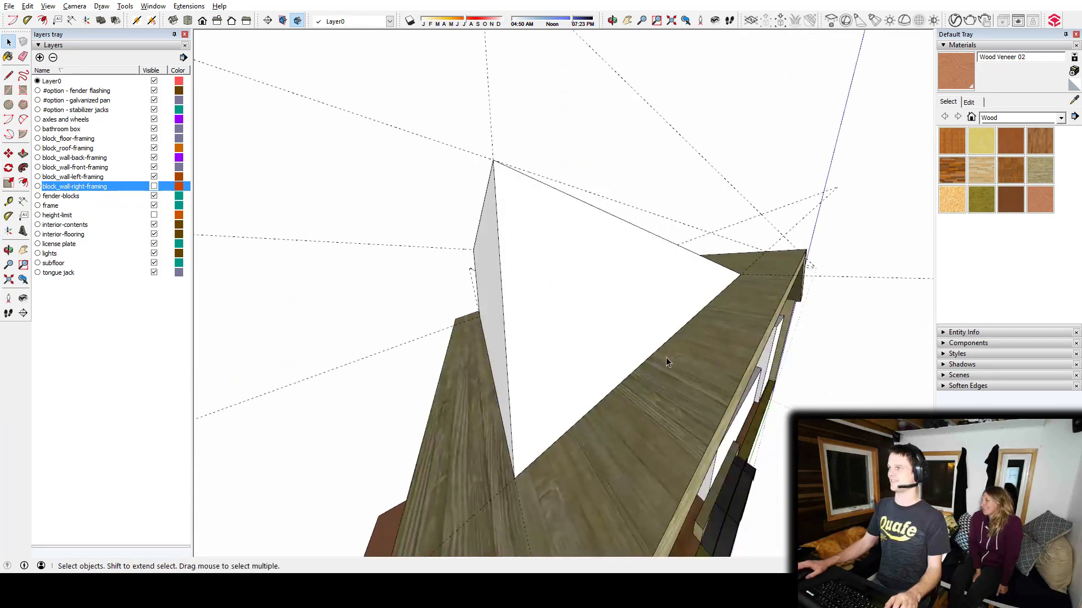
middle_click_drag(666, 361, 512, 314)
scroll(512, 313, "down", 5)
middle_click_drag(647, 331, 490, 299)
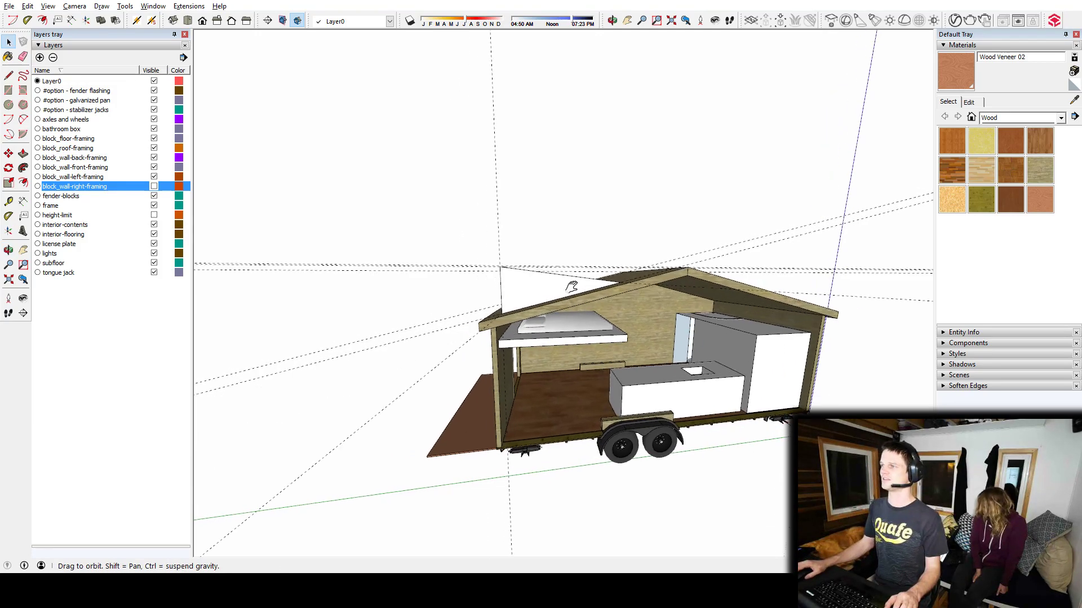
middle_click_drag(573, 282, 597, 337)
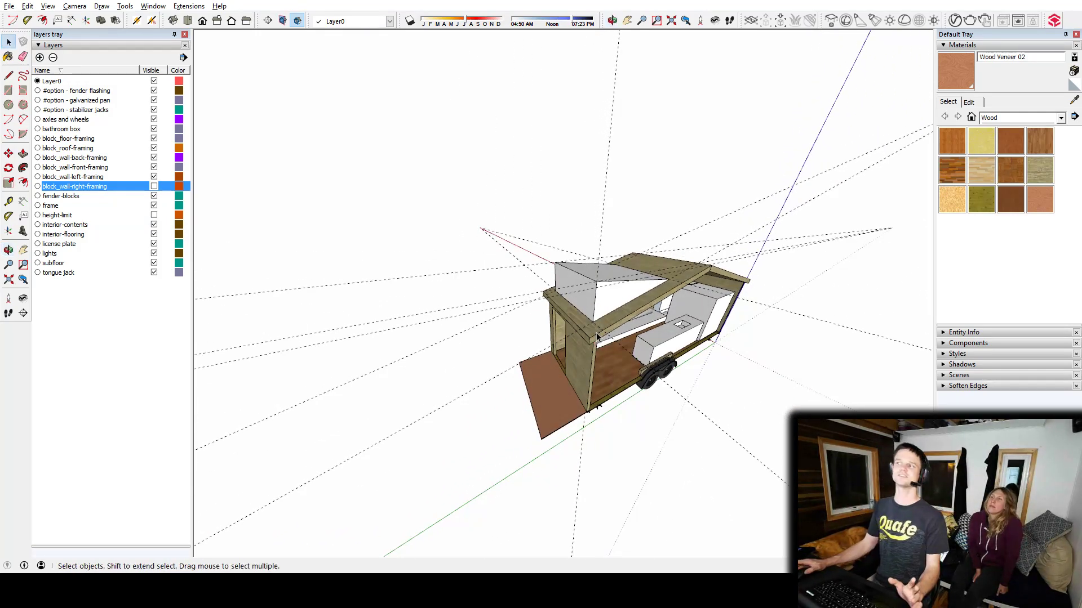
middle_click_drag(621, 299, 587, 328)
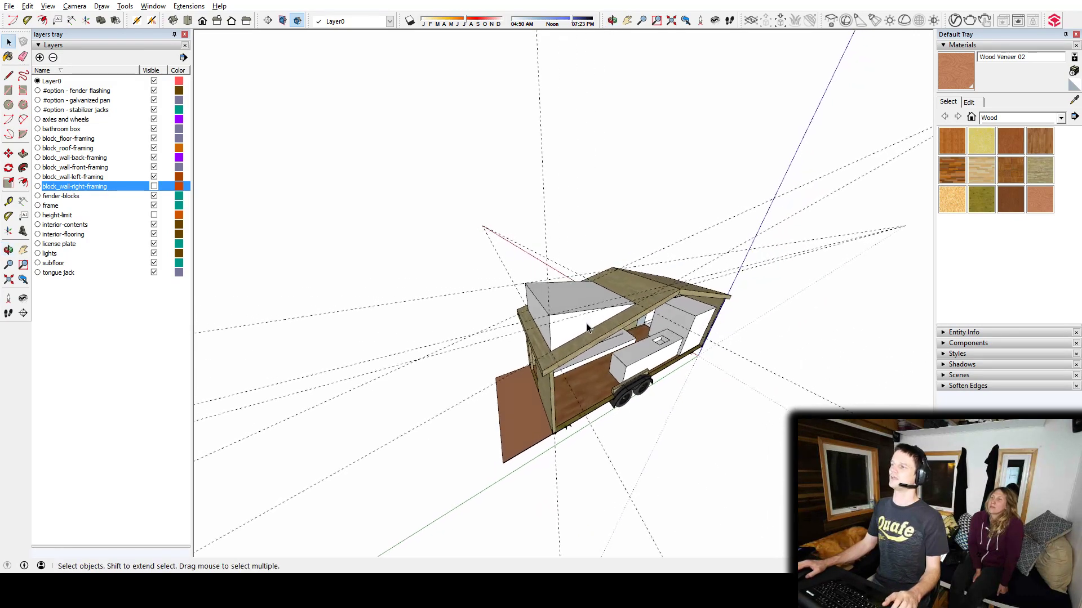
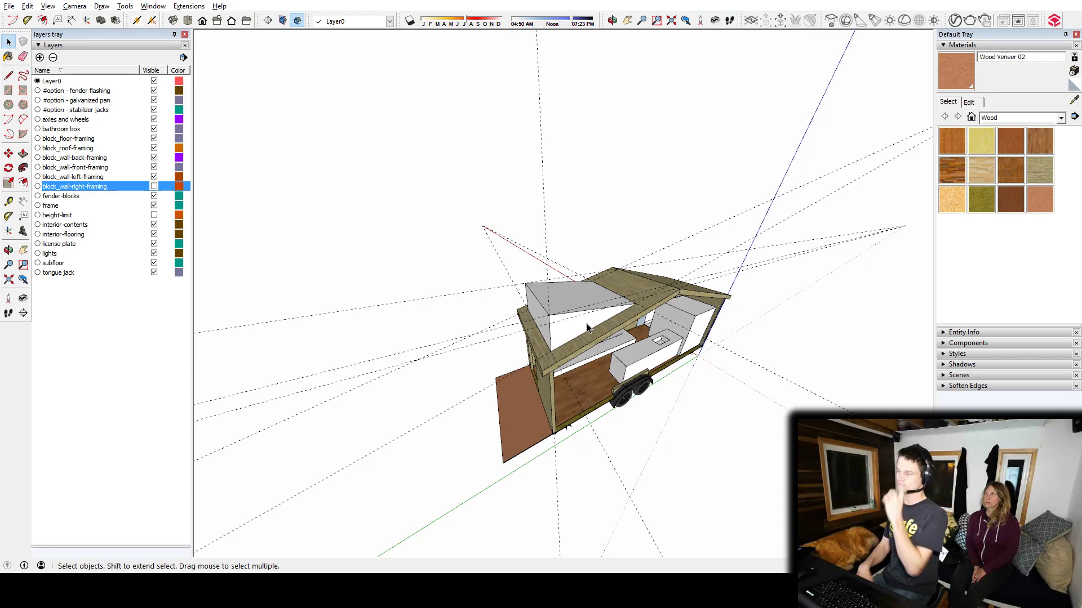
middle_click_drag(586, 328, 593, 417)
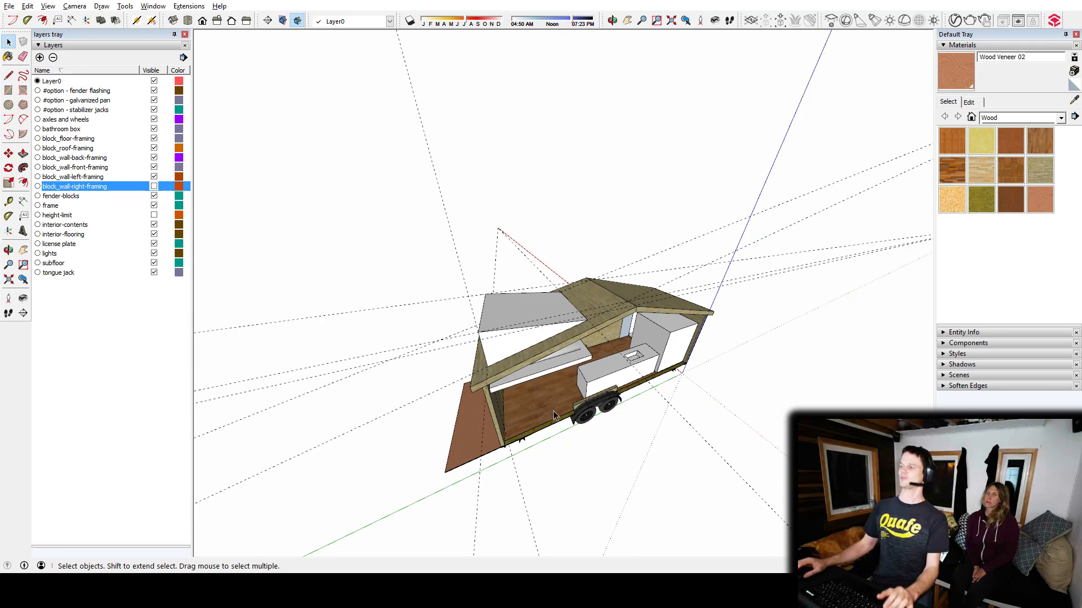
scroll(538, 361, "up", 1)
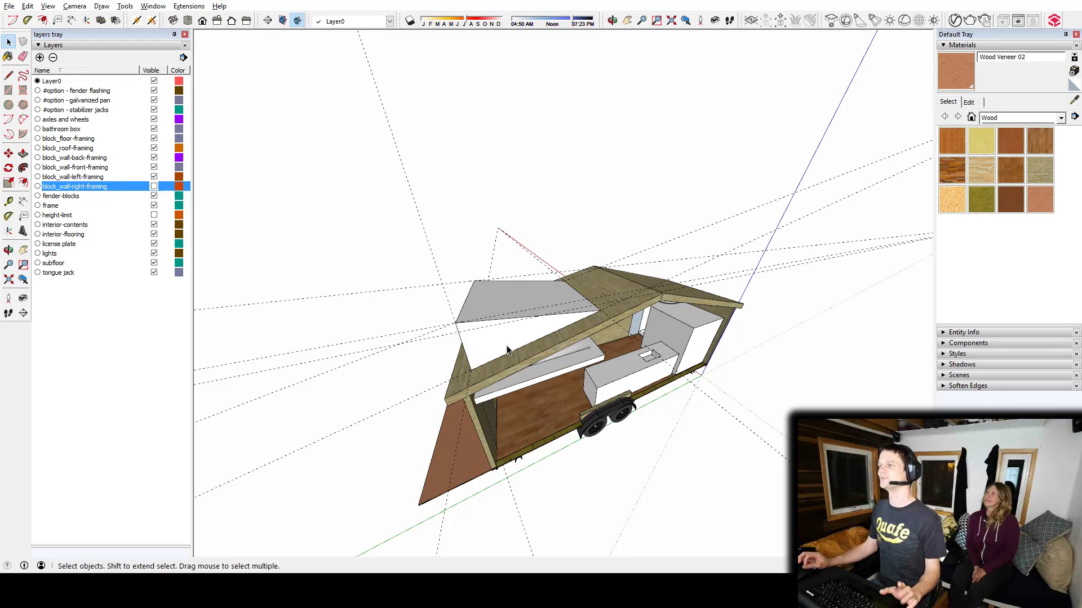
middle_click_drag(506, 383, 455, 414)
middle_click_drag(596, 339, 485, 242)
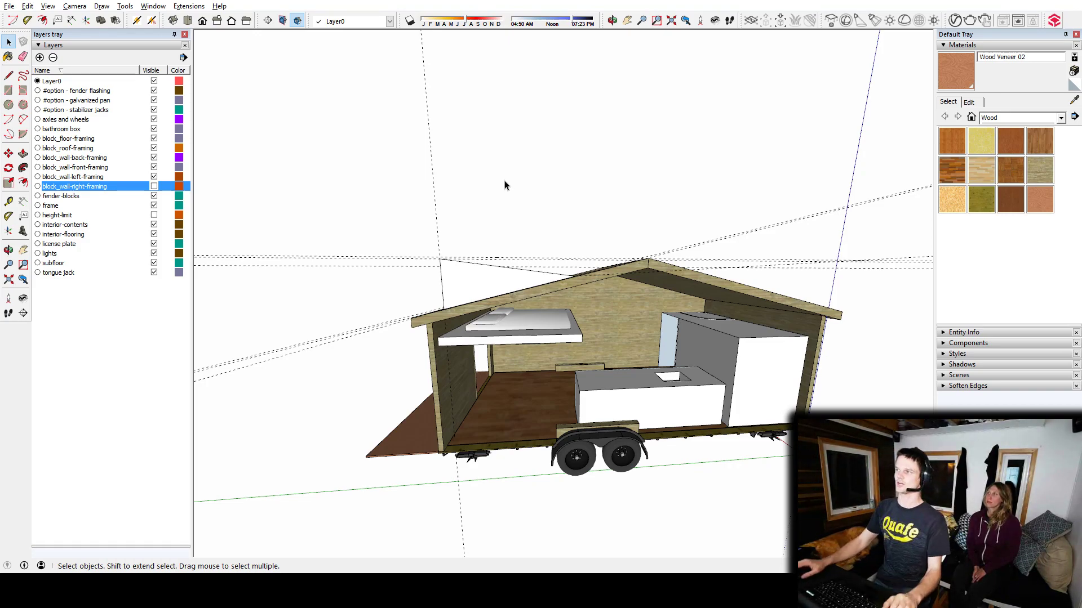
middle_click_drag(484, 297, 592, 332)
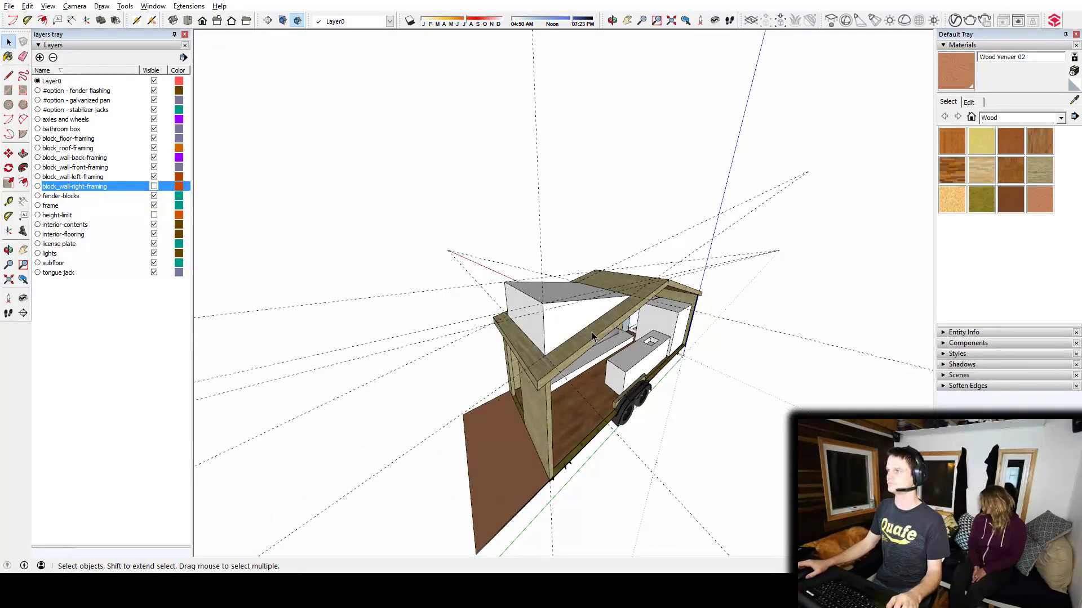
scroll(591, 332, "up", 3)
mouse_move(511, 304)
middle_mouse_down()
mouse_move(582, 304)
mouse_move(766, 341)
middle_mouse_up()
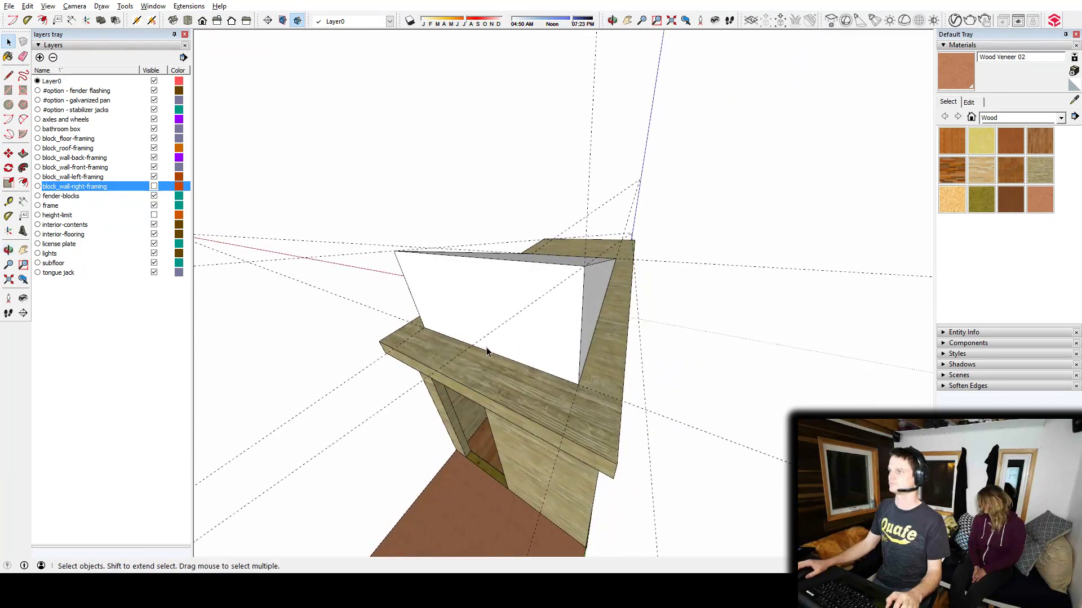
mouse_move(485, 350)
middle_mouse_down()
mouse_move(729, 282)
mouse_move(462, 300)
mouse_move(541, 304)
mouse_move(376, 211)
mouse_move(492, 268)
mouse_move(553, 283)
mouse_move(463, 309)
mouse_move(505, 306)
middle_mouse_up()
scroll(462, 301, "down", 2)
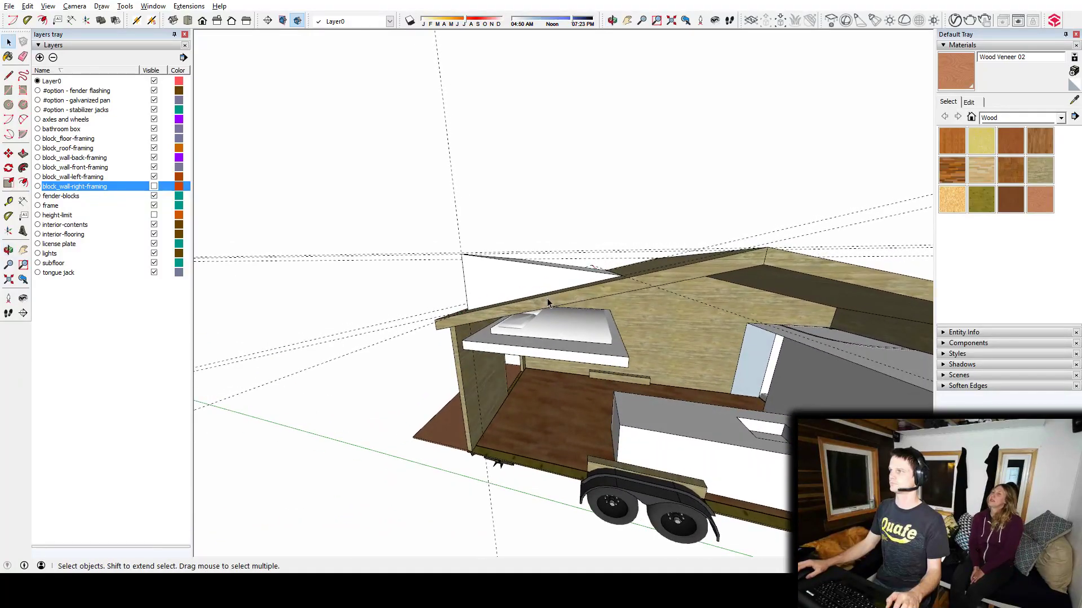
middle_click_drag(626, 278, 627, 336, "shift")
scroll(606, 292, "up", 2)
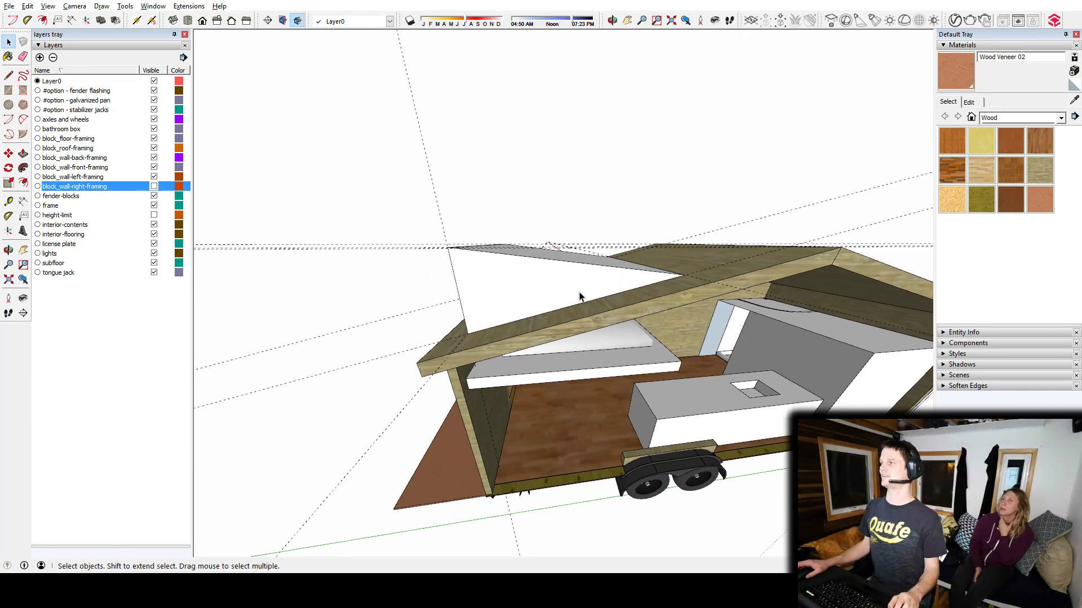
middle_click_drag(632, 275, 707, 344)
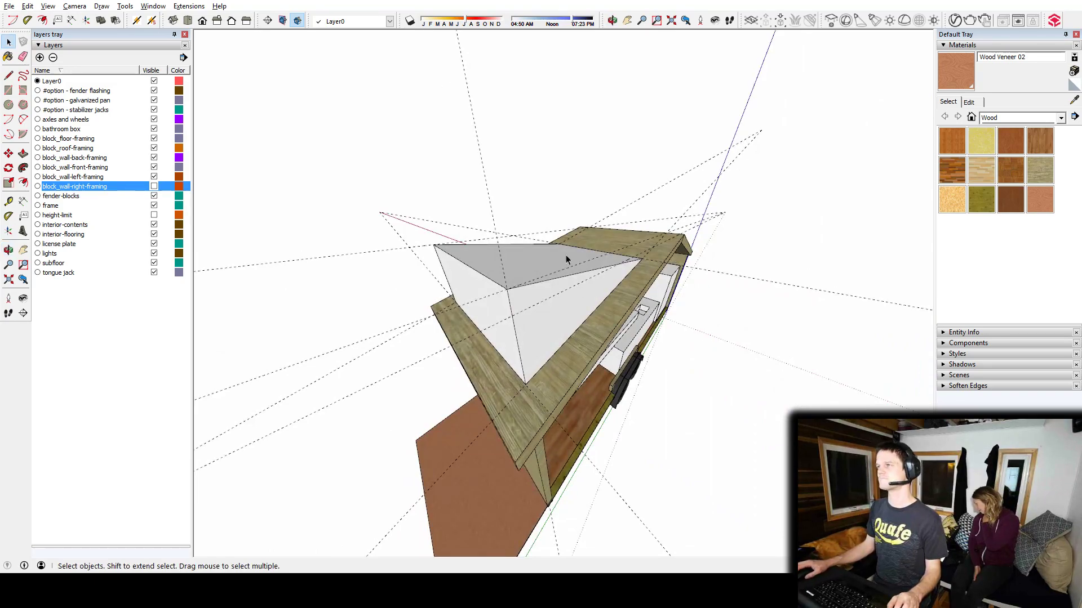
middle_click_drag(499, 271, 523, 330)
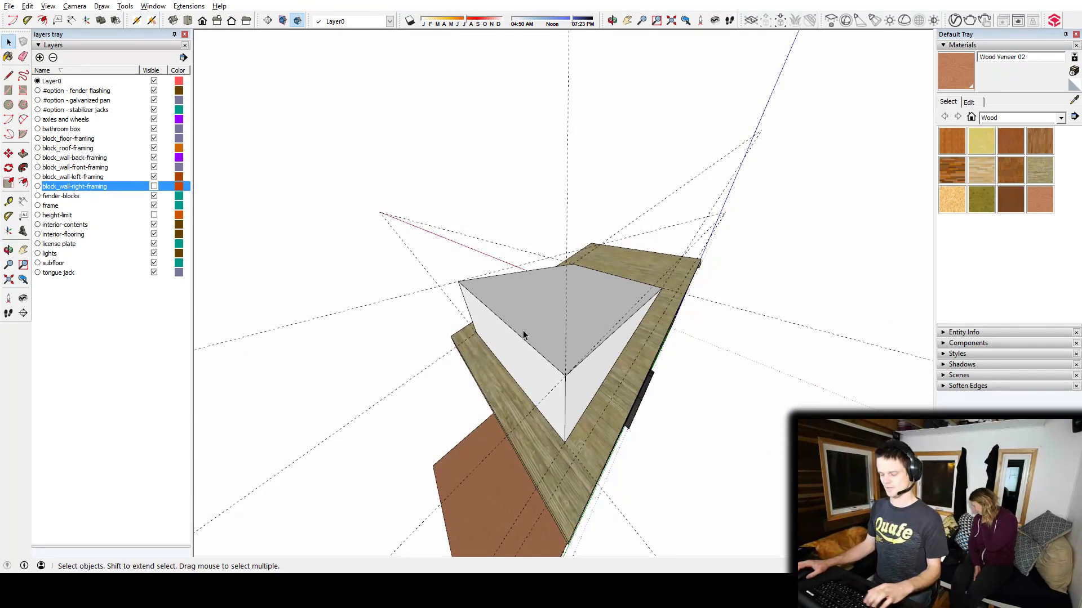
Draw a centre line across the dormer's top face, from the midpoint of its outer edge to its ridge-side edge
key("l")
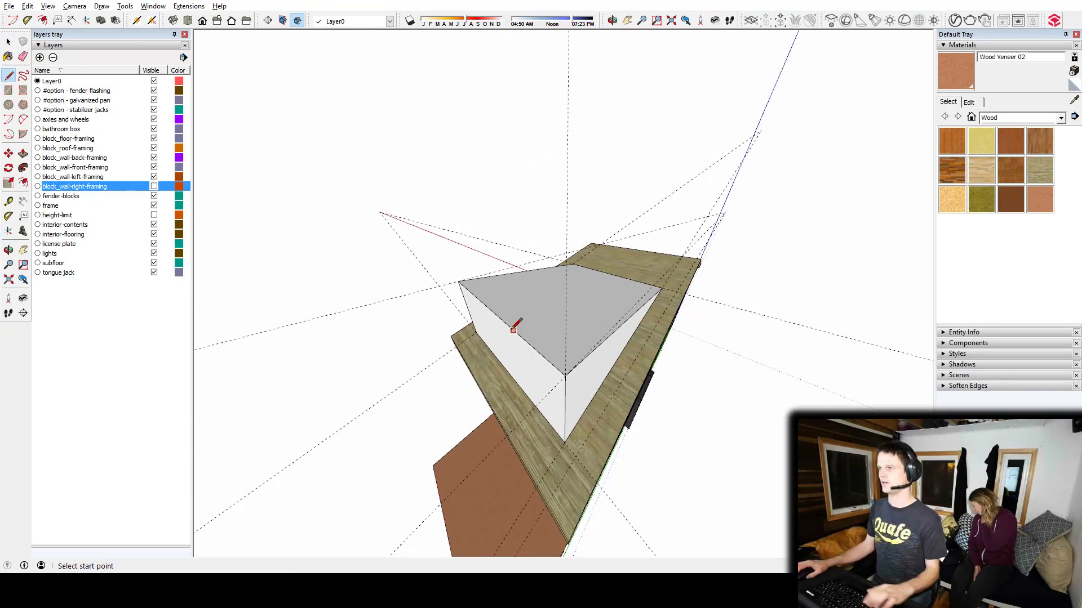
left_click(490, 309)
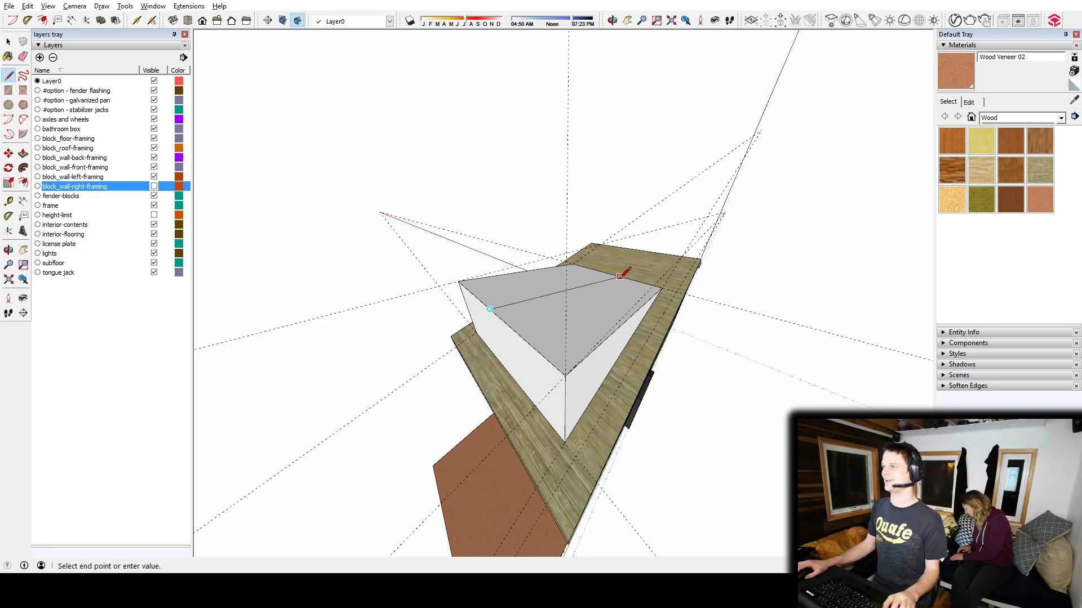
left_click(609, 274)
mouse_move(613, 307)
middle_mouse_down()
mouse_move(719, 316)
mouse_move(554, 340)
middle_mouse_up()
key("space")
left_click(549, 337)
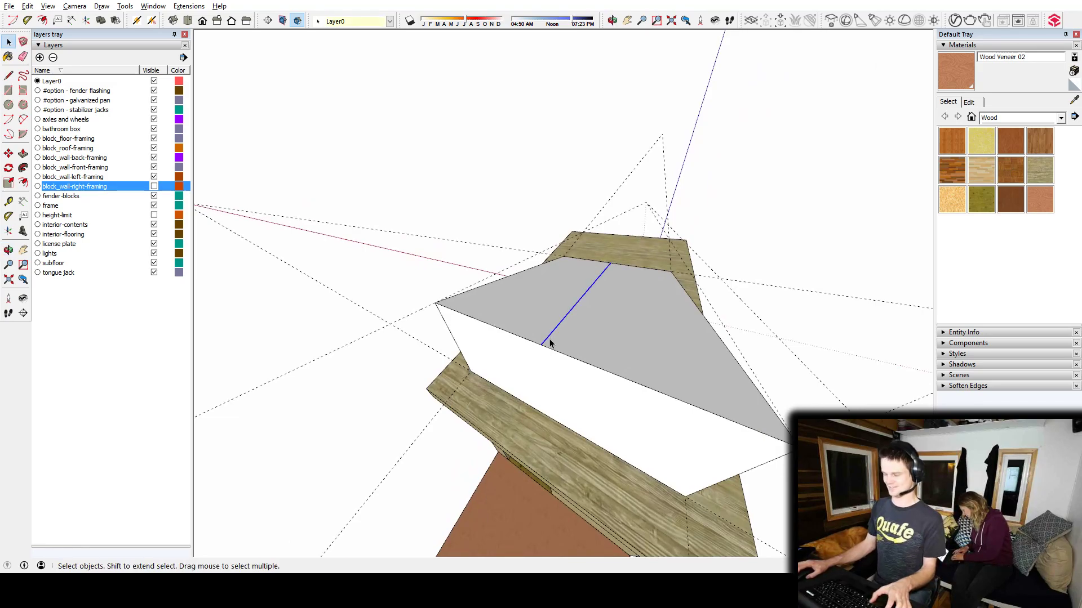
key("m")
middle_click_drag(661, 390, 507, 335)
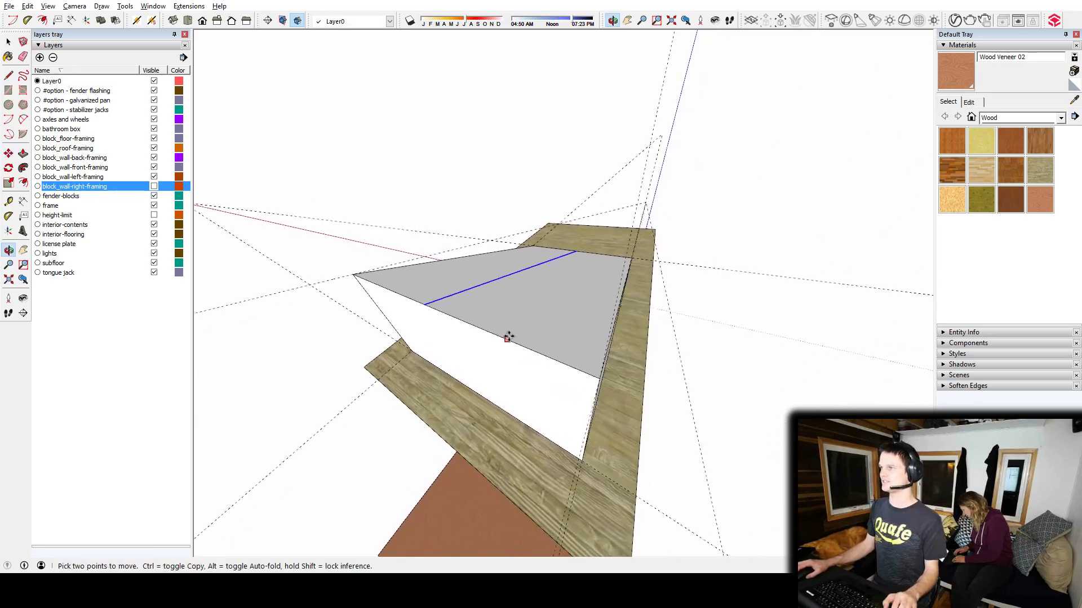
key("space")
Try to rotate the right half of the dormer's outer top edge about the edge midpoint
middle_click_drag(584, 345, 568, 324)
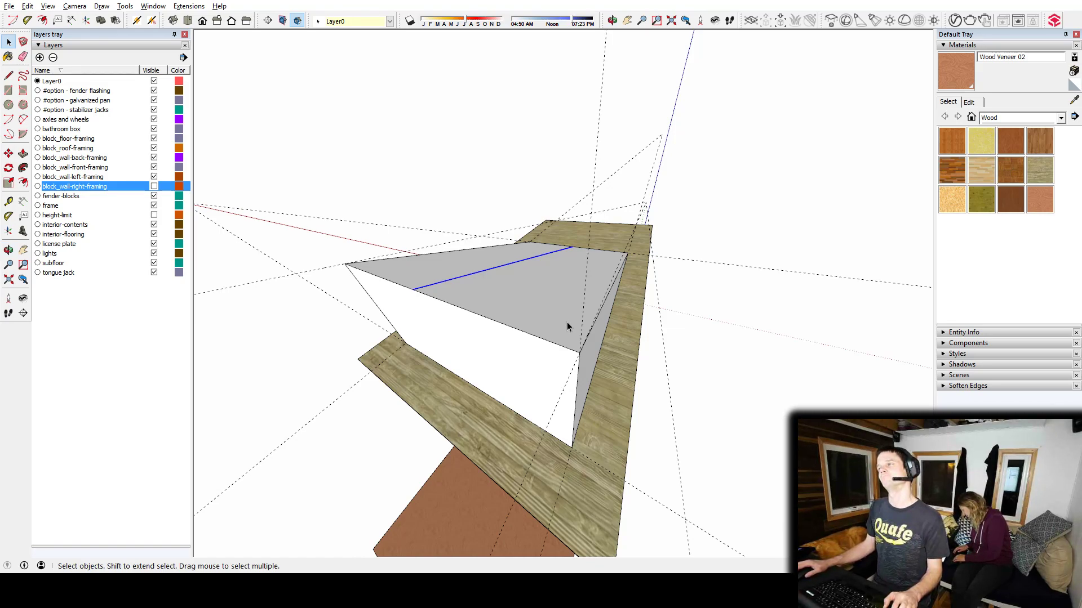
middle_click_drag(519, 361, 611, 301)
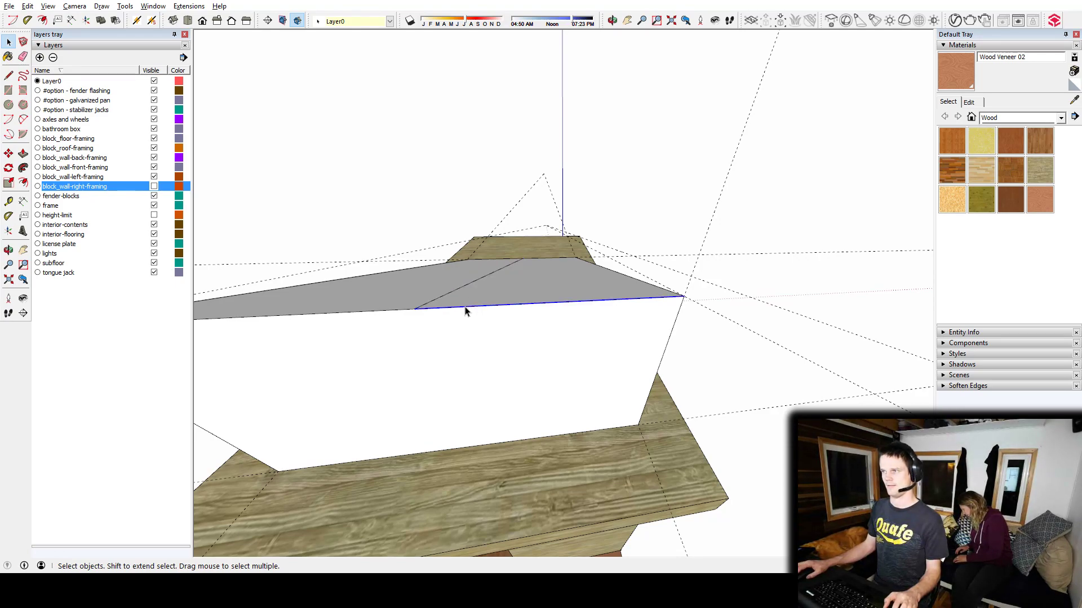
key("q")
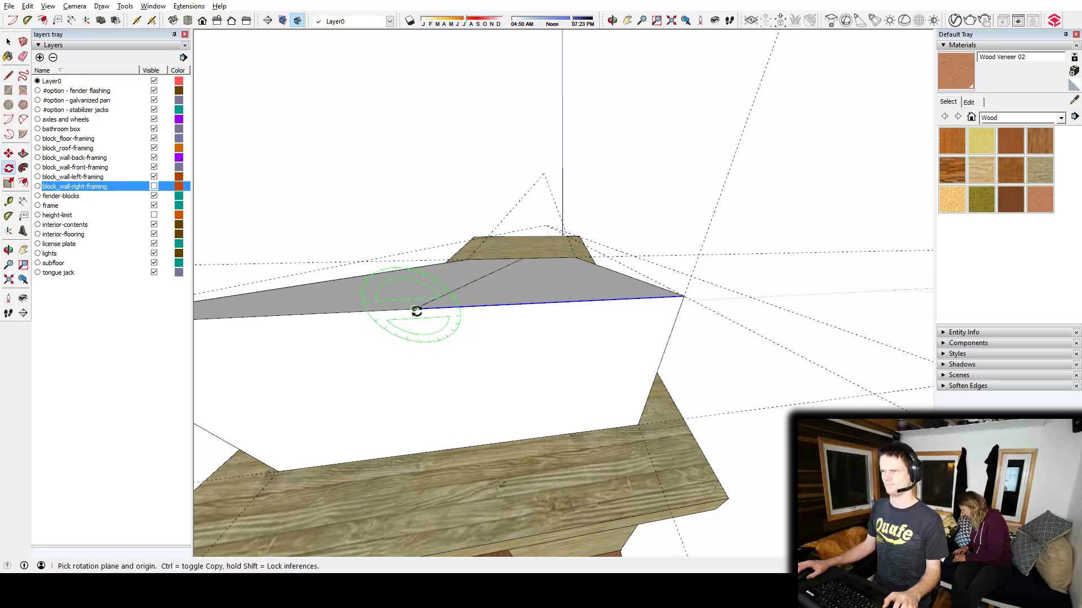
left_click(415, 309)
left_click(680, 296)
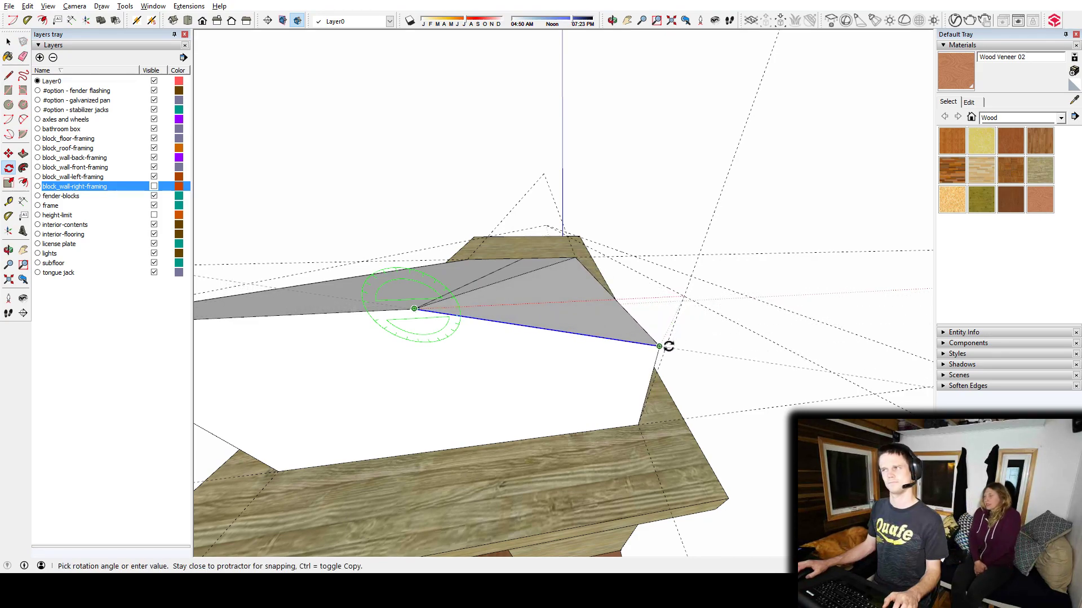
key("Escape")
Try to rotate only the right half of the dormer's top face downward about the outer edge's midpoint
key("space")
left_click(513, 290)
key("q")
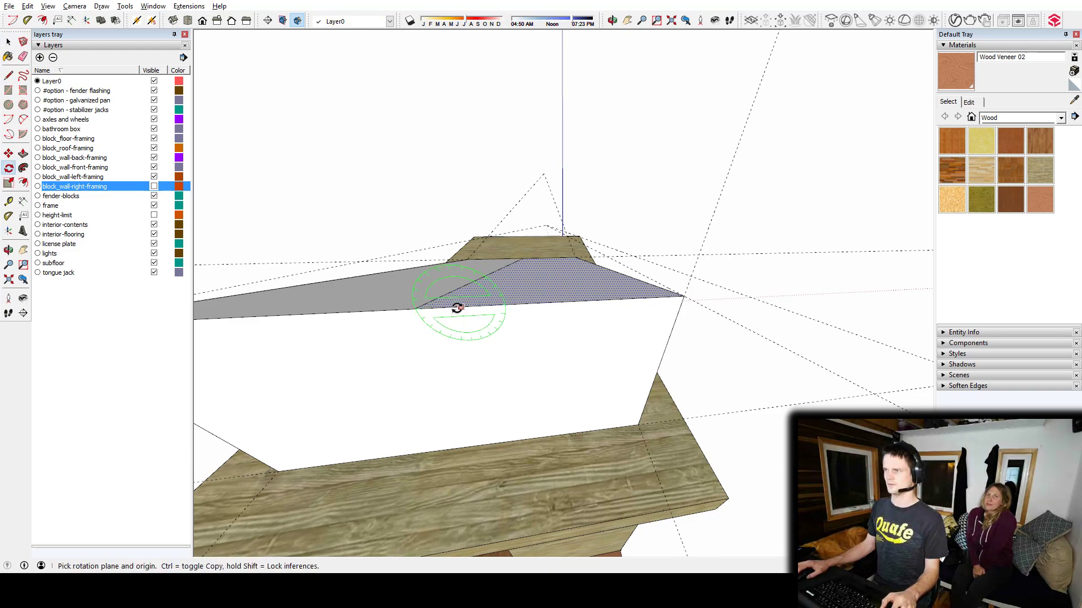
left_click(415, 308)
left_click(681, 296)
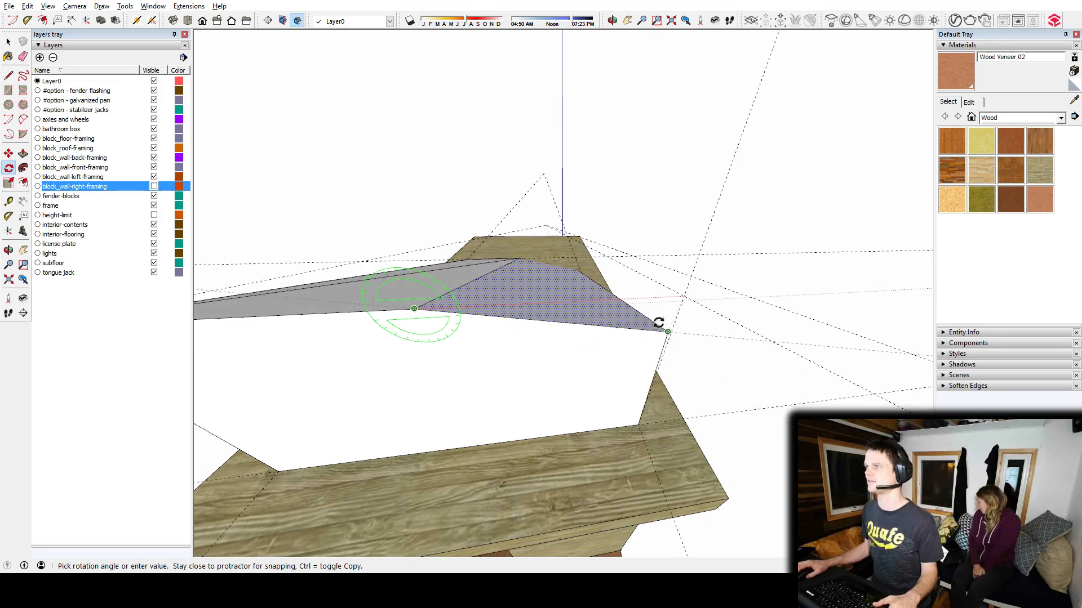
left_click(667, 309)
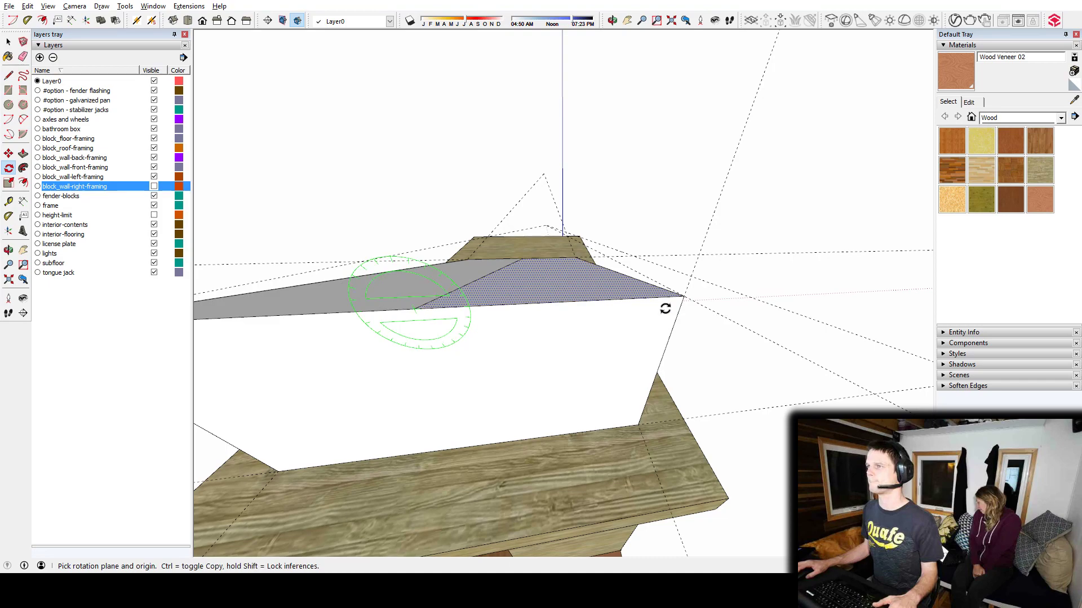
Try to rotate the right half of the dormer's top face together with its bounding edges about the outer-edge midpoint
key("space")
triple_click(533, 274)
left_click(533, 285)
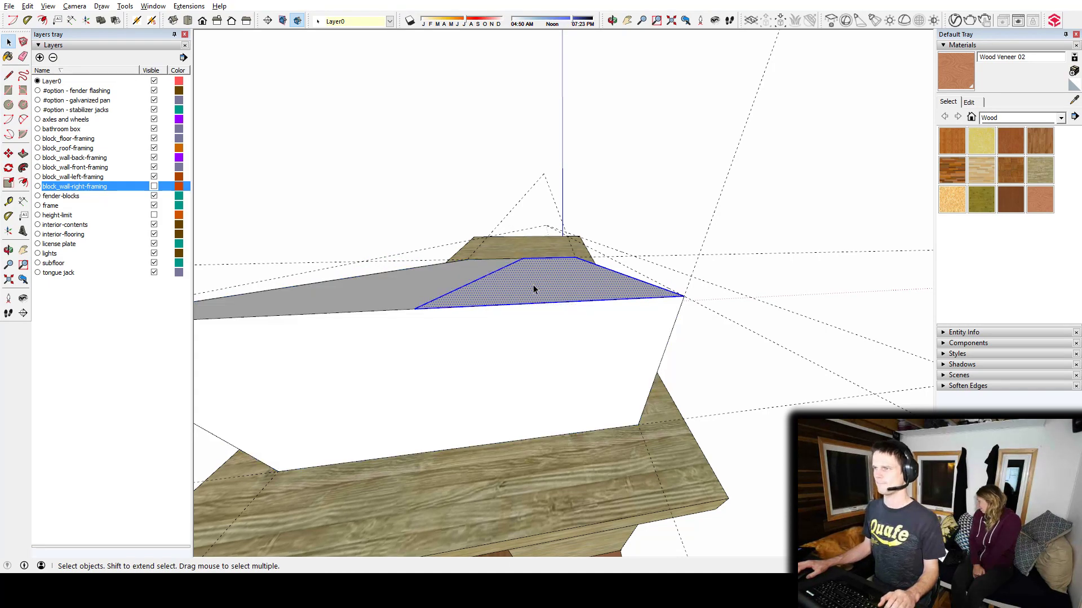
key("q")
left_click(412, 309)
left_click(683, 296)
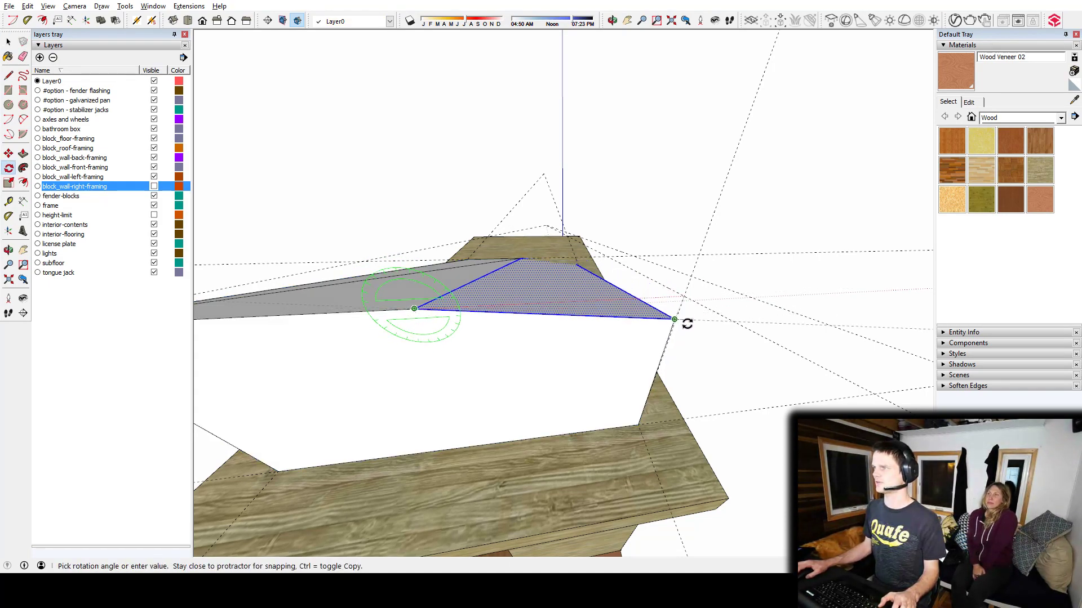
middle_click_drag(654, 357, 761, 394)
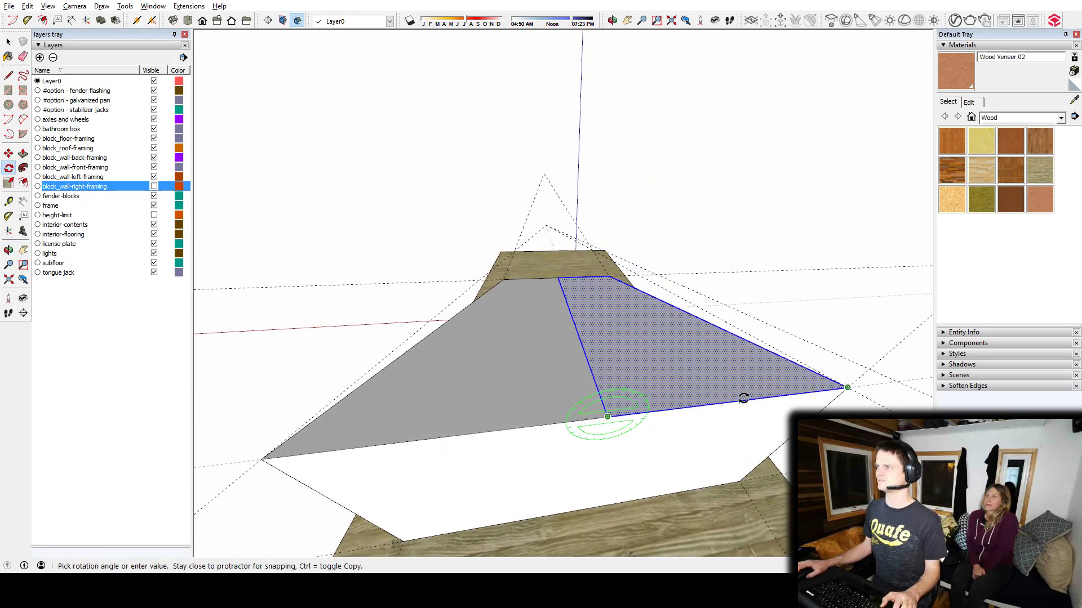
key("Escape")
Try deleting the dormer's connected geometry except both top faces and the centre line, and undo the deletion
middle_click_drag(701, 381, 450, 372)
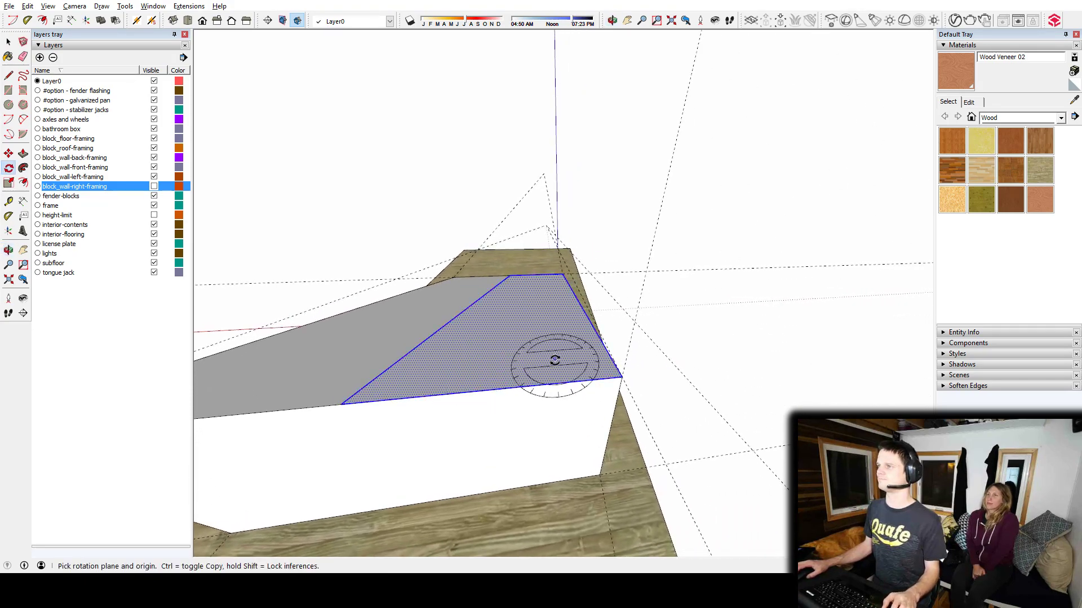
middle_click_drag(556, 360, 291, 350)
key("space")
middle_click_drag(515, 366, 556, 377)
left_click(560, 380)
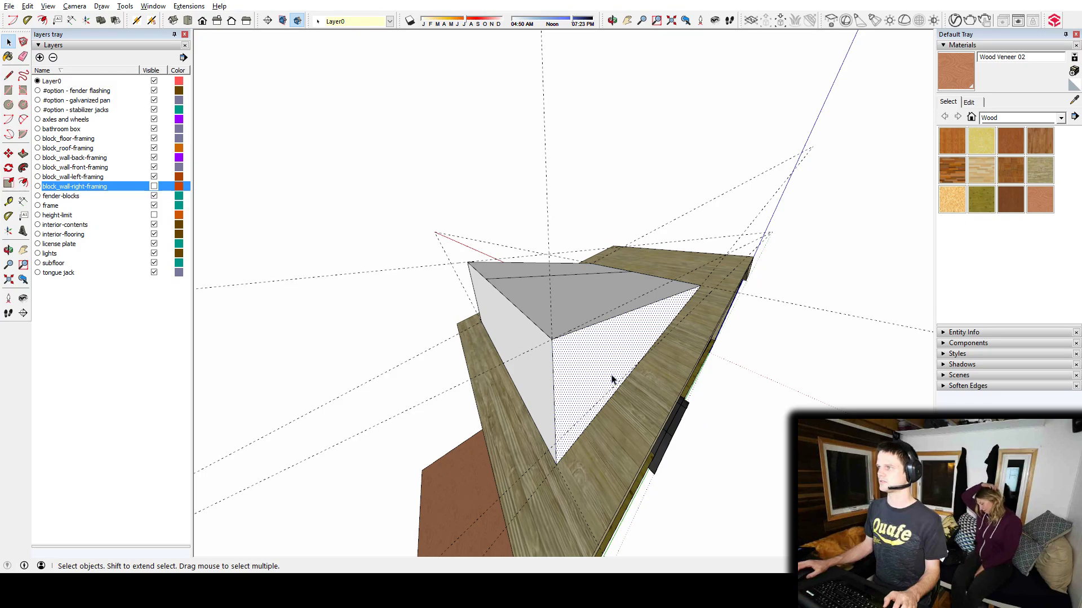
triple_click(585, 374)
middle_click_drag(586, 375, 586, 353)
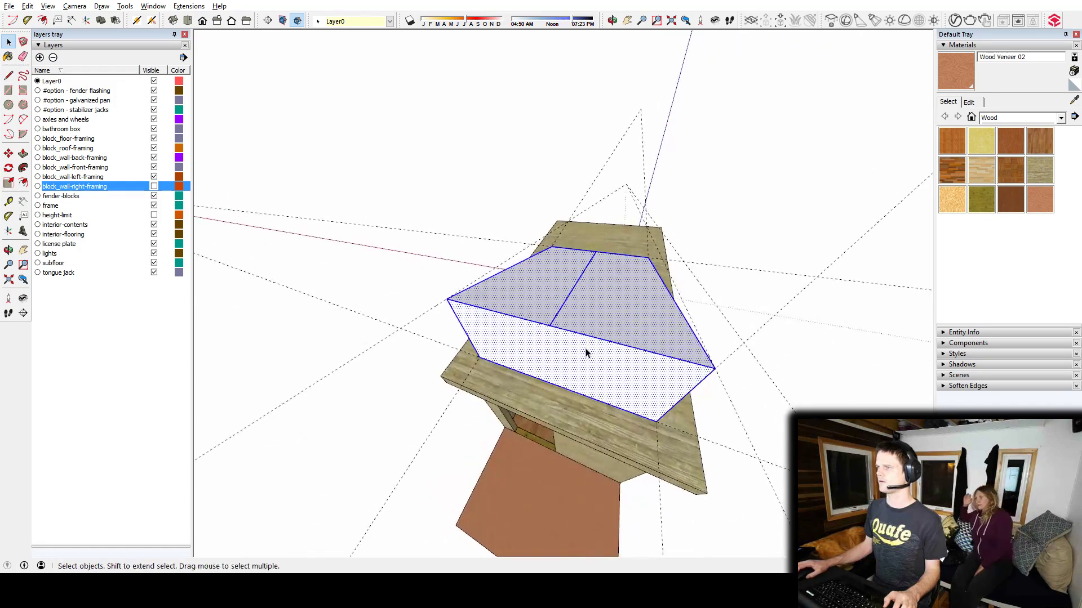
left_click(567, 325, "shift")
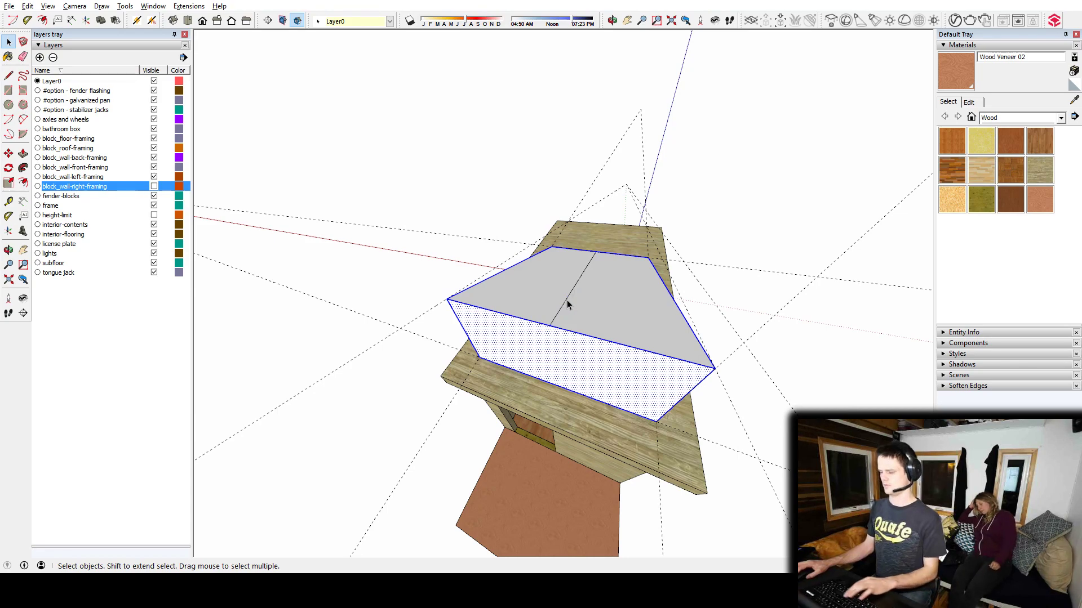
key("Delete")
key("ctrl+z")
Delete the dormer's front face, both triangular side faces and the underside face, leaving only the split top
middle_click_drag(618, 380, 535, 381)
left_click(538, 381)
key("Delete")
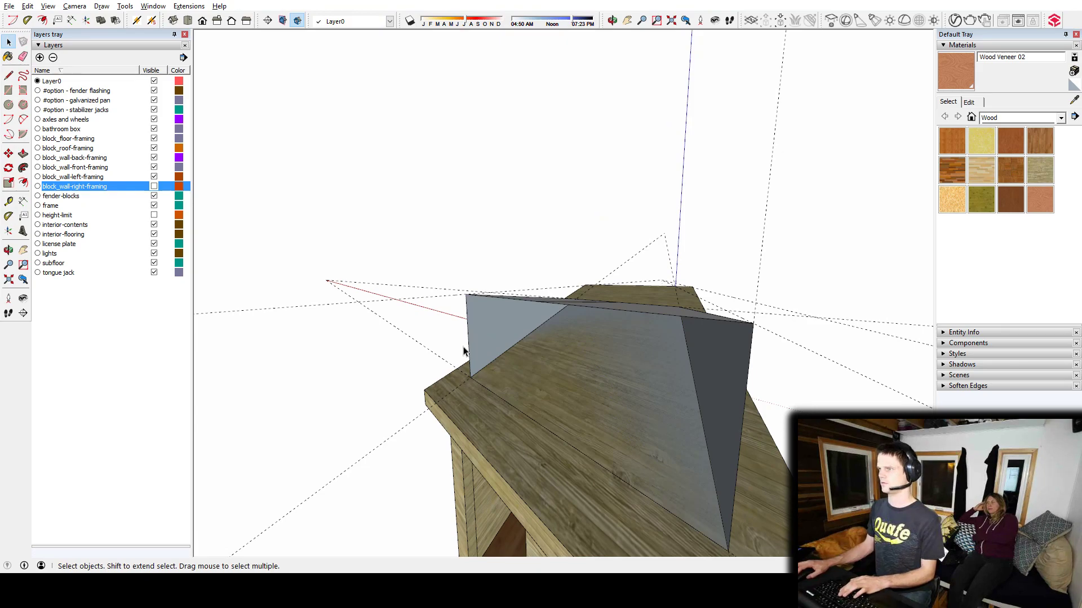
left_click(474, 335)
key("Delete")
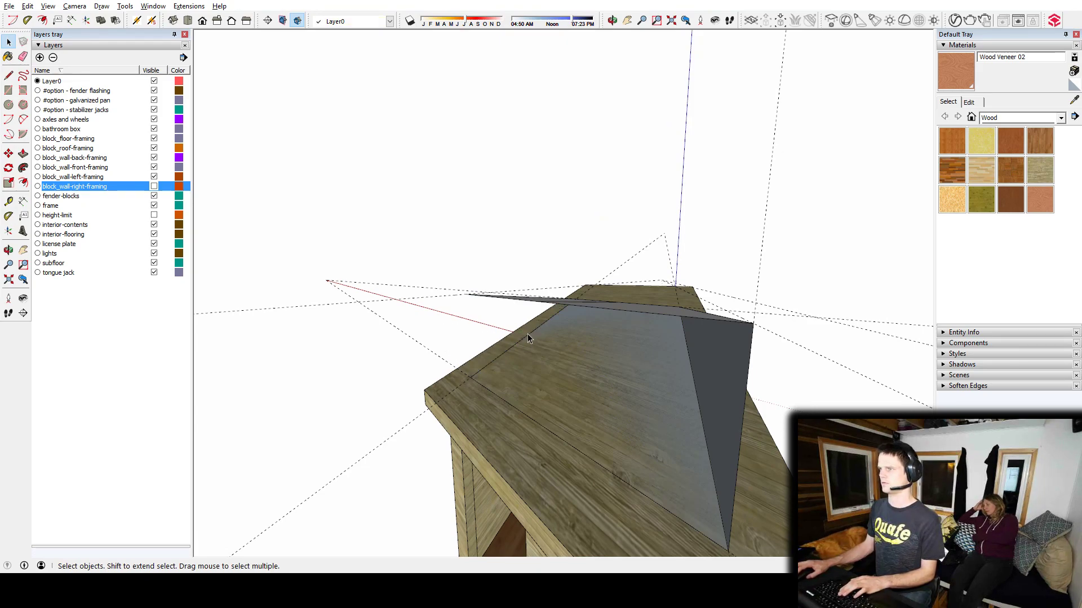
left_click(548, 351)
key("Delete")
key("ctrl+z")
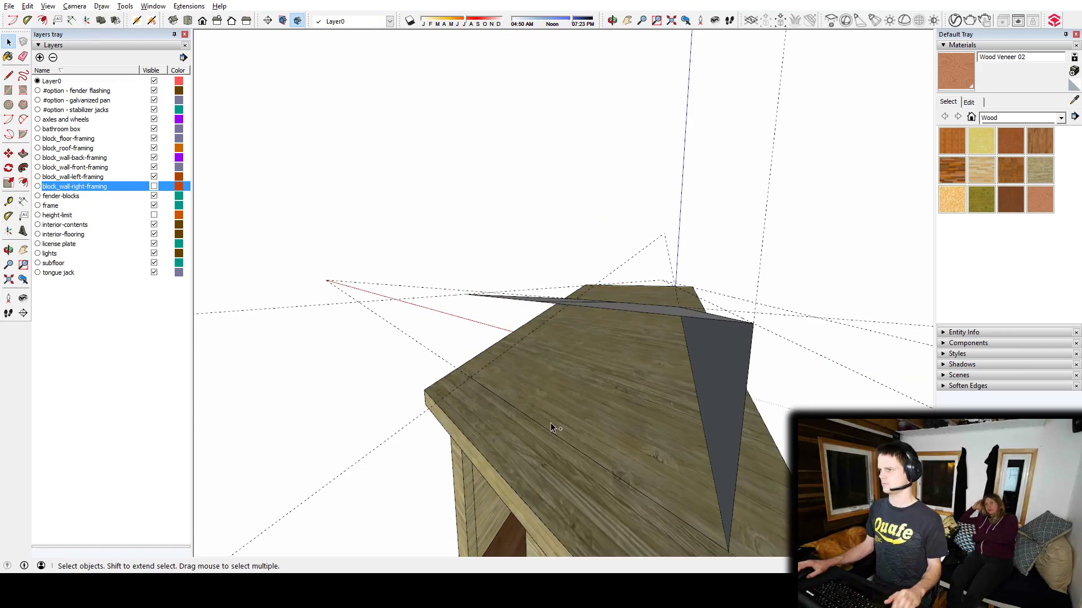
left_click(551, 431)
left_click(711, 403)
key("Delete")
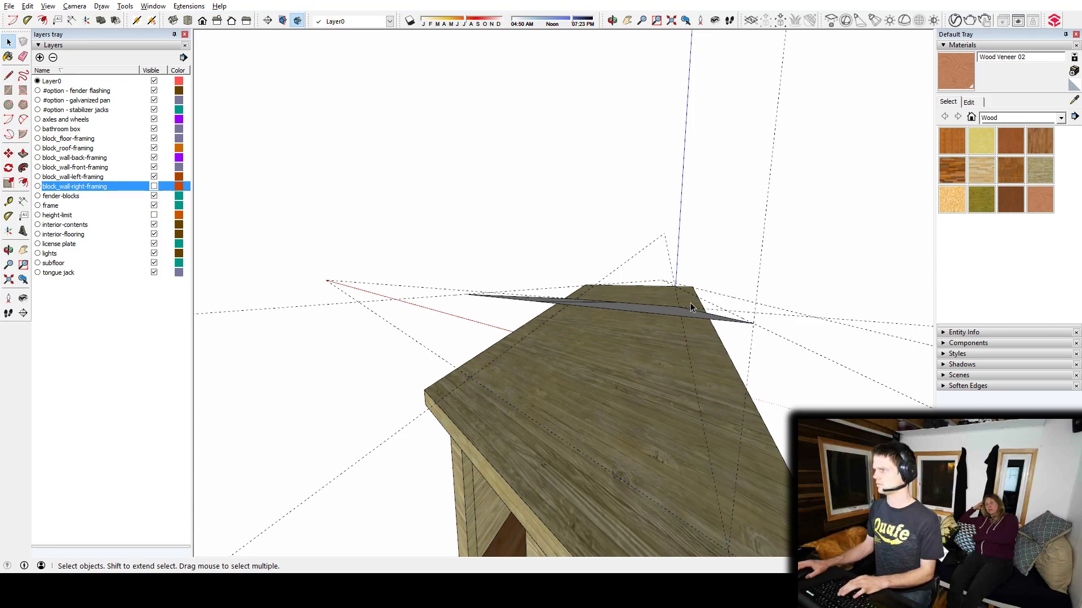
middle_click_drag(692, 307, 701, 337)
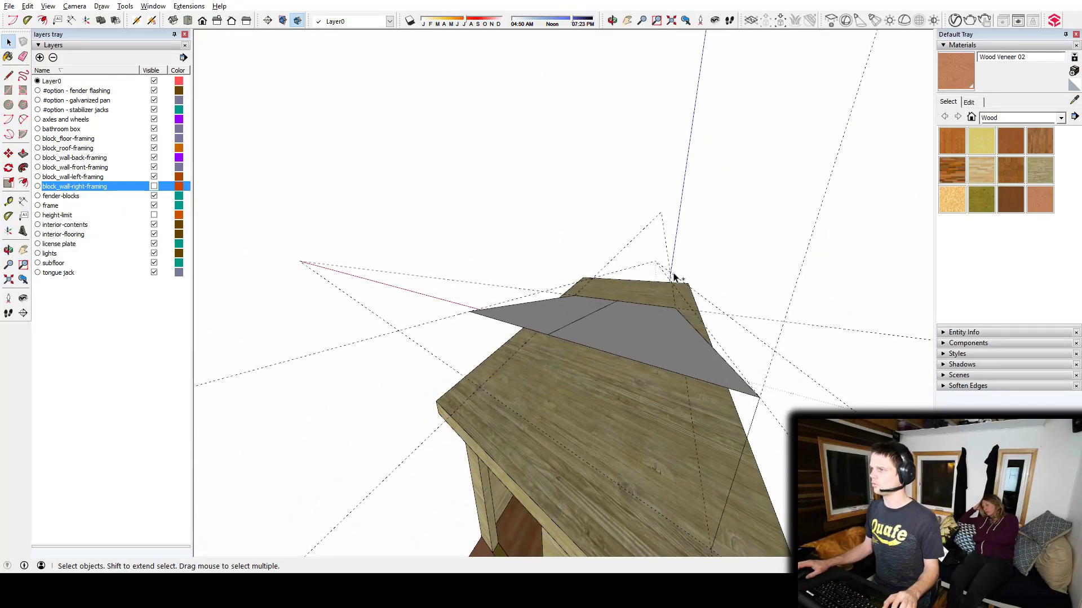
Undo the deletions of the dormer's front, side and underside faces
key("ctrl+z")
key("ctrl+z")
key("ctrl+z")
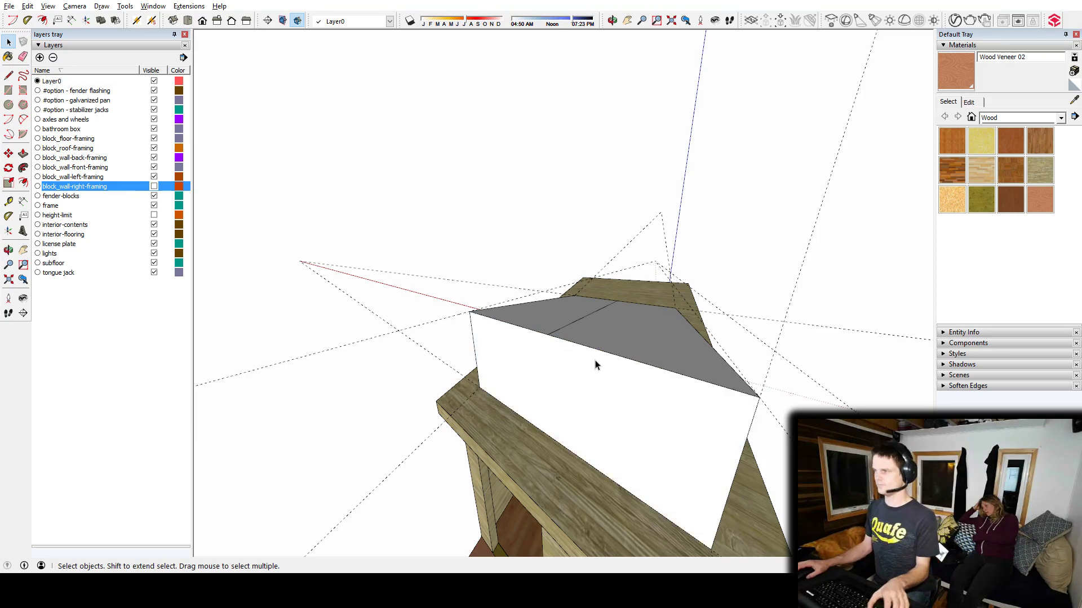
Select the right half of the dormer's top with its edges and start measuring from the centre line's outer end
middle_click_drag(632, 336, 454, 360)
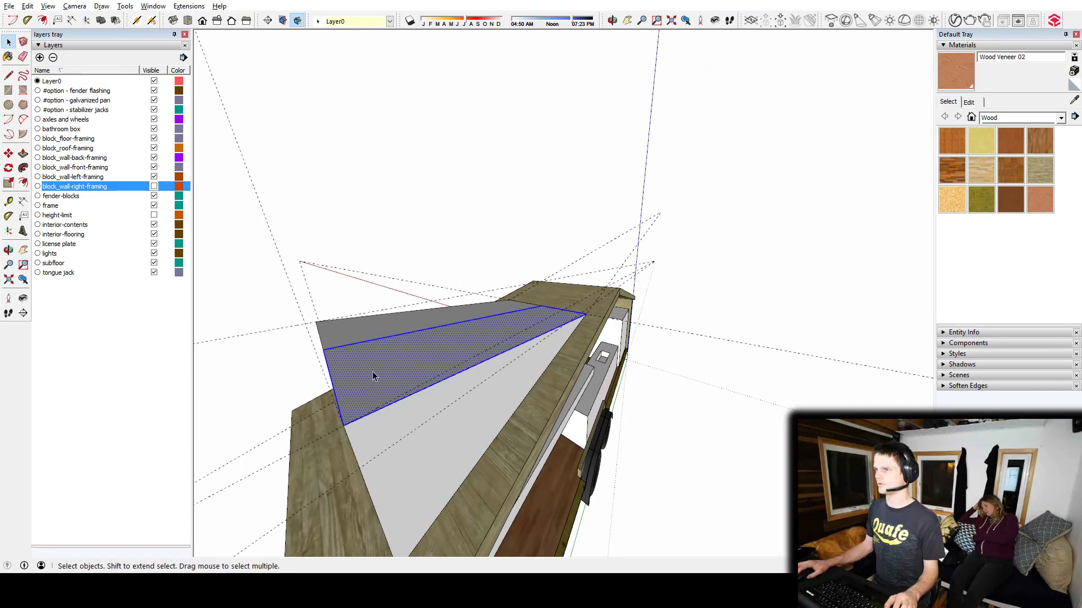
middle_click_drag(373, 377, 501, 383)
key("q")
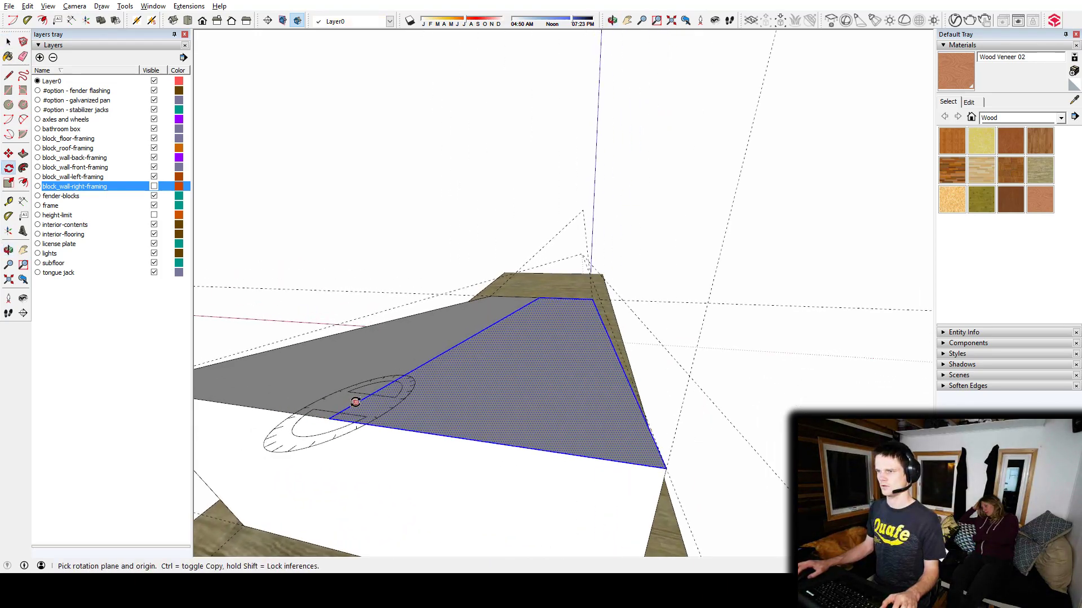
middle_click_drag(330, 420, 563, 315)
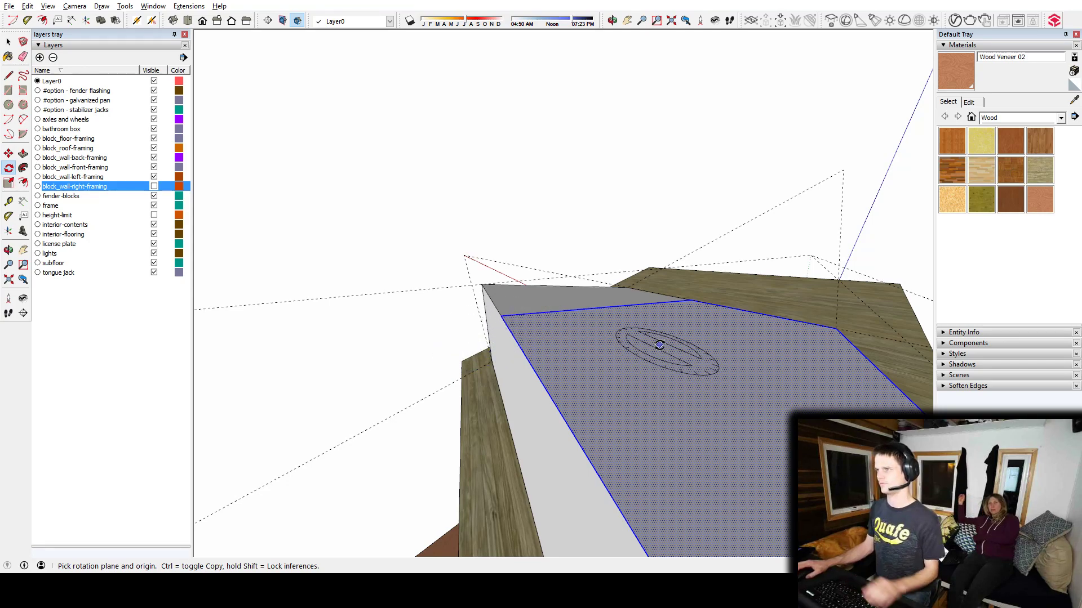
middle_click_drag(664, 345, 574, 363)
scroll(567, 352, "down", 2)
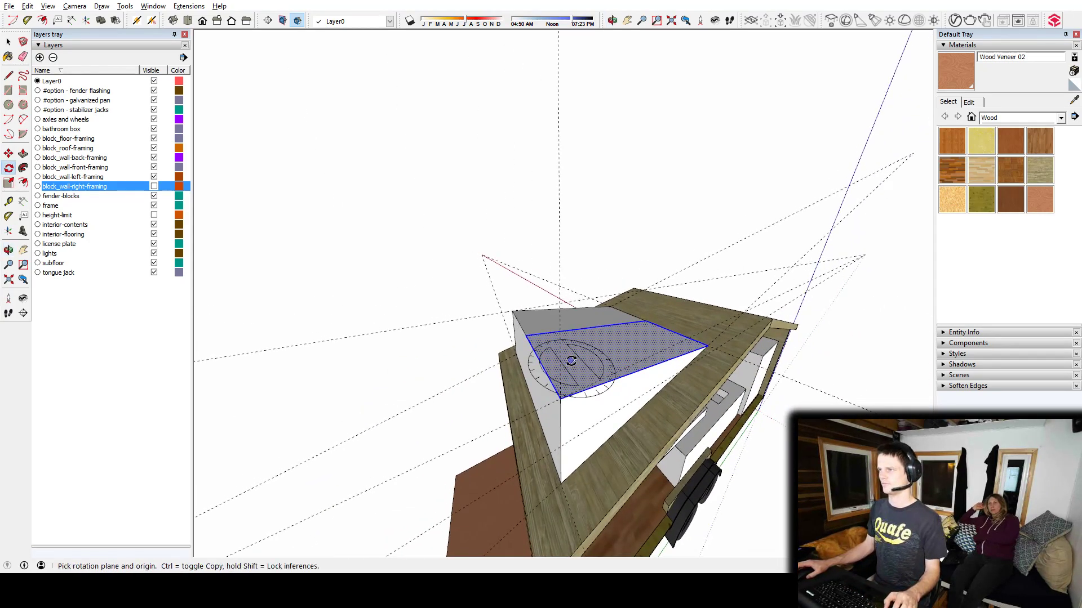
scroll(571, 361, "up", 3)
key("t")
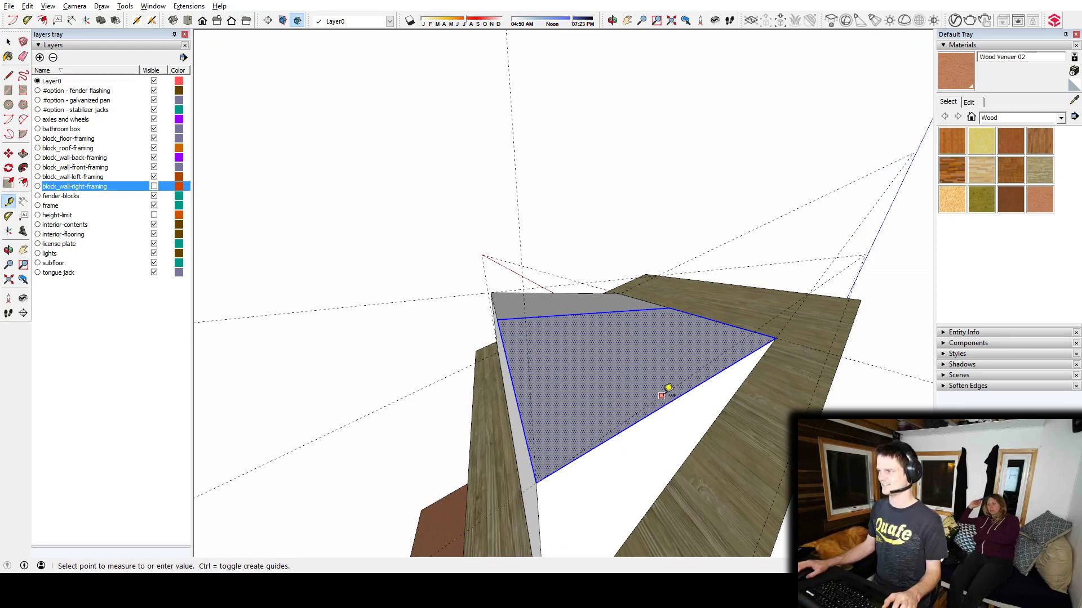
left_click(496, 320)
middle_click_drag(515, 325, 614, 385)
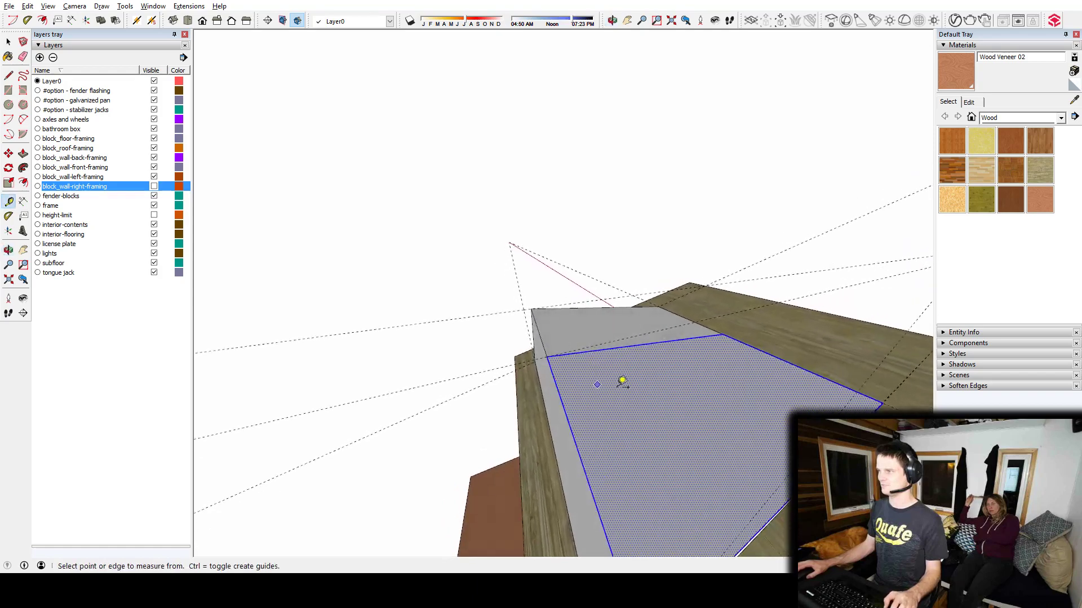
Try to rotate the selected top half about the centre line's outer endpoint in the plane perpendicular to the red axis
key("space")
key("q")
scroll(605, 406, "up", 1)
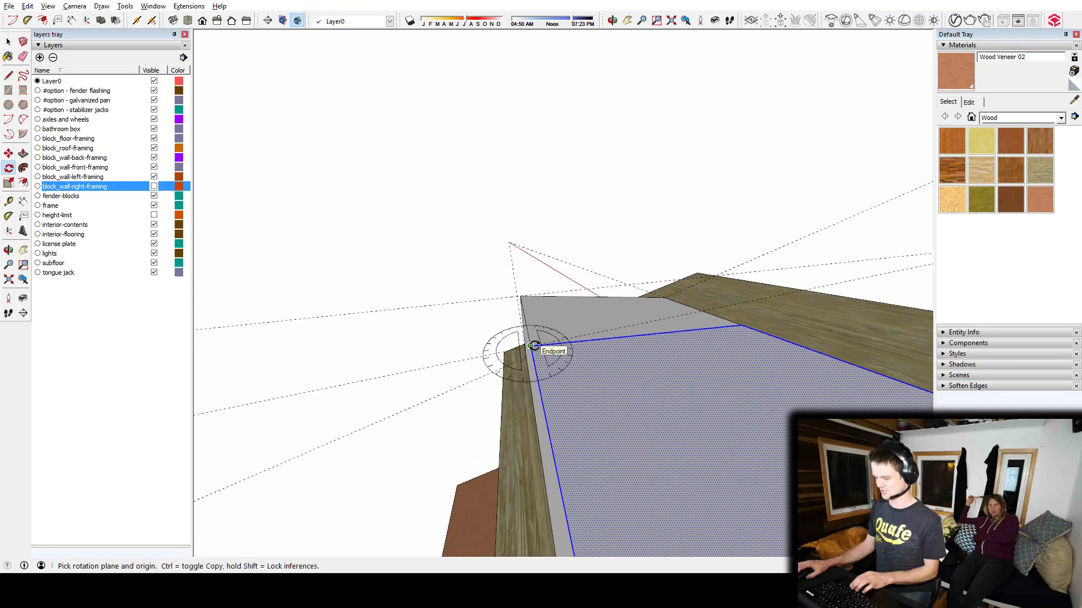
left_click(530, 346)
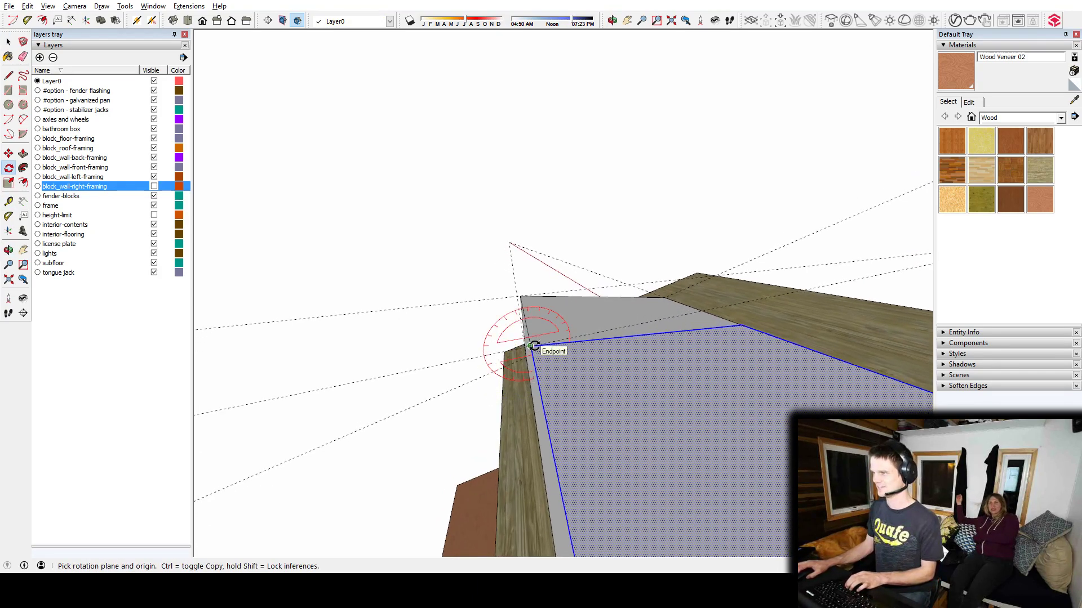
left_click(681, 333)
left_click(666, 335)
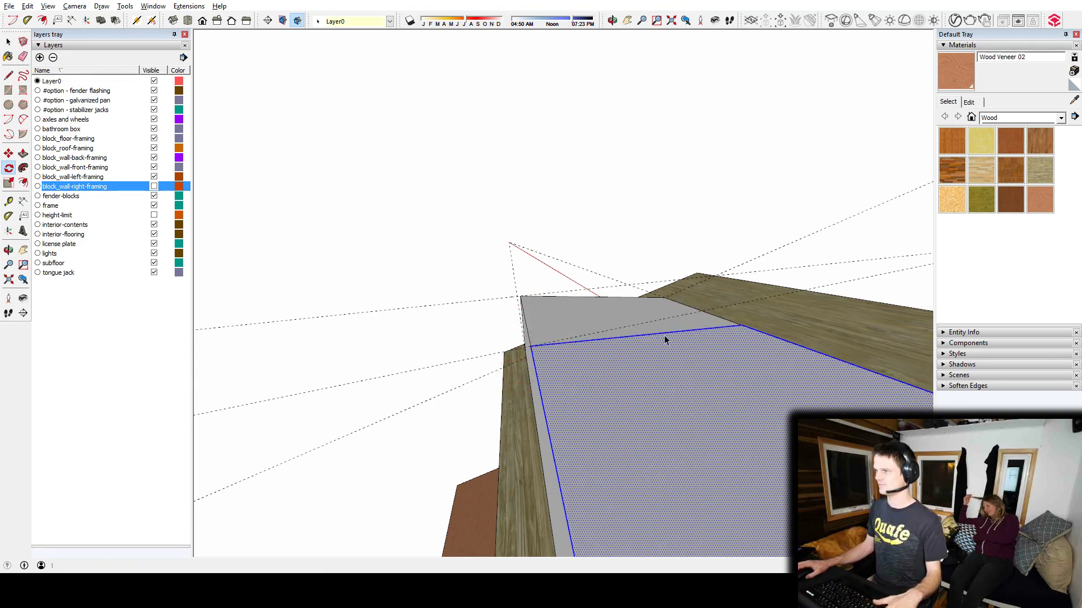
Try to rotate the whole connected dormer about the centre line's outer endpoint, using the centre line as the baseline
key("space")
key("q")
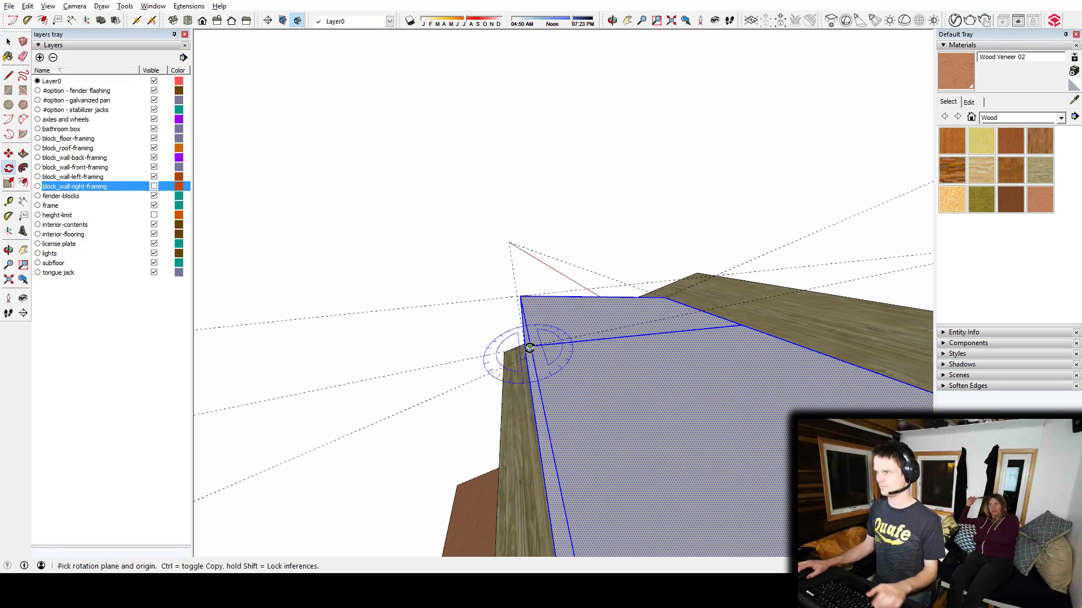
left_click(530, 345)
left_click(675, 332)
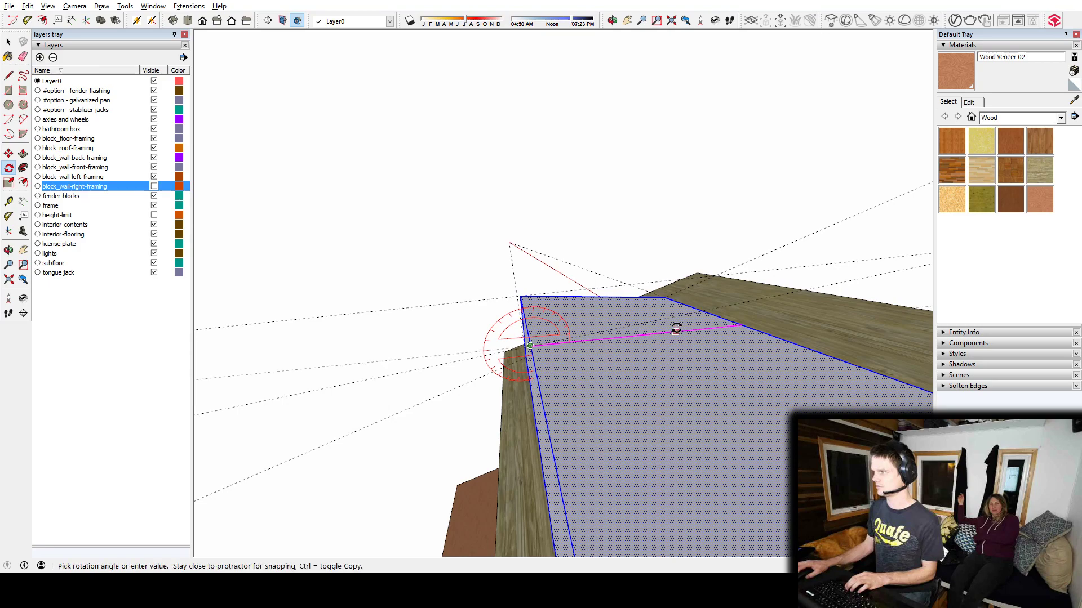
key("Escape")
middle_click_drag(538, 394, 821, 384)
key("space")
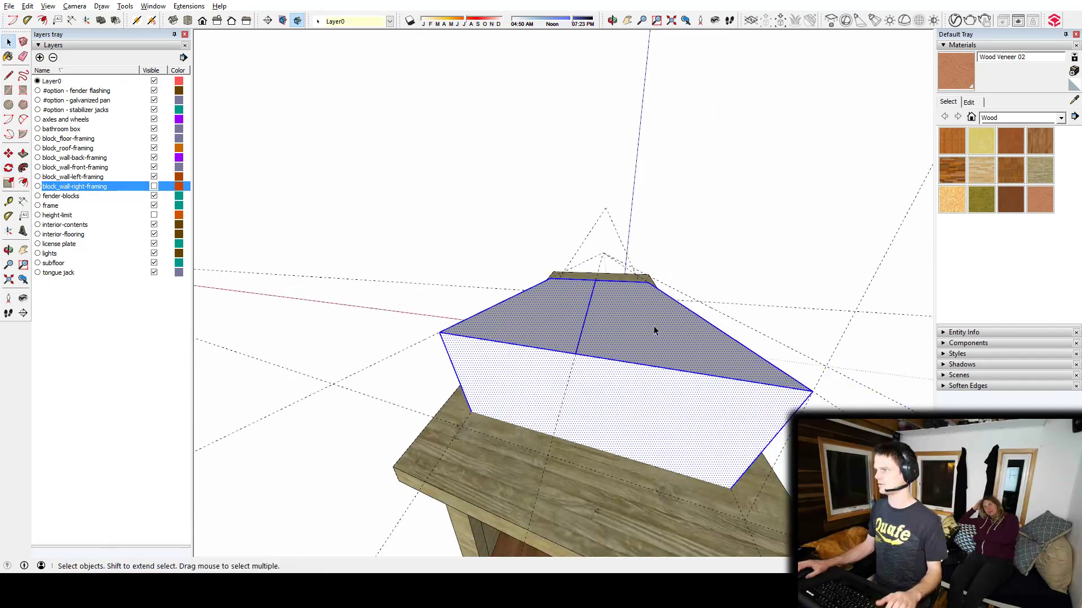
left_click(654, 327)
middle_click_drag(652, 327, 585, 341, "shift")
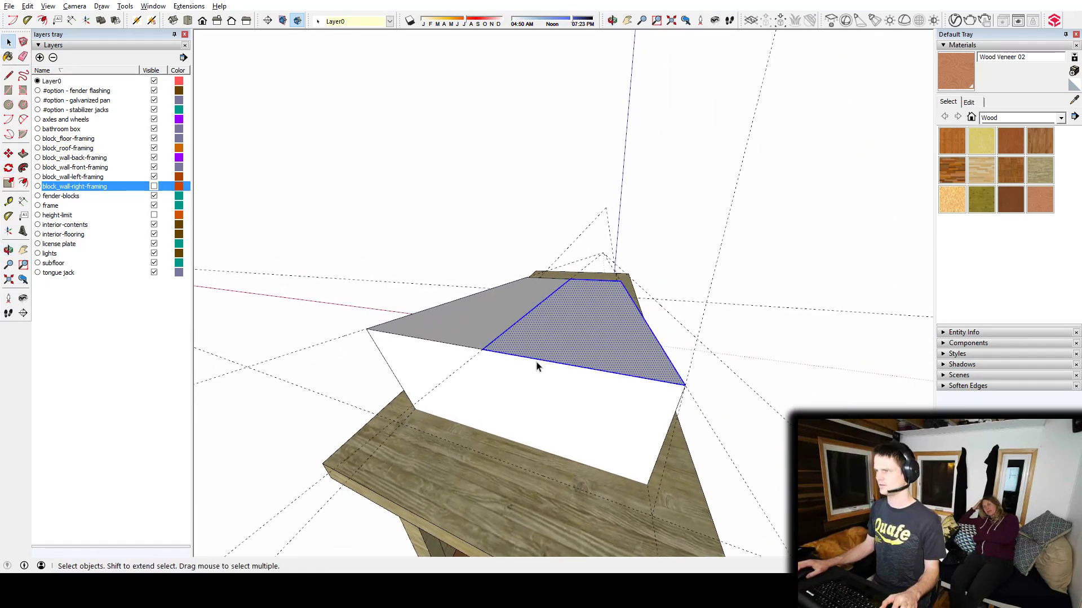
key("q")
left_click(482, 350)
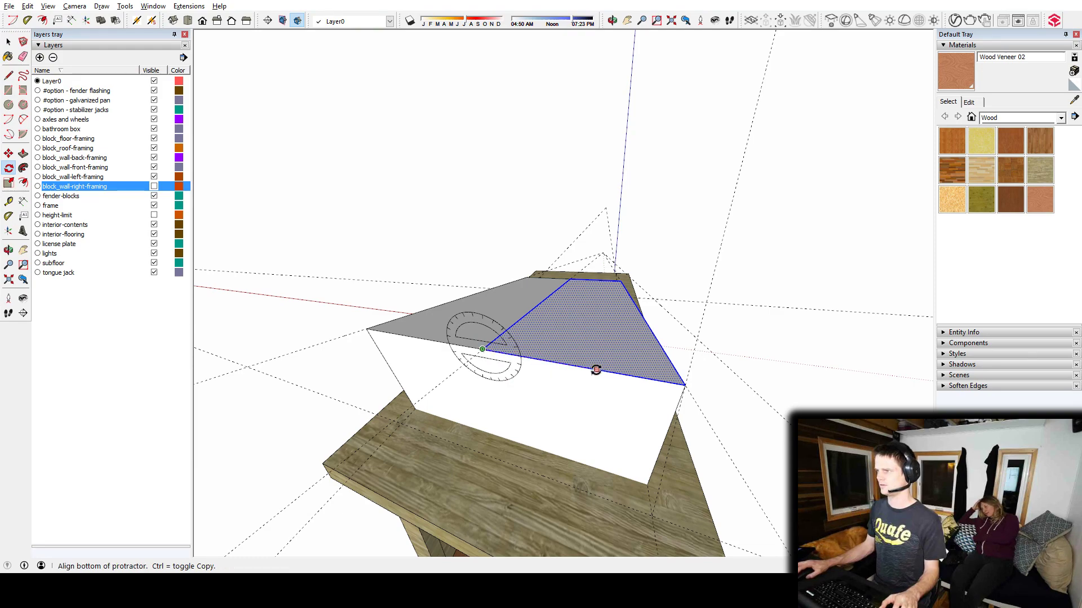
key("Escape")
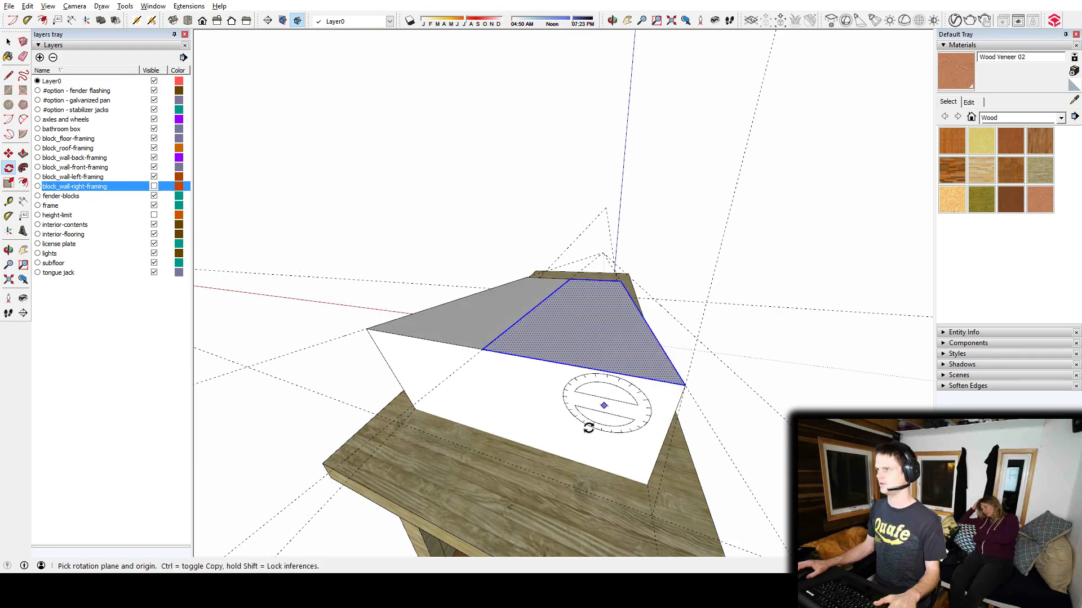
Delete the dormer's front, side and underside faces, leaving only the two halves of its top
middle_click_drag(604, 405, 386, 472)
key("space")
key("Delete")
left_click(597, 370)
key("Delete")
left_click(600, 370)
key("Delete")
left_click(513, 324)
key("Delete")
left_click(513, 324)
key("Delete")
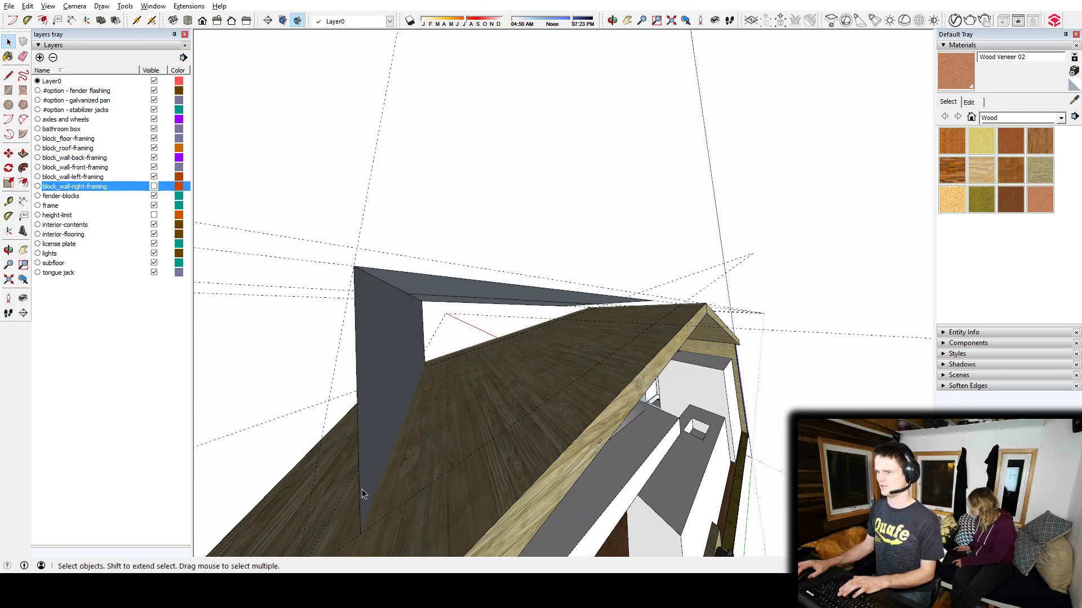
left_click_drag(412, 419, 410, 417)
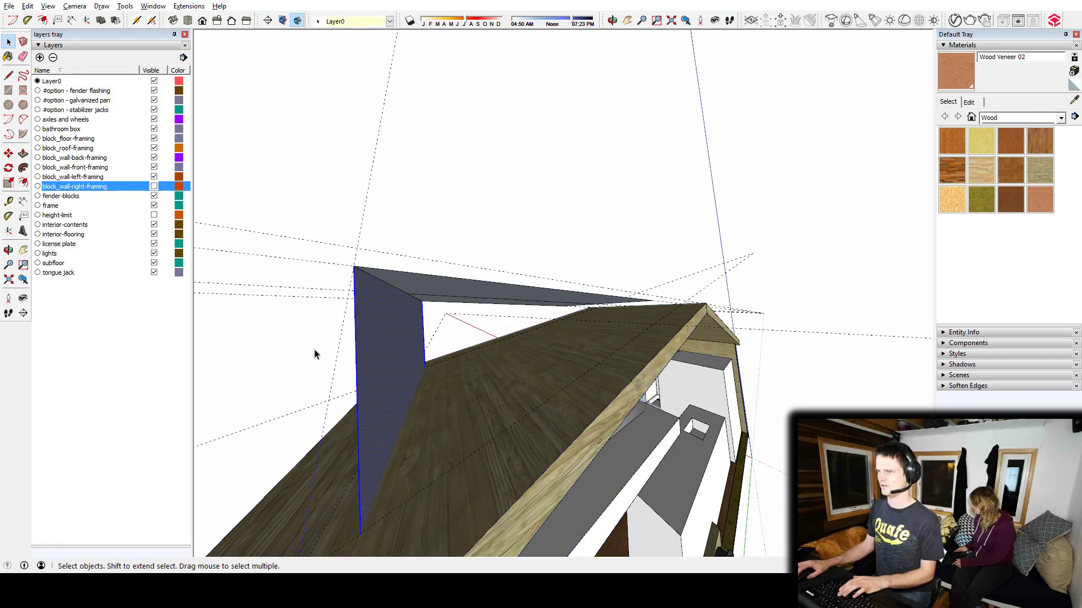
key("Delete")
Tilt the right half of the dormer's top downward by rotating it about the centre line's outer endpoint
middle_click_drag(547, 474, 576, 264)
scroll(490, 351, "up", 4)
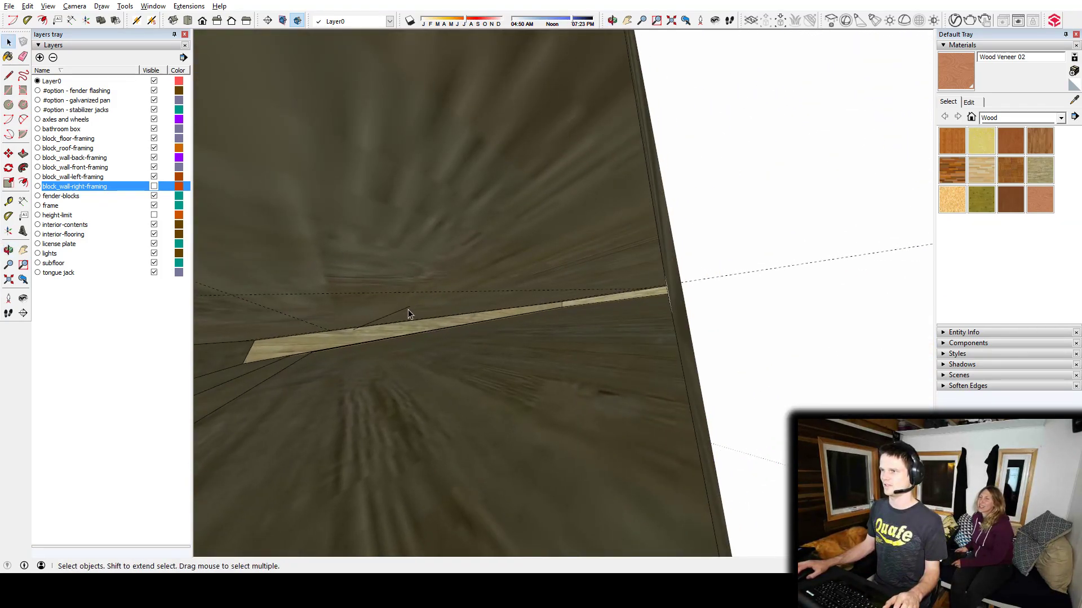
middle_click_drag(748, 235, 653, 442)
left_click(516, 379)
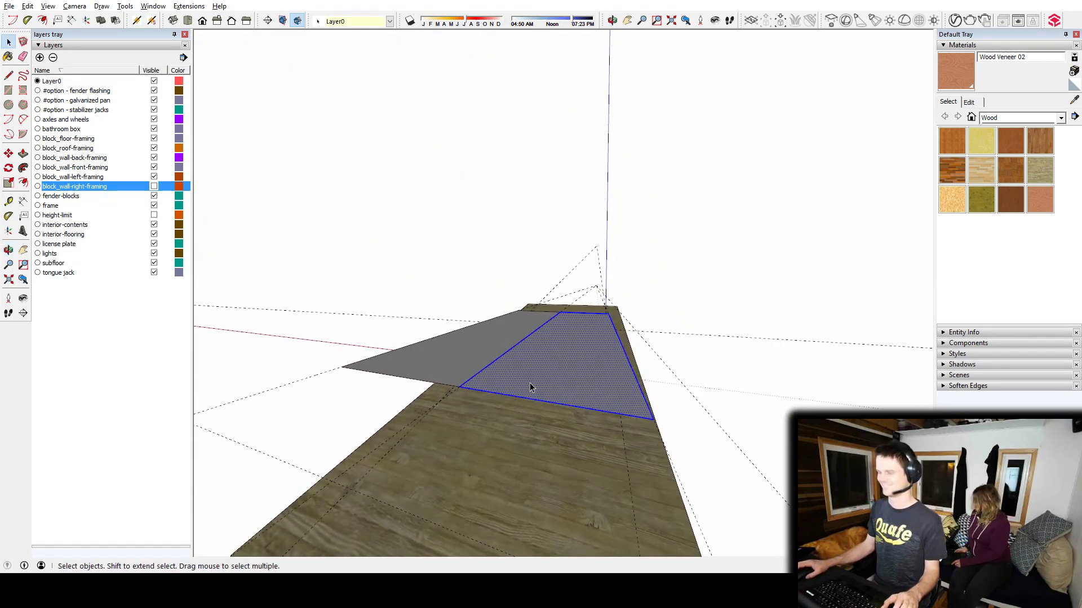
key("q")
middle_click_drag(459, 388, 398, 381)
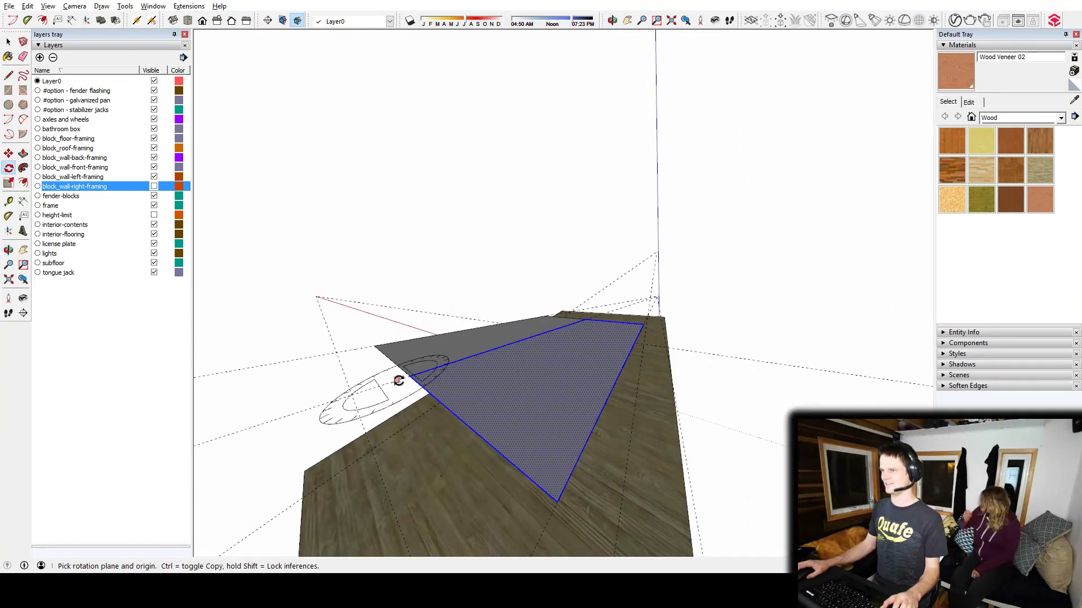
left_click(409, 375)
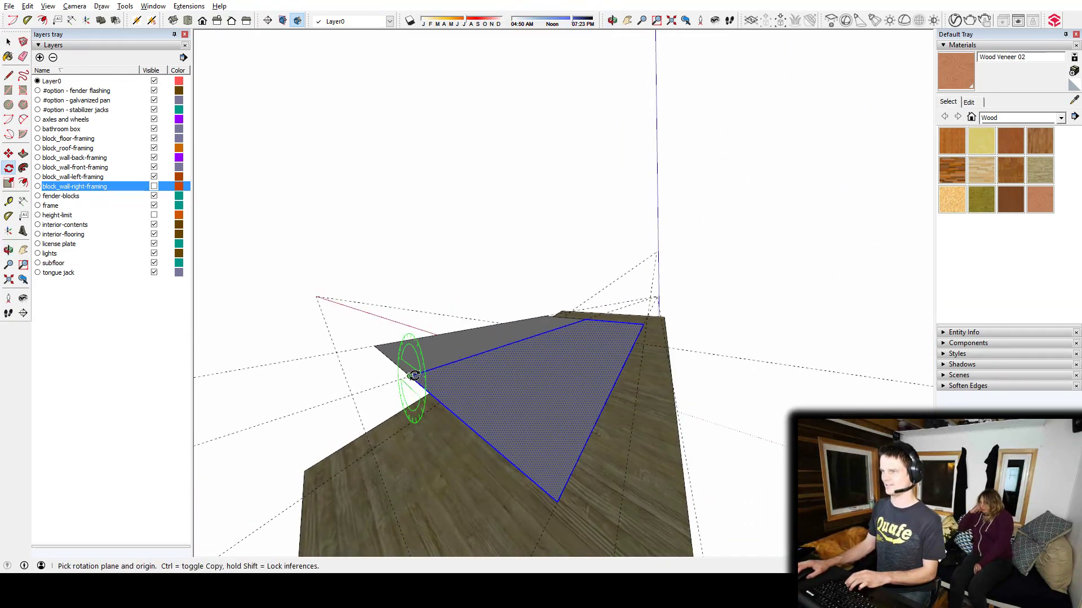
left_click(445, 411)
middle_click_drag(459, 427, 611, 358)
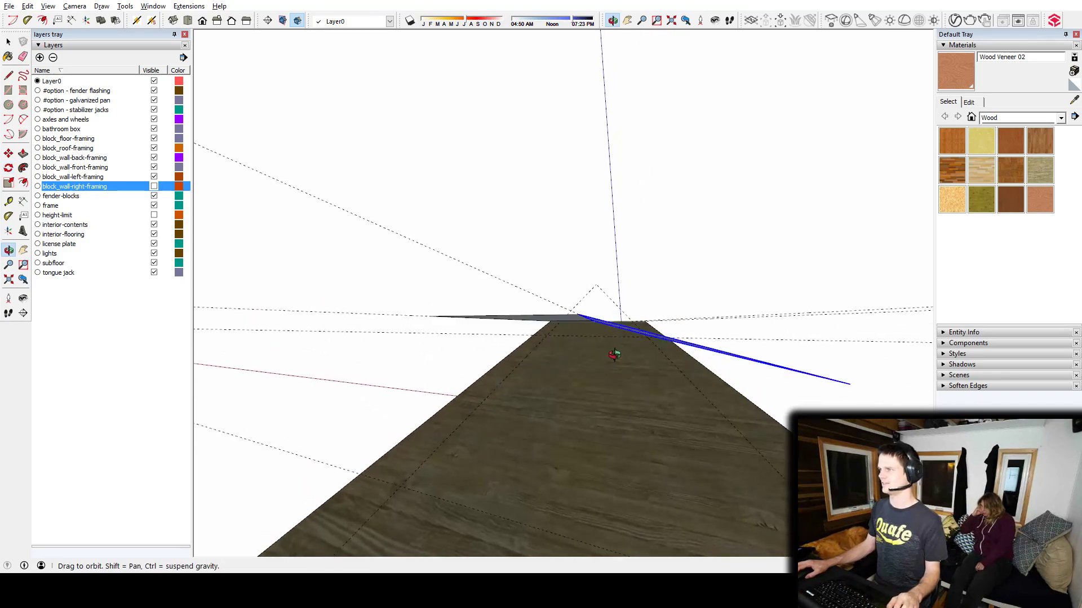
left_click(648, 336)
middle_click_drag(647, 337, 543, 406)
Delete the two faces that make up the left half of the dormer's top
key("space")
double_click(538, 363)
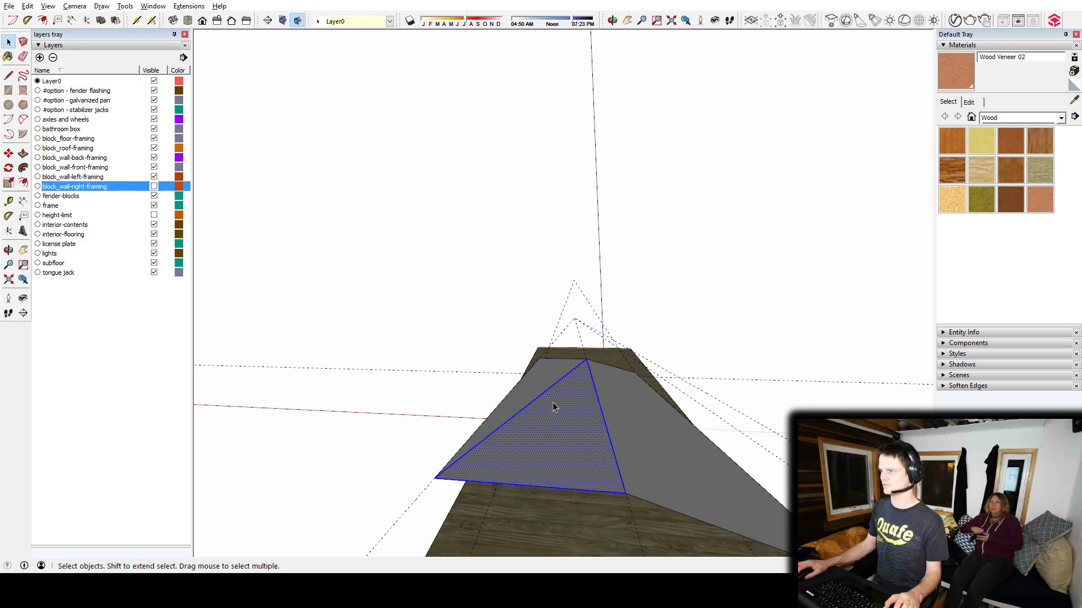
left_click(555, 380)
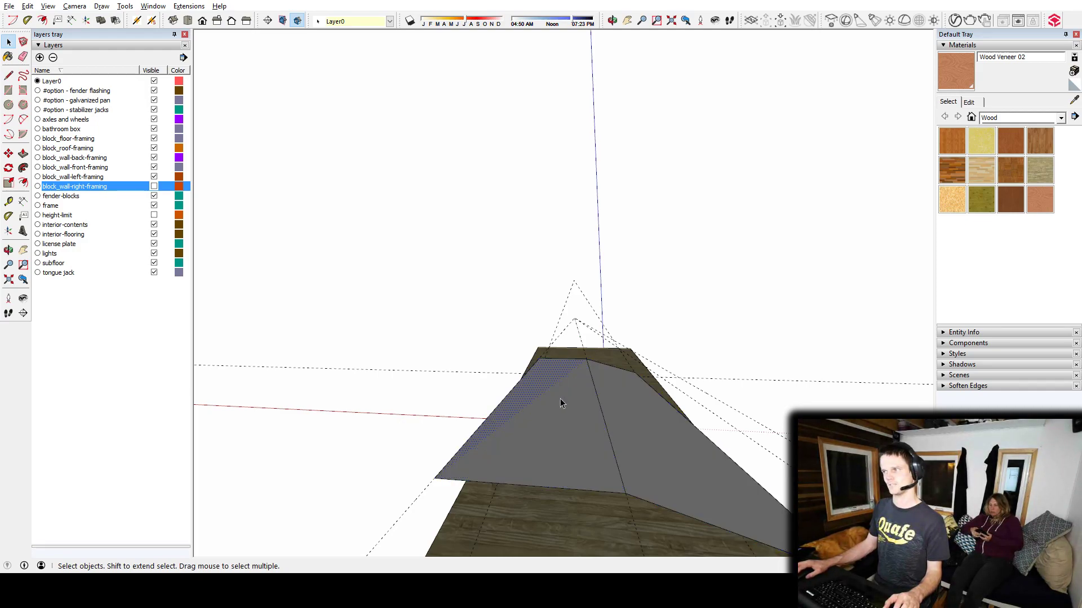
left_click(535, 441)
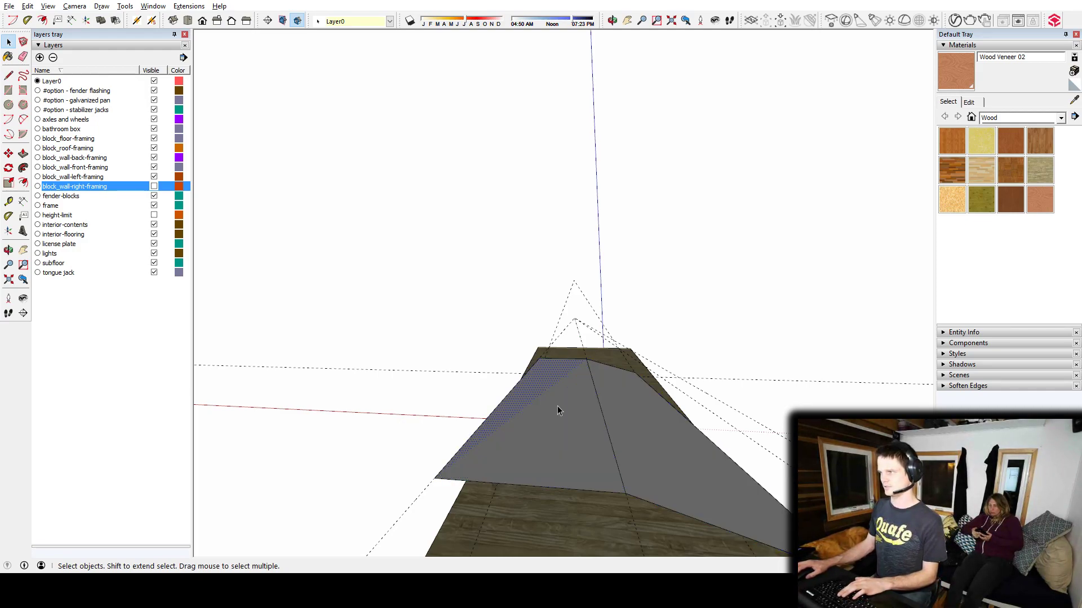
key("Delete")
Rebuild the left half of the dormer's top as flat by retracing its border edges
key("l")
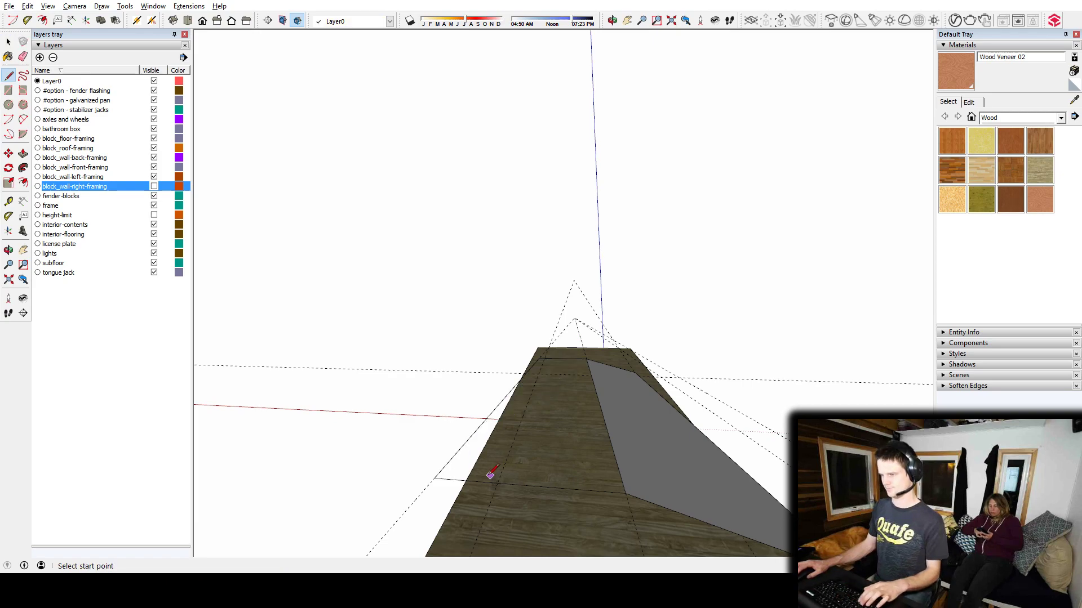
left_click(625, 493)
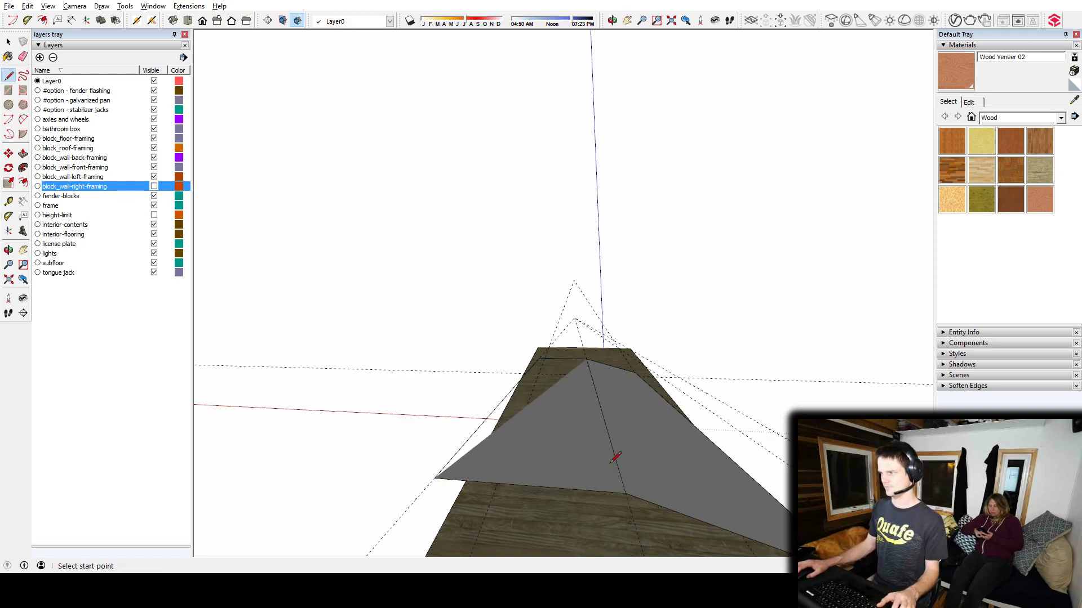
key("space")
mouse_move(531, 422)
middle_mouse_down()
mouse_move(749, 485)
mouse_move(802, 479)
middle_mouse_up()
key("l")
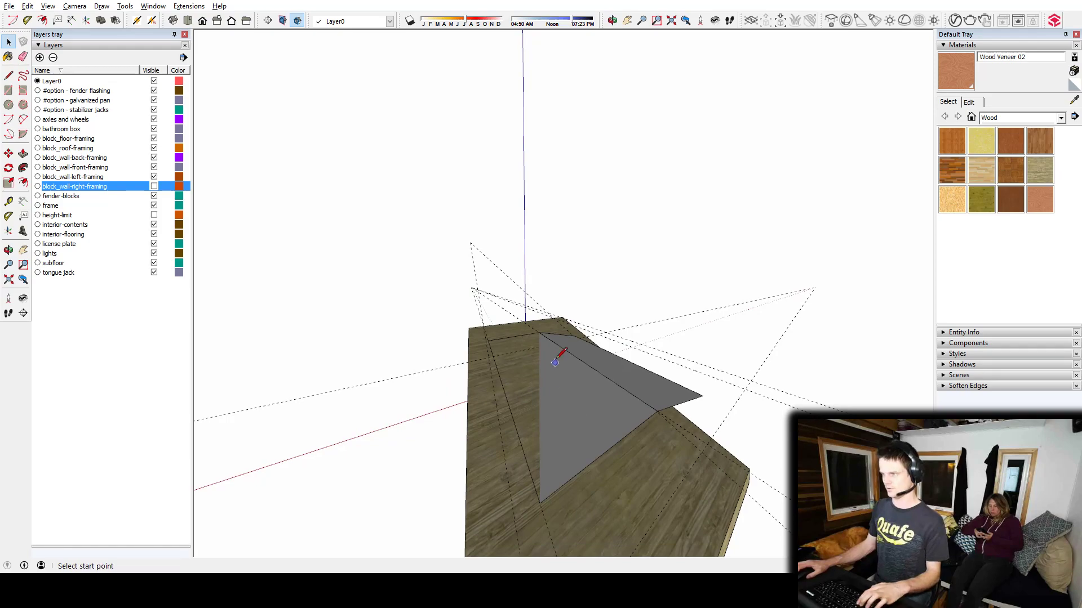
left_click(487, 340)
key("space")
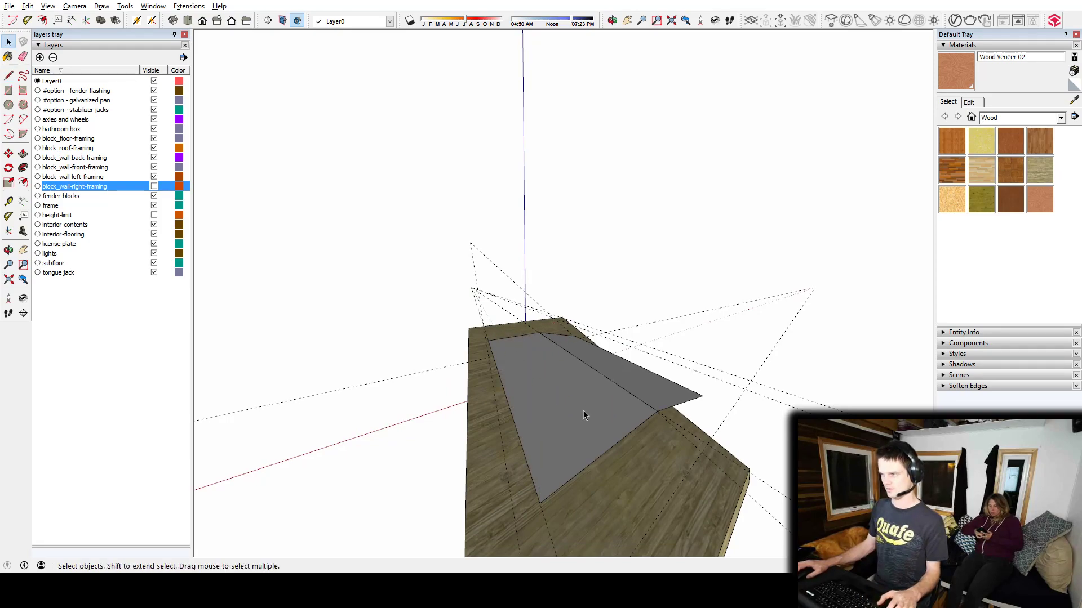
Rotate the left half of the top with its edges 14 degrees downward about the centre line's outer endpoint
triple_click(583, 428)
middle_click_drag(613, 357, 492, 373)
left_click(492, 374)
left_click(507, 326, "shift")
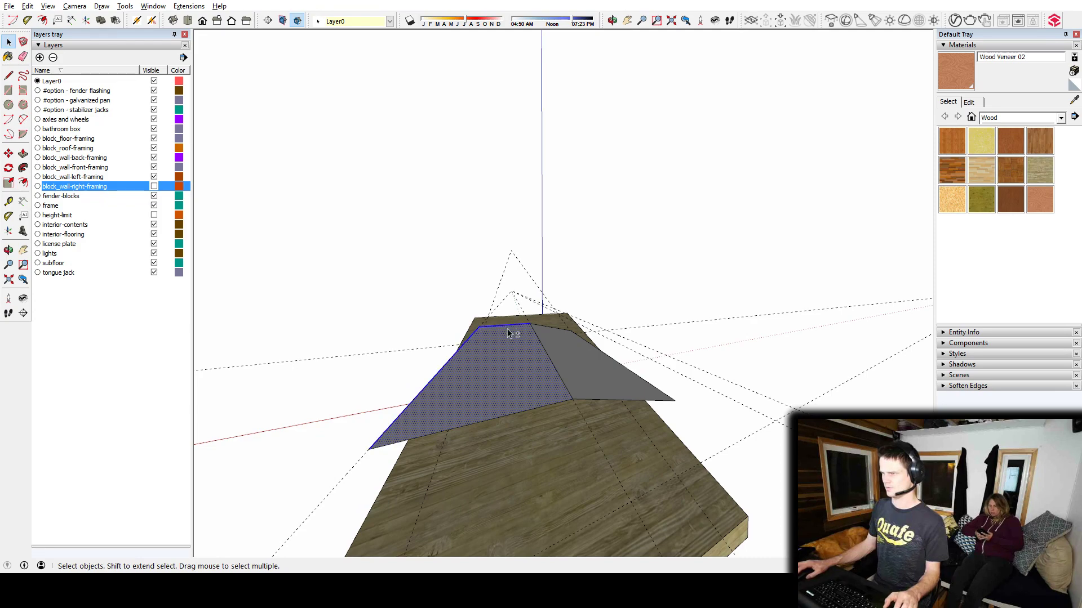
left_click(525, 410, "shift")
left_click(563, 381, "shift")
key("q")
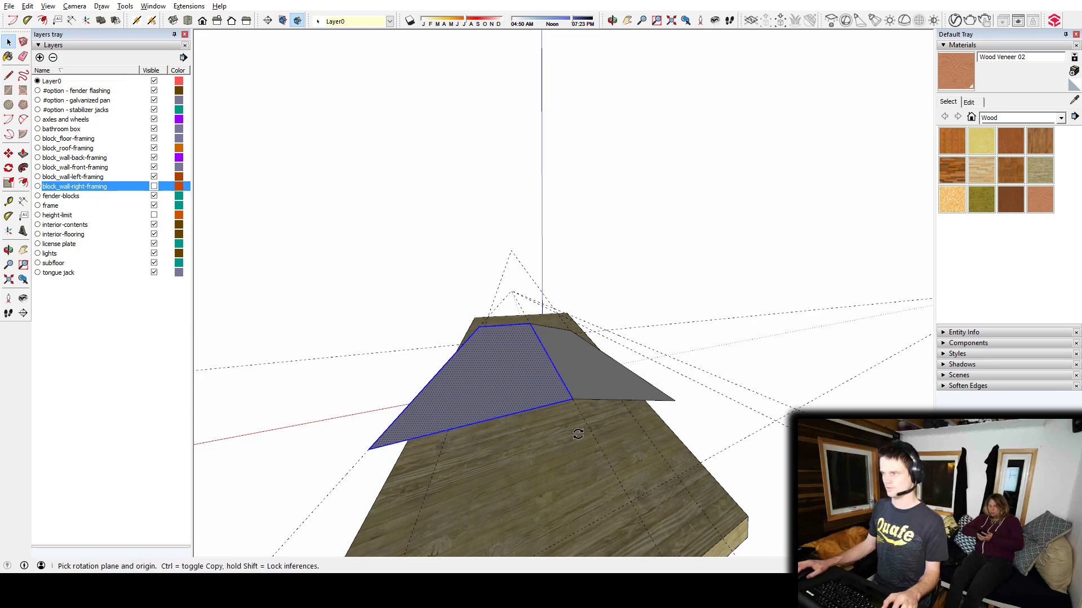
left_click(572, 399)
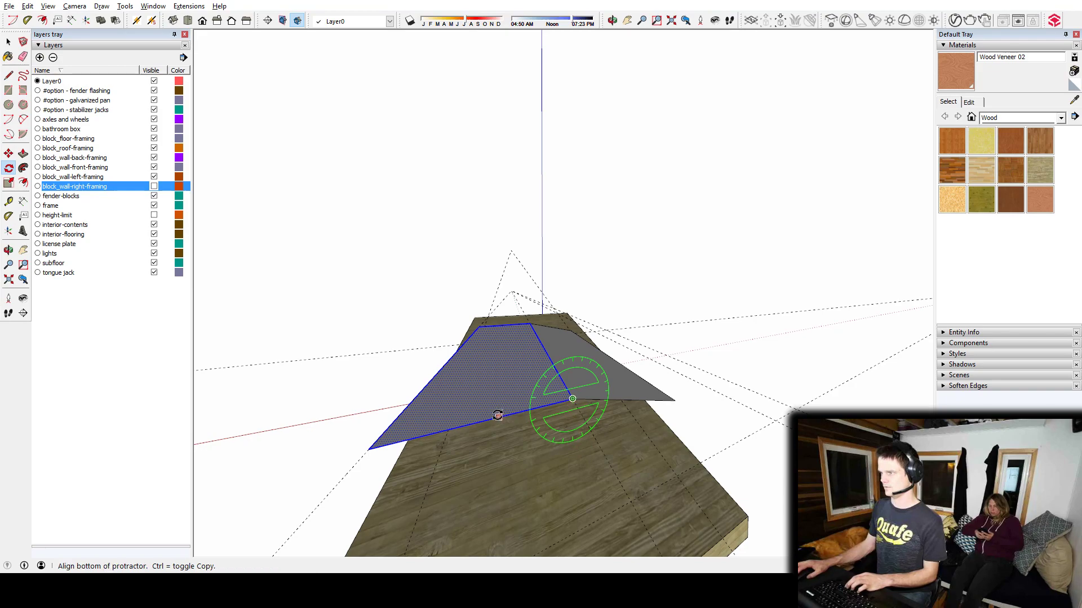
left_click(493, 417)
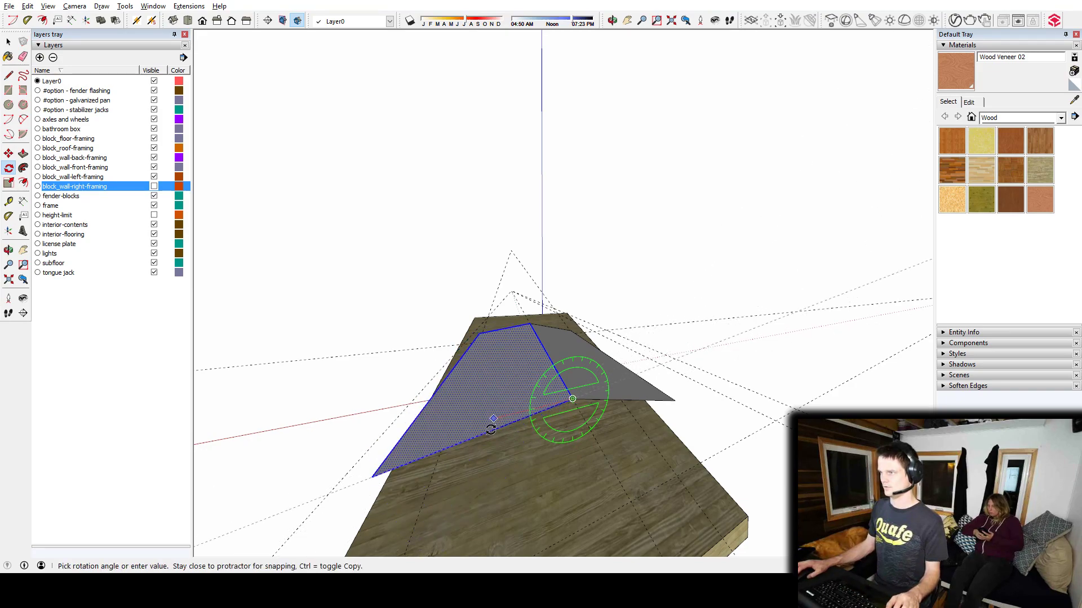
type("14")
key("Return")
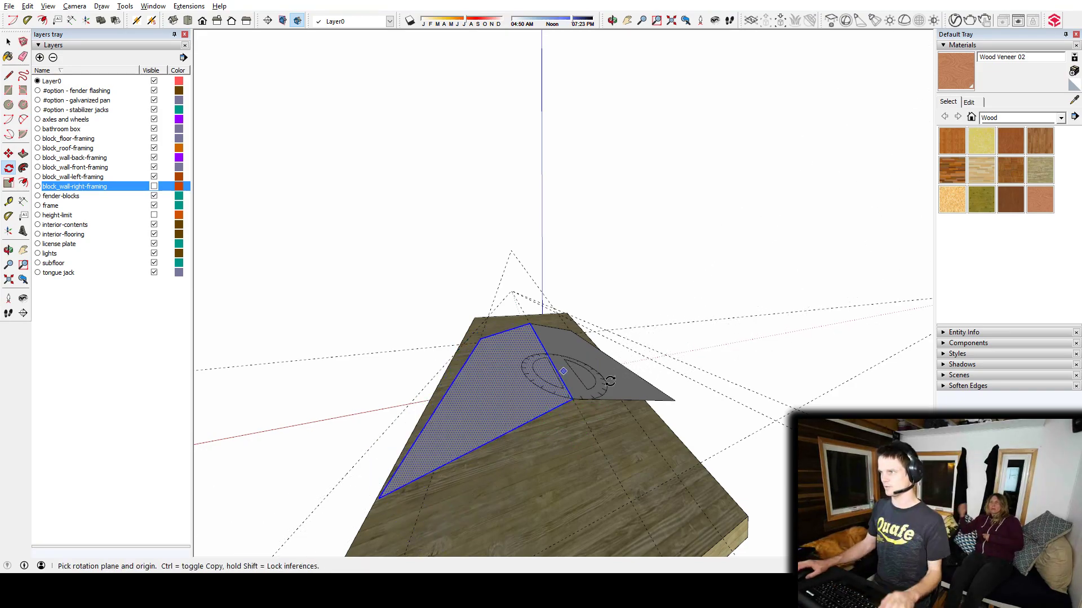
Rotate the whole two-part top about the centre line's outer endpoint, bringing the line's inner end onto the roof slope
middle_click_drag(487, 429, 502, 370)
middle_click_drag(411, 362, 608, 430)
key("space")
left_click(502, 366, "shift")
middle_click_drag(519, 373, 468, 369)
key("q")
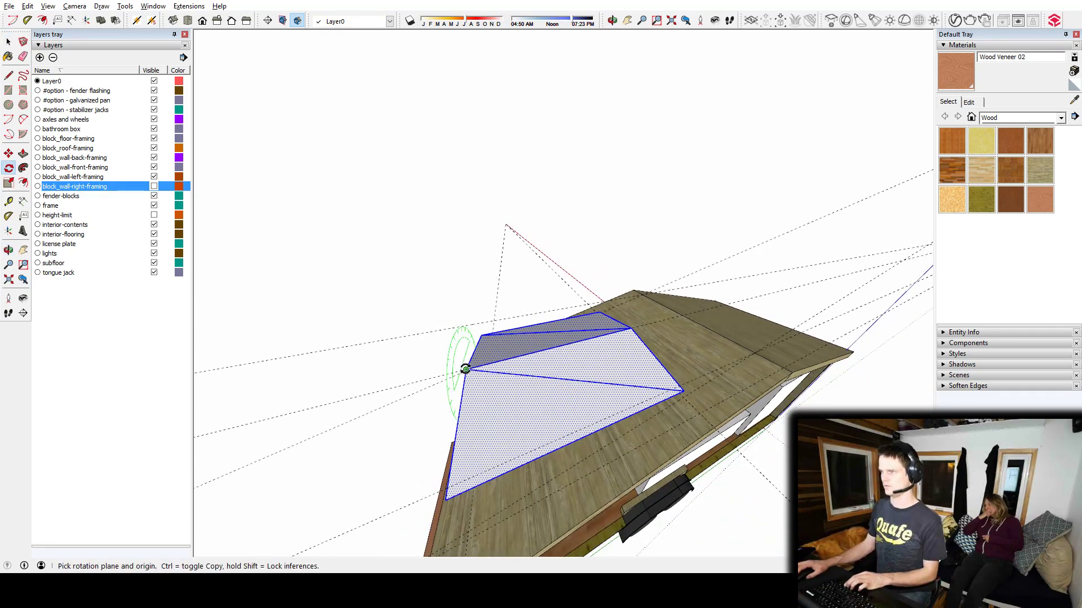
left_click(465, 369)
left_click(632, 330)
middle_click_drag(623, 345, 606, 369)
scroll(603, 357, "up", 5)
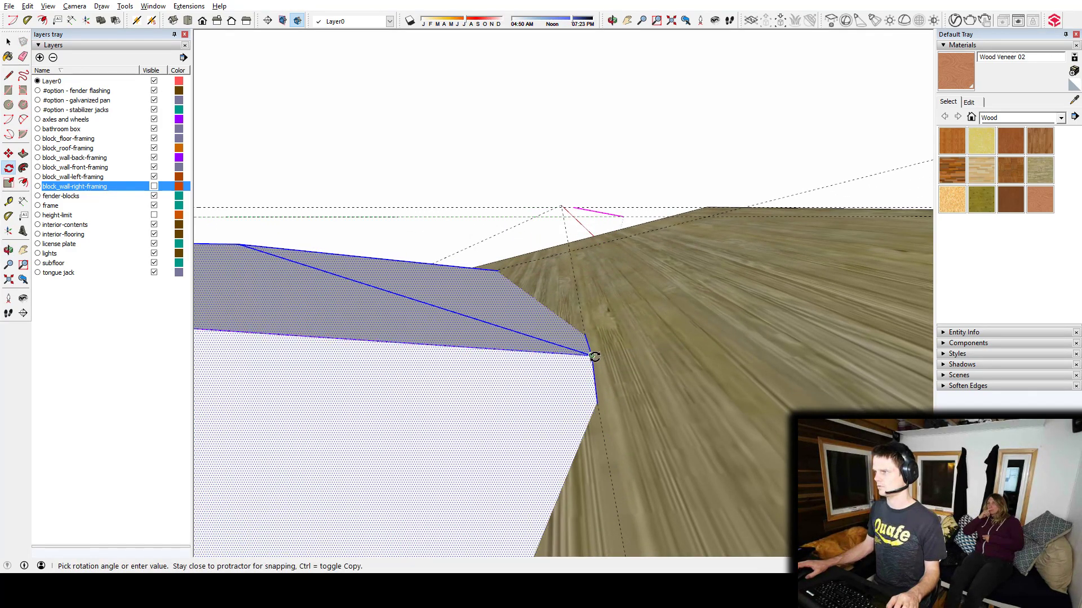
scroll(589, 360, "up", 2)
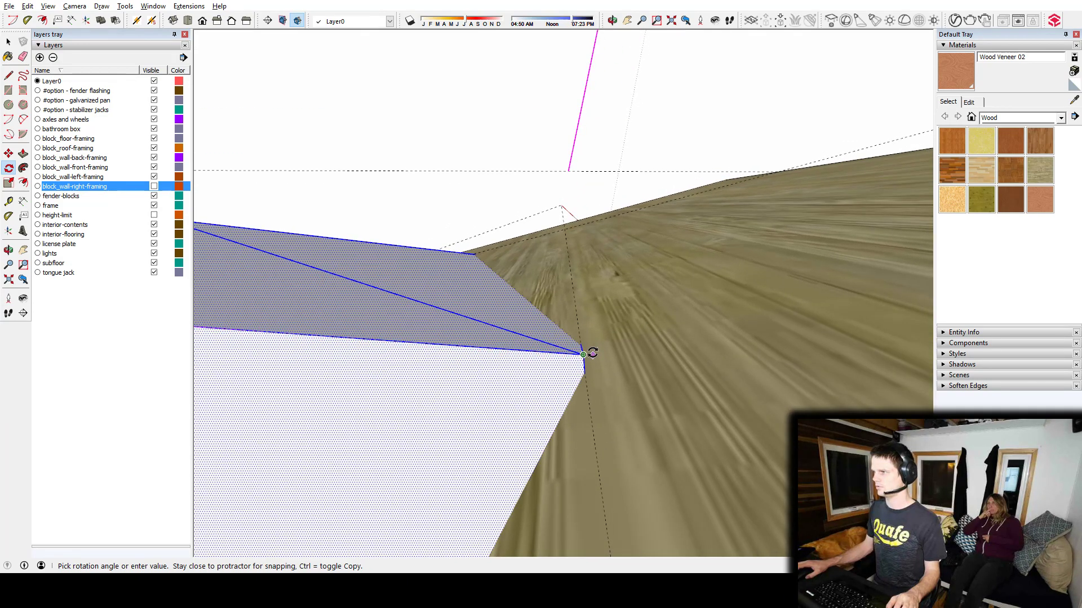
scroll(582, 355, "up", 3)
left_click(566, 361)
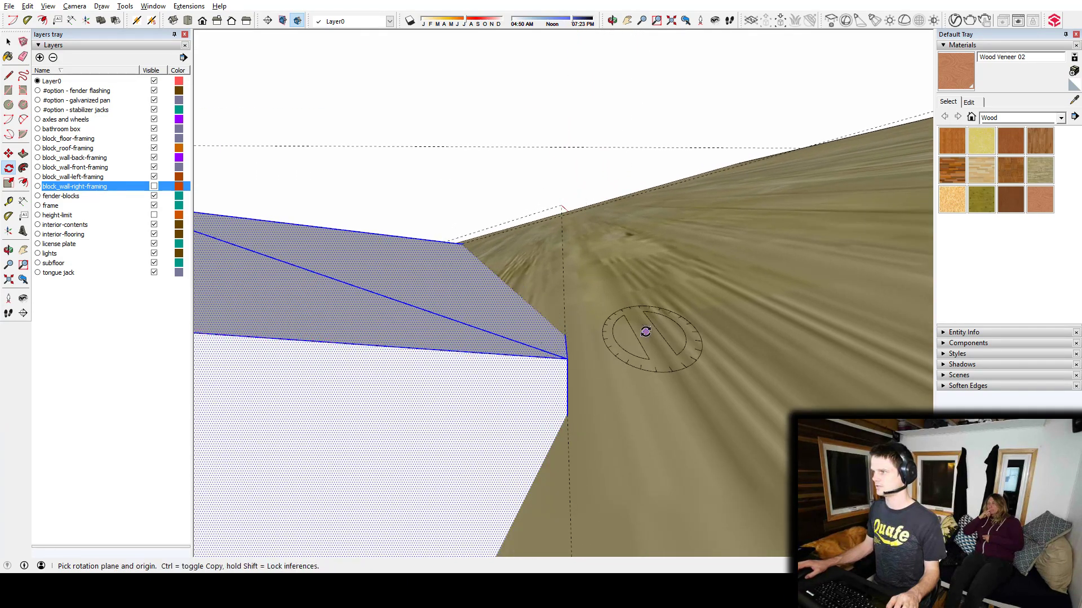
Undo the top's rotations and the deletions until the dormer's front and side faces are restored
middle_click_drag(635, 337, 599, 333)
scroll(563, 375, "up", 6)
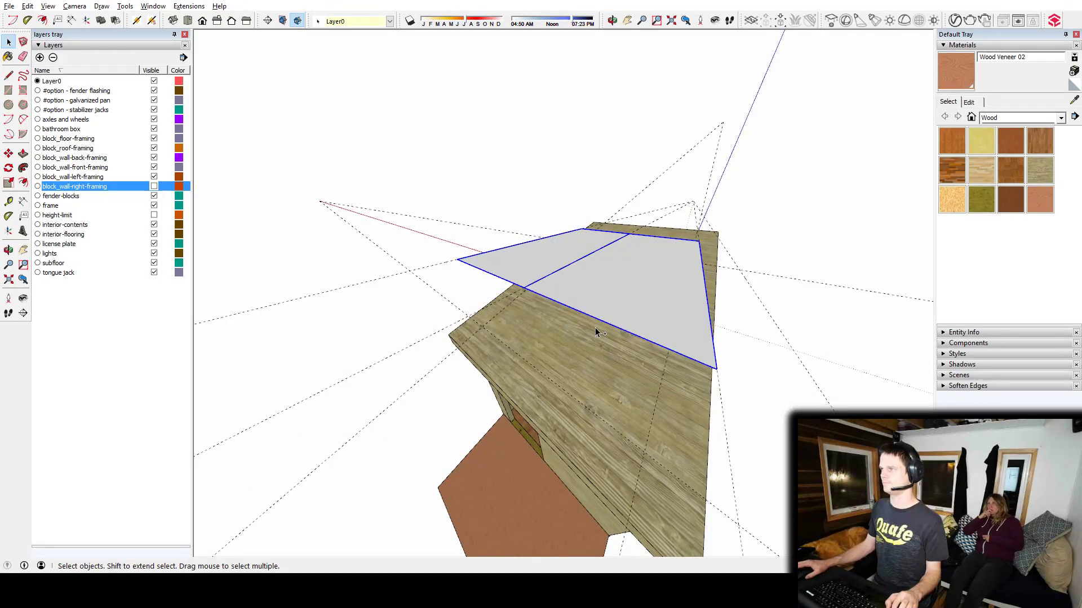
key("ctrl+z")
key("ctrl+z")
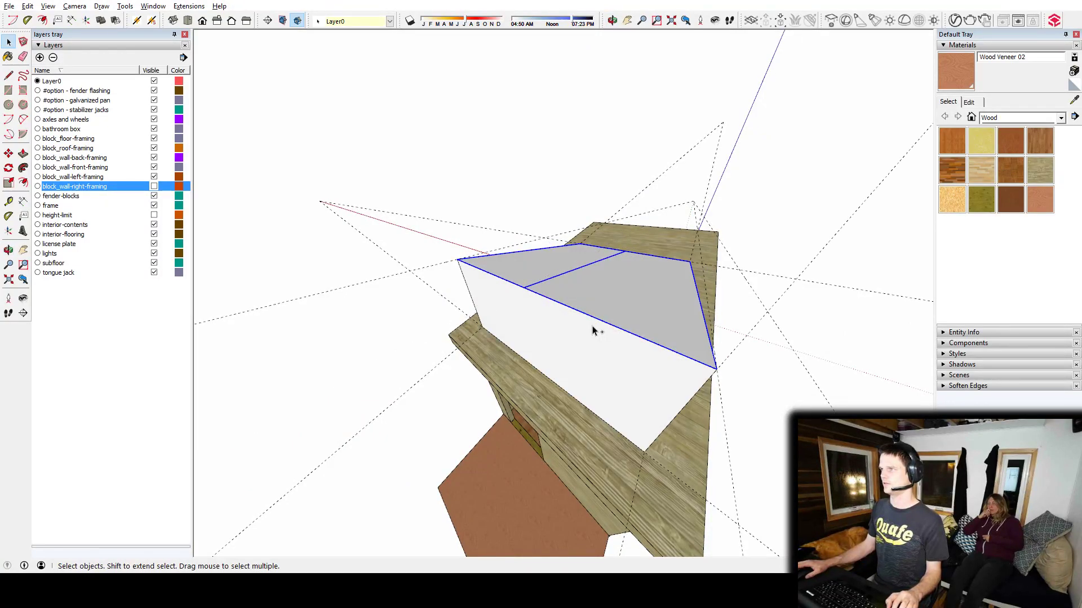
Transfer the complete dormer into the roof group at its original position
middle_click_drag(714, 319, 624, 383)
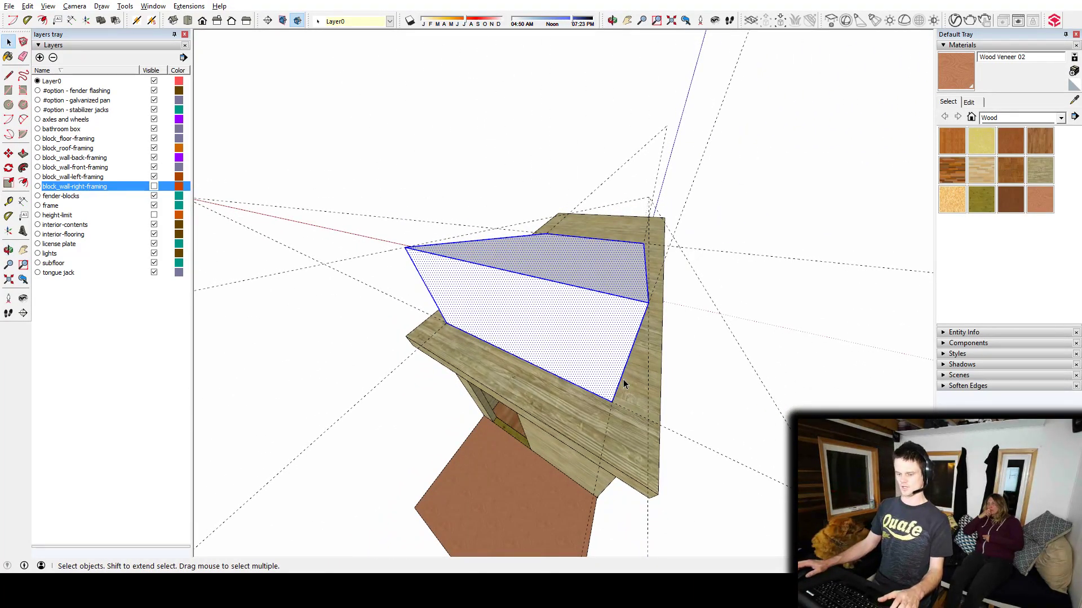
key("ctrl+z")
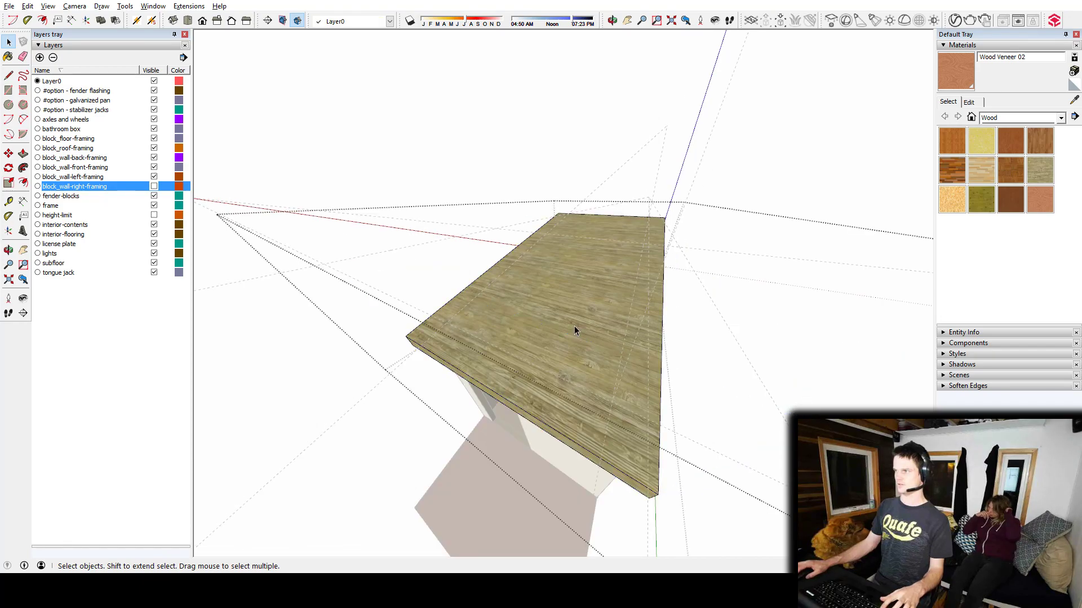
middle_click_drag(574, 331, 451, 299)
key("ctrl+y")
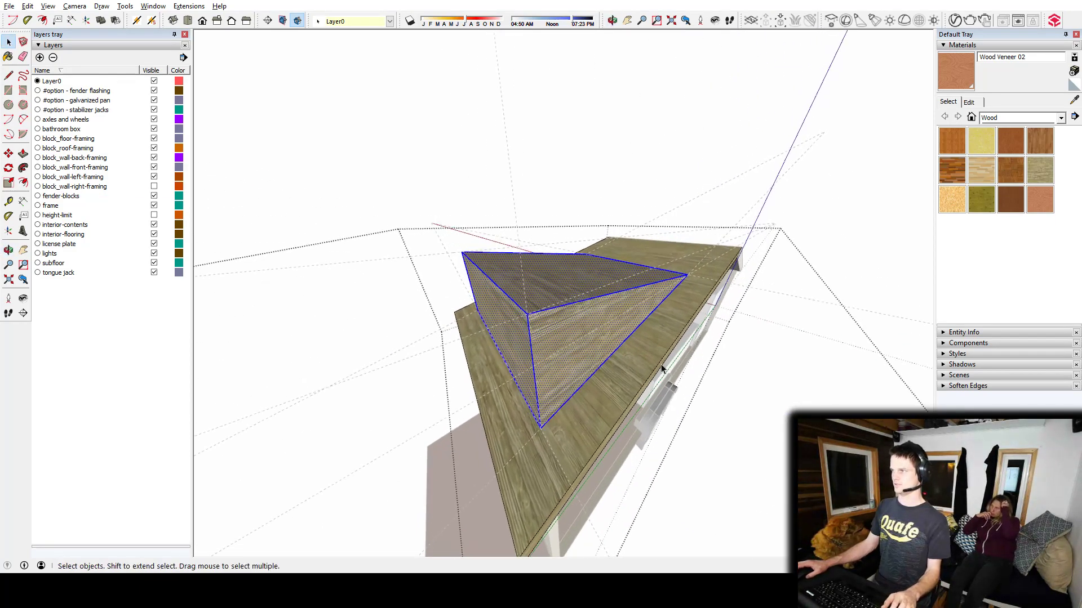
middle_click_drag(662, 368, 552, 362)
Outline an inner triangle on the dormer's side face with lines along guides inset from its front and top edges
left_click(645, 377)
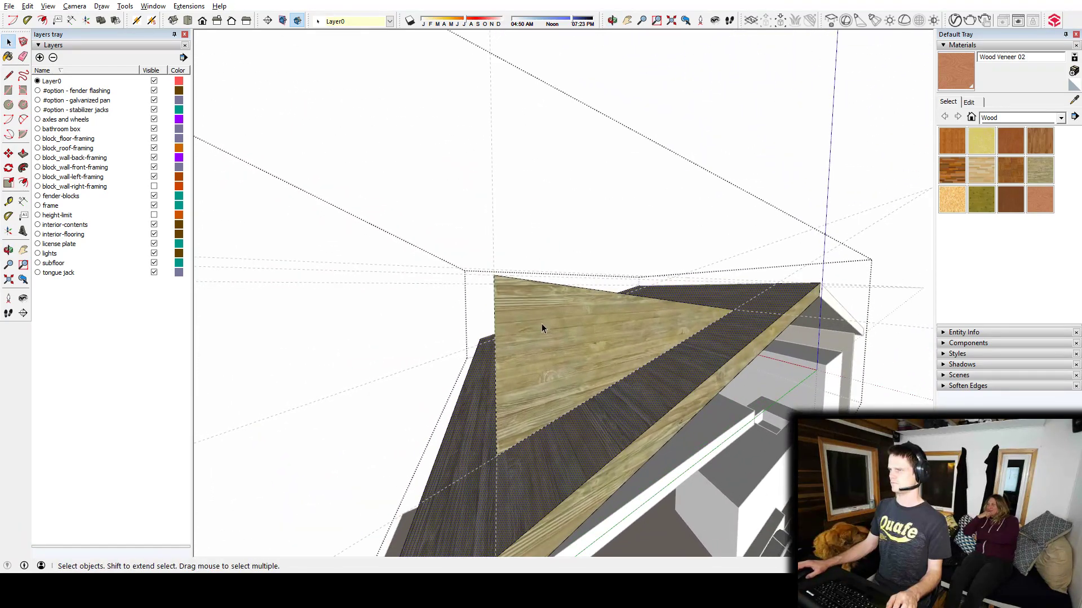
middle_click_drag(620, 338, 647, 345)
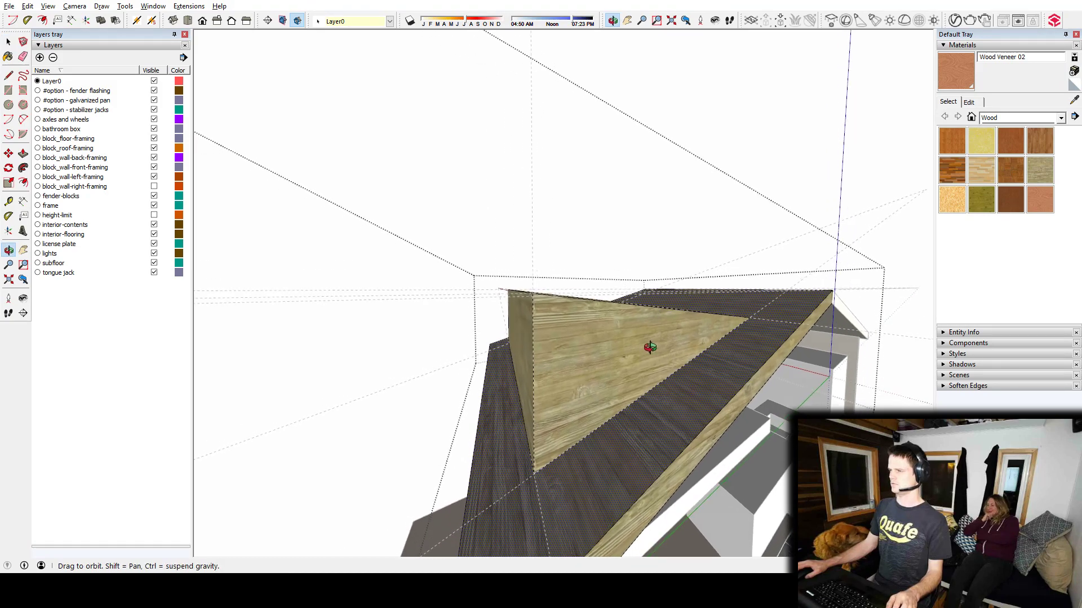
scroll(603, 335, "up", 3)
middle_click_drag(586, 311, 504, 308)
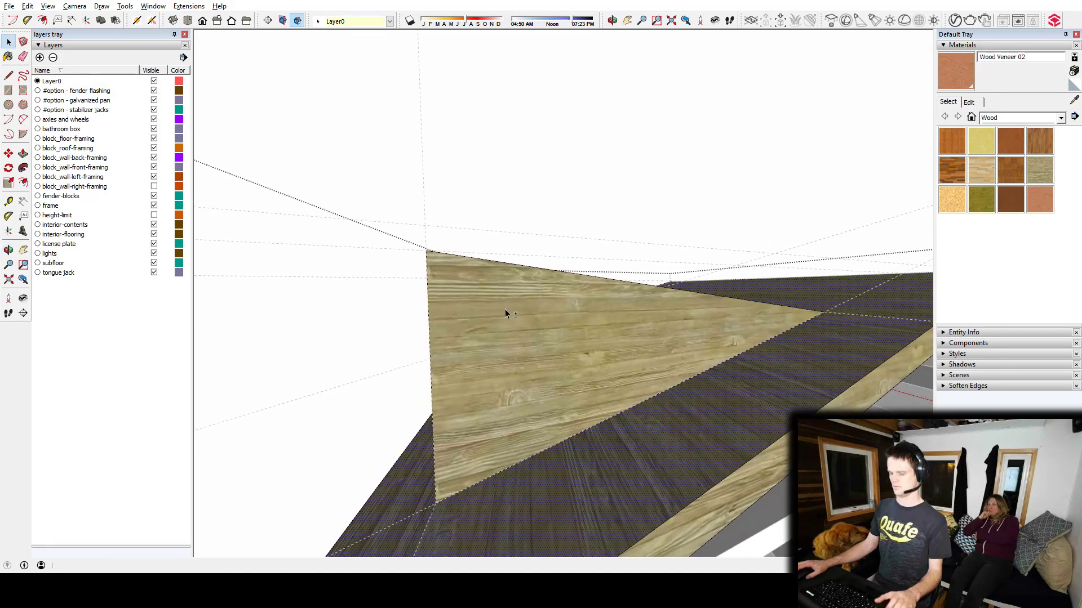
key("t")
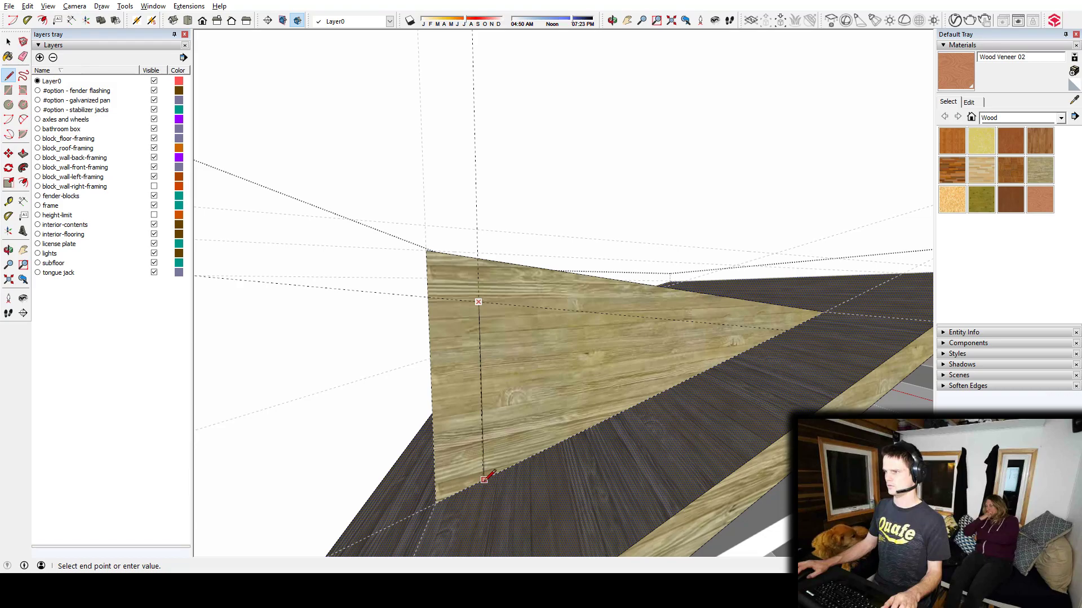
key("Escape")
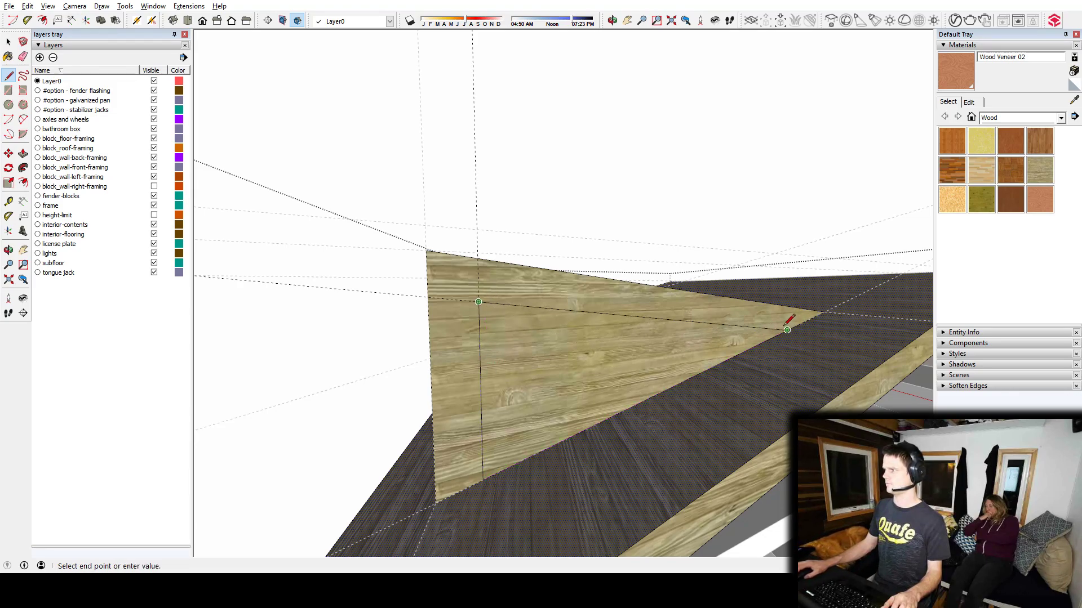
Push the inner triangle of the dormer's side face inward to start hollowing out the dormer
middle_click_drag(620, 356, 591, 379)
key("p")
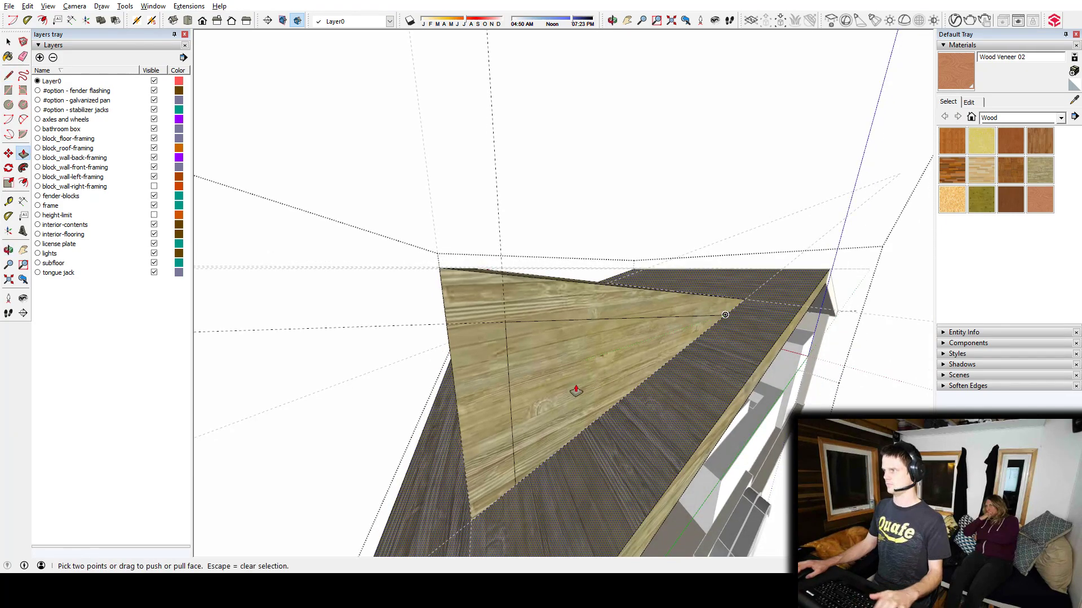
key("space")
left_click(588, 377)
key("p")
left_click(576, 390)
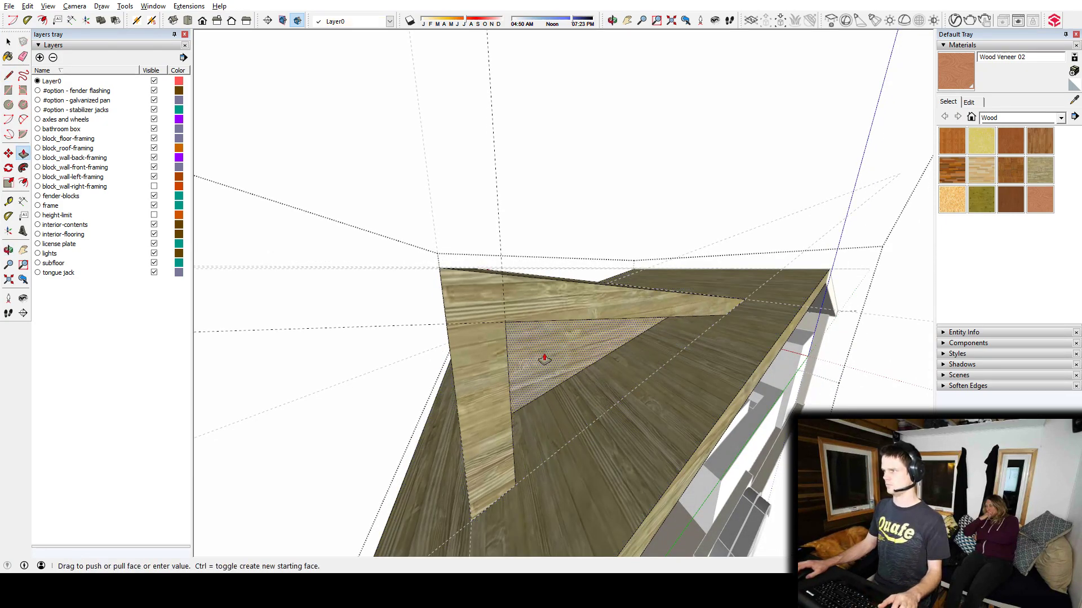
middle_click_drag(544, 358, 900, 365)
left_click(478, 286)
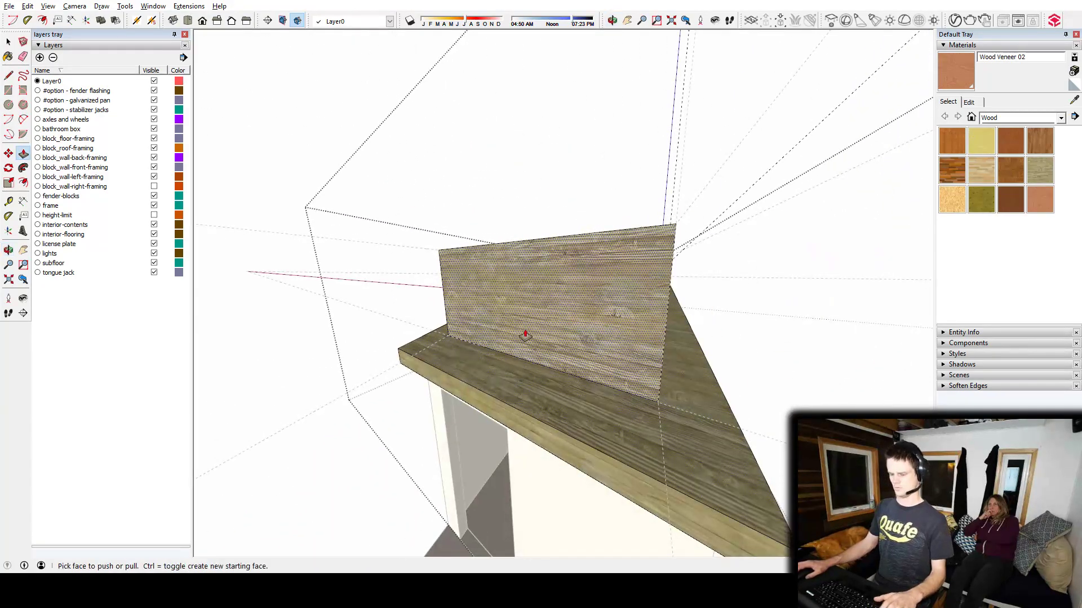
Mark the opposite side wall's thickness with a guide on the dormer's front face and extend the hollow to it
key("t")
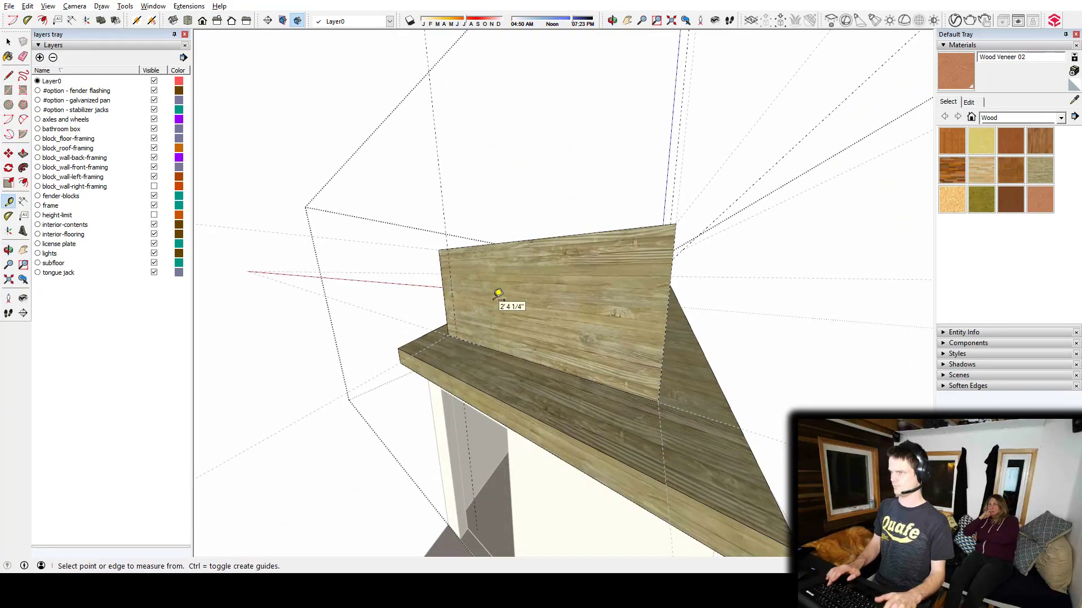
middle_click_drag(498, 293, 555, 323)
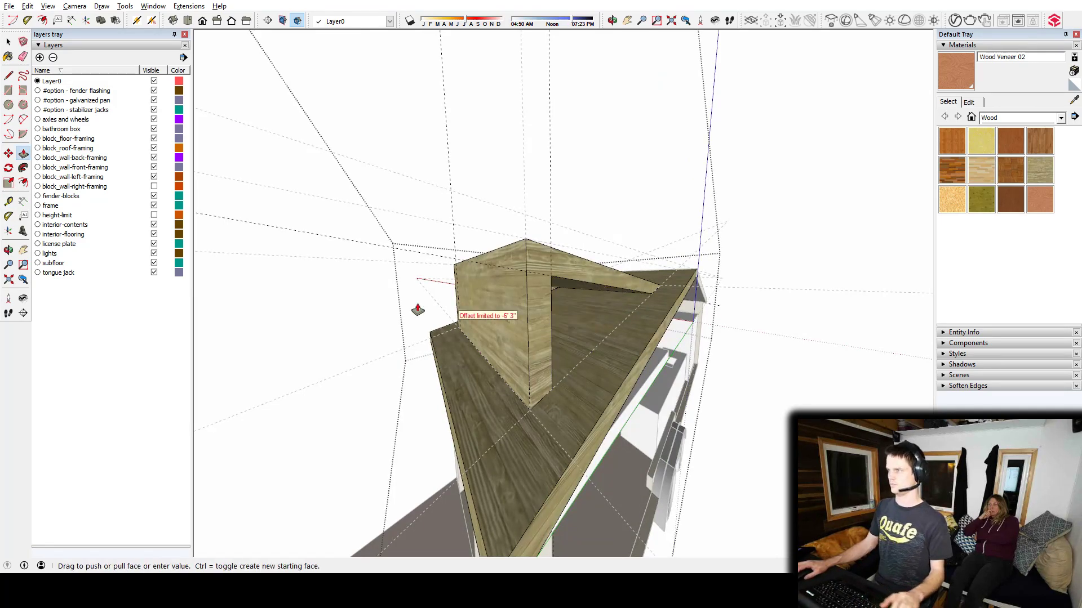
middle_click_drag(415, 309, 622, 415)
key("space")
scroll(545, 376, "up", 3)
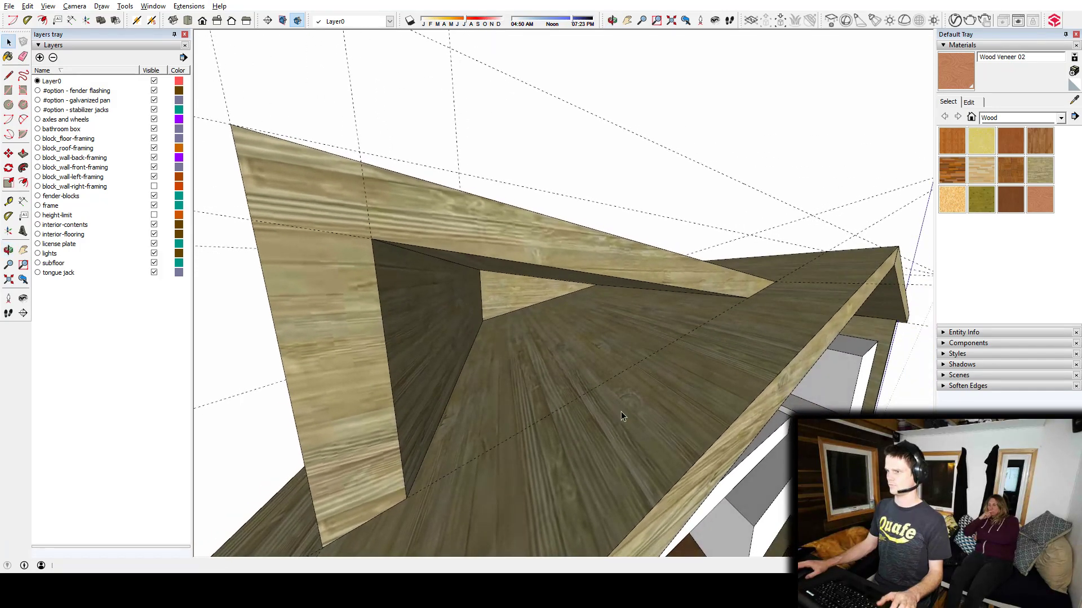
Draw a line across the roof surface inside the hollowed dormer, parallel to the guide along its open side
middle_click_drag(555, 384, 536, 379)
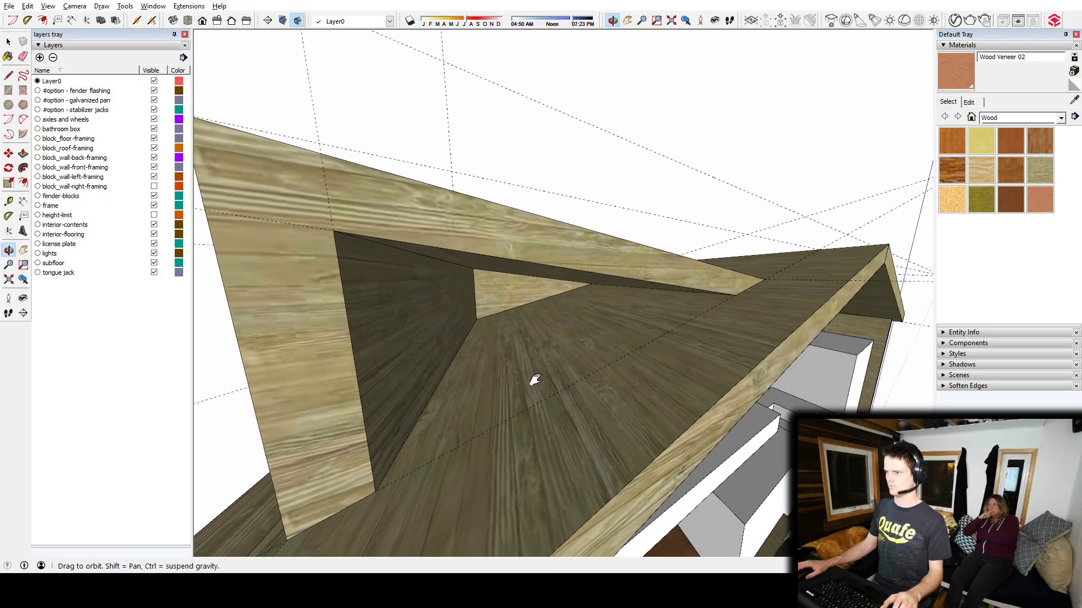
key("t")
left_click(524, 410)
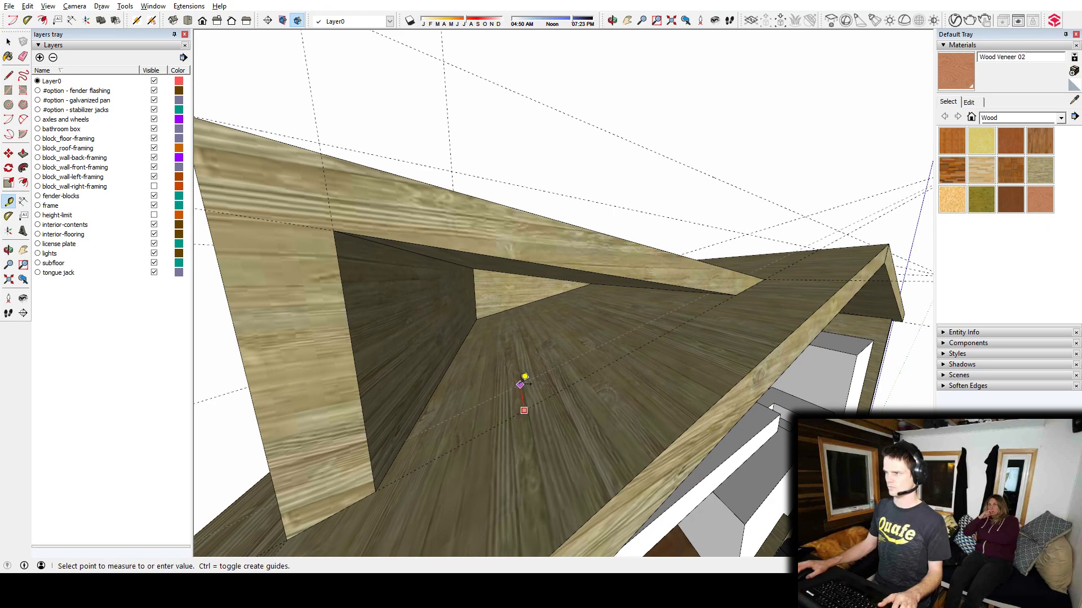
left_click(524, 370)
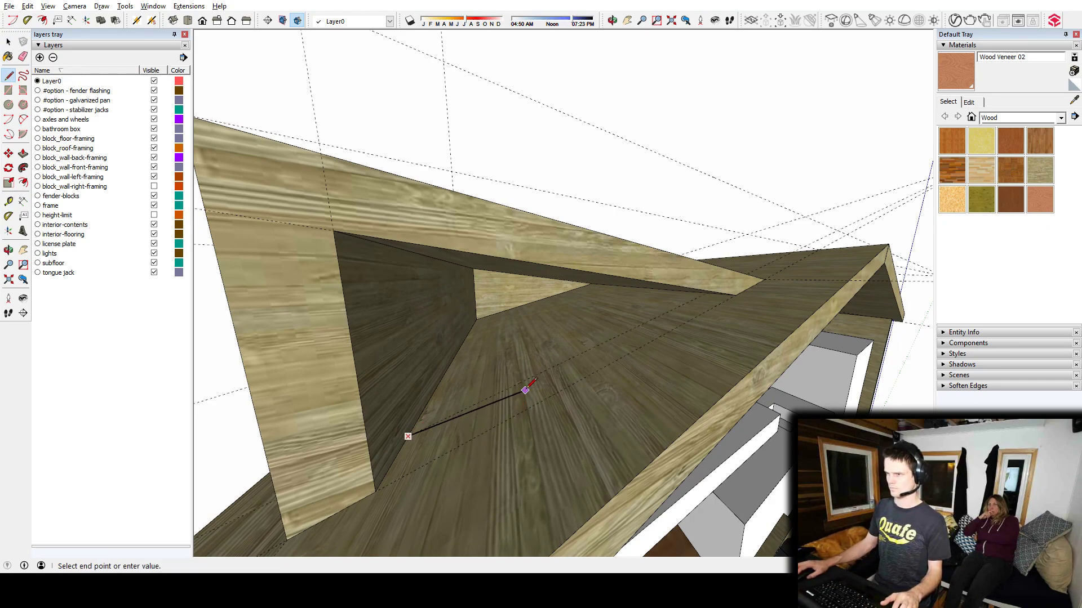
middle_click_drag(526, 388, 663, 299)
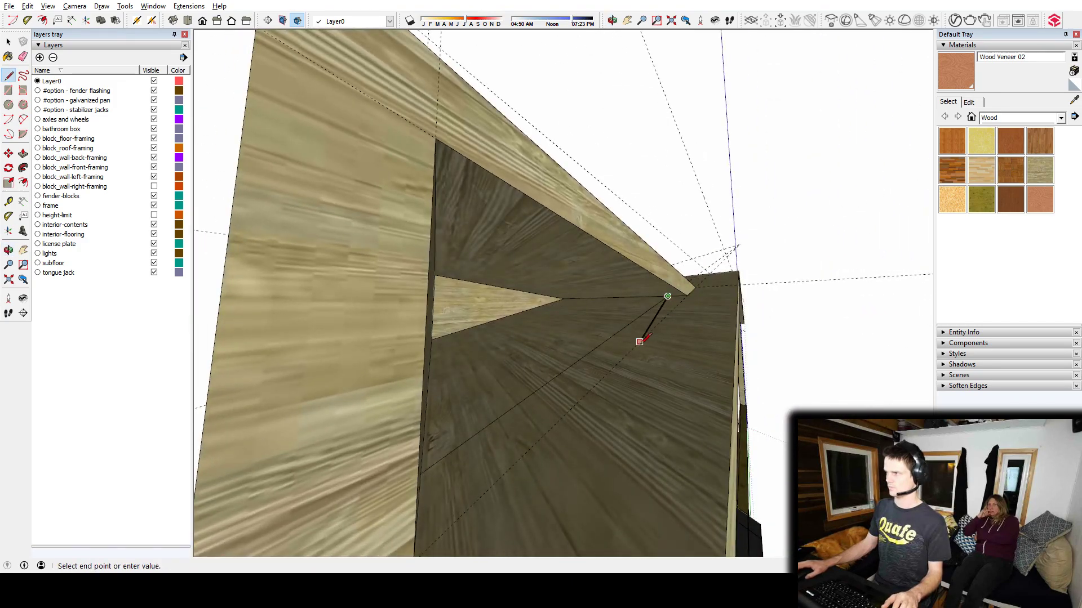
middle_click_drag(640, 342, 613, 357)
Transfer the line drawn across the roof surface into the roof group at its original position
key("p")
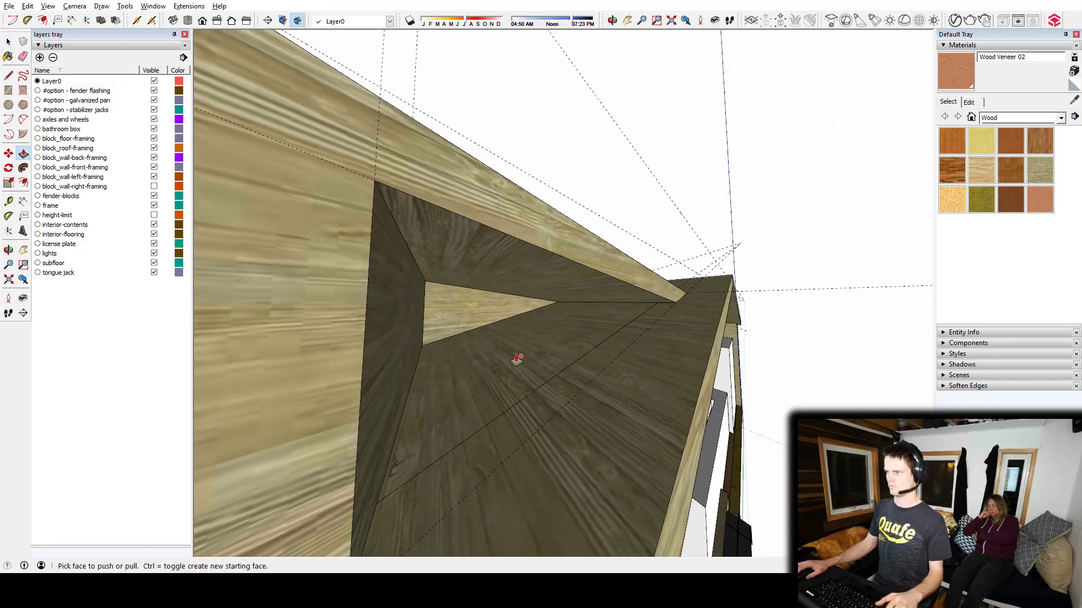
key("space")
left_click(517, 359)
left_click(530, 394)
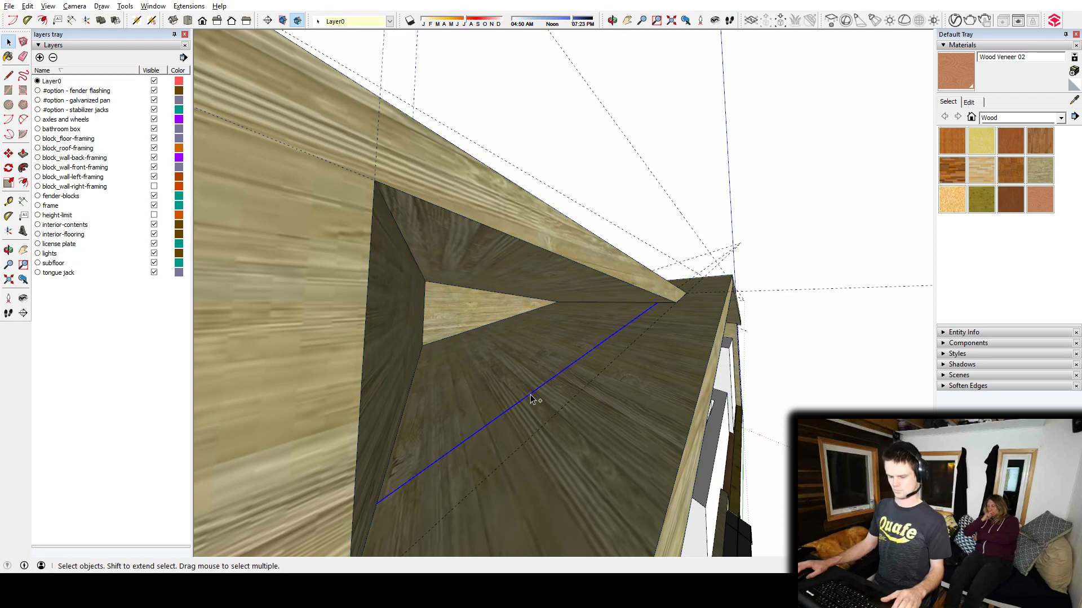
key("Delete")
double_click(519, 390)
left_click(519, 390)
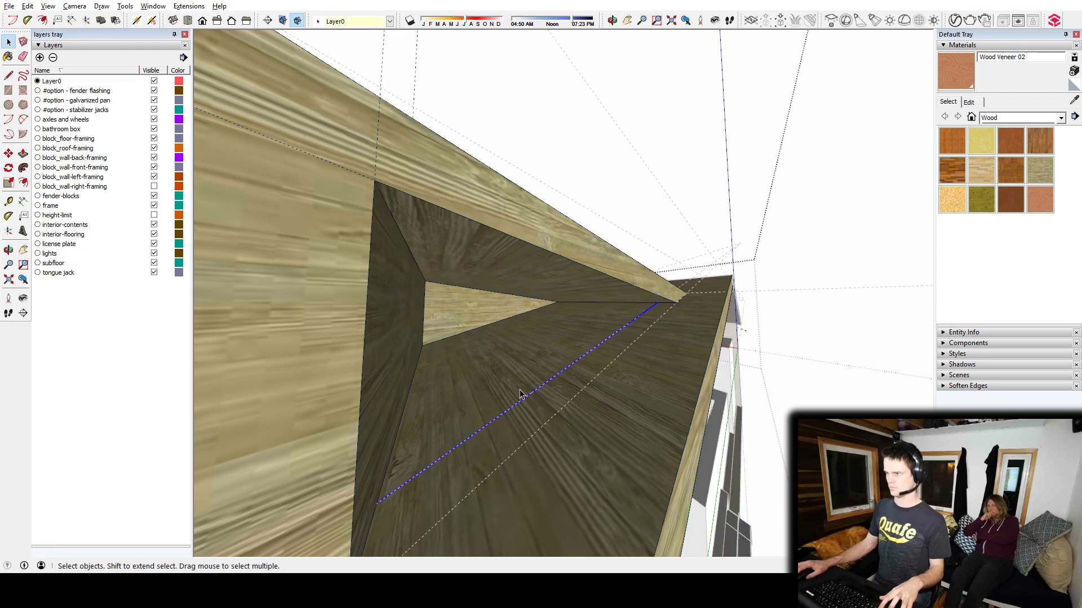
Push the roof face under the dormer down through the roof's thickness to cut the opening into the loft
left_click(491, 380)
key("p")
left_click(494, 367)
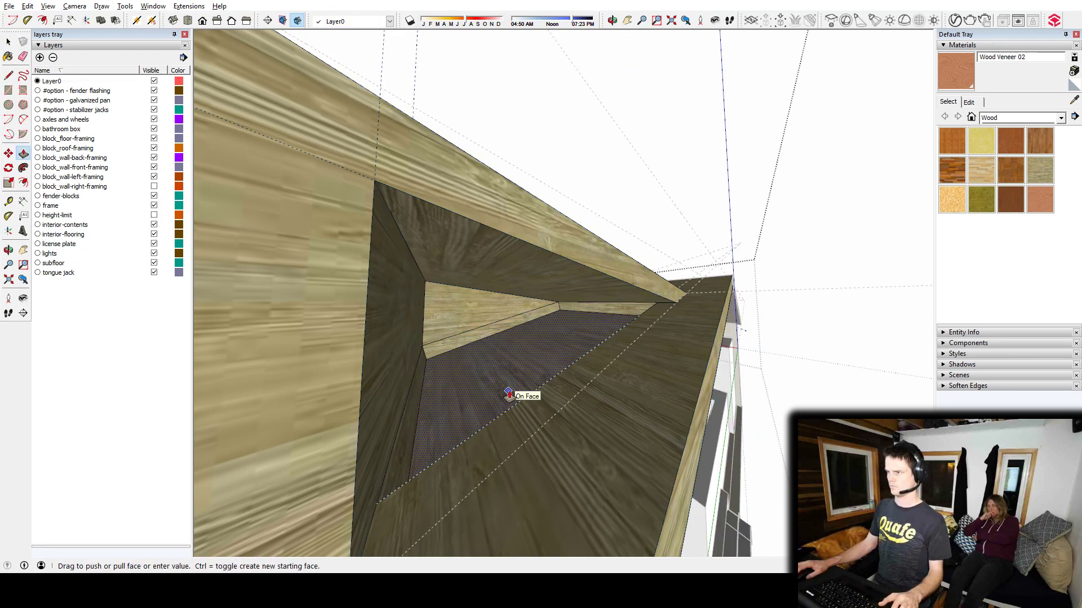
left_click(508, 393)
mouse_move(514, 355)
middle_mouse_down()
mouse_move(543, 345)
mouse_move(449, 355)
mouse_move(684, 314)
mouse_move(664, 310)
mouse_move(545, 363)
mouse_move(478, 283)
mouse_move(603, 285)
mouse_move(451, 333)
mouse_move(553, 321)
mouse_move(372, 302)
mouse_move(560, 316)
mouse_move(548, 328)
mouse_move(495, 304)
mouse_move(603, 332)
mouse_move(729, 413)
mouse_move(632, 185)
mouse_move(669, 288)
mouse_move(687, 293)
mouse_move(634, 267)
mouse_move(447, 302)
middle_mouse_up()
Close the dormer's open side wall from inside by drawing lines between the corners of its triangular opening
key("space")
scroll(477, 285, "up", 5)
key("l")
left_click(444, 302)
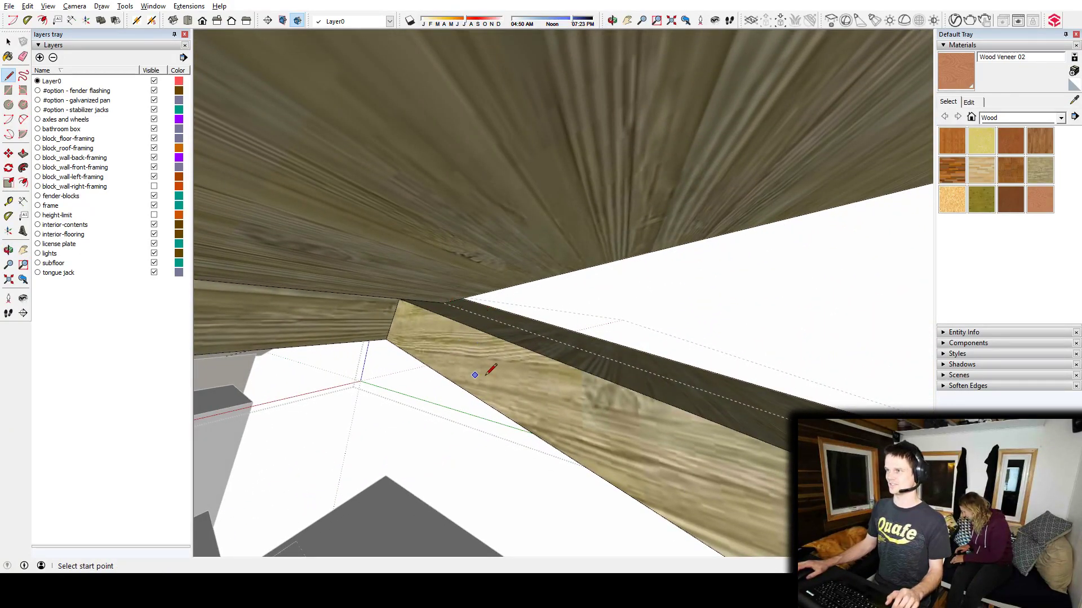
middle_click_drag(490, 369, 671, 392)
left_click(659, 226)
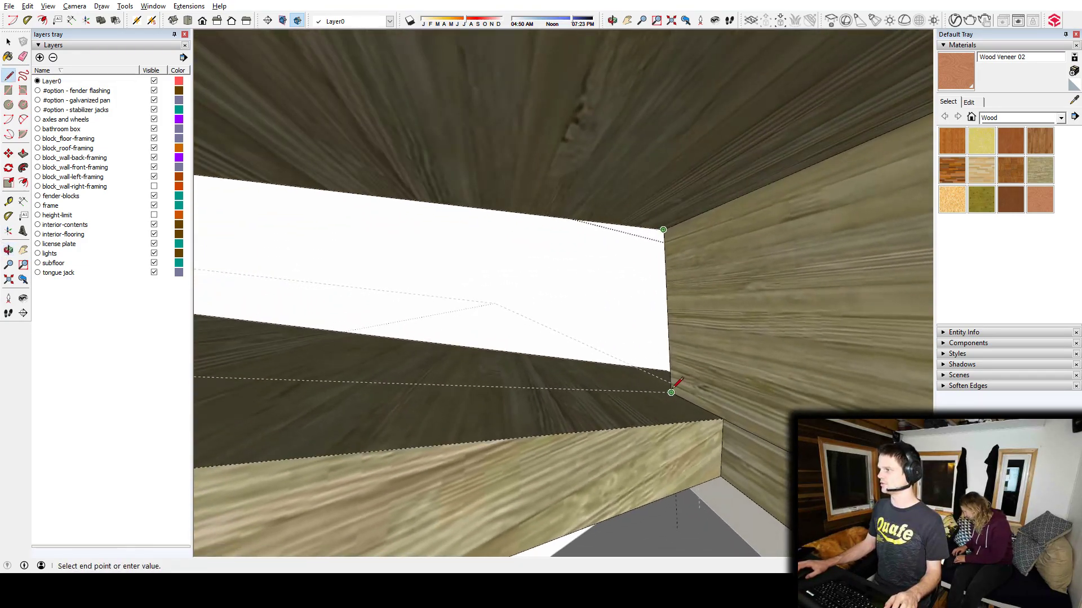
middle_click_drag(759, 326, 403, 298)
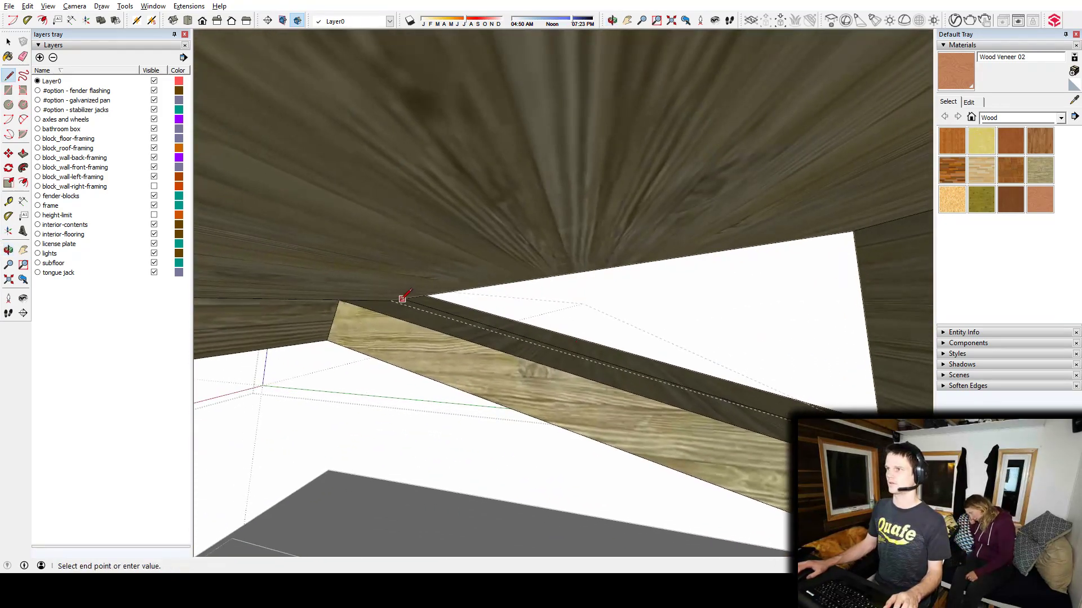
left_click(391, 299)
mouse_move(574, 393)
middle_mouse_down()
mouse_move(495, 346)
mouse_move(437, 333)
mouse_move(578, 385)
middle_mouse_up()
middle_click_drag(788, 460, 805, 407)
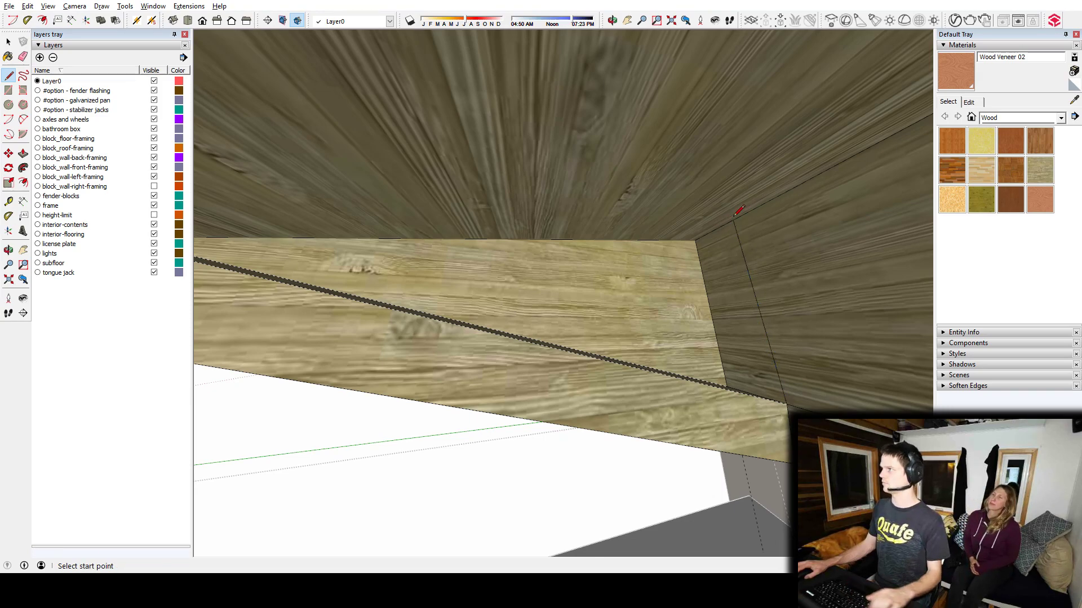
middle_click_drag(597, 229, 482, 231)
middle_click_drag(417, 257, 544, 307)
Remove the leftover inner outline edges from the outer side face of the dormer
key("space")
scroll(544, 307, "up", 3)
middle_click_drag(701, 317, 962, 317)
scroll(578, 275, "down", 5)
middle_click_drag(579, 277, 547, 285)
left_click(543, 294)
double_click(544, 294)
left_click(544, 294)
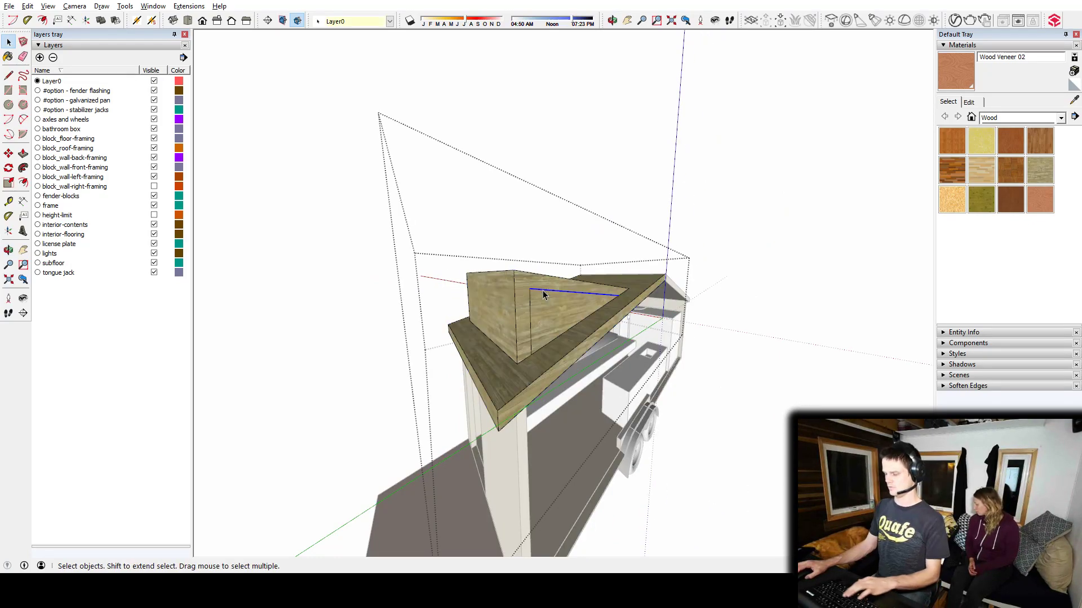
middle_click_drag(529, 302, 845, 255)
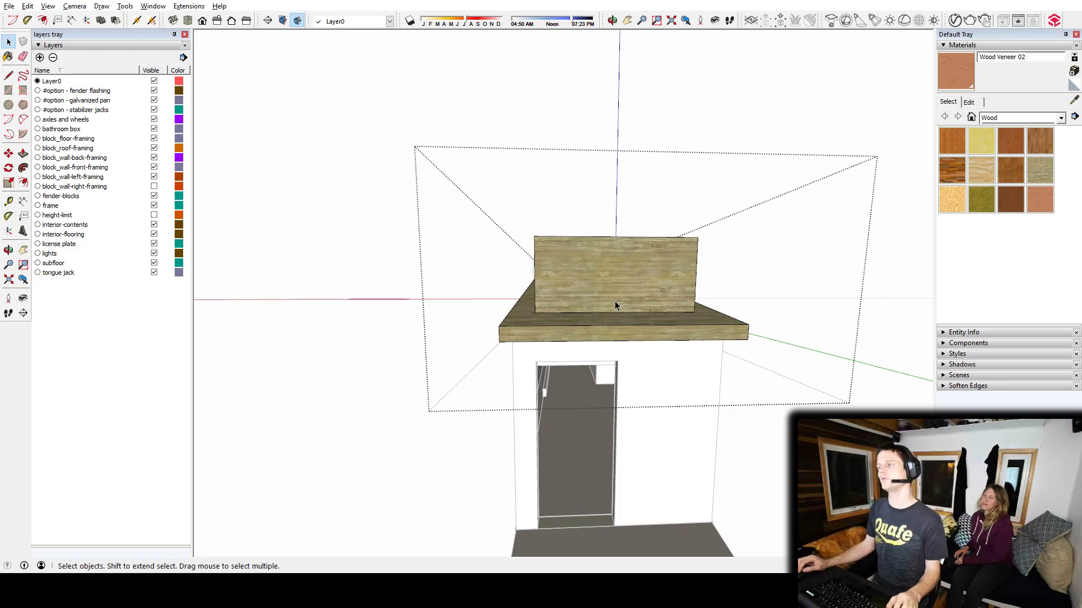
Place a vertical guide below the dormer's inner front corner to mark where its front wall meets the roof opening
middle_click_drag(615, 302, 498, 130)
scroll(528, 378, "up", 4)
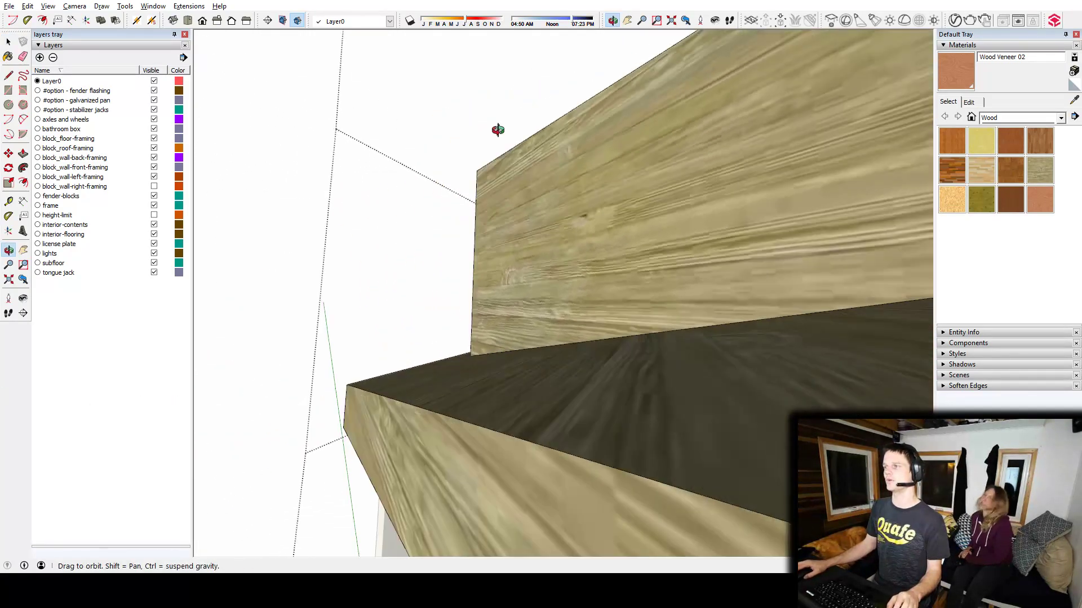
scroll(693, 241, "up", 5)
middle_click_drag(692, 242, 624, 367)
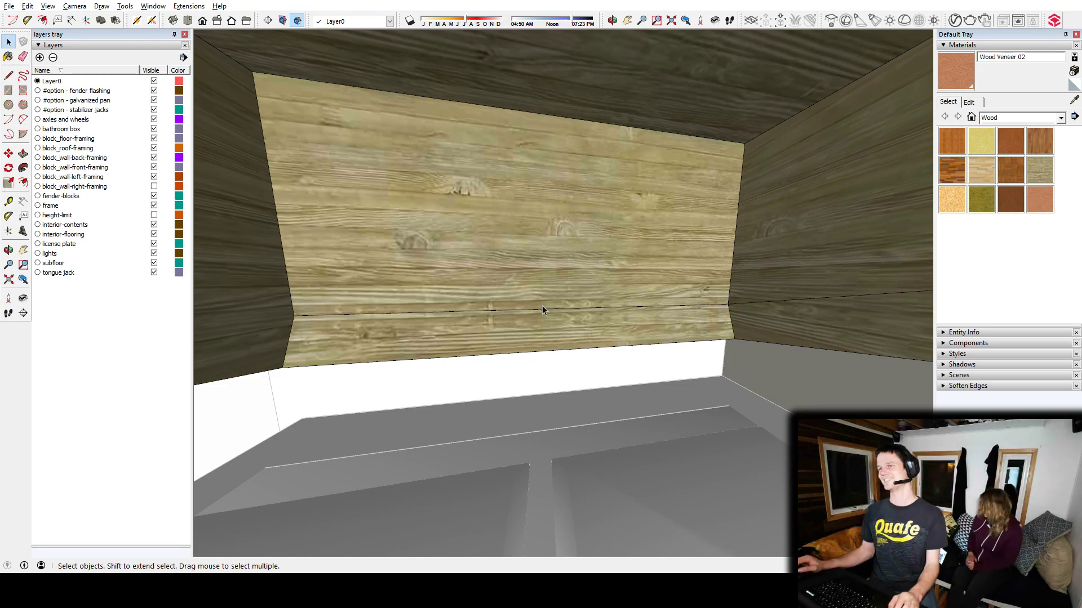
middle_click_drag(556, 210, 485, 273)
key("t")
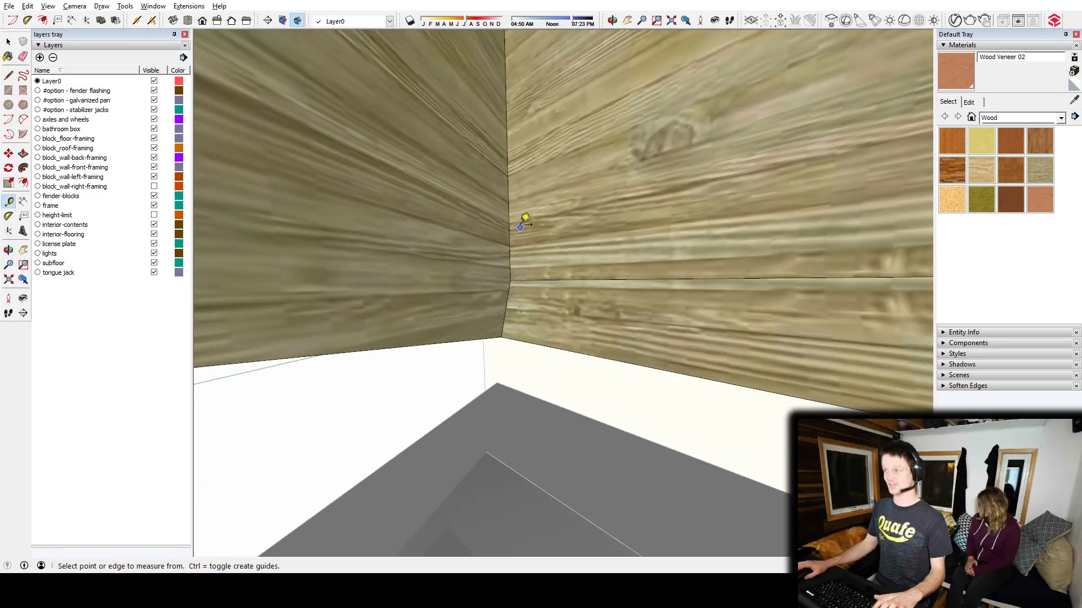
middle_click_drag(512, 209, 486, 292)
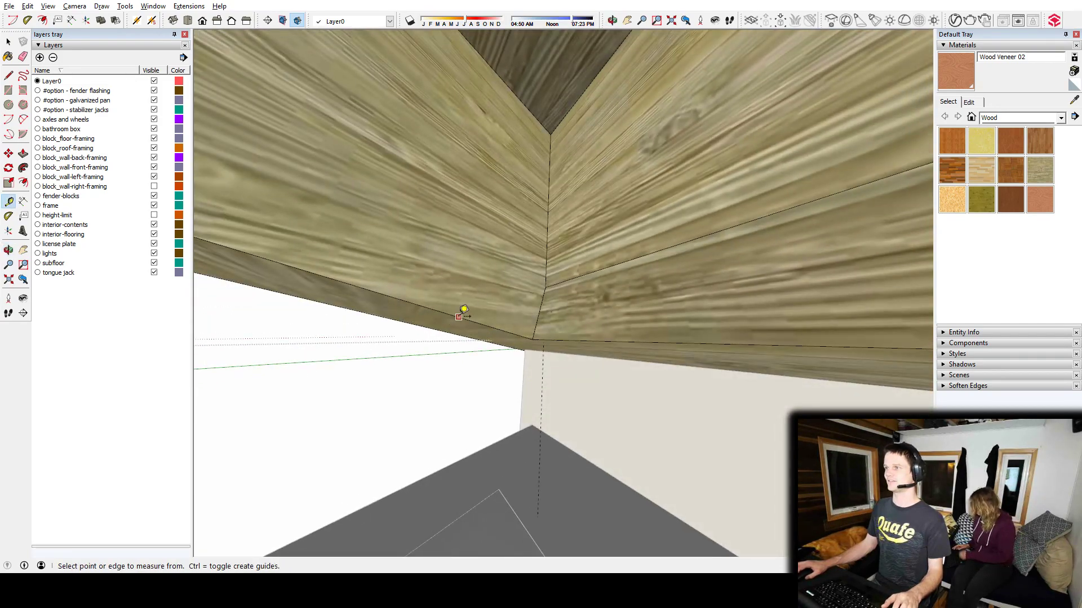
middle_click_drag(569, 316, 509, 268)
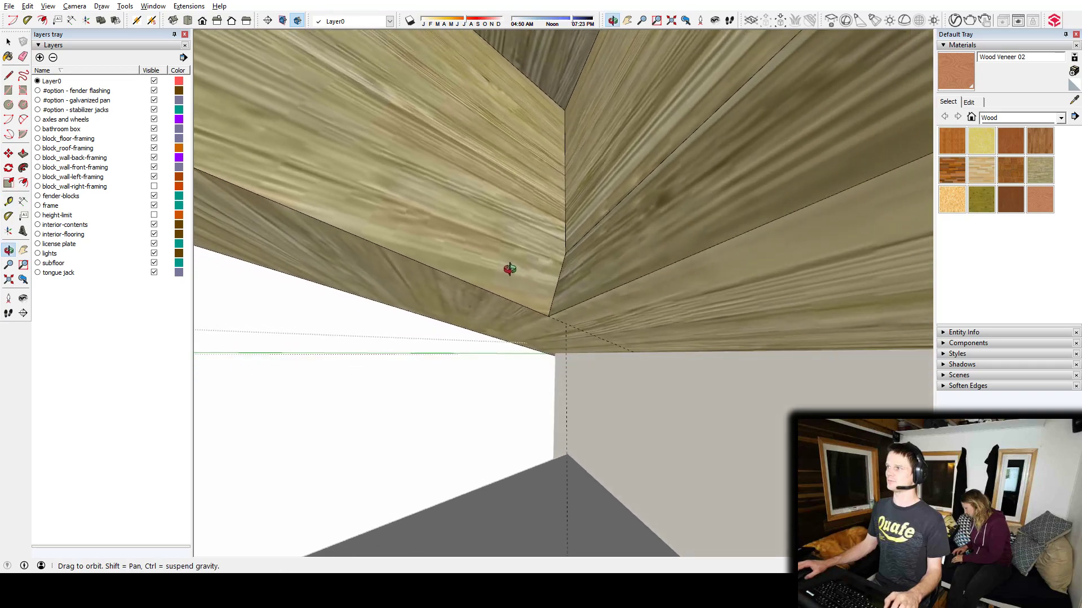
Move the lower front edge of the roof opening to the vertical guide, in plumb with the dormer's inner front wall
key("space")
left_click(566, 310)
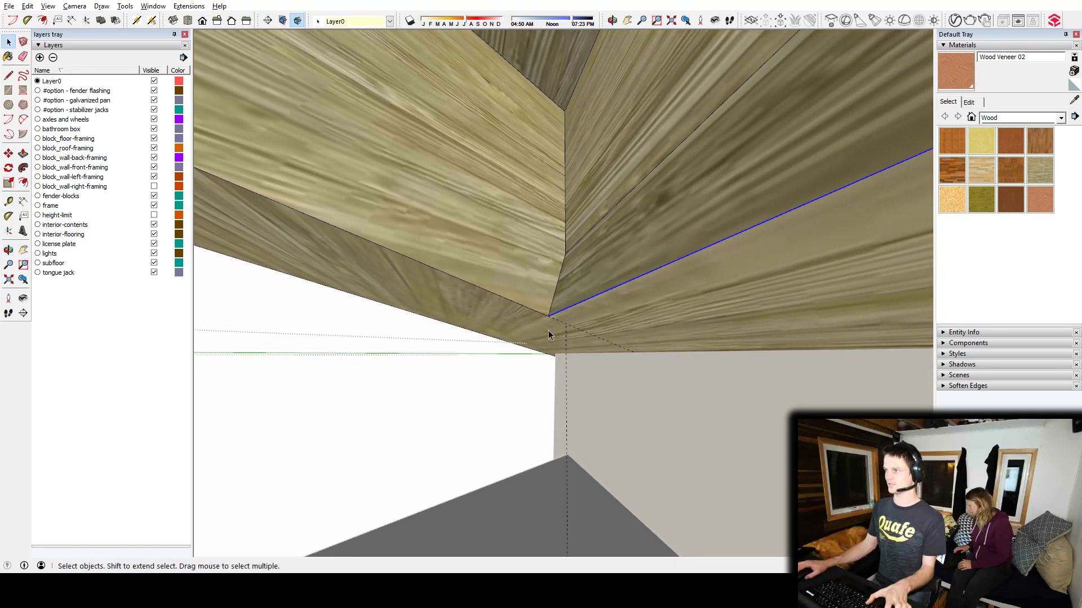
key("m")
left_click(550, 316)
key("space")
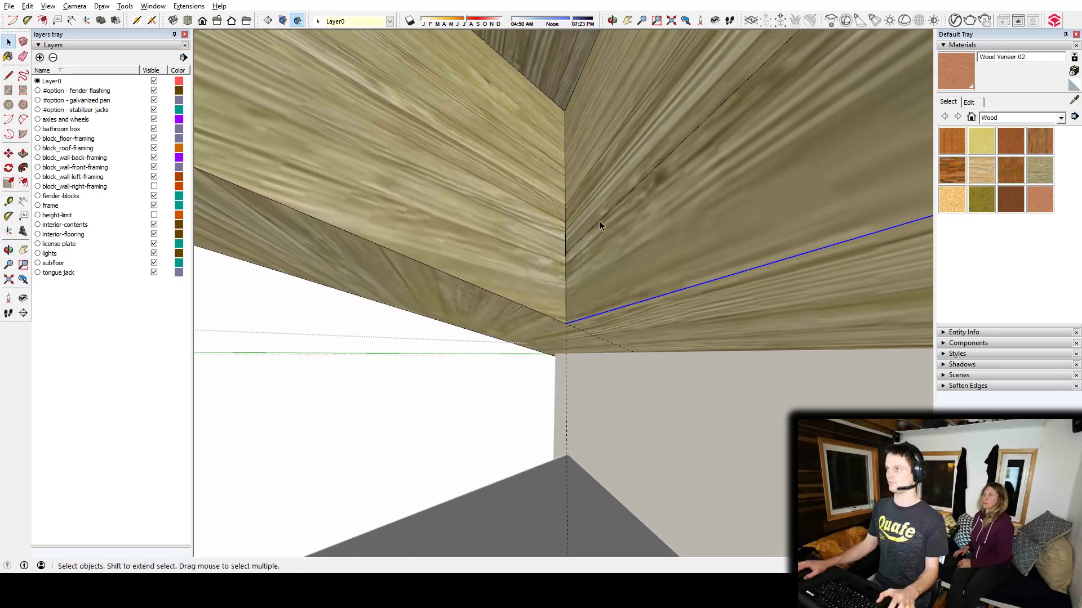
middle_click_drag(599, 223, 902, 278)
left_click(797, 275)
Place four inset guides on the dormer's outer front face to mark the edges of the window
middle_click_drag(804, 272, 648, 290)
middle_click_drag(537, 355, 469, 310)
scroll(469, 311, "down", 10)
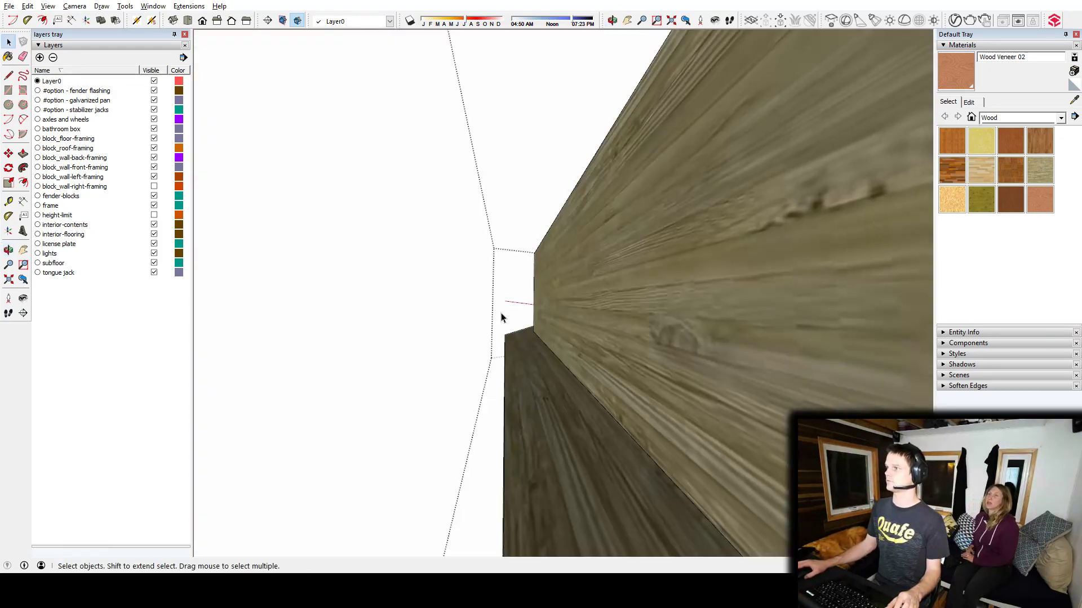
middle_click_drag(587, 282, 617, 324)
scroll(617, 324, "up", 2)
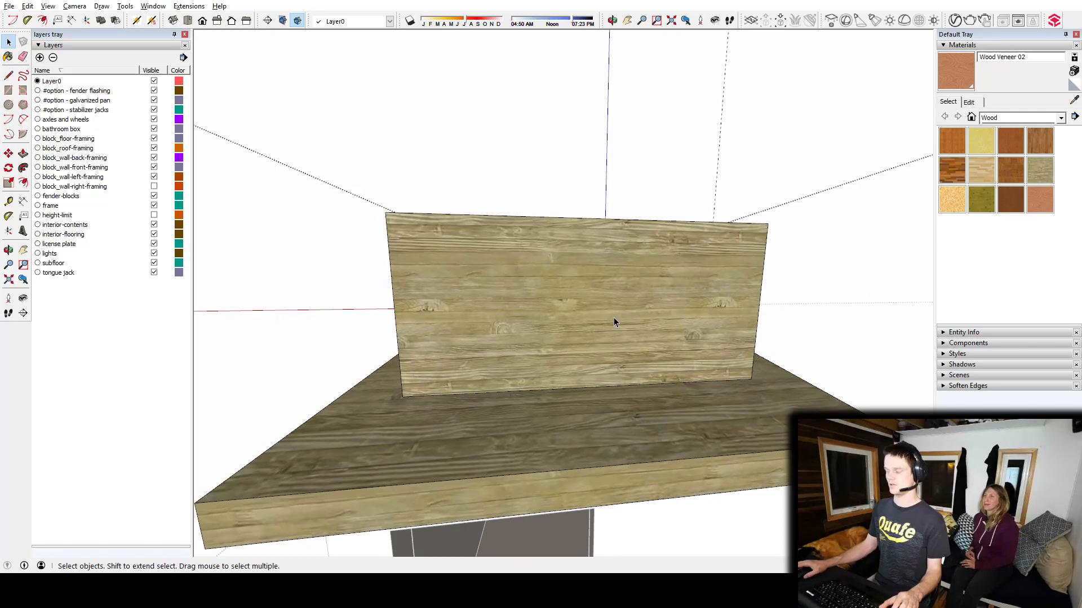
key("t")
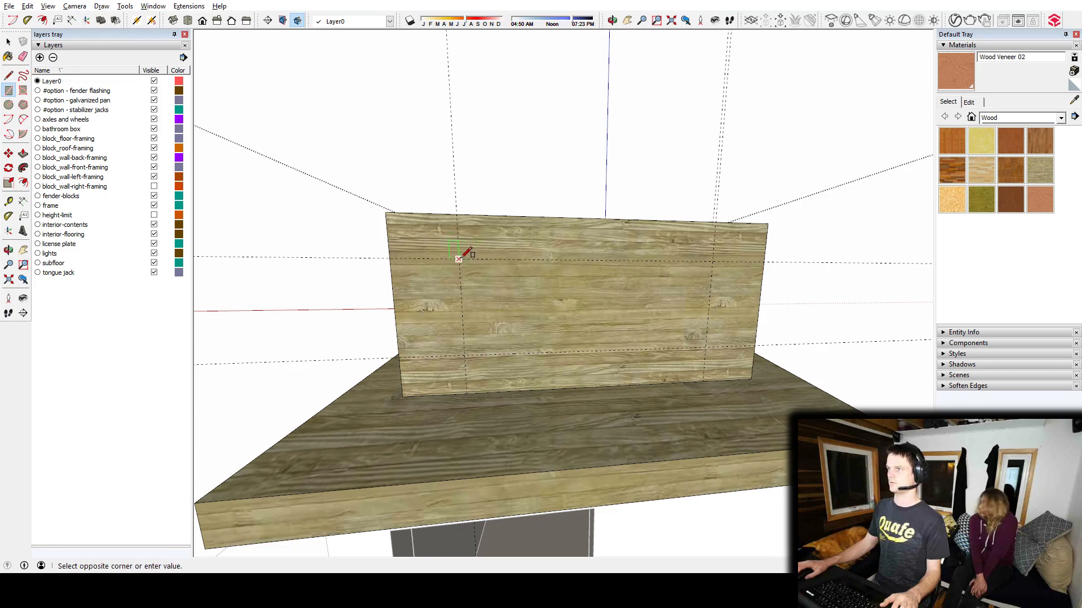
Draw the window rectangle between the guides and push it through the dormer's front wall to cut the opening
middle_click_drag(560, 294, 574, 321)
key("p")
left_click_drag(575, 321, 541, 318)
middle_click_drag(541, 318, 546, 286)
key("space")
Examine the new dormer window and the roof opening from outside and from within the loft
middle_click_drag(520, 344, 293, 366)
scroll(523, 323, "down", 8)
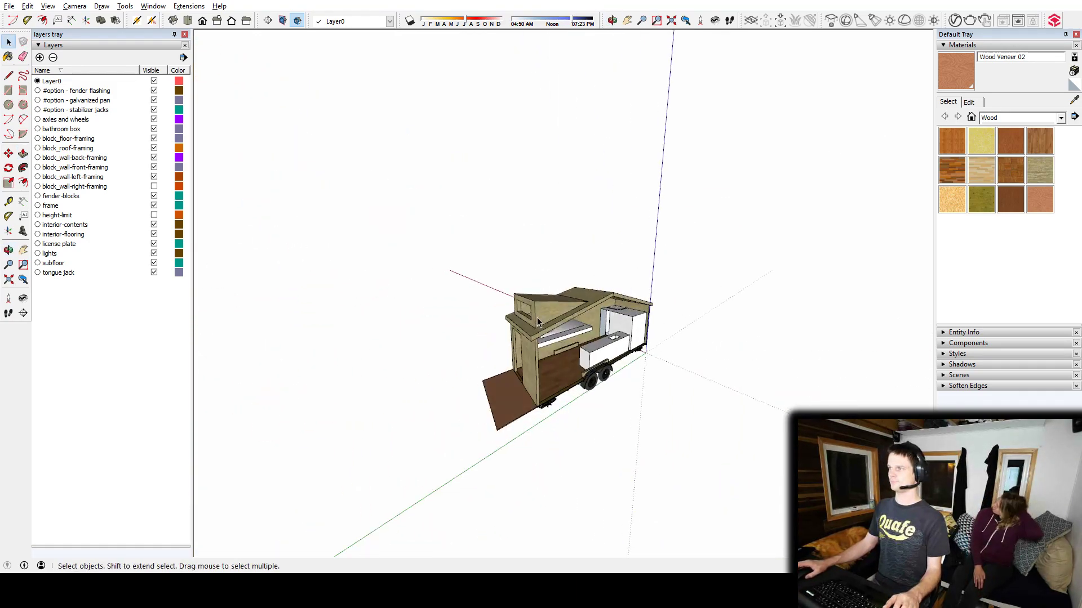
scroll(537, 319, "up", 5)
middle_click_drag(538, 318, 329, 136)
scroll(662, 299, "down", 4)
scroll(572, 254, "up", 6)
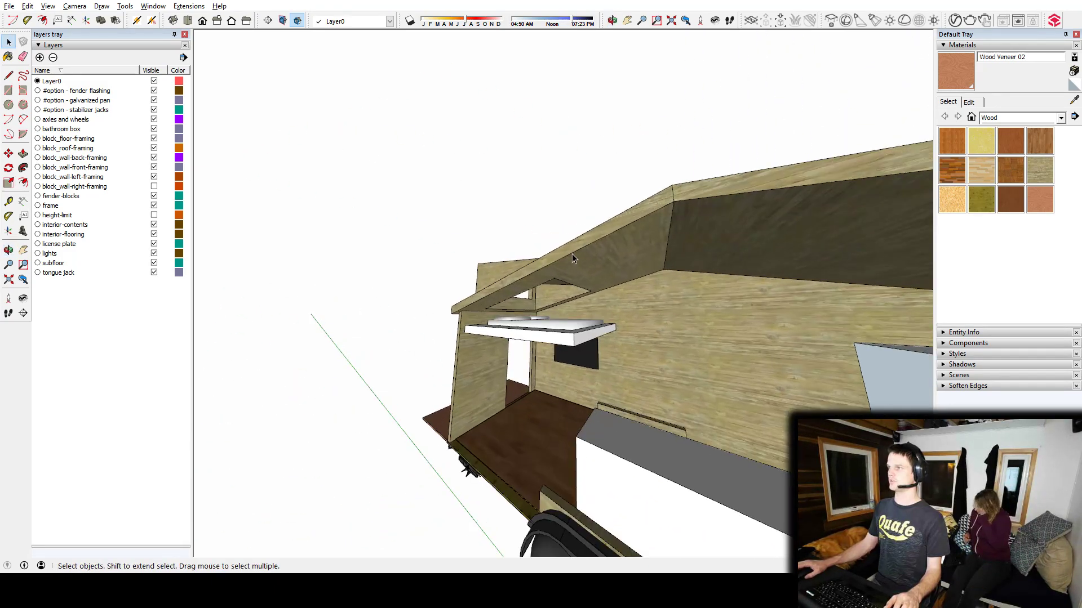
middle_click_drag(608, 294, 692, 267)
scroll(580, 271, "up", 6)
scroll(583, 271, "down", 8)
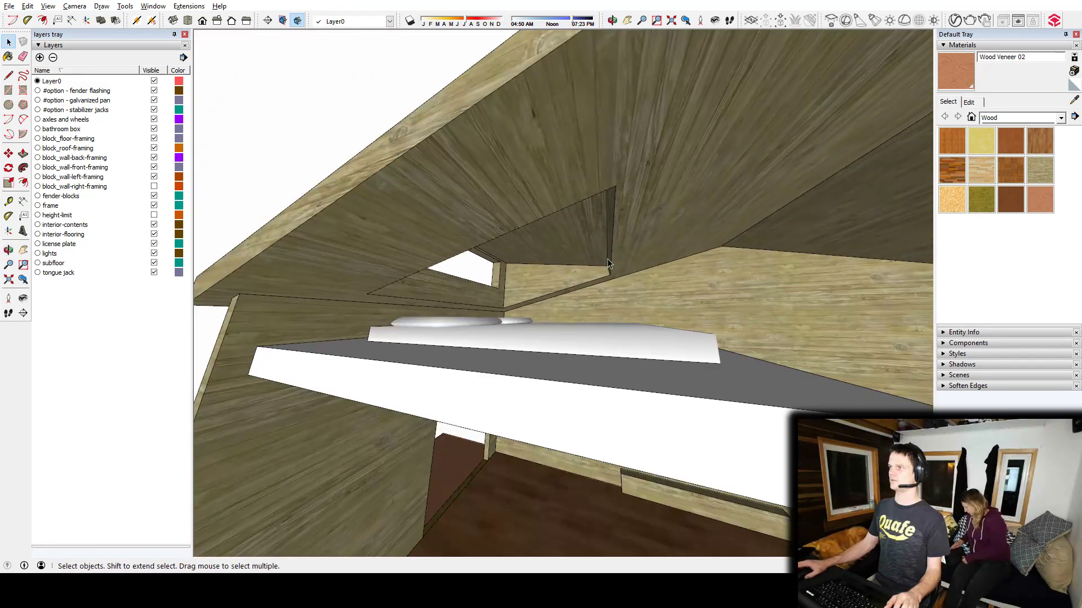
middle_click_drag(626, 247, 455, 299)
scroll(556, 309, "up", 7)
mouse_move(556, 313)
middle_mouse_down()
mouse_move(552, 336)
mouse_move(562, 321)
mouse_move(608, 322)
mouse_move(674, 275)
mouse_move(757, 382)
mouse_move(712, 418)
mouse_move(660, 423)
mouse_move(704, 324)
mouse_move(611, 253)
mouse_move(644, 249)
middle_mouse_up()
scroll(675, 275, "down", 8)
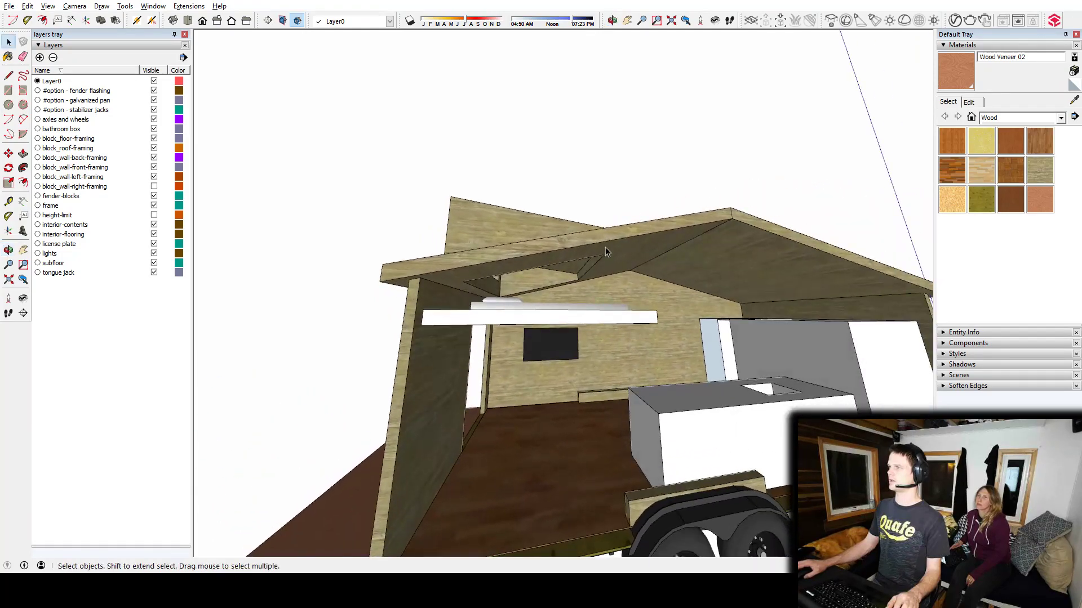
In the roof group, move the dormer roof's rear edge and the upper end of the roof opening closer to the ridge
scroll(597, 264, "up", 5)
double_click(644, 249)
left_click(607, 265)
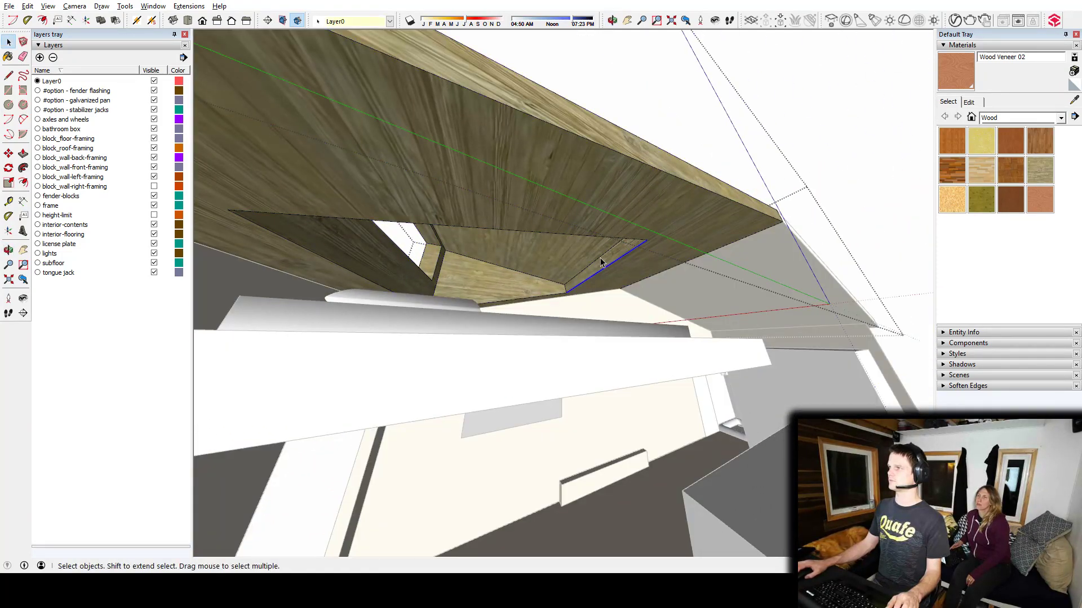
middle_click_drag(694, 211, 623, 265)
mouse_move(731, 141)
middle_mouse_down()
mouse_move(726, 177)
mouse_move(601, 374)
middle_mouse_up()
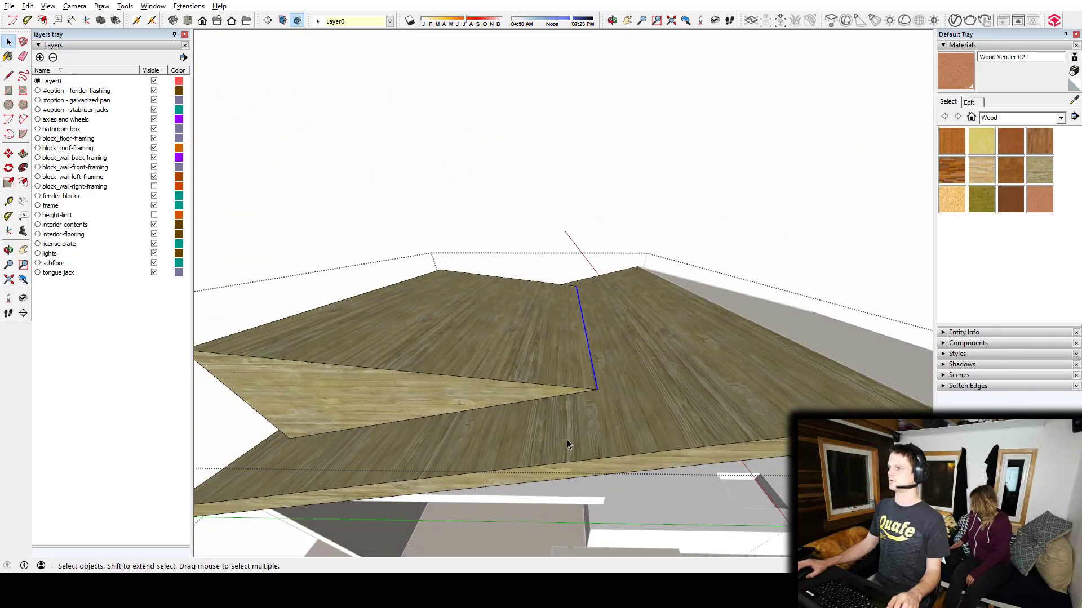
middle_click_drag(484, 404, 508, 398)
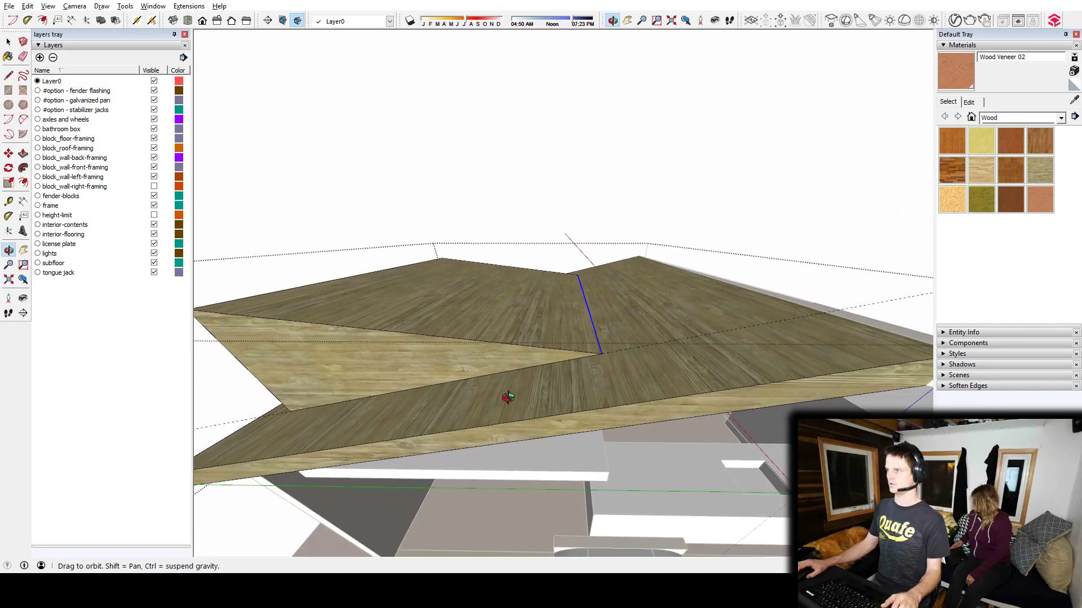
mouse_move(606, 406)
middle_mouse_down()
mouse_move(613, 273)
mouse_move(635, 316)
mouse_move(654, 174)
mouse_move(562, 387)
mouse_move(574, 343)
mouse_move(586, 374)
mouse_move(557, 421)
middle_mouse_up()
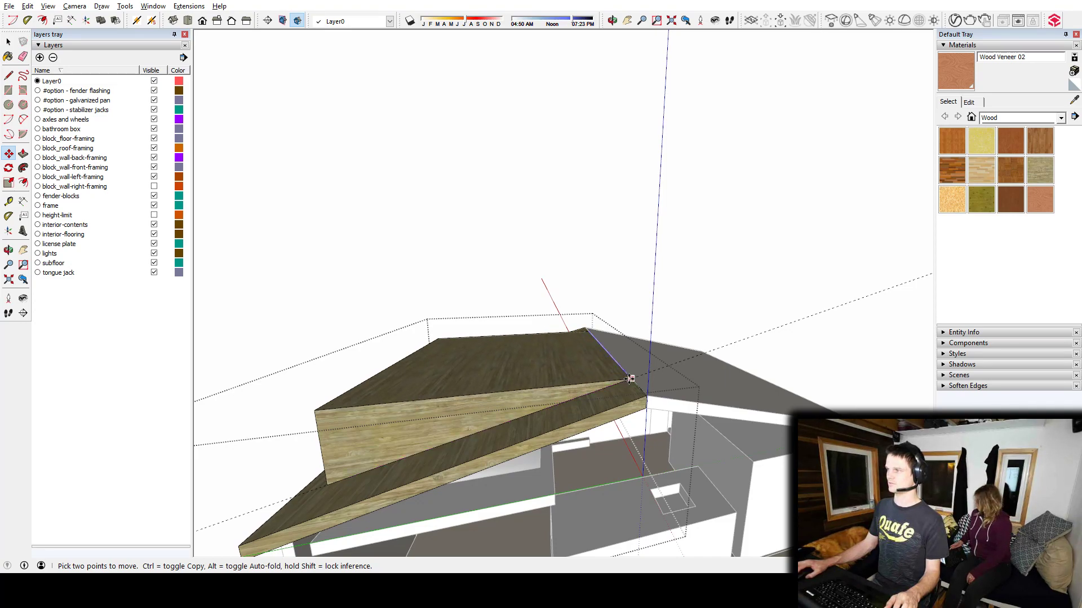
middle_click_drag(584, 442, 606, 277)
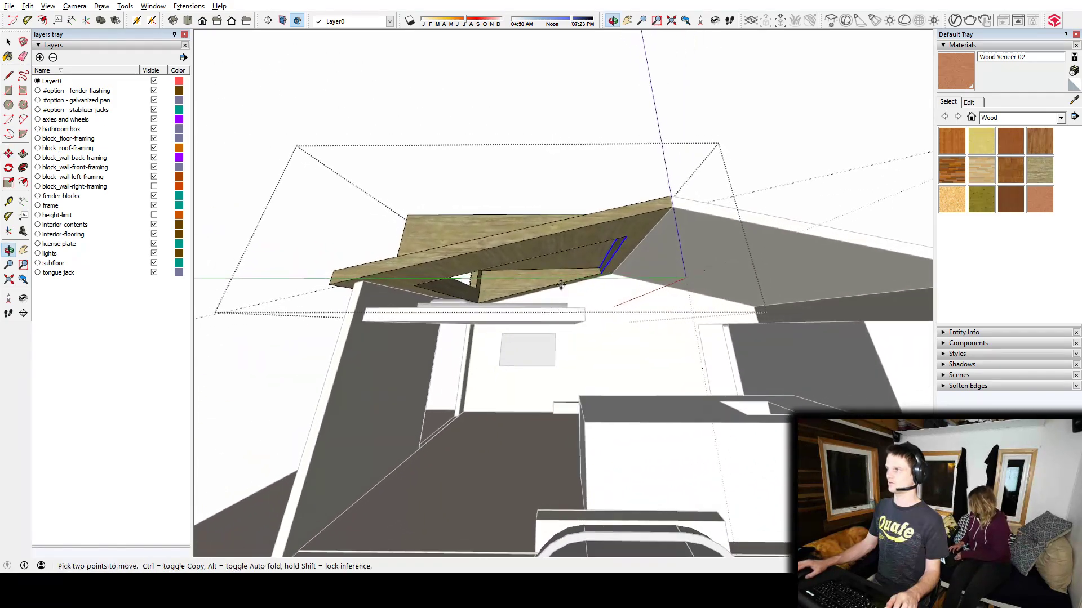
scroll(605, 277, "up", 7)
key("space")
mouse_move(673, 270)
middle_mouse_down()
mouse_move(537, 298)
mouse_move(728, 328)
mouse_move(629, 365)
middle_mouse_up()
scroll(646, 309, "down", 10)
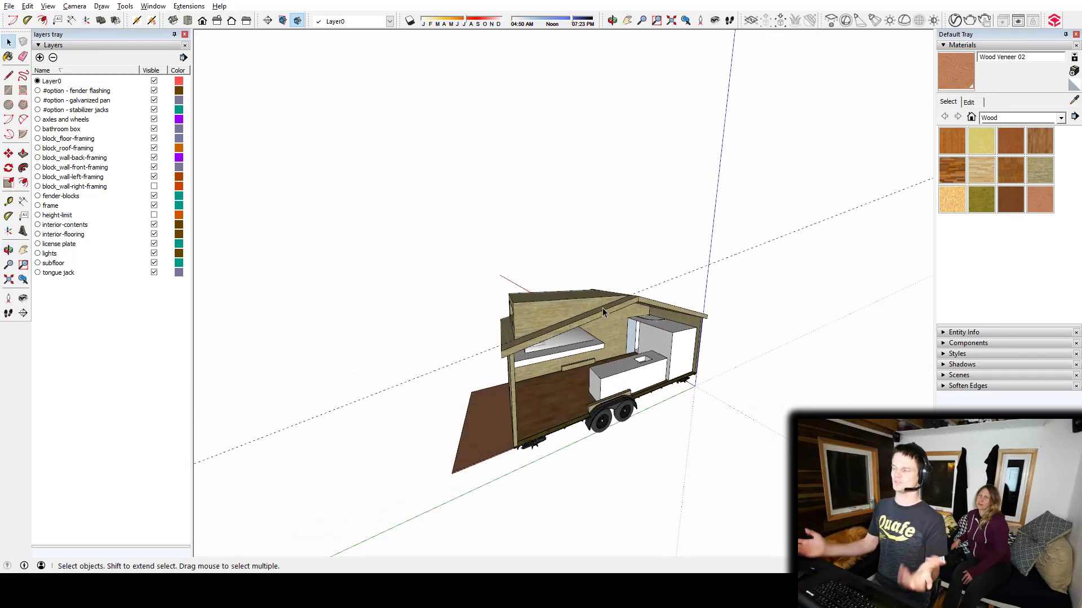
Examine the enlarged roof opening above the loft bed from inside and outside the house
middle_click_drag(540, 302, 647, 323)
mouse_move(571, 304)
middle_mouse_down()
mouse_move(540, 369)
mouse_move(53, 391)
mouse_move(515, 326)
mouse_move(395, 276)
mouse_move(304, 218)
middle_mouse_up()
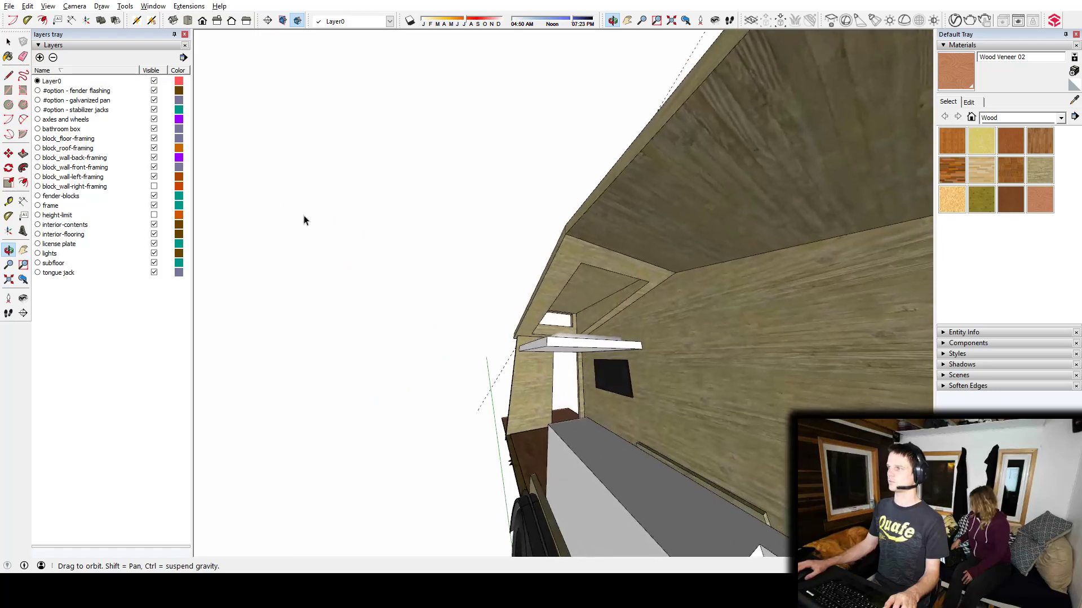
scroll(596, 321, "up", 5)
mouse_move(596, 321)
middle_mouse_down()
mouse_move(522, 271)
mouse_move(696, 359)
mouse_move(734, 411)
mouse_move(732, 437)
mouse_move(613, 501)
mouse_move(621, 481)
mouse_move(565, 386)
middle_mouse_up()
mouse_move(507, 364)
middle_mouse_down()
mouse_move(787, 298)
mouse_move(799, 331)
mouse_move(688, 338)
mouse_move(601, 227)
middle_mouse_up()
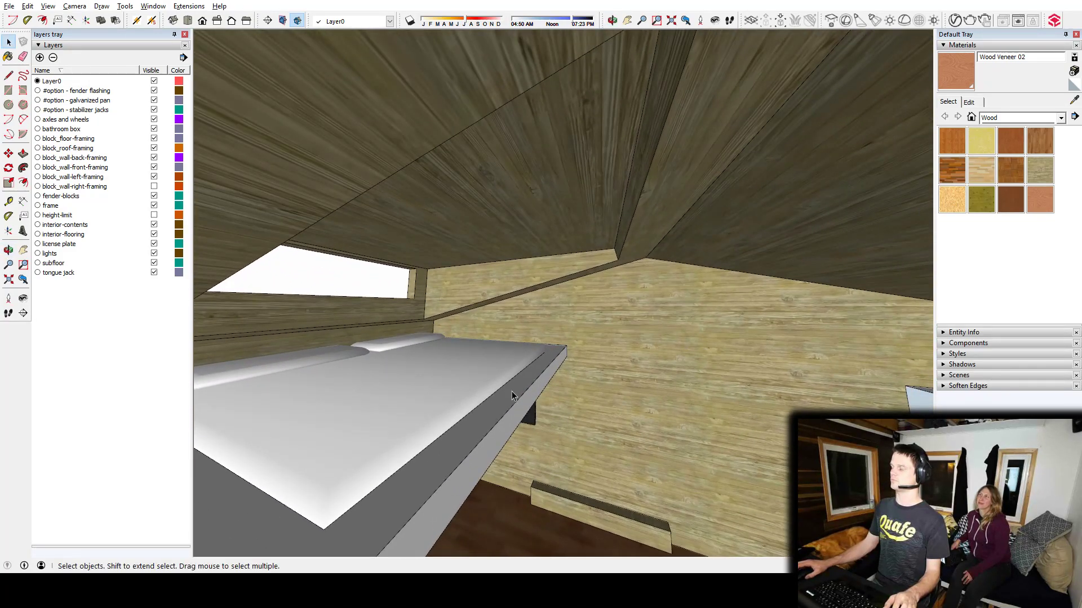
Lower the dormer's front window by moving its head and sill faces straight down along the blue axis
mouse_move(427, 291)
middle_mouse_down()
mouse_move(563, 338)
mouse_move(541, 395)
mouse_move(556, 446)
middle_mouse_up()
mouse_move(429, 354)
middle_mouse_down()
mouse_move(458, 318)
mouse_move(400, 315)
mouse_move(443, 303)
mouse_move(434, 372)
mouse_move(867, 354)
mouse_move(601, 358)
mouse_move(896, 340)
mouse_move(550, 415)
mouse_move(589, 400)
middle_mouse_up()
scroll(400, 315, "up", 3)
left_click(590, 400)
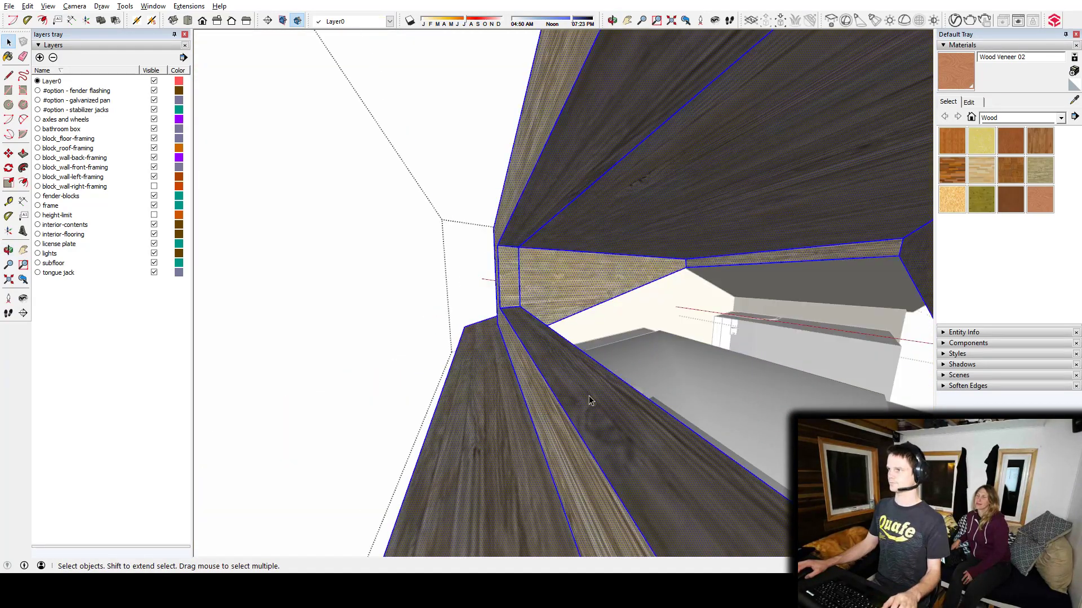
double_click(566, 365)
key("m")
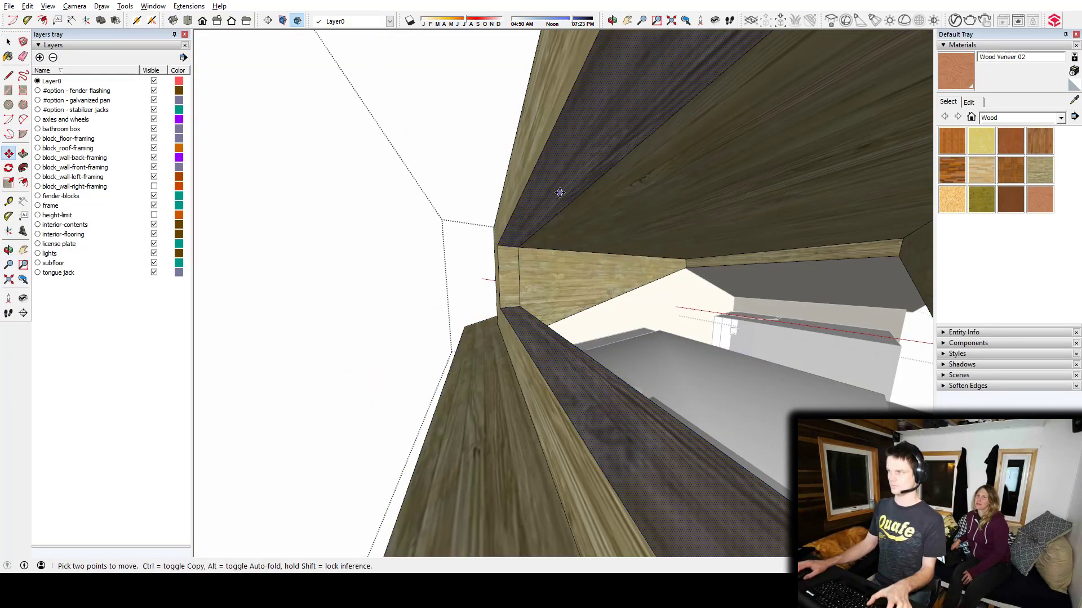
left_click(558, 196)
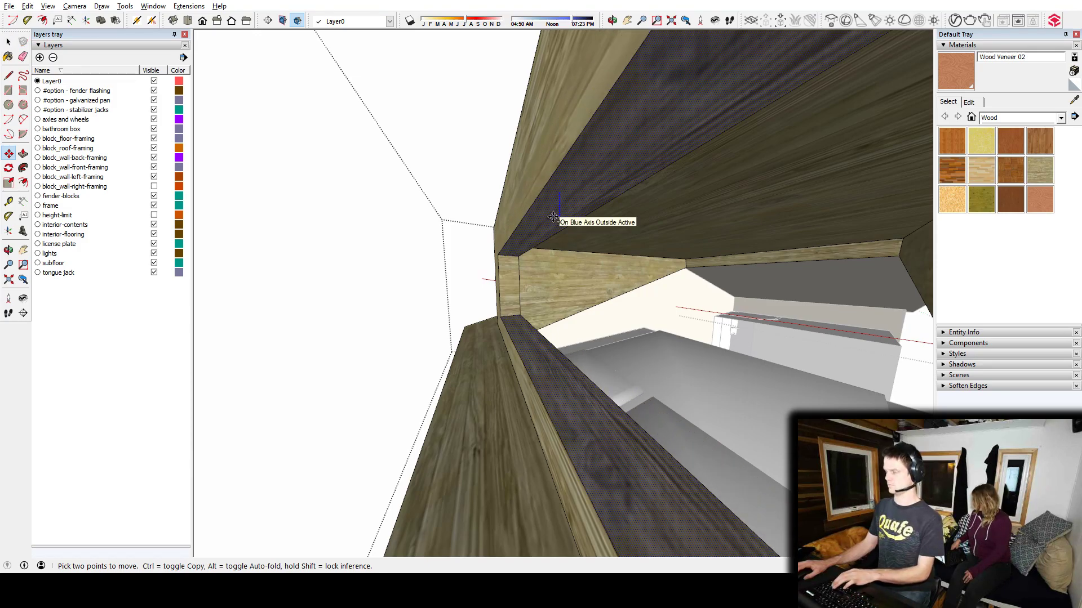
middle_click_drag(553, 217, 705, 271)
key("Escape")
Examine the lowered window and the dormer from outside and from above the loft bed
scroll(613, 295, "down", 8)
middle_click_drag(613, 295, 360, 362, "shift")
scroll(556, 310, "up", 5)
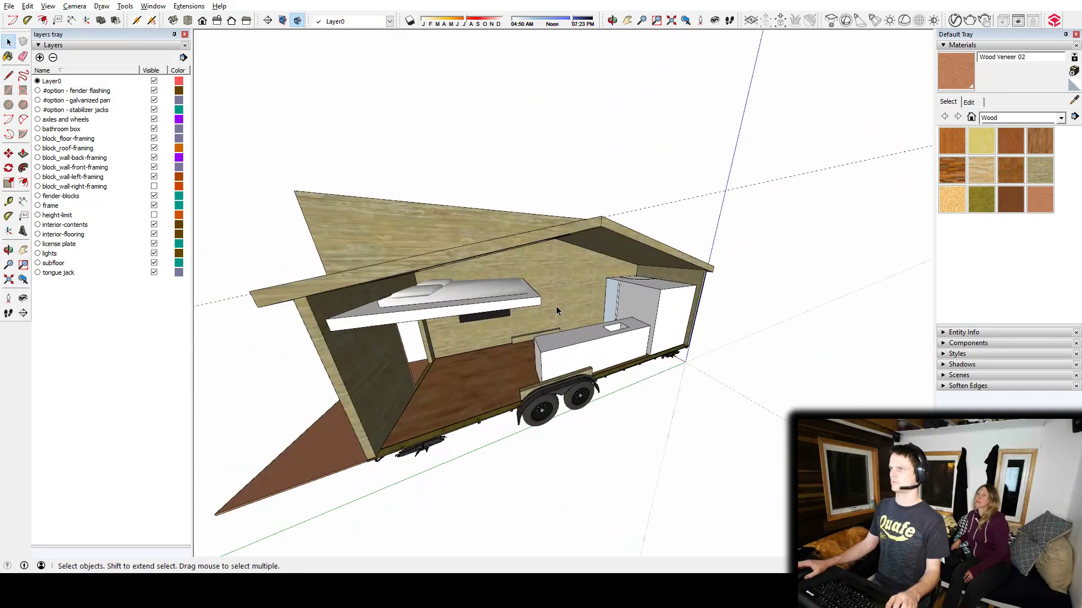
scroll(554, 279, "up", 4)
middle_click_drag(555, 276, 917, 215)
middle_click_drag(484, 241, 603, 255, "shift")
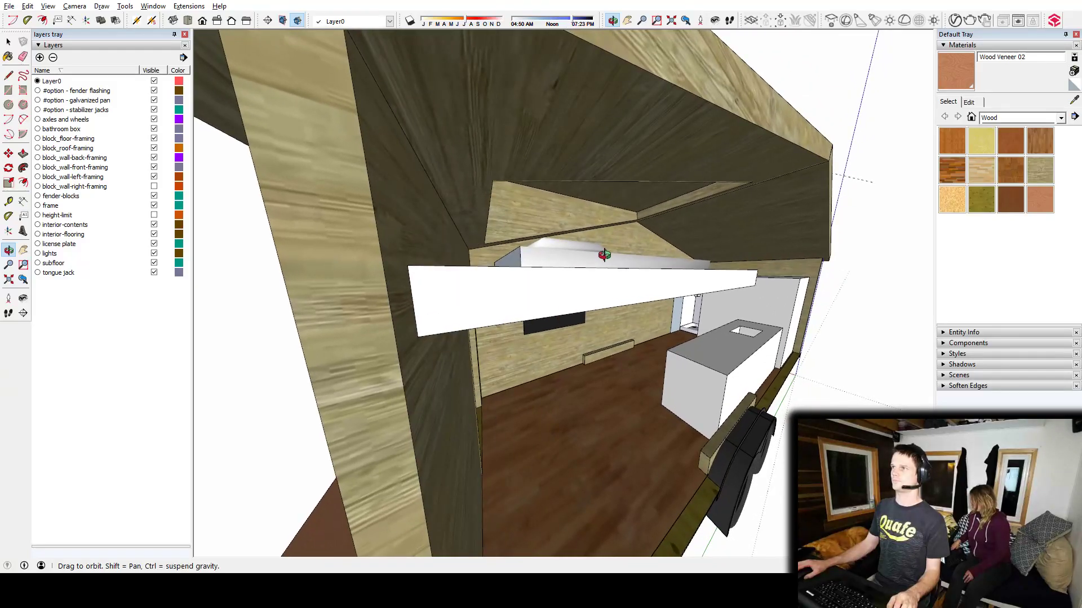
scroll(604, 254, "down", 10)
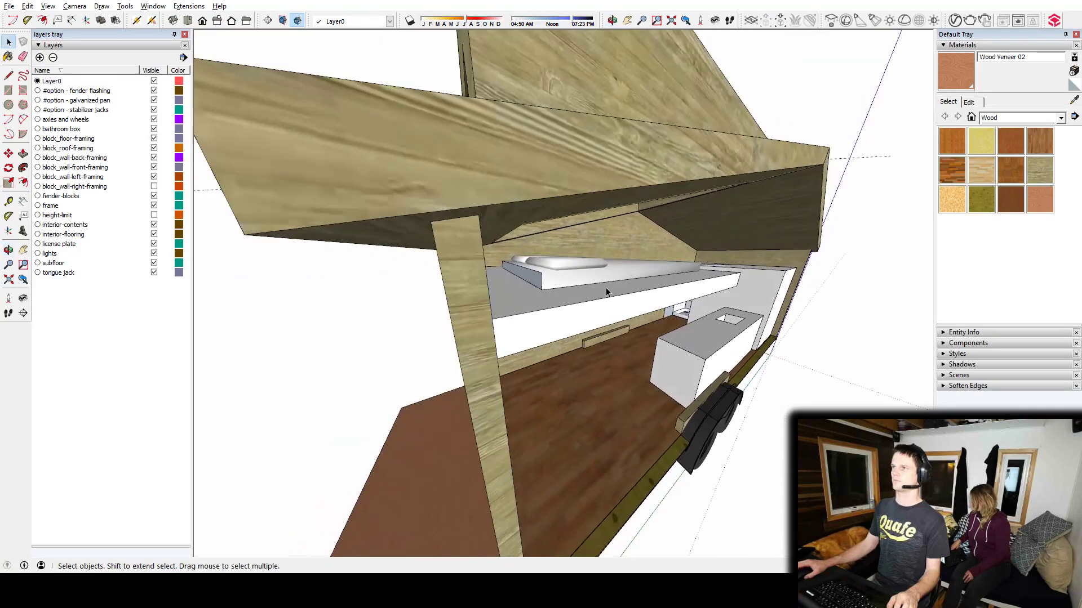
middle_click_drag(606, 287, 596, 290, "shift")
scroll(495, 202, "up", 10)
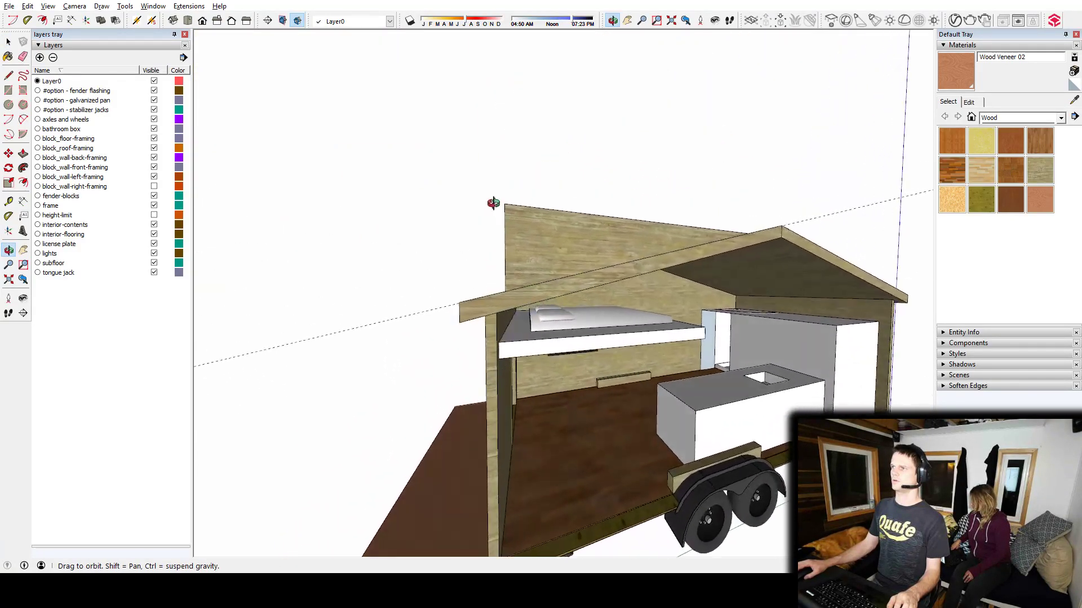
middle_click_drag(301, 129, 145, 214)
scroll(534, 301, "up", 10)
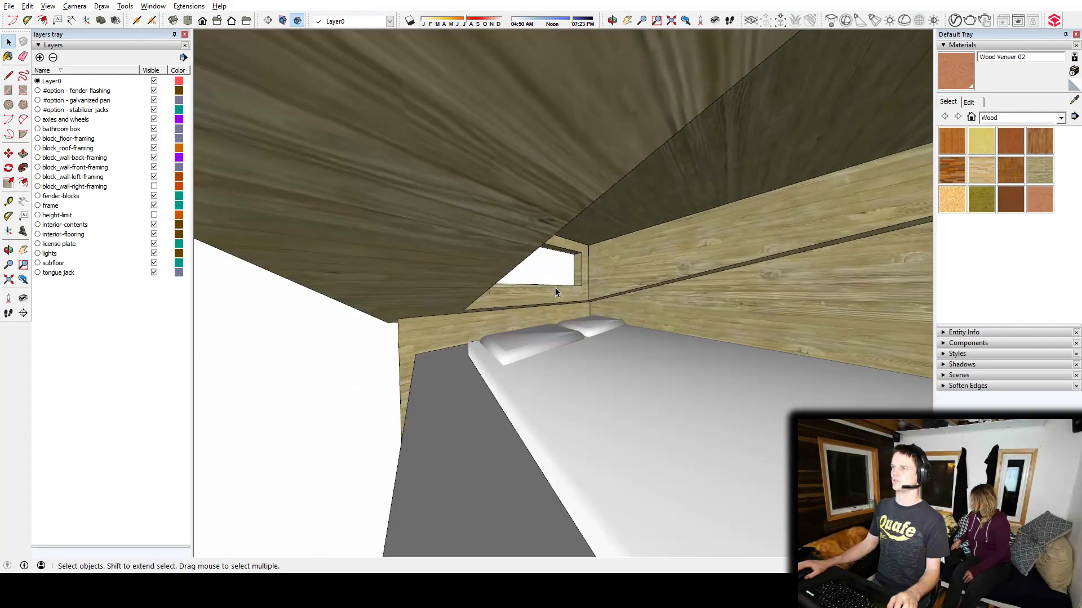
In the roof group, move the dormer's inner front wall face outward until it is flush with the loft wall below
double_click(481, 293)
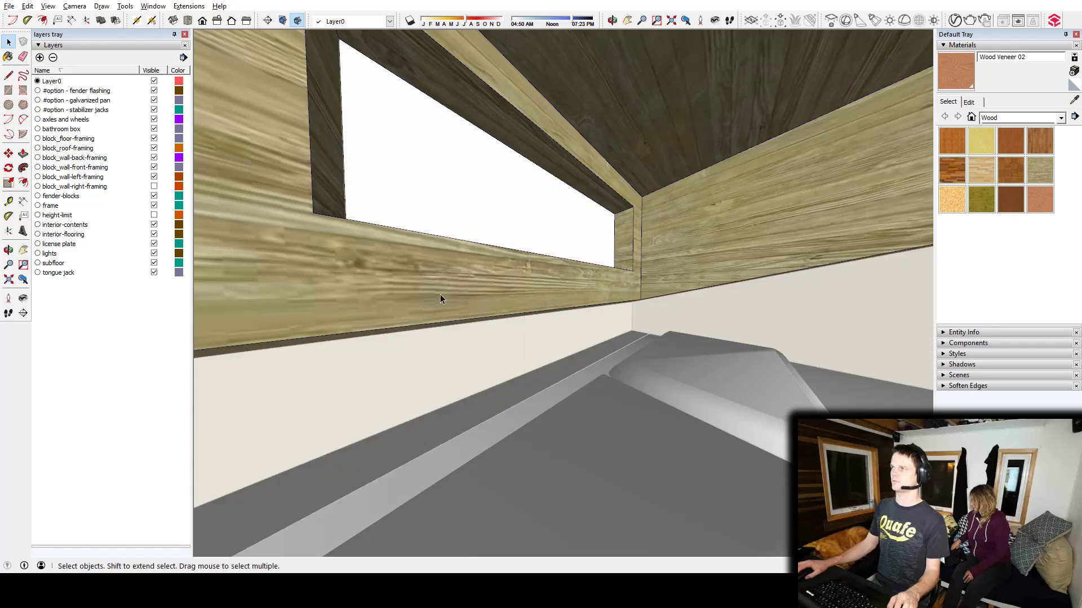
left_click(376, 312)
middle_click_drag(376, 312, 471, 280)
middle_click_drag(378, 303, 736, 312)
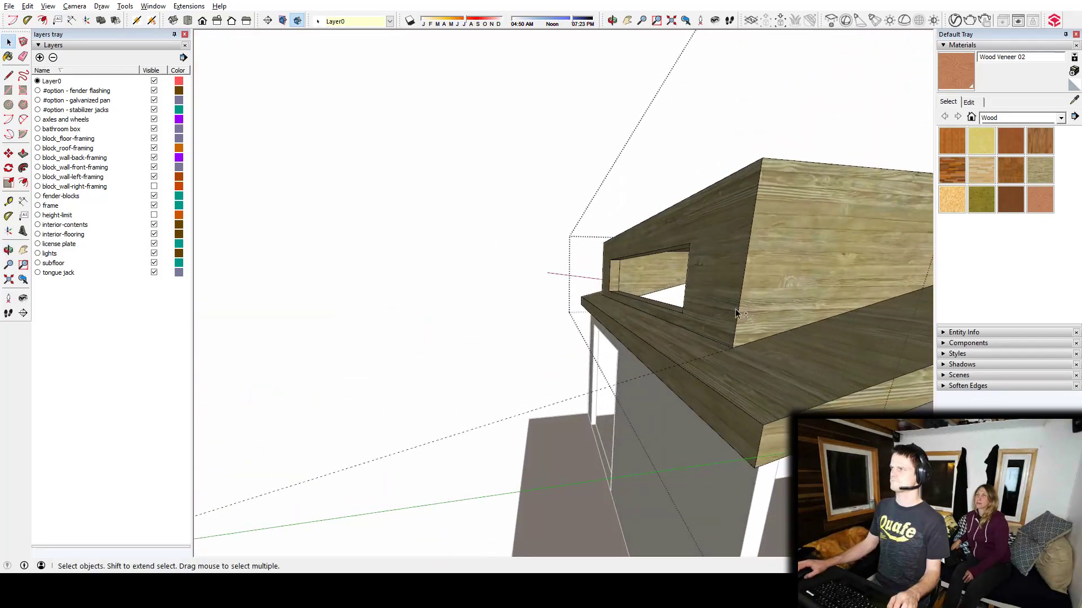
middle_click_drag(785, 351, 518, 281)
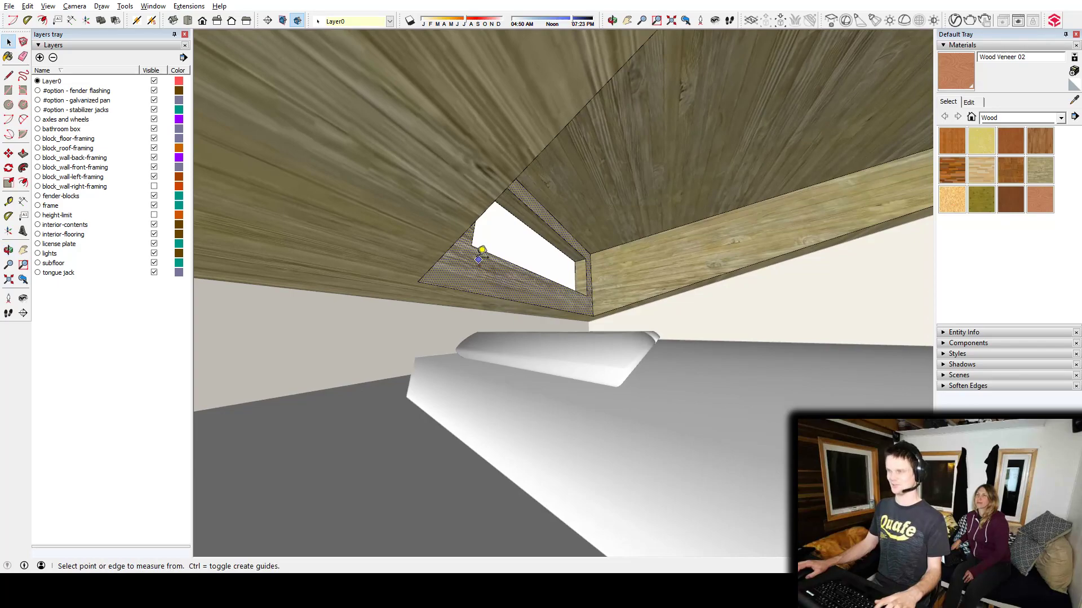
left_click(417, 280)
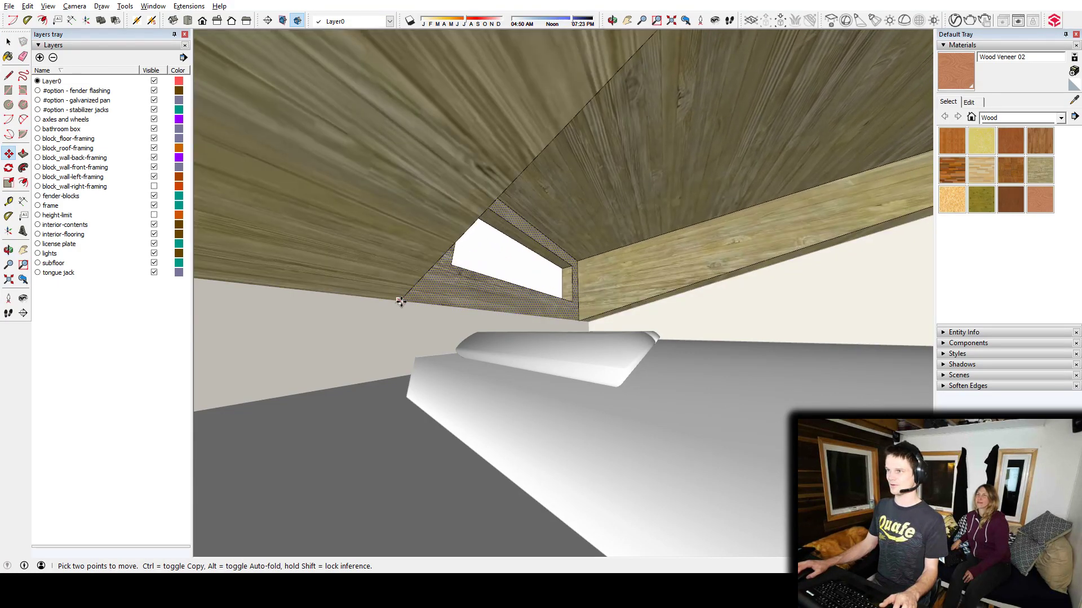
middle_click_drag(401, 303, 294, 203)
key("space")
left_click(419, 318)
Examine how the dormer's front wall meets the loft wall and how the opening ends near the ridge
scroll(552, 318, "up", 8)
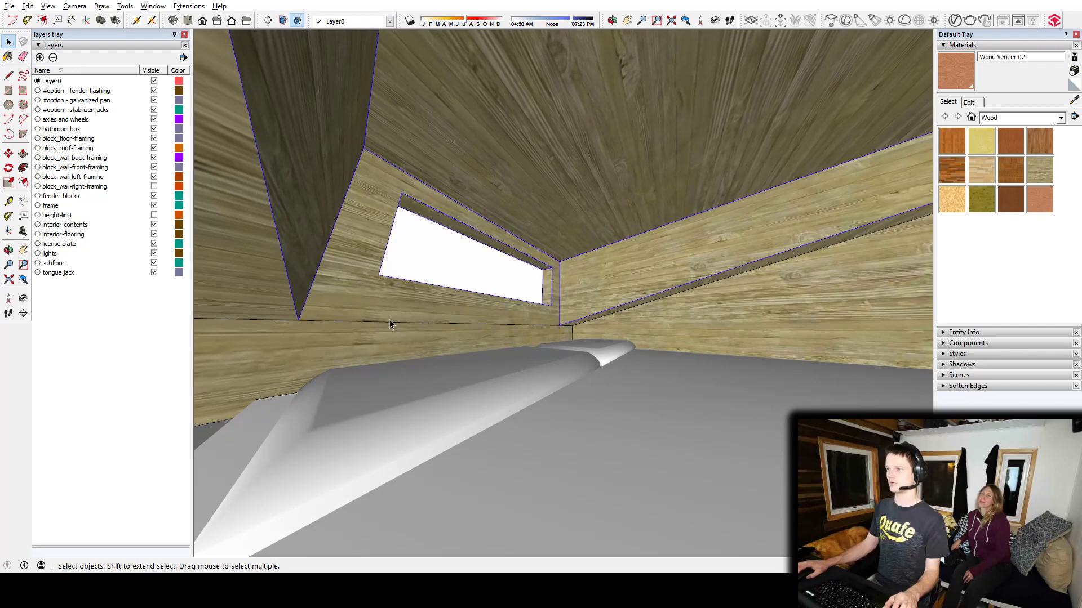
double_click(389, 320)
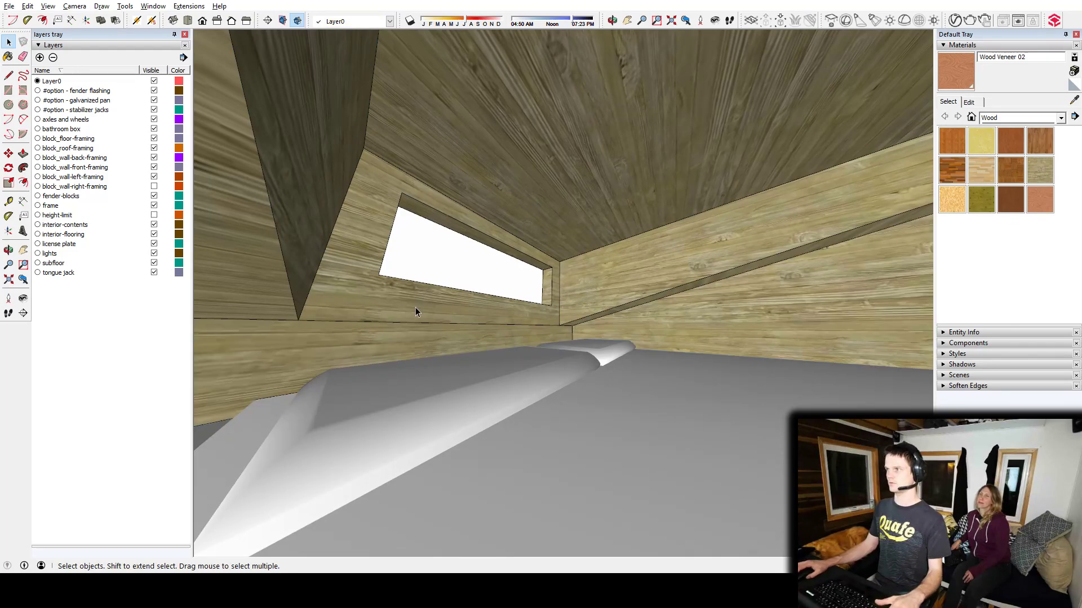
middle_click_drag(413, 309, 401, 374)
scroll(627, 295, "down", 4)
middle_click_drag(469, 311, 510, 342, "shift")
scroll(687, 337, "down", 2)
middle_click_drag(510, 341, 680, 238)
scroll(612, 269, "up", 2)
scroll(611, 264, "up", 4)
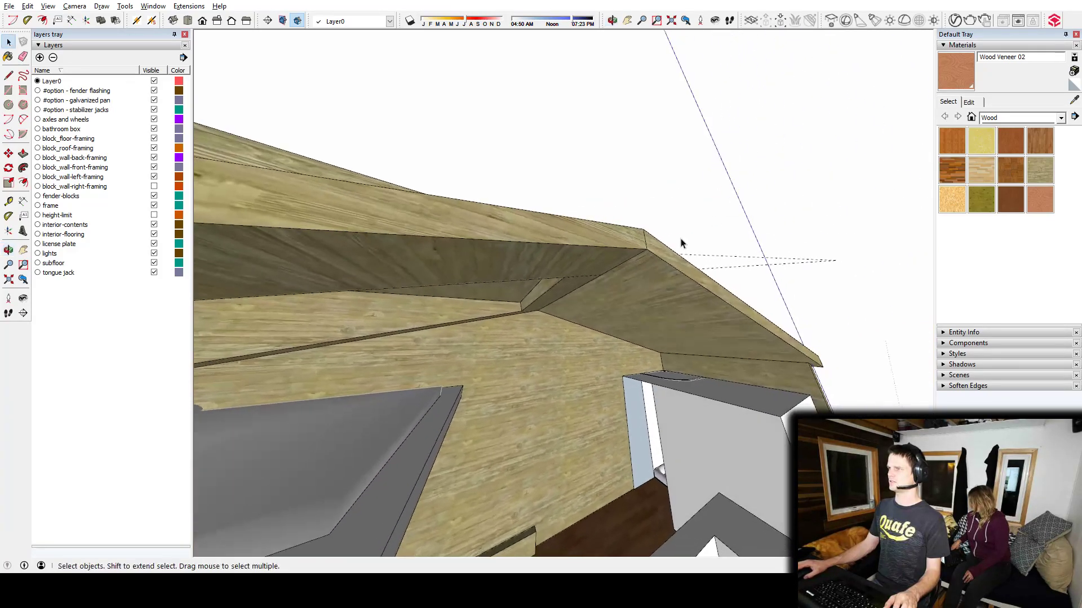
Try to move the rear edge of the dormer roof further toward the ridge inside the roof group
double_click(538, 294)
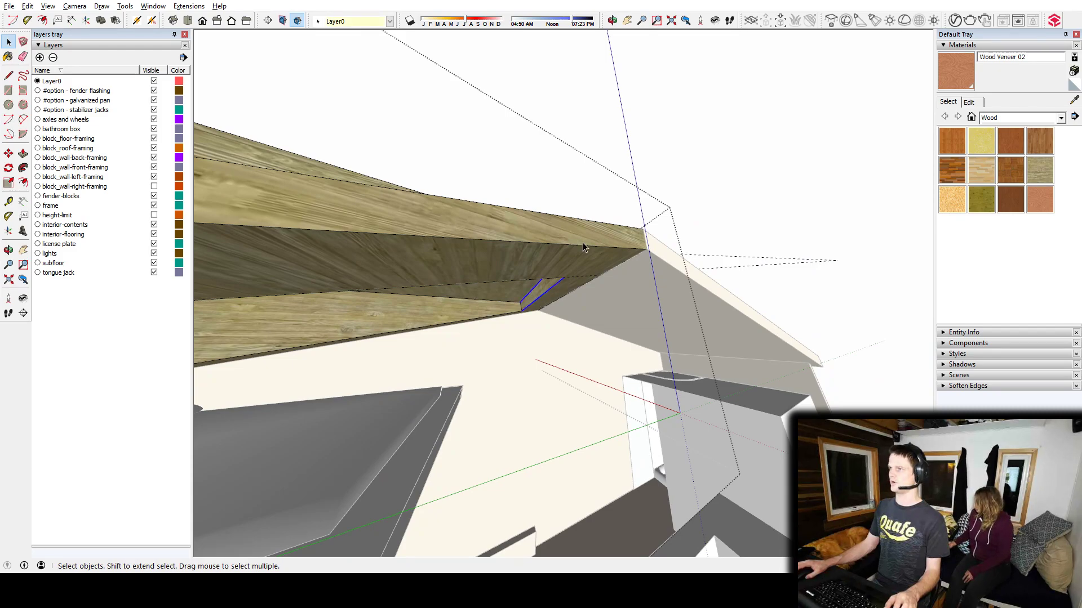
middle_click_drag(583, 242, 665, 434)
middle_click_drag(754, 262, 622, 358, "shift")
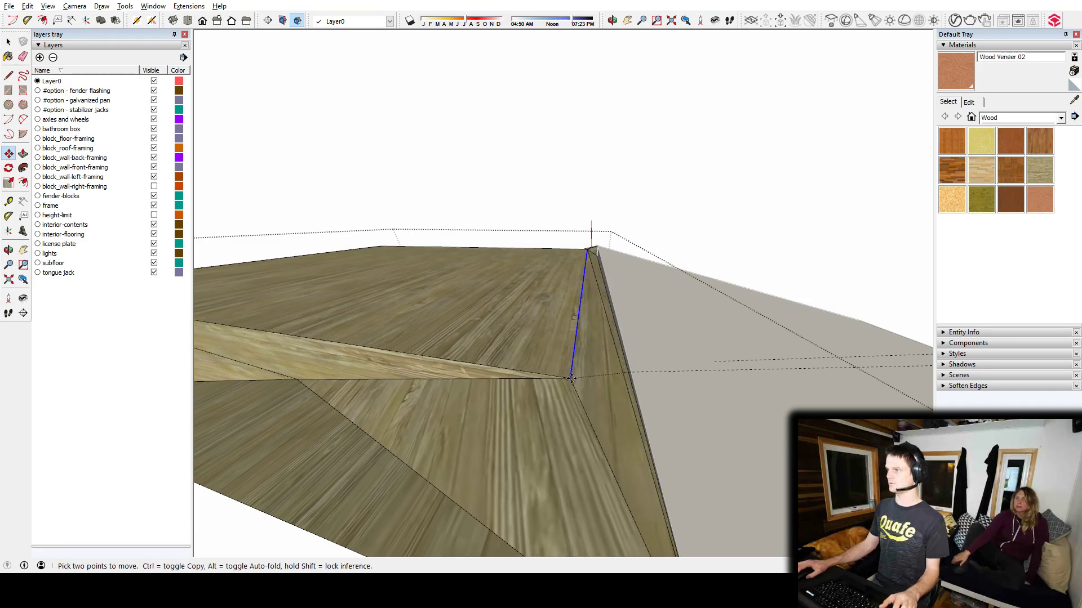
key("Escape")
middle_click_drag(575, 377, 601, 364)
scroll(654, 354, "down", 2)
key("space")
Review the dormer and roof from outside the trailer and select the roof slope on the far side of the ridge
middle_click_drag(531, 428, 528, 225)
scroll(589, 389, "down", 5)
middle_click_drag(562, 261, 675, 373)
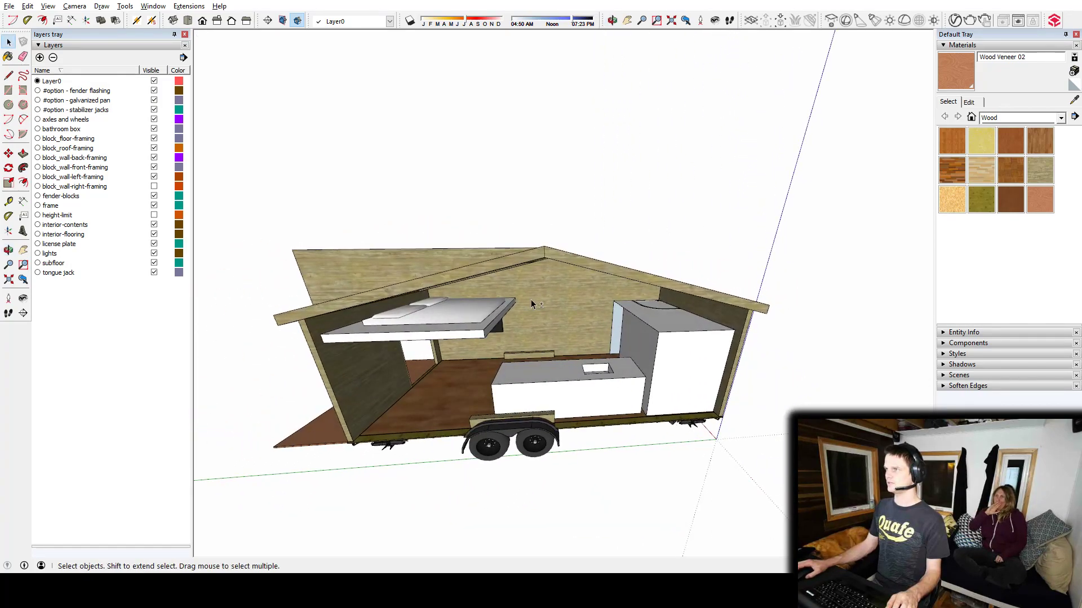
middle_click_drag(530, 300, 496, 311)
scroll(609, 354, "down", 2)
scroll(609, 356, "down", 2)
key("space")
scroll(589, 311, "up", 2)
left_click(589, 312)
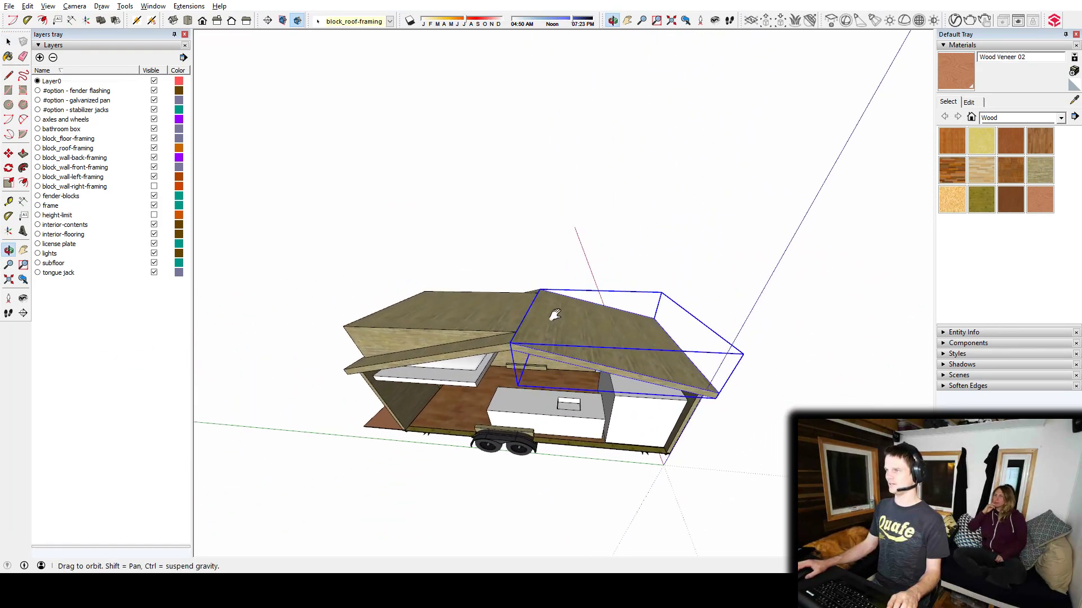
Delete the roof section that slopes down over the bathroom end of the trailer
left_click(482, 310)
left_click(567, 335)
left_click(514, 320)
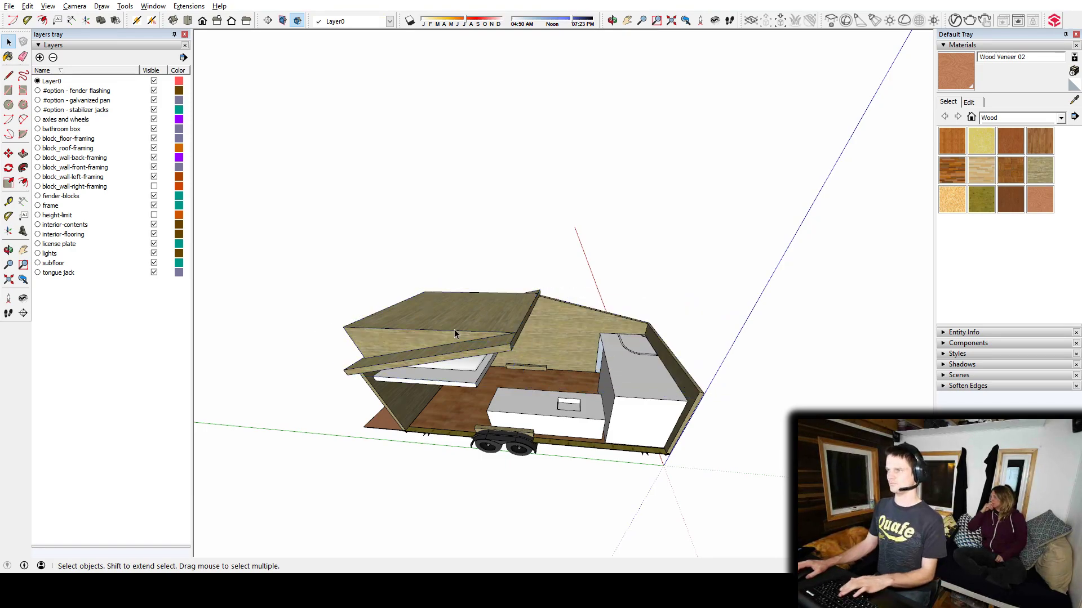
Make a copy of the remaining roof section rotated 180 degrees about the midpoint of its ridge edge
middle_click_drag(569, 339, 504, 380)
key("q")
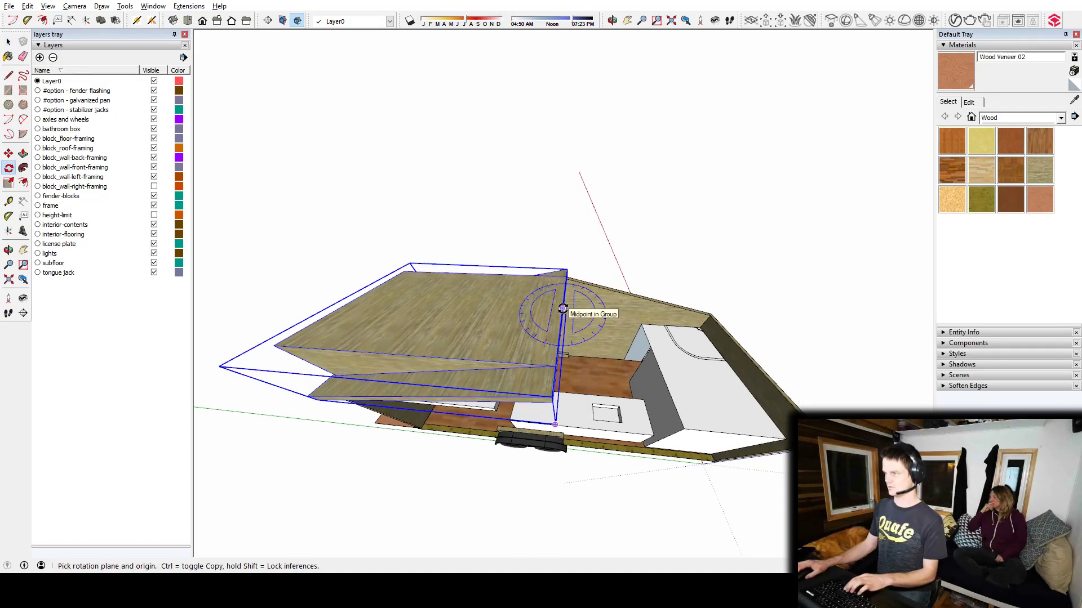
left_click(563, 308)
left_click(620, 311)
key("ctrl")
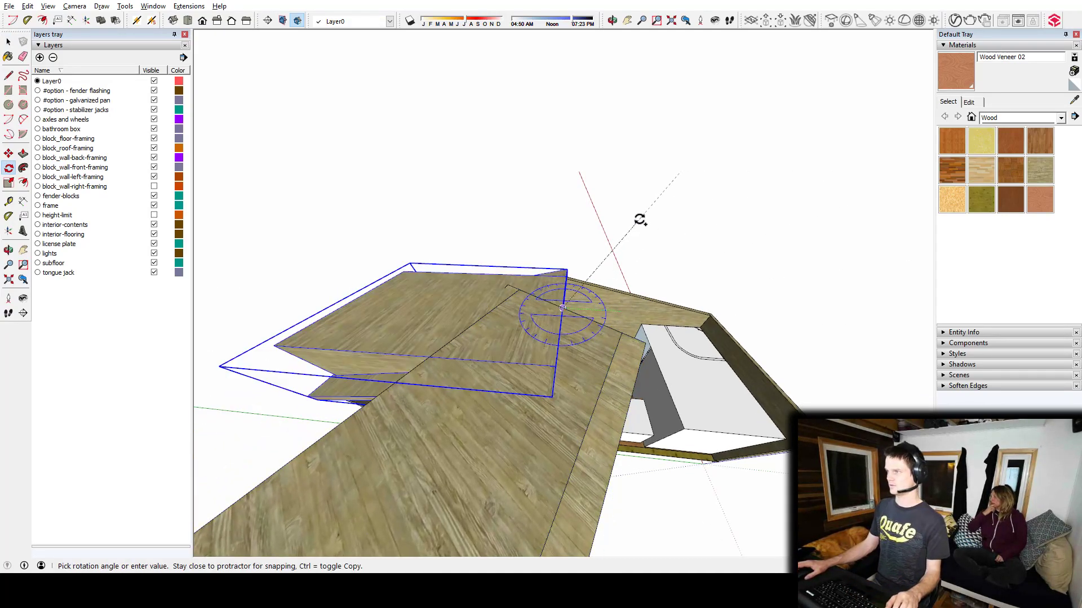
type("180")
key("Return")
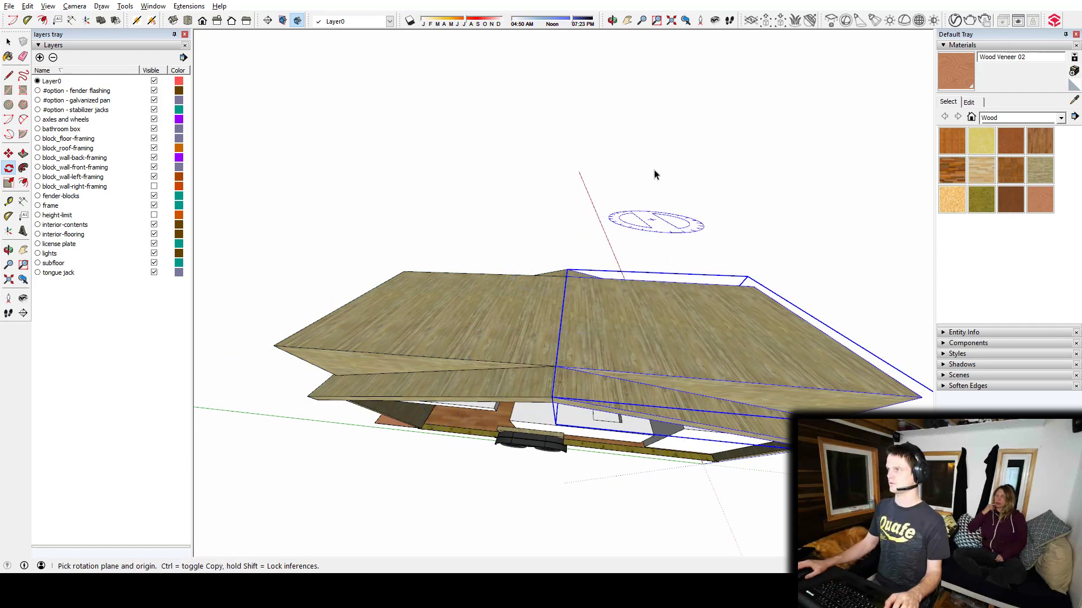
key("space")
left_click(648, 181)
Open the bathroom box group for editing, viewing its top face from inside the house
middle_click_drag(585, 380, 623, 210)
scroll(624, 214, "down", 5)
middle_click_drag(654, 276, 676, 290)
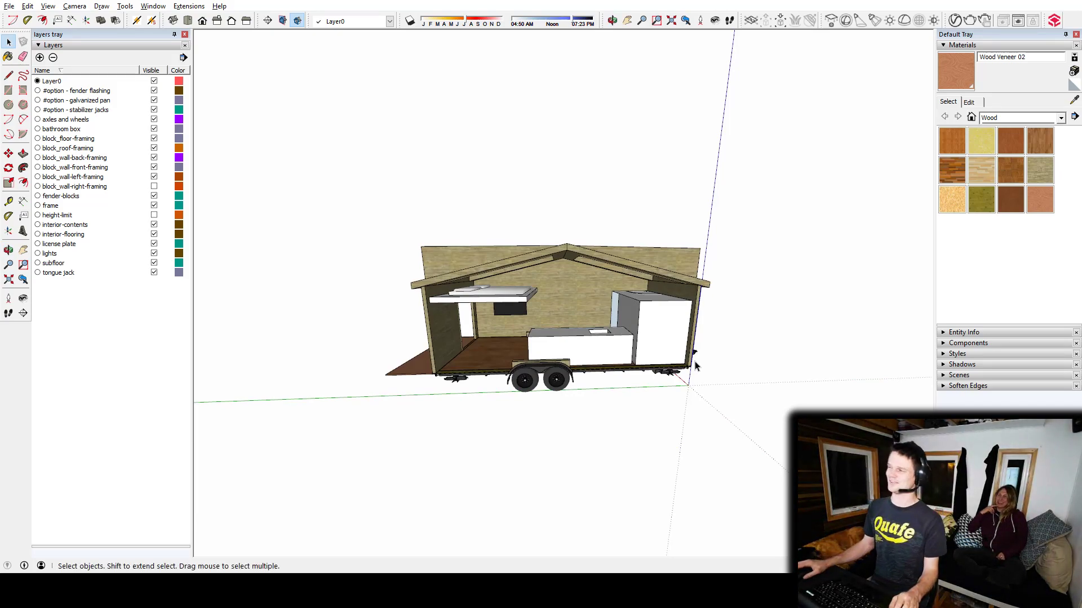
middle_click_drag(666, 332, 843, 287)
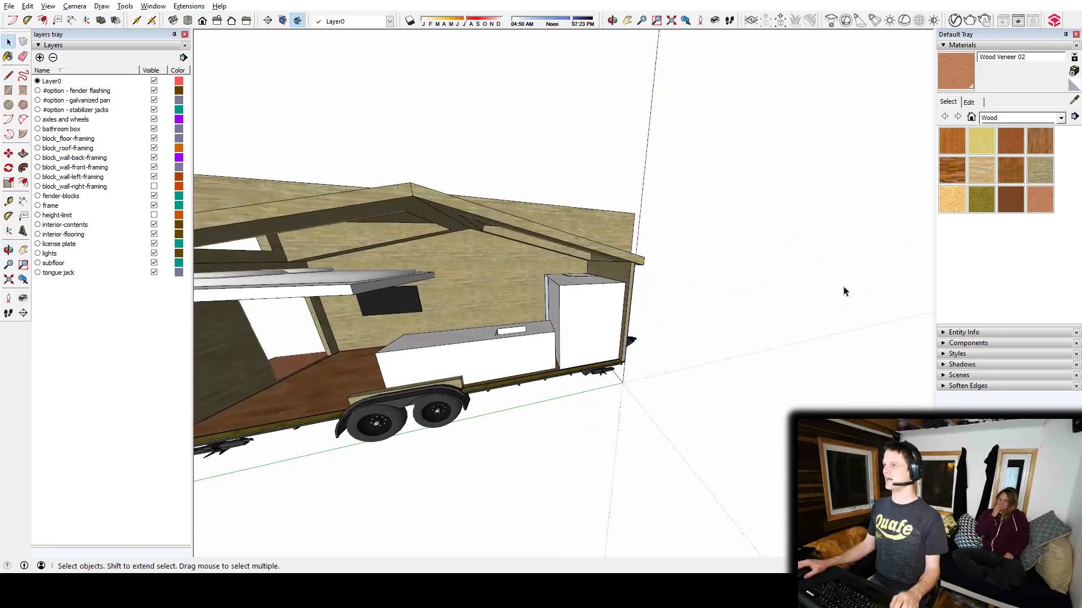
scroll(539, 308, "up", 8)
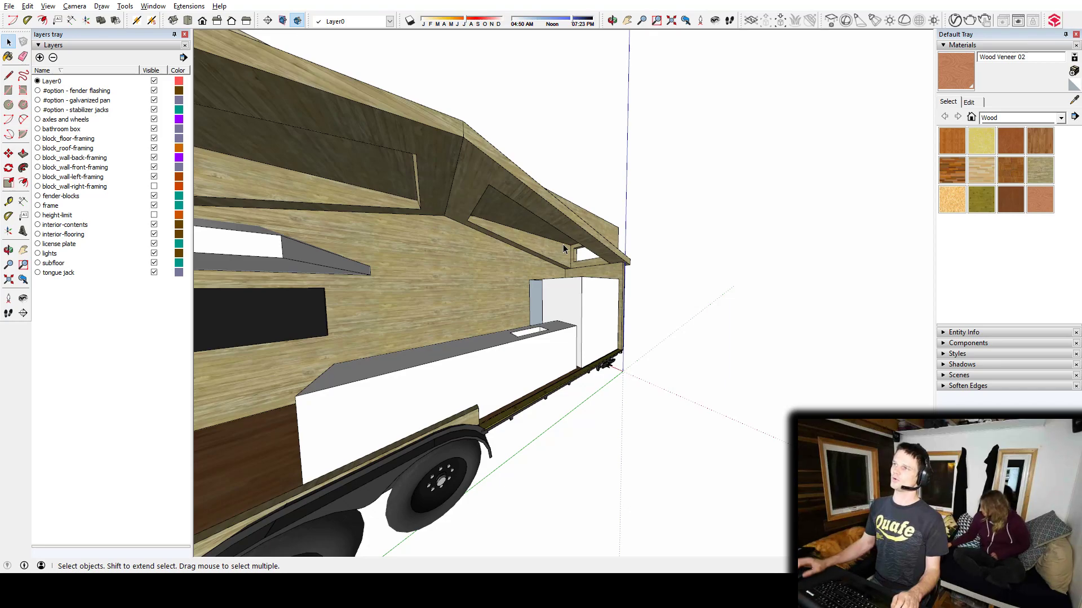
scroll(570, 255, "up", 5)
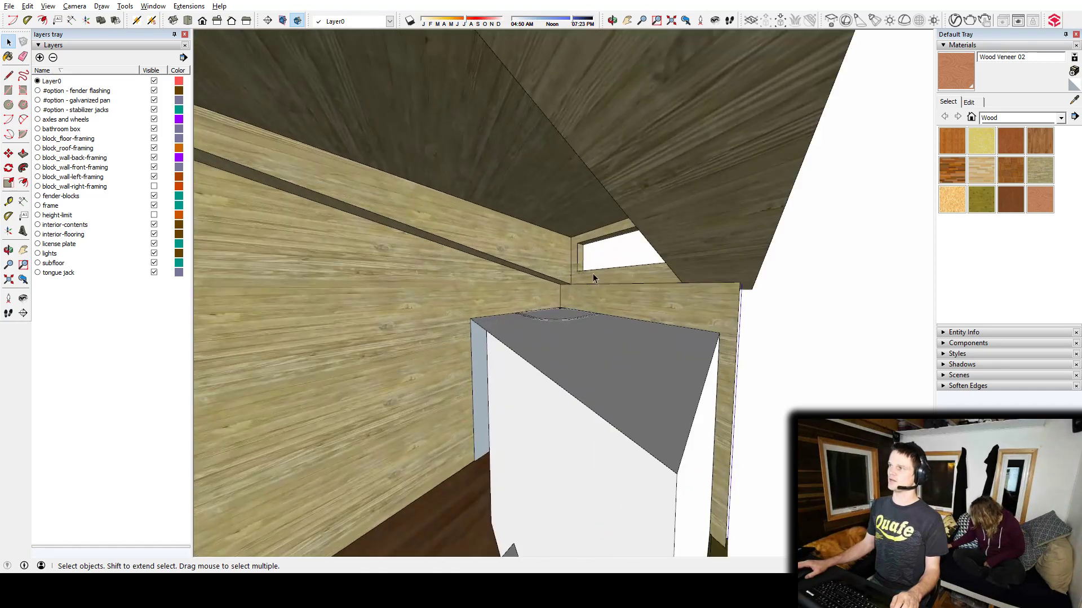
middle_click_drag(593, 272, 561, 300)
middle_click_drag(439, 311, 524, 351)
scroll(564, 307, "up", 1)
left_click(570, 303)
double_click(524, 350)
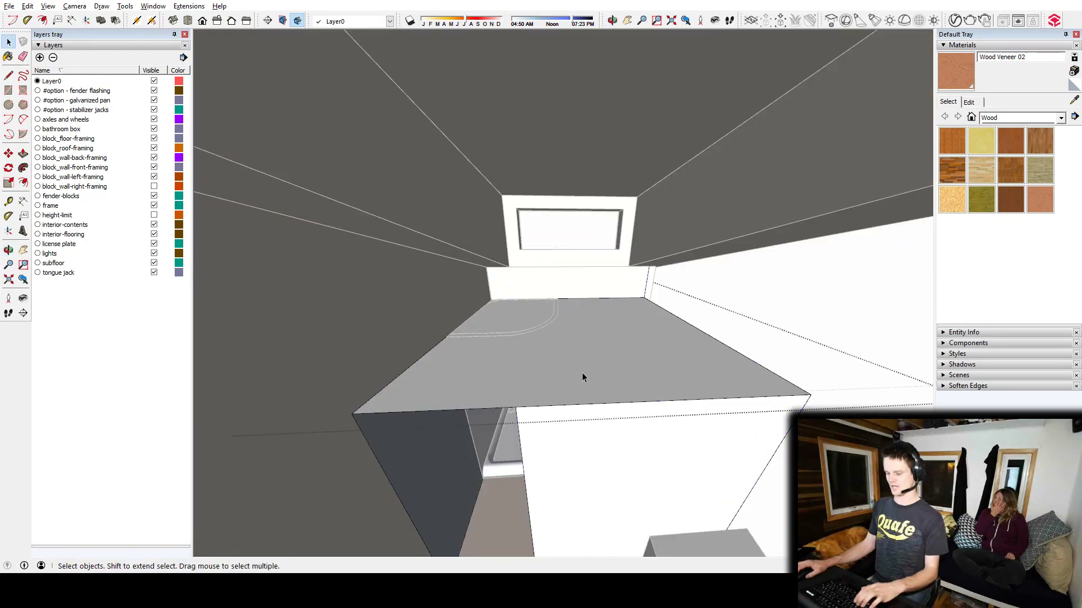
Try to draw short vertical edges upward from the top corners of the bathroom box
key("p")
middle_click_drag(587, 362, 633, 383)
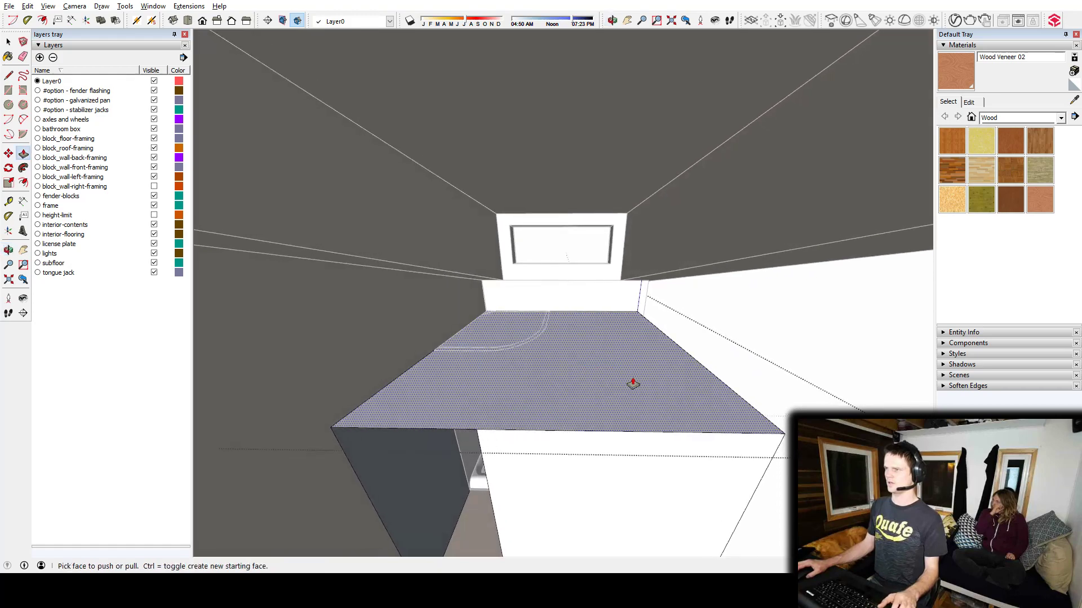
key("l")
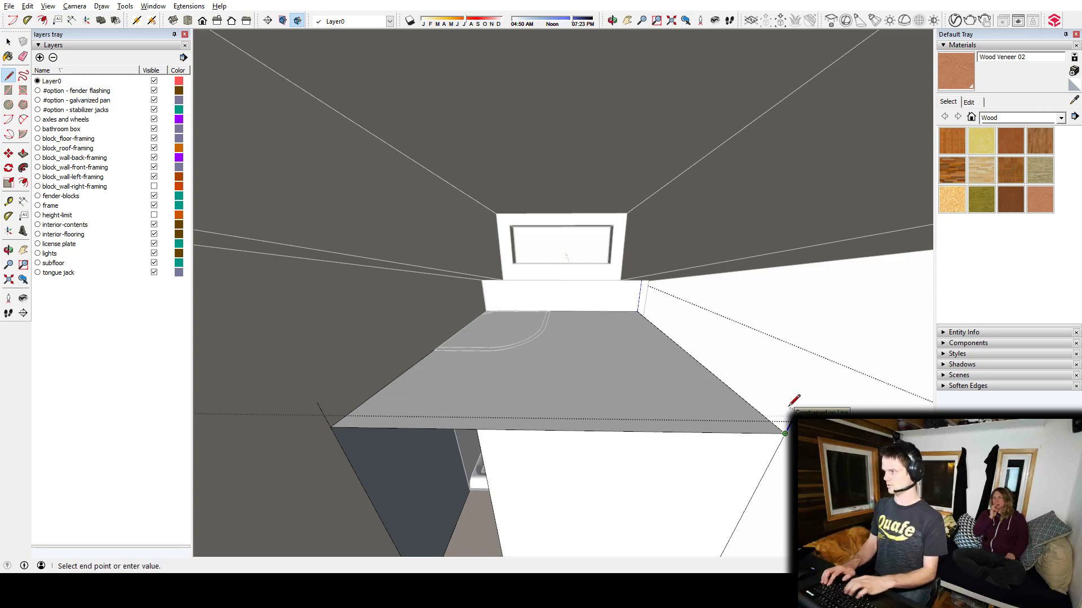
scroll(639, 302, "up", 5)
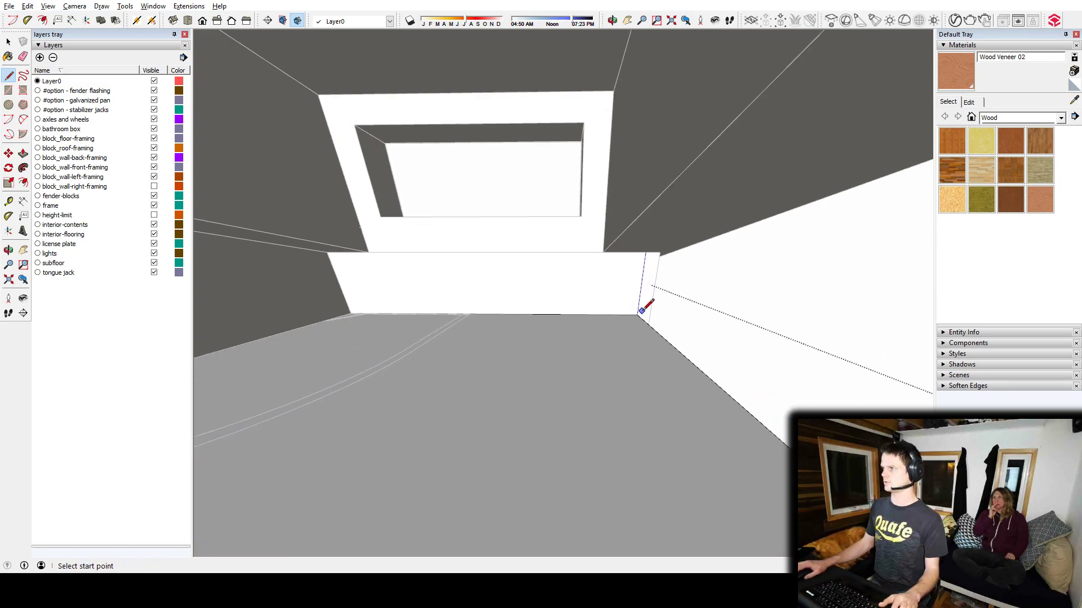
middle_click_drag(642, 309, 618, 355)
scroll(642, 342, "up", 3)
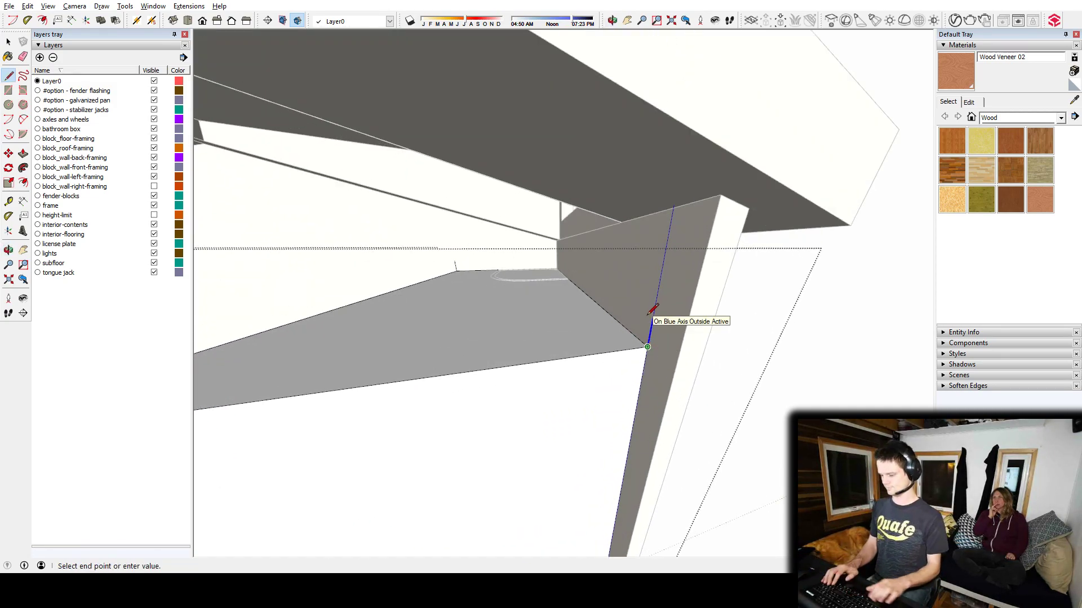
scroll(493, 273, "up", 3)
middle_click_drag(536, 280, 572, 343)
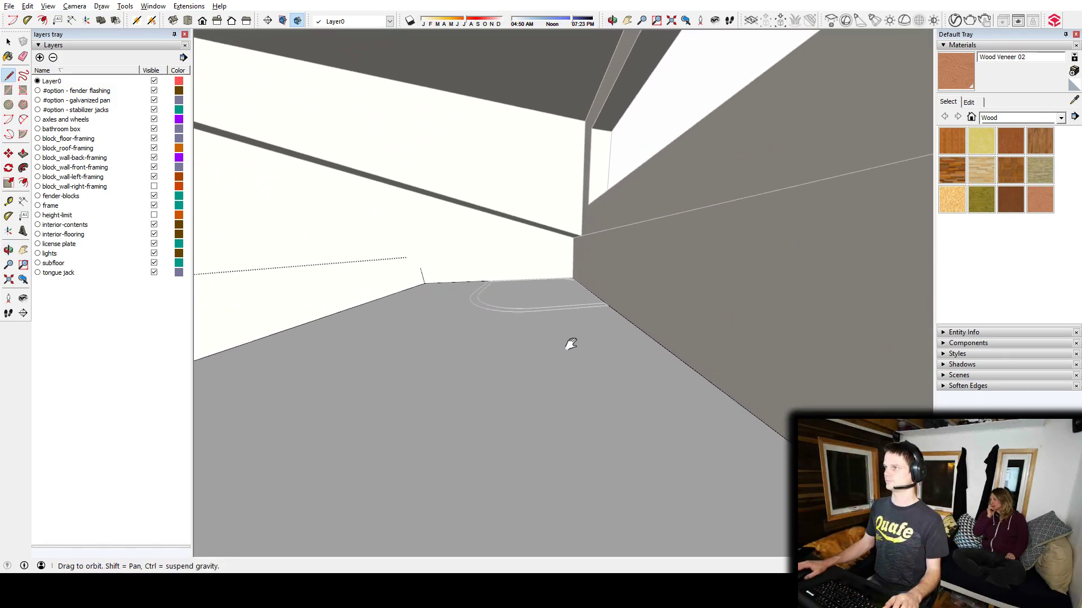
scroll(586, 299, "up", 2)
mouse_move(586, 299)
middle_mouse_down()
mouse_move(586, 315)
mouse_move(596, 293)
middle_mouse_up()
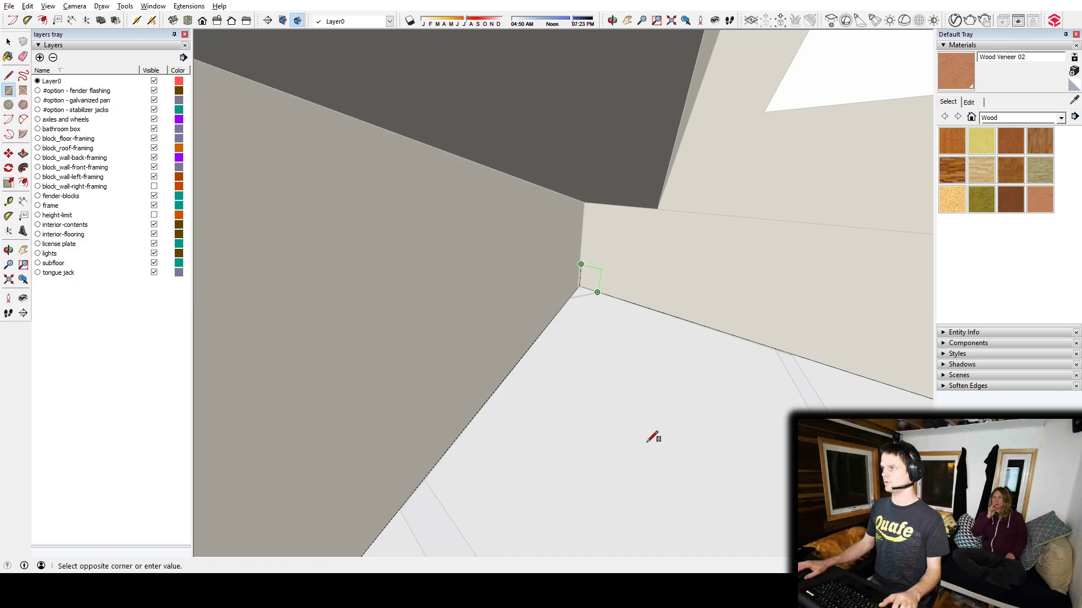
Try to draw a rectangle across the upper ends of the bathroom box's vertical edges
middle_click_drag(653, 438, 618, 284)
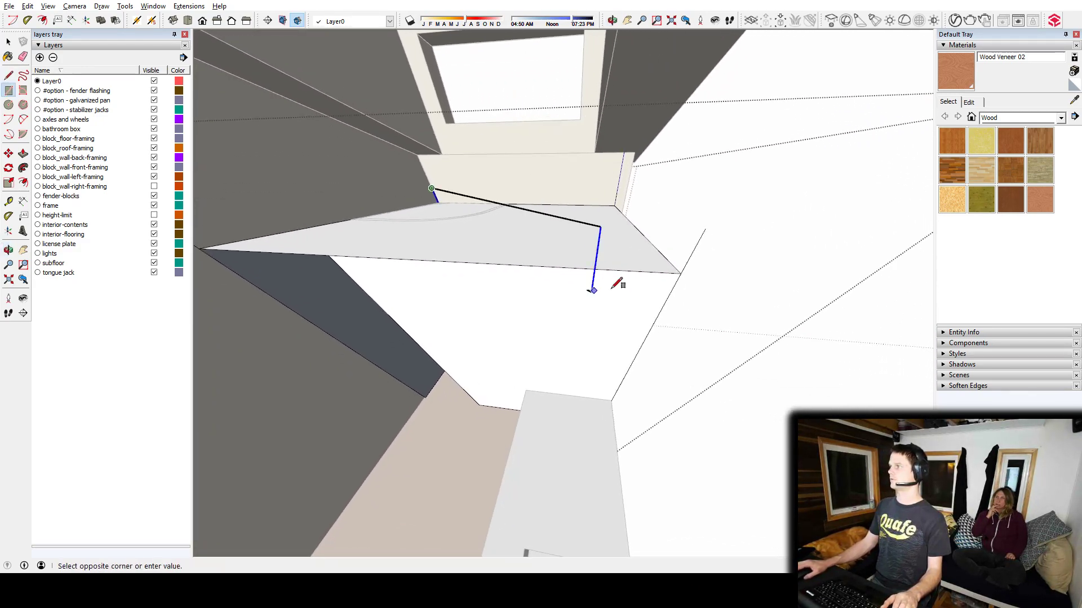
left_click(705, 227)
middle_click_drag(652, 225, 656, 282)
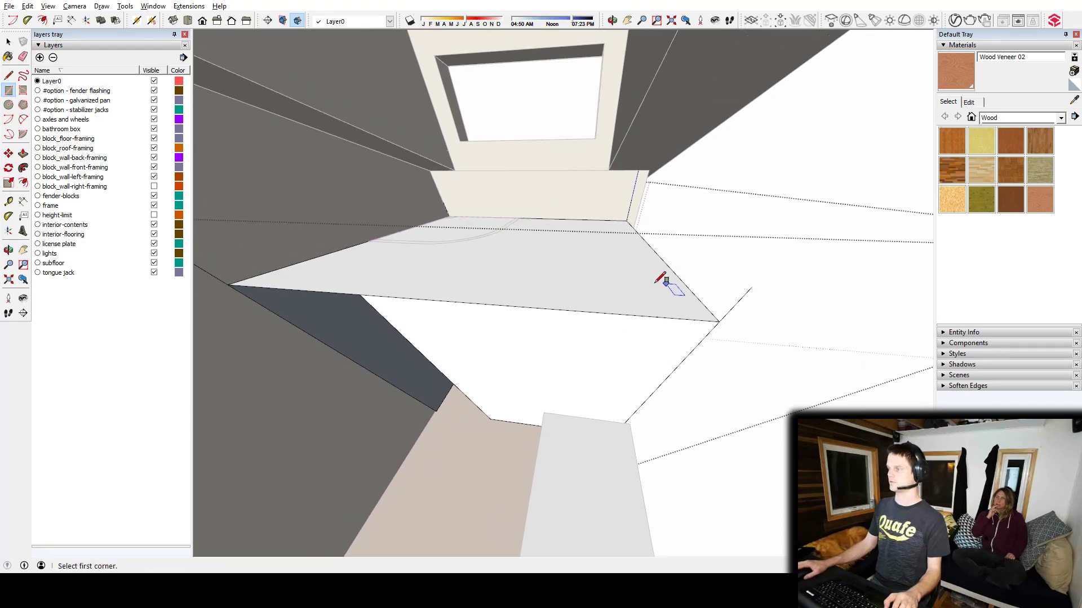
left_click(750, 289)
middle_click_drag(749, 290, 597, 327)
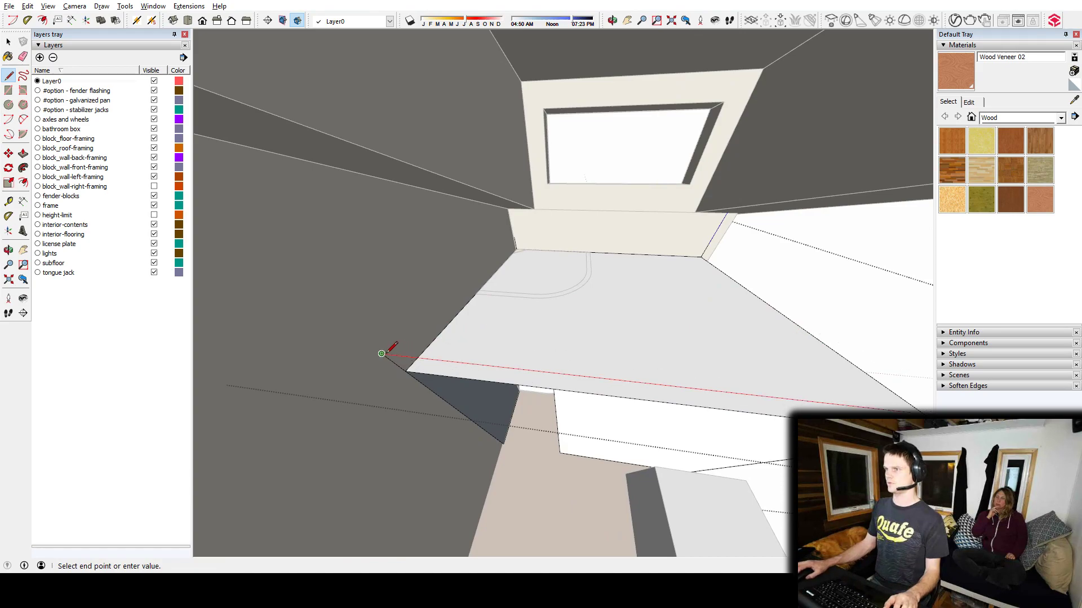
Try to join the upper ends of the vertical edges with lines to form a raised rim around the box
left_click(383, 354)
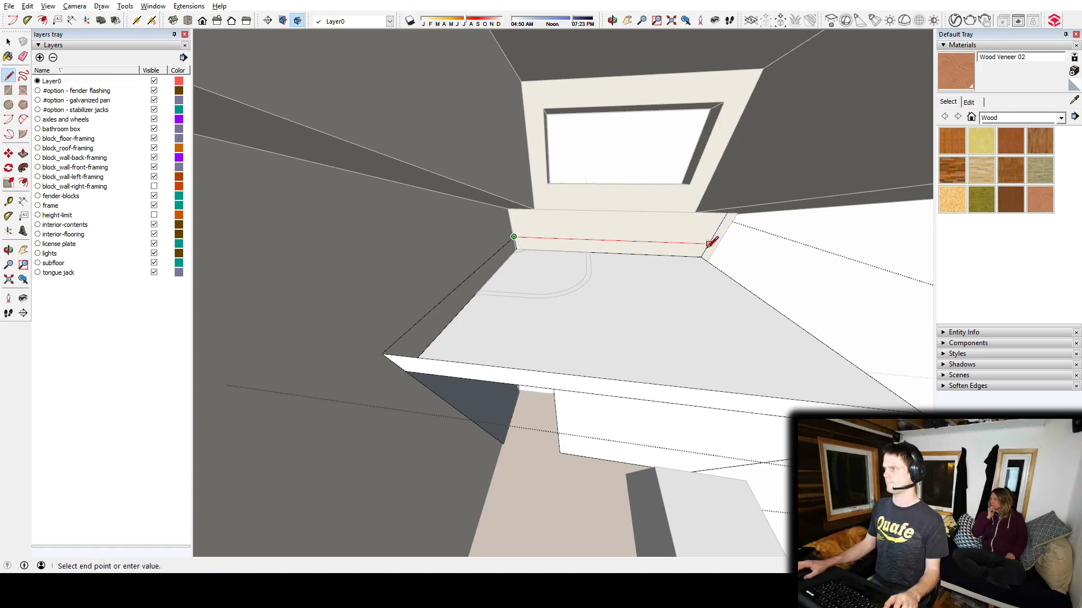
middle_click_drag(729, 253, 815, 330)
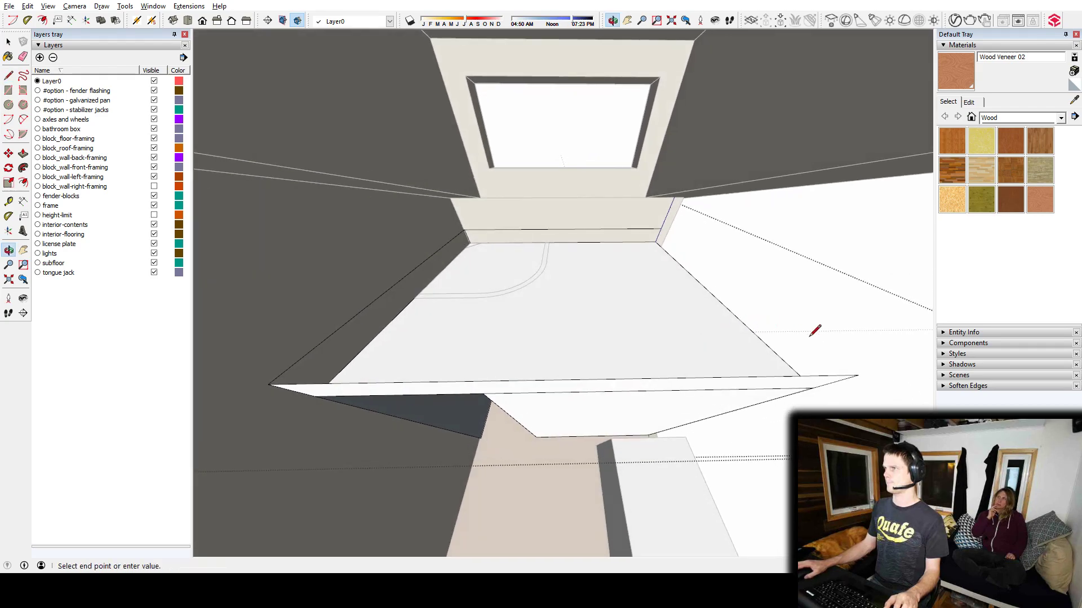
left_click(858, 375)
mouse_move(857, 362)
middle_mouse_down()
mouse_move(563, 283)
mouse_move(708, 367)
mouse_move(565, 347)
mouse_move(864, 295)
mouse_move(647, 340)
mouse_move(379, 316)
mouse_move(634, 326)
mouse_move(592, 309)
mouse_move(618, 316)
mouse_move(674, 425)
mouse_move(592, 357)
mouse_move(541, 377)
mouse_move(583, 429)
middle_mouse_up()
left_click(848, 287)
key("space")
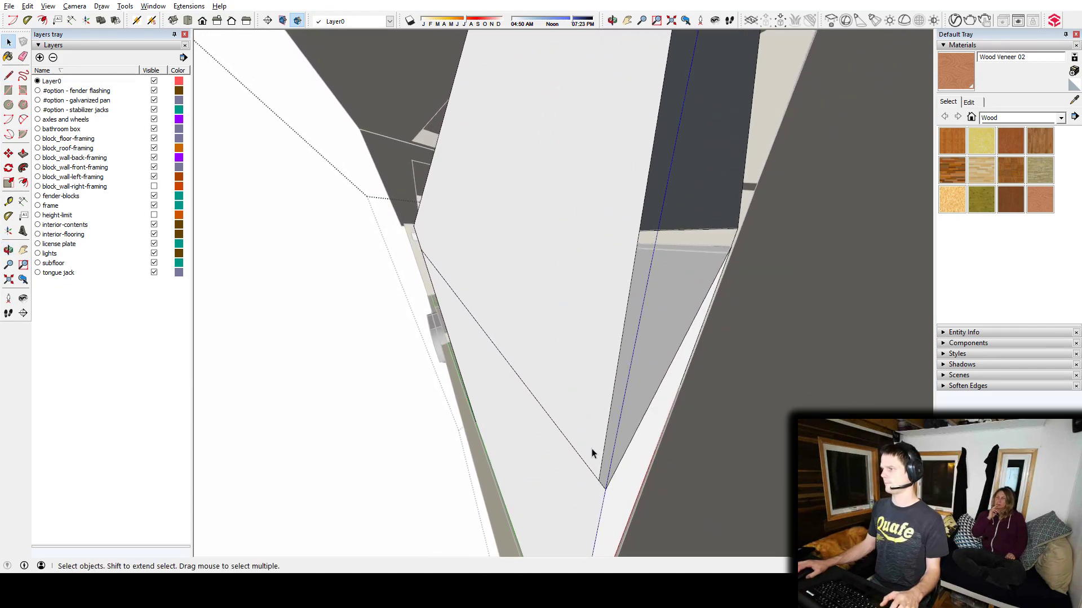
Try to move the misaligned box face by its corner onto the adjoining vertical edge, and undo the attempt
left_click(593, 450)
key("m")
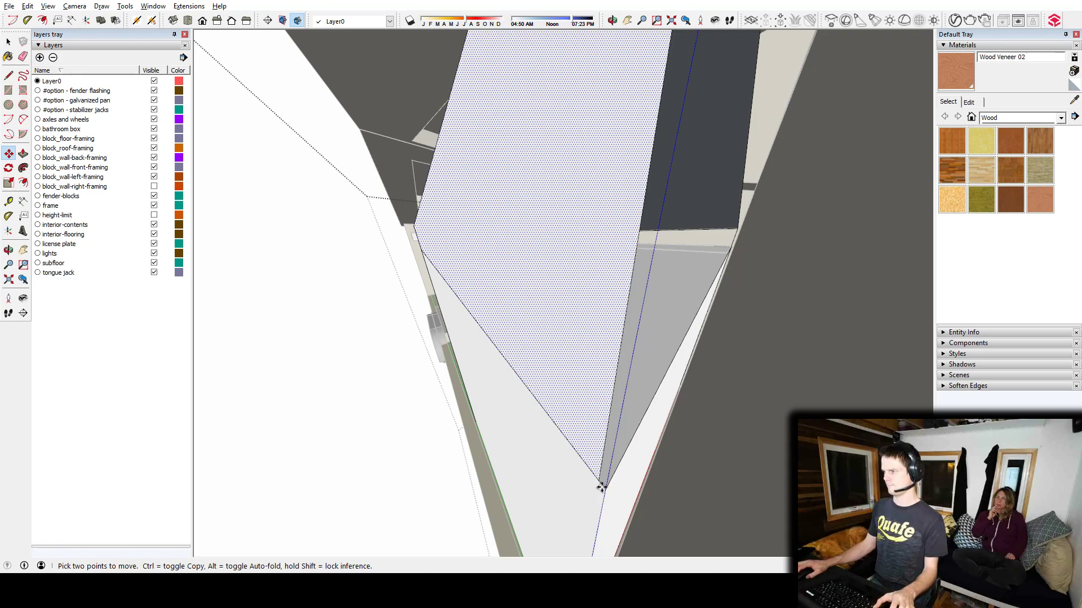
left_click(601, 487)
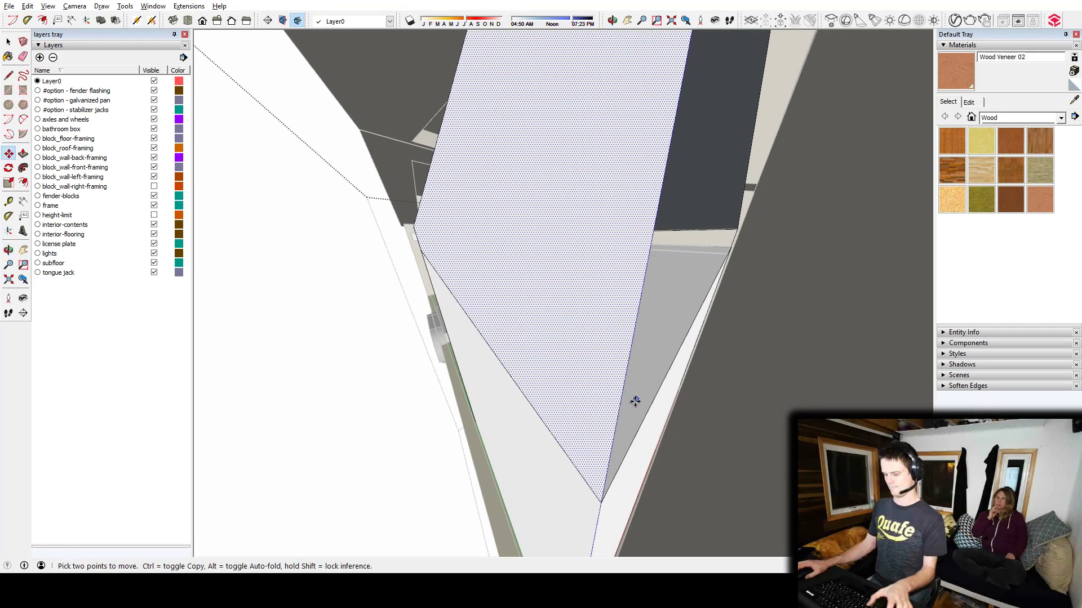
key("l")
middle_click_drag(731, 246, 647, 326)
key("l")
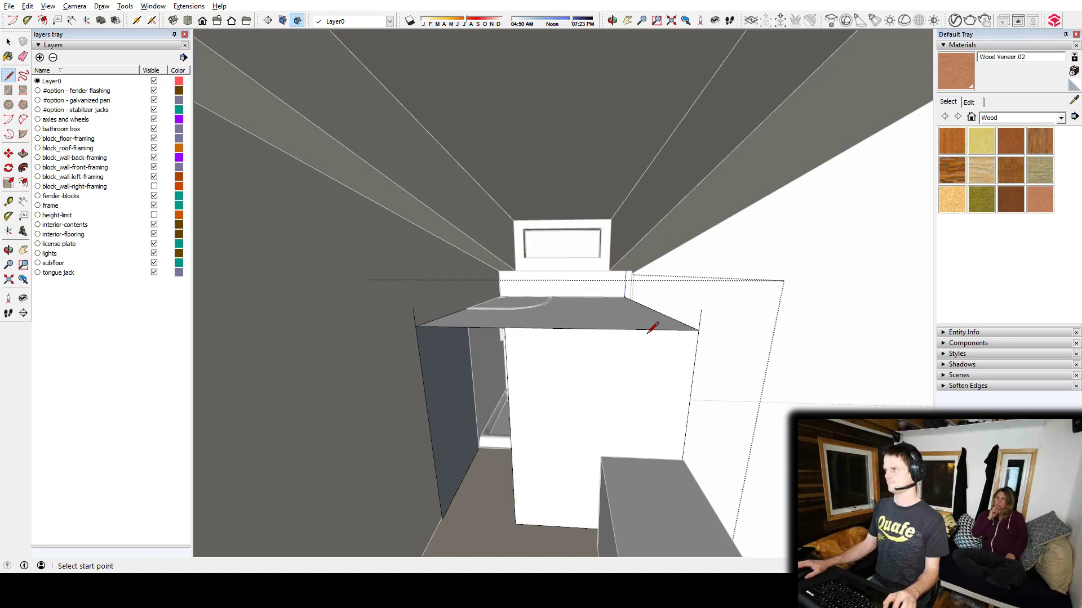
Draw short vertical edges of equal height up from the bathroom box's two top corners facing the room
middle_click_drag(652, 326, 587, 359)
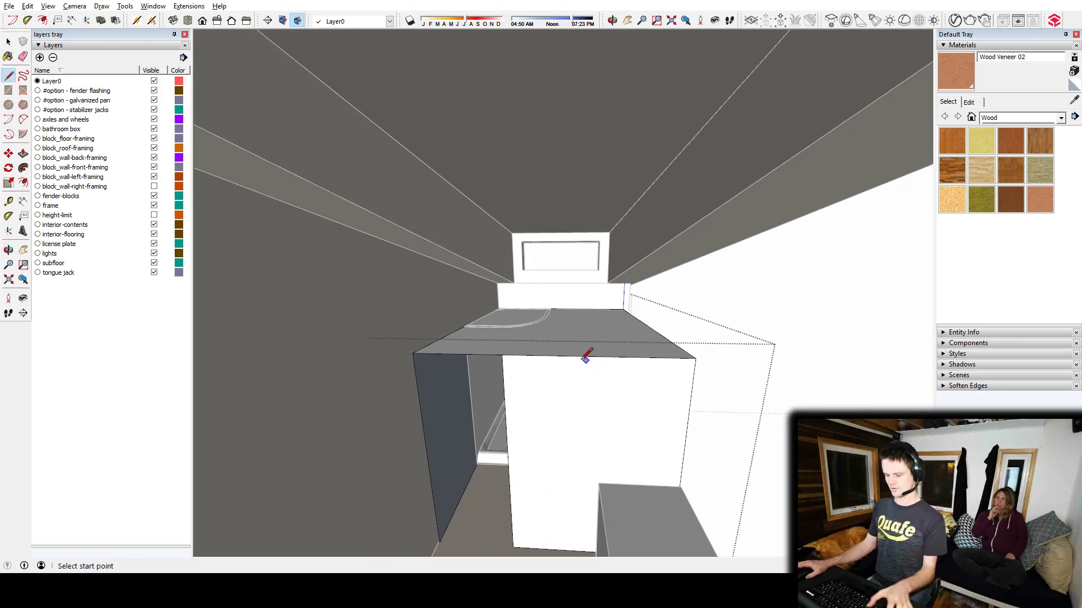
scroll(424, 360, "up", 2)
middle_click_drag(422, 363, 474, 355)
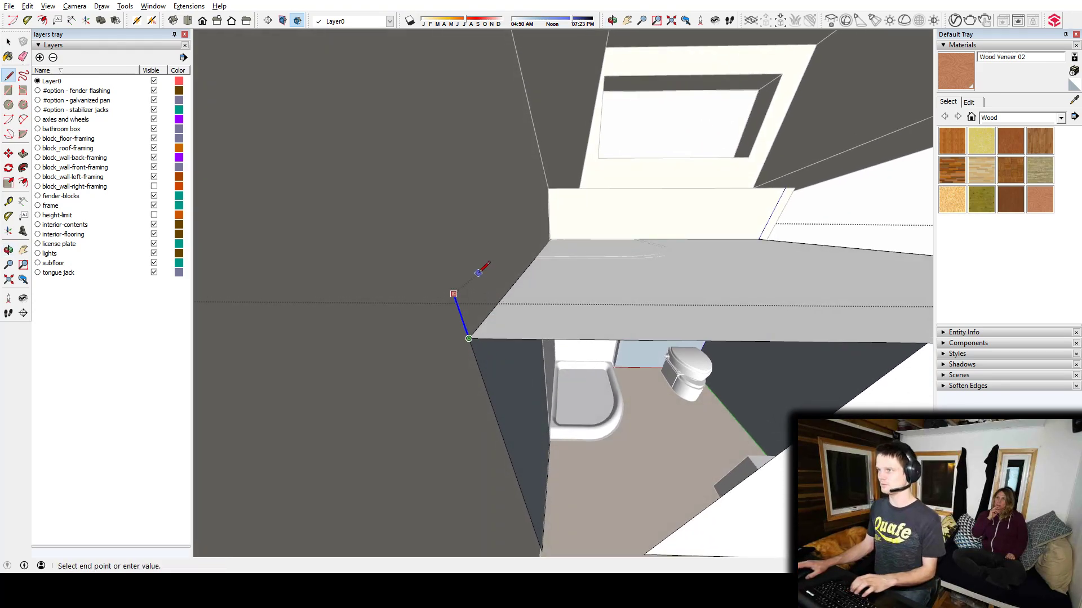
key("Return")
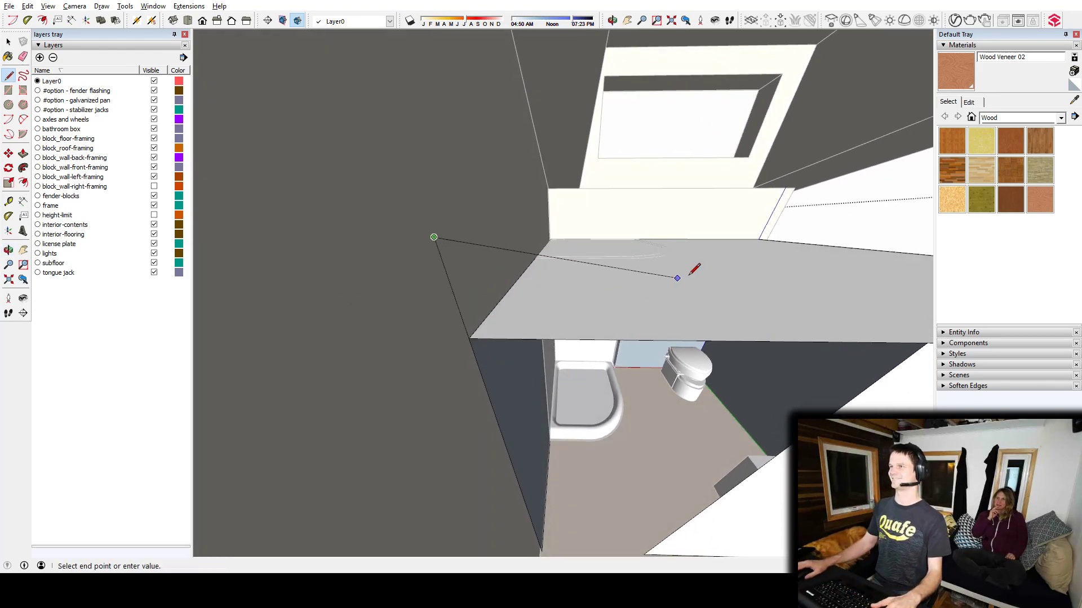
key("Escape")
middle_click_drag(677, 278, 665, 358)
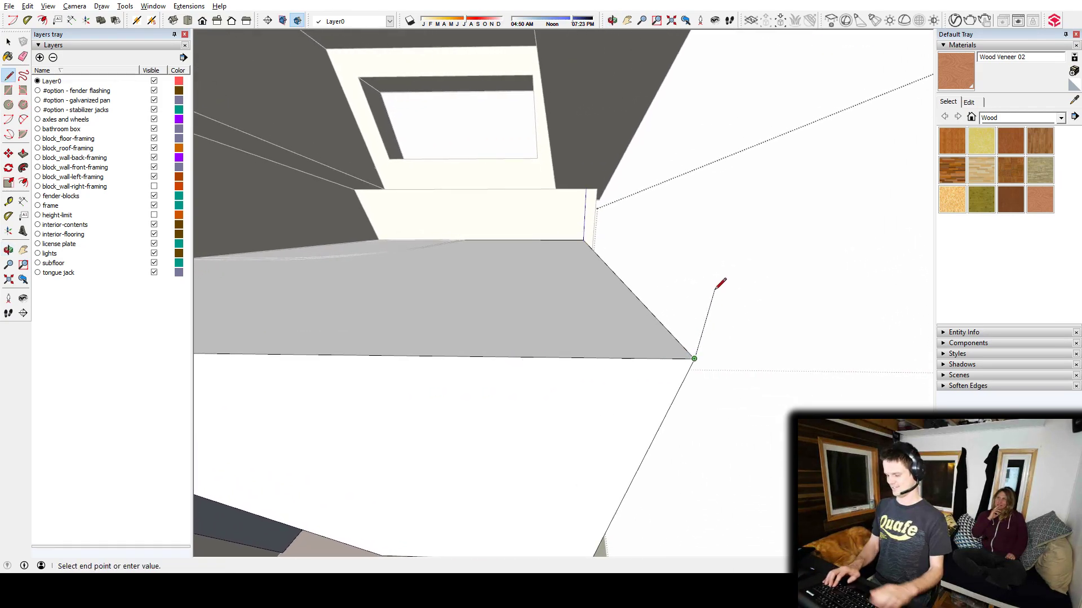
Draw matching vertical edges up from the bathroom box's two top corners at the end wall
middle_click_drag(557, 227, 640, 379)
scroll(699, 363, "up", 3)
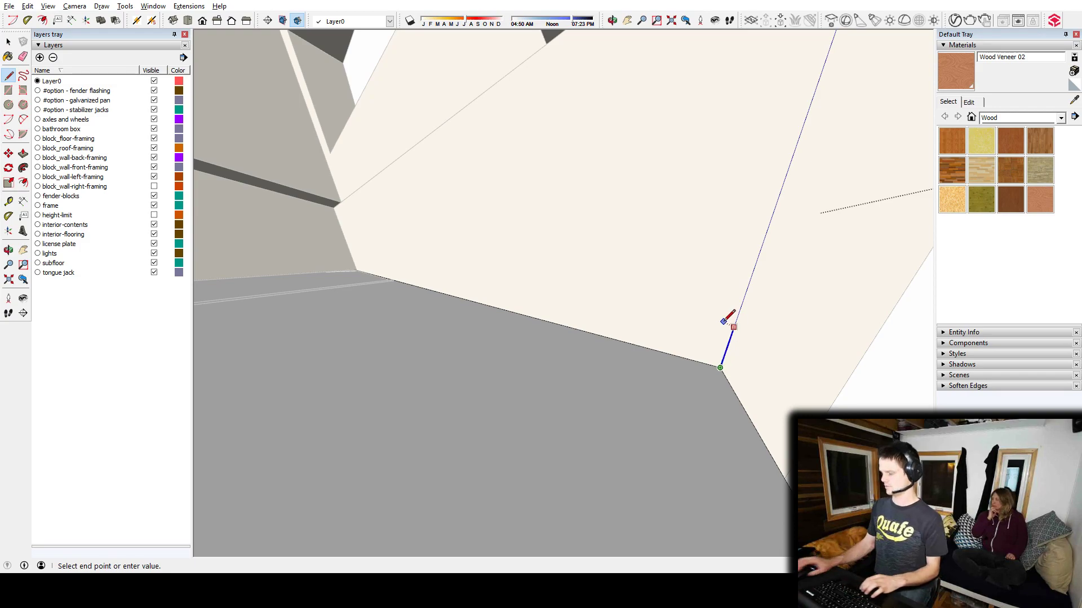
mouse_move(369, 276)
middle_mouse_down()
mouse_move(502, 360)
mouse_move(476, 312)
mouse_move(543, 365)
mouse_move(539, 388)
mouse_move(756, 375)
mouse_move(777, 357)
mouse_move(584, 374)
mouse_move(546, 417)
mouse_move(679, 371)
mouse_move(640, 345)
mouse_move(527, 388)
middle_mouse_up()
scroll(535, 335, "up", 9)
key("l")
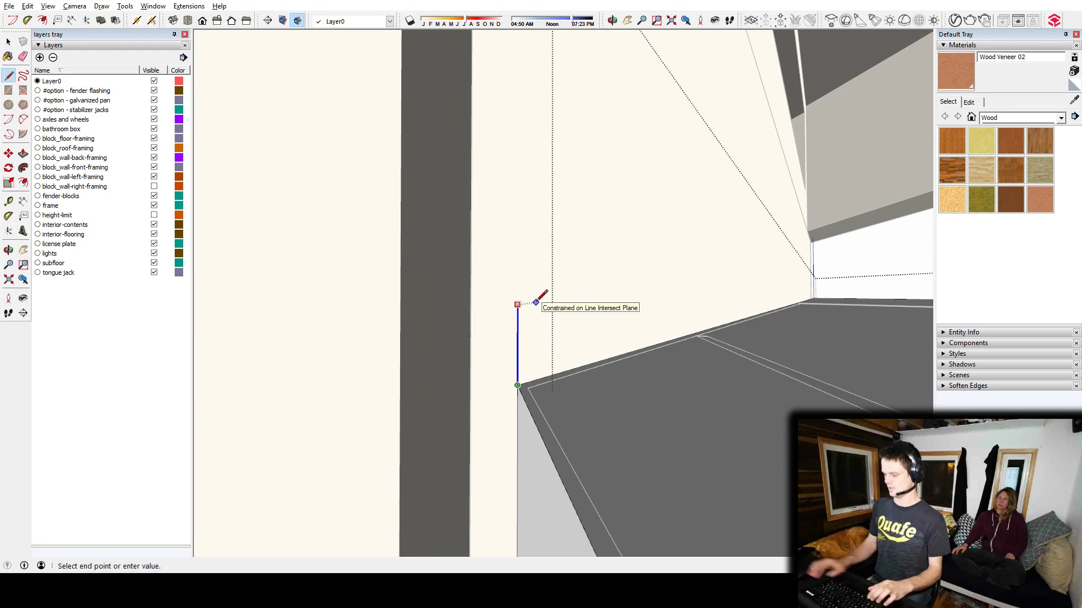
key("Escape")
Connect the upper ends of the four vertical edges with lines to close a raised box top, and leave the group
mouse_move(812, 224)
middle_mouse_down()
mouse_move(539, 313)
mouse_move(587, 480)
mouse_move(592, 428)
mouse_move(586, 466)
mouse_move(631, 353)
mouse_move(577, 424)
mouse_move(587, 391)
mouse_move(515, 407)
middle_mouse_up()
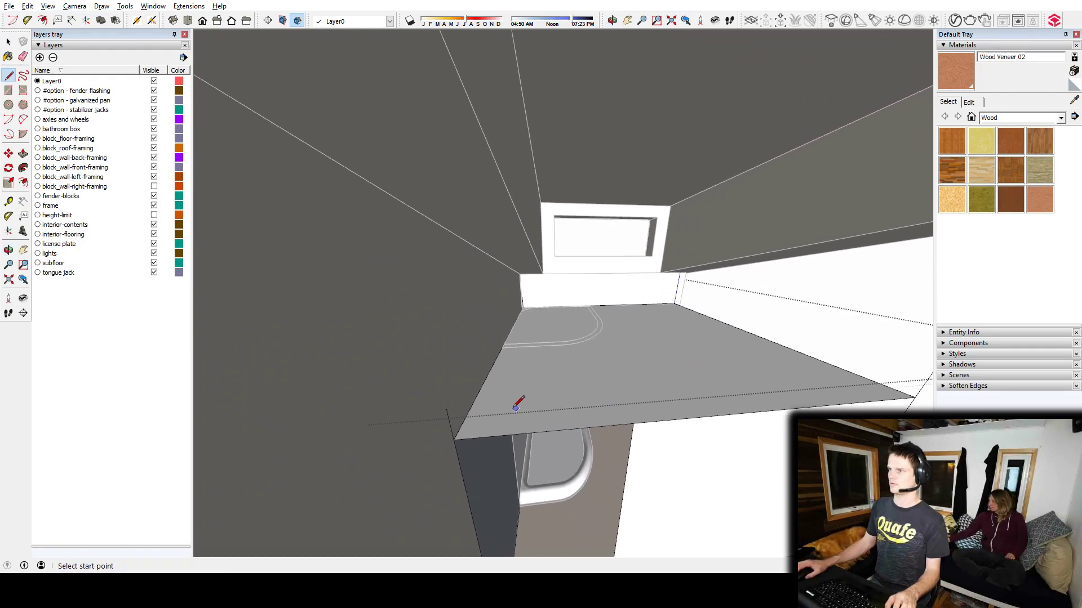
left_click(522, 296)
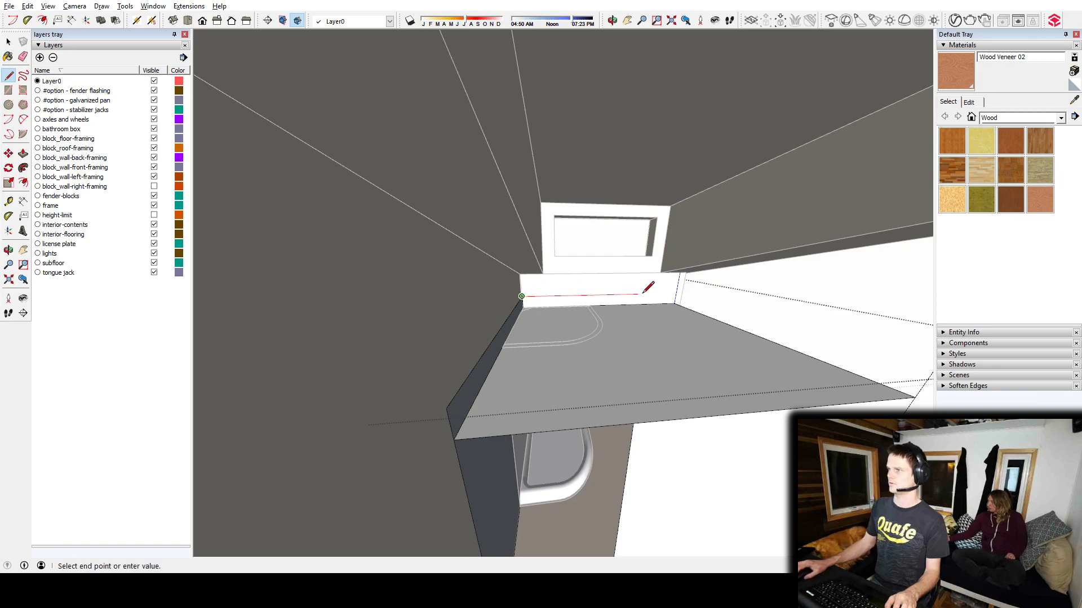
left_click(676, 293)
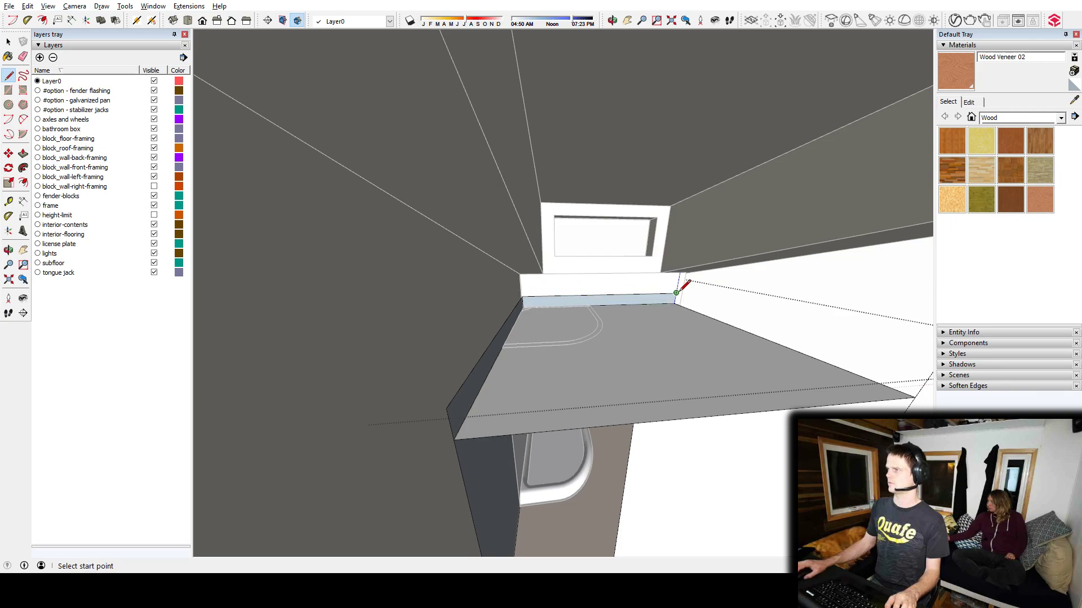
middle_click_drag(811, 395, 851, 339, "shift")
left_click(842, 350)
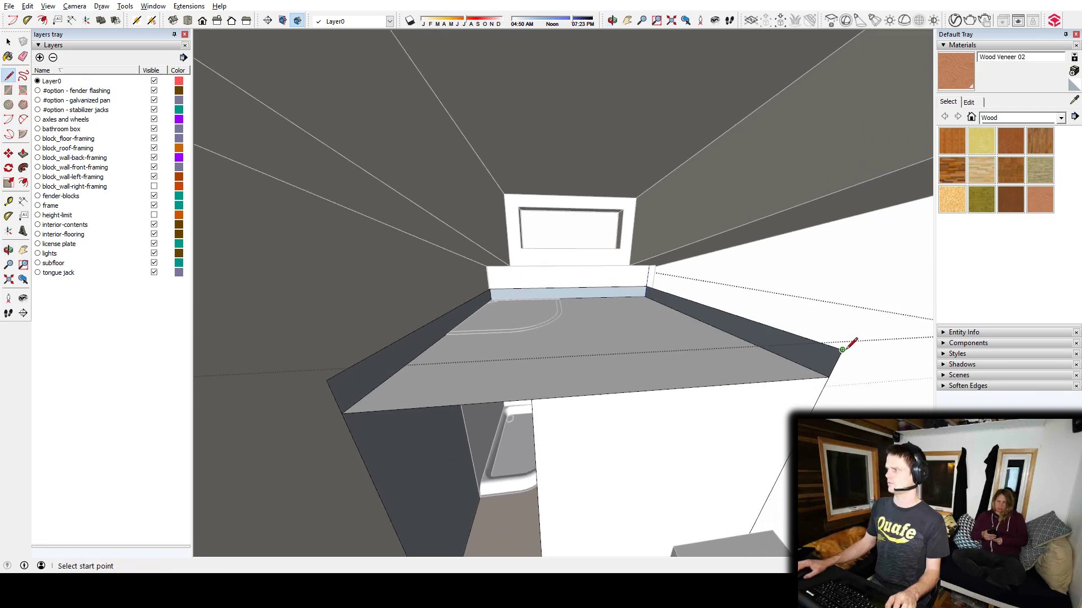
left_click(335, 376)
key("space")
key("Escape")
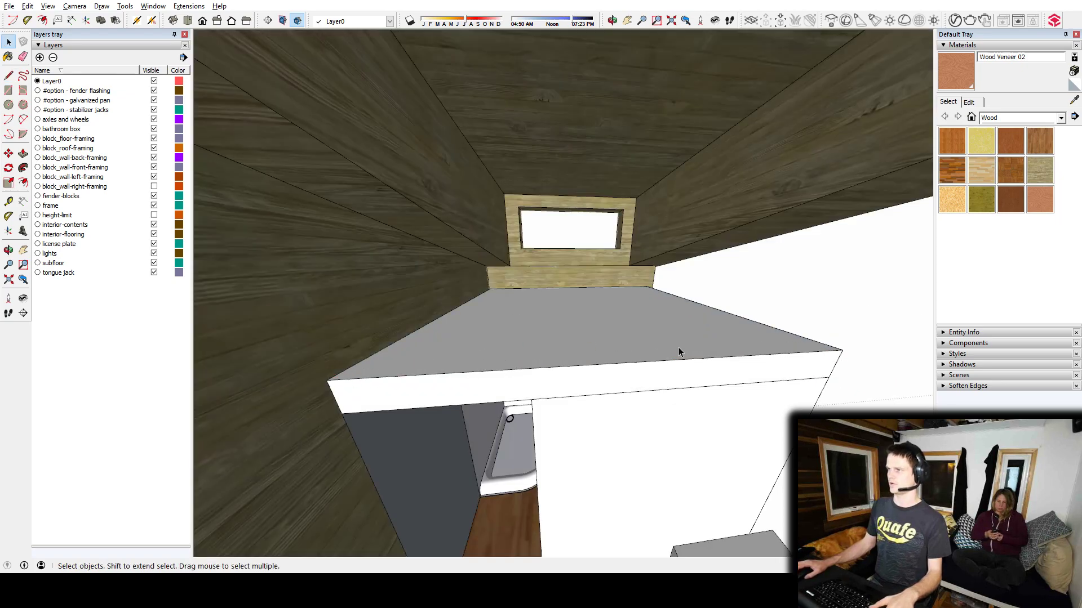
Measure down the bathroom box's front wall from the horizontal edge below its raised top
left_click(623, 340)
middle_click_drag(752, 315, 664, 372)
left_click(622, 259)
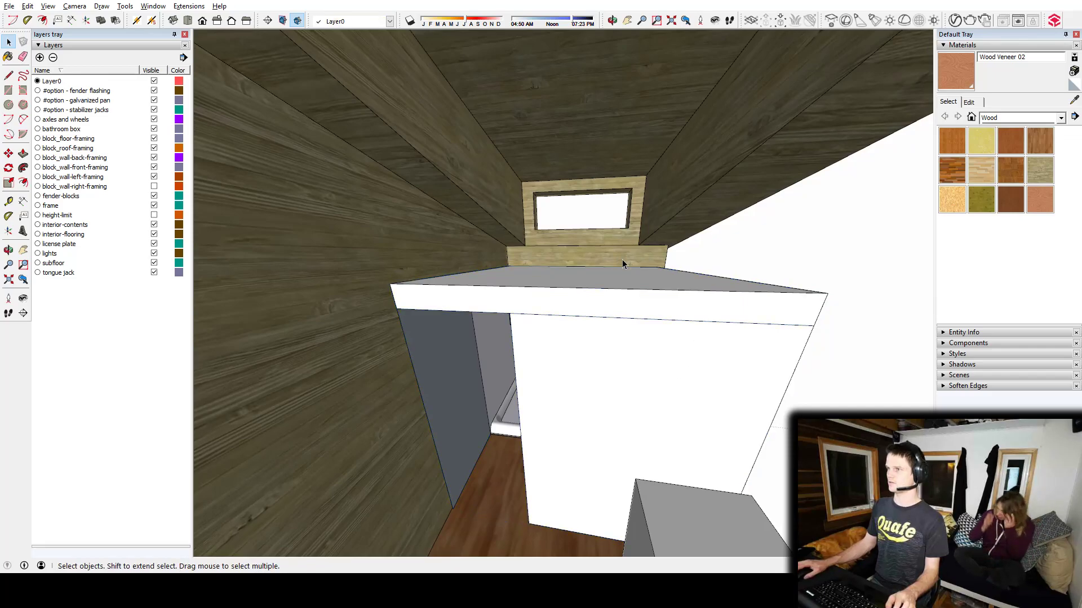
middle_click_drag(622, 259, 576, 303)
key("t")
left_click(556, 336)
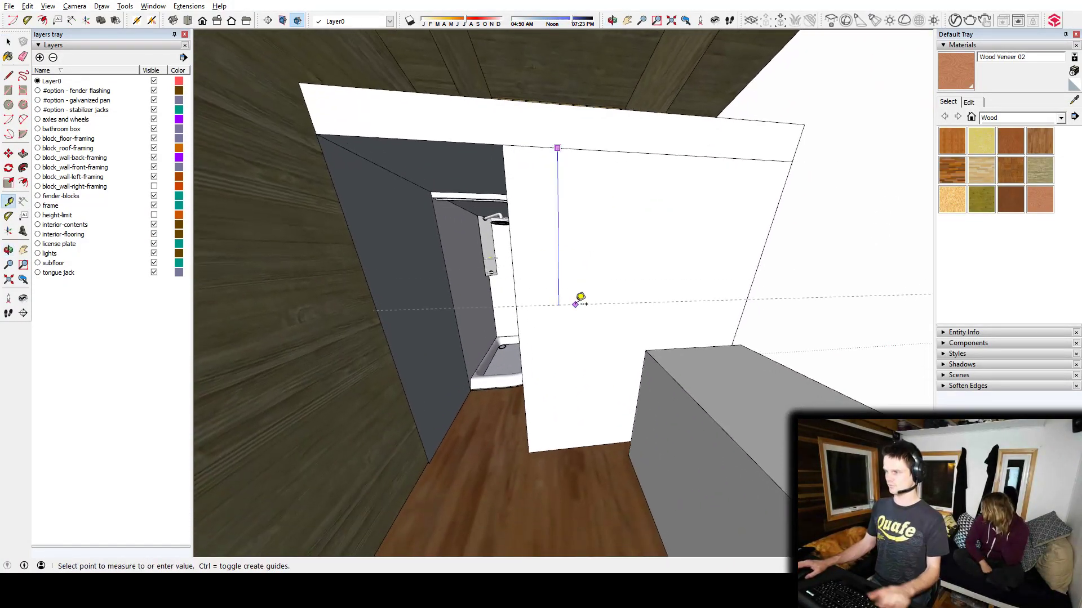
key("space")
Look over the shower and toilet inside the bathroom box, and briefly open and close the 3D Warehouse
middle_click_drag(630, 254, 681, 297, "shift")
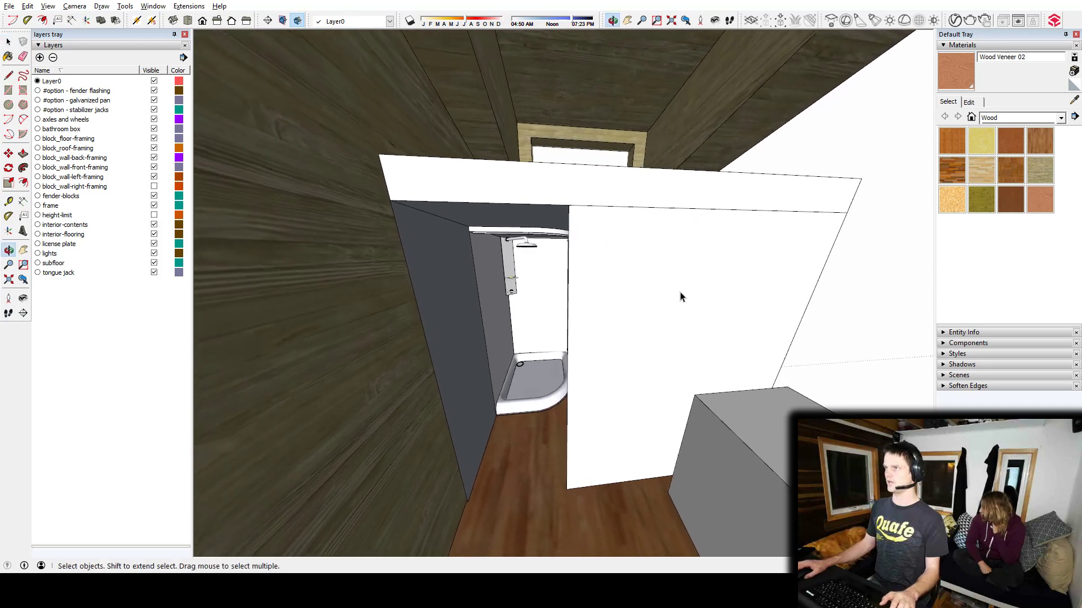
middle_click_drag(518, 361, 565, 329)
scroll(565, 329, "up", 2)
scroll(566, 329, "up", 3)
scroll(598, 325, "down", 4)
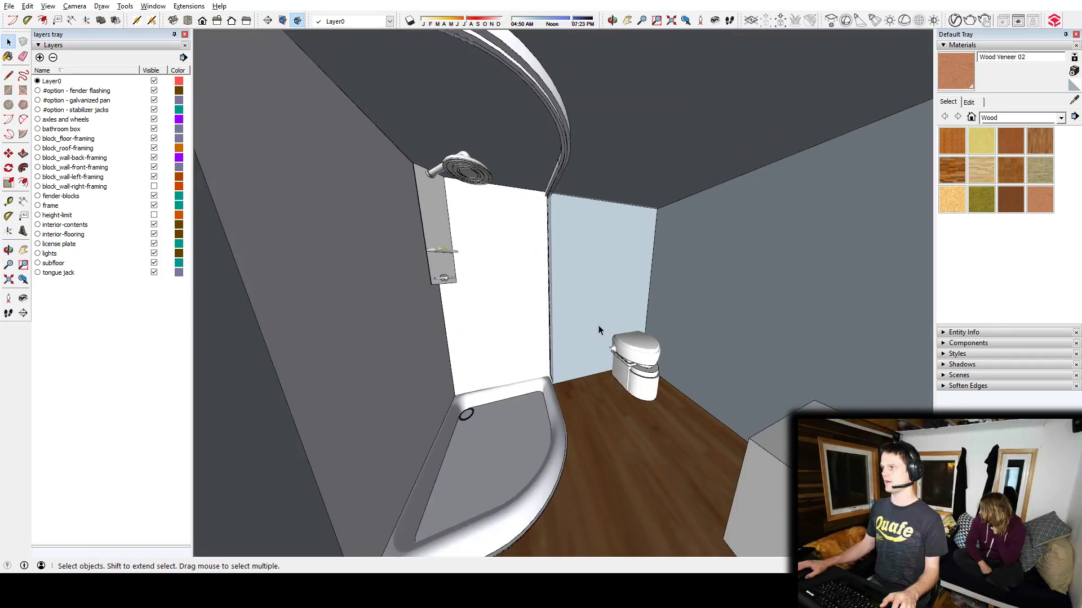
middle_click_drag(782, 274, 637, 398, "shift")
middle_click_drag(709, 354, 657, 335)
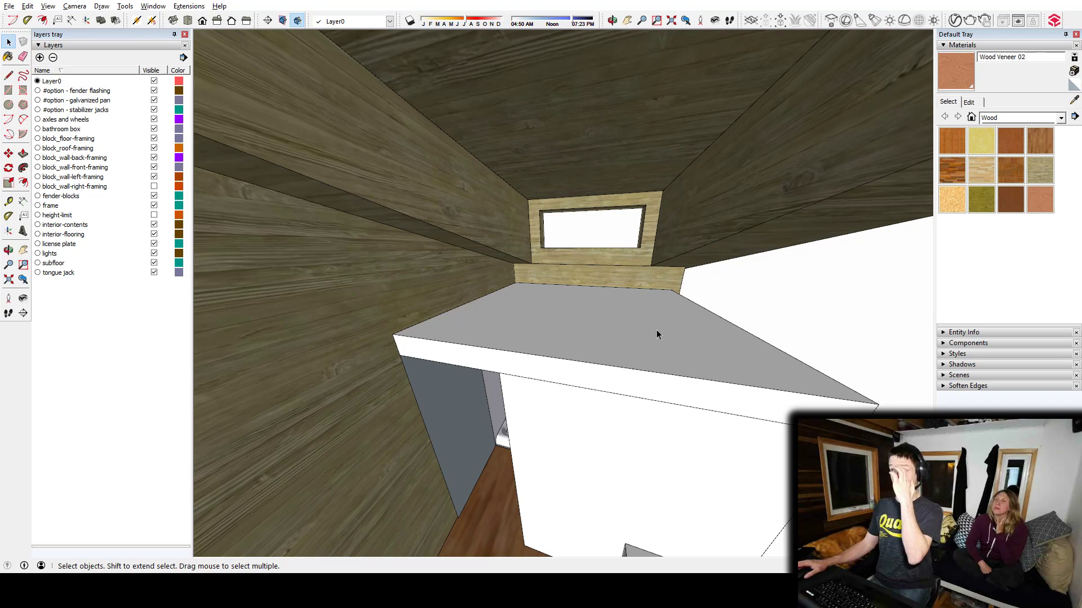
key("w")
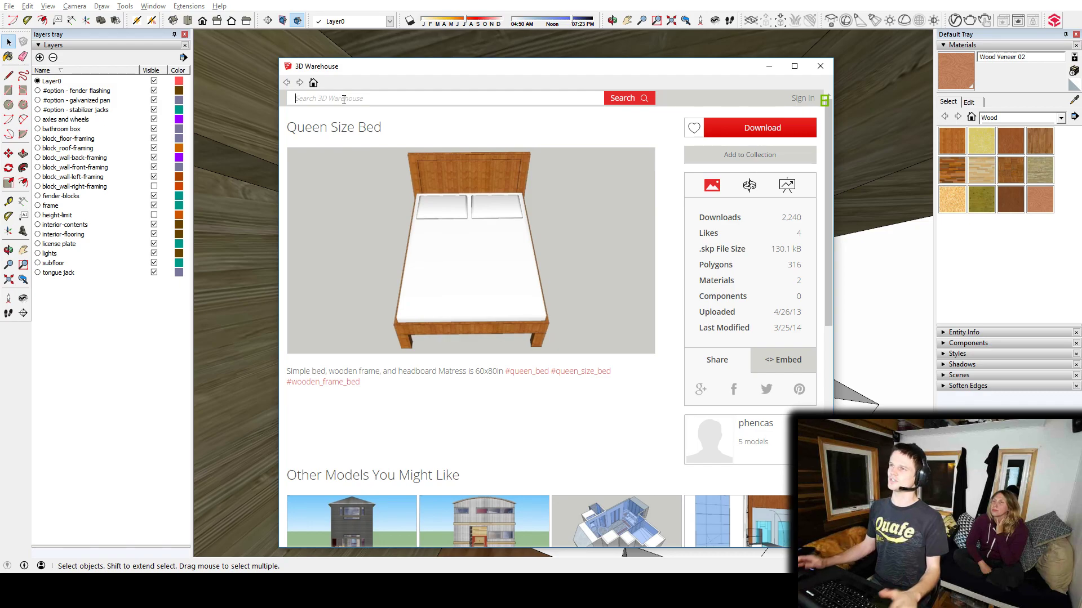
left_click(821, 69)
Examine the trailer's roof, open side and window end from outside, and return to the space above the bathroom box
mouse_move(688, 234)
middle_mouse_down()
mouse_move(652, 218)
mouse_move(445, 251)
mouse_move(583, 255)
middle_mouse_up()
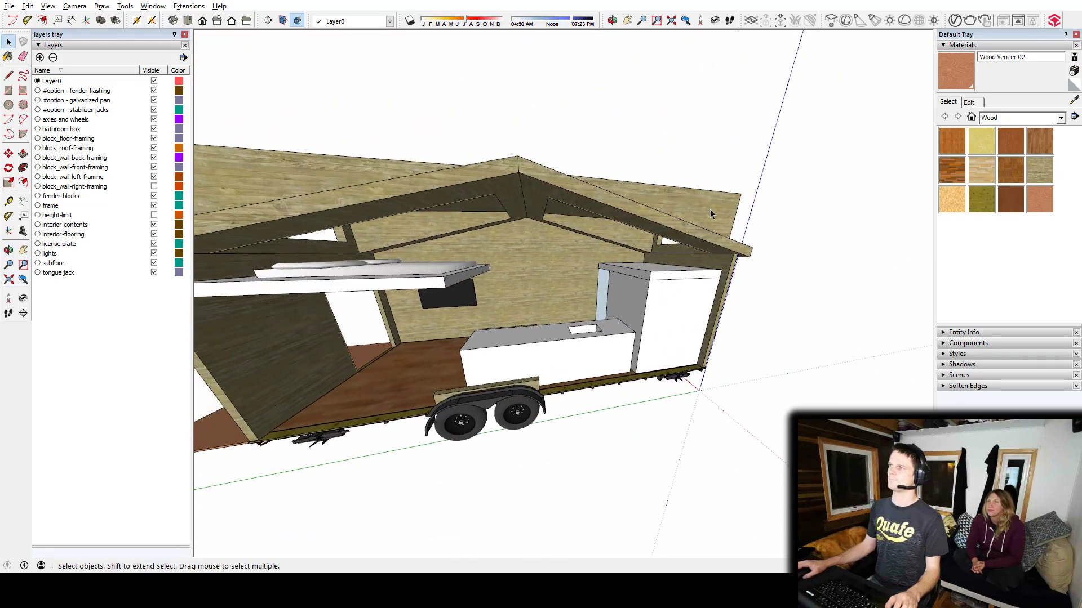
middle_click_drag(710, 212, 58, 322)
key("space")
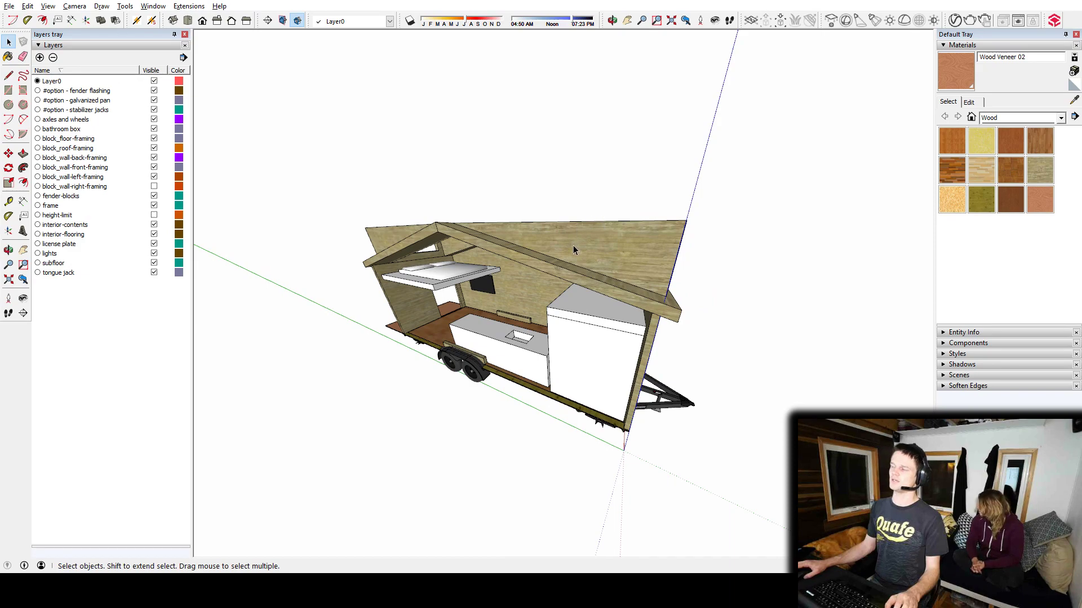
middle_click_drag(573, 245, 290, 338)
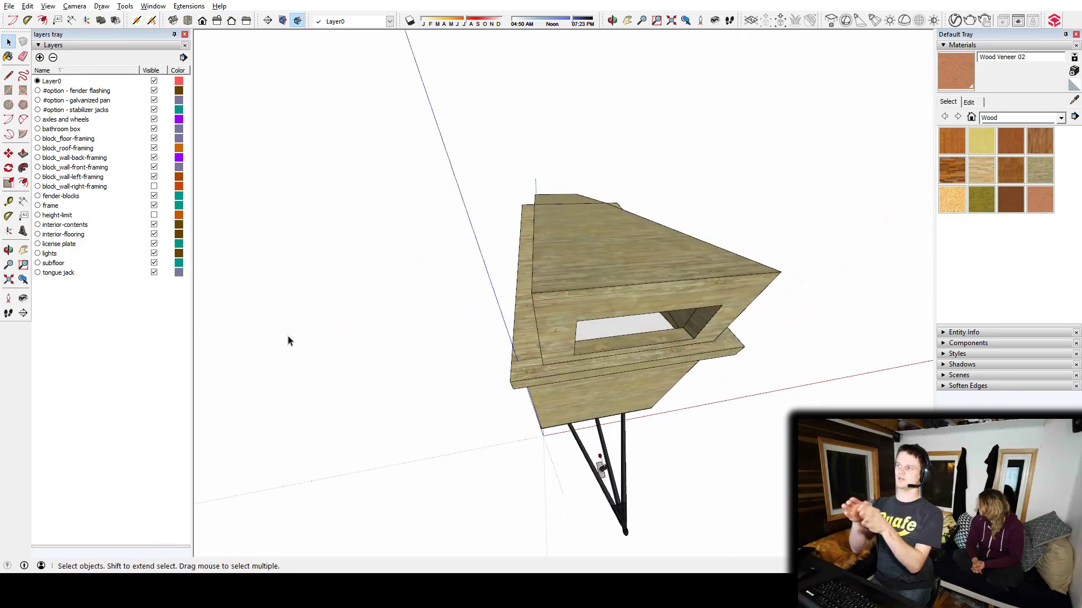
middle_click_drag(490, 366, 530, 334)
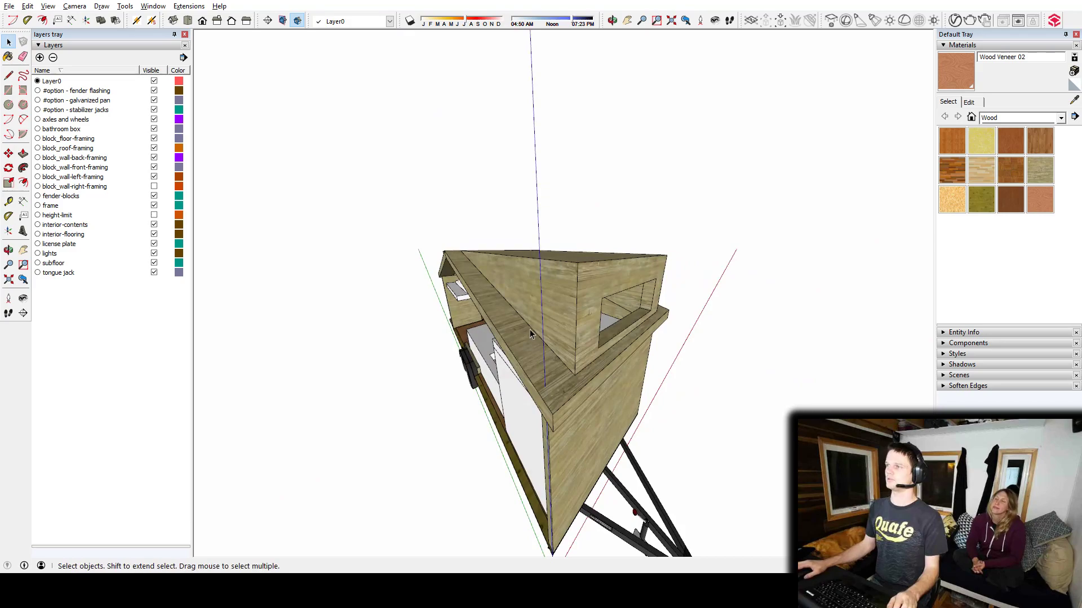
middle_click_drag(448, 345, 658, 266)
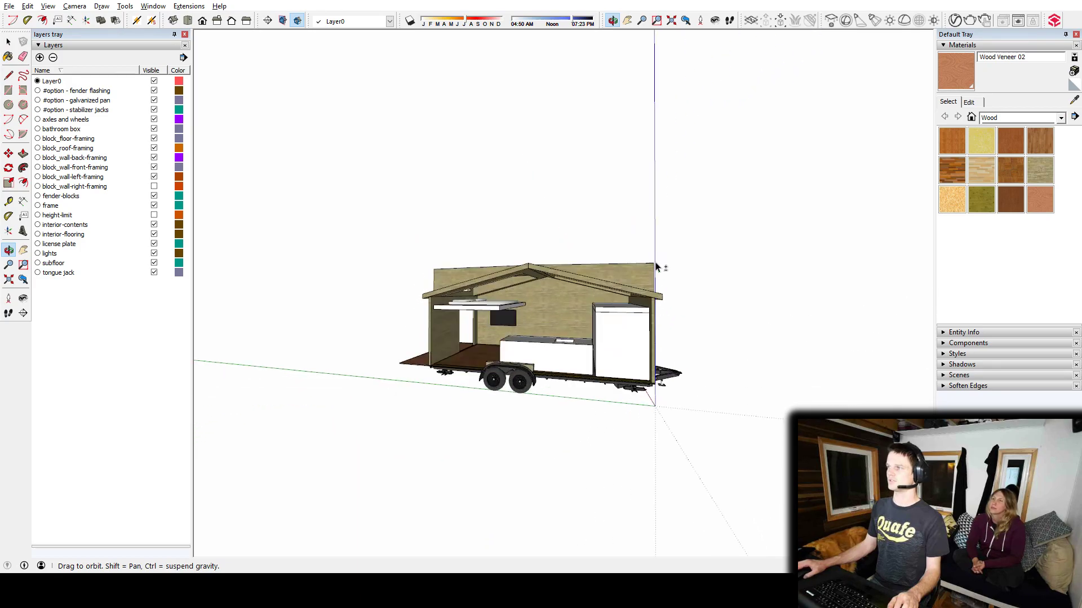
scroll(600, 317, "up", 3)
middle_click_drag(600, 318, 807, 294)
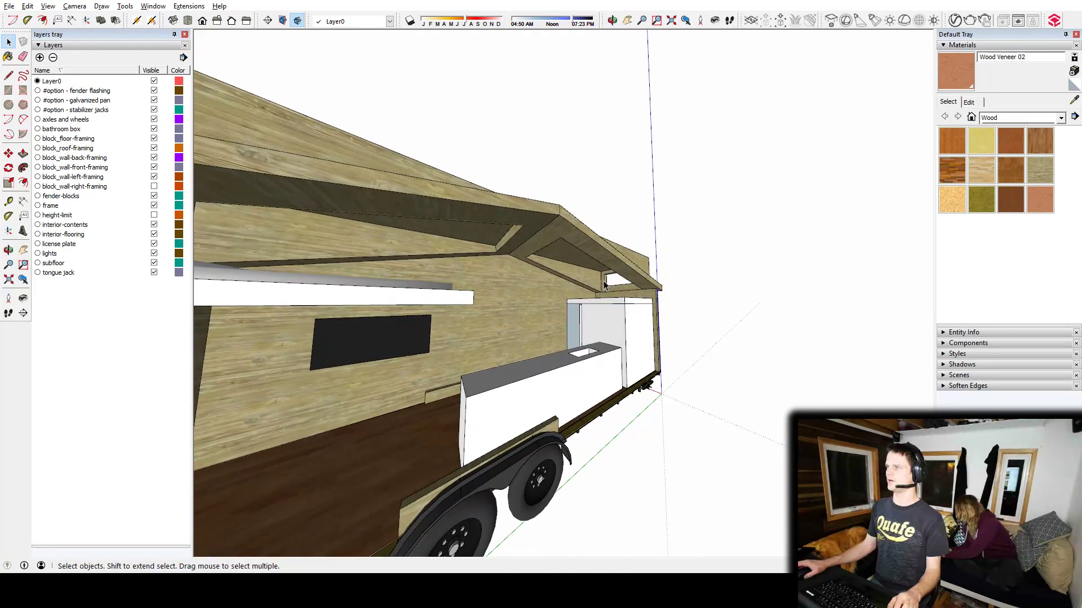
scroll(606, 293, "up", 5)
mouse_move(524, 340)
middle_mouse_down()
mouse_move(546, 307)
mouse_move(674, 331)
mouse_move(719, 365)
mouse_move(736, 425)
mouse_move(599, 398)
mouse_move(684, 382)
middle_mouse_up()
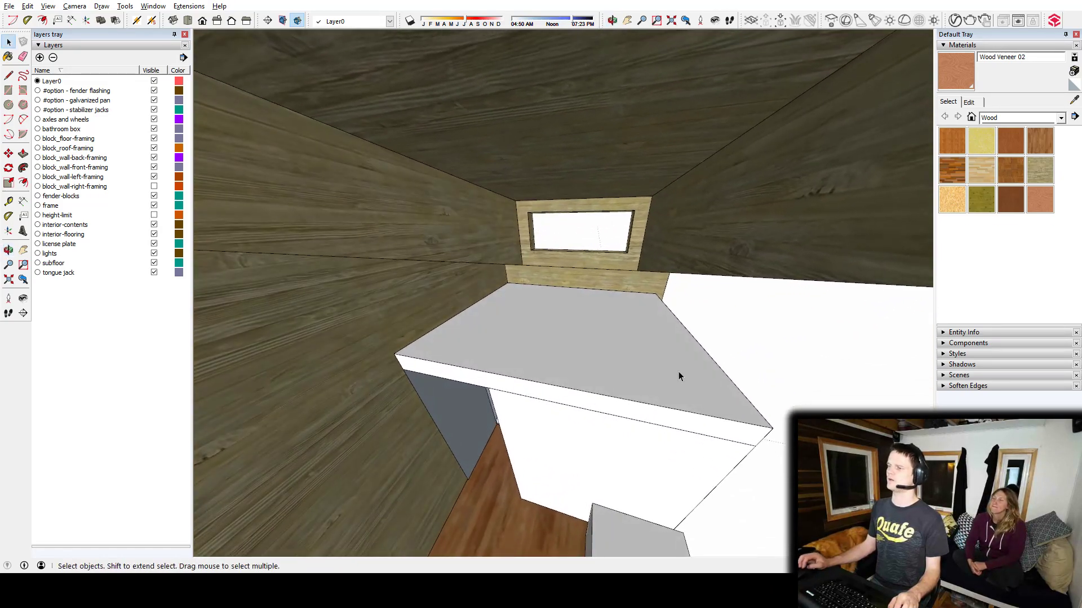
Measure the vertical clearance from the bathroom box's top to the raised roof above it
key("t")
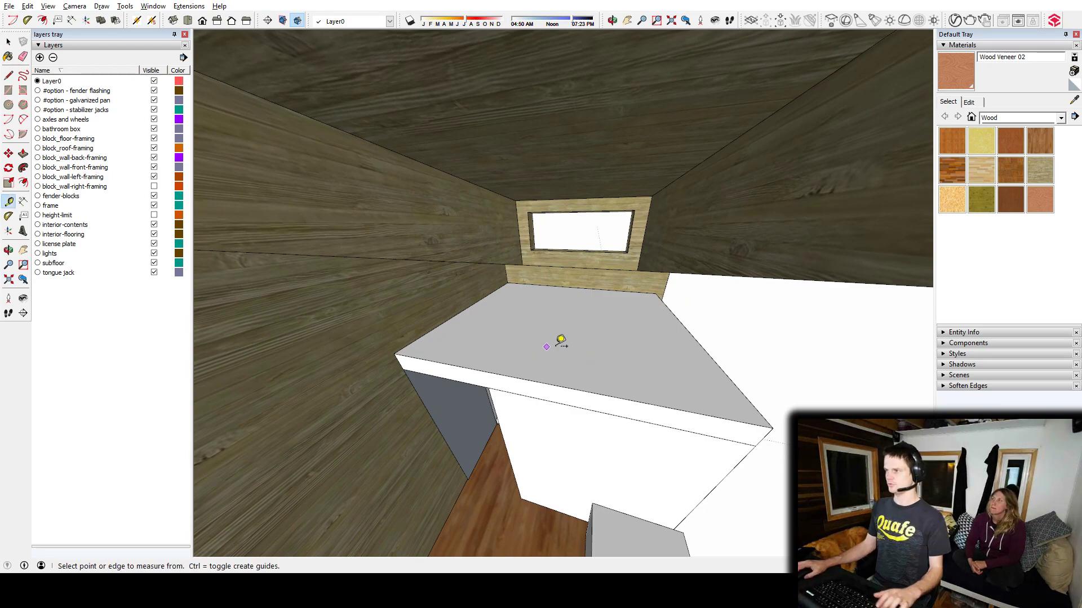
left_click(559, 347)
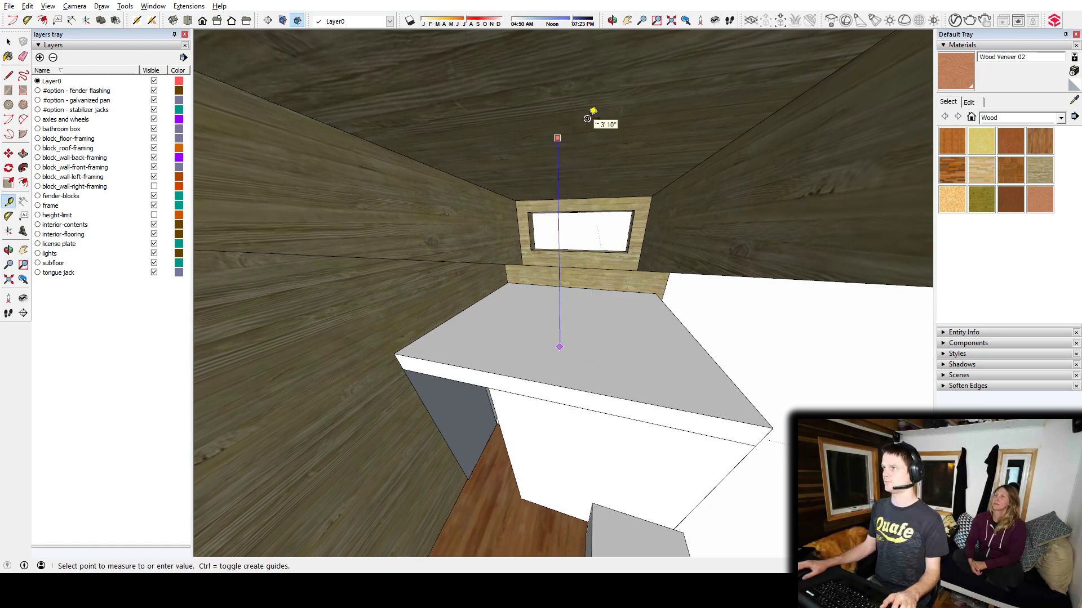
key("space")
Examine the space between the bathroom box's top and the roof, including the end wall window and adjoining ledge
middle_click_drag(652, 355, 578, 242)
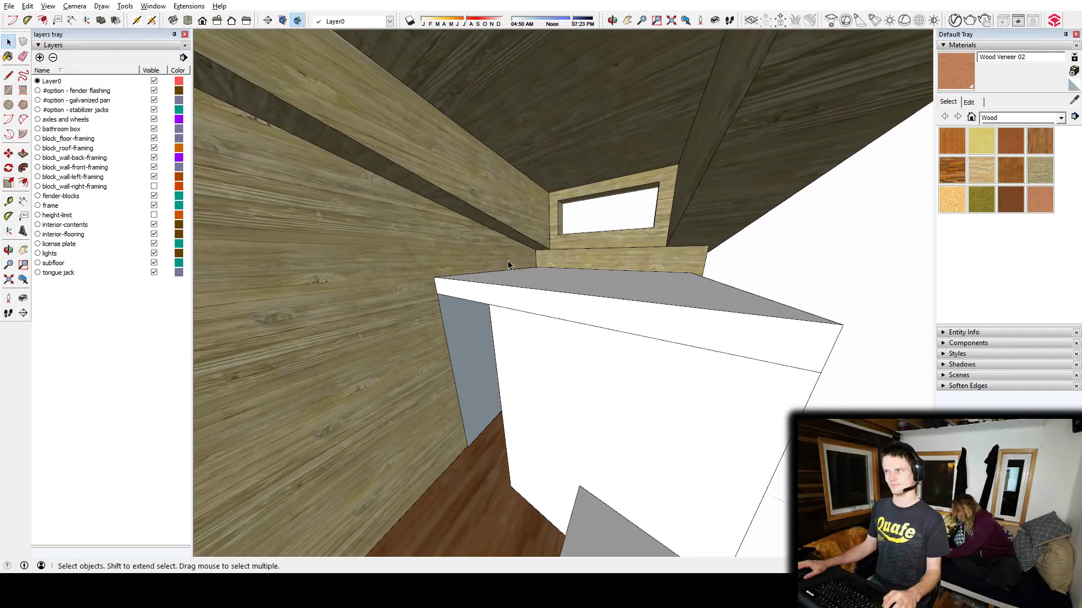
middle_click_drag(522, 272, 580, 338)
scroll(670, 321, "up", 3)
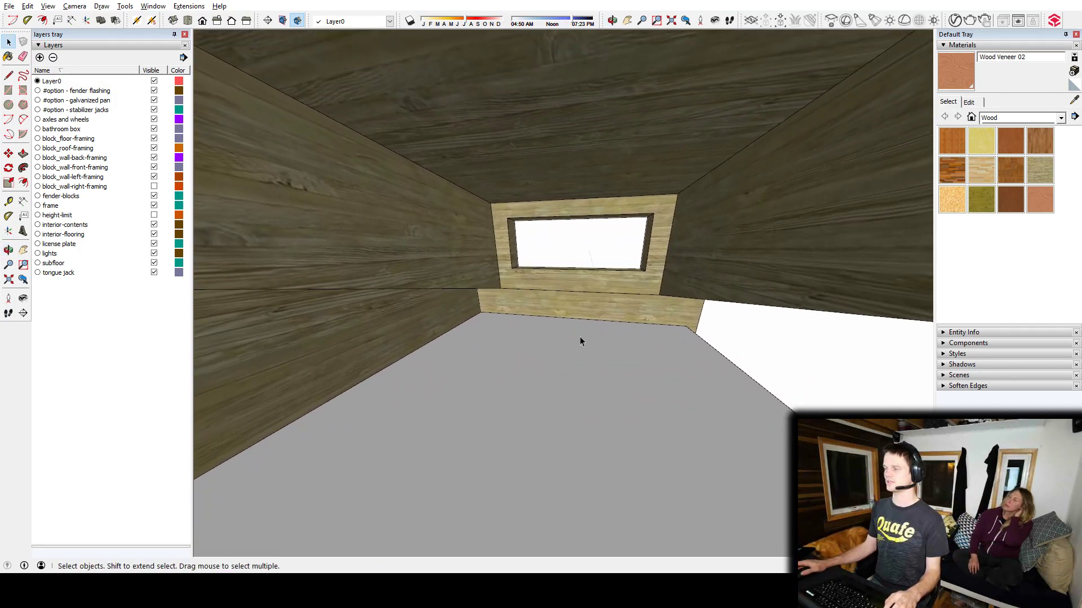
scroll(634, 380, "down", 2)
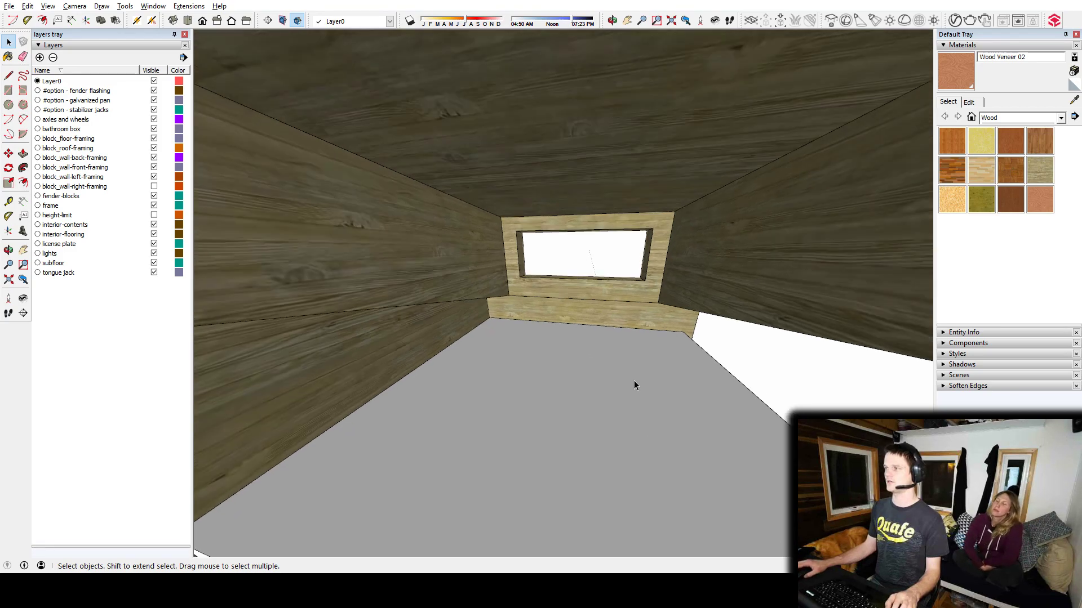
middle_click_drag(641, 425, 635, 297)
scroll(635, 297, "down", 3)
middle_click_drag(693, 354, 665, 365)
scroll(635, 349, "up", 2)
left_click(585, 328)
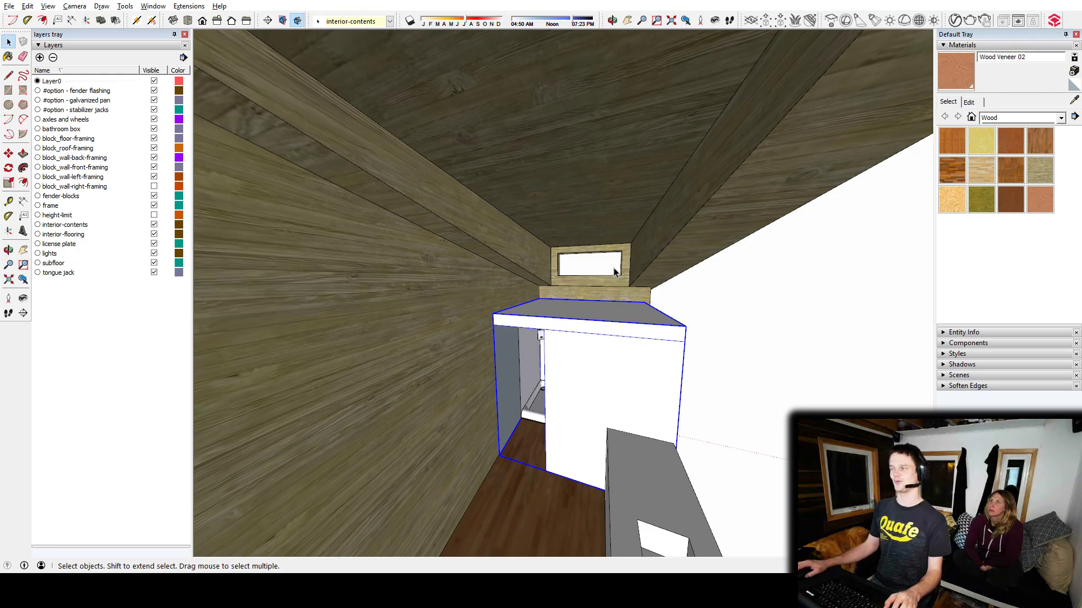
key("Escape")
middle_click_drag(674, 379, 518, 387)
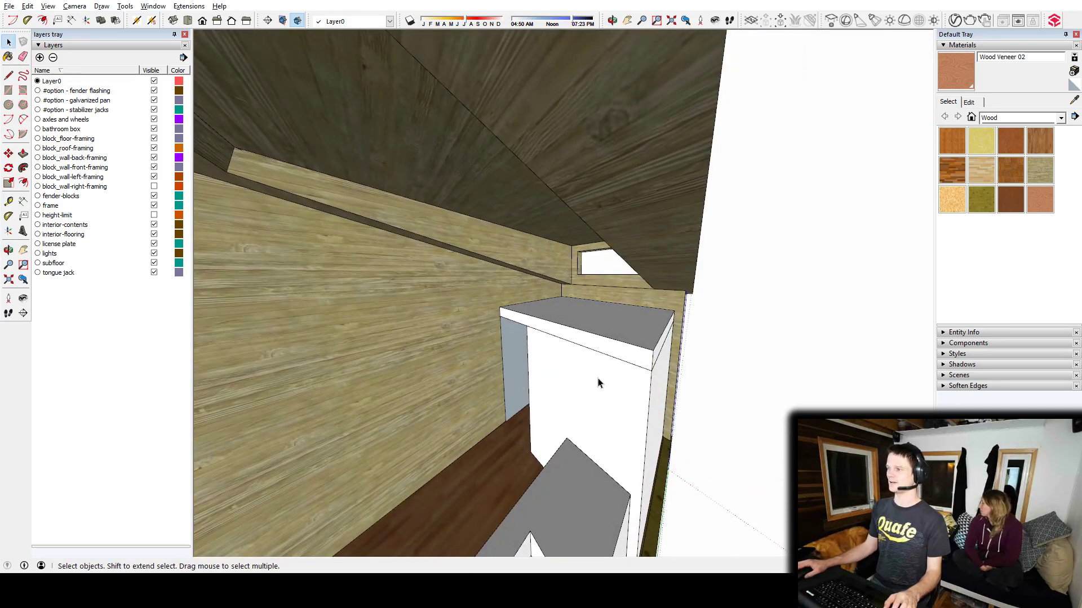
middle_click_drag(599, 381, 711, 414)
scroll(501, 344, "down", 5)
scroll(521, 341, "up", 6)
scroll(526, 342, "up", 2)
middle_click_drag(527, 342, 567, 362)
scroll(569, 362, "up", 2)
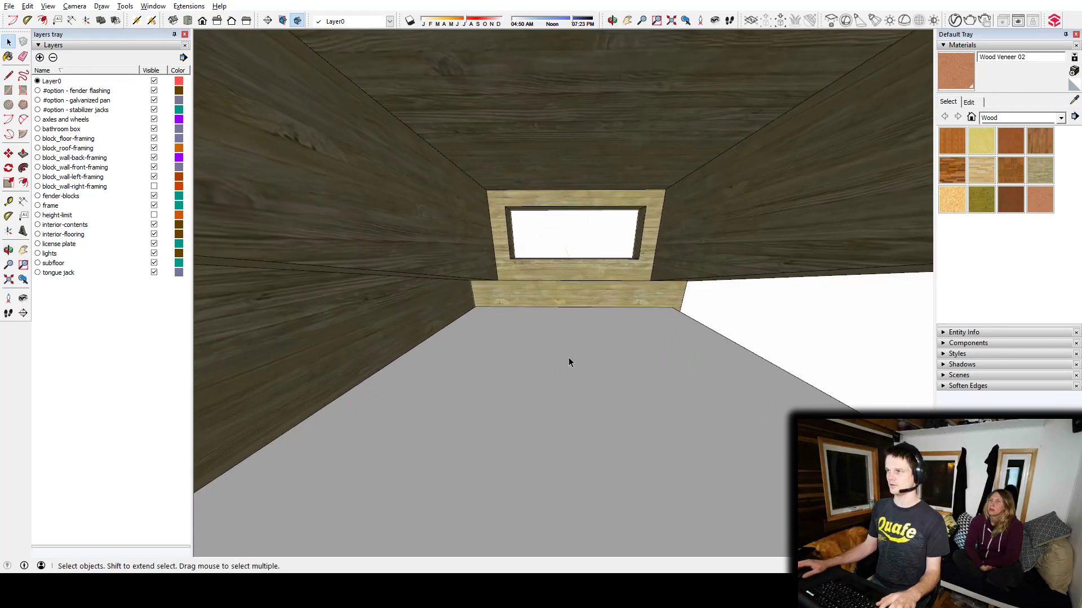
scroll(586, 321, "up", 3)
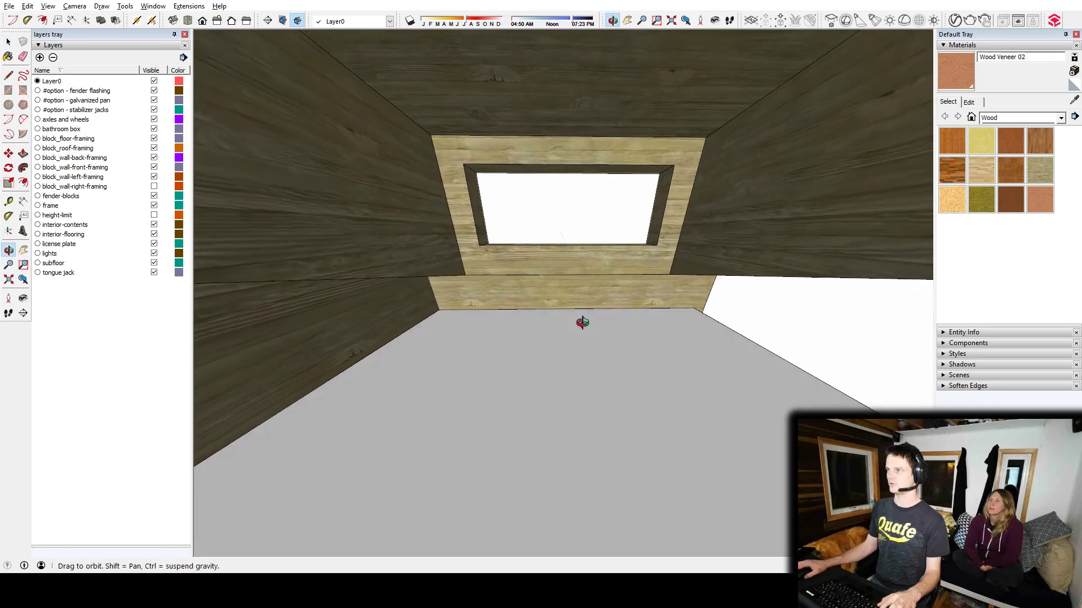
Draw a closed four-sided outline from the roof's lower corners beneath the end window, extending horizontally over the bathroom box
key("r")
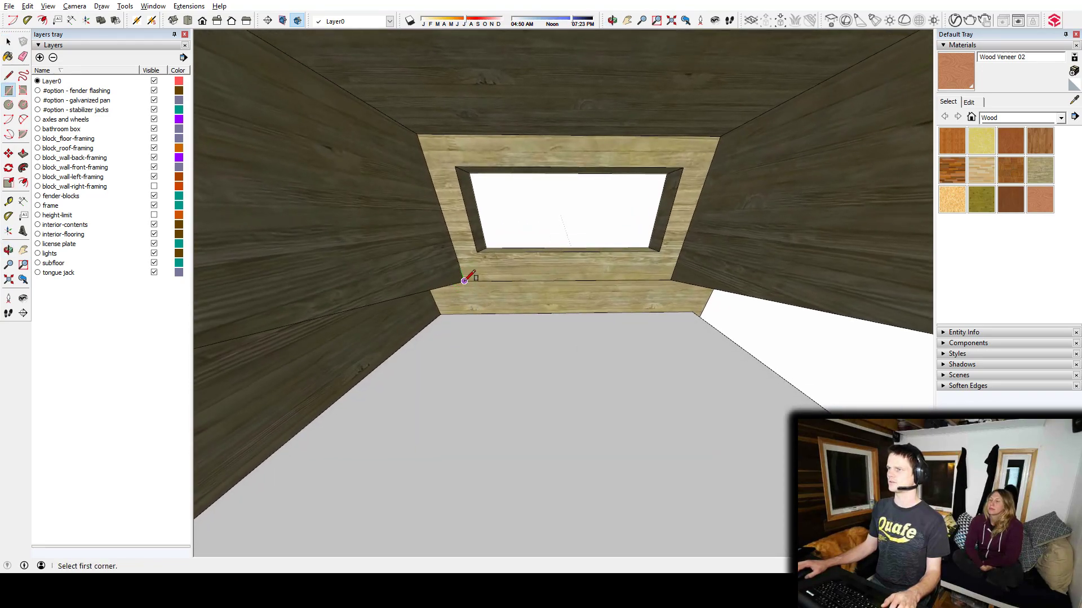
key("l")
scroll(462, 281, "up", 3)
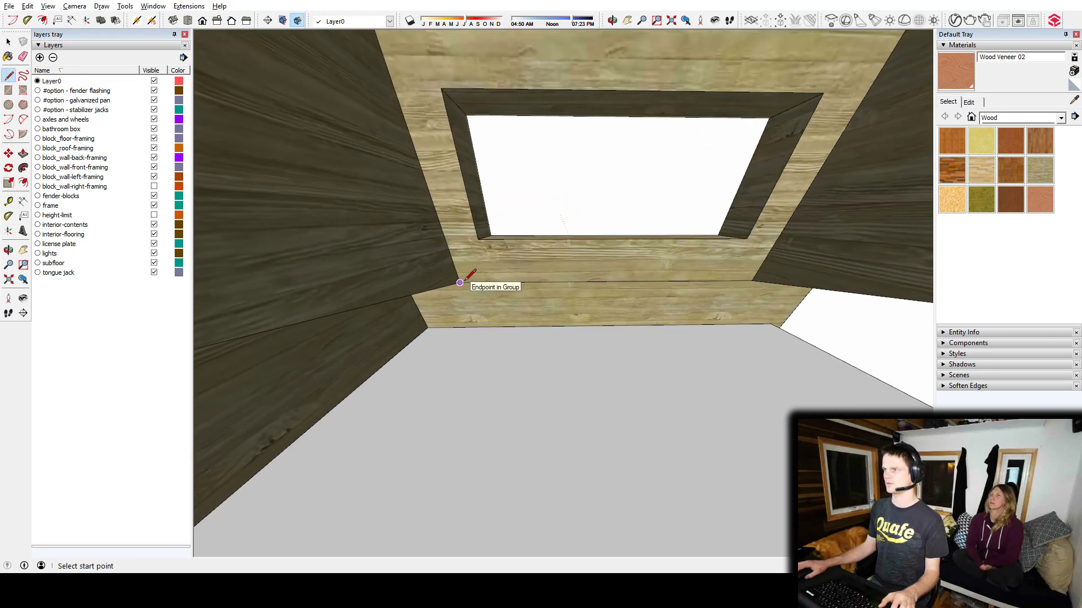
left_click(460, 282)
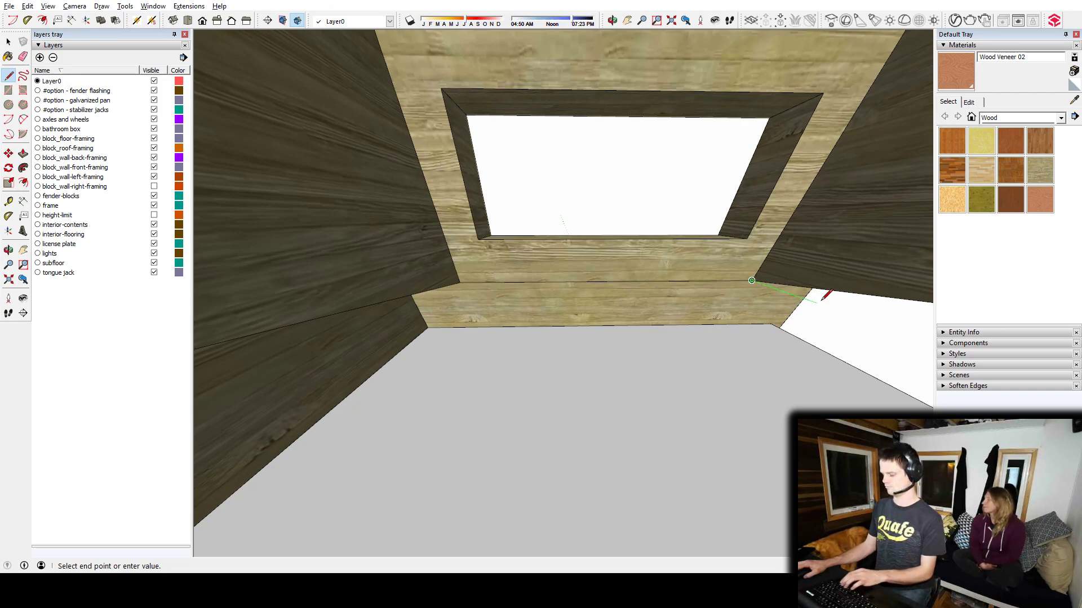
key("Return")
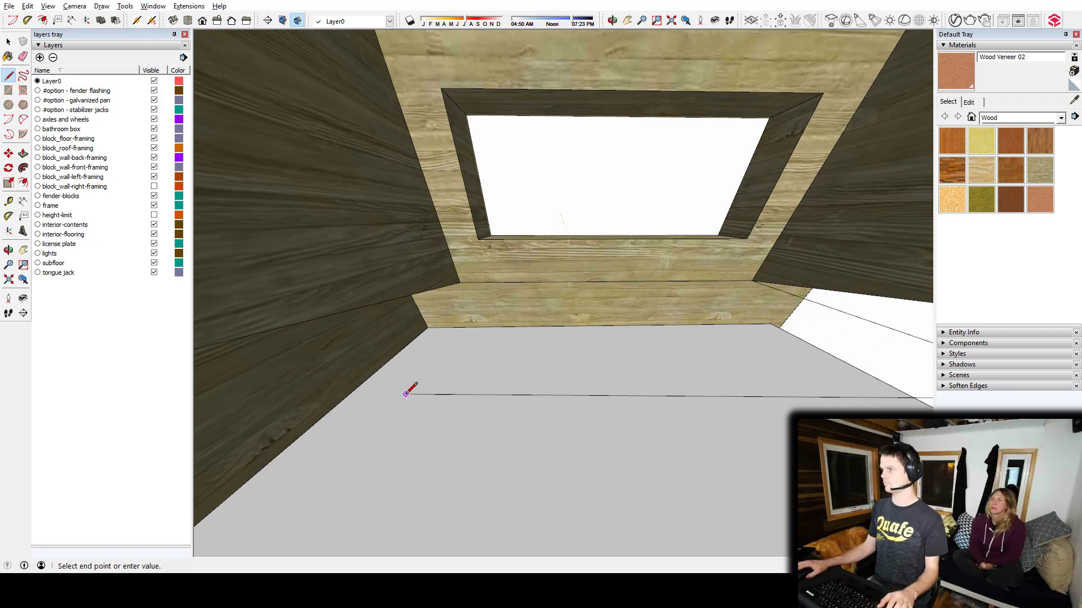
key("Right")
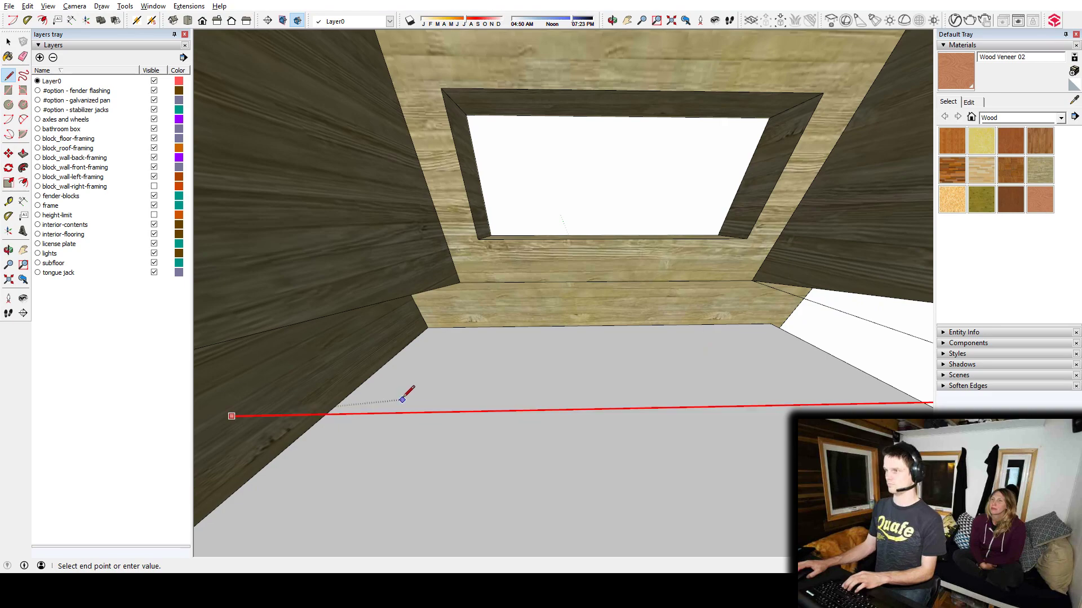
key("Right")
left_click(461, 277)
Extrude the outlined face above the bathroom box into a thin slab and select all its geometry
middle_click_drag(460, 277, 669, 255)
key("p")
left_click(585, 283)
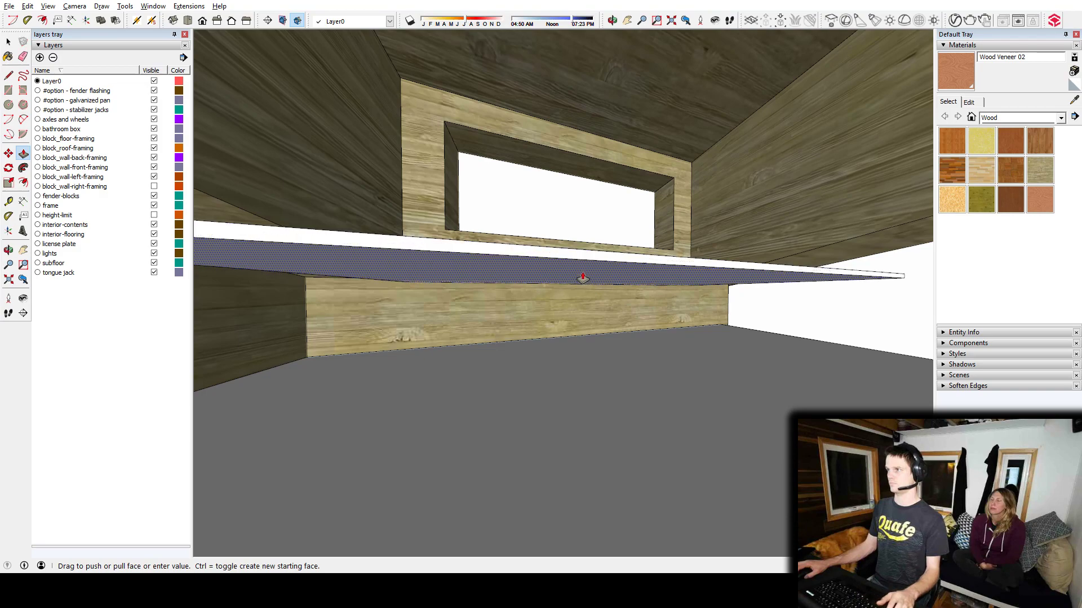
key("Escape")
key("space")
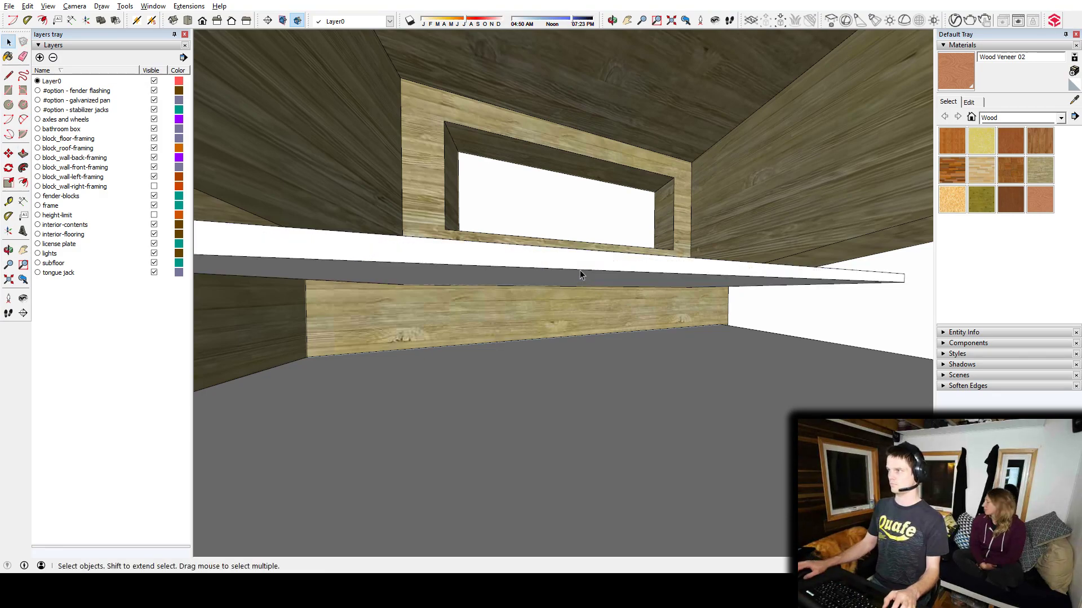
triple_click(579, 269)
Try to extrude a rectangular post from the slab's underside corner down to the bathroom box's top, and undo it
middle_click_drag(485, 277, 434, 115)
key("r")
left_click(428, 122)
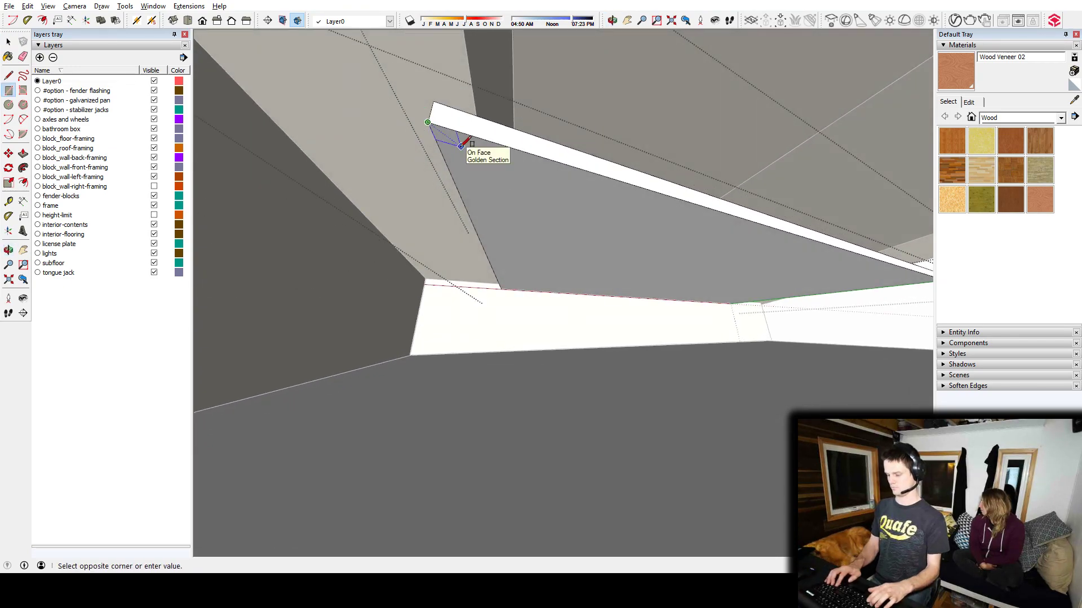
left_click(469, 160)
key("p")
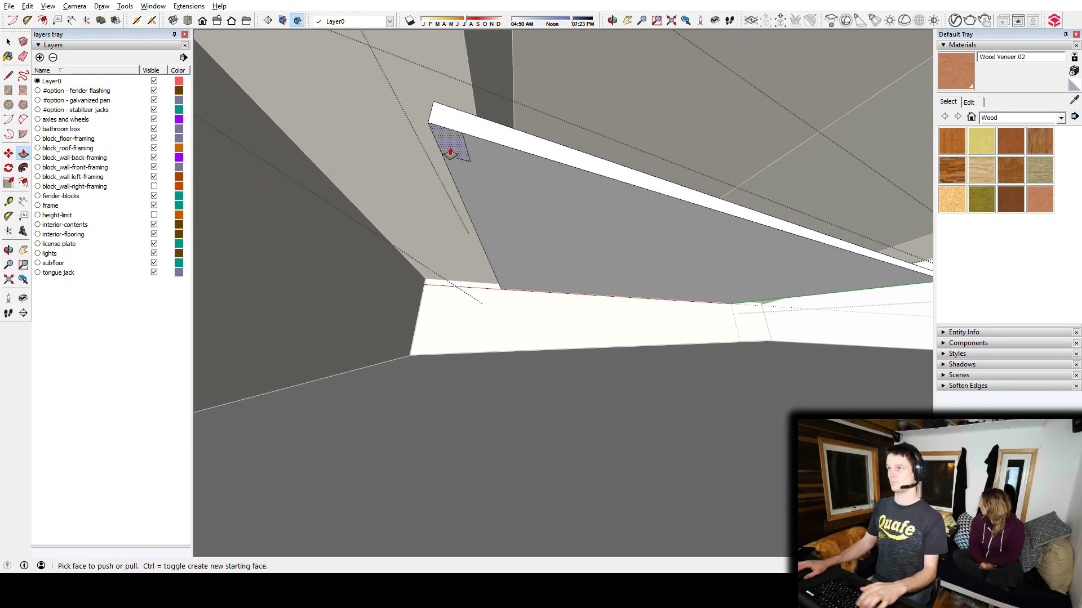
left_click(449, 145)
left_click_drag(503, 298, 563, 397)
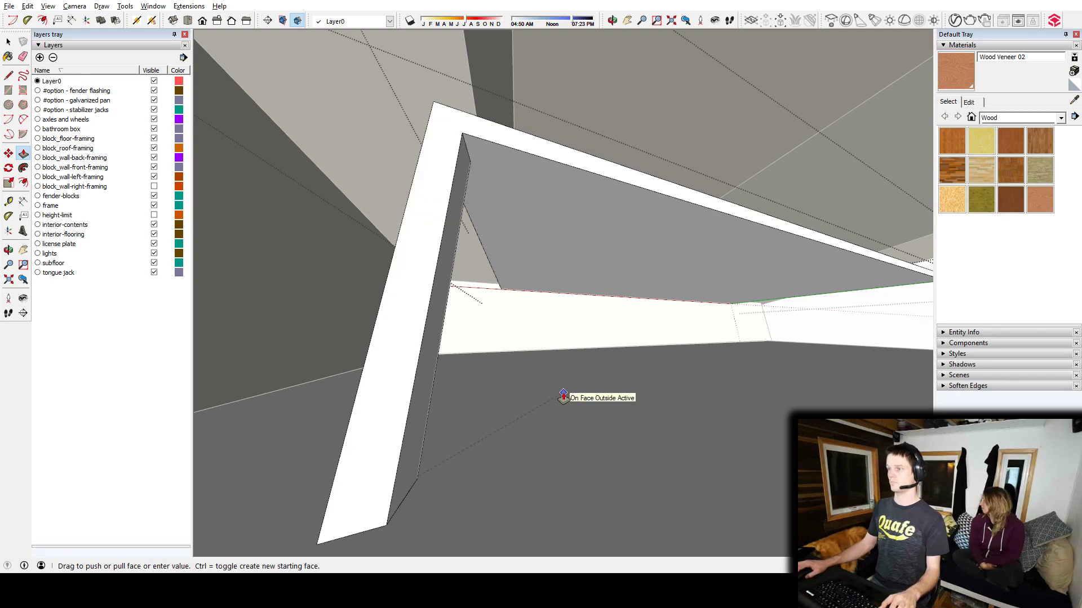
left_click(563, 397)
scroll(550, 270, "up", 3)
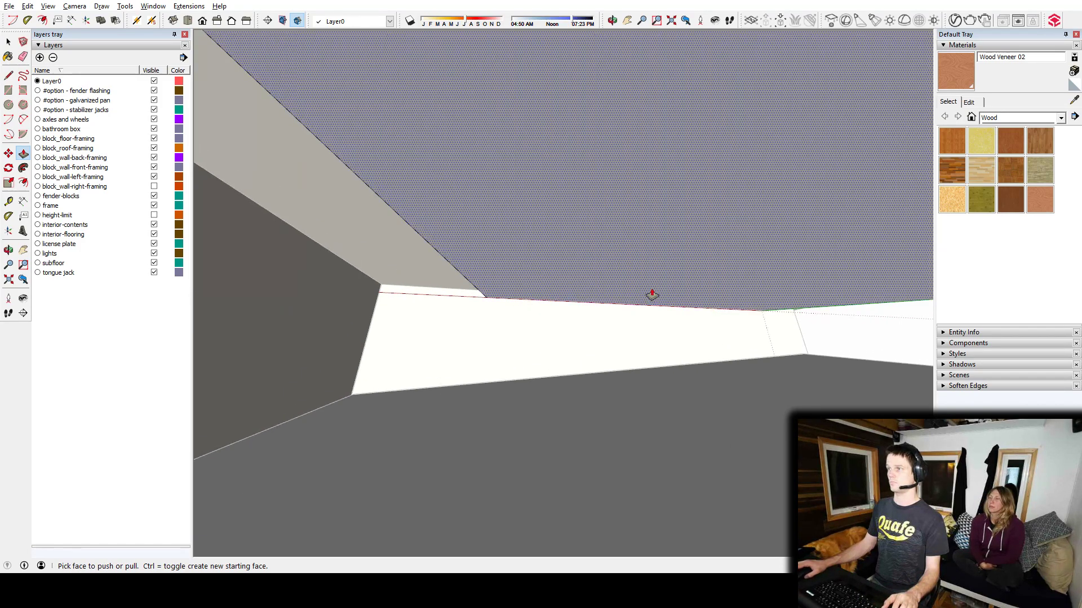
scroll(597, 272, "down", 3)
middle_click_drag(747, 252, 686, 246)
key("ctrl+z")
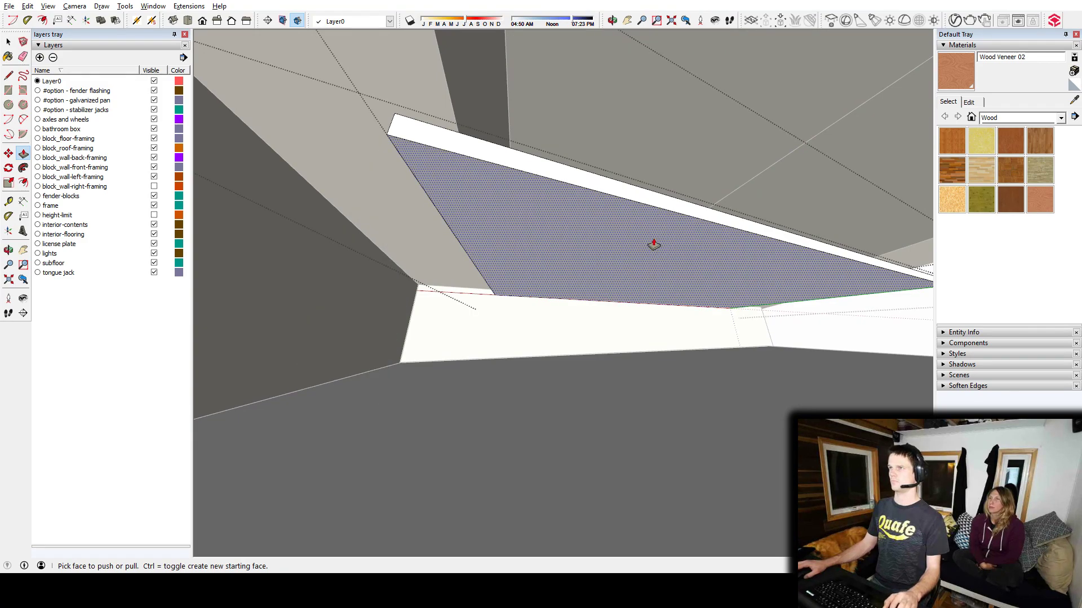
Draw a small rectangle at the slab's underside corner and extrude it down to the bathroom box's top as a post
scroll(654, 244, "down", 2)
key("space")
left_click(608, 235)
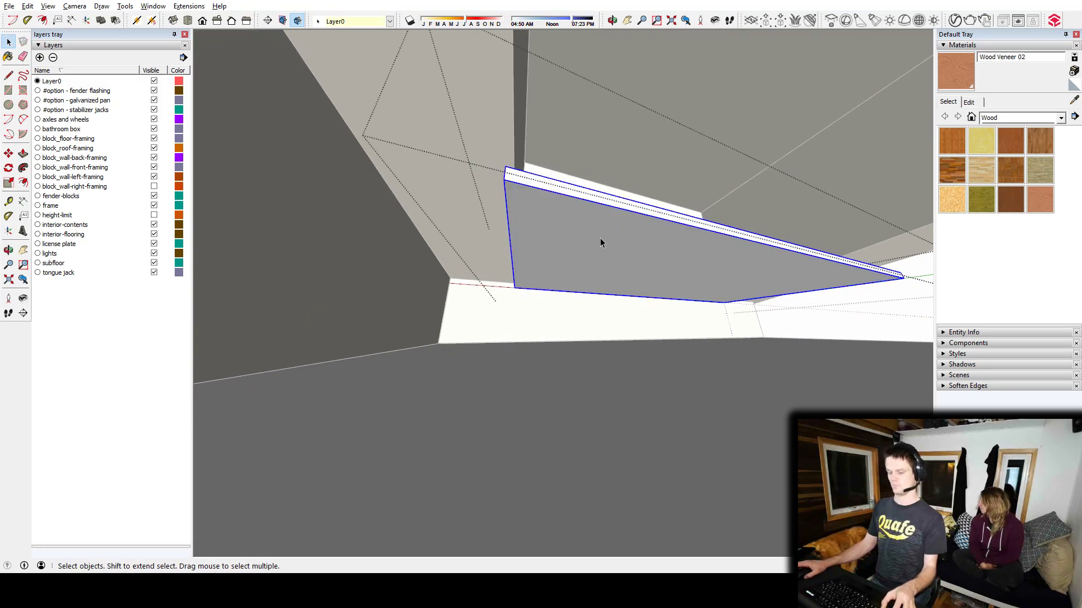
middle_click_drag(599, 240, 511, 181)
key("r")
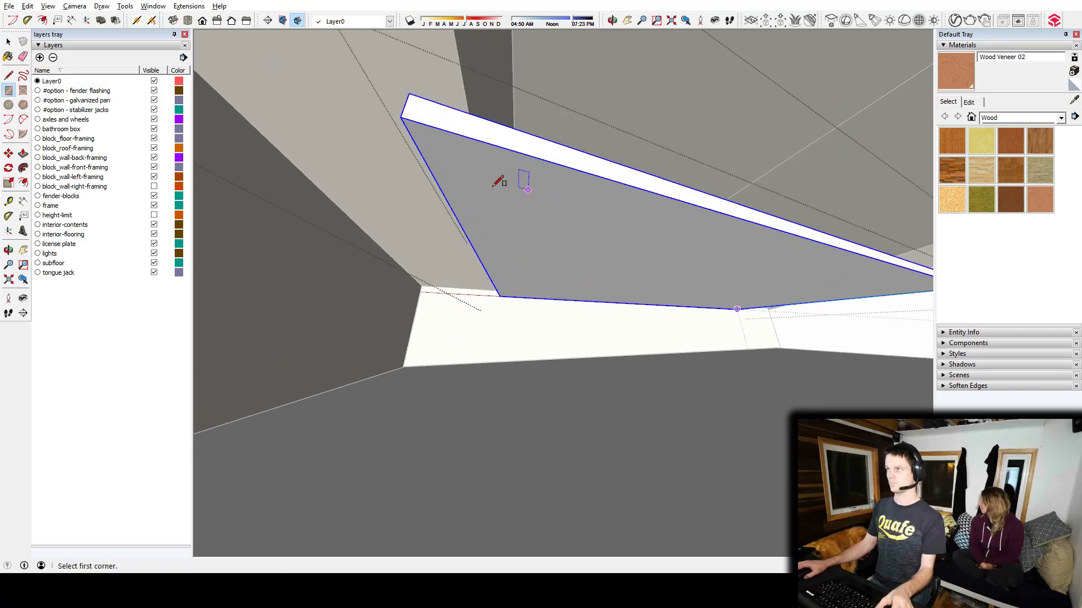
left_click(400, 117)
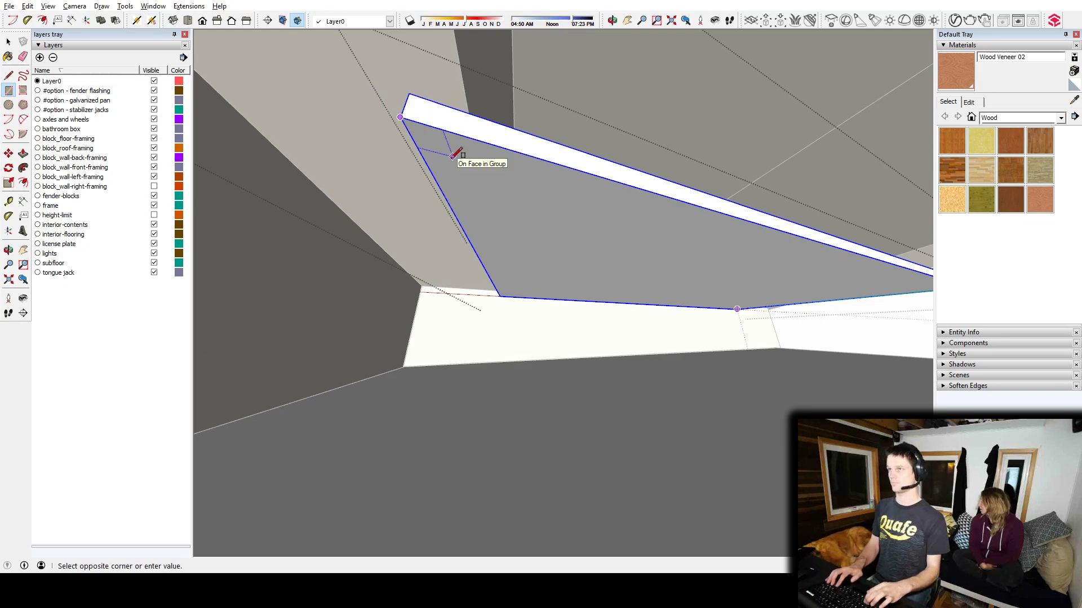
left_click(454, 154)
key("p")
left_click(437, 143)
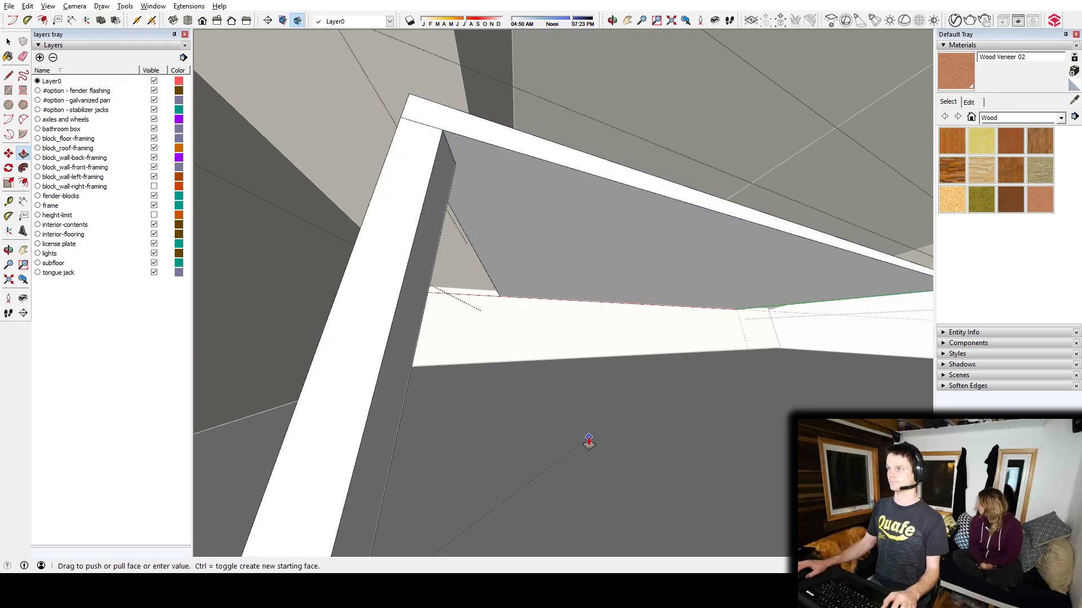
left_click(589, 441)
Group the post and copy it to the slab's adjacent corner
key("space")
triple_click(406, 199)
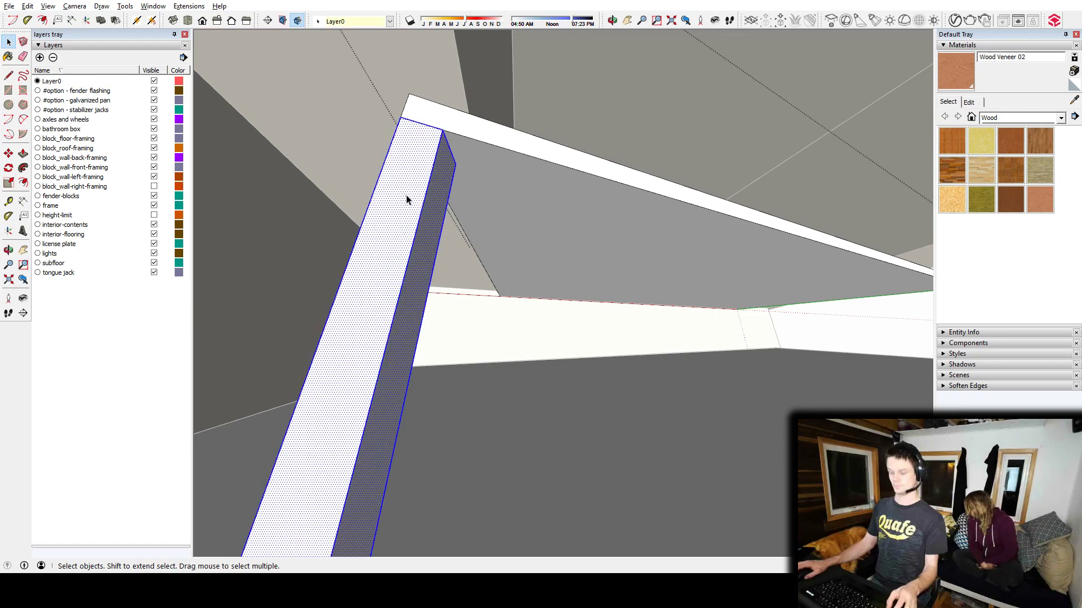
key("g")
key("m")
left_click(442, 132)
key("ctrl")
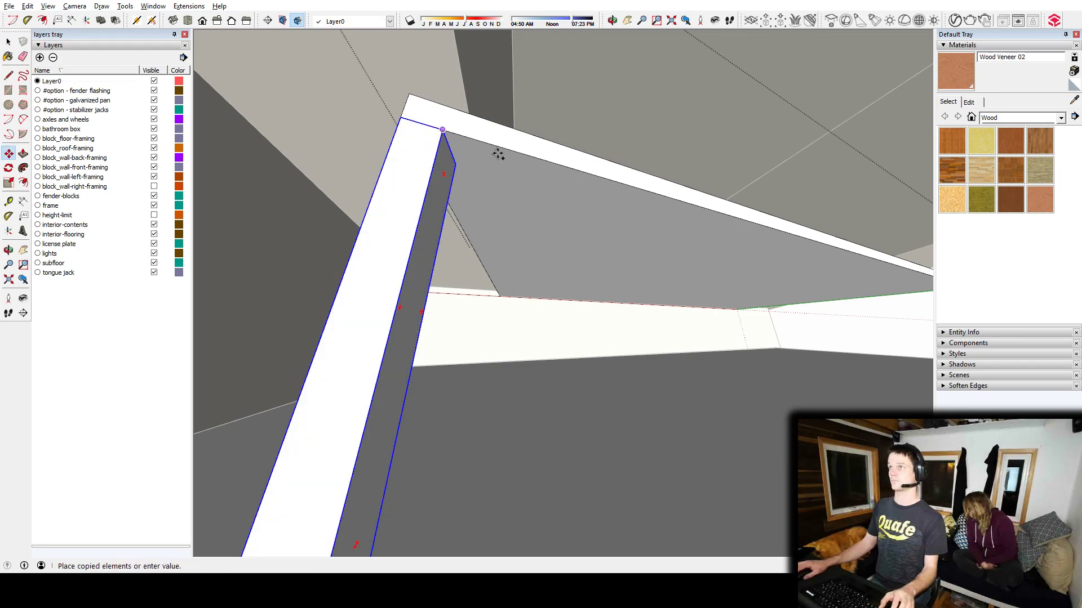
middle_click_drag(498, 150, 290, 184)
left_click(770, 273)
Copy the two posts to the opposite edge of the slab so every corner has a leg
middle_click_drag(770, 273, 586, 270)
scroll(587, 271, "up", 1)
middle_click_drag(407, 274, 648, 286, "shift")
key("space")
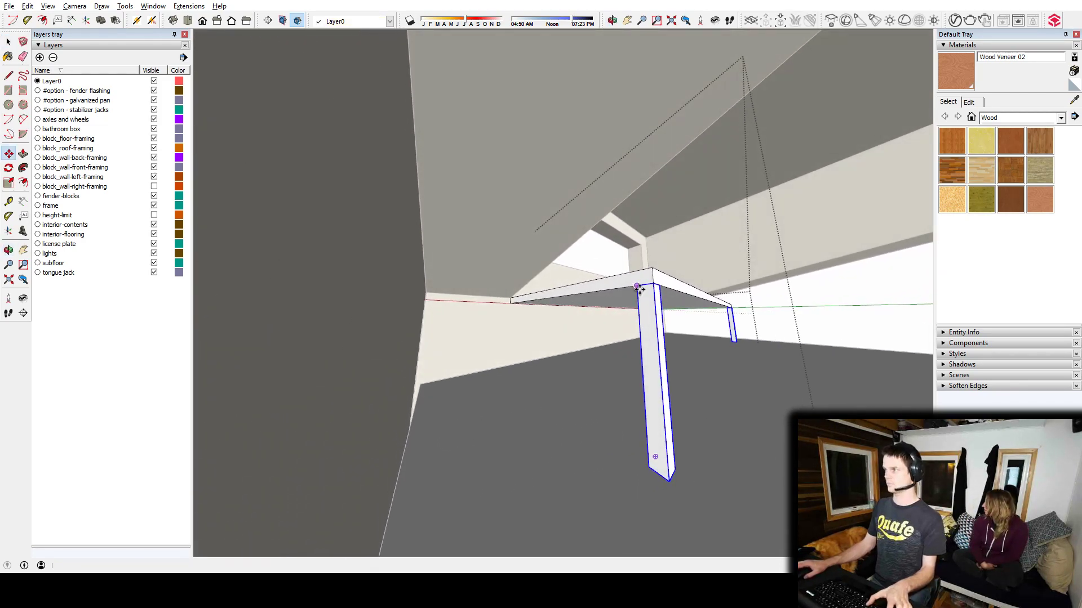
key("m")
left_click(637, 285)
key("ctrl")
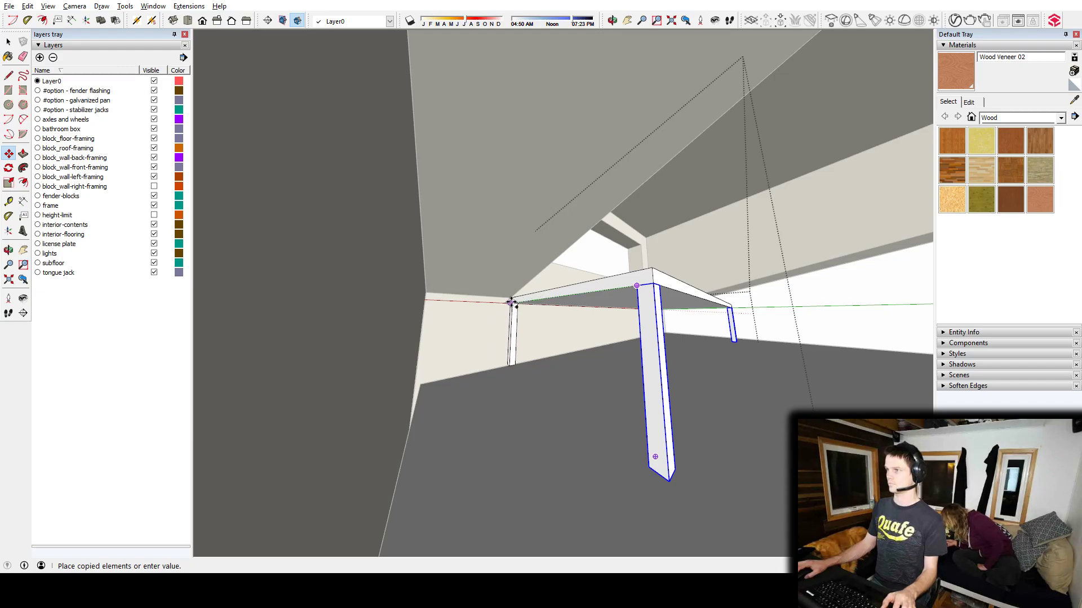
left_click(511, 301)
Measure the vertical clearance from the bathroom box's front top edge to the ceiling
middle_click_drag(510, 301, 603, 345)
key("t")
middle_click_drag(605, 442, 623, 365)
scroll(622, 326, "down", 5)
left_click(622, 368)
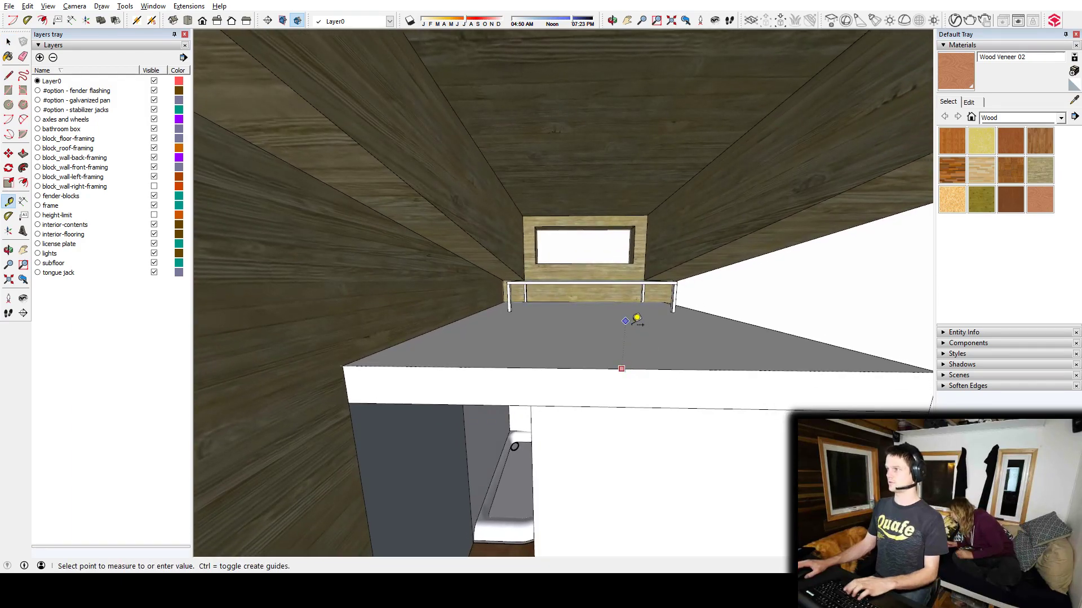
middle_click_drag(653, 152, 599, 181)
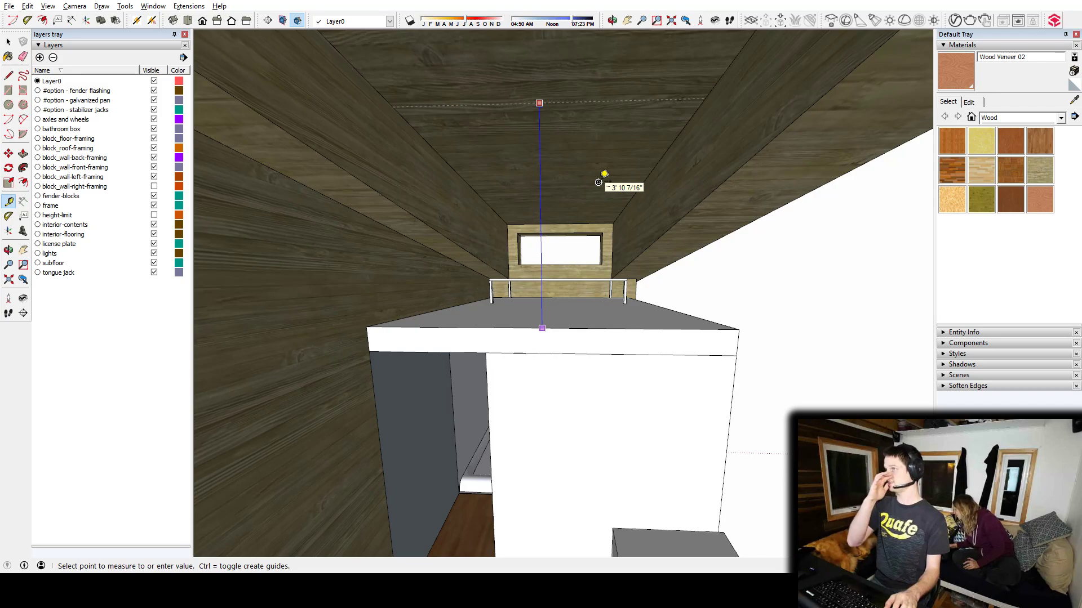
key("space")
middle_click_drag(598, 181, 484, 330)
Switch to the 3D Warehouse and search for "chair", looking through the results for an office chair
key("alt+Tab")
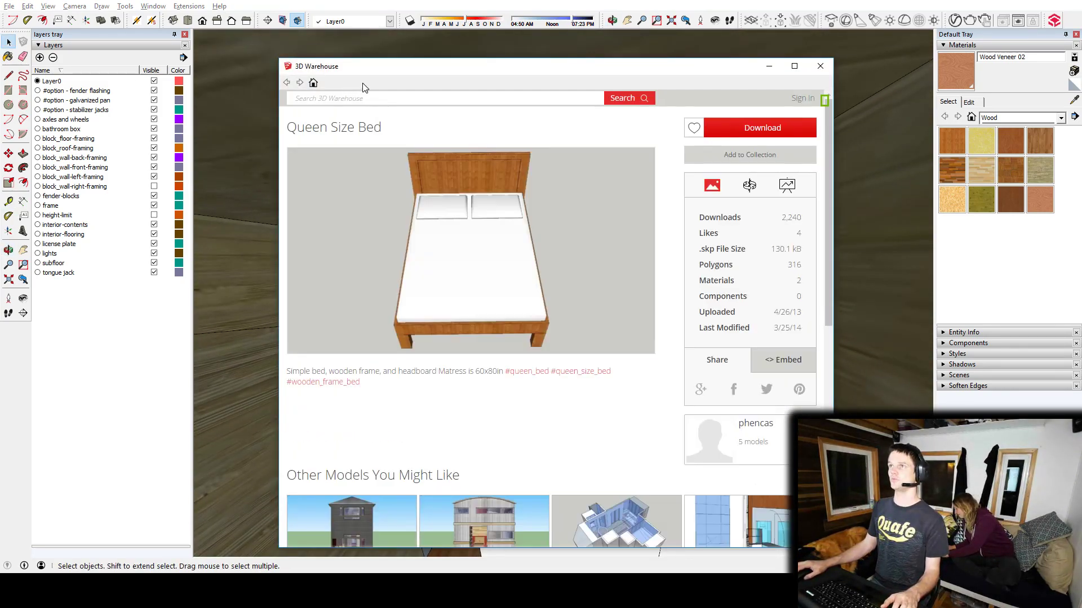
left_click(347, 102)
type("chair")
key("Return")
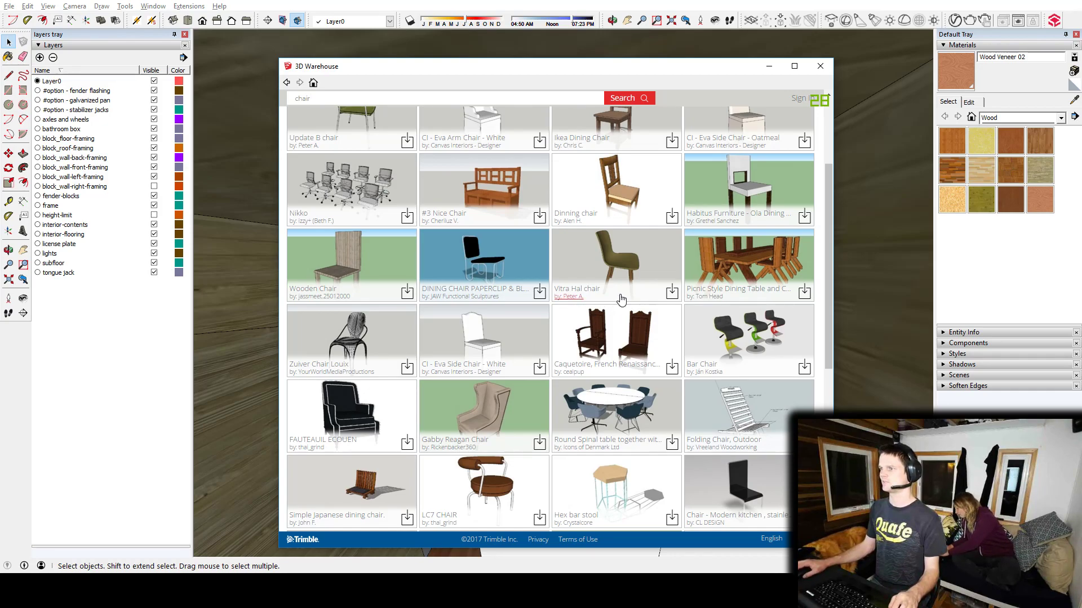
scroll(534, 297, "up", 2)
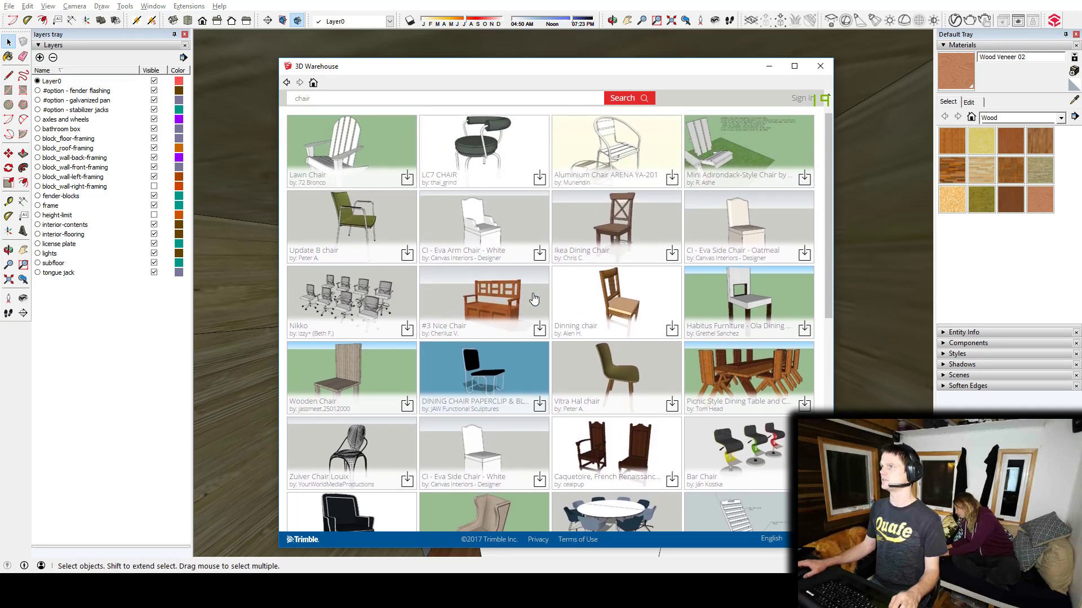
scroll(534, 298, "up", 1)
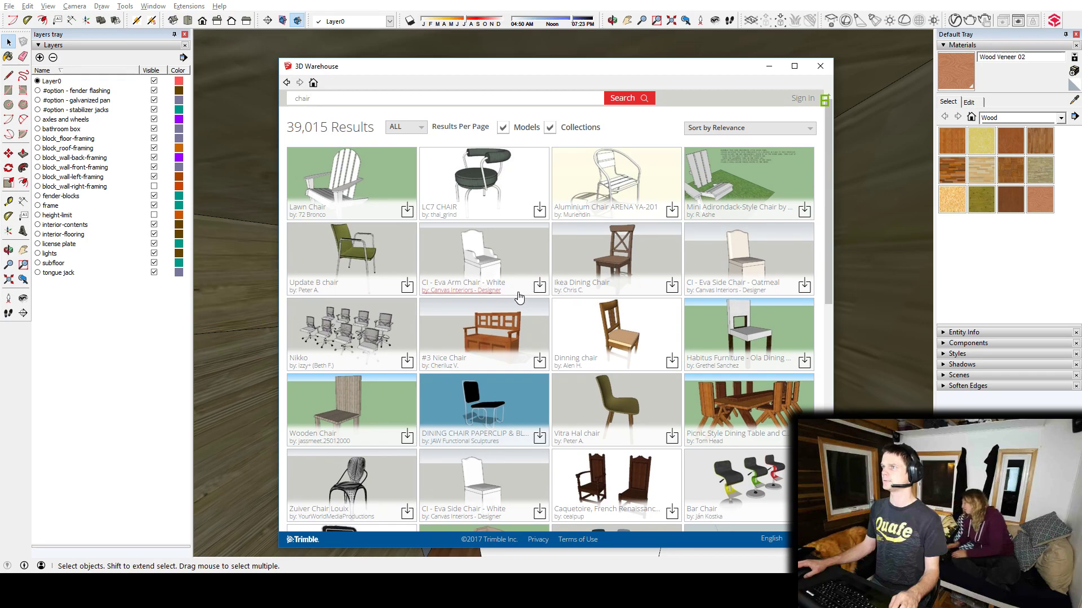
scroll(519, 298, "down", 3)
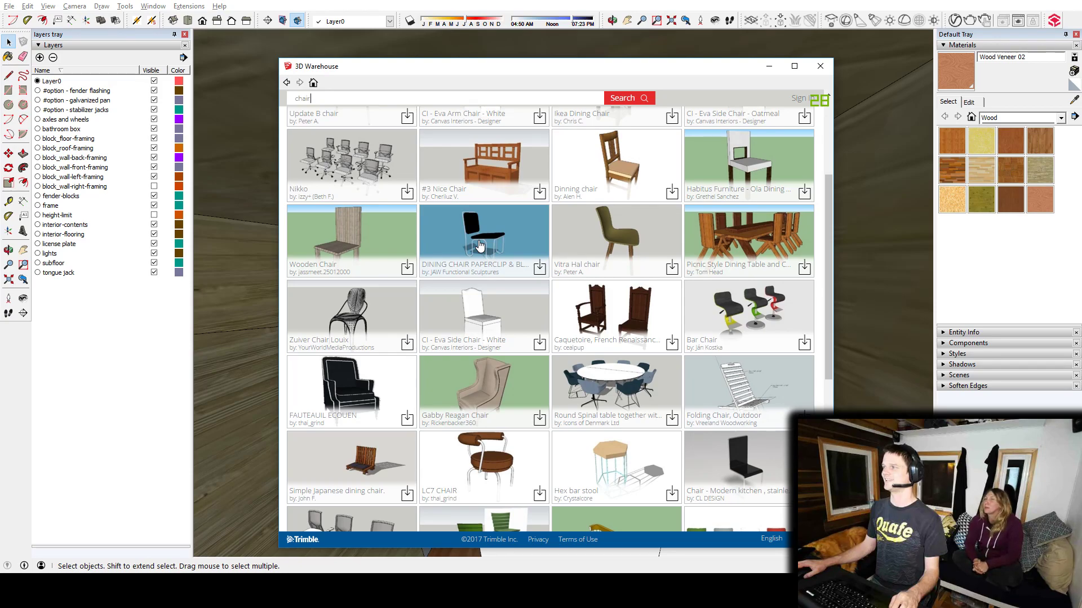
scroll(486, 267, "down", 4)
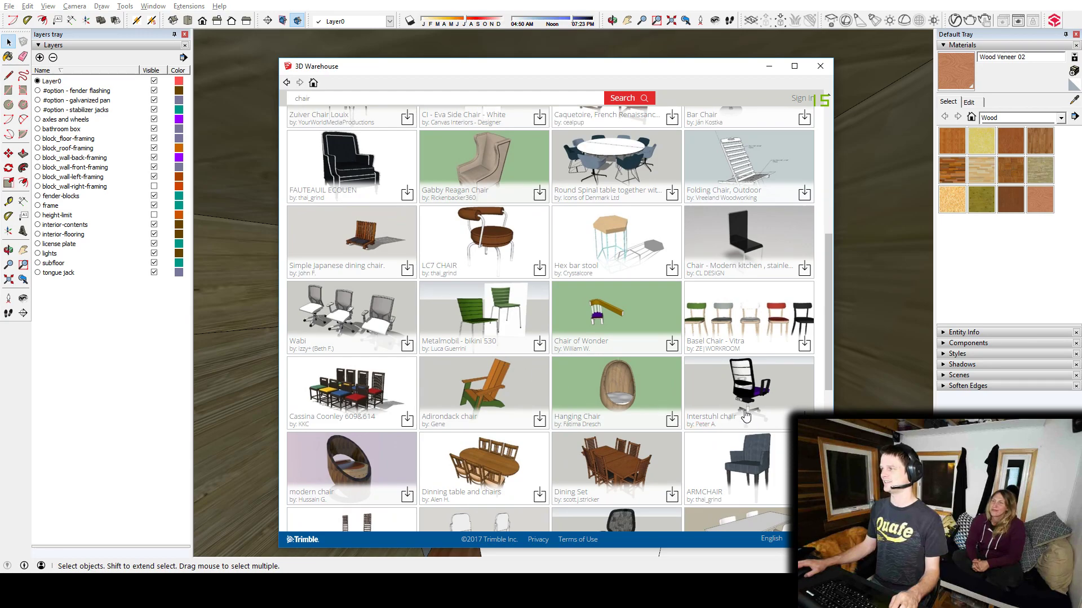
Load the Wabi office chair set directly into the model and place it on the ground beside the trailer
left_click(340, 313)
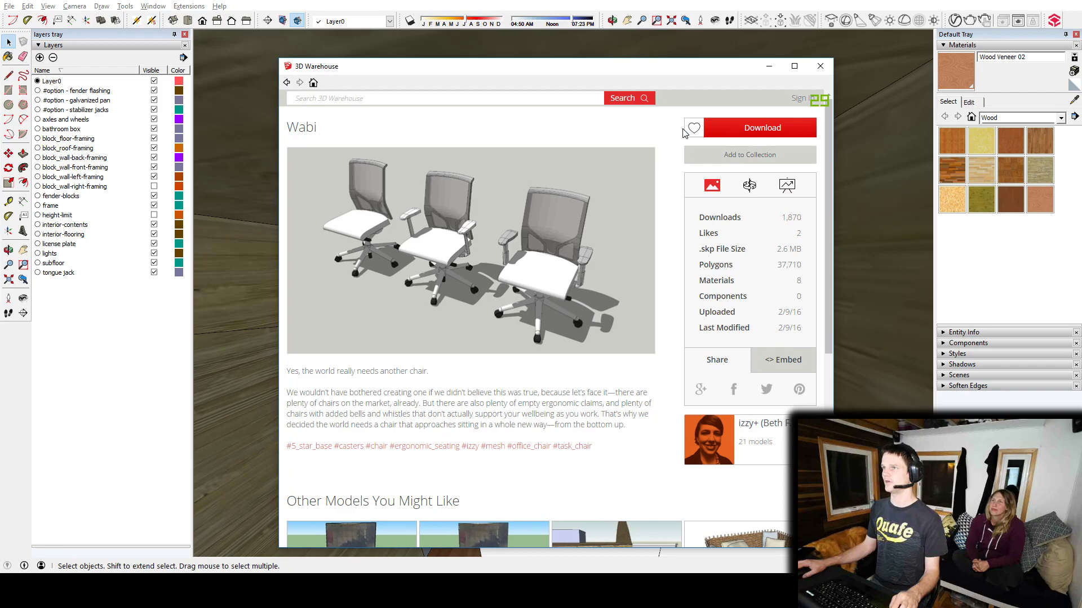
left_click(772, 128)
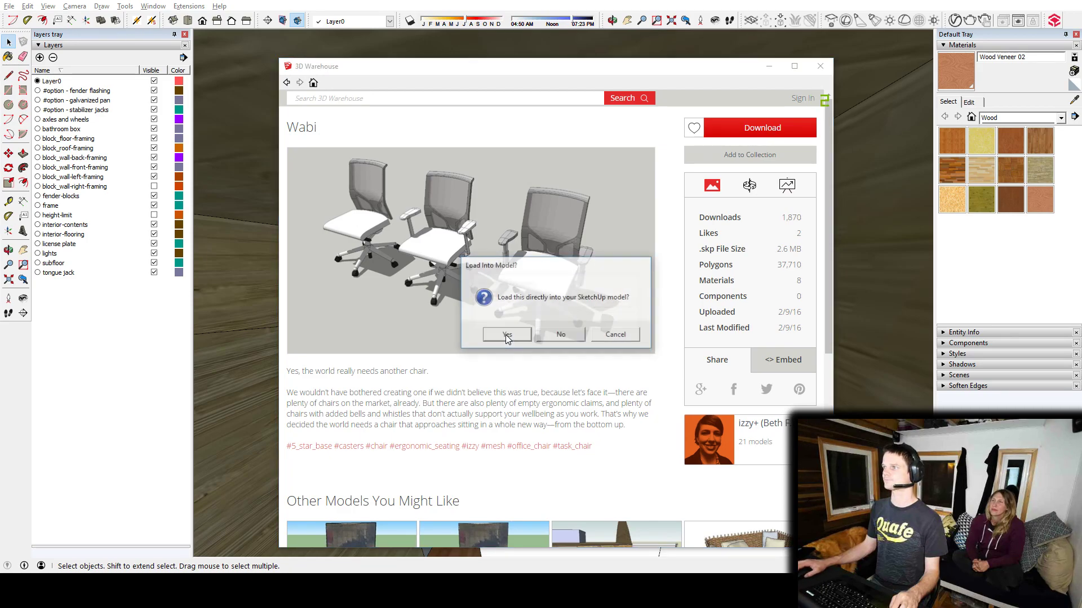
left_click(507, 333)
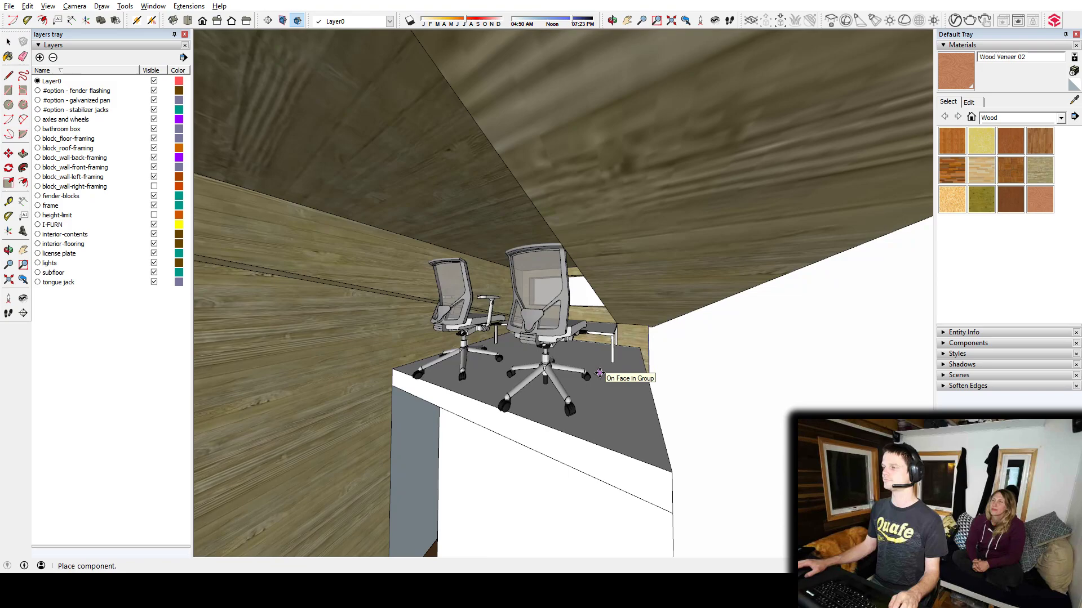
middle_click_drag(599, 373, 366, 338)
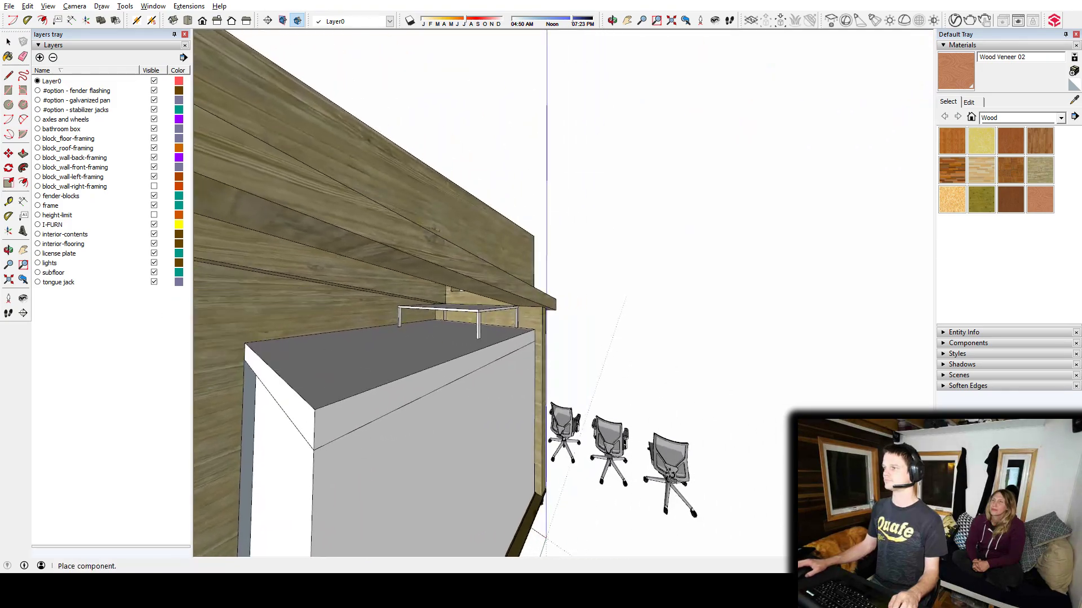
middle_click_drag(677, 464, 440, 468)
left_click(681, 462)
middle_click_drag(687, 389, 118, 332)
key("space")
Explode the imported Wabi set into individual chairs
middle_click_drag(449, 328, 500, 352, "shift")
left_click(553, 416)
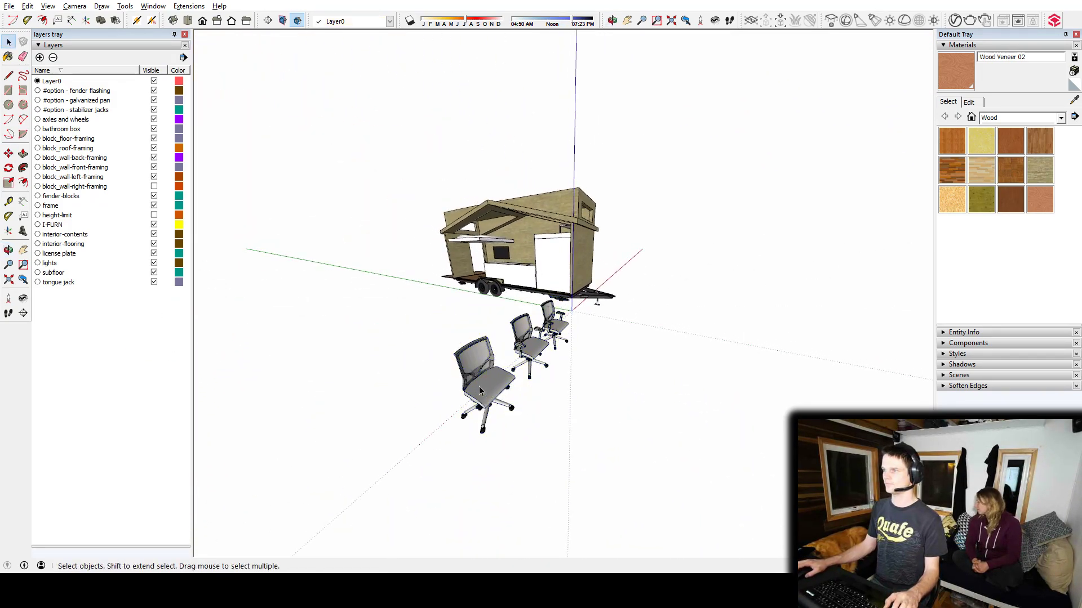
left_click(479, 383)
key("ctrl+e")
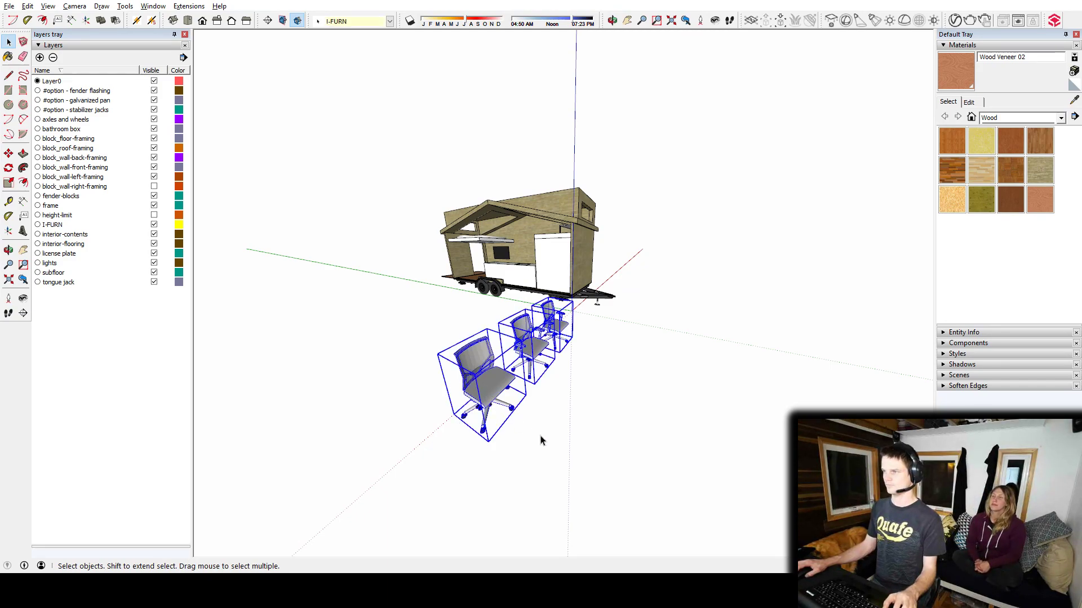
left_click(538, 435)
Move the office chair farthest from the trailer onto the bathroom box's top, in front of the legged slab
left_click(491, 391)
middle_click_drag(496, 405, 737, 396)
scroll(746, 320, "up", 5)
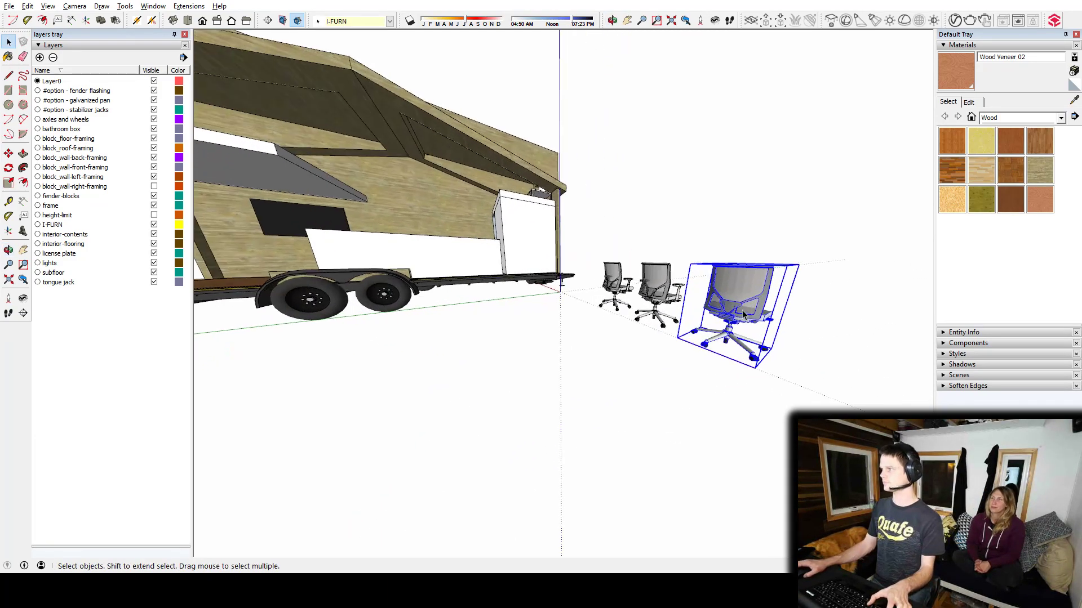
scroll(743, 315, "up", 3)
key("m")
left_click(678, 376)
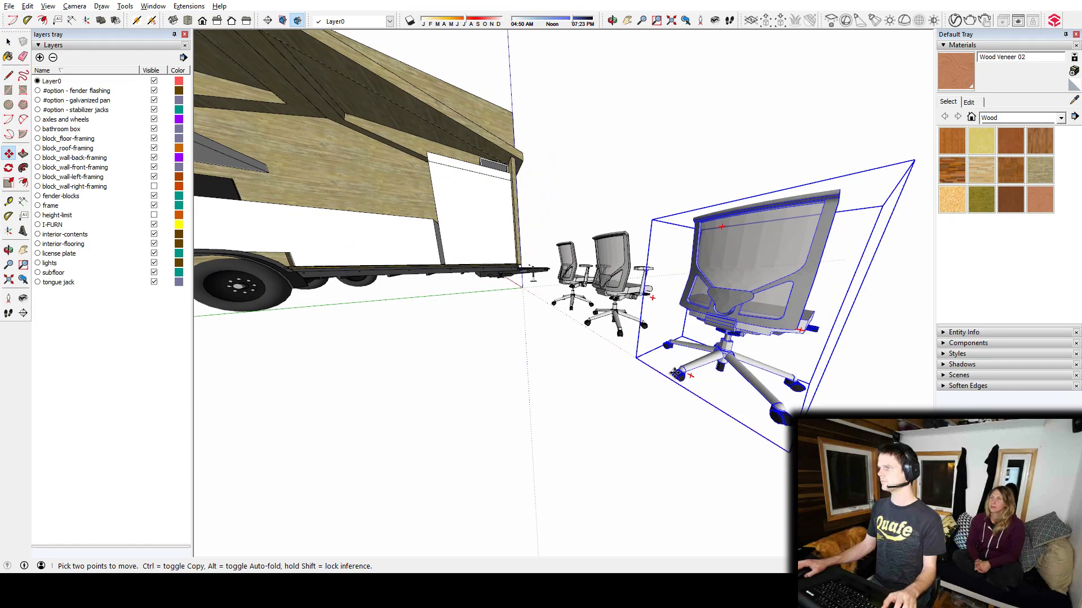
middle_click_drag(361, 191, 532, 270)
scroll(659, 249, "up", 7)
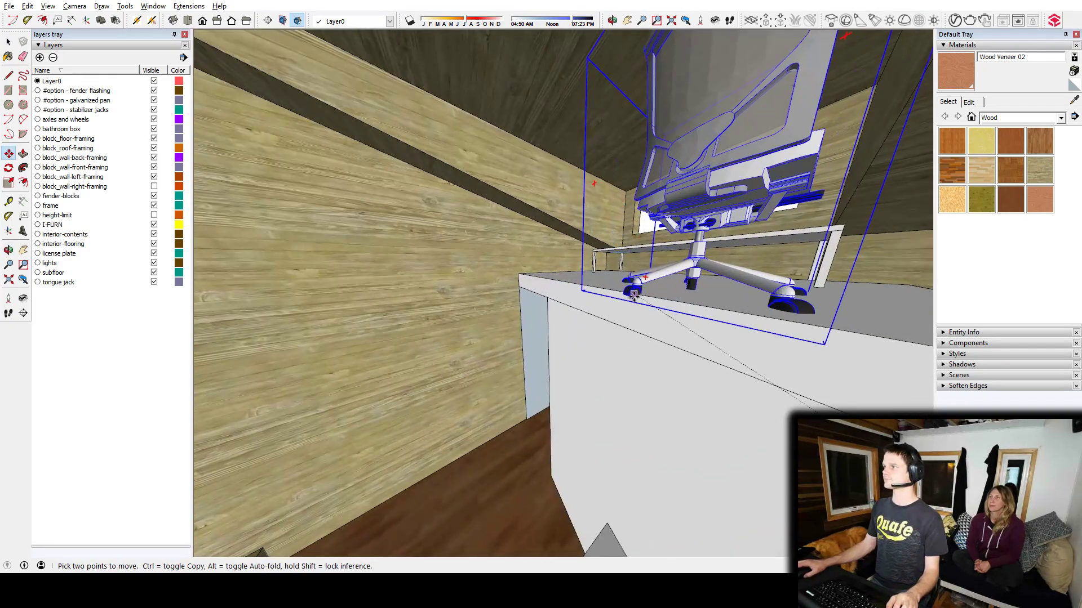
left_click(627, 283)
middle_click_drag(661, 259, 655, 320, "shift")
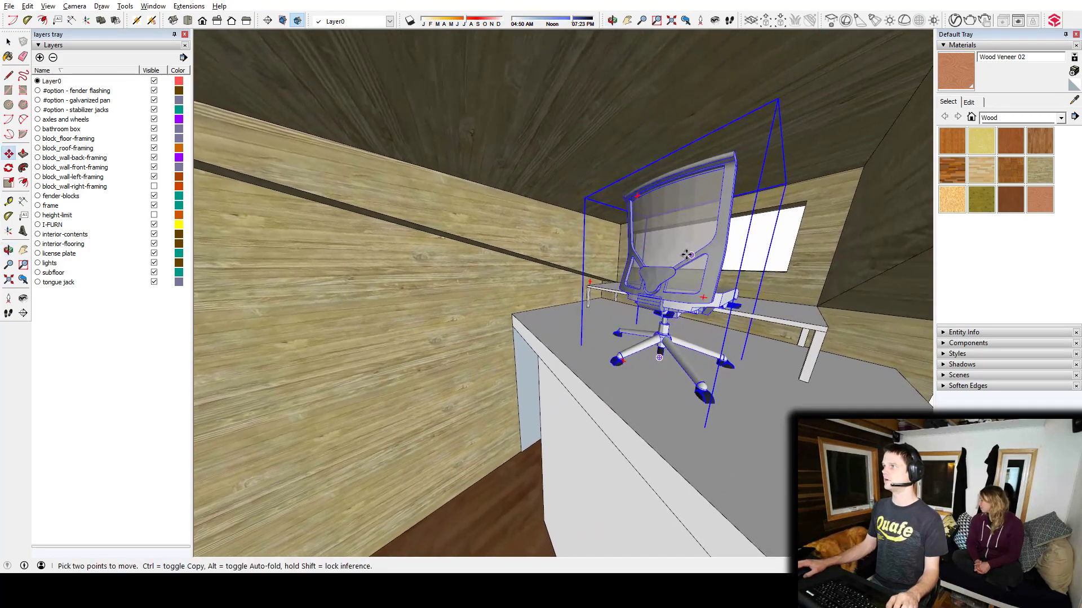
middle_click_drag(687, 255, 603, 416)
middle_click_drag(535, 384, 624, 243)
key("space")
Show the height-limit layer to compare it with the roof, and hide it again
middle_click_drag(627, 243, 153, 279)
left_click(150, 215)
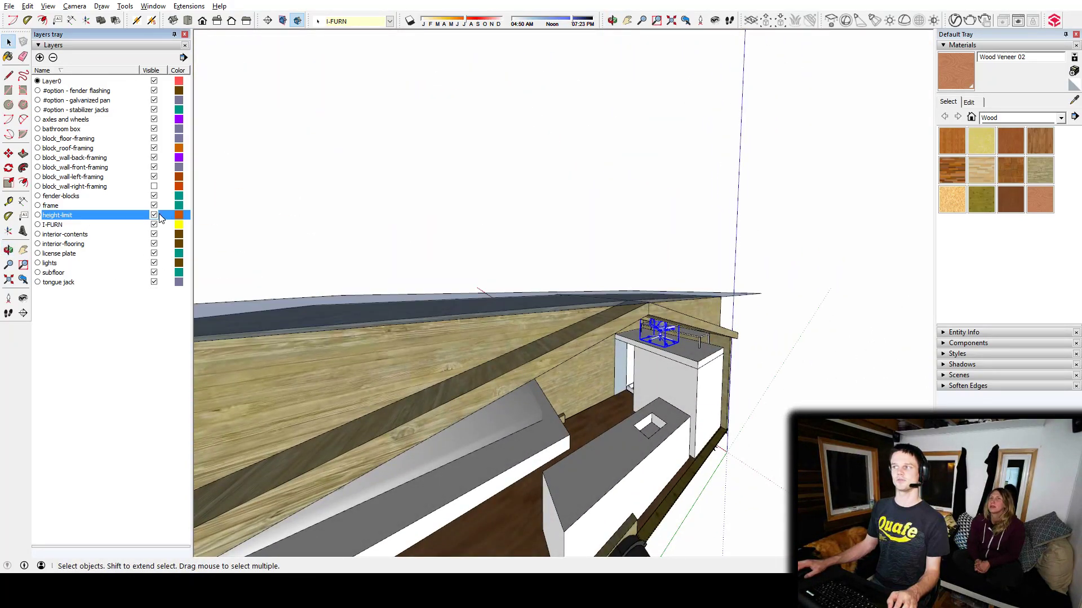
middle_click_drag(395, 282, 518, 260)
middle_click_drag(353, 337, 496, 332)
left_click(156, 215)
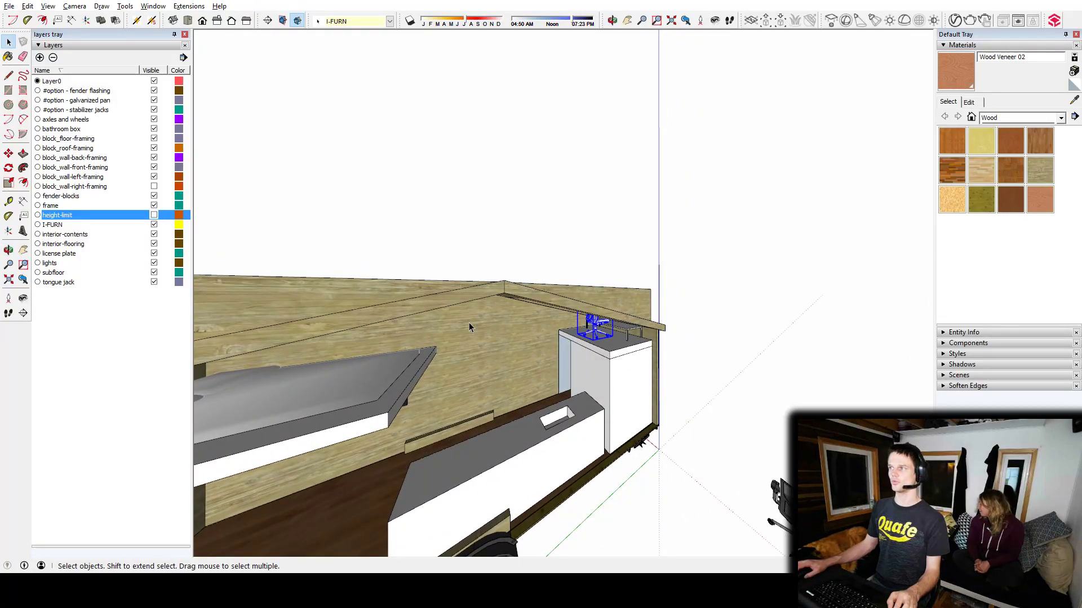
Open the chair on the bathroom box for editing and delete its wheeled base
middle_click_drag(597, 358, 619, 265)
scroll(583, 334, "up", 5)
middle_click_drag(576, 328, 642, 398)
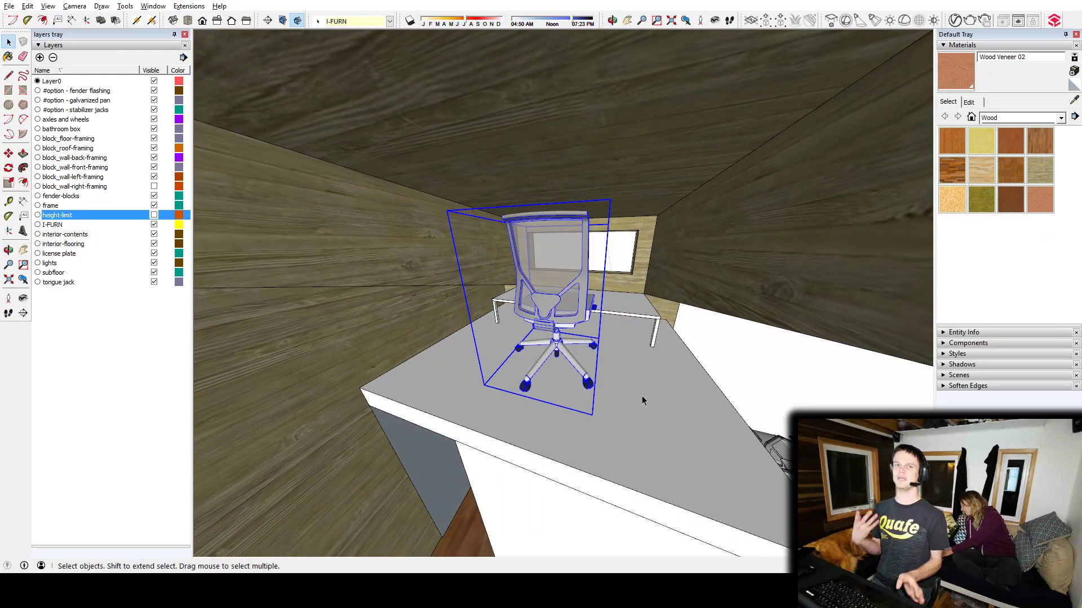
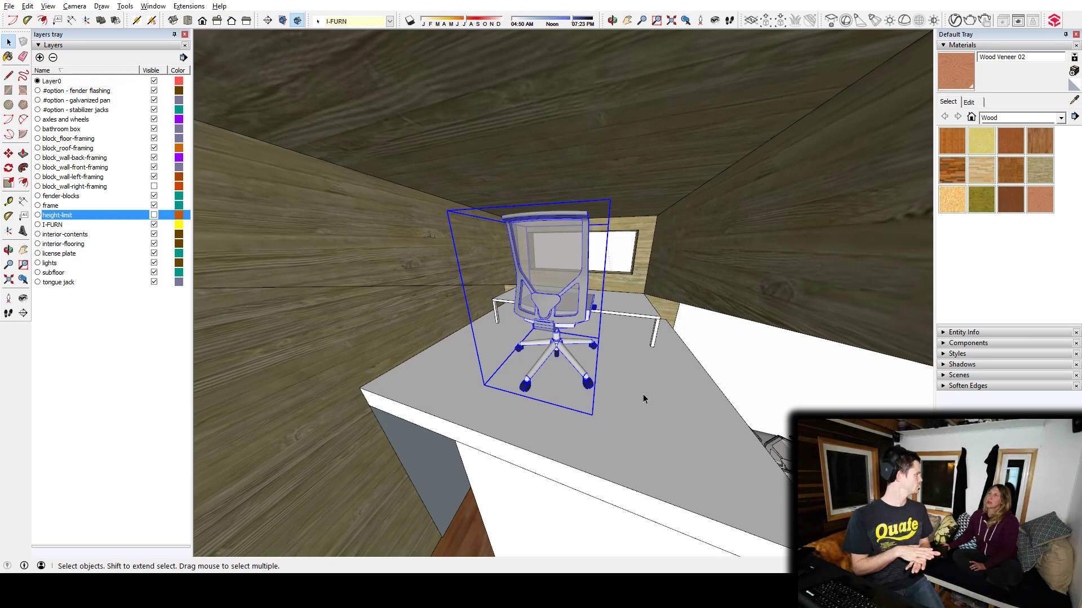
scroll(557, 352, "up", 3)
scroll(556, 352, "up", 2)
middle_click_drag(556, 352, 621, 330)
double_click(583, 272)
scroll(676, 367, "down", 3)
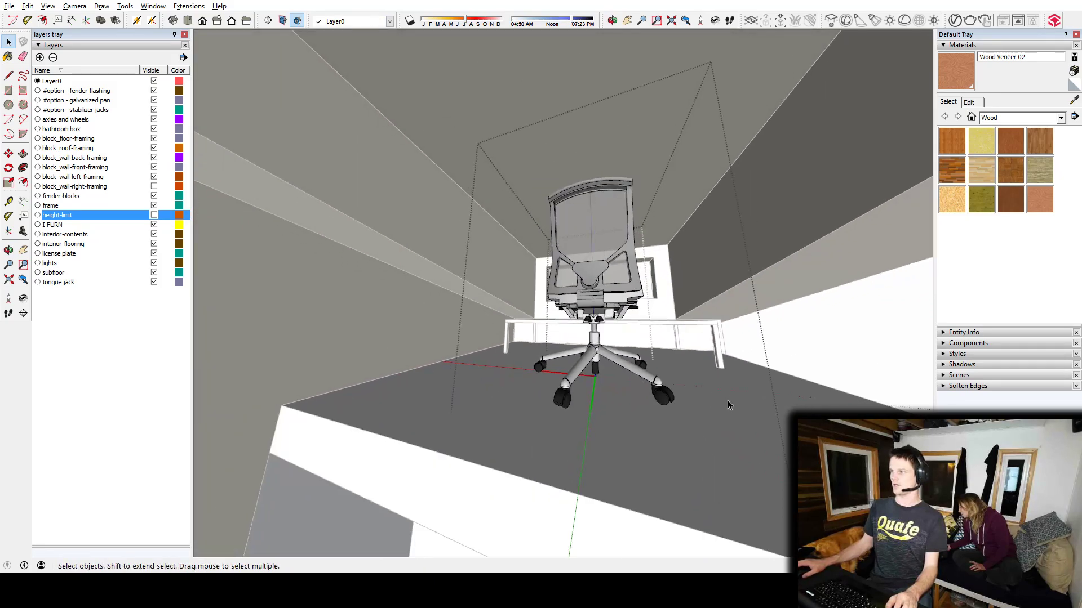
left_click(483, 333)
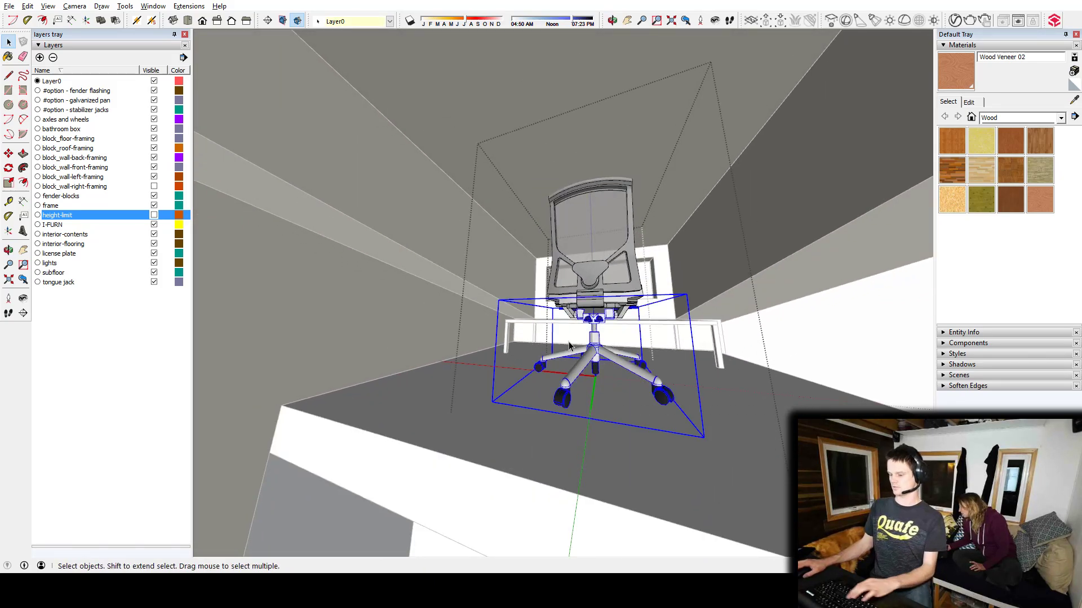
key("Delete")
key("Escape")
Move the remaining seat and backrest straight down onto the bathroom box's top
middle_click_drag(595, 219, 593, 279)
left_click(586, 299)
key("m")
left_click(584, 311)
left_click(588, 409)
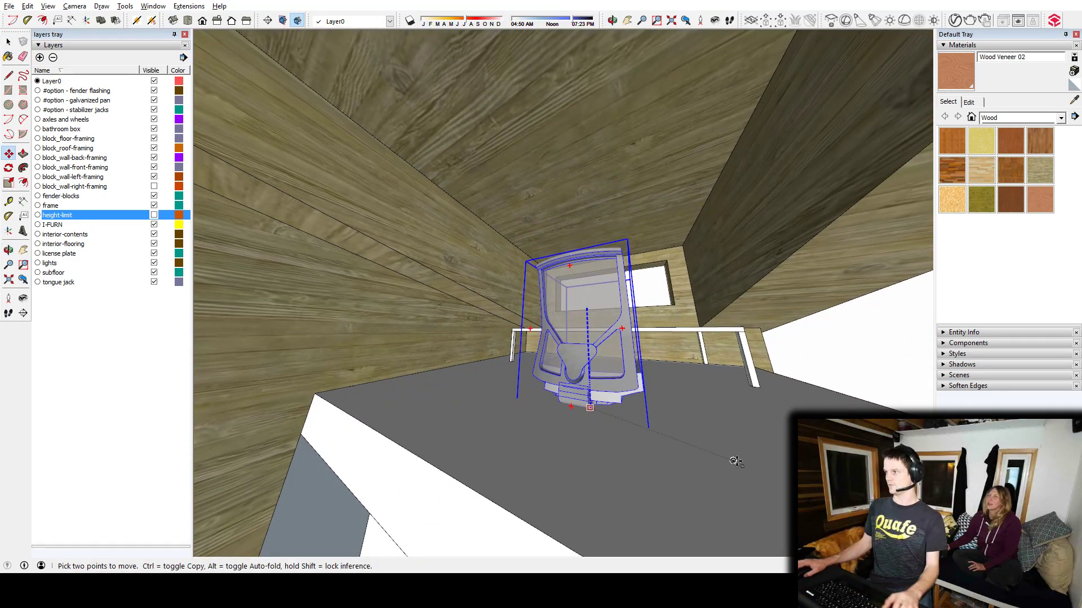
middle_click_drag(737, 462, 621, 358)
middle_click_drag(591, 416, 604, 316)
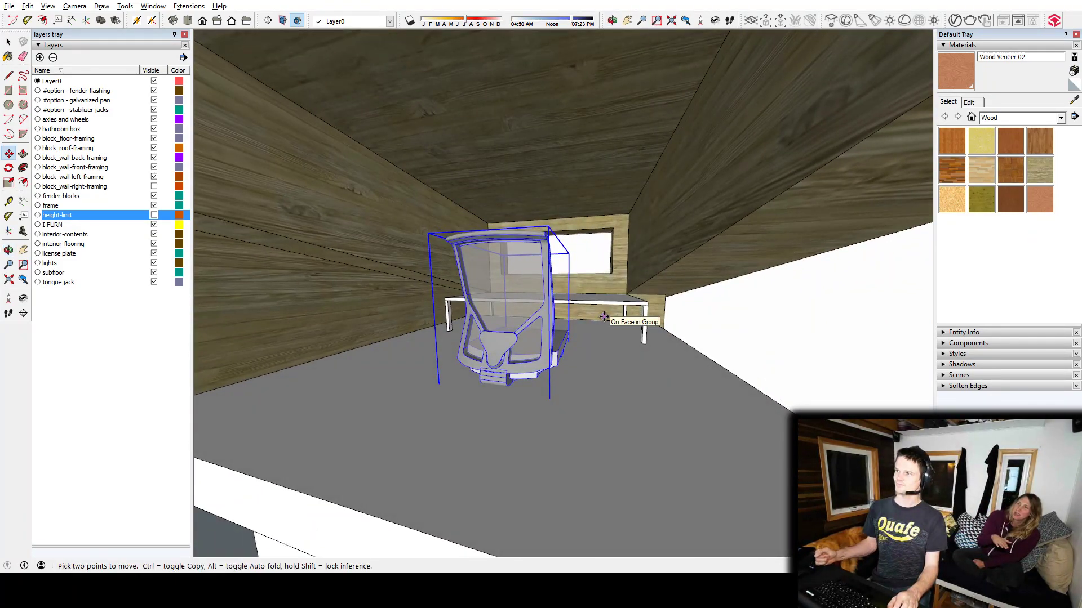
middle_click_drag(602, 310, 619, 352)
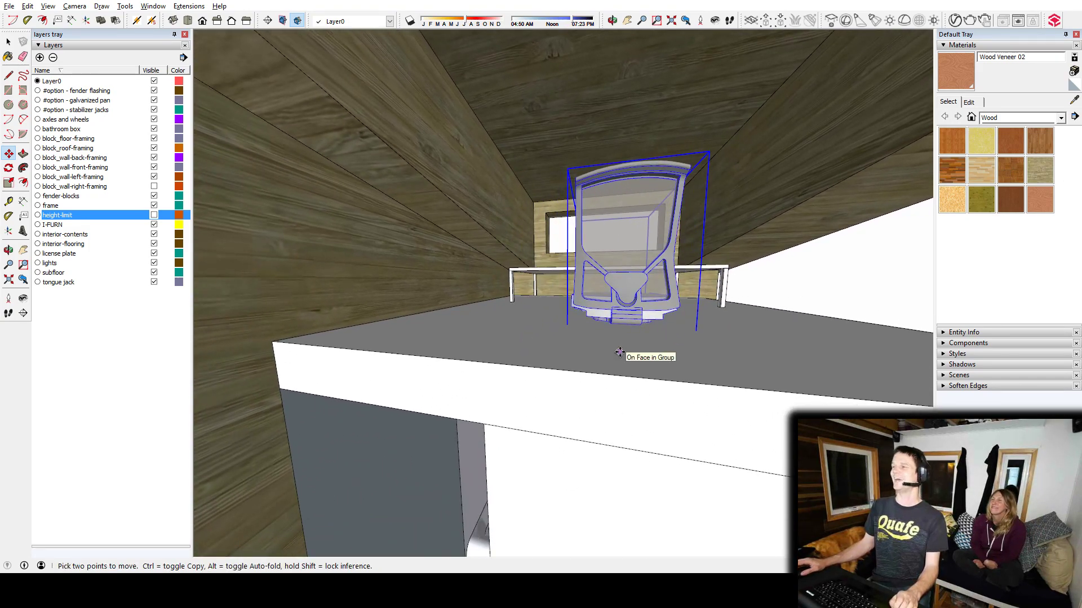
Examine the cut-down chair and low desk on the bathroom box, the bathroom below, and the open trailer interior
middle_click_drag(631, 329, 572, 328)
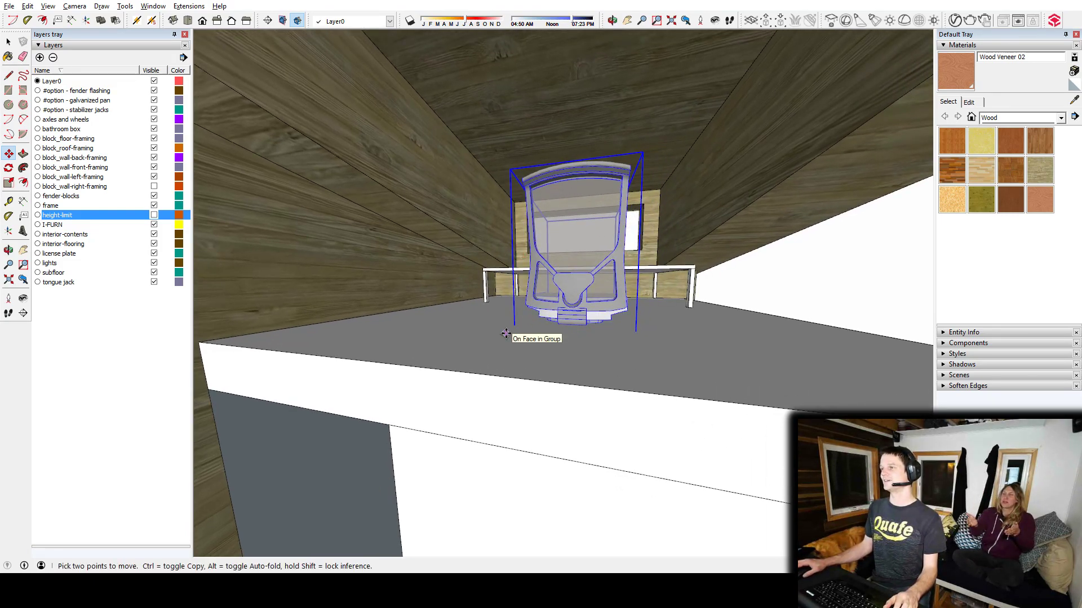
middle_click_drag(505, 334, 680, 120)
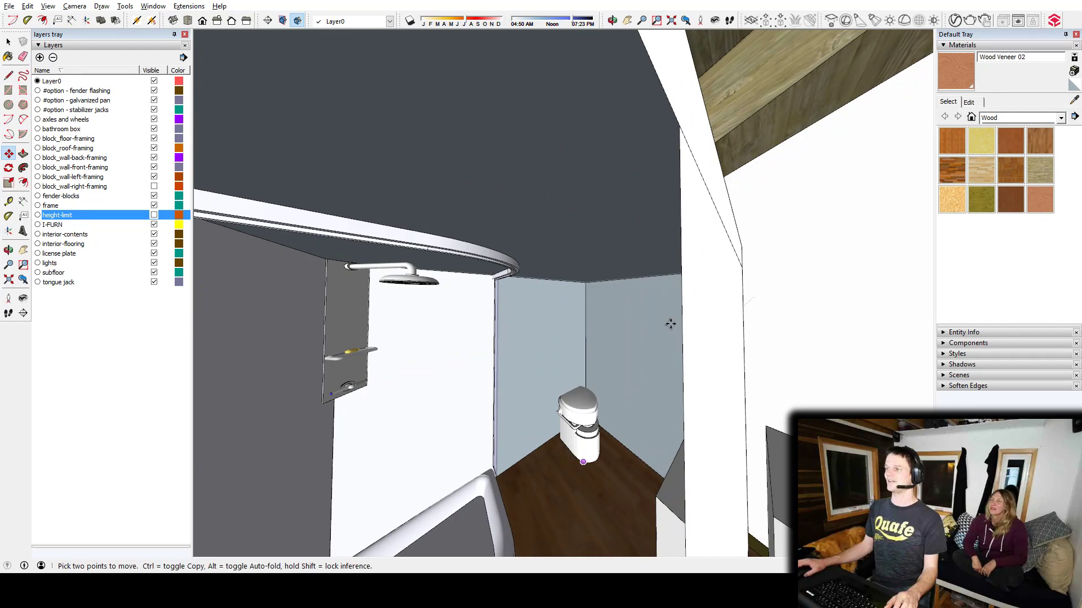
middle_click_drag(669, 324, 585, 375)
middle_click_drag(536, 491, 518, 306)
key("space")
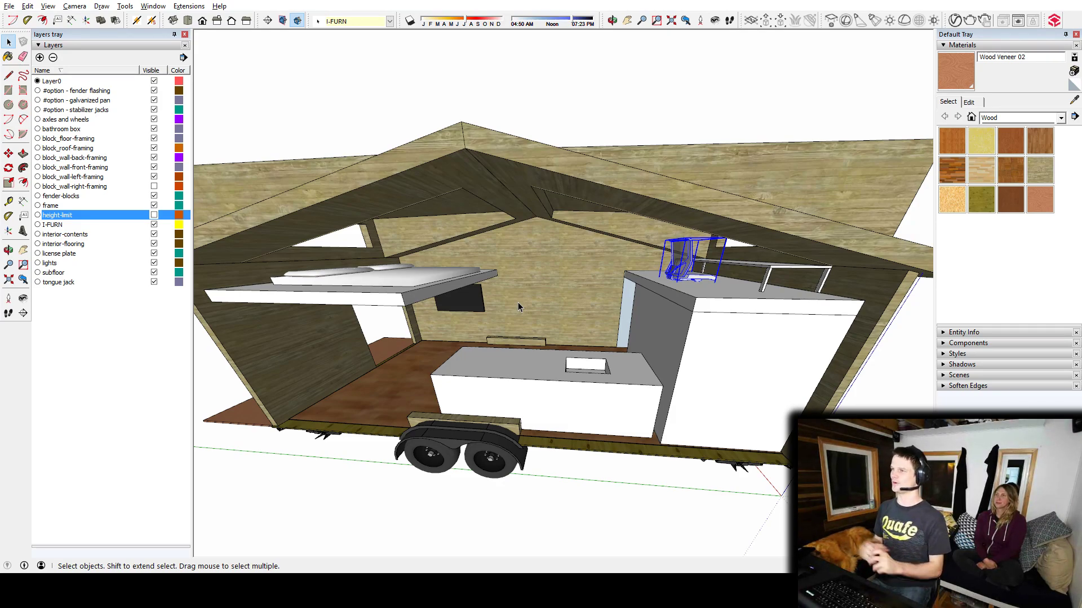
middle_click_drag(554, 254, 681, 293)
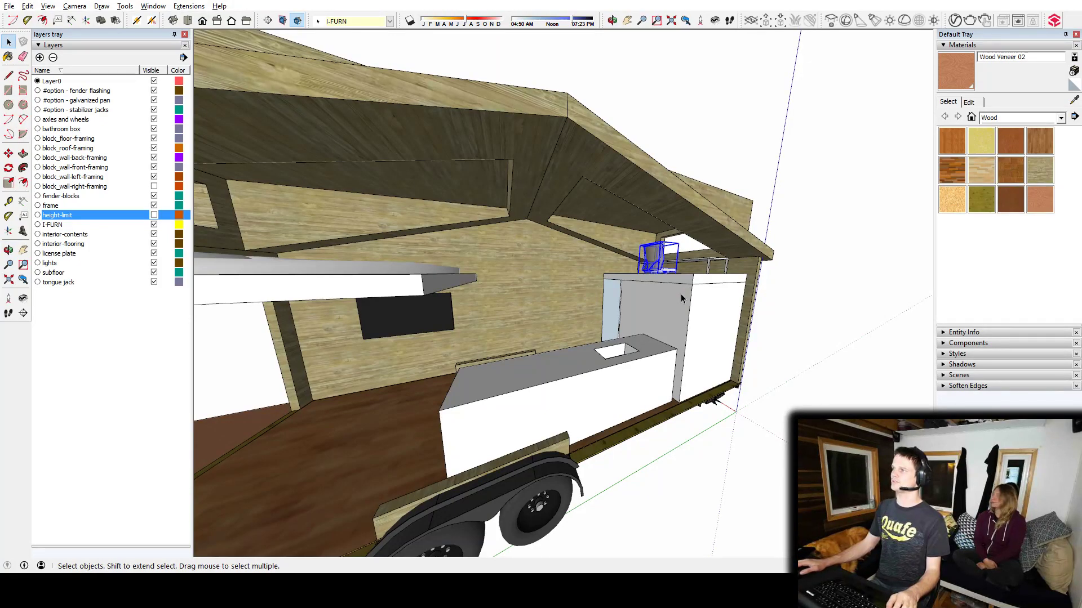
middle_click_drag(681, 297, 662, 365)
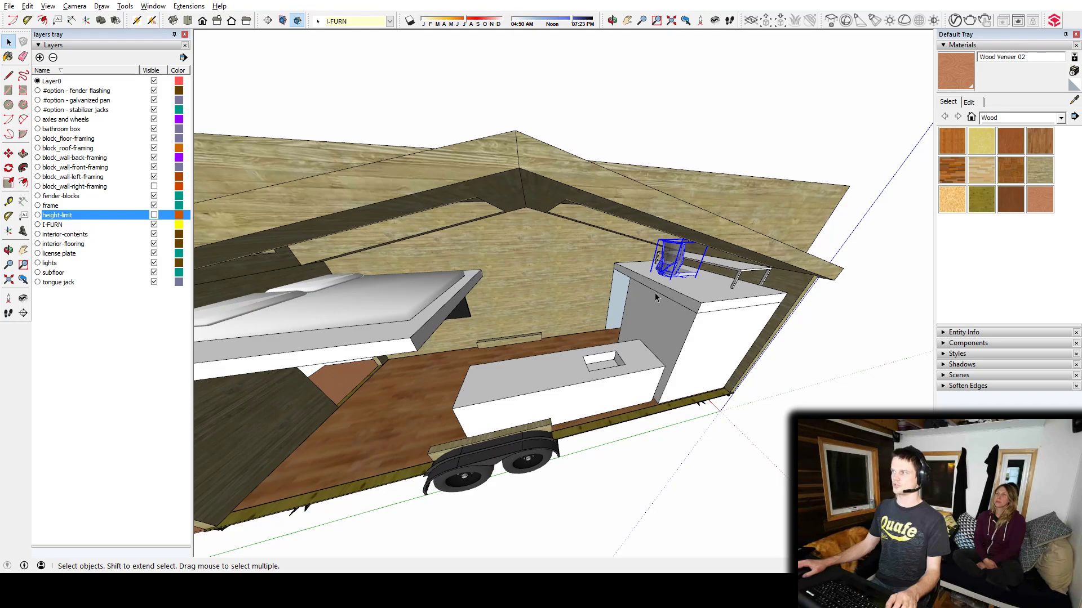
middle_click_drag(710, 291, 755, 279)
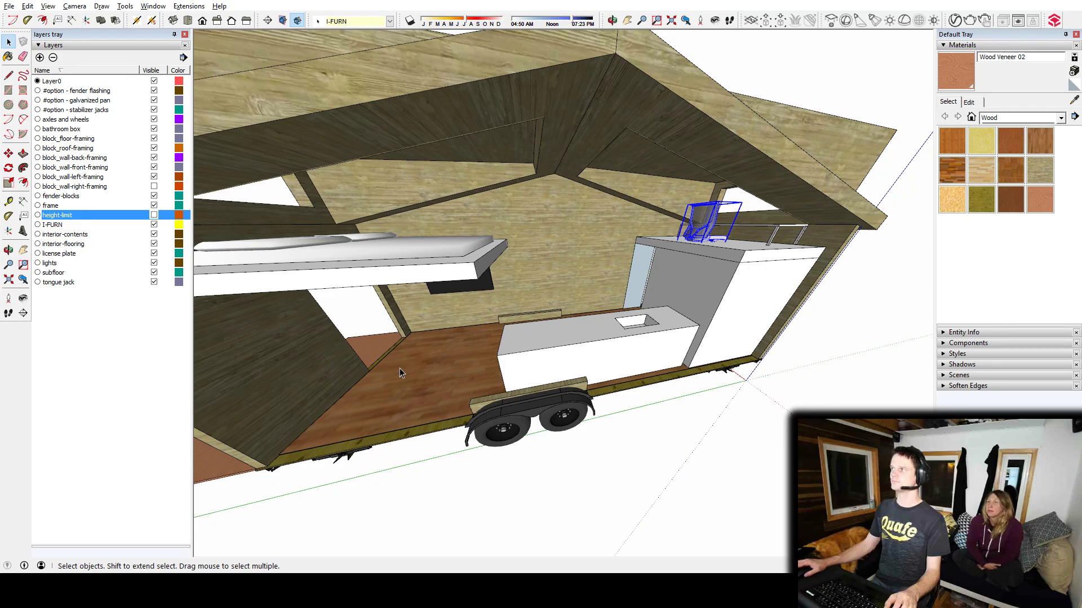
middle_click_drag(397, 370, 558, 364)
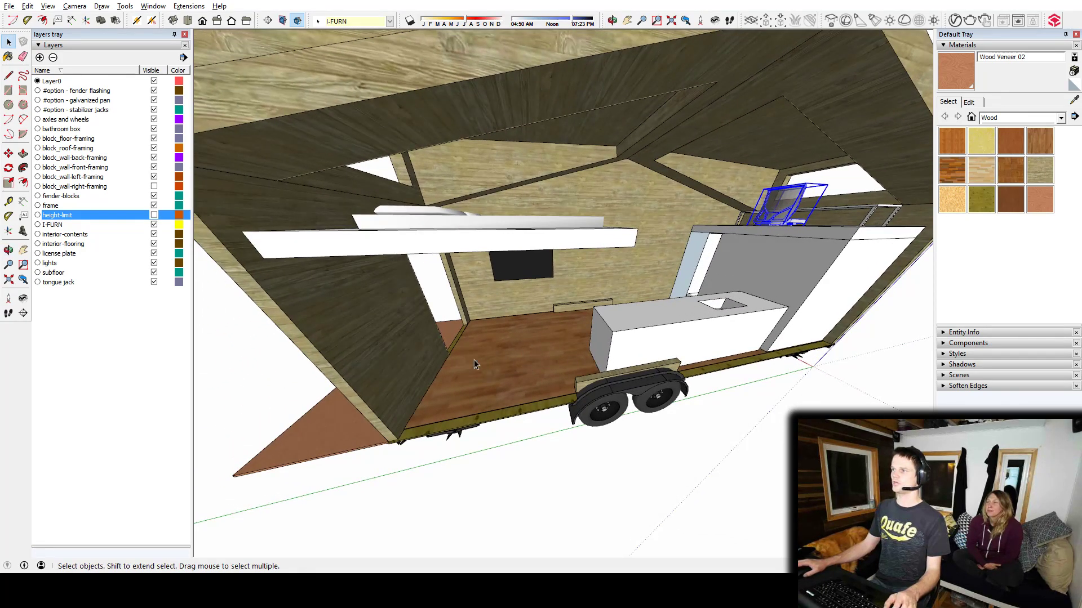
middle_click_drag(458, 395, 533, 350)
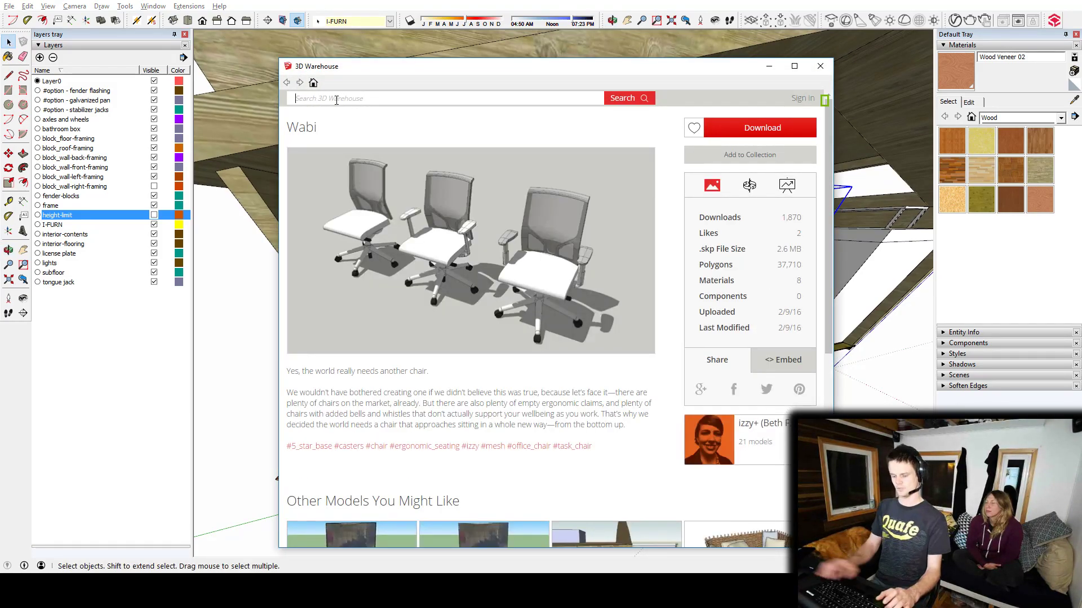
Search 3D Warehouse for a futon, load the Simple Futon into the model and place it beside the trailer's rear wall
left_click(336, 99)
type("futon")
key("Return")
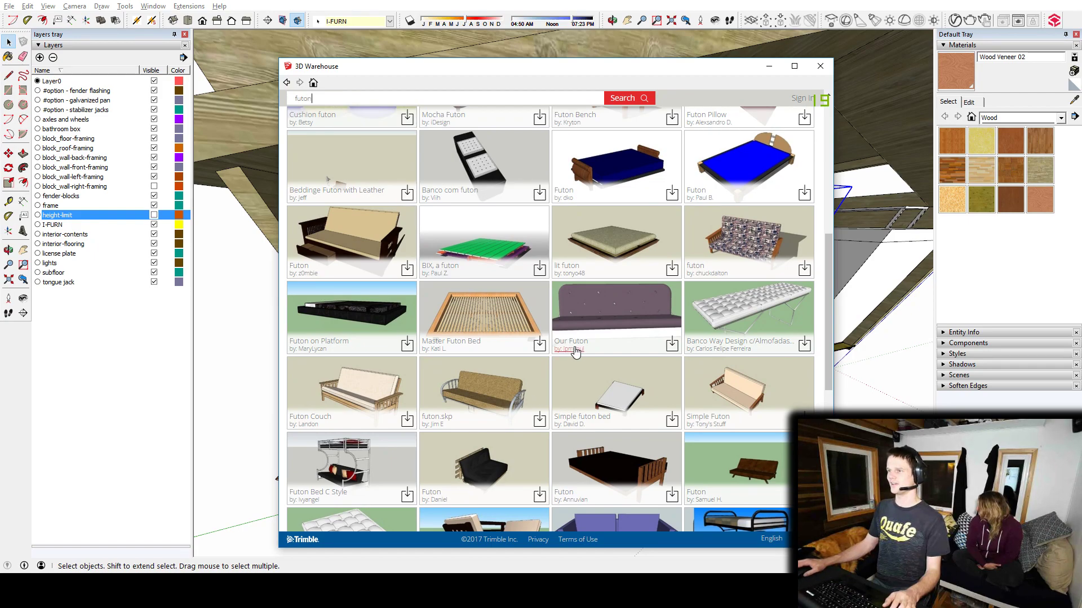
left_click(750, 386)
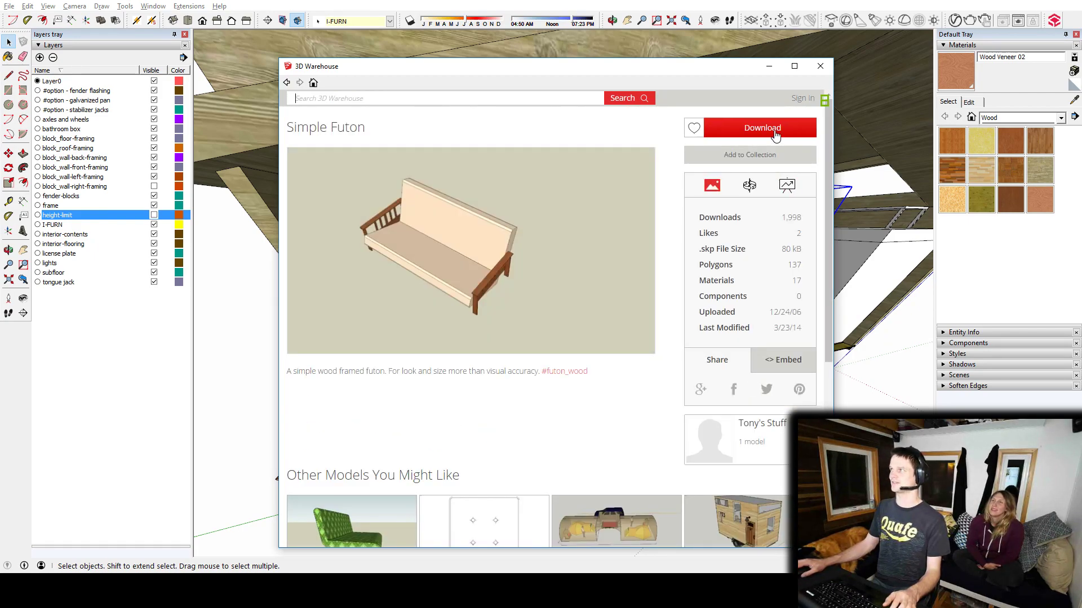
left_click(781, 129)
left_click(504, 341)
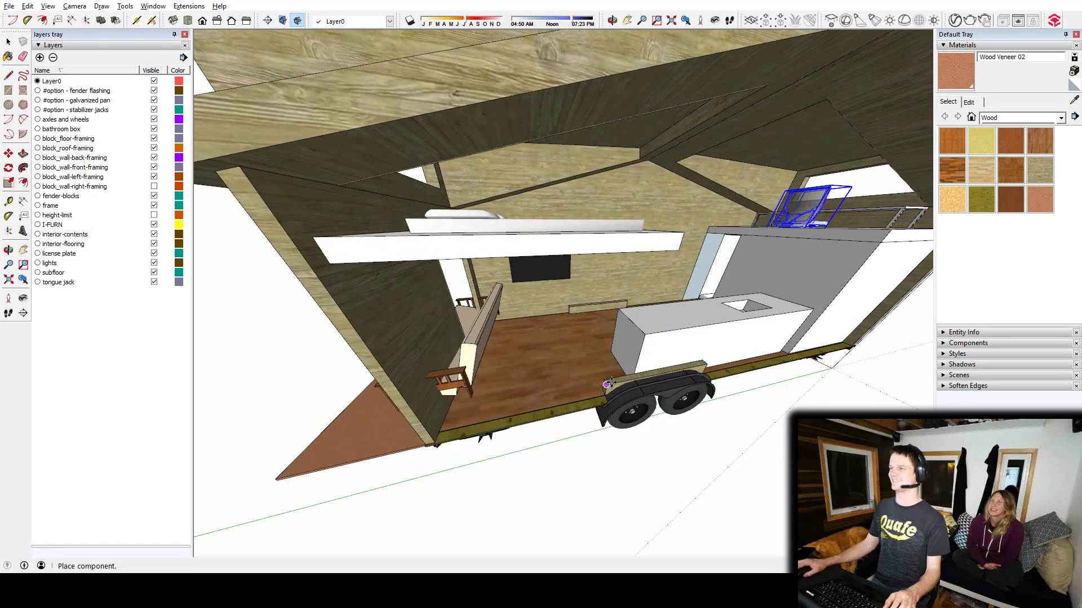
left_click(575, 389)
Rotate the futon horizontally so its backrest runs parallel to the trailer's long open side
middle_click_drag(575, 388, 658, 376)
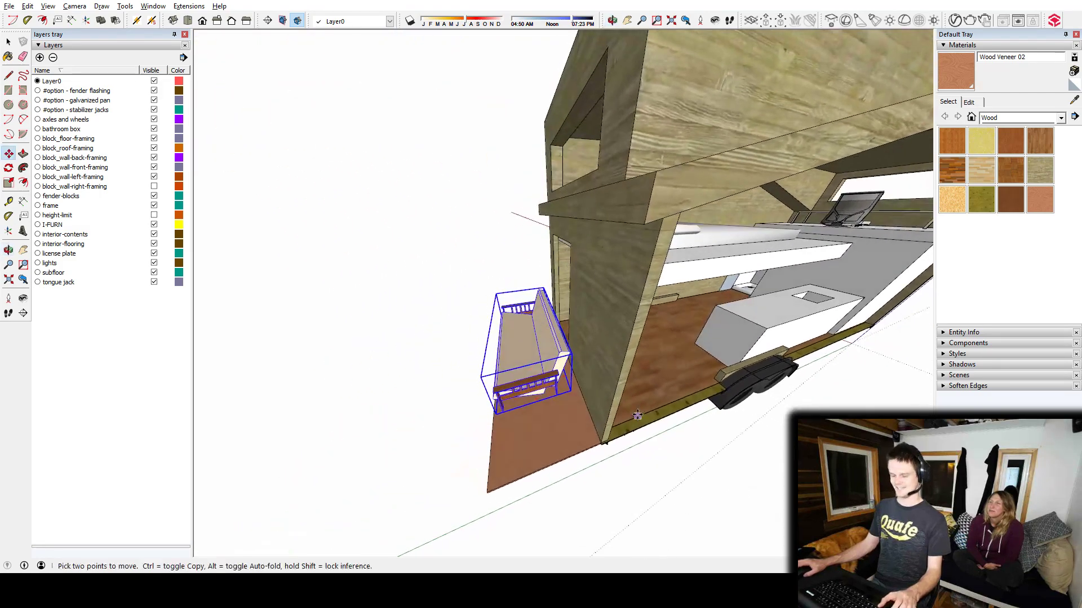
key("q")
left_click(518, 351)
left_click(508, 320)
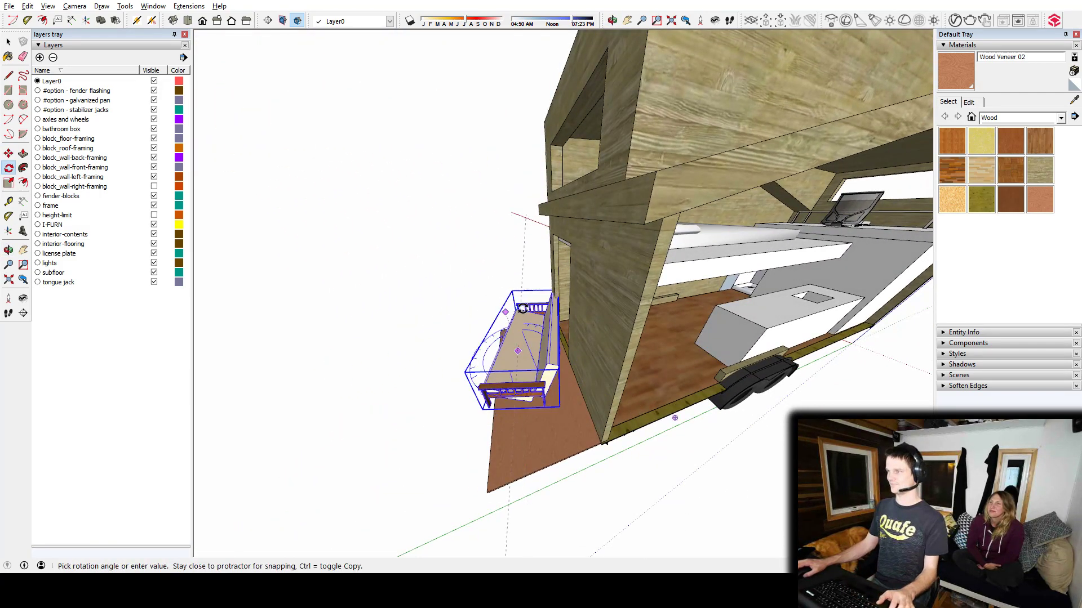
left_click(538, 363)
Move the futon into the trailer, onto the floor below the raised bed
key("m")
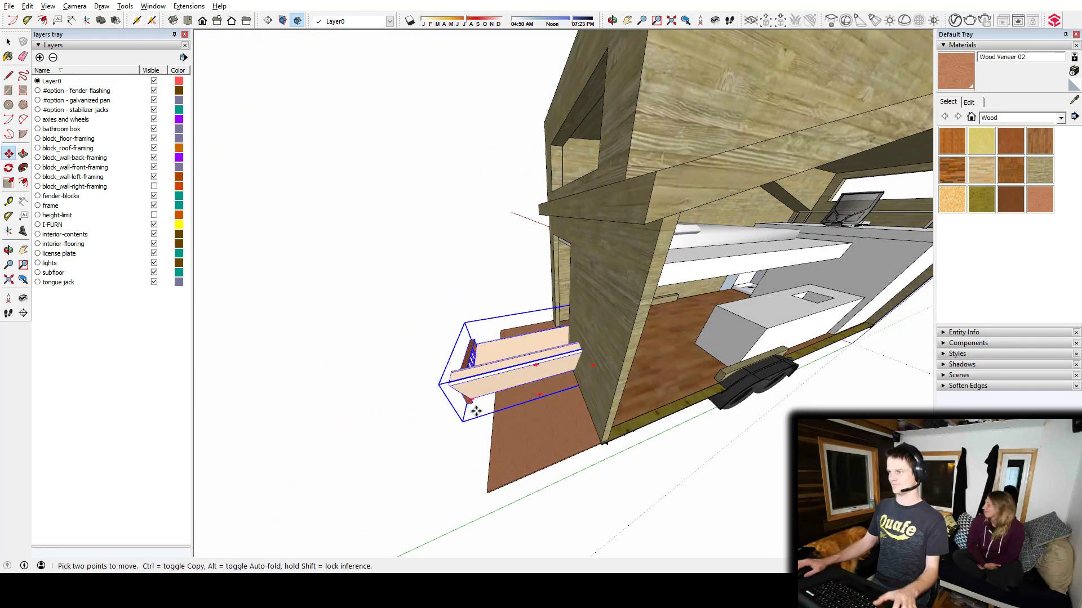
left_click(467, 406)
middle_click_drag(673, 413, 572, 338)
left_click(442, 387)
key("space")
Scale the futon lengthwise so it extends to the end of the kitchen counter
key("s")
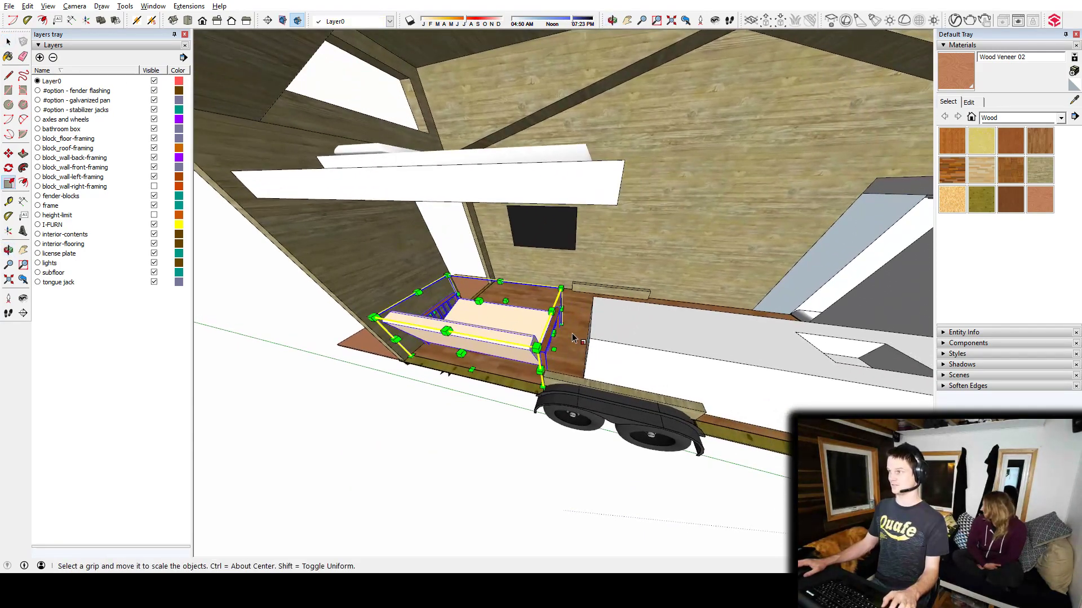
left_click_drag(555, 333, 577, 338)
middle_click_drag(671, 343, 602, 342)
key("space")
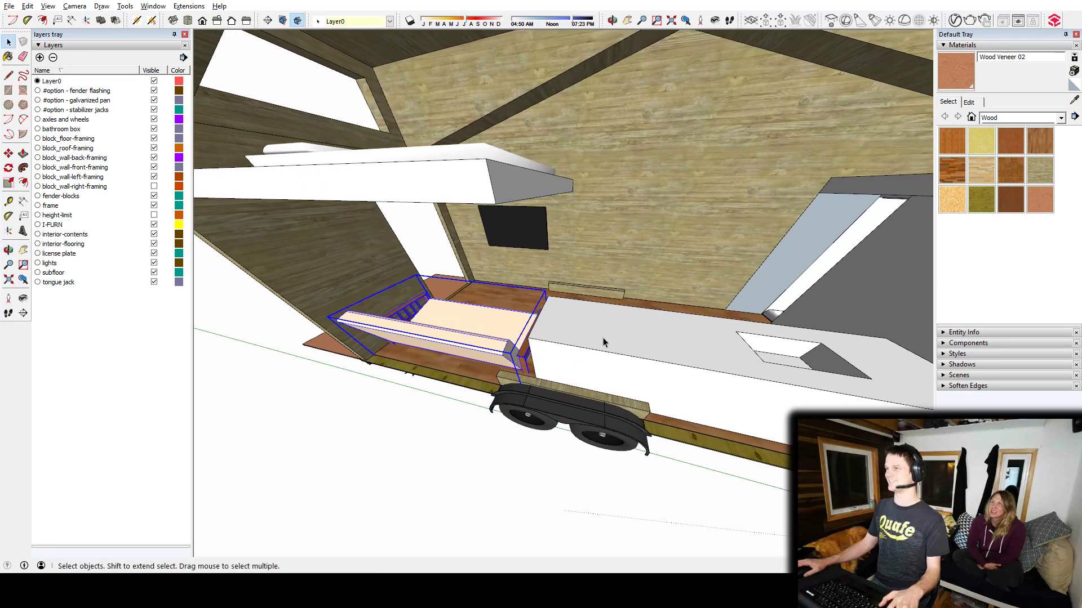
Search 3D Warehouse for beanbag and browse the models for a suitable seat
middle_click_drag(492, 326, 532, 263)
key("w")
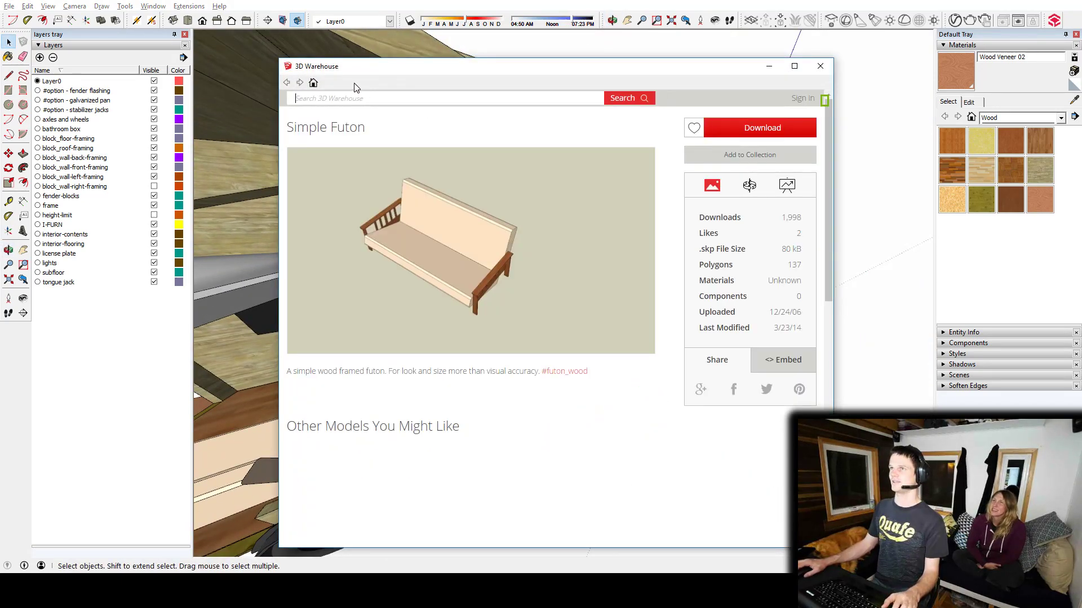
left_click(346, 97)
type("beanbag")
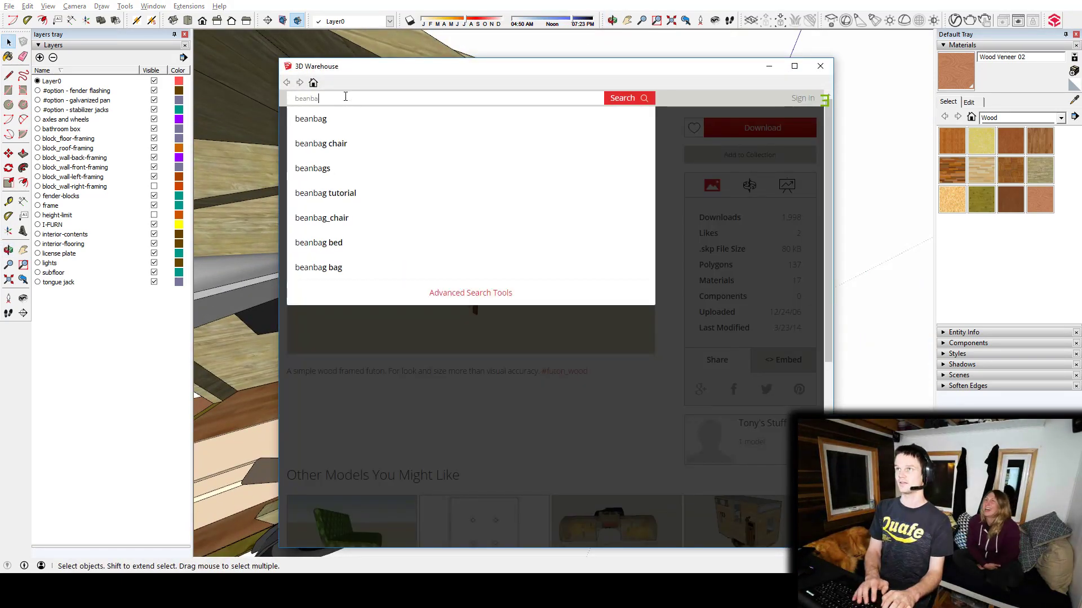
key("Return")
scroll(346, 96, "down", 6)
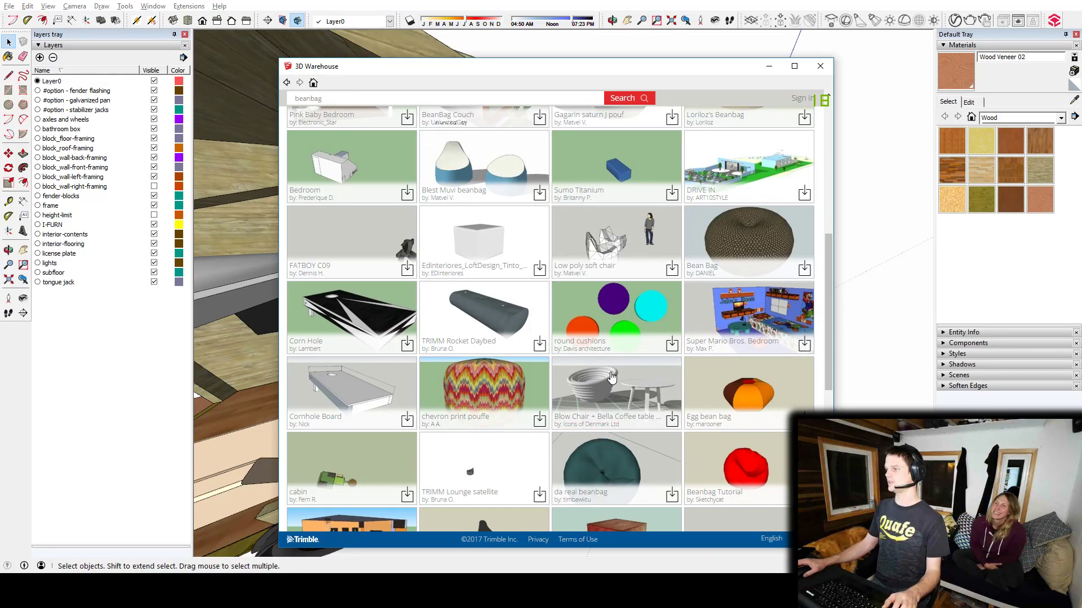
scroll(597, 337, "up", 2)
scroll(589, 306, "up", 4)
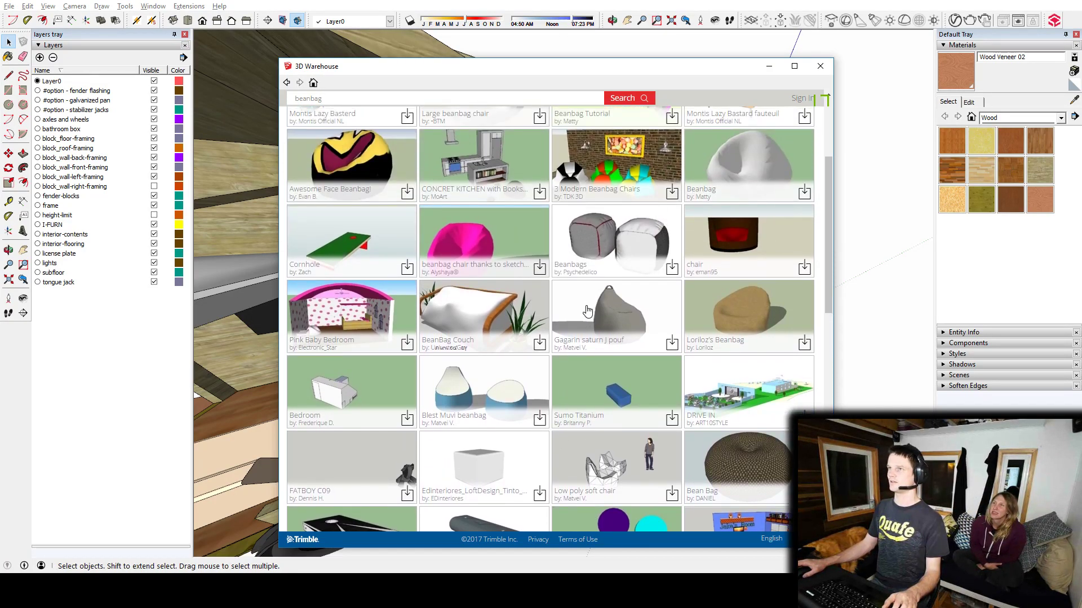
scroll(585, 305, "up", 1)
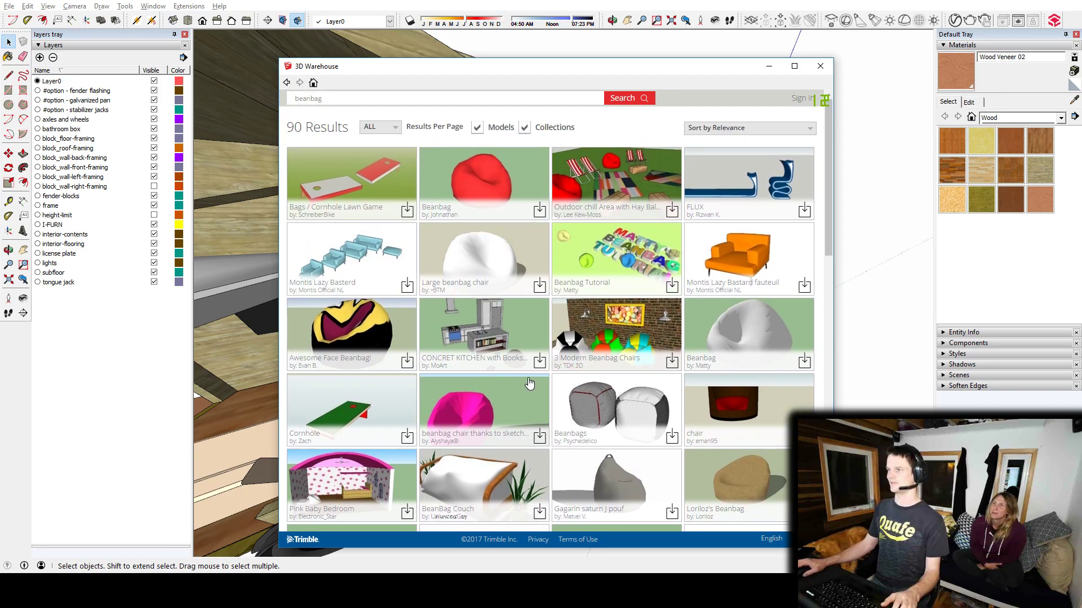
scroll(529, 373, "down", 5)
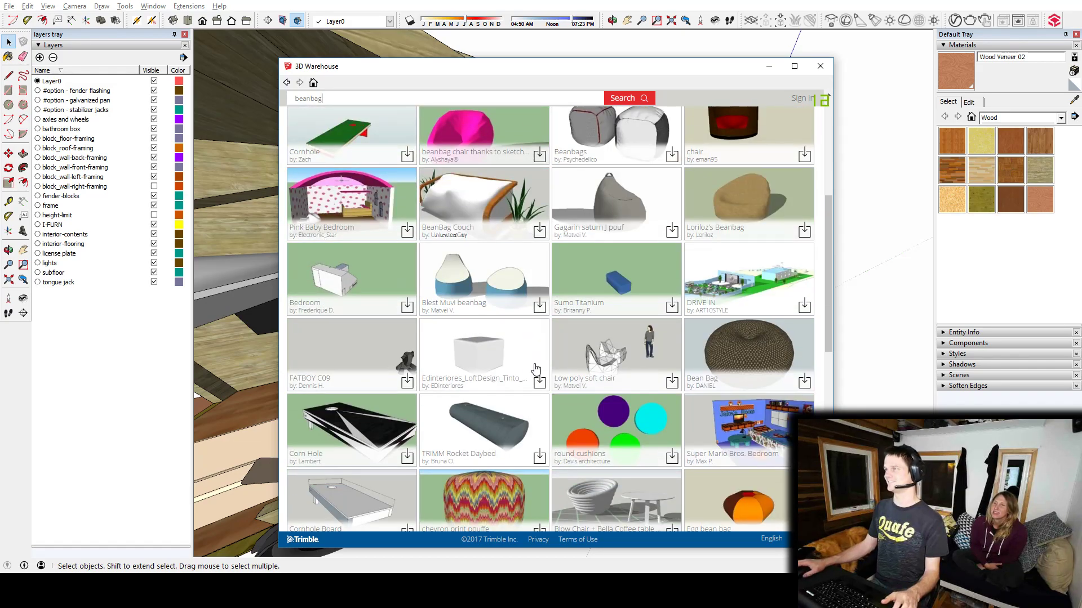
scroll(633, 253, "up", 2)
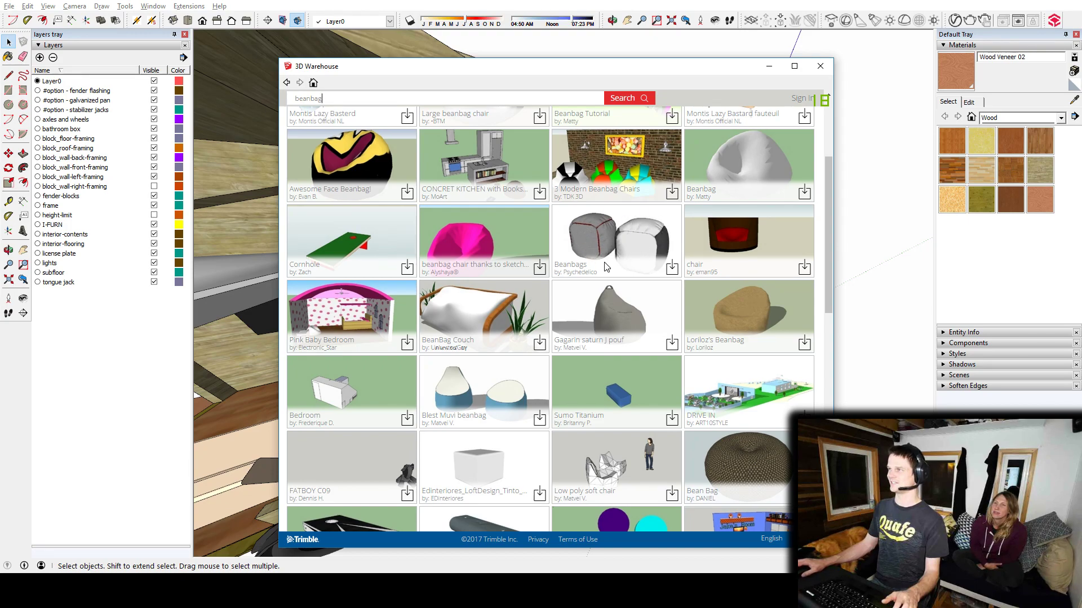
scroll(495, 359, "down", 3)
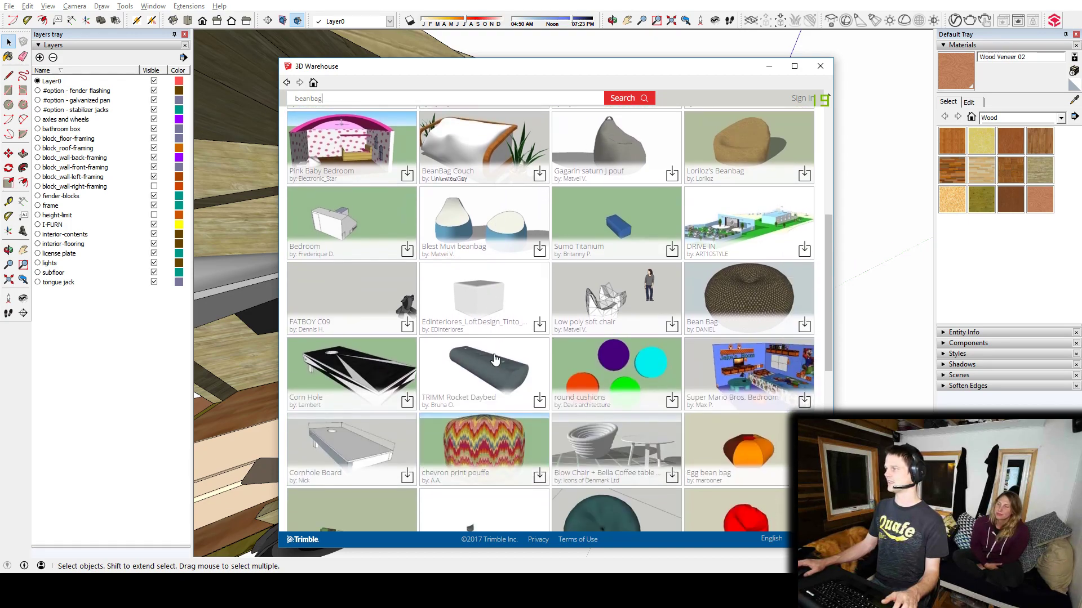
Load the tan beanbag chair directly into the model and place it outside the trailer
left_click(743, 151)
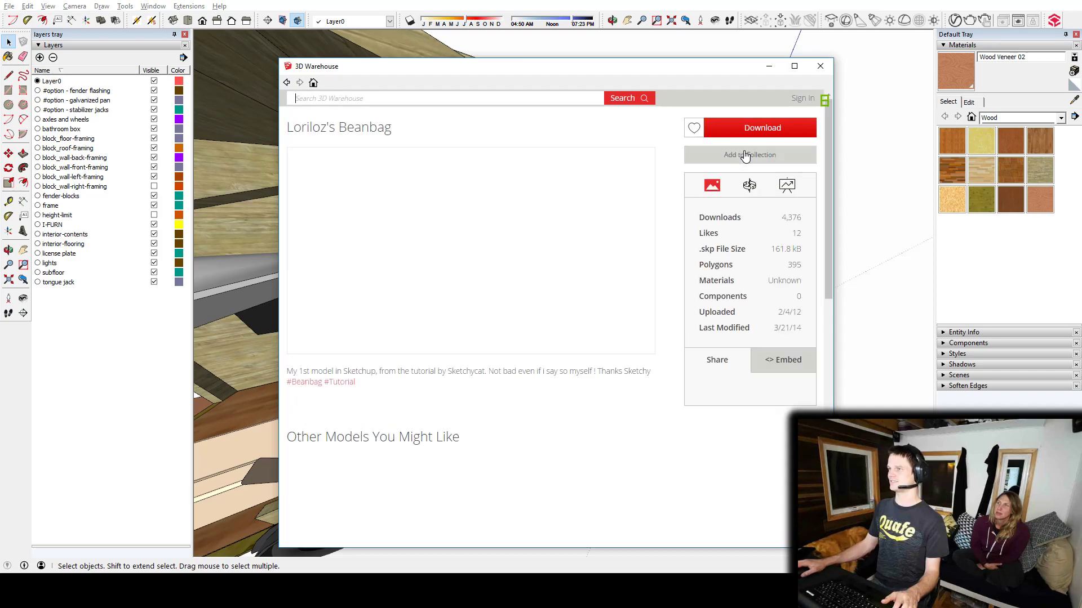
left_click(794, 129)
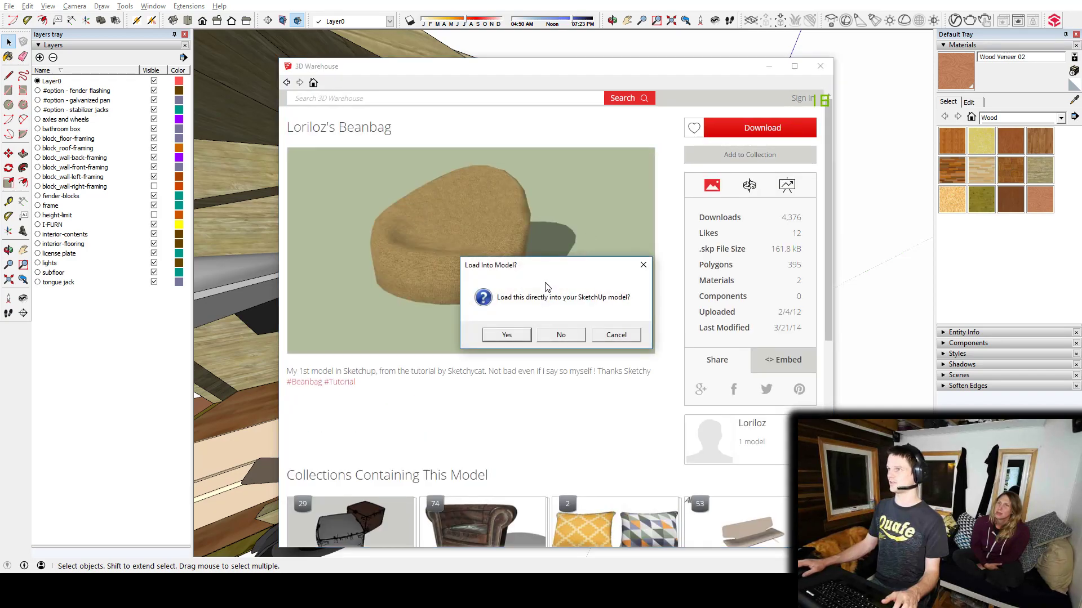
left_click(505, 335)
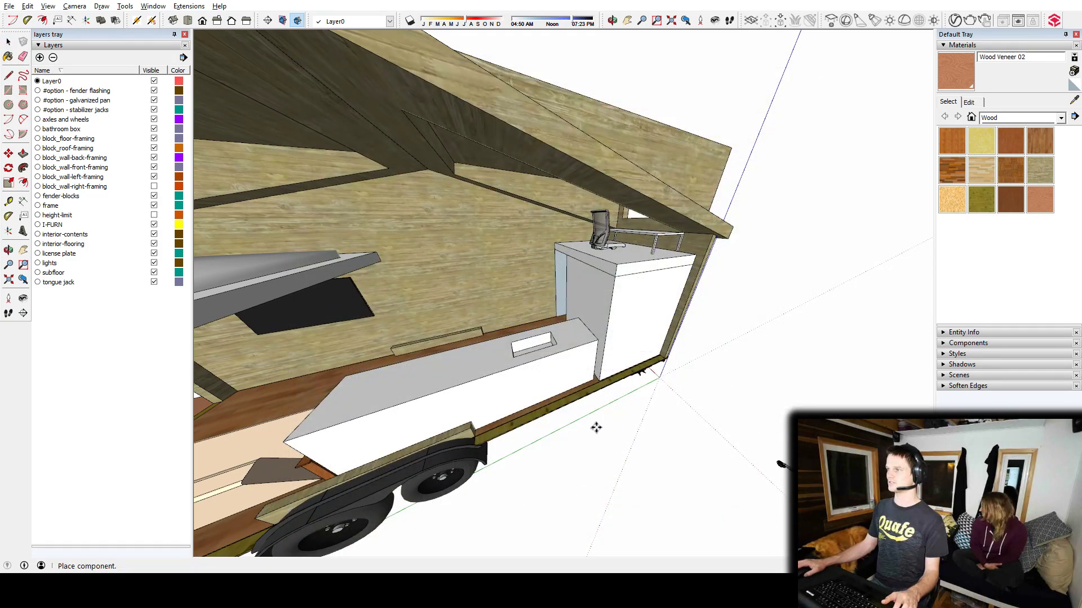
scroll(630, 363, "down", 6)
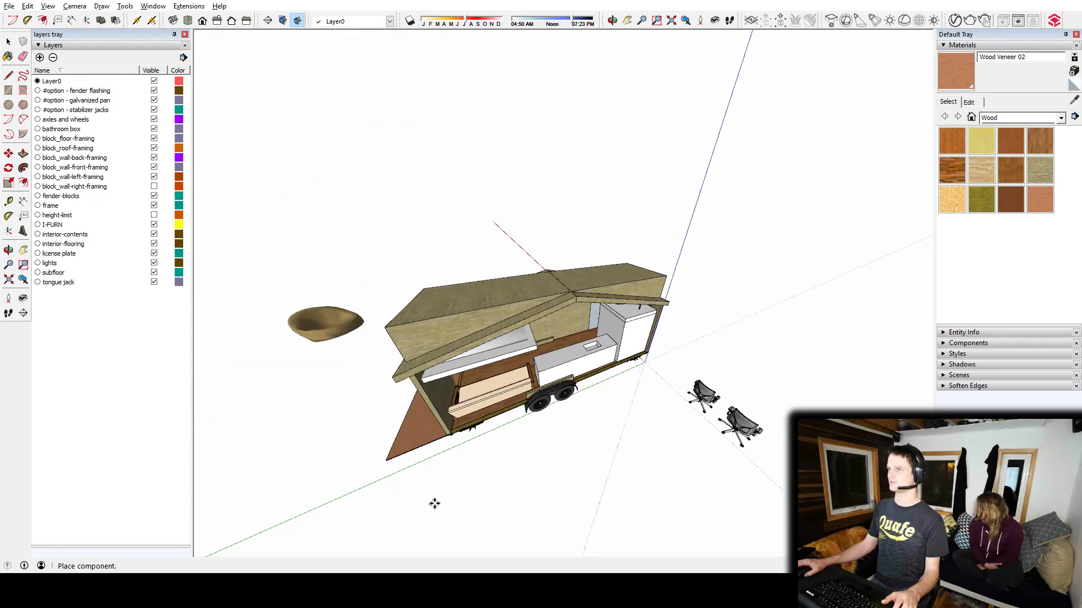
left_click(400, 415)
Move the beanbag into the trailer, next to the raised bed and over the kitchen counter
middle_click_drag(400, 415, 698, 332)
middle_click_drag(466, 338, 861, 271)
mouse_move(468, 347)
middle_mouse_down()
mouse_move(528, 341)
mouse_move(380, 399)
middle_mouse_up()
left_click(392, 373)
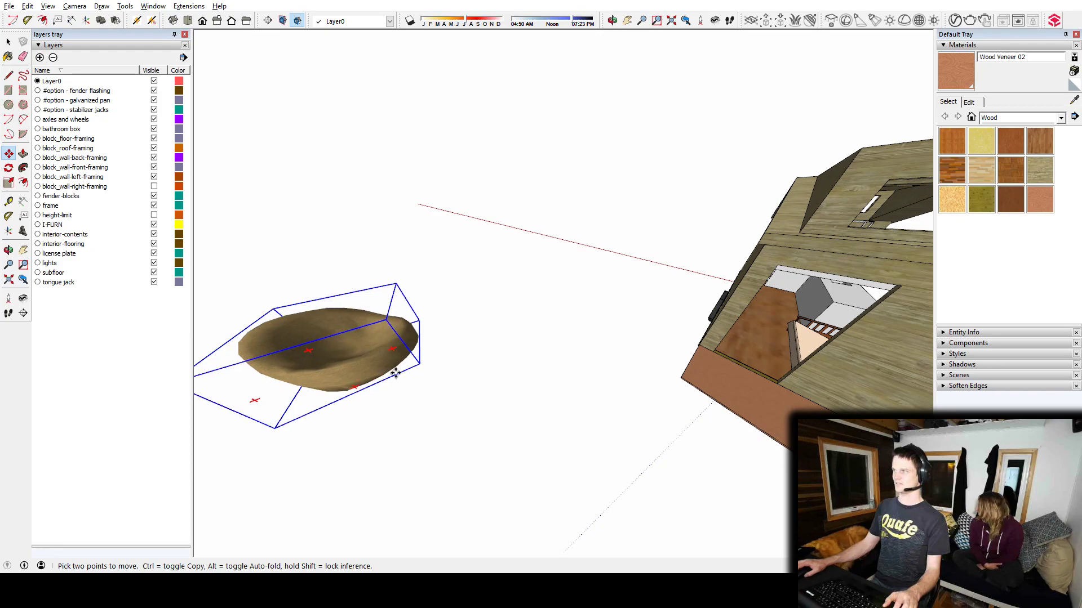
middle_click_drag(750, 331, 225, 349, "shift")
middle_click_drag(293, 394, 473, 332)
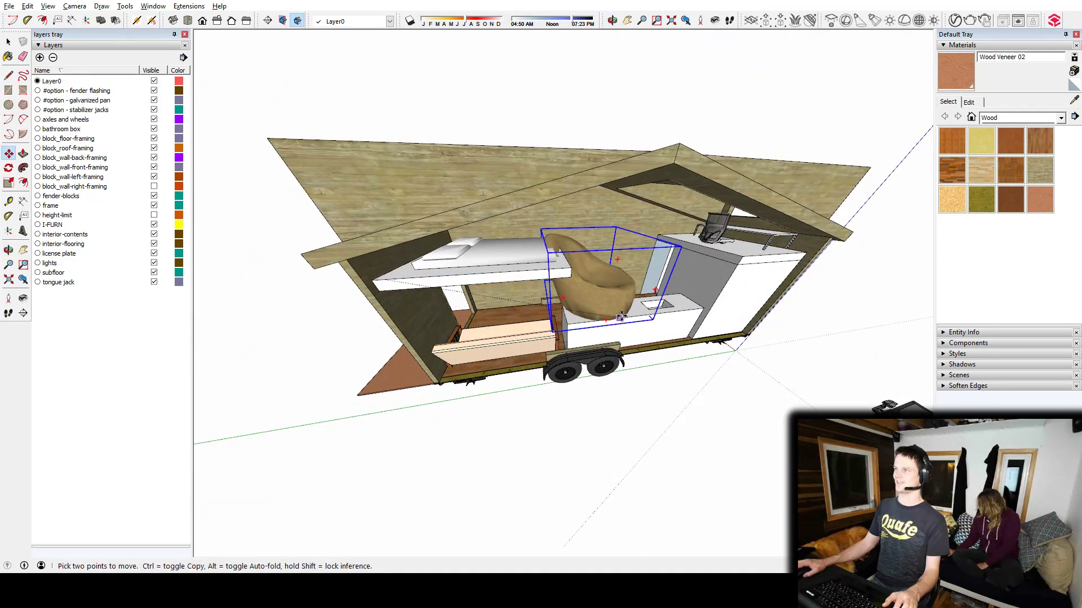
left_click(614, 317)
Delete the cut-down chair from the top of the bathroom box
middle_click_drag(699, 316, 332, 326)
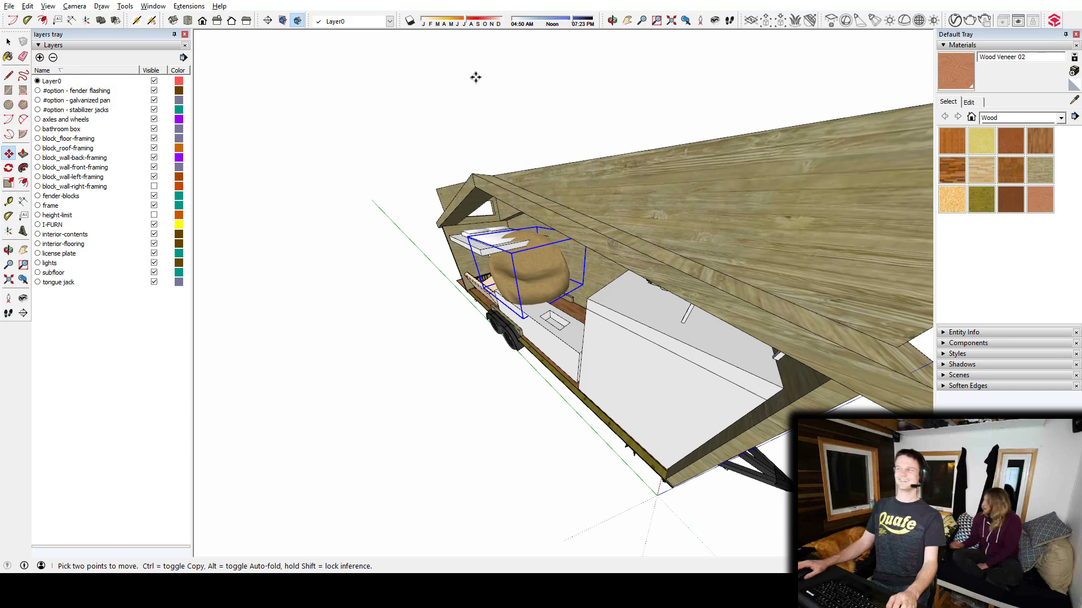
middle_click_drag(625, 120, 585, 306)
scroll(643, 244, "up", 4)
middle_click_drag(602, 377, 579, 338)
key("space")
left_click(724, 220)
middle_click_drag(653, 320, 732, 313)
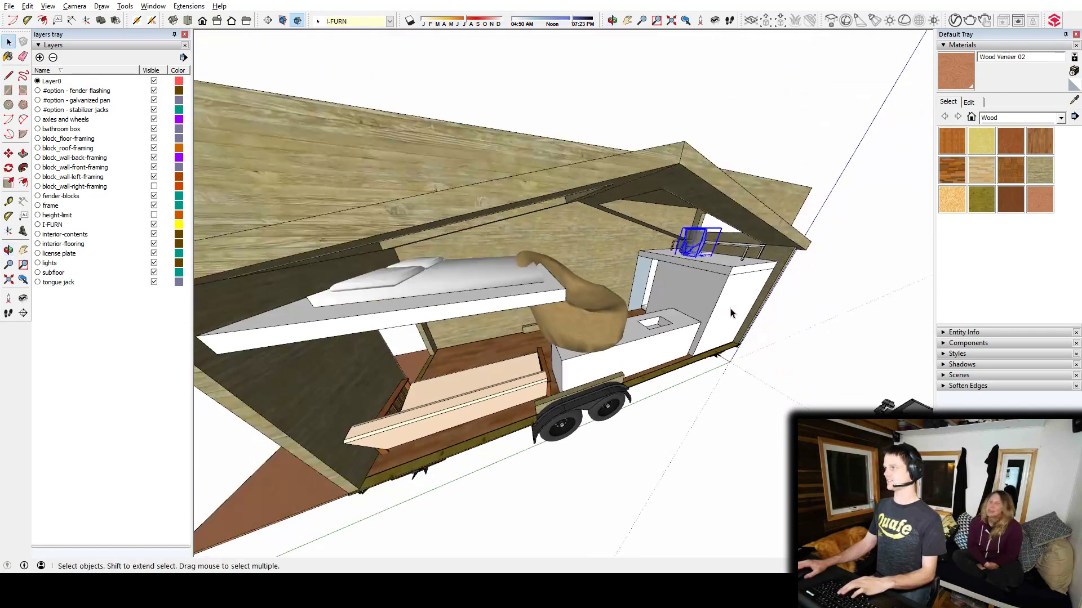
key("Delete")
Delete the two office chairs standing outside the trailer
middle_click_drag(786, 381, 654, 304)
left_click_drag(752, 394, 662, 332)
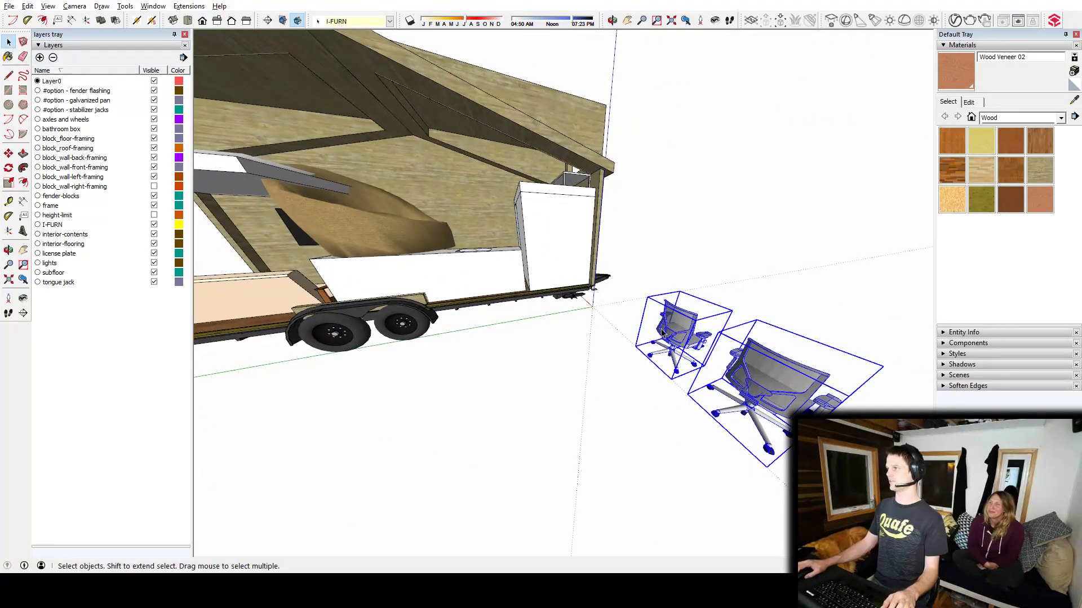
key("Delete")
Bring the beanbag out of the trailer to the two office chairs and compare their sizes
middle_click_drag(380, 241, 559, 319)
middle_click_drag(593, 294, 596, 272)
scroll(496, 326, "up", 6)
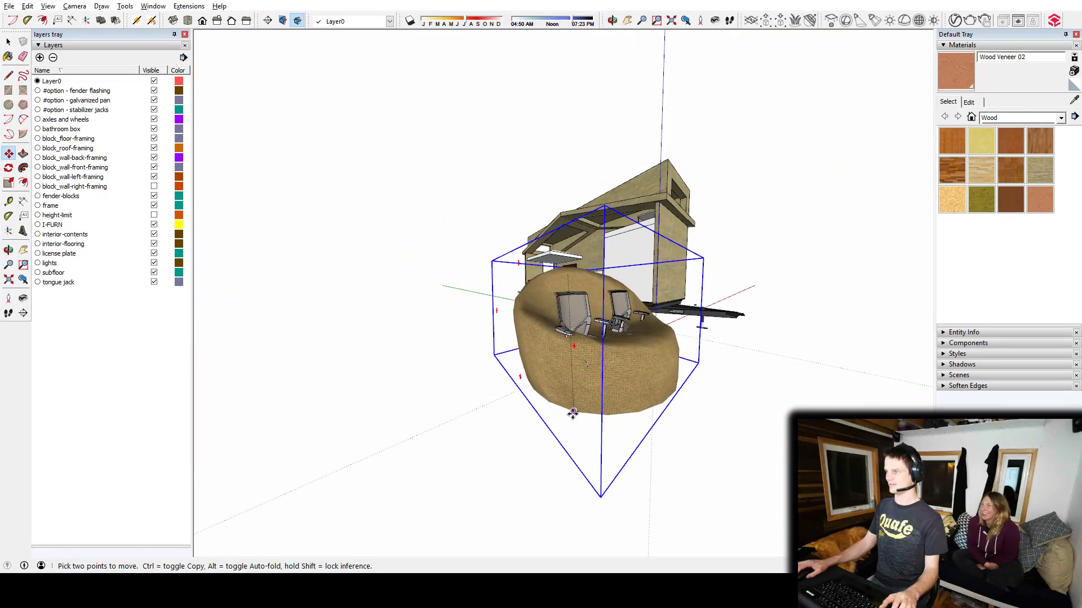
middle_click_drag(597, 375, 489, 454)
middle_click_drag(549, 344, 542, 366)
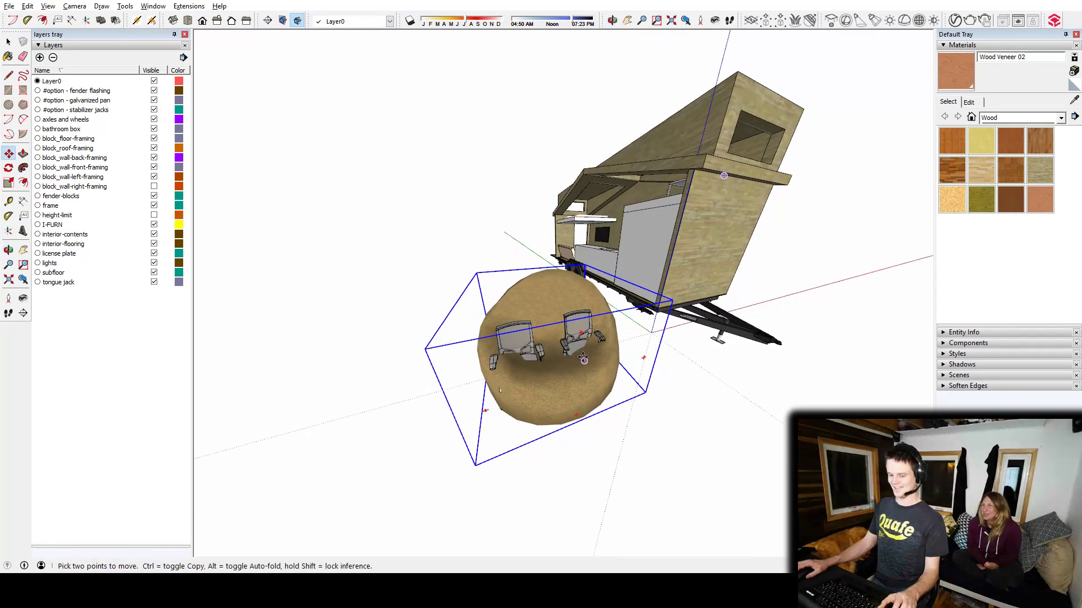
Scale the beanbag down to roughly an office chair's footprint and move it under the nearer office chair
key("s")
scroll(592, 295, "up", 4)
left_click_drag(584, 258, 534, 340)
middle_click_drag(499, 440, 615, 313)
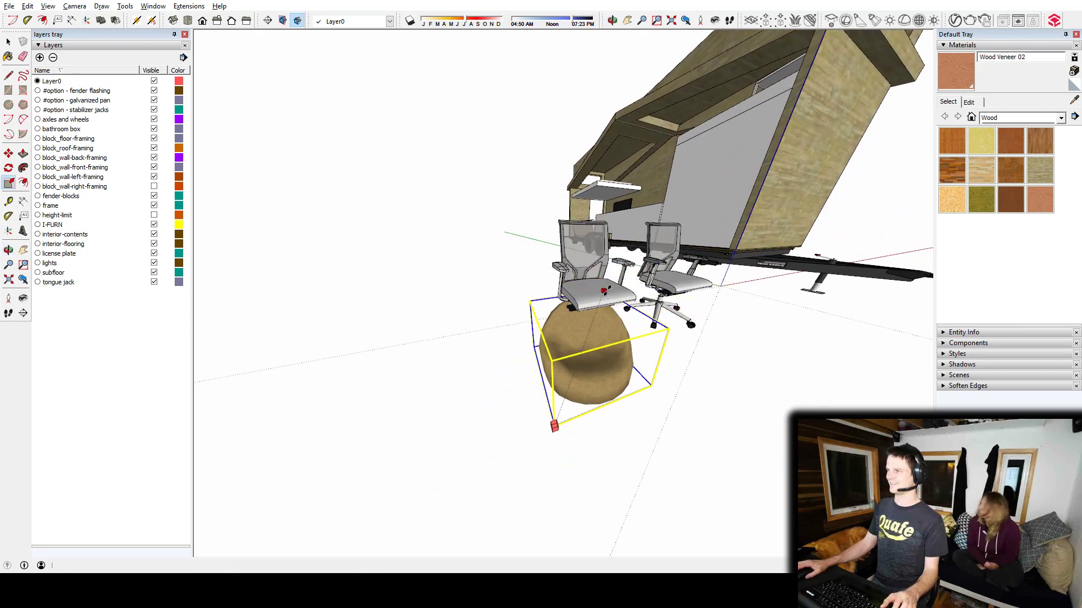
middle_click_drag(604, 291, 575, 419)
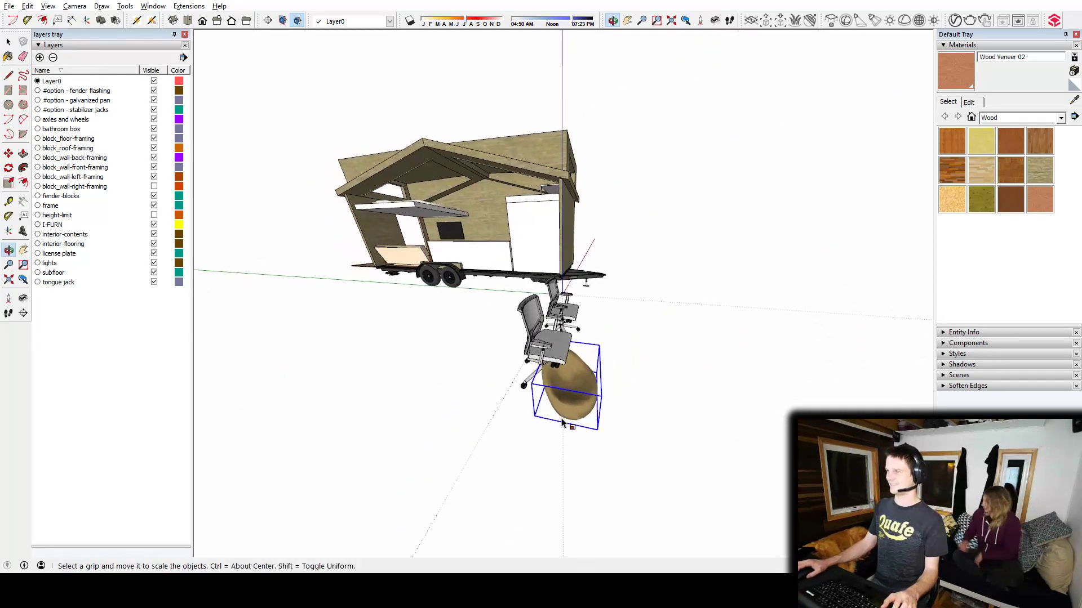
key("m")
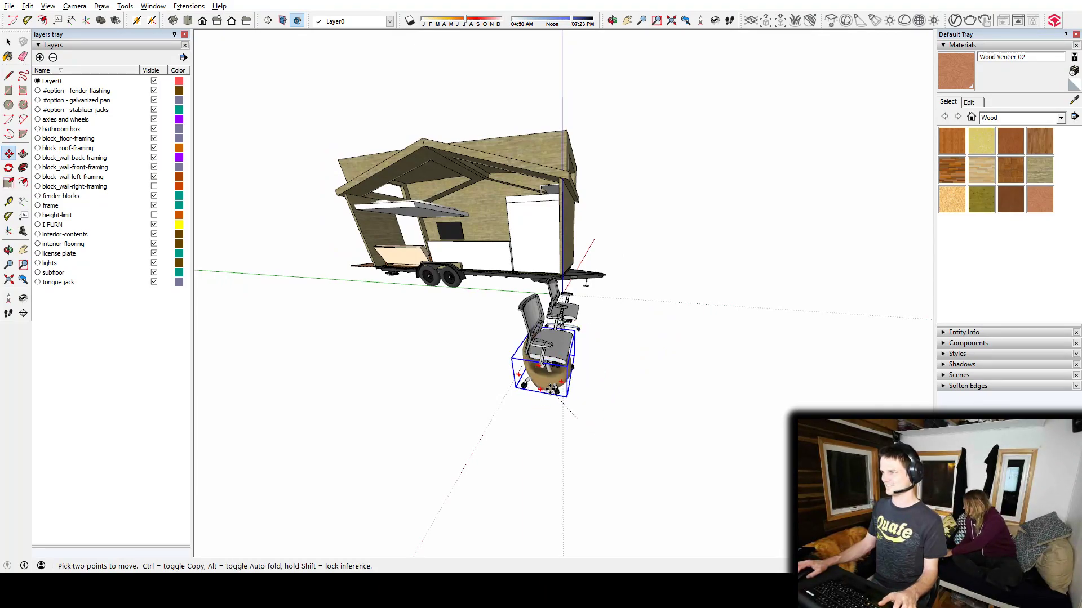
middle_click_drag(472, 360, 550, 446)
Recolour the beanbag's Carpet_Loop_Pattern material to blue
key("b")
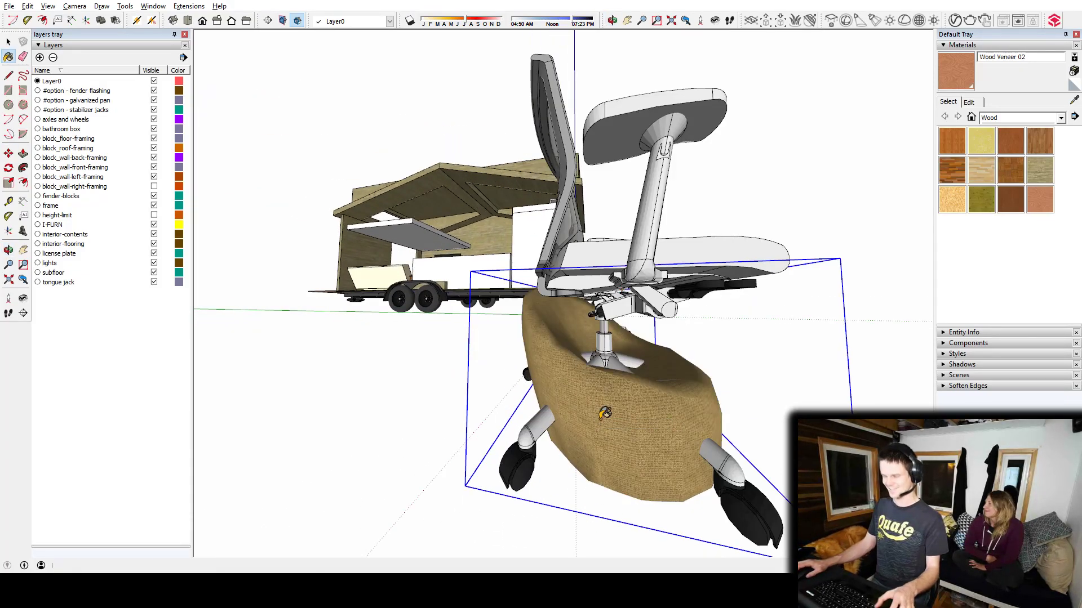
middle_click_drag(658, 406, 604, 446)
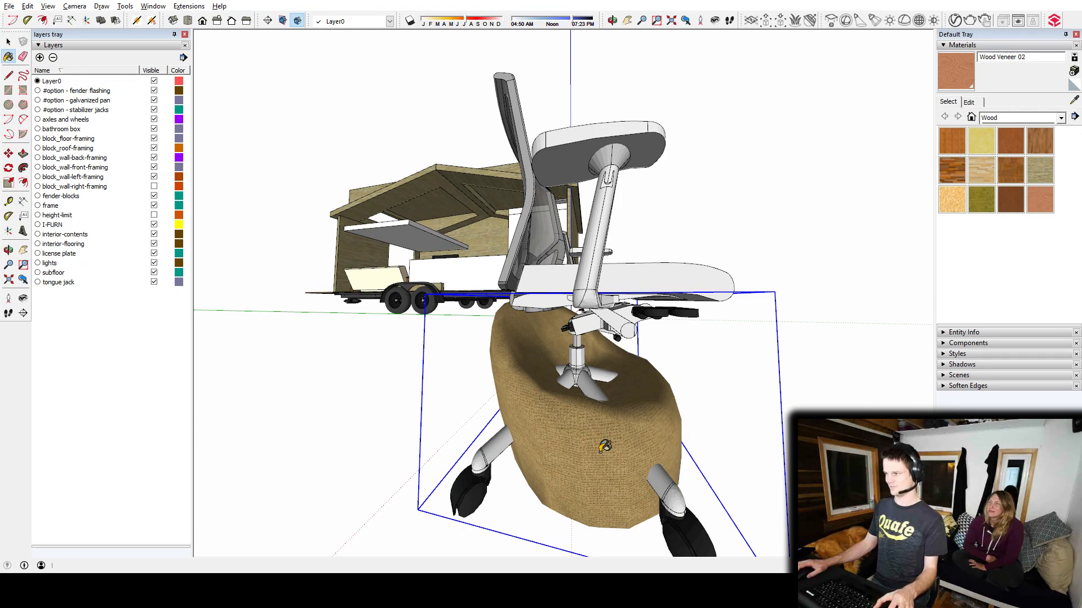
left_click(969, 102)
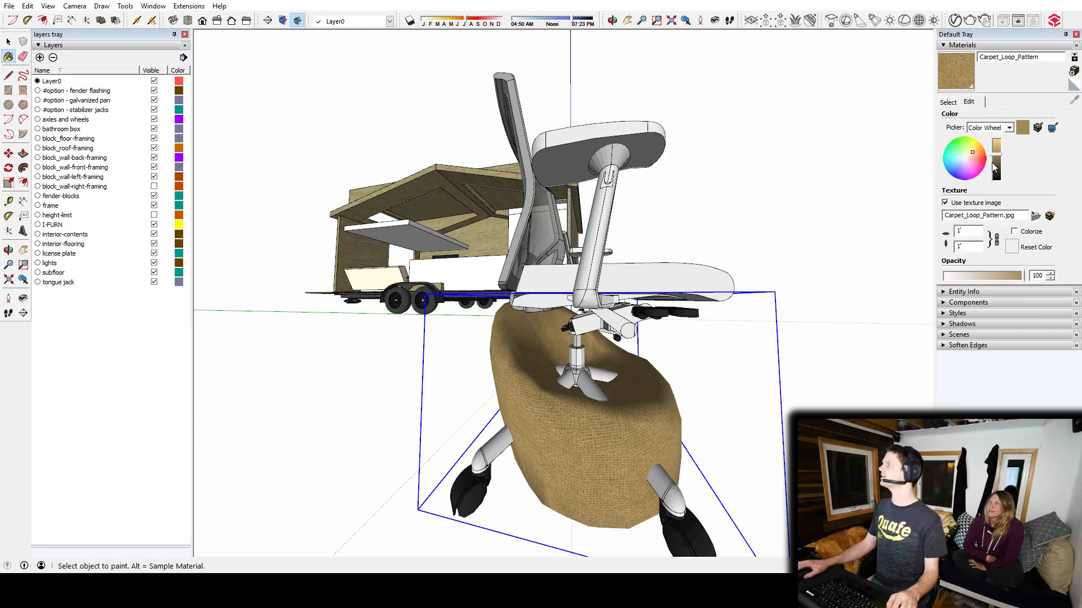
left_click(958, 170)
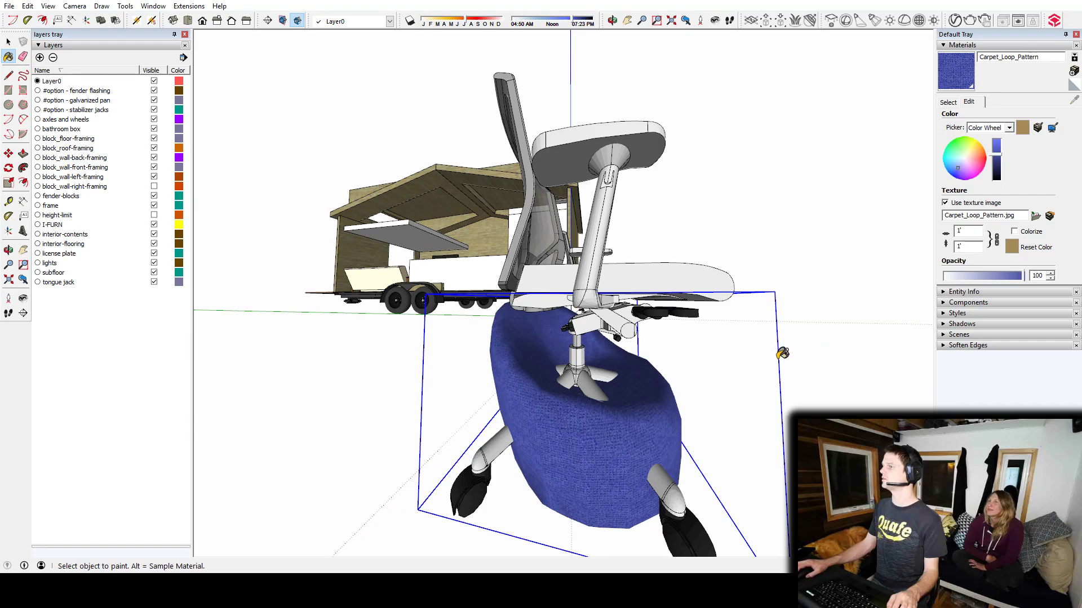
Move the blue beanbag from under the office chair onto the top of the bathroom box, in front of the low table
middle_click_drag(783, 353, 729, 350)
key("space")
left_click(743, 400)
key("m")
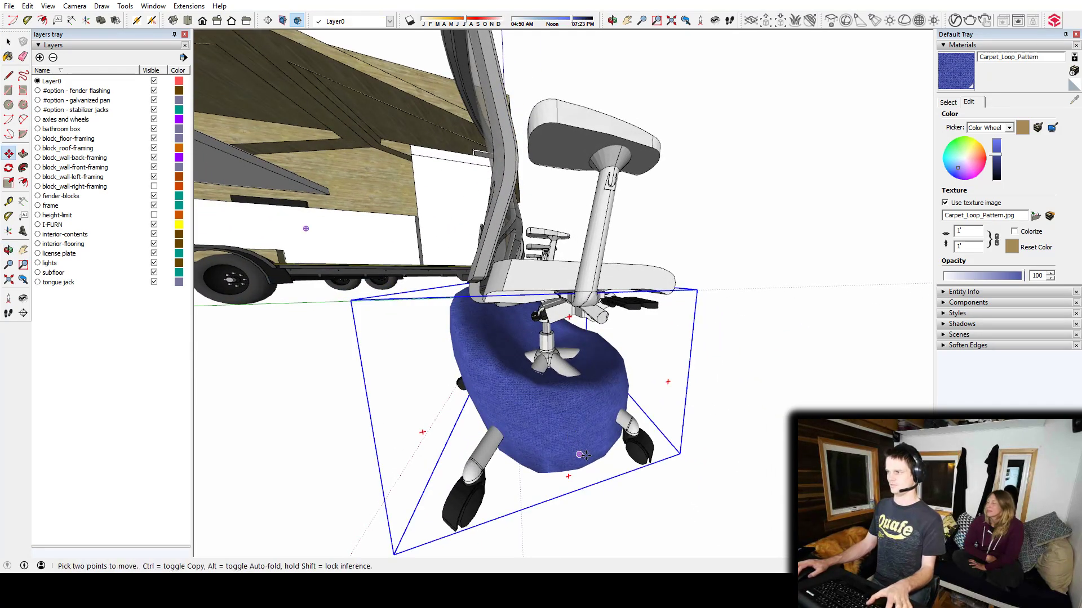
left_click(600, 463)
middle_click_drag(416, 327, 541, 338)
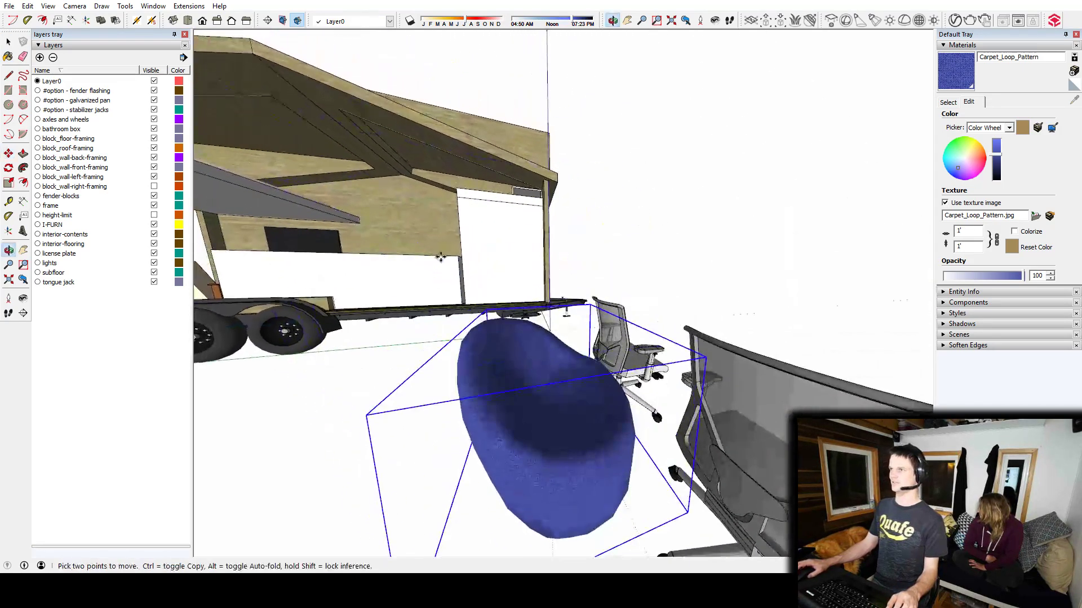
middle_click_drag(569, 239, 627, 216)
left_click(624, 132)
middle_click_drag(625, 132, 523, 246)
scroll(524, 246, "up", 5)
middle_click_drag(811, 276, 603, 293)
left_click(603, 292)
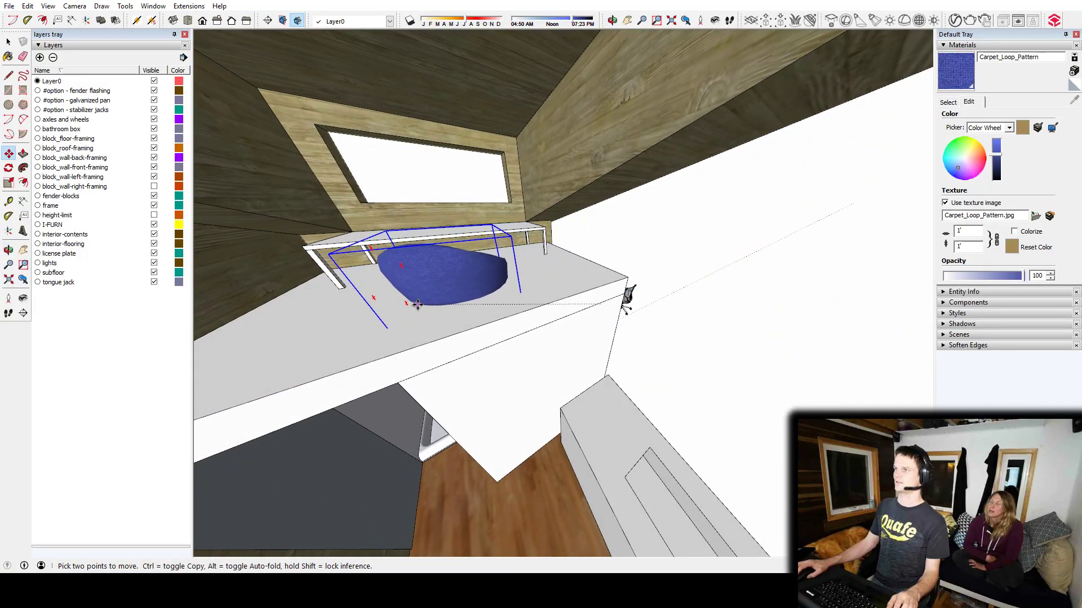
Shift the beanbag on top of the bathroom box towards the solid side wall, in front of one end of the low table
middle_click_drag(437, 226, 340, 355)
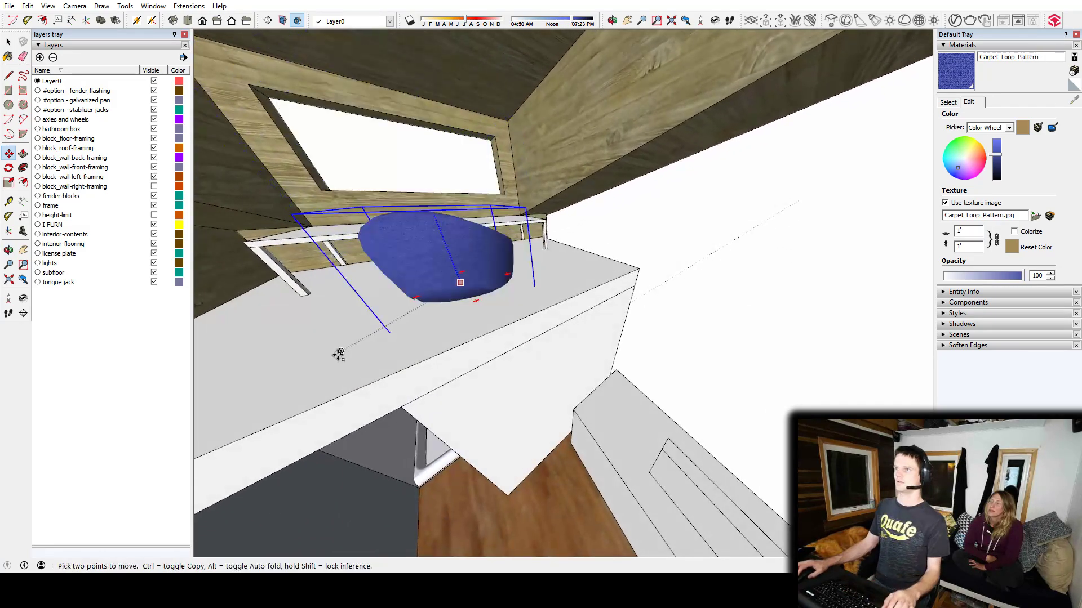
middle_click_drag(518, 295, 241, 273)
middle_click_drag(658, 282, 712, 466)
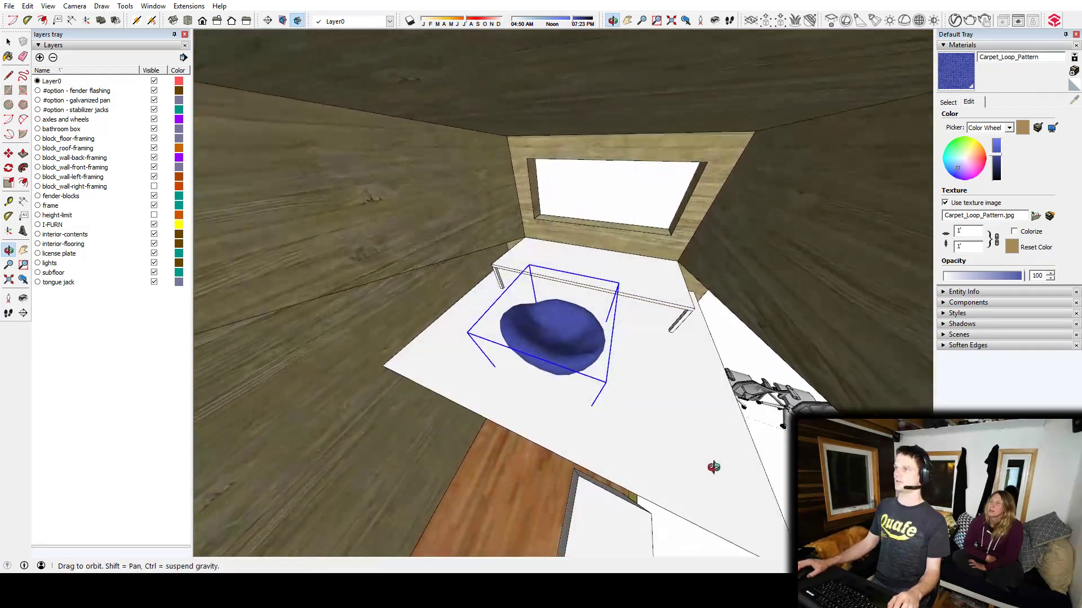
middle_click_drag(555, 324, 686, 231)
middle_click_drag(566, 289, 600, 314)
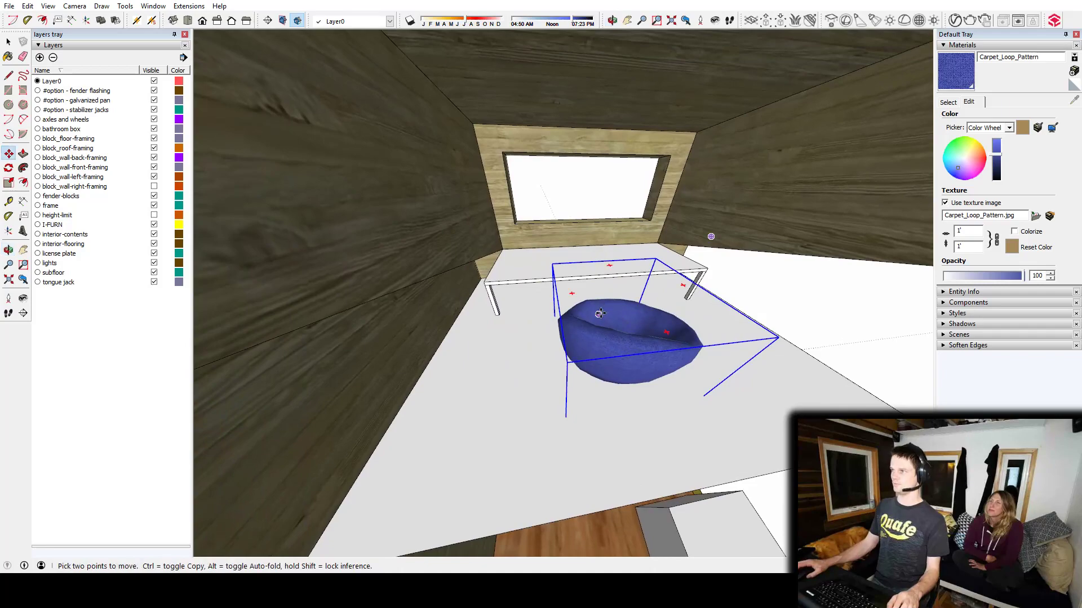
middle_click_drag(735, 318, 496, 315)
left_click_drag(497, 315, 468, 295)
middle_click_drag(467, 295, 539, 319)
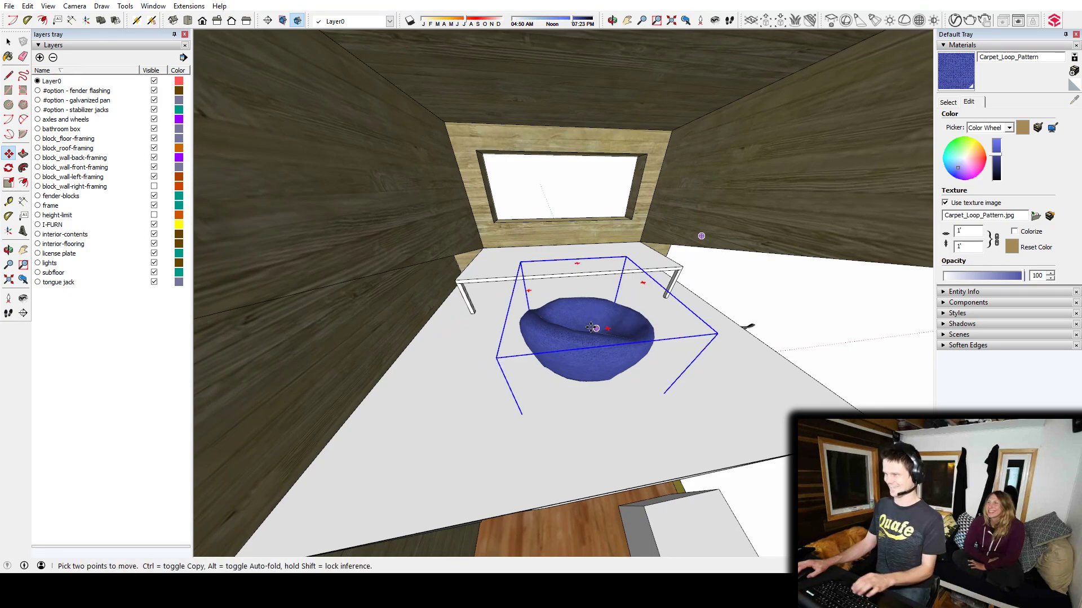
left_click_drag(588, 330, 479, 343)
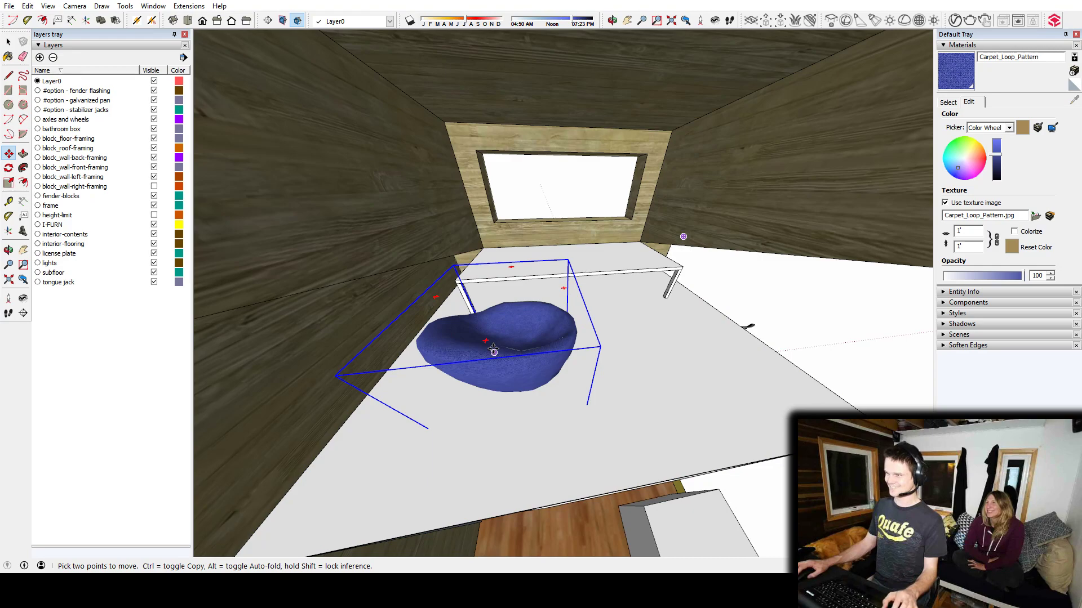
Copy the beanbag towards the open side of the trailer and place the copy on the bathroom box beside the first one
key("space")
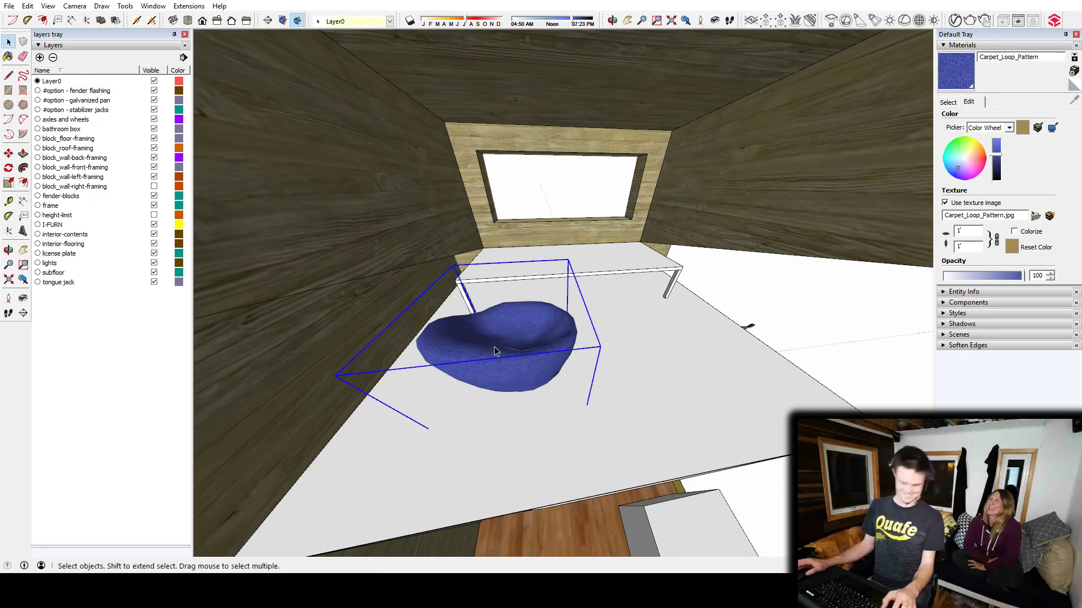
key("m")
key("ctrl")
left_click(465, 351)
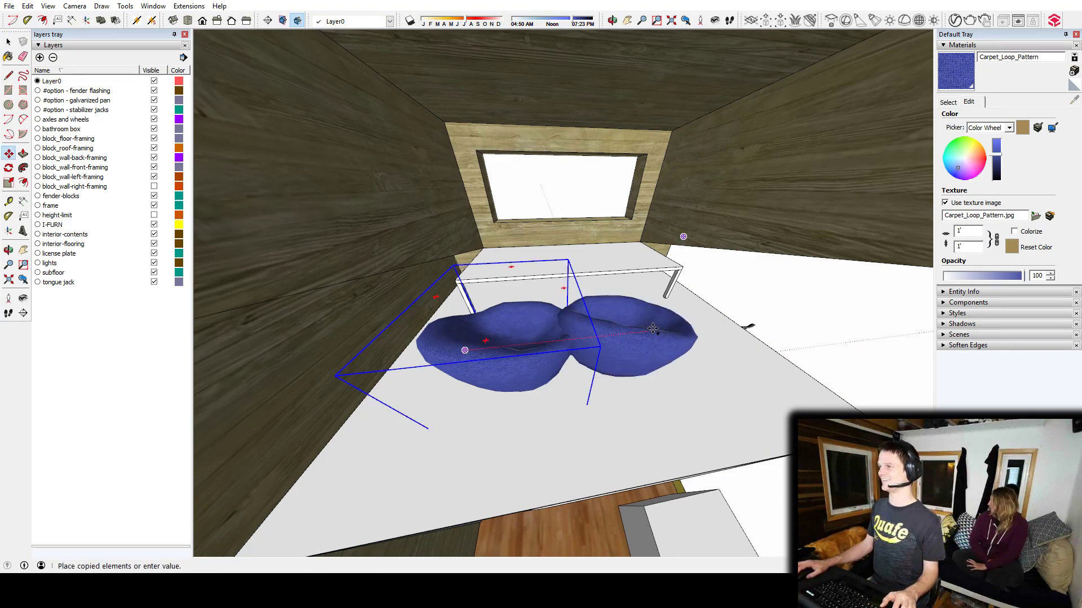
left_click(726, 330)
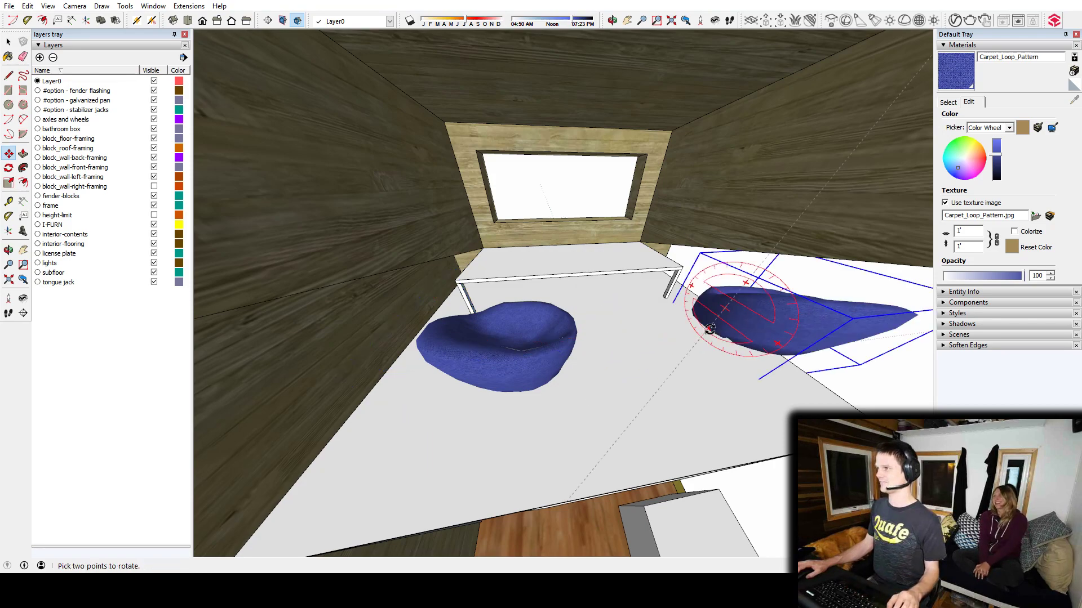
middle_click_drag(705, 335, 665, 327)
left_click(654, 306)
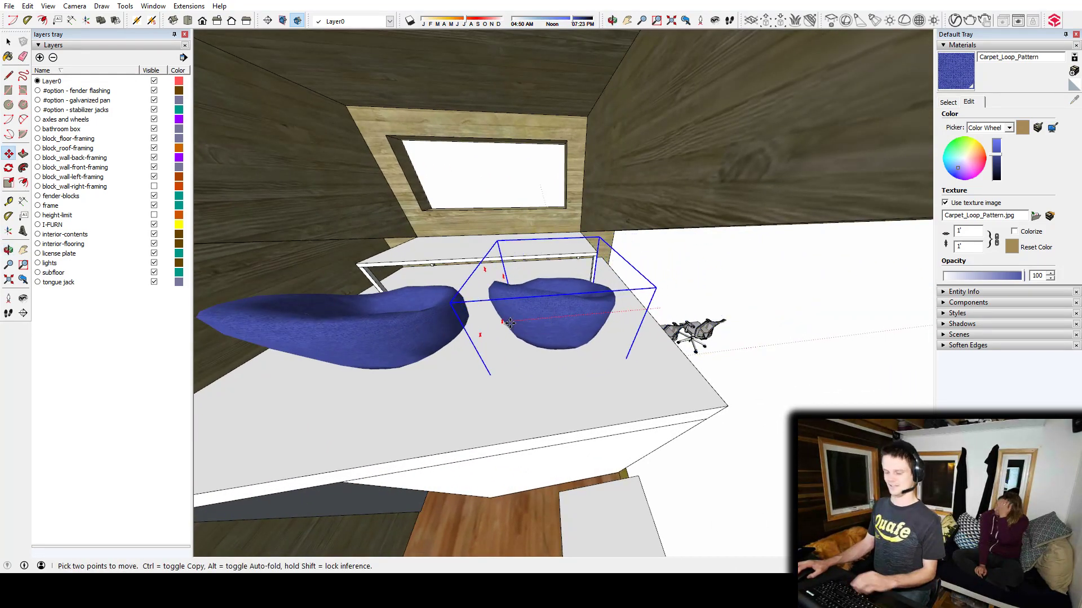
left_click(509, 323)
Rotate the copied beanbag horizontally about its centre
middle_click_drag(509, 322, 541, 344)
key("q")
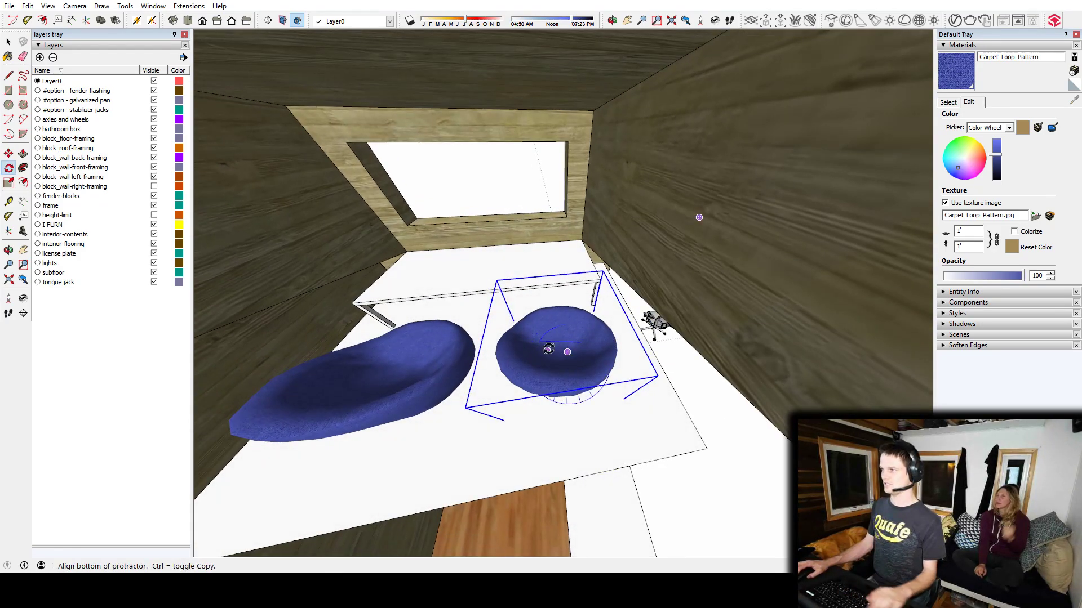
left_click(542, 342)
middle_click_drag(514, 370, 689, 232)
key("space")
left_click(711, 307)
Raise the low table above the top of the bathroom box
middle_click_drag(694, 313, 569, 346)
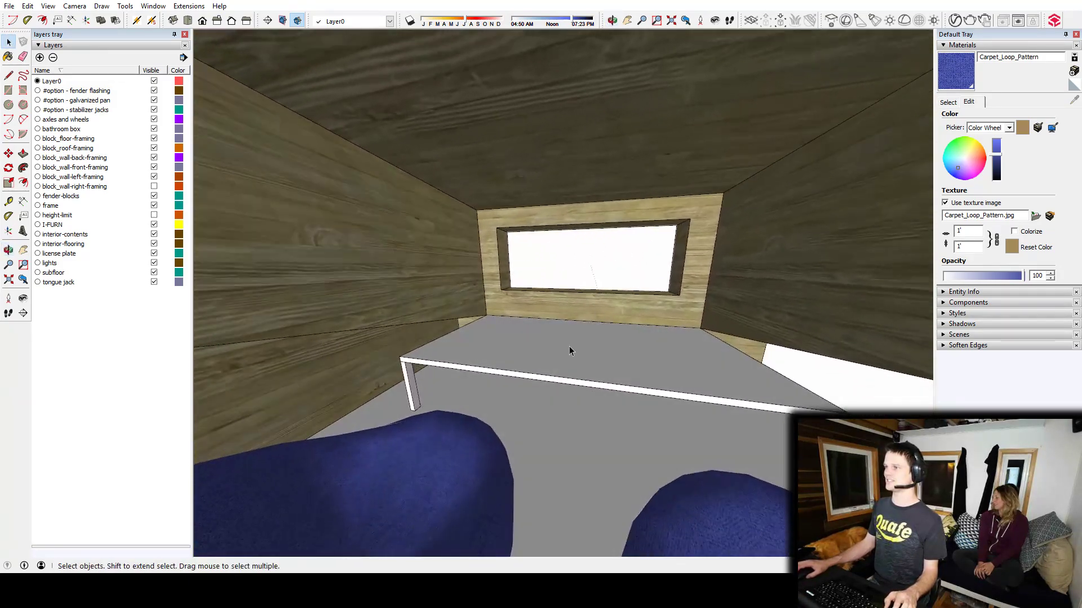
left_click(425, 366)
key("m")
left_click(574, 359)
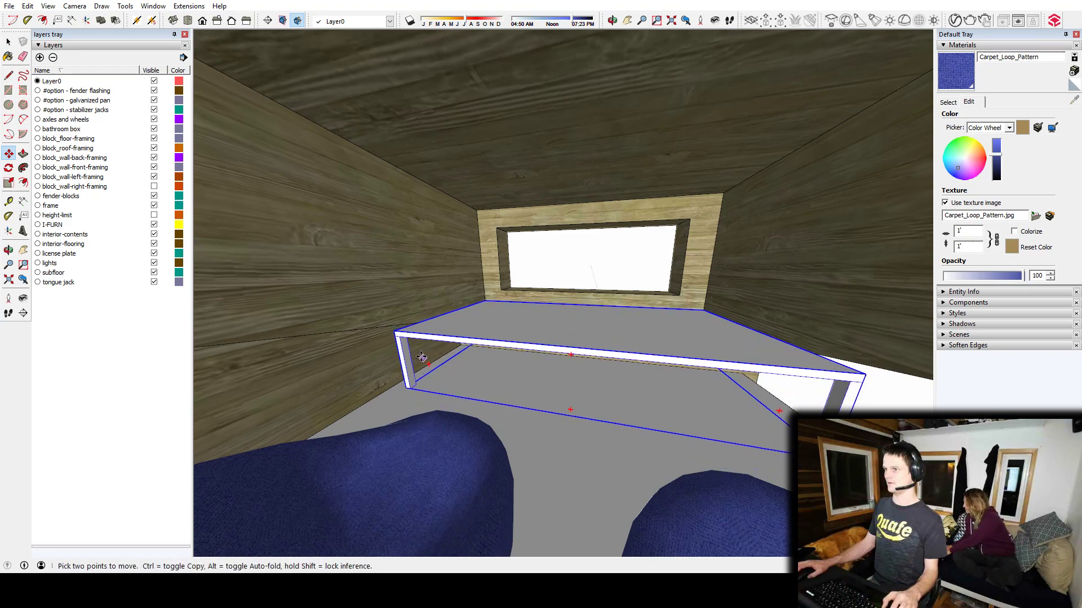
Stretch all four table legs downward to the top surface of the bathroom box
key("space")
double_click(407, 358)
left_click(407, 358)
middle_click_drag(508, 365, 507, 335)
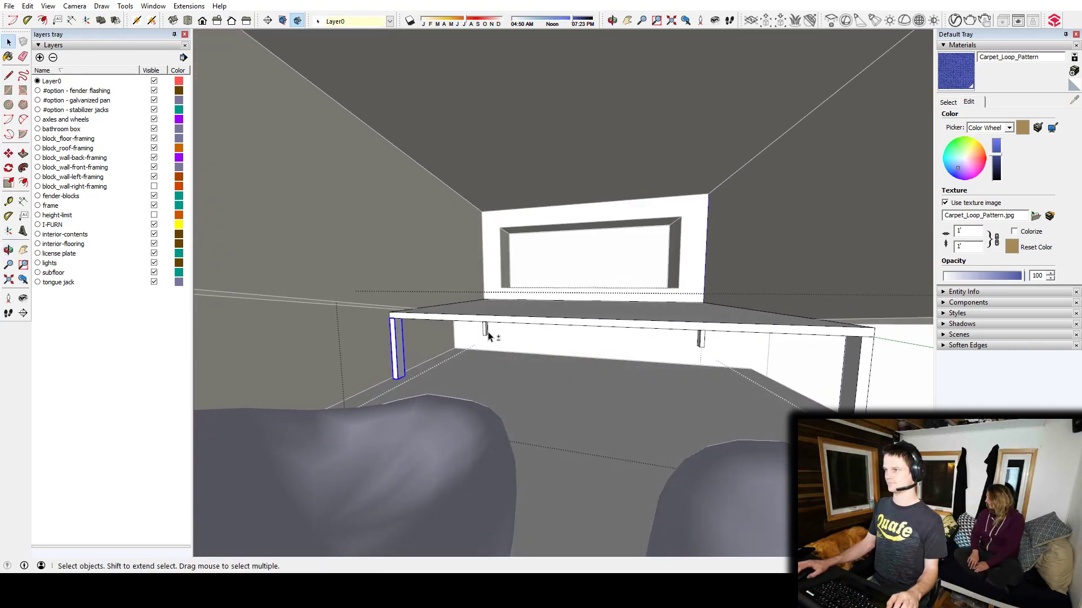
left_click(849, 392, "shift")
key("s")
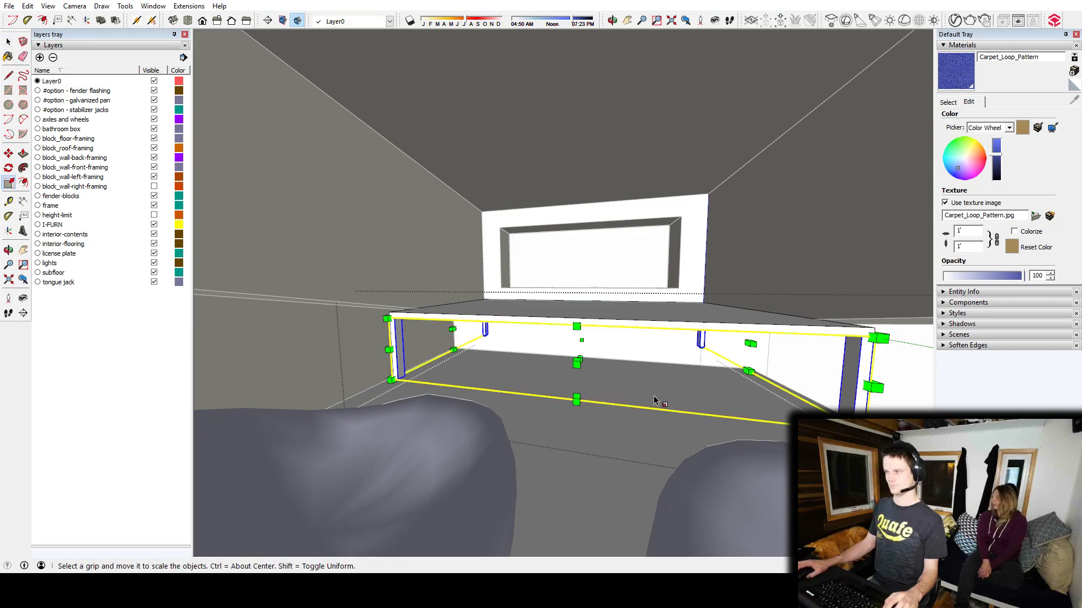
middle_click_drag(593, 366, 575, 385)
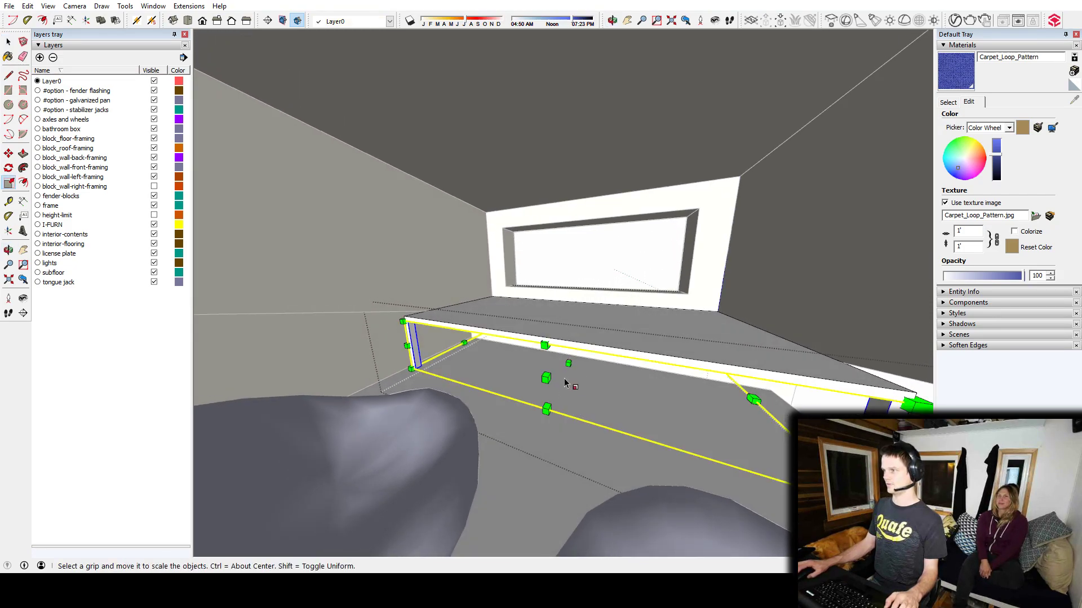
left_click_drag(565, 383, 549, 409)
key("space")
left_click(529, 465)
Examine the furnished trailer interior from outside, then along the kitchen aisle up to the shower in the bathroom box
scroll(594, 362, "down", 5)
middle_click_drag(594, 363, 624, 415, "shift")
scroll(596, 308, "down", 4)
scroll(474, 367, "down", 3)
scroll(625, 415, "up", 2)
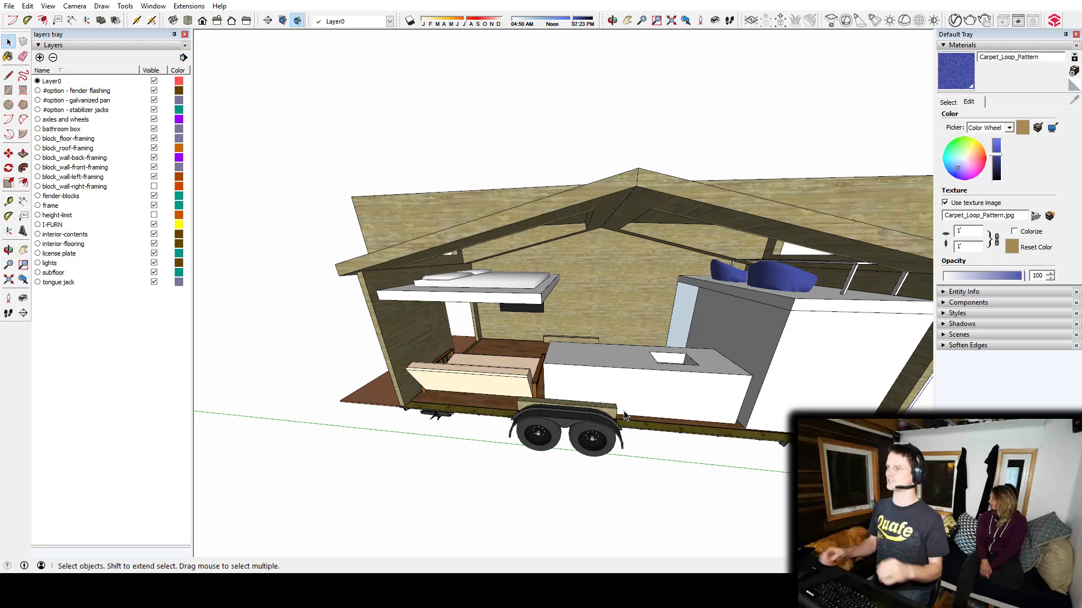
middle_click_drag(628, 411, 598, 370)
scroll(478, 345, "up", 1)
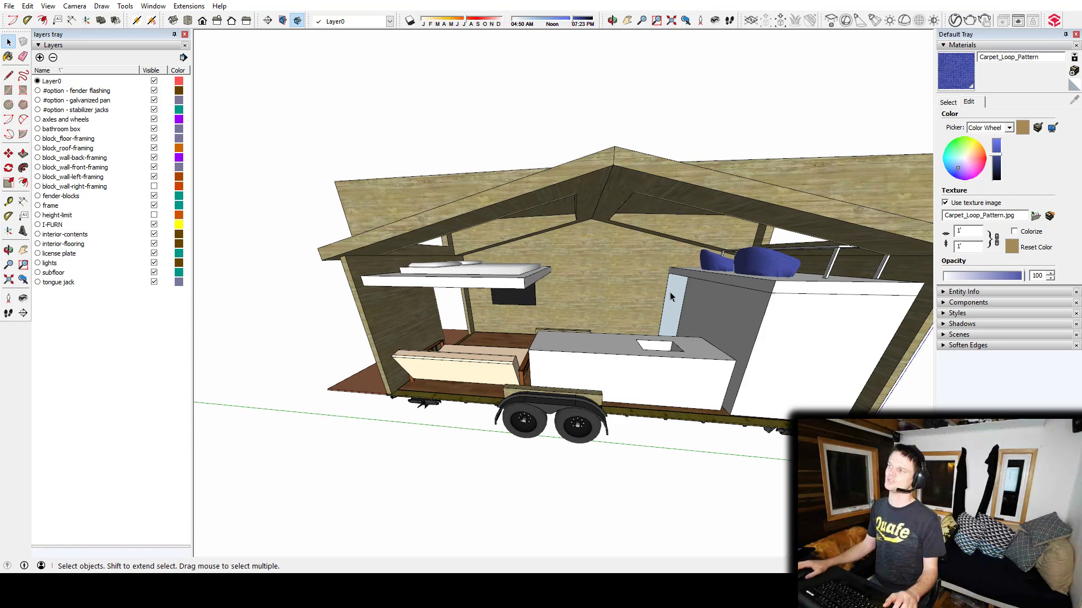
middle_click_drag(638, 316, 638, 451, "shift")
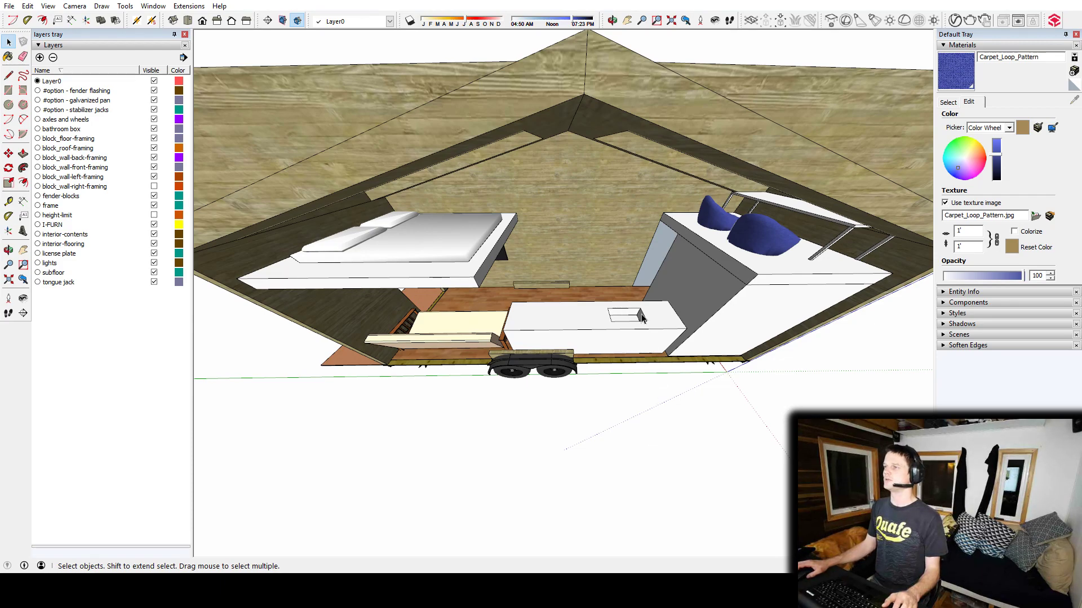
scroll(627, 283, "up", 3)
middle_click_drag(627, 280, 1054, 248)
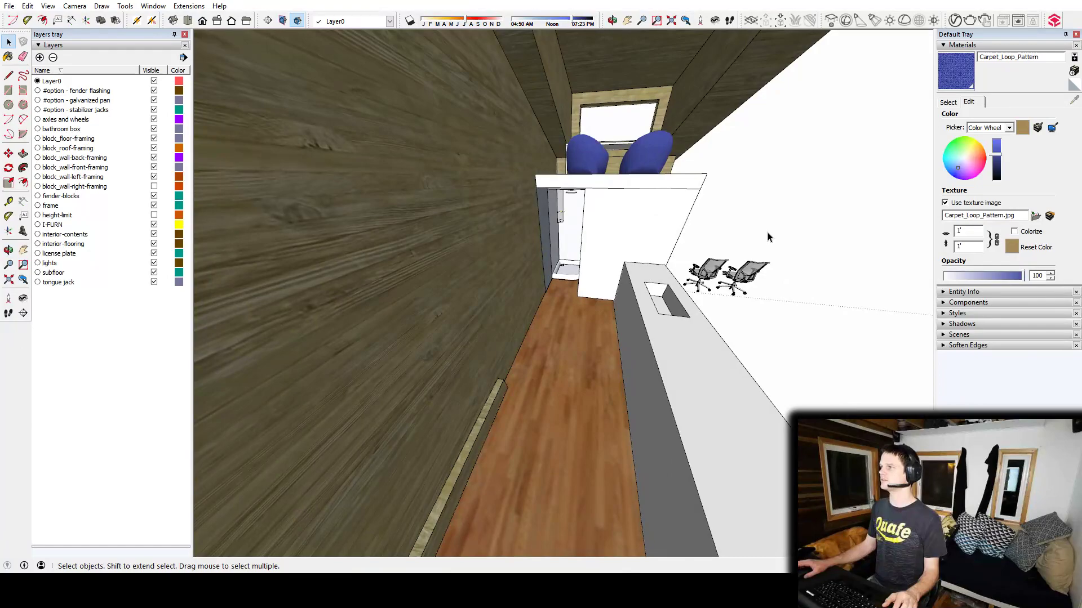
scroll(651, 234, "up", 5)
scroll(496, 285, "up", 5)
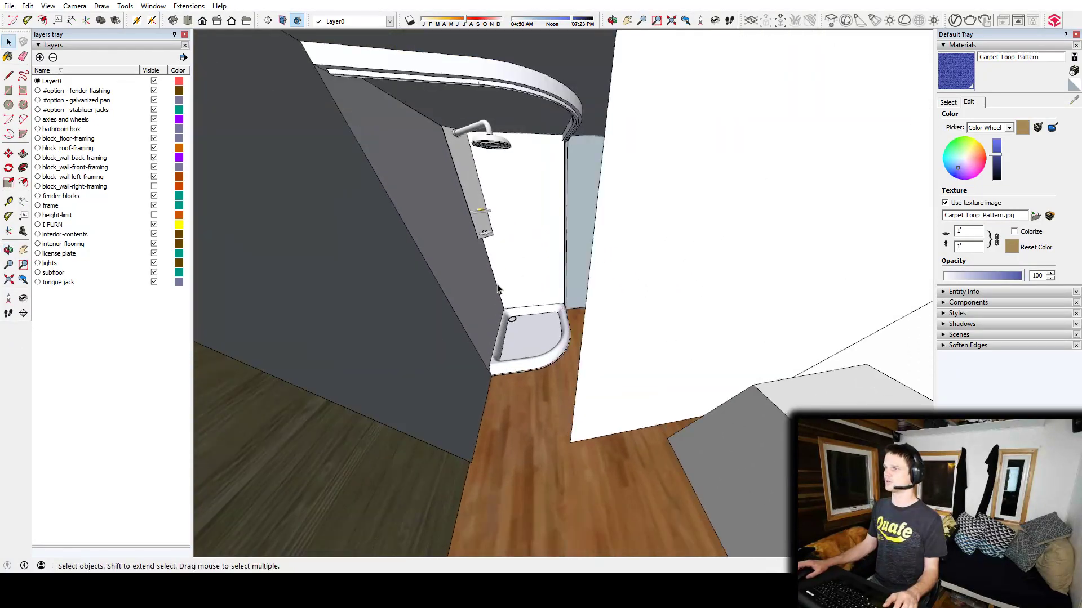
Draw a line up the bathroom wall beside the kitchen counter and close the existing doorway with an edge along the floor
scroll(633, 232, "down", 1)
middle_click_drag(712, 207, 536, 243, "shift")
scroll(536, 244, "down", 4)
scroll(605, 237, "up", 3)
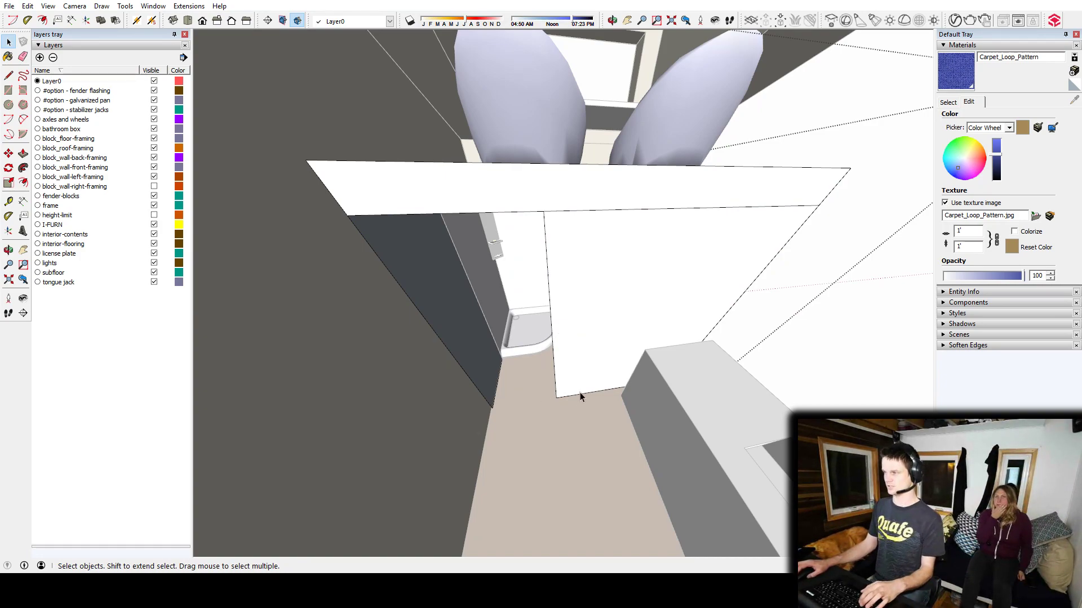
key("l")
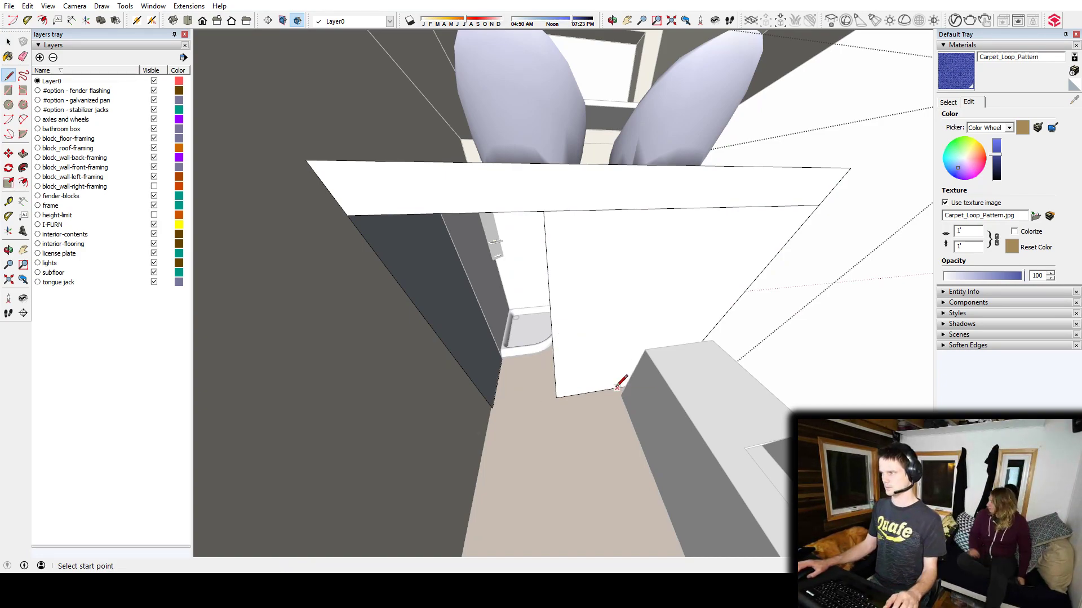
left_click(662, 208)
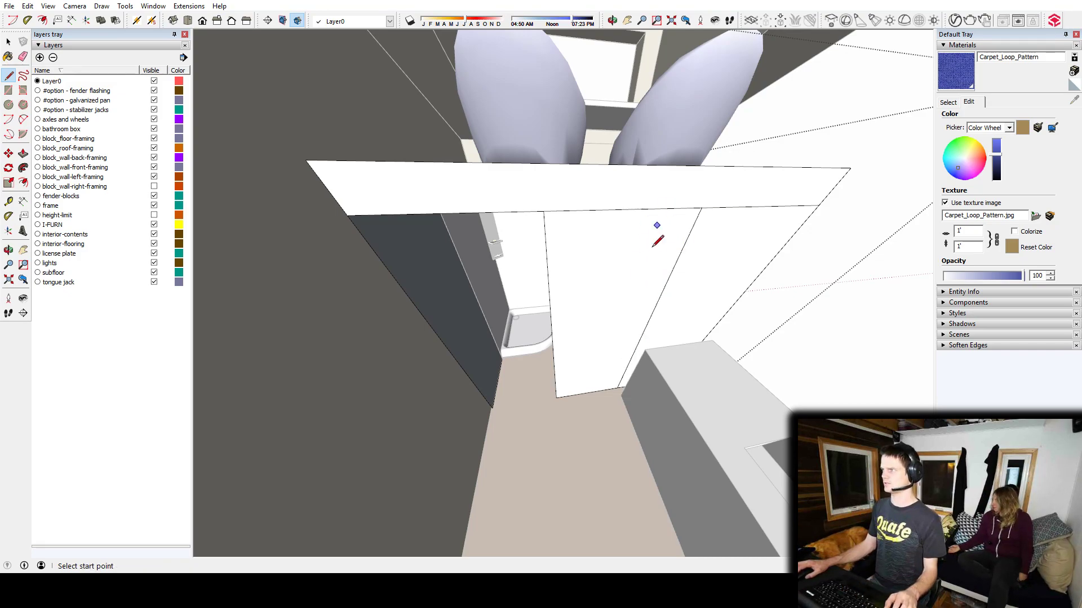
middle_click_drag(652, 228, 586, 250)
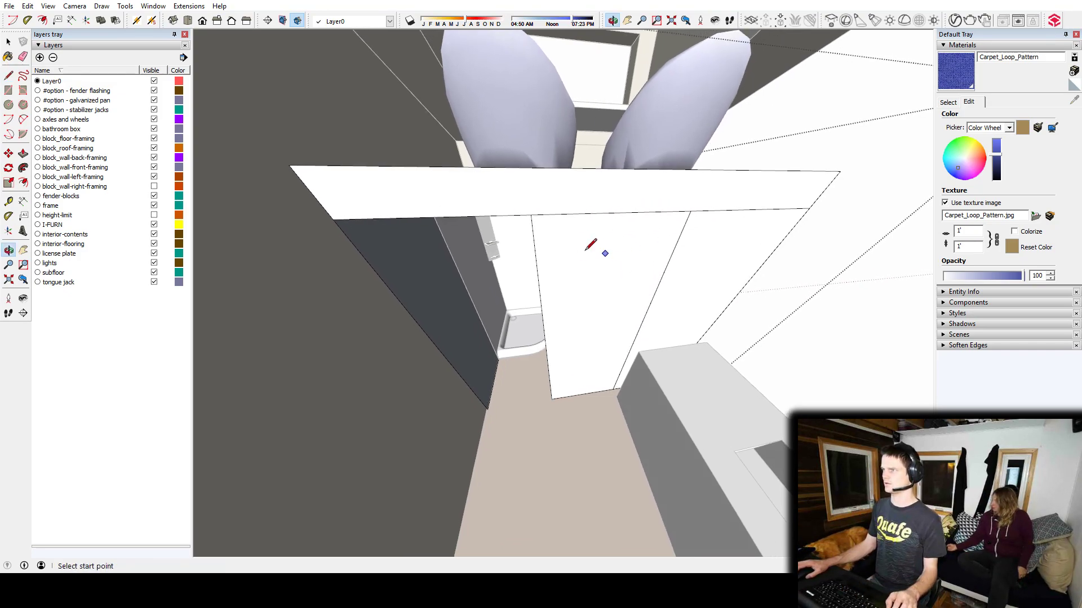
left_click(487, 409)
Delete the bathroom wall face between the closed doorway and the counter line to open a new doorway
key("space")
left_click(574, 324)
key("Delete")
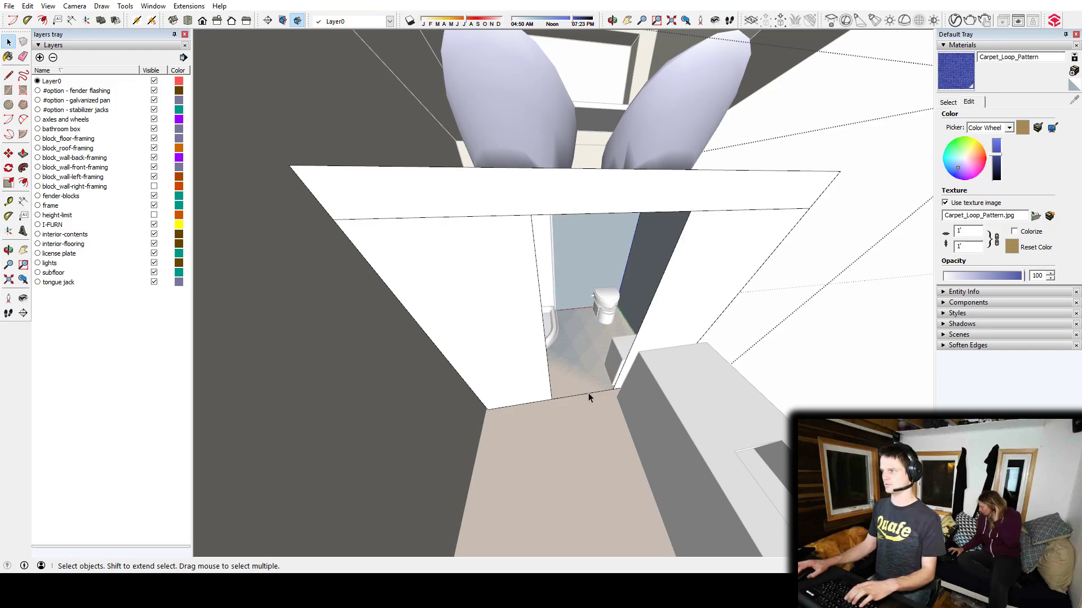
Examine the loft bed, the floor along the back wall and the bathroom entrance from above the kitchen counter
middle_click_drag(589, 397, 360, 333)
scroll(542, 286, "down", 5)
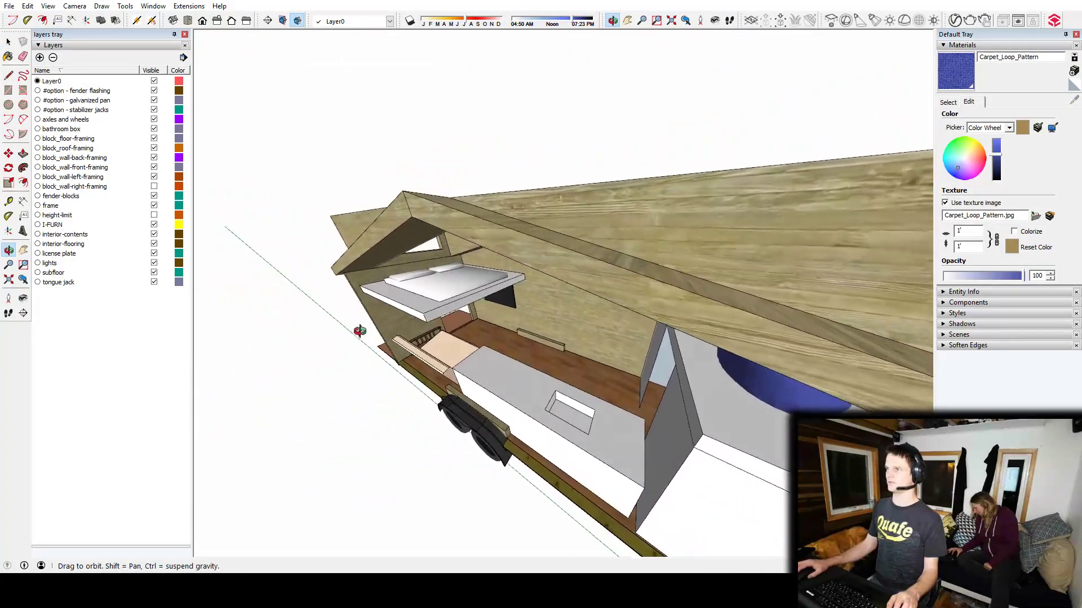
scroll(444, 294, "up", 5)
middle_click_drag(445, 293, 494, 299)
scroll(519, 235, "up", 3)
key("m")
left_click(535, 280)
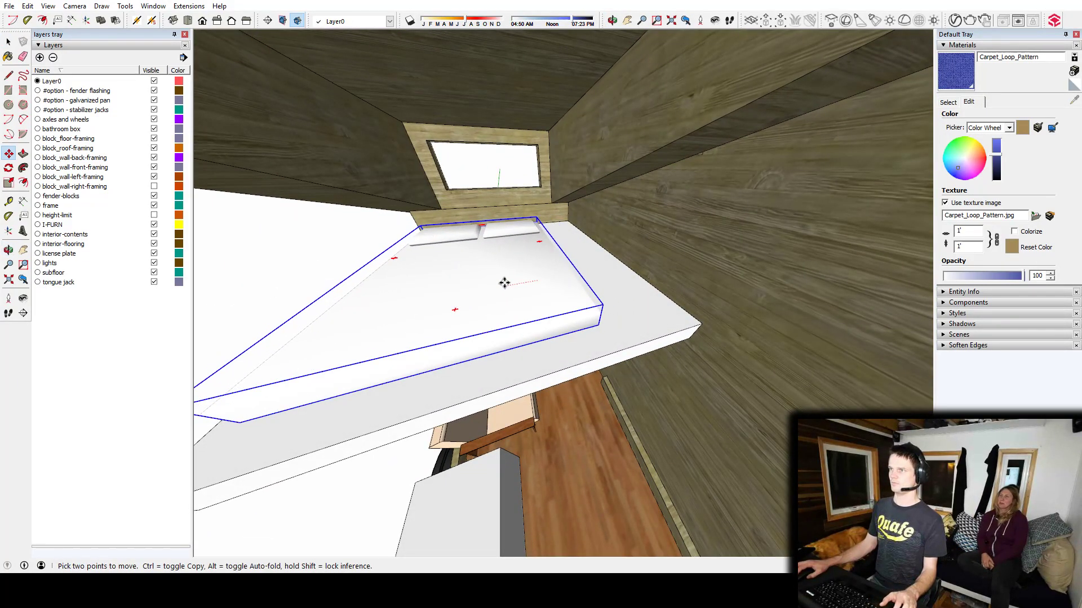
middle_click_drag(505, 285, 595, 345)
key("r")
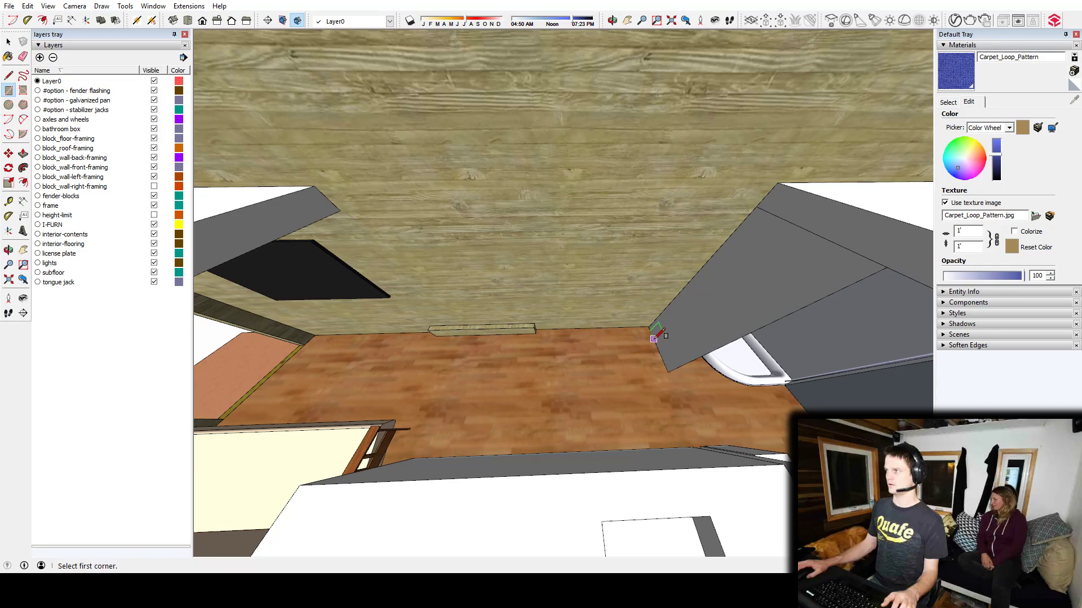
middle_click_drag(605, 346, 614, 312)
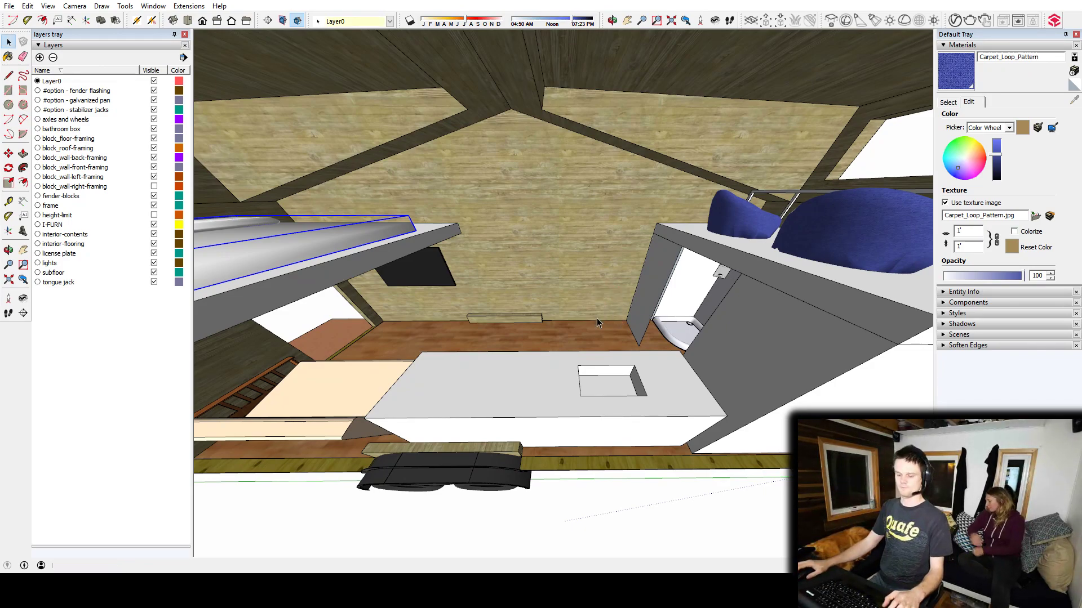
key("space")
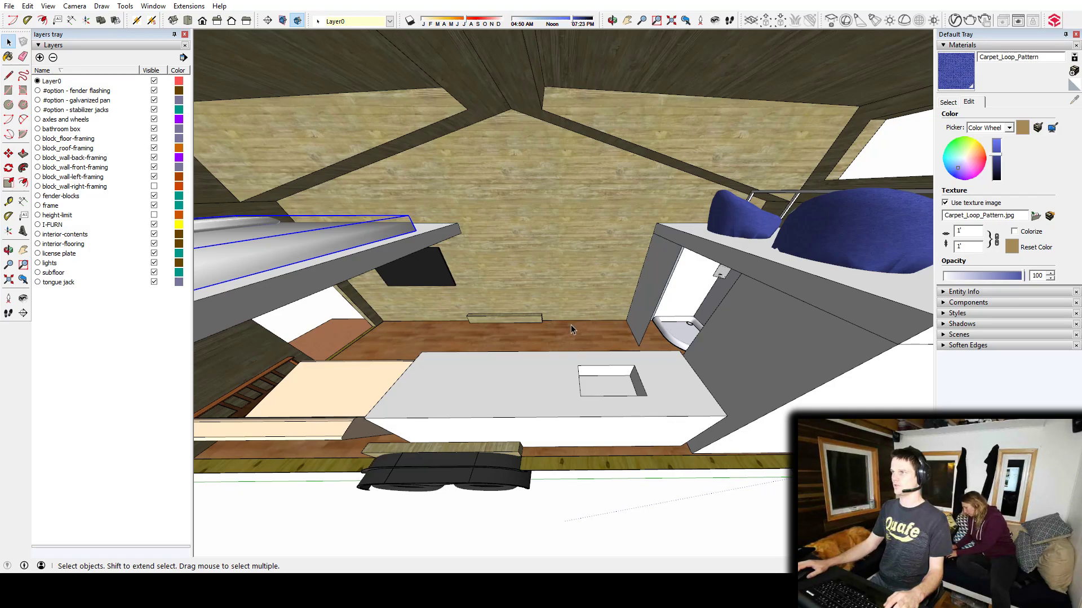
Search the 3D Warehouse for "fridge" and load the white two-door "Refridgerator" model directly into the trailer
key("w")
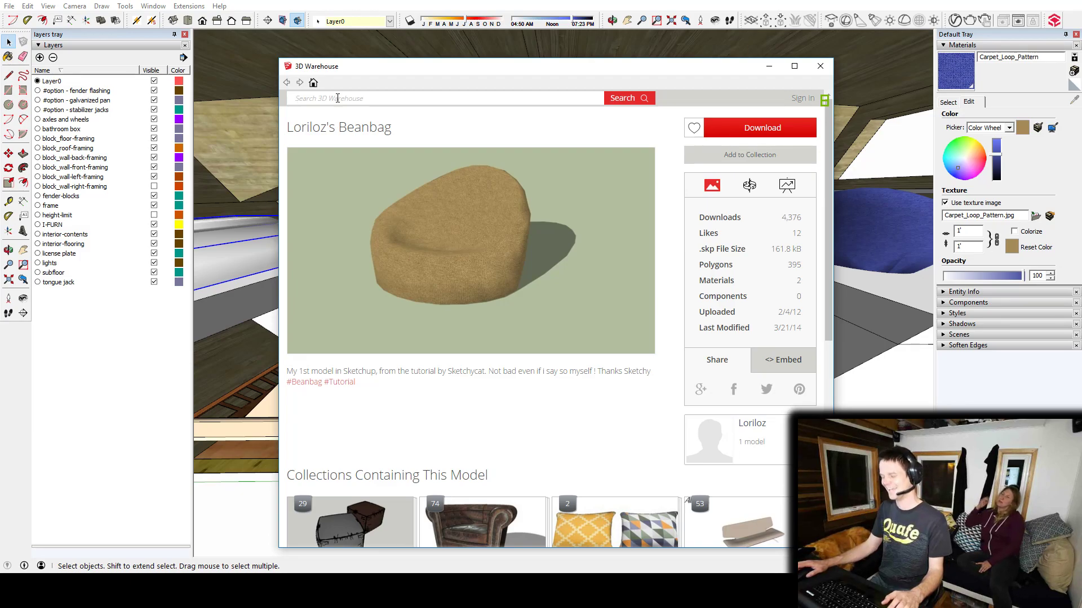
type("fridge")
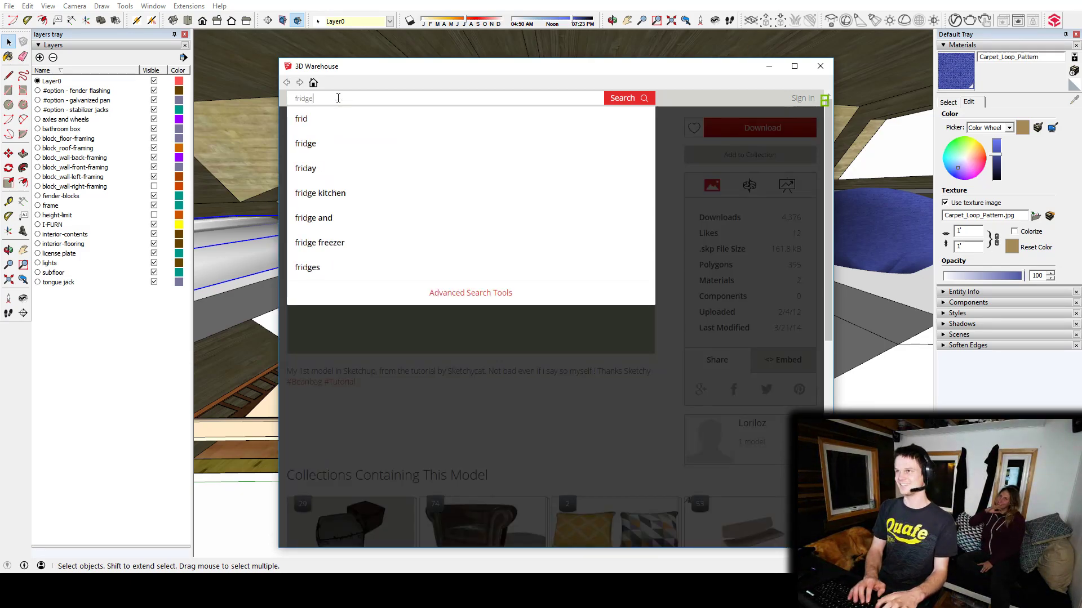
key("Return")
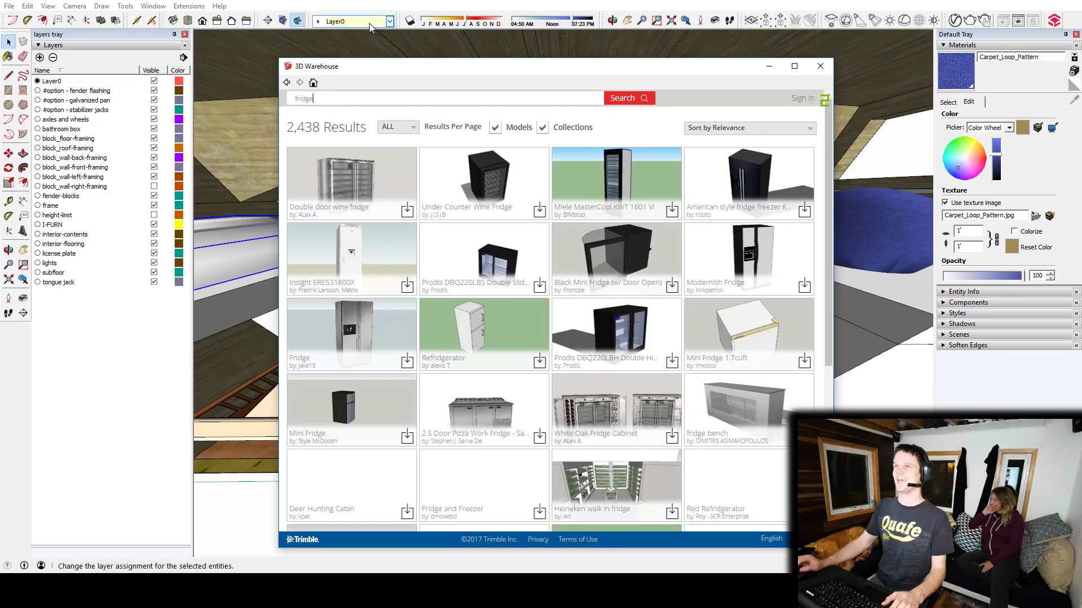
scroll(603, 259, "down", 5)
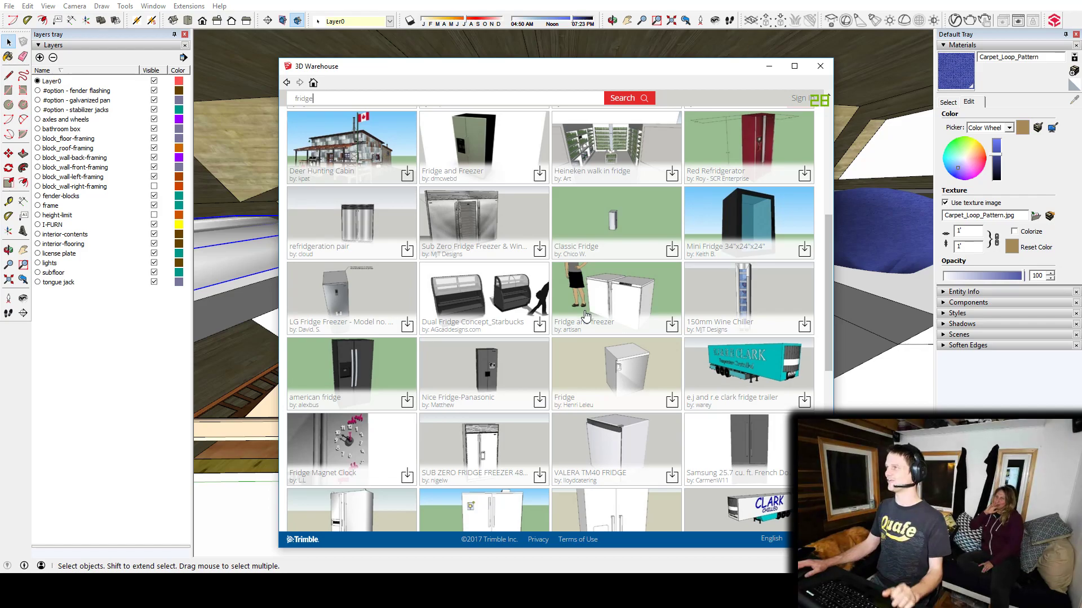
scroll(585, 315, "up", 5)
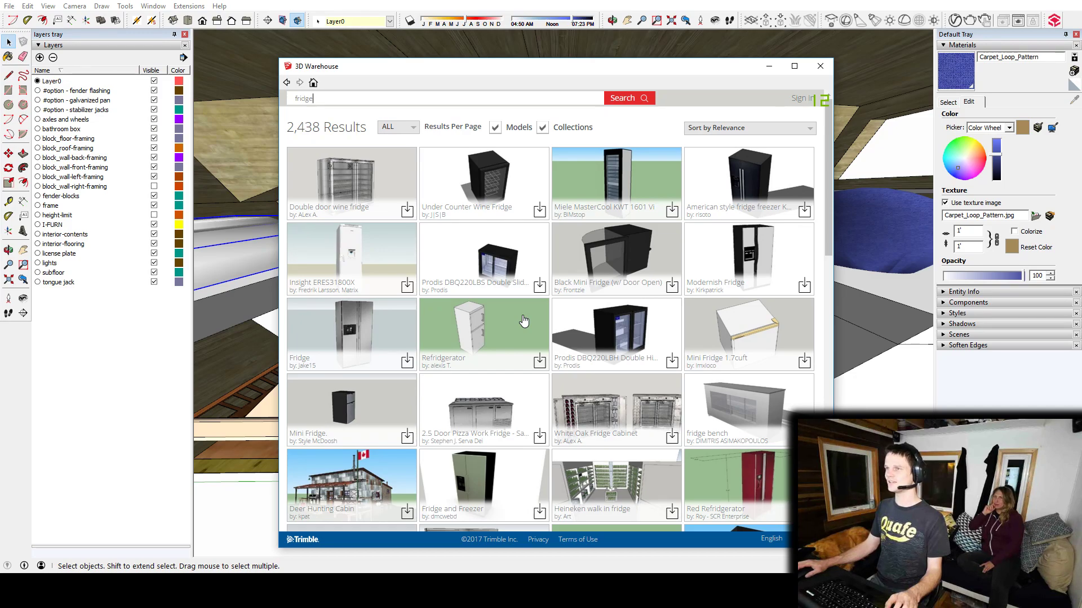
left_click(479, 337)
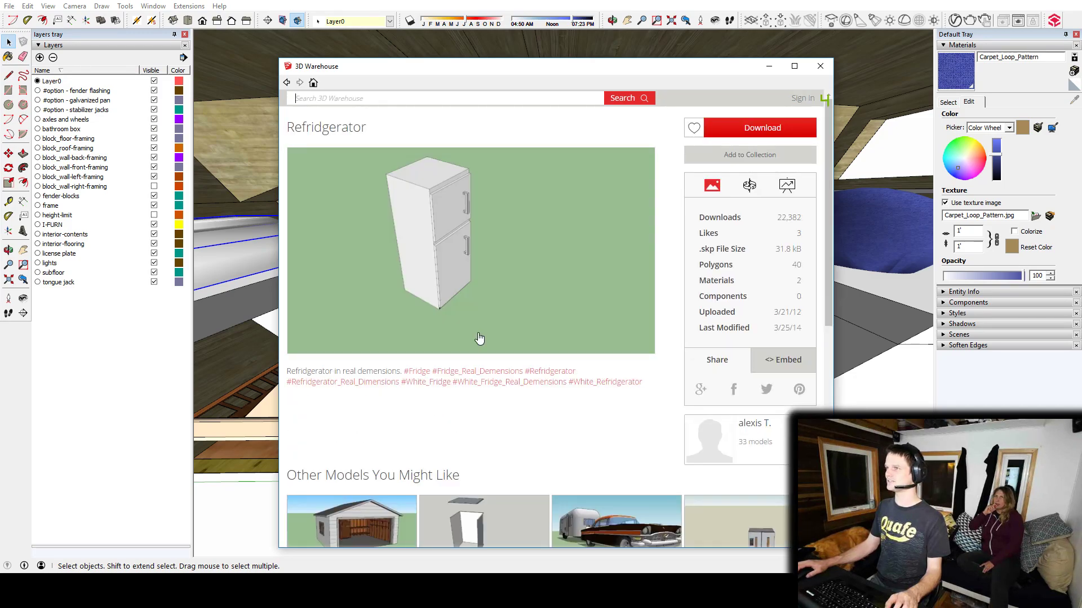
left_click(754, 128)
left_click(506, 336)
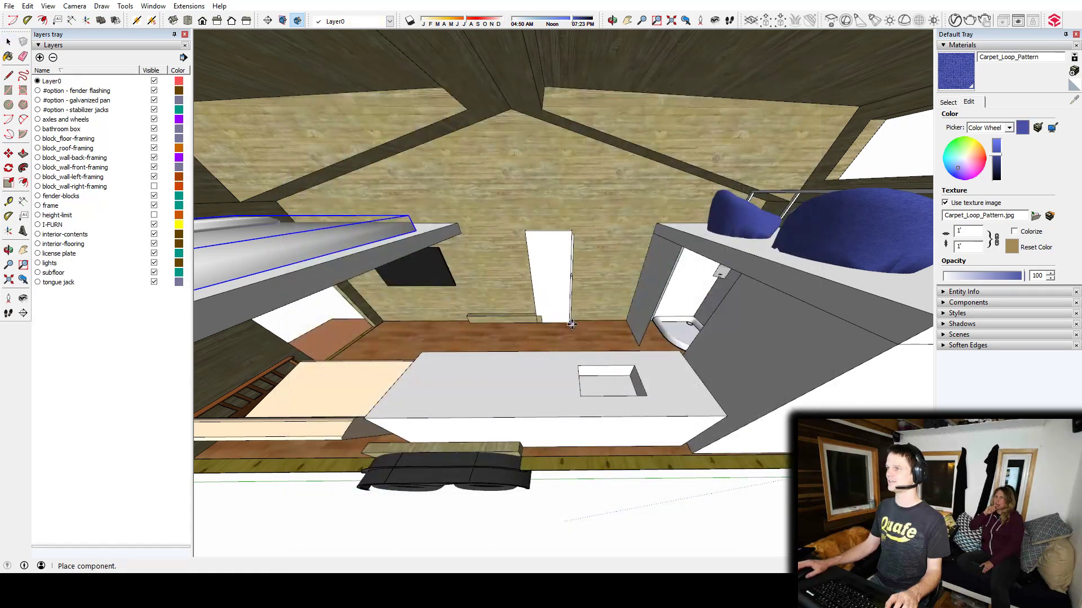
Rotate the fridge beside the bathroom box so its back faces the long wall and its doors face the counter
middle_click_drag(567, 298, 595, 298)
scroll(554, 301, "up", 5)
key("q")
middle_click_drag(613, 165, 583, 358)
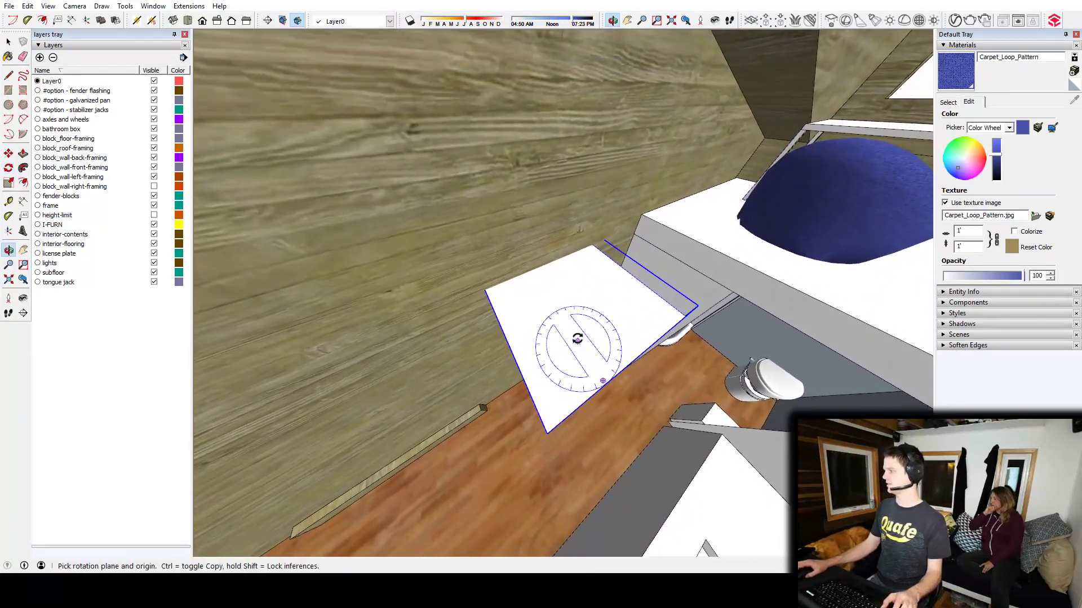
left_click(588, 319)
left_click(559, 284)
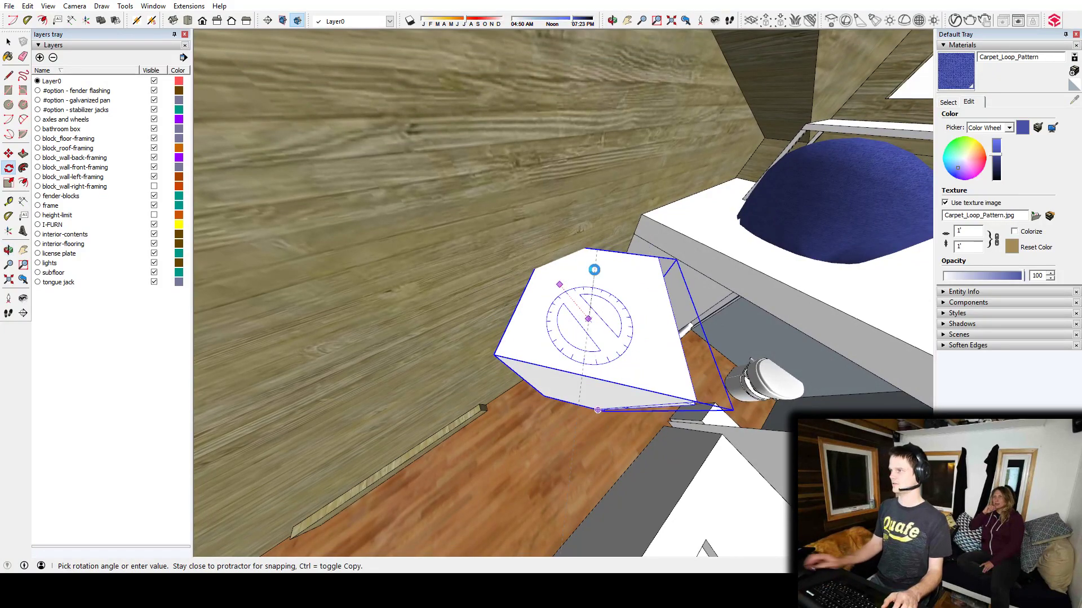
left_click(623, 314)
Move the fridge back against the long wall beside the bathroom box
middle_click_drag(623, 314, 490, 288)
key("m")
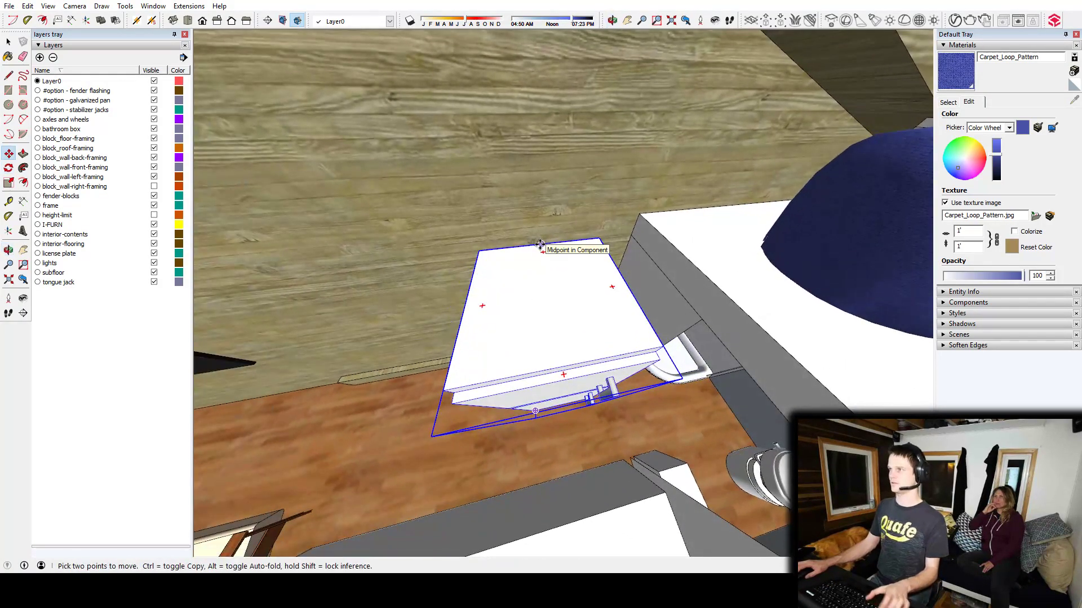
left_click(542, 243)
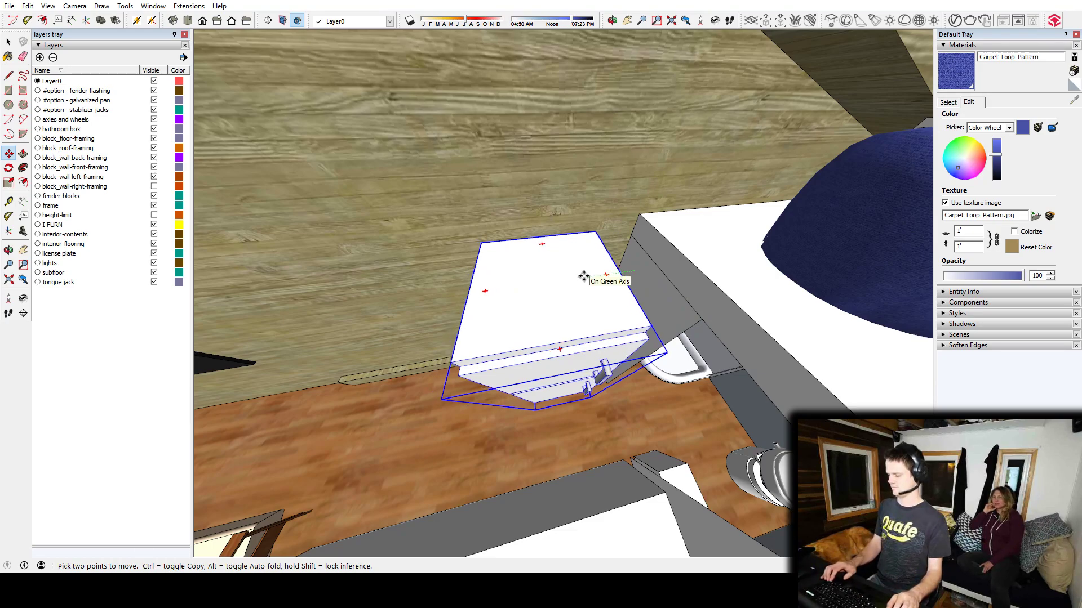
key("Escape")
Open the bathroom box for editing and push/pull its wall section beside the fridge out towards the fridge
middle_click_drag(601, 207, 583, 287)
key("space")
left_click(574, 281)
double_click(580, 279)
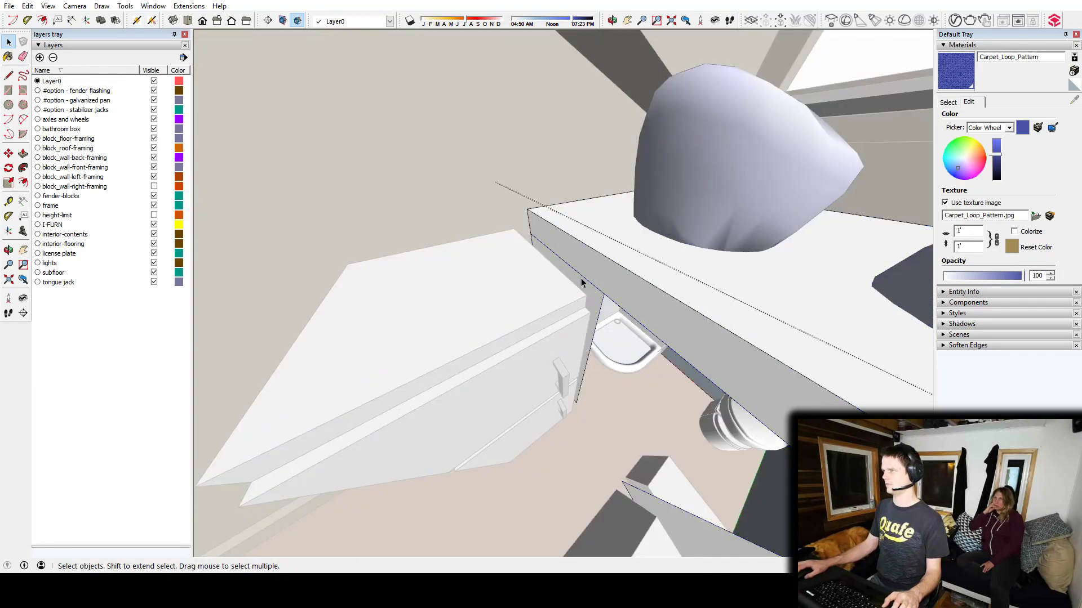
left_click(582, 282)
key("p")
left_click(583, 283)
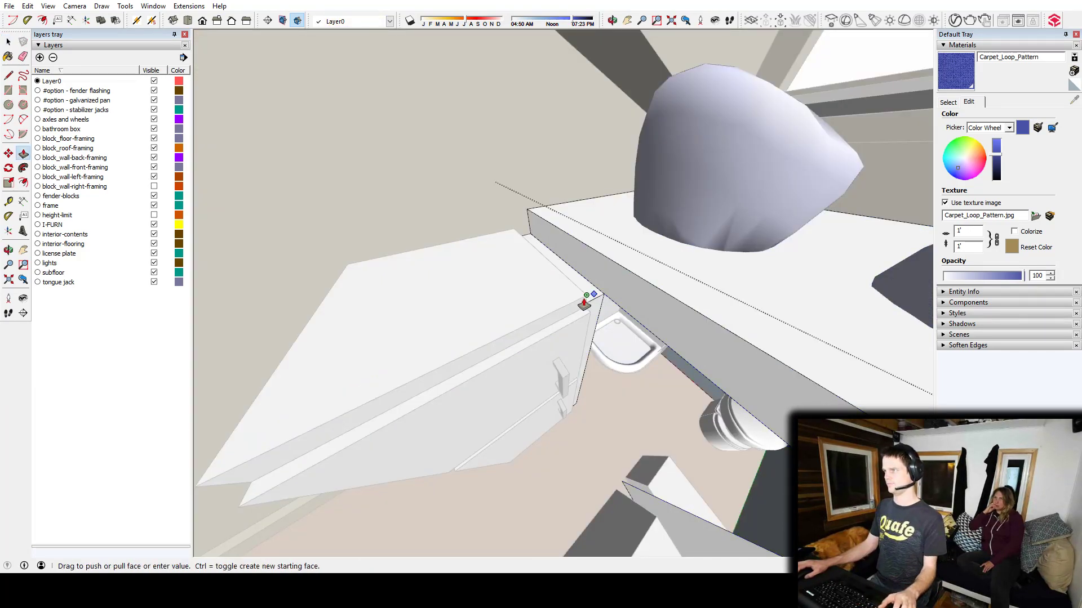
left_click(583, 305)
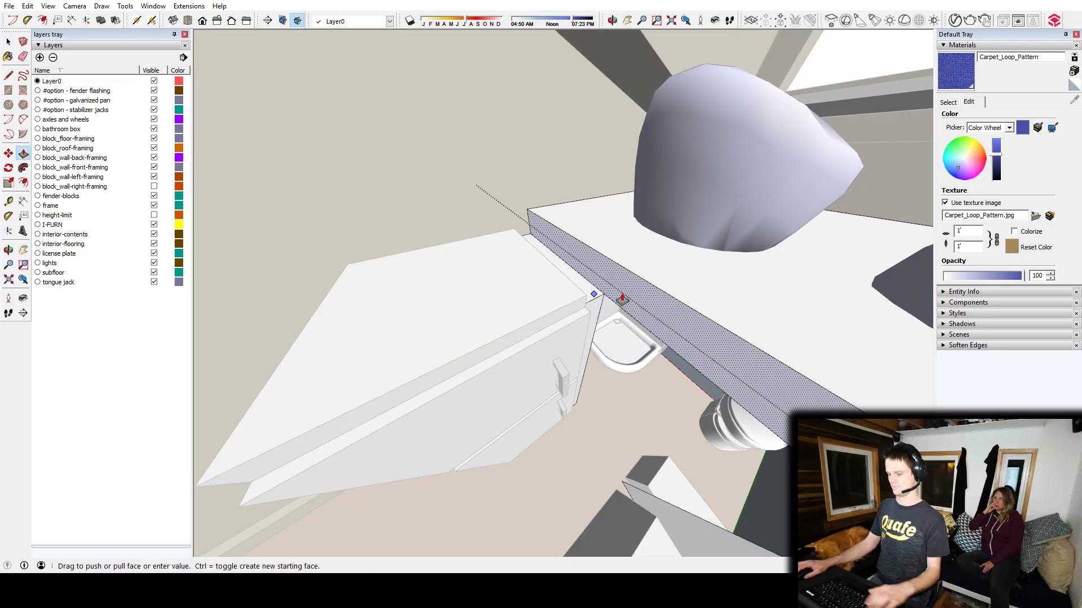
Pull the band above the bathroom doorway and the wall section by the counter out to the same plane, then finish editing the box
left_click(616, 279)
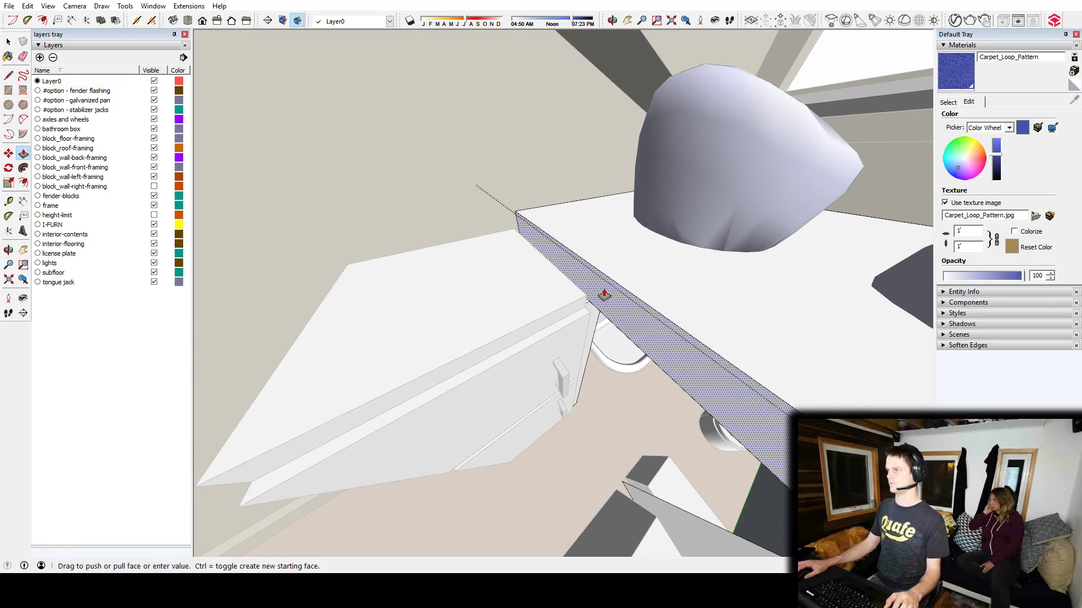
left_click(604, 296)
middle_click_drag(717, 294, 809, 365)
left_click(823, 362)
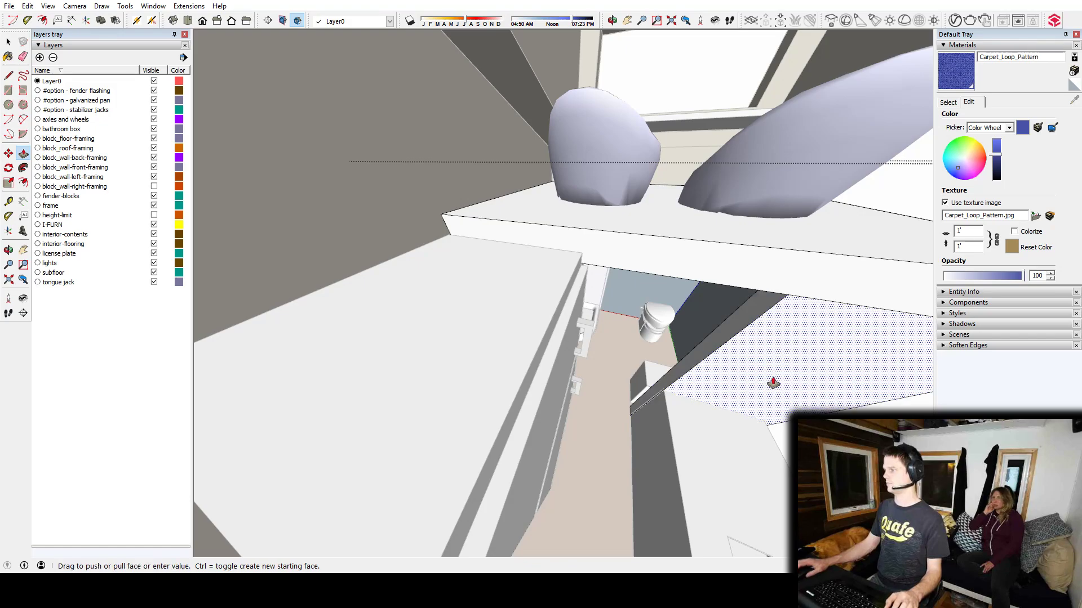
key("space")
key("Escape")
Mirror the fridge across its width with the Scale tool so the door handles sit on the side away from the bathroom
middle_click_drag(785, 370, 919, 370)
scroll(605, 318, "down", 5)
scroll(555, 282, "down", 5)
scroll(668, 347, "up", 5)
middle_click_drag(653, 332, 668, 347)
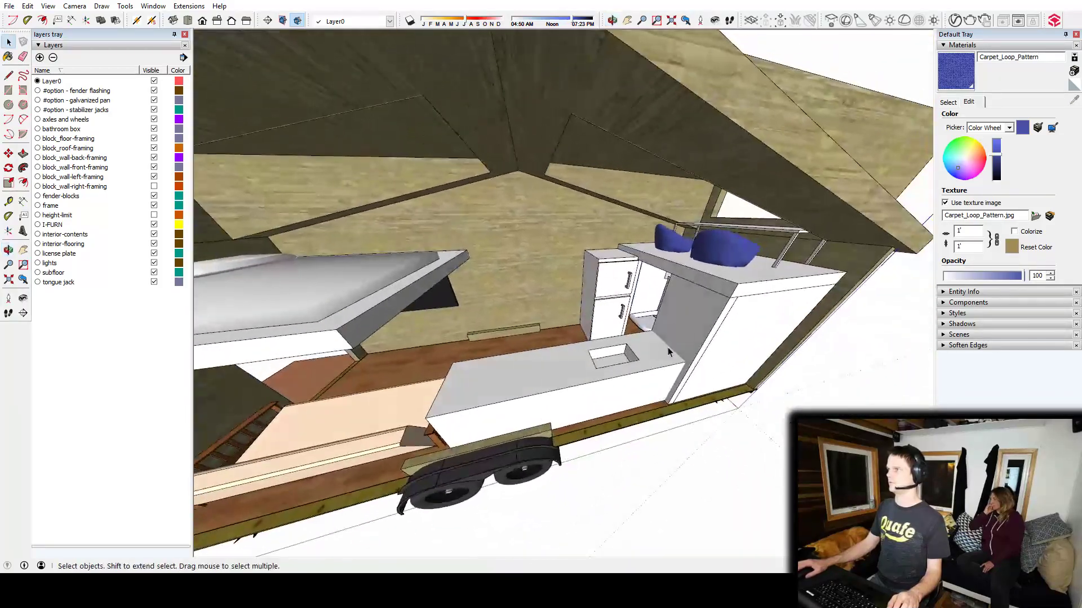
scroll(649, 299, "up", 4)
middle_click_drag(649, 298, 665, 335)
left_click(621, 239)
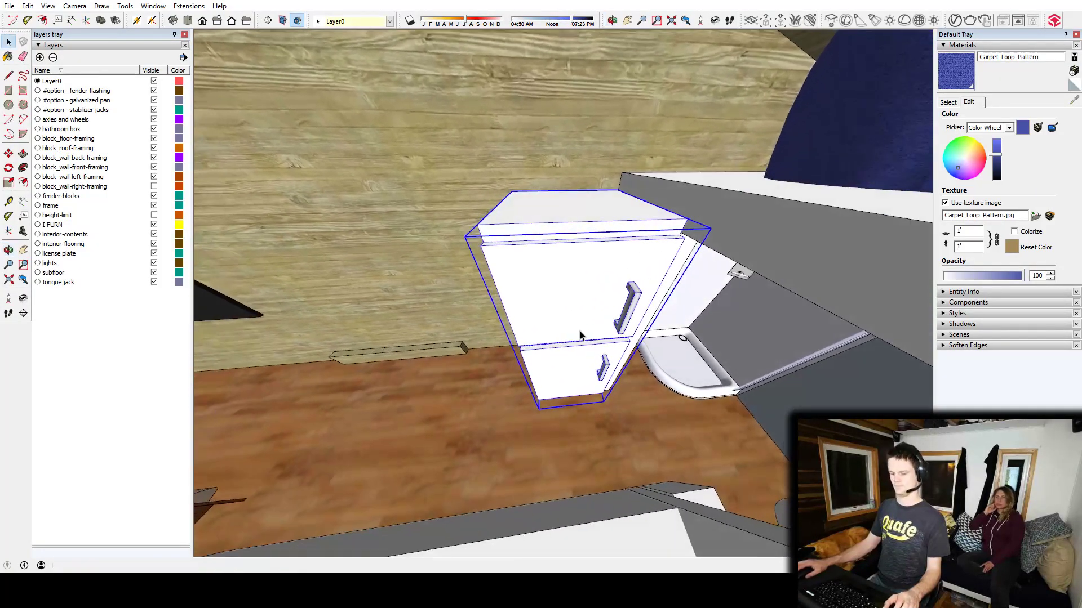
key("s")
middle_click_drag(610, 290, 628, 376)
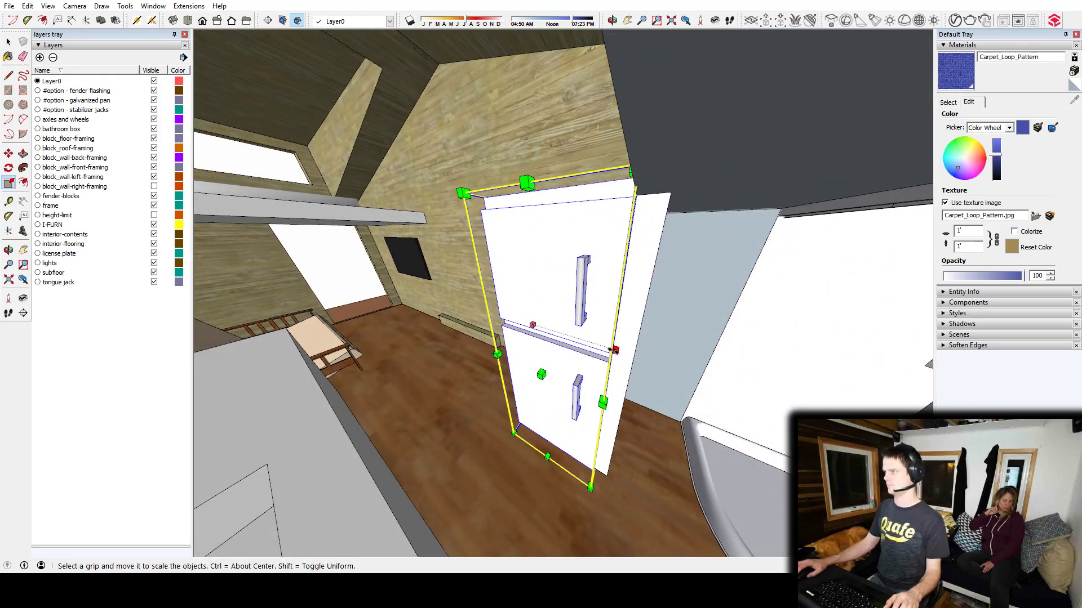
middle_click_drag(614, 350, 693, 265)
Move the mirrored fridge back into place against the long wall and the bathroom box
key("m")
left_click(535, 248)
left_click(746, 178)
key("space")
left_click(588, 321)
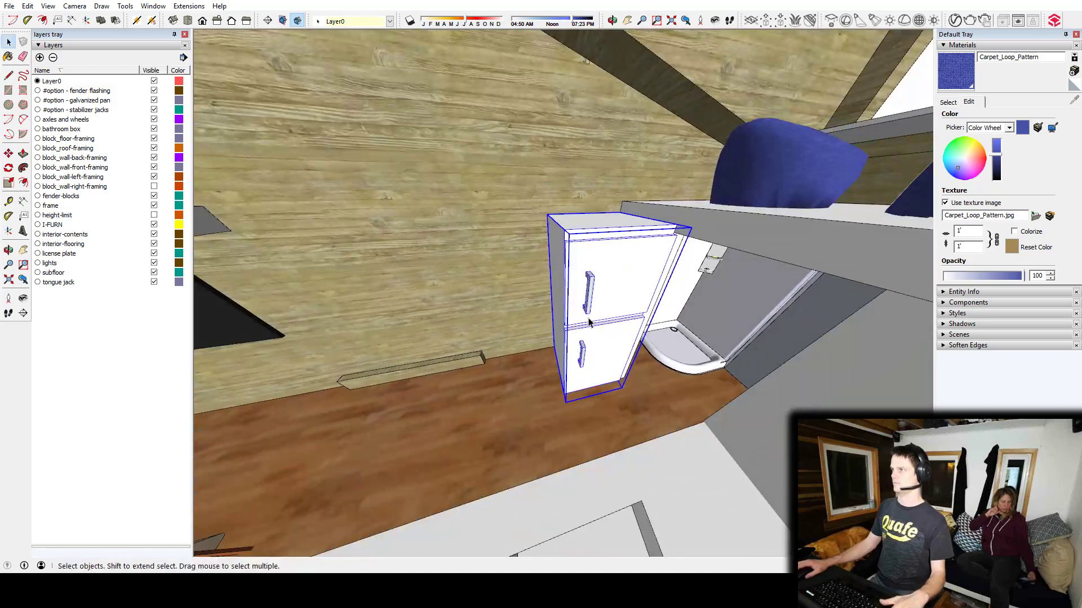
Search the 3D Warehouse for "ladder" and load the "Old Ladder" model directly into the trailer
middle_click_drag(588, 321, 531, 209)
key("w")
left_click(377, 98)
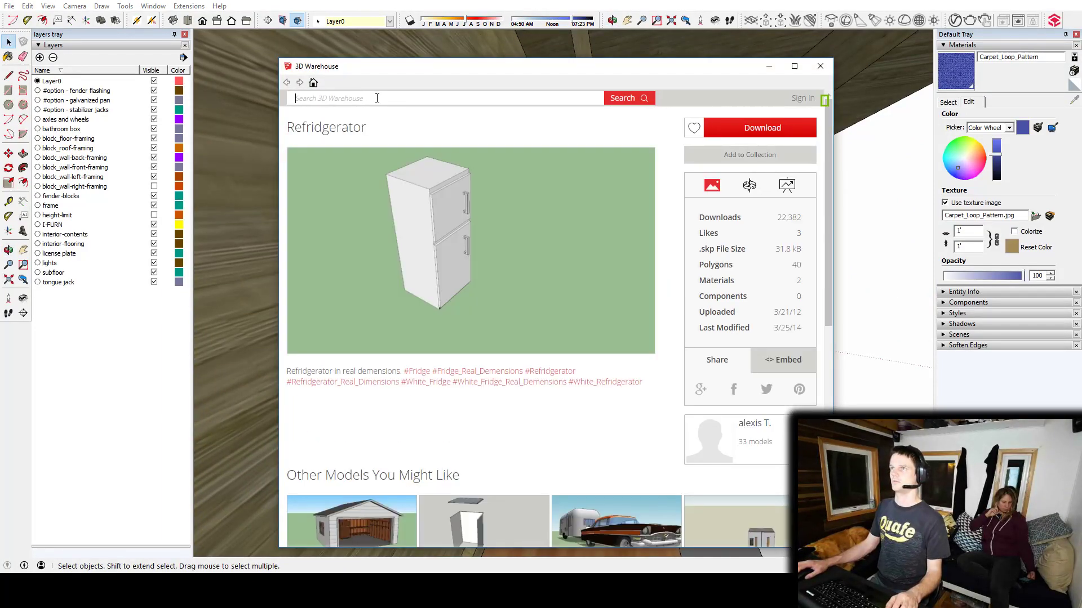
type("l")
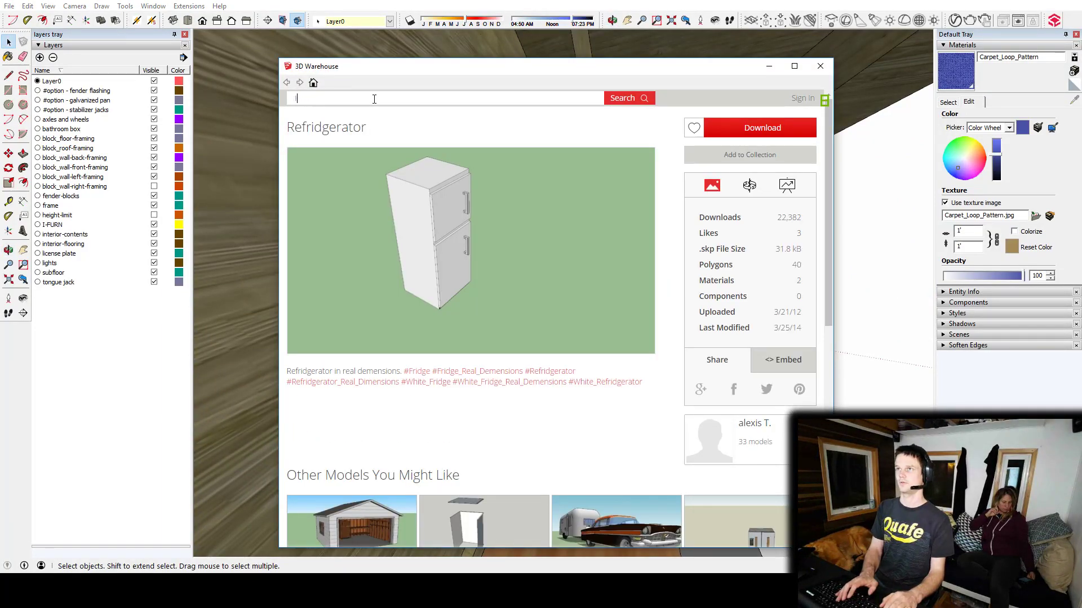
type("adder")
key("Return")
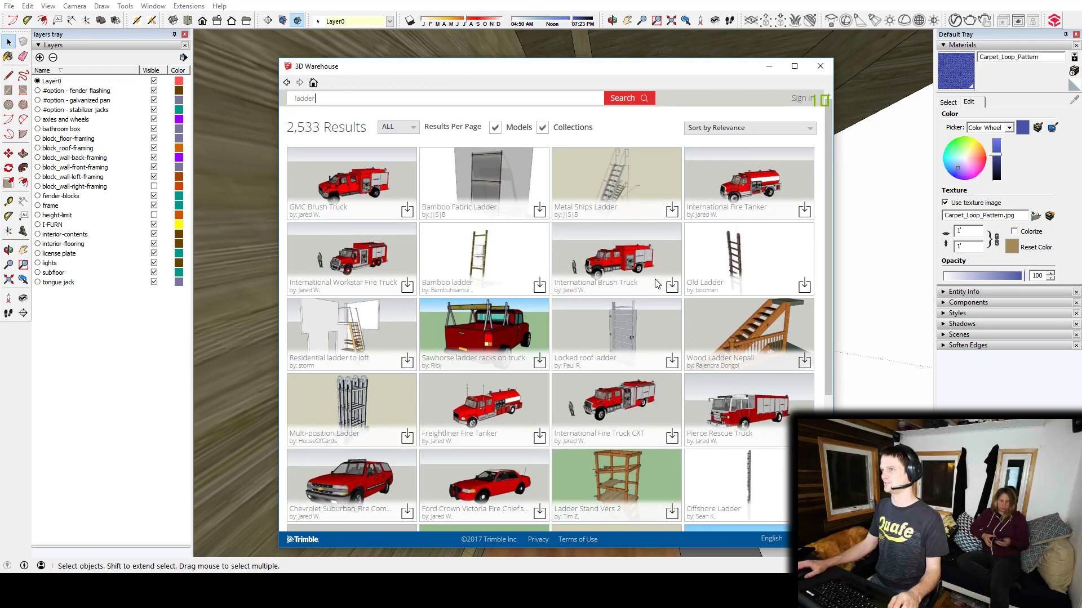
left_click(735, 253)
left_click(766, 129)
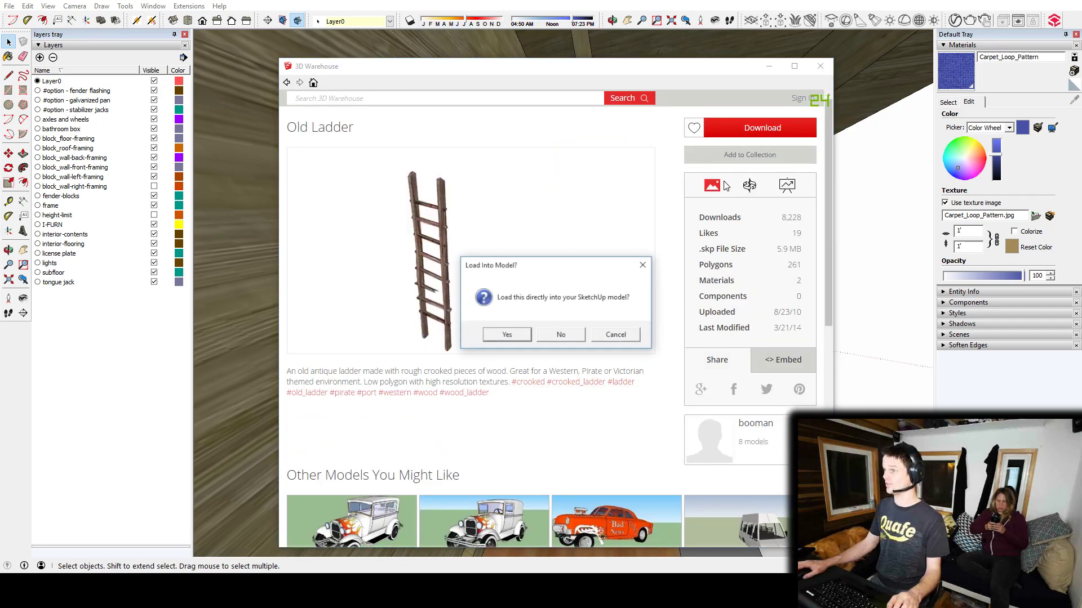
left_click(507, 333)
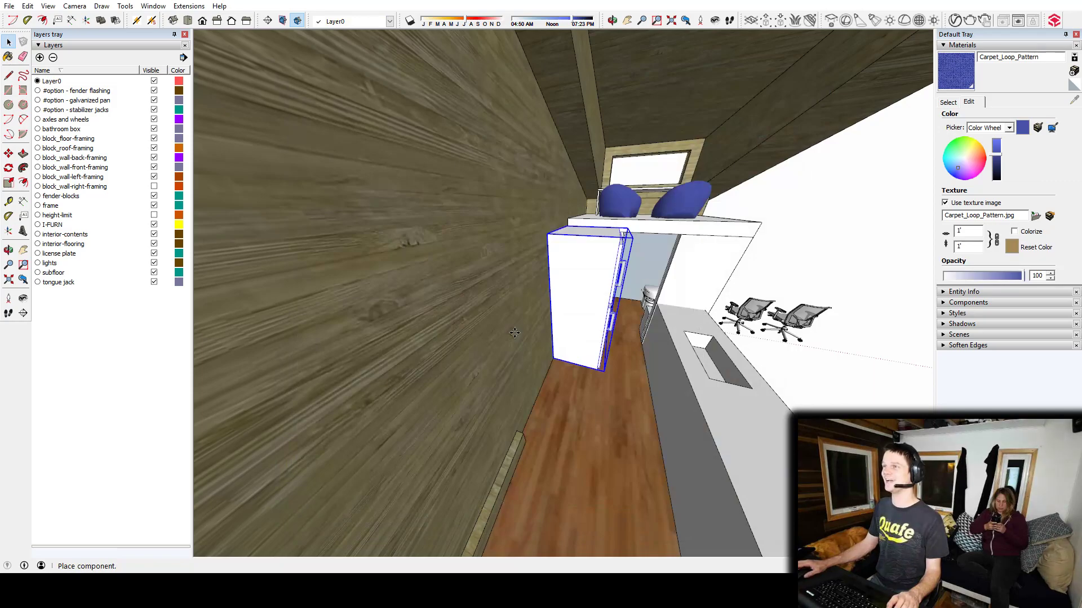
Place the ladder upright on the floor and position it against the side of the fridge facing away from the bathroom
left_click(594, 389)
key("m")
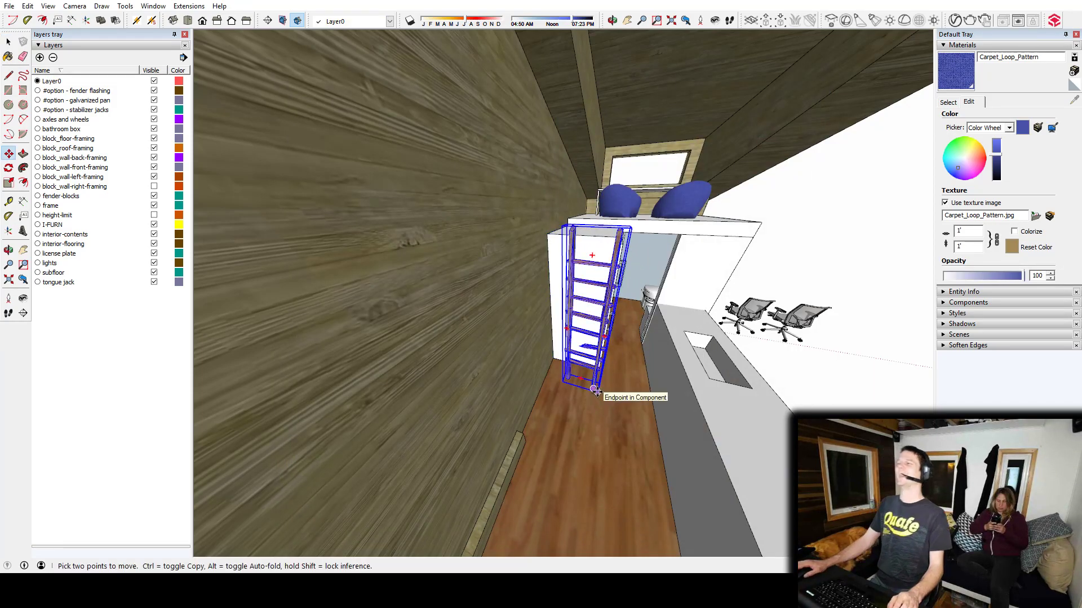
middle_click_drag(603, 353, 565, 253)
scroll(531, 307, "up", 3)
key("m")
left_click(565, 252)
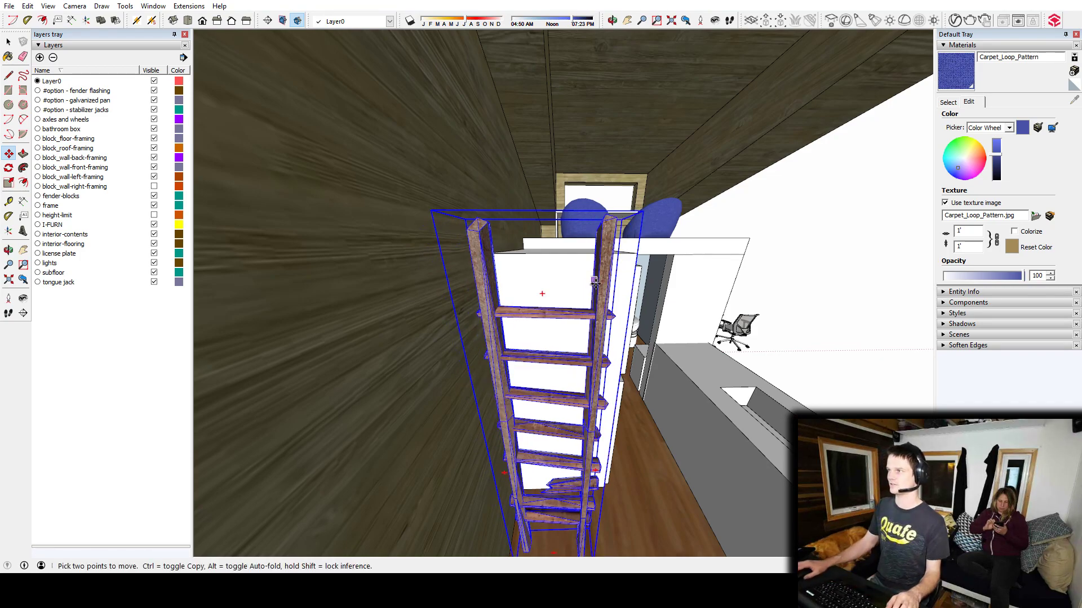
Rotate the ladder slightly about its vertical axis so it lines up with the side of the fridge
middle_click_drag(595, 283, 93, 300)
middle_click_drag(524, 284, 474, 280)
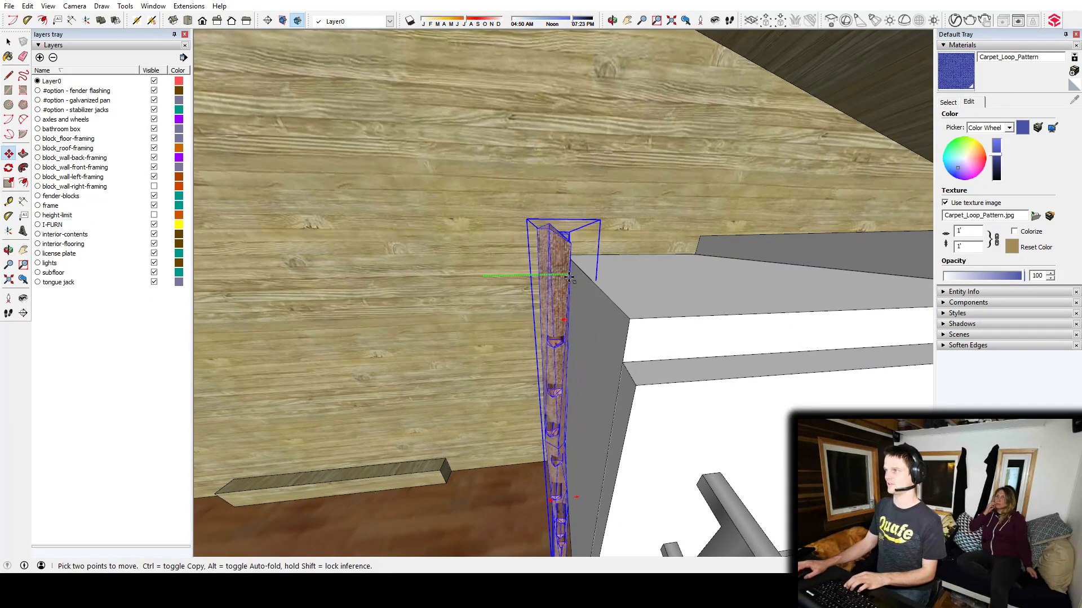
middle_click_drag(572, 210, 557, 363)
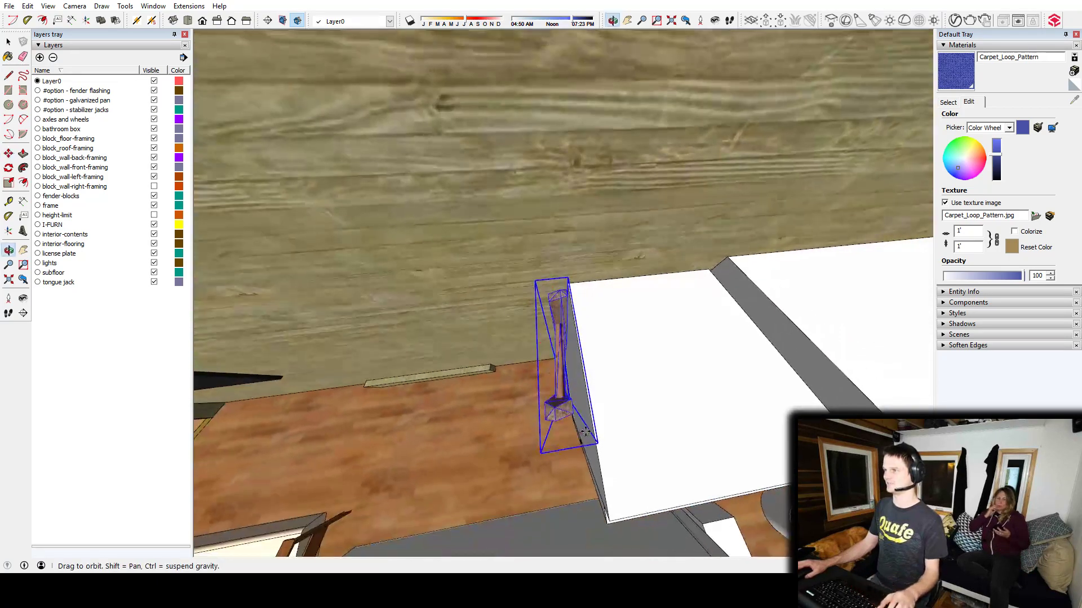
key("q")
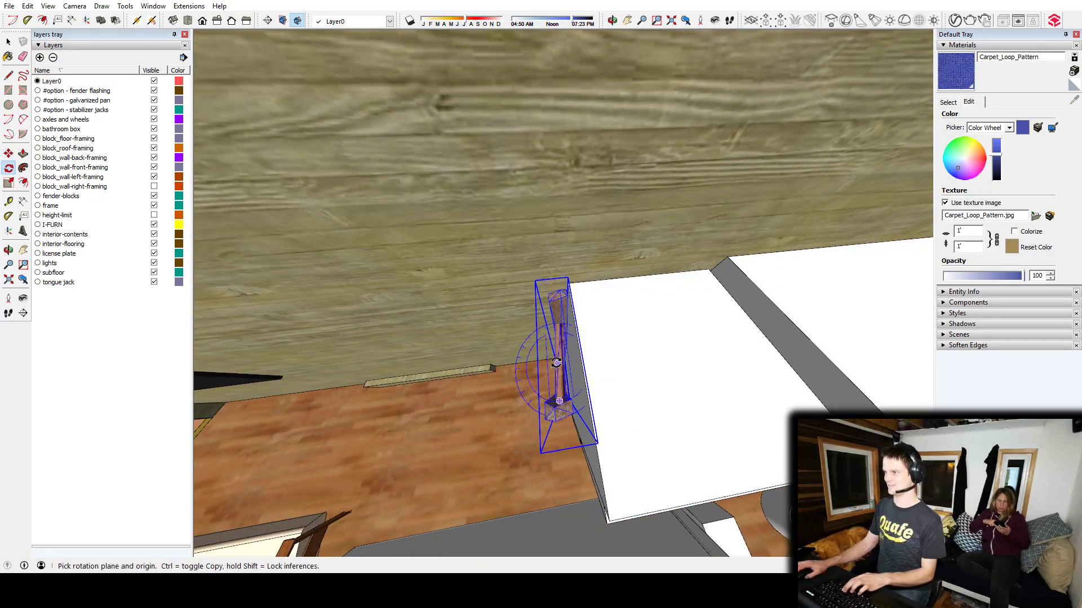
left_click(557, 363)
left_click(557, 331)
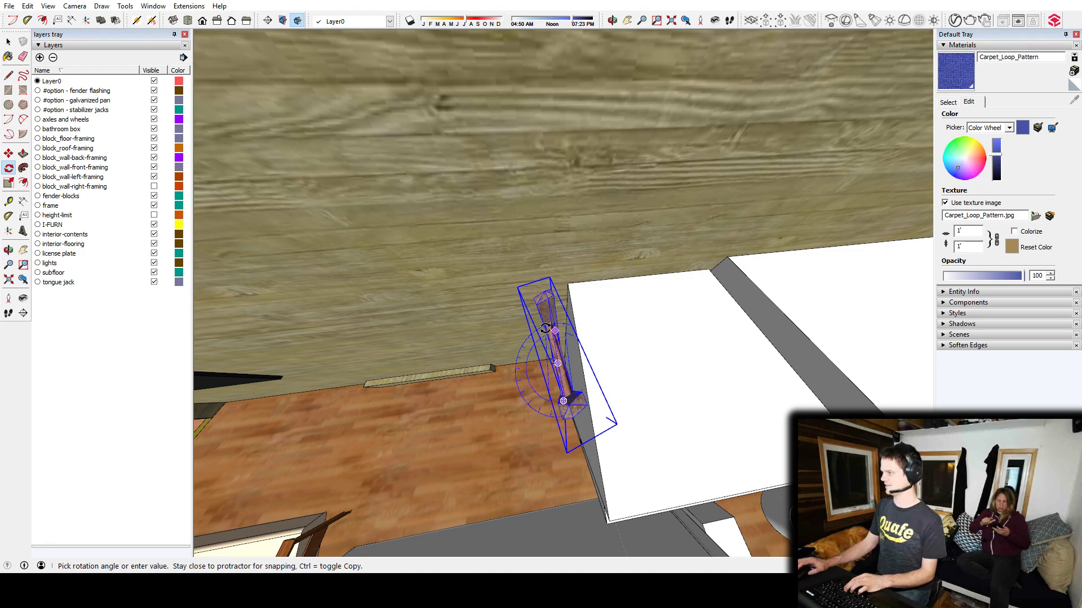
key("Return")
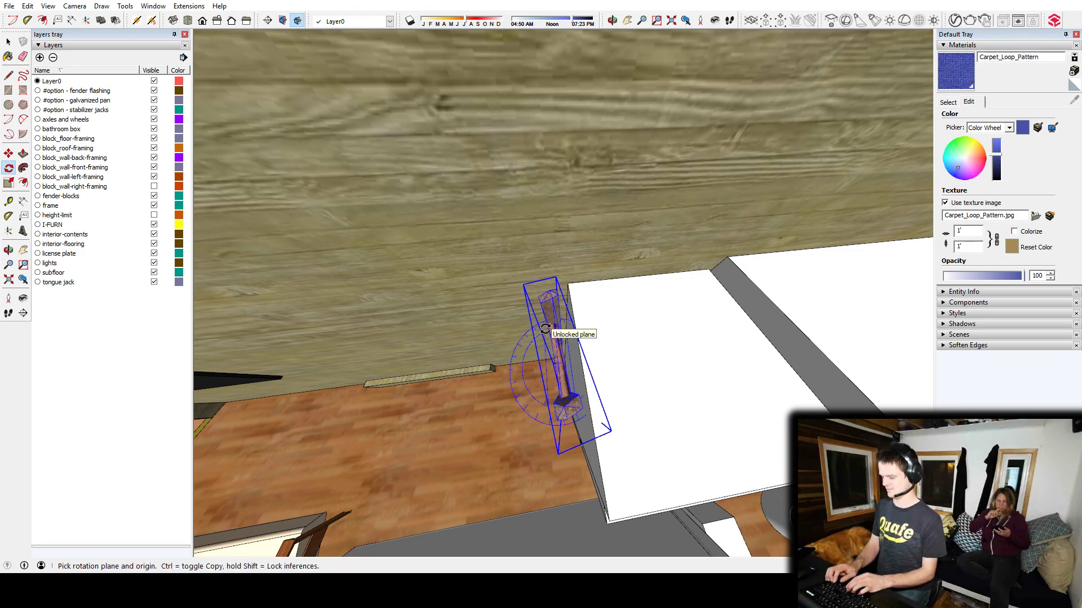
key("ctrl+z")
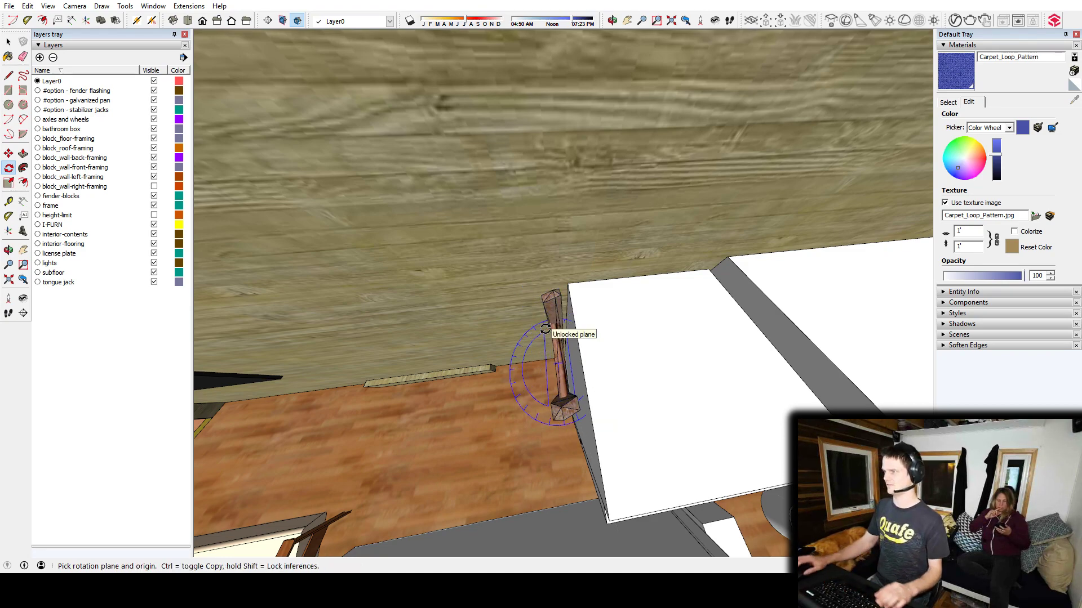
Examine the ladder's fit against the fridge and the floor, up close and from farther back
middle_click_drag(569, 367, 724, 264)
key("space")
middle_click_drag(739, 415, 628, 363, "shift")
scroll(625, 362, "down", 6)
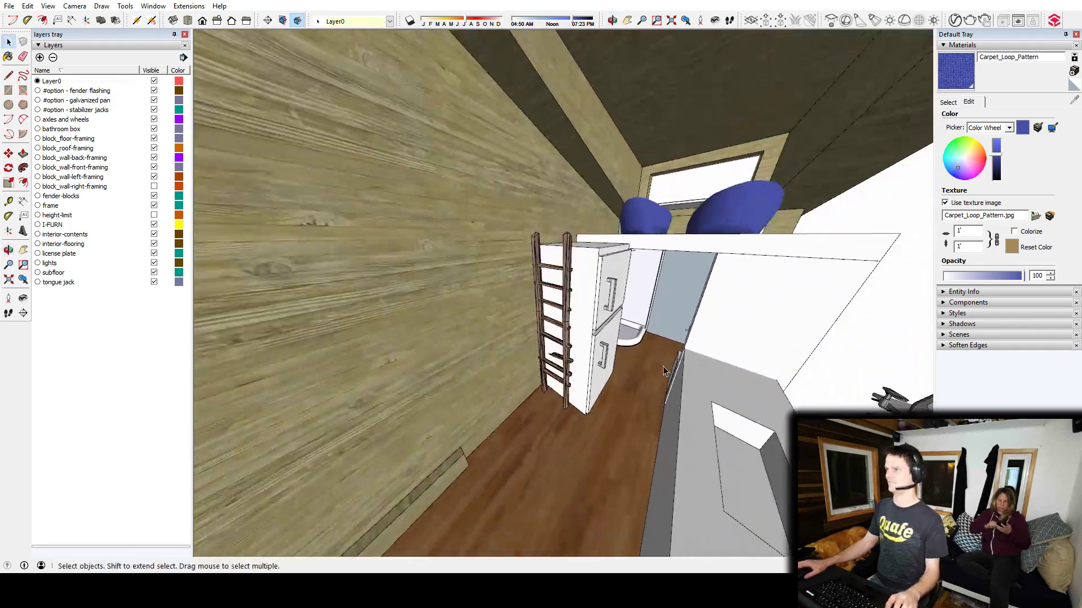
scroll(570, 365, "up", 9)
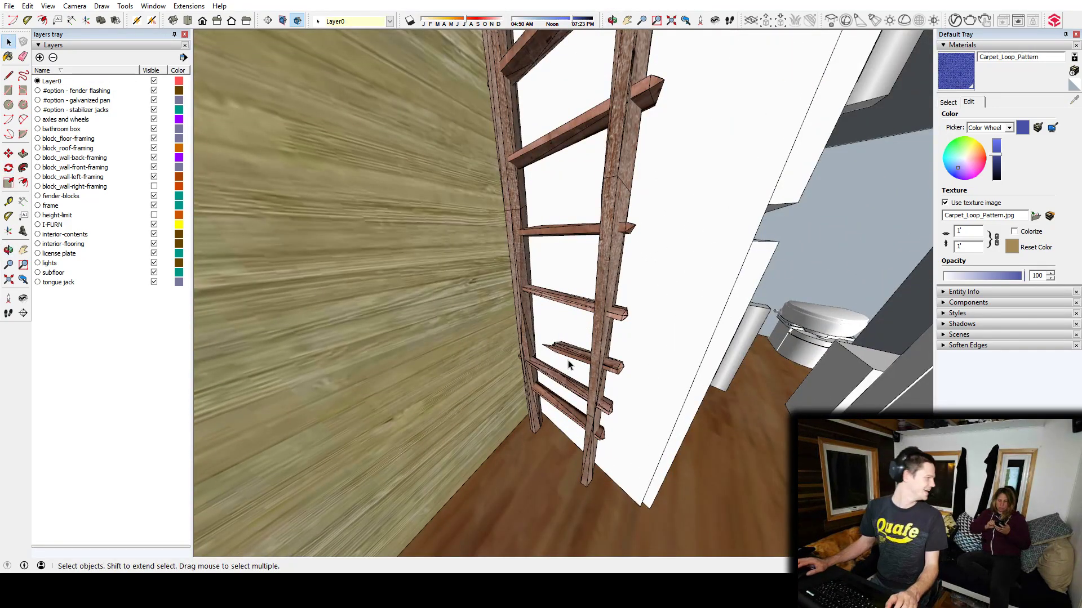
middle_click_drag(659, 304, 550, 319)
scroll(556, 344, "down", 6)
middle_click_drag(511, 279, 585, 272, "shift")
scroll(596, 332, "down", 5)
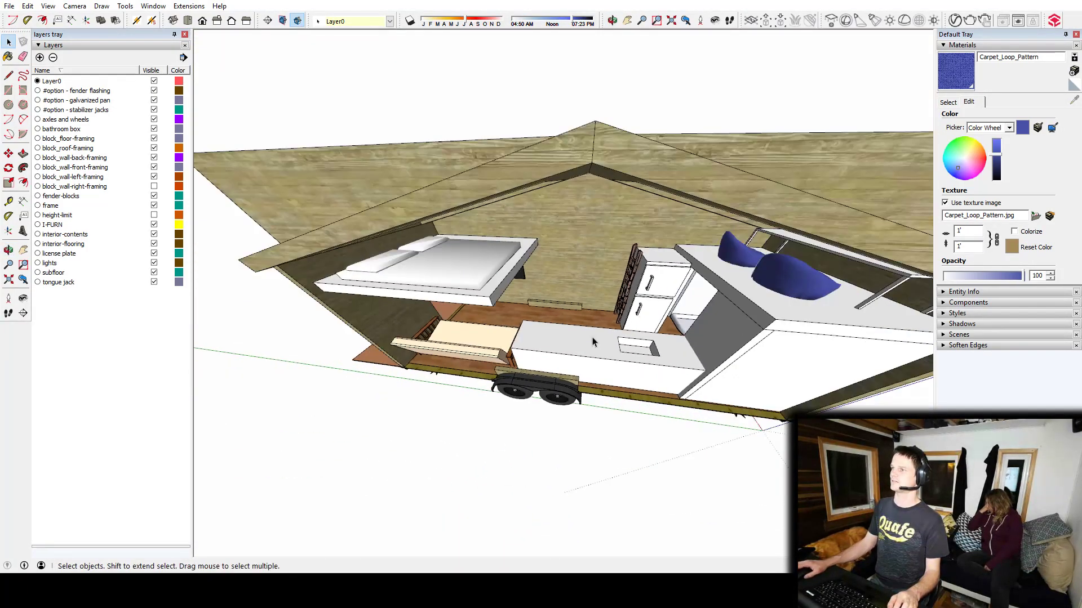
Inspect the overall interior layout between the sleeping loft, kitchen counter, fridge and bathroom box from several angles
mouse_move(593, 337)
middle_mouse_down()
mouse_move(648, 299)
mouse_move(456, 356)
mouse_move(524, 329)
mouse_move(612, 330)
middle_mouse_up()
scroll(694, 273, "up", 2)
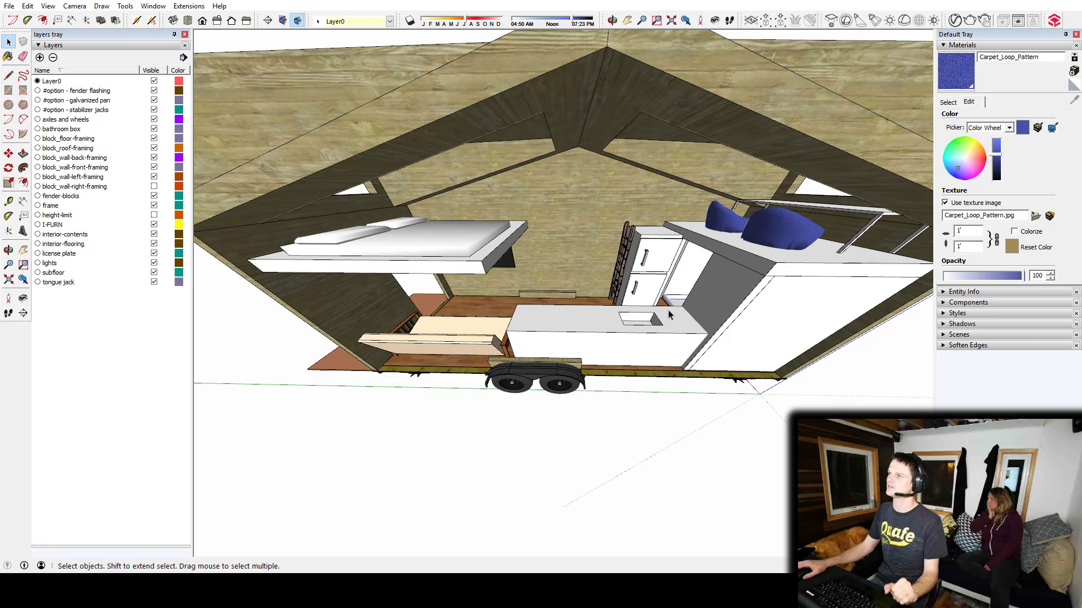
middle_click_drag(669, 315, 811, 388)
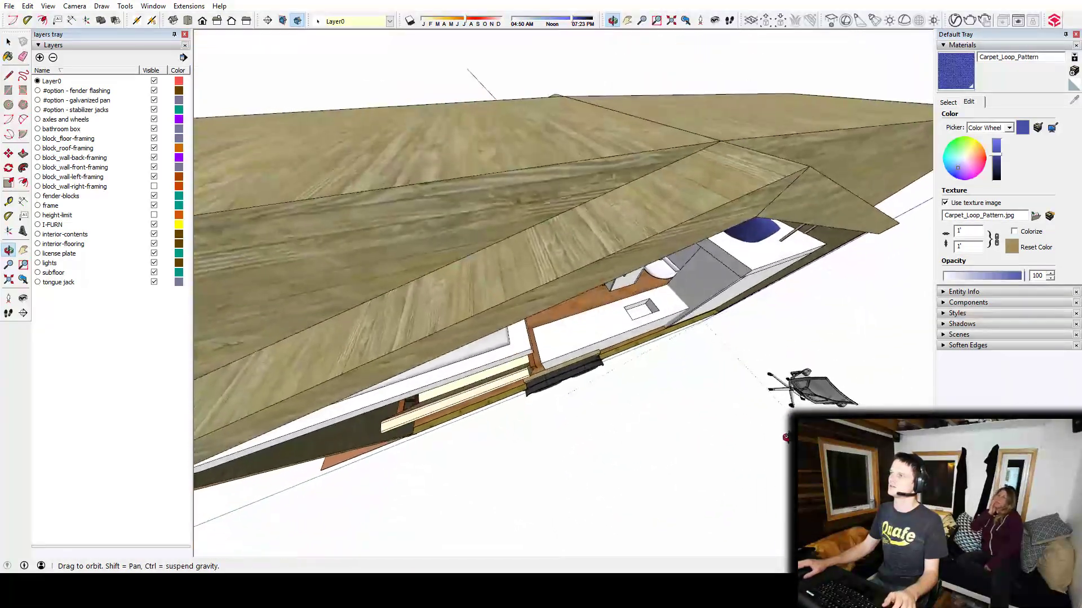
middle_click_drag(786, 437, 677, 367)
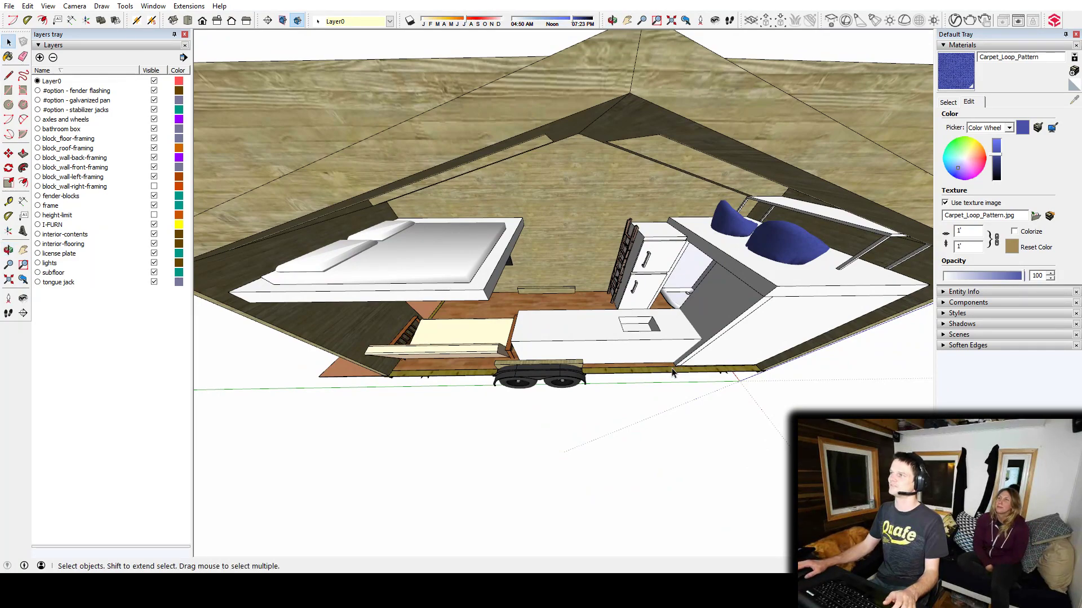
middle_click_drag(671, 372, 638, 229)
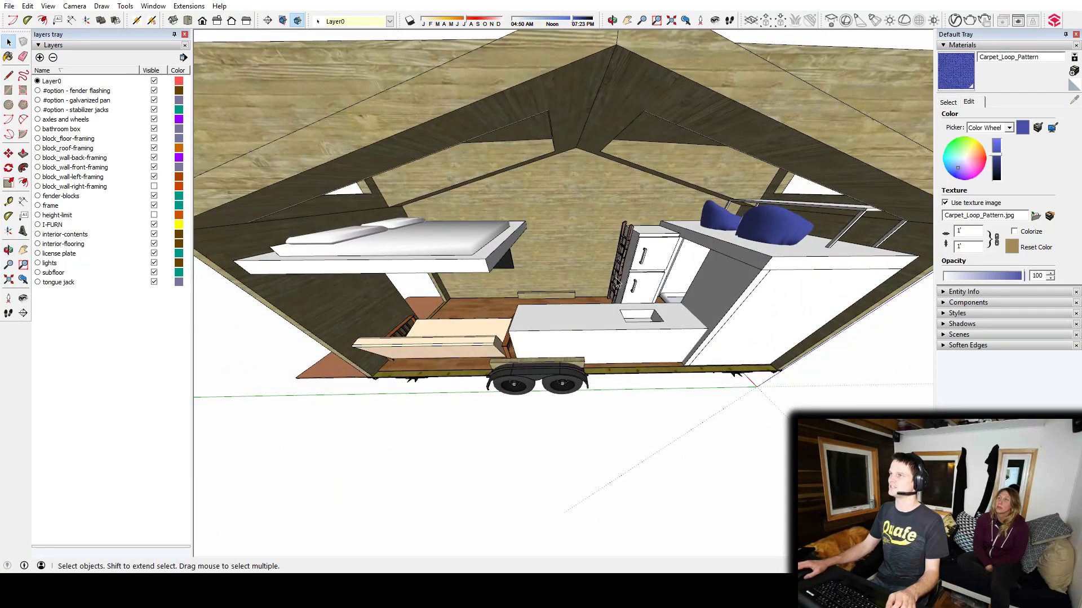
middle_click_drag(600, 323, 497, 254)
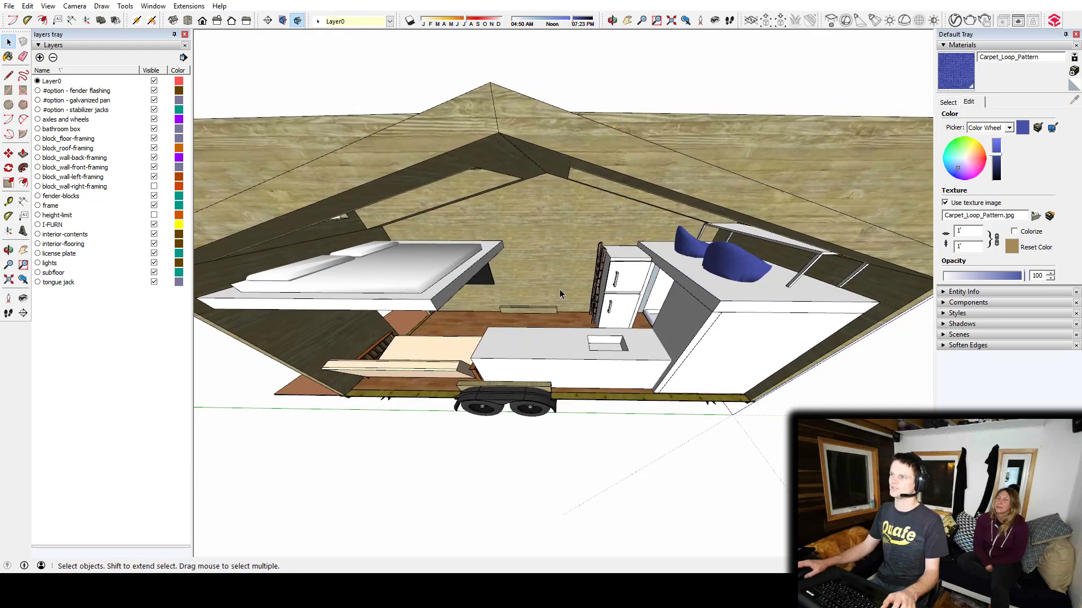
middle_click_drag(513, 312, 587, 259)
scroll(591, 312, "up", 7)
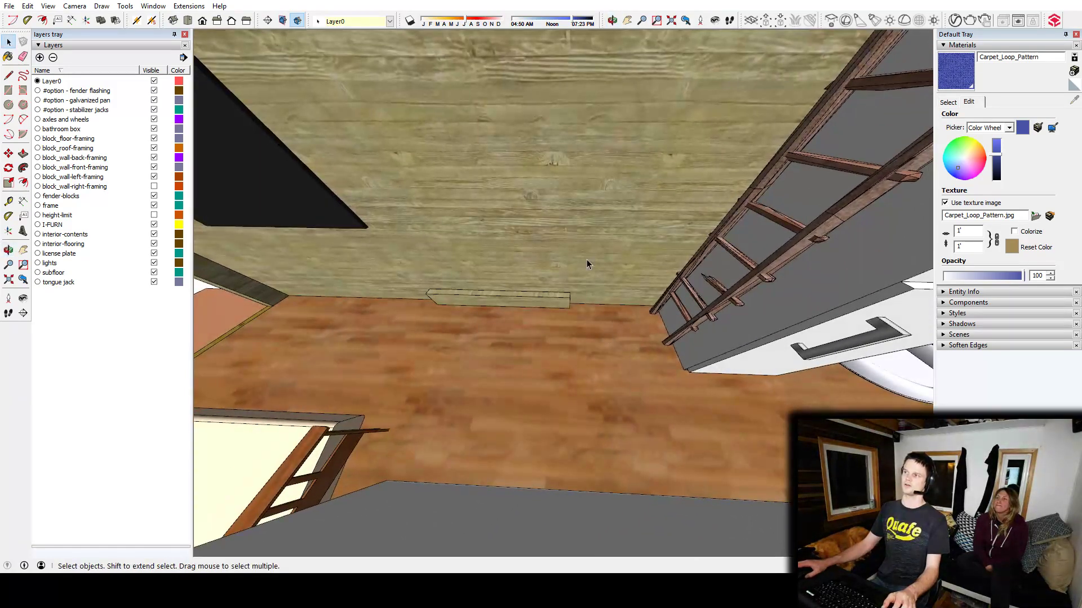
scroll(619, 329, "down", 5)
mouse_move(619, 329)
middle_mouse_down()
mouse_move(639, 360)
mouse_move(625, 223)
mouse_move(590, 297)
mouse_move(602, 327)
middle_mouse_up()
scroll(624, 224, "down", 4)
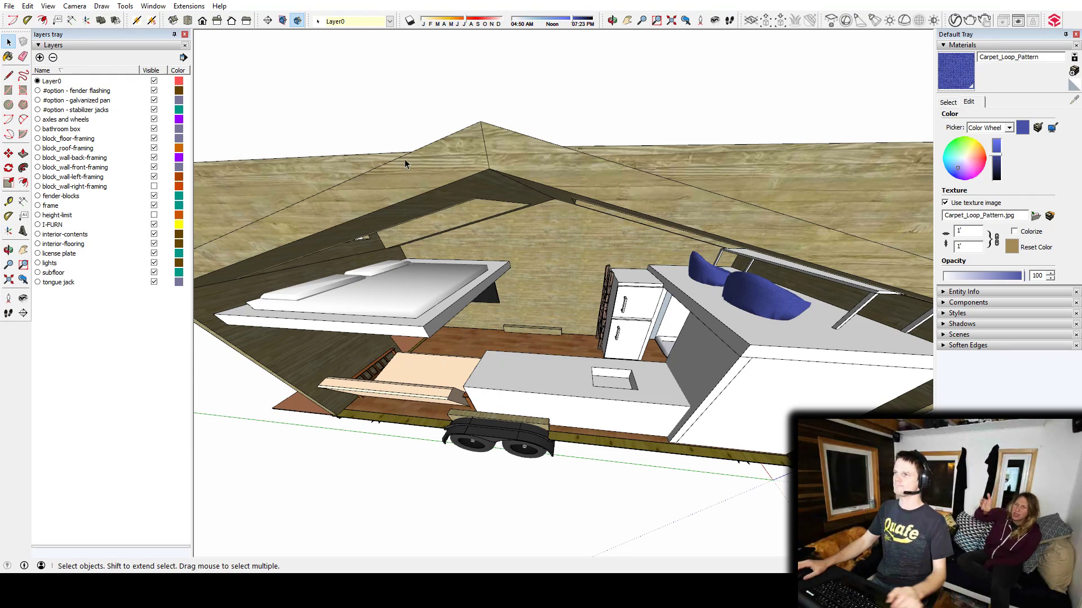
Paint the mattress on the sleeping loft with the blue Carpet_Loop_Pattern material
mouse_move(527, 394)
middle_mouse_down()
mouse_move(746, 283)
mouse_move(302, 275)
mouse_move(580, 186)
mouse_move(541, 271)
mouse_move(526, 360)
mouse_move(654, 352)
mouse_move(494, 403)
mouse_move(535, 349)
mouse_move(872, 250)
middle_mouse_up()
key("b")
key("space")
double_click(474, 331)
key("b")
left_click(477, 327)
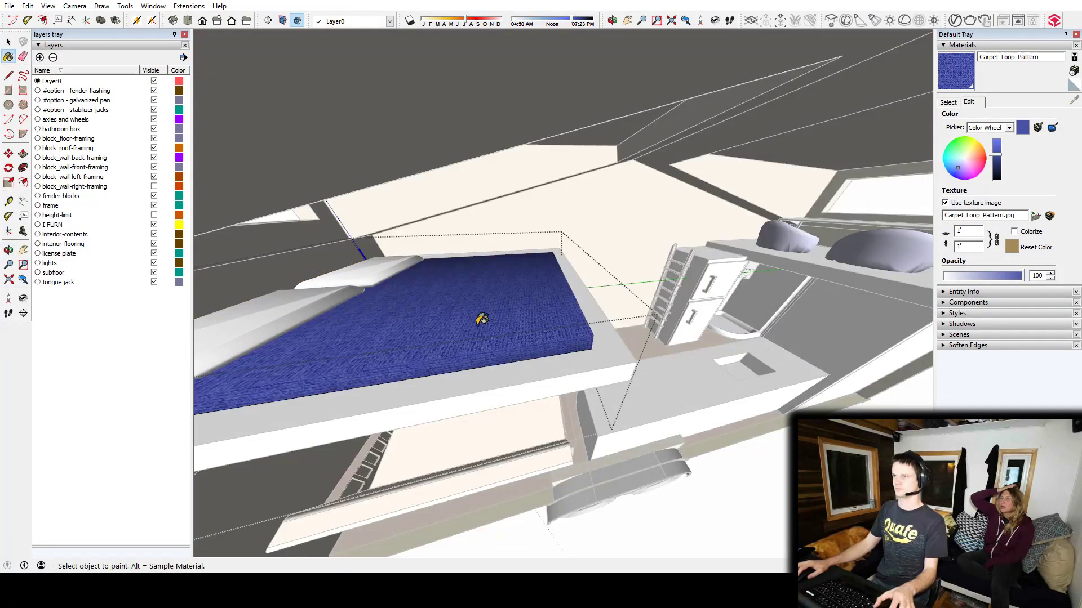
key("space")
key("Escape")
Copy the bathroom box's two wall faces flanking the doorway and paste them in place outside the box's group
middle_click_drag(477, 325, 494, 379)
scroll(613, 318, "down", 5)
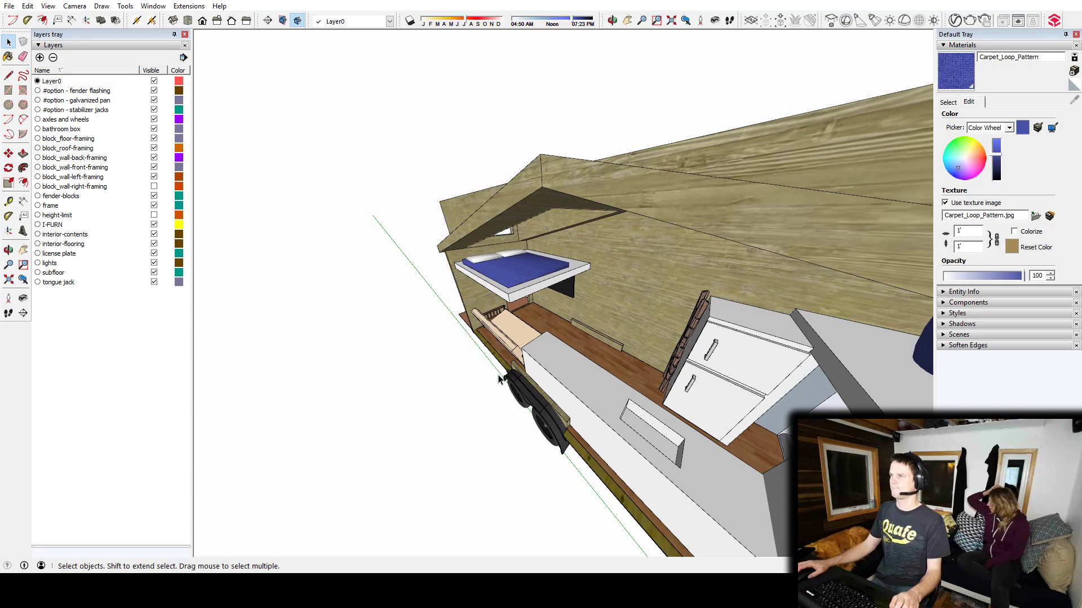
middle_click_drag(518, 371, 870, 294)
middle_click_drag(608, 291, 518, 282)
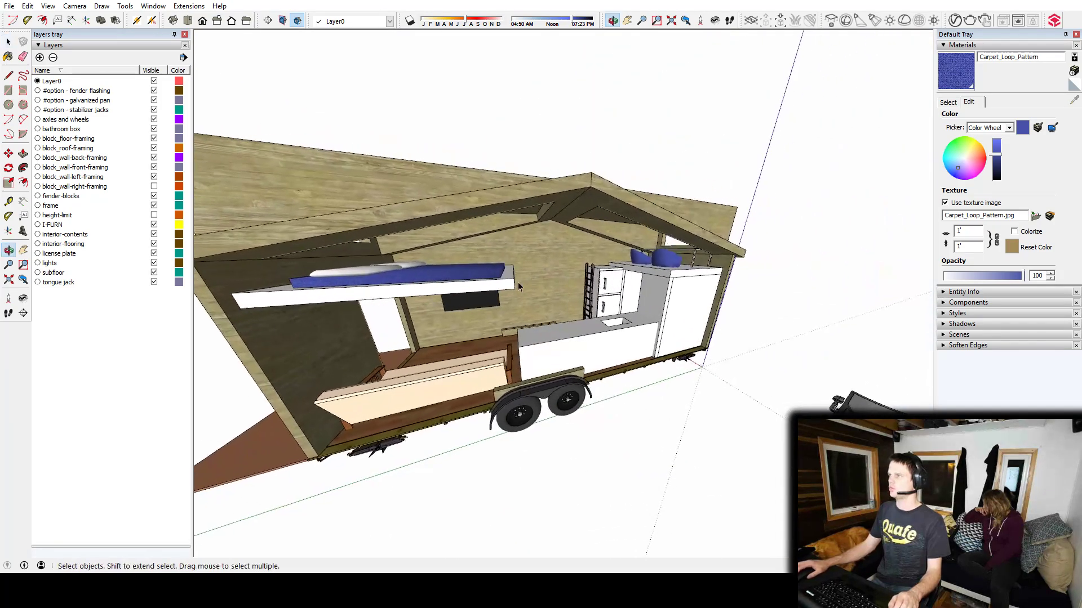
scroll(676, 291, "up", 7)
double_click(708, 294)
left_click(788, 276)
middle_click_drag(789, 275, 597, 280)
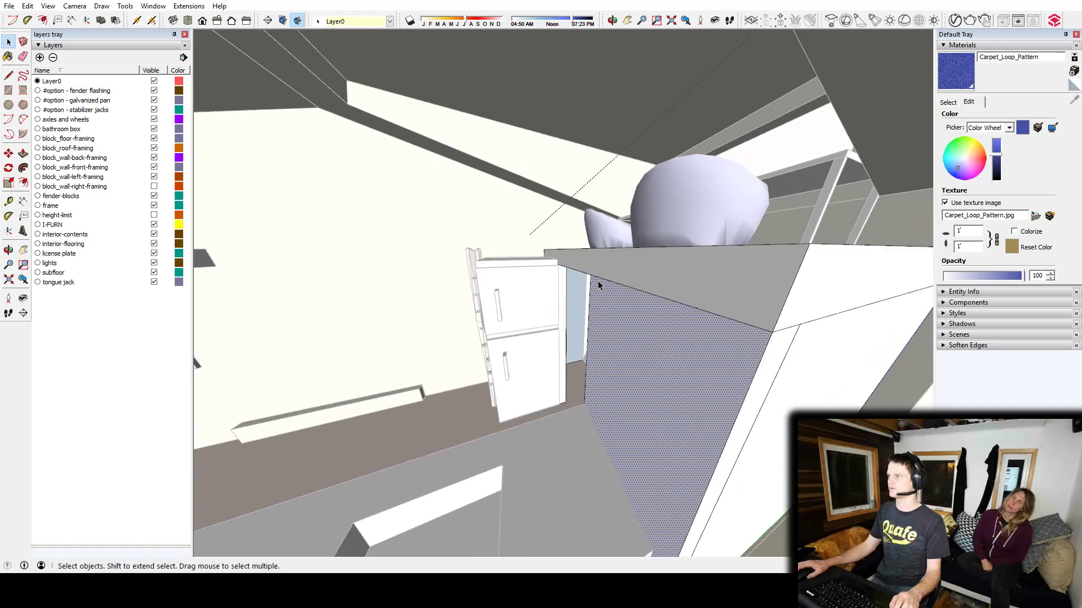
scroll(573, 269, "up", 3)
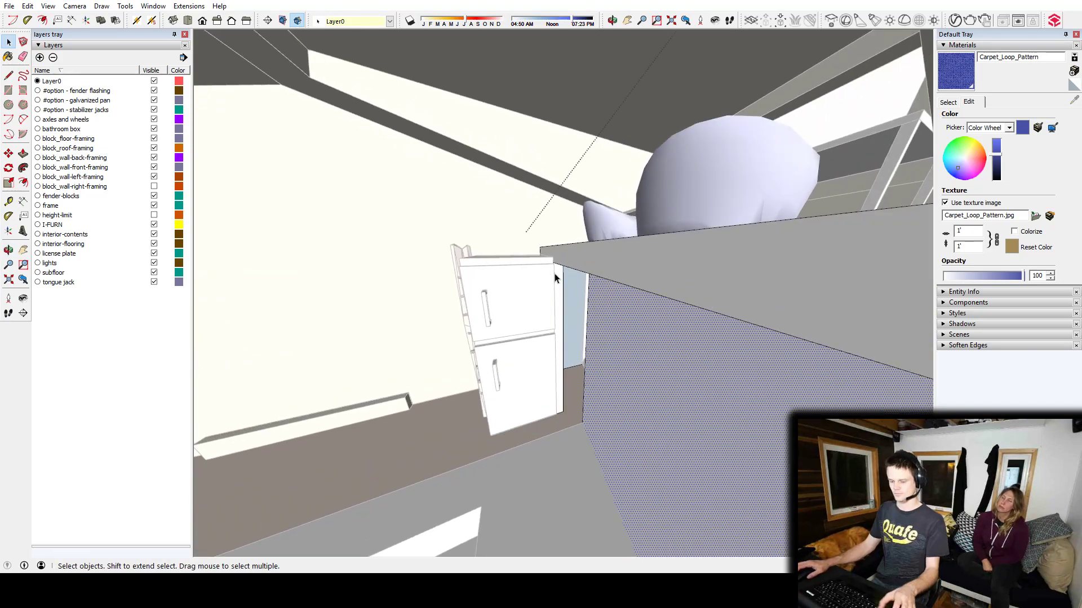
scroll(544, 293, "up", 2)
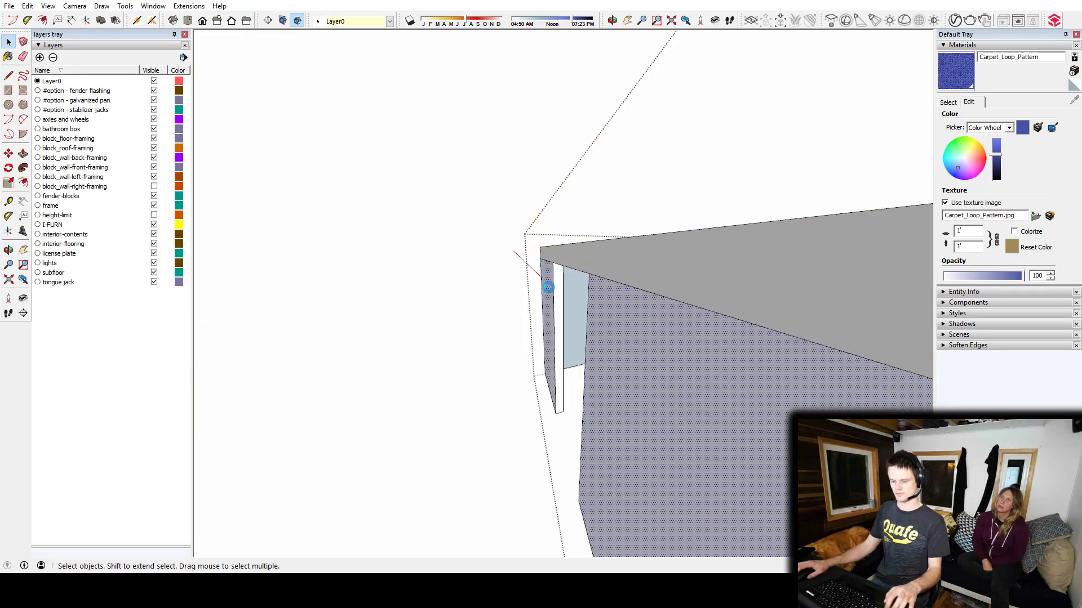
key("Escape")
key("Escape")
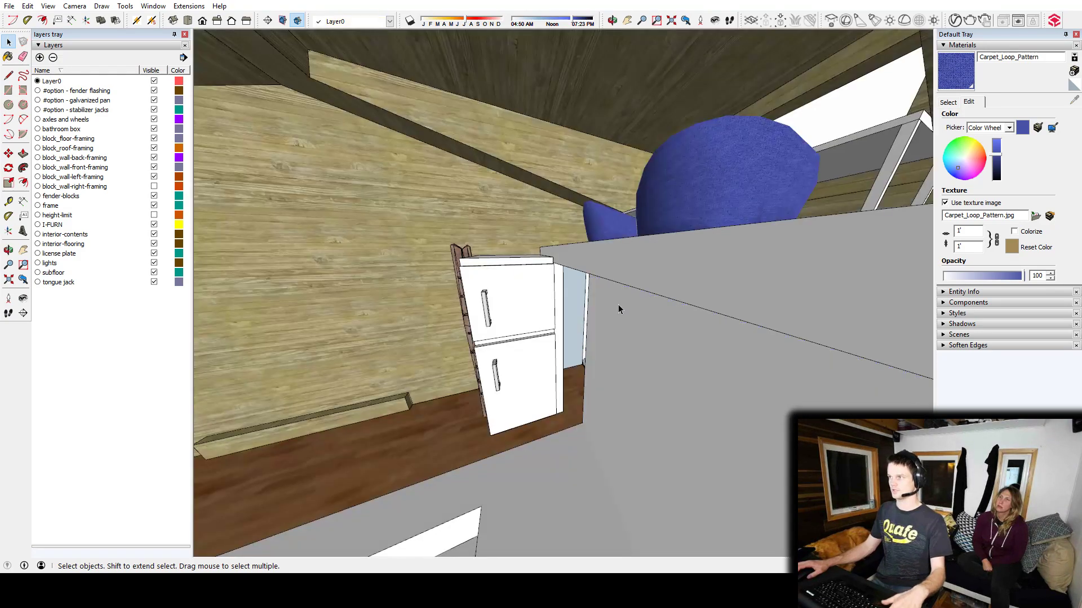
left_click(661, 393)
scroll(672, 366, "down", 3)
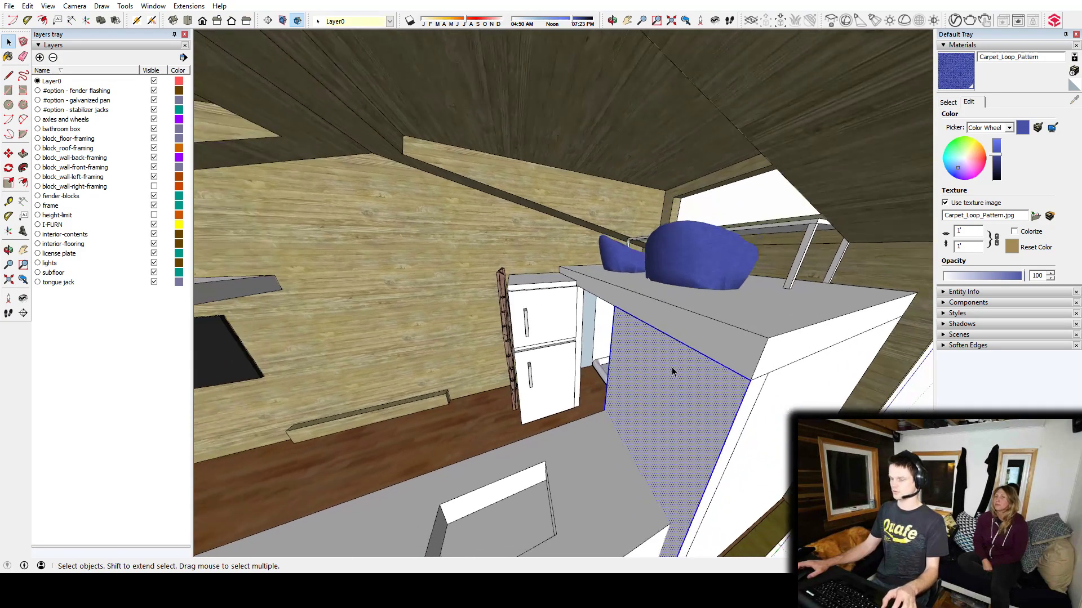
Move the copied wall faces from the bathroom box's upper corner to the inner edge of the sleeping loft
key("m")
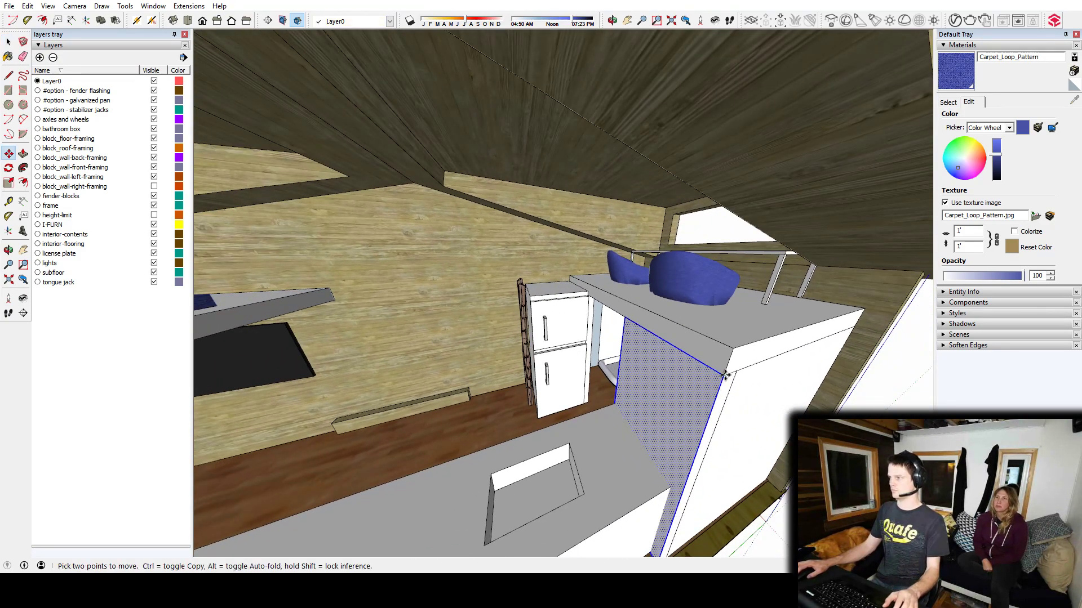
middle_click_drag(725, 376, 657, 351)
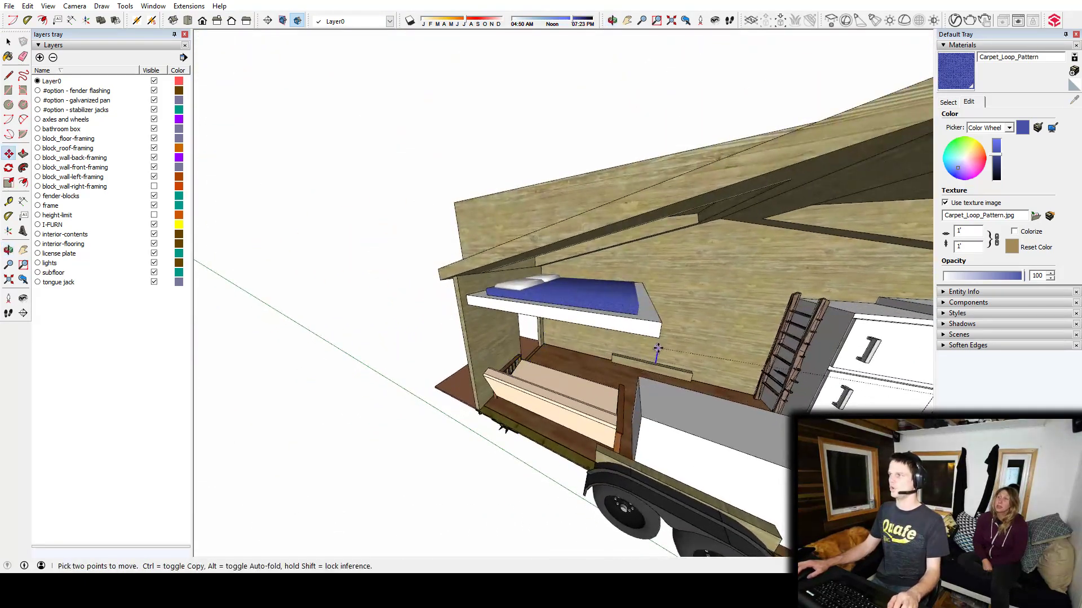
left_click(658, 348)
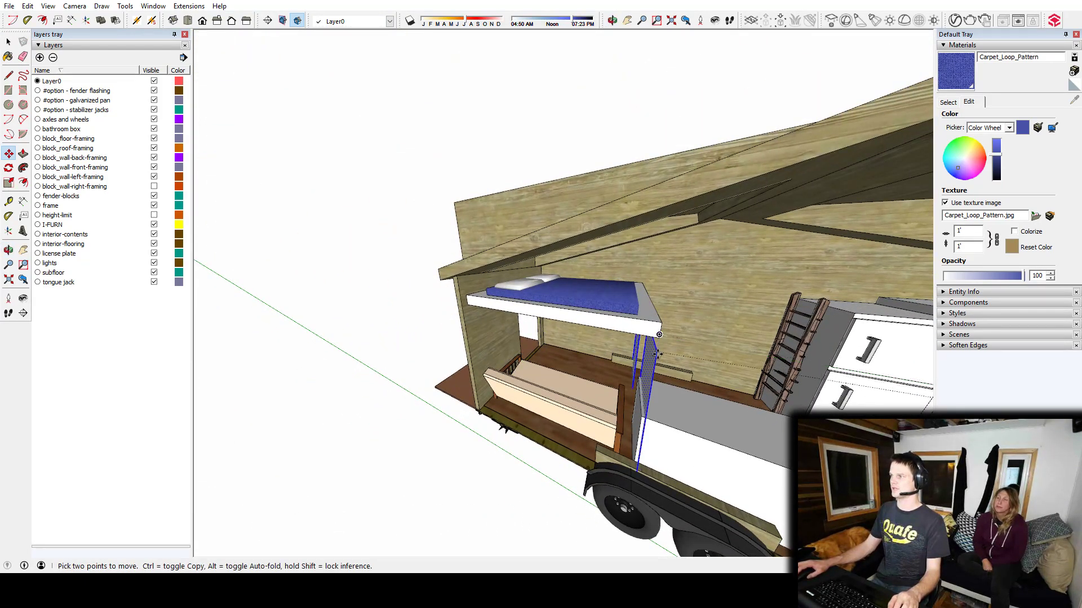
mouse_move(672, 359)
middle_mouse_down()
mouse_move(318, 373)
mouse_move(680, 346)
middle_mouse_up()
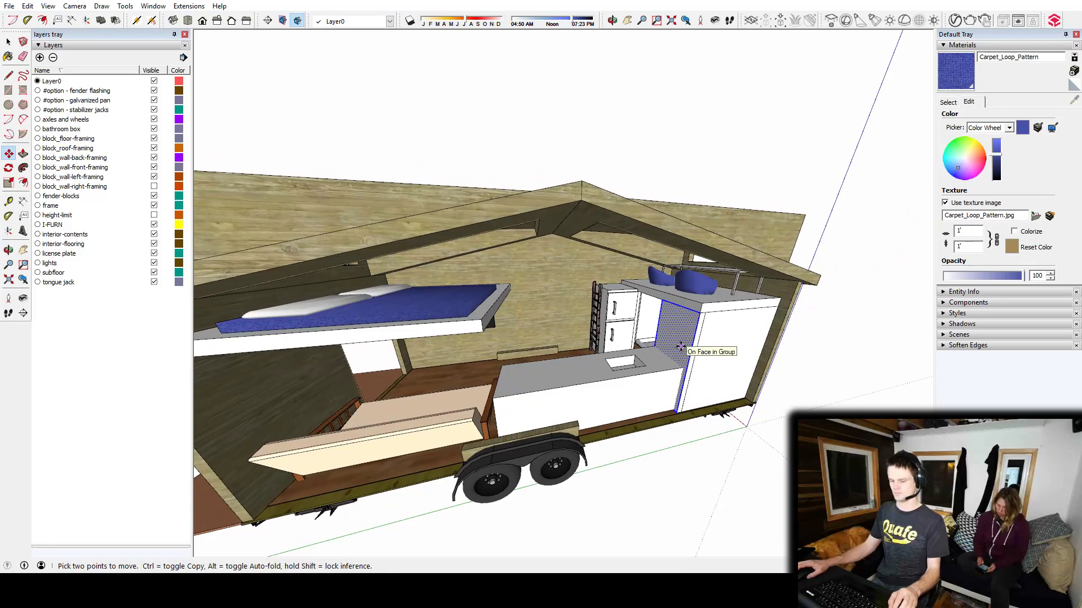
left_click(700, 313)
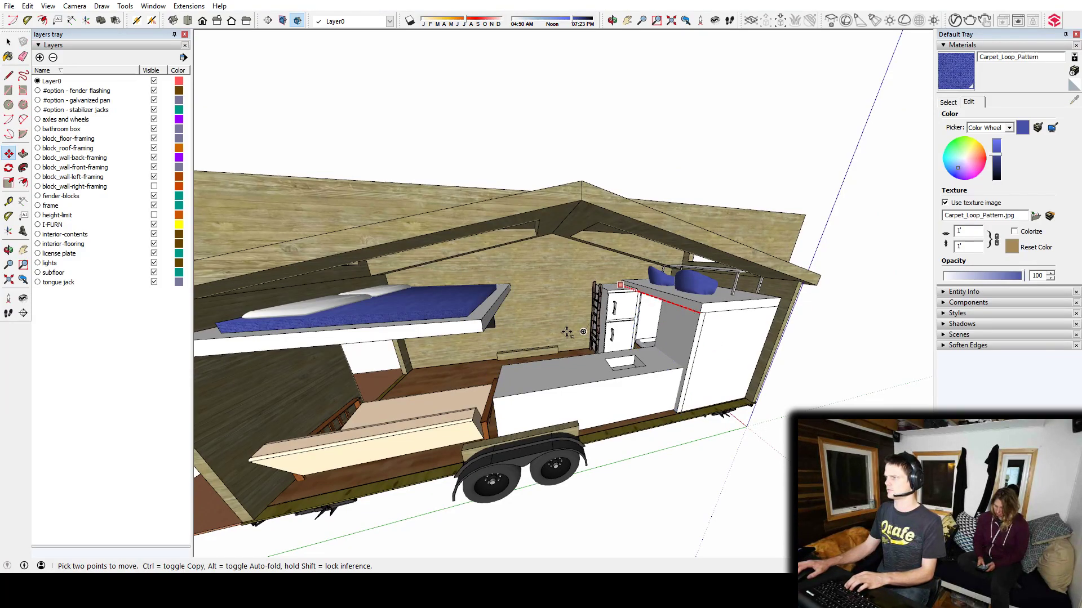
left_click(482, 331)
middle_click_drag(490, 335, 327, 368)
key("space")
middle_click_drag(538, 352, 451, 392)
left_click(389, 401)
Copy the ladder from the fridge's side to the new wall face under the sleeping loft's edge
scroll(619, 338, "up", 3)
middle_click_drag(614, 344, 673, 339)
left_click(637, 340)
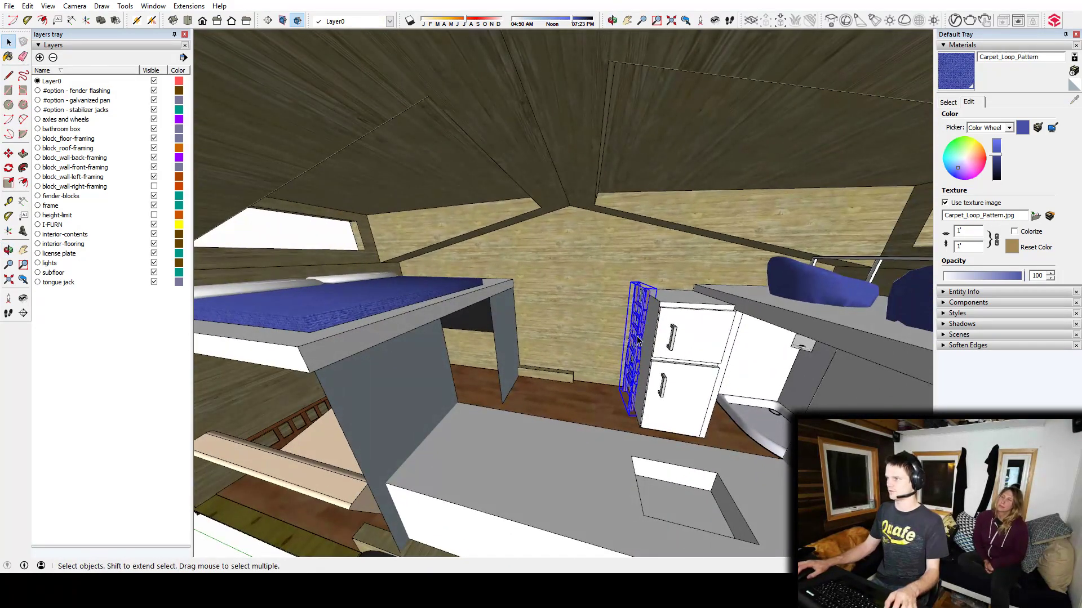
key("m")
key("ctrl")
left_click(632, 310)
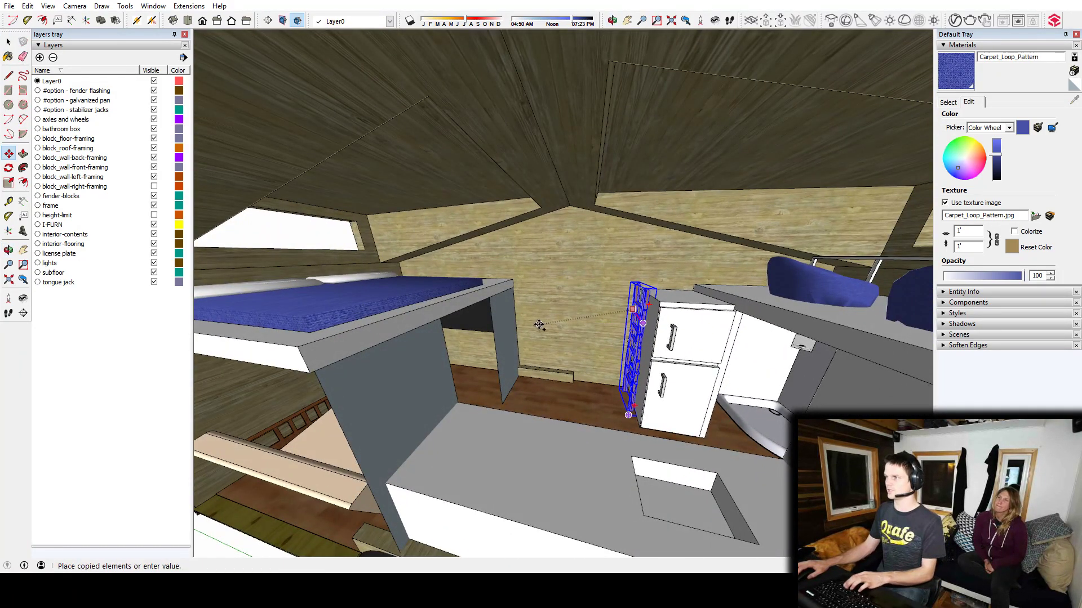
left_click(509, 323)
key("space")
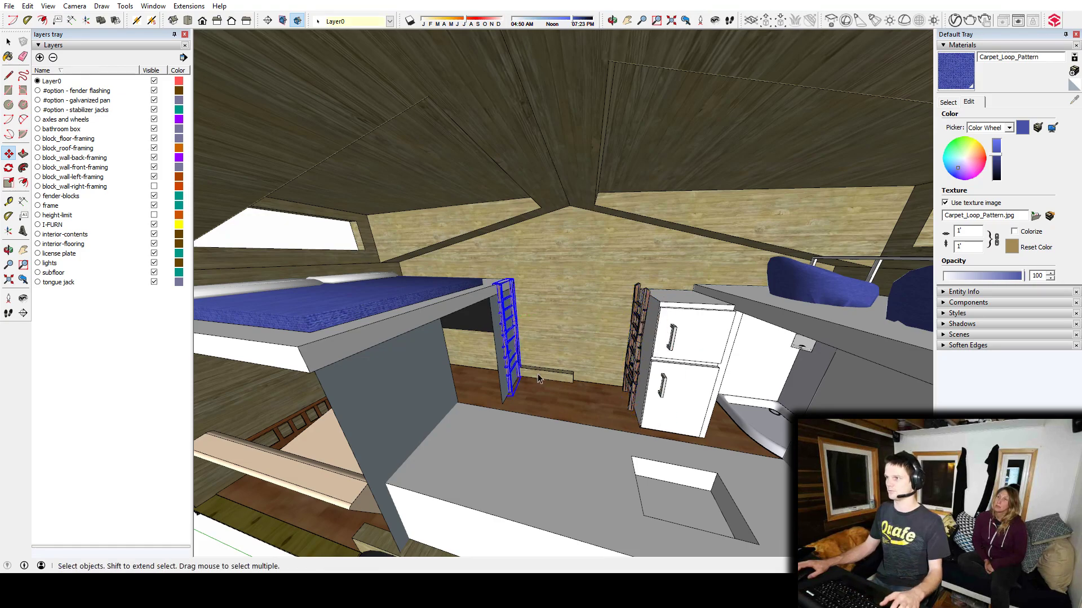
Open the kitchen counter group and adjust the counter's end face at the new loft wall with Push/Pull
middle_click_drag(535, 377, 593, 360)
scroll(601, 362, "down", 5)
middle_click_drag(696, 450, 789, 360)
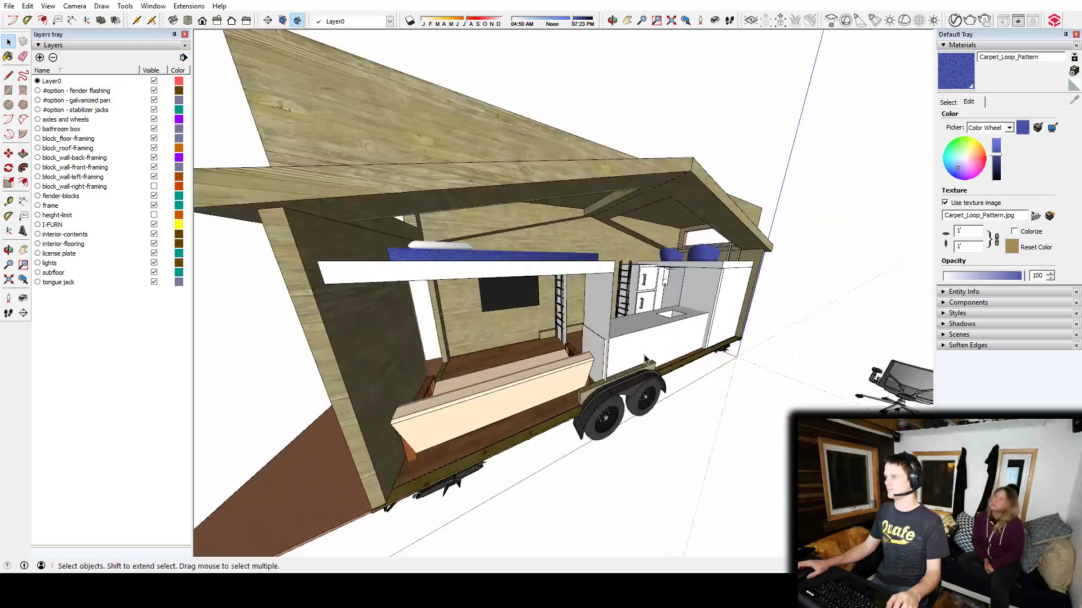
scroll(638, 342, "up", 3)
double_click(637, 342)
key("p")
left_click(589, 345)
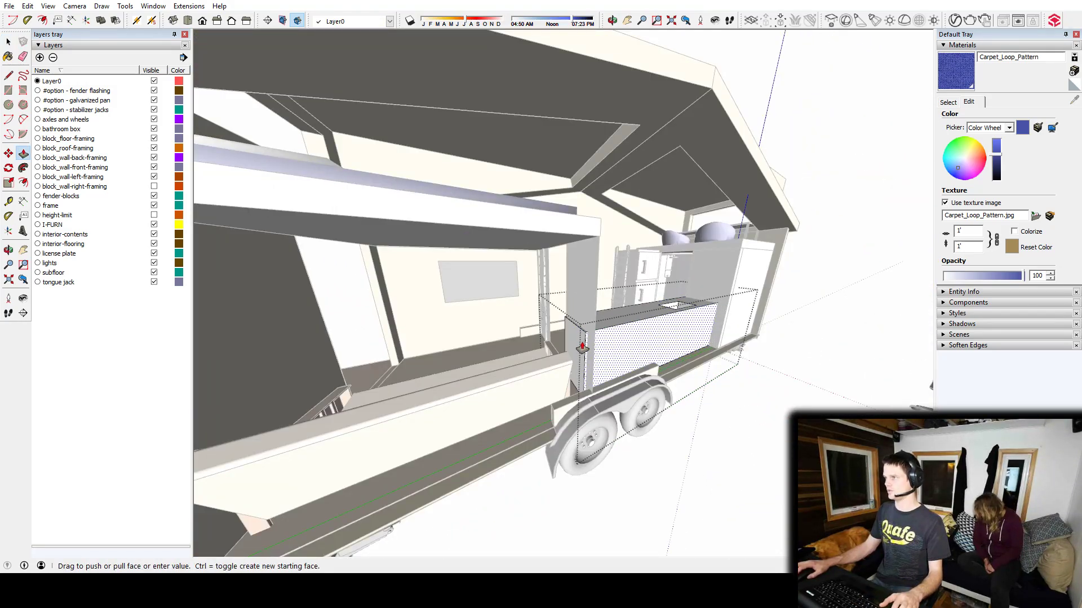
key("Escape")
left_click(577, 343)
left_click(592, 304)
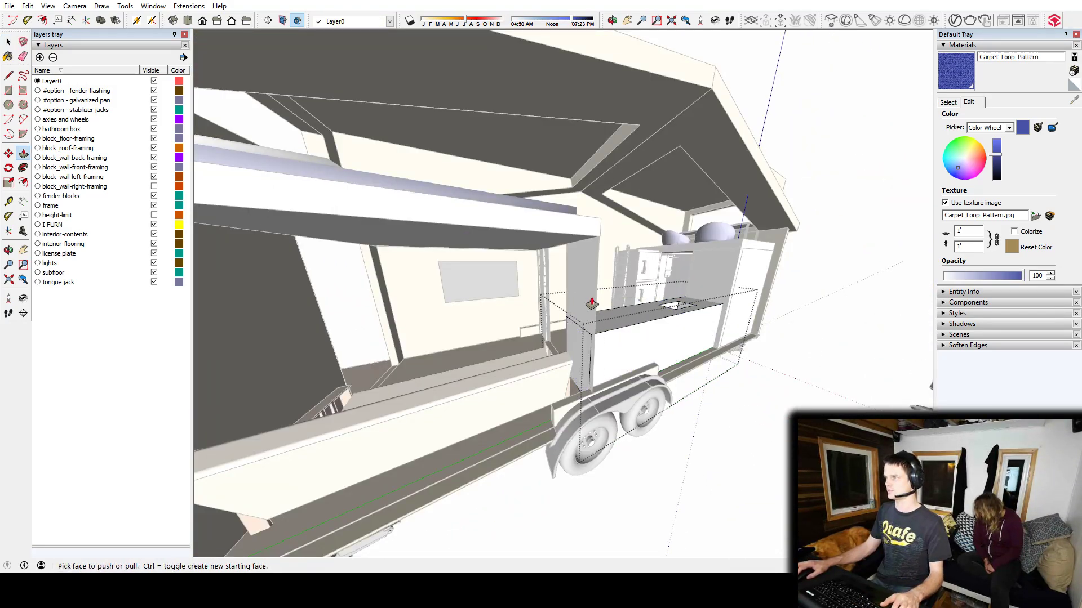
Close the kitchen counter group and review the whole interior from above
key("space")
key("Escape")
scroll(641, 354, "up", 3)
middle_click_drag(623, 349, 543, 396)
middle_click_drag(710, 383, 532, 297)
scroll(629, 356, "down", 4)
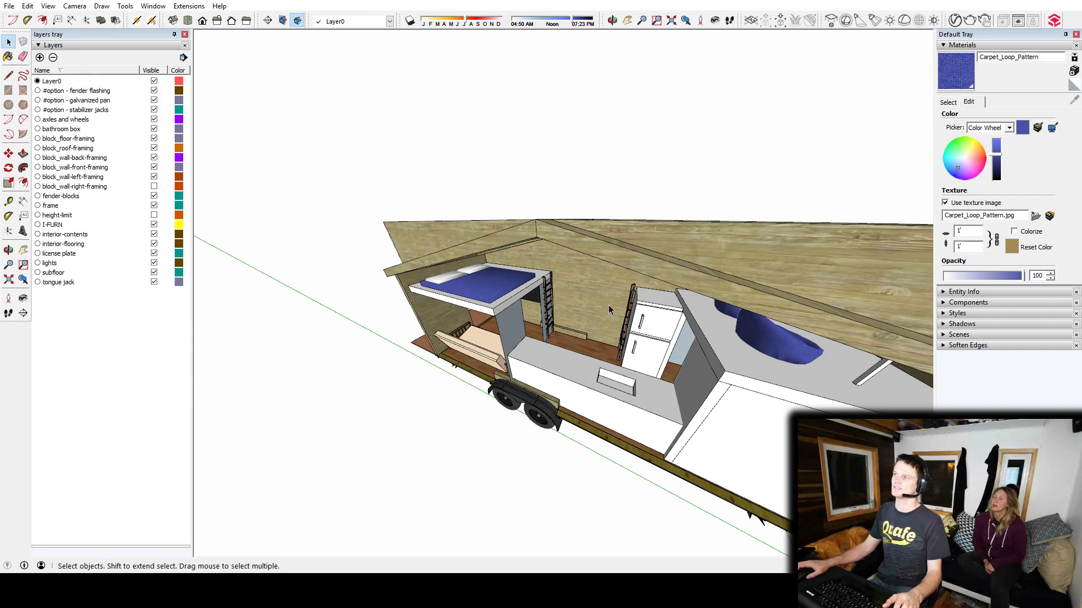
scroll(608, 305, "up", 2)
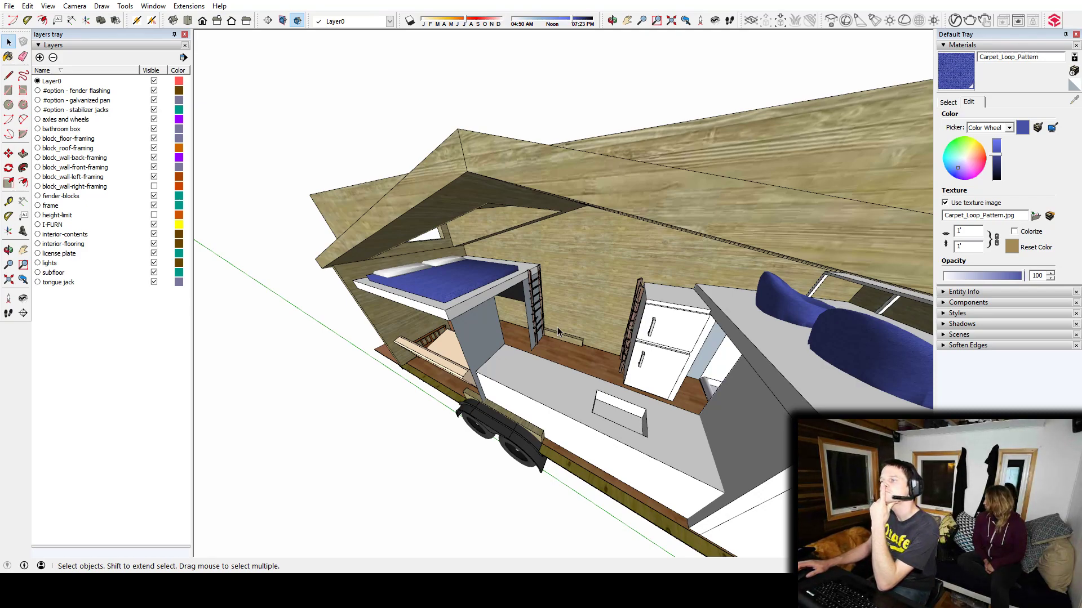
Scale the fridge down in height so its top sits below the lounge loft's underside
middle_click_drag(557, 332, 699, 301)
scroll(703, 299, "up", 5)
left_click(642, 275)
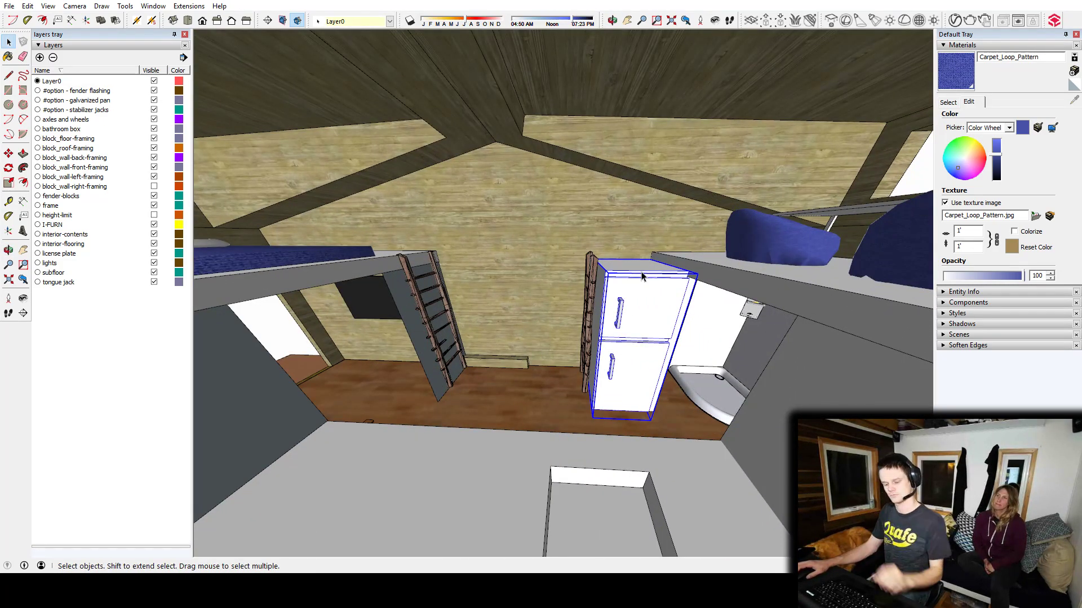
key("s")
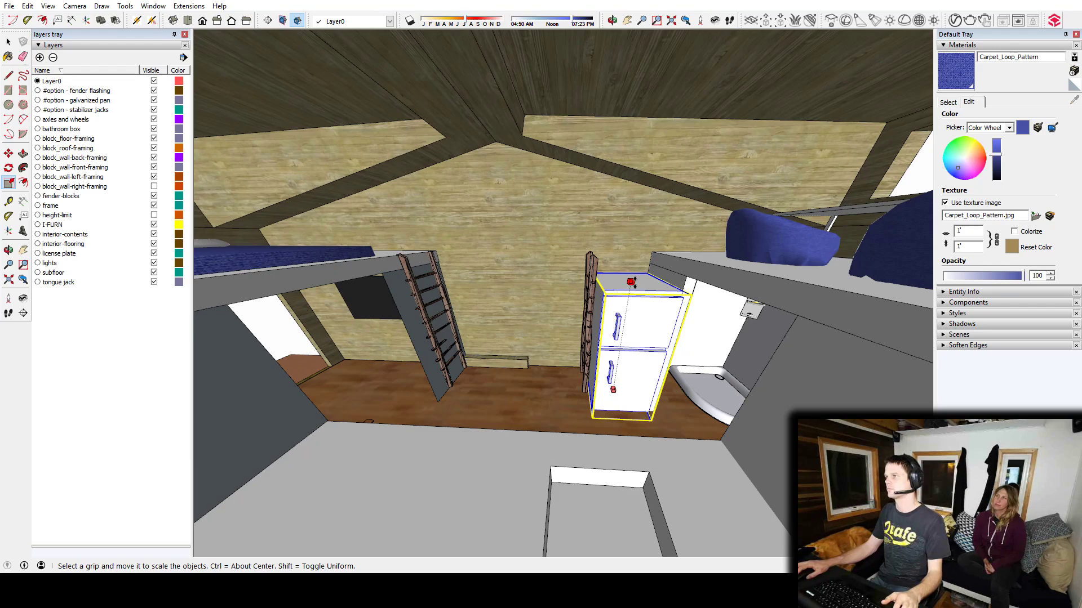
left_click_drag(633, 282, 639, 278)
mouse_move(641, 276)
middle_mouse_down()
mouse_move(663, 250)
mouse_move(760, 286)
mouse_move(676, 279)
mouse_move(626, 230)
mouse_move(636, 264)
middle_mouse_up()
key("space")
Open the bathroom box group and draw a vertical line across the lounge loft's edge face in line with the fridge's side
scroll(663, 243, "up", 3)
scroll(675, 279, "up", 4)
double_click(691, 273)
key("l")
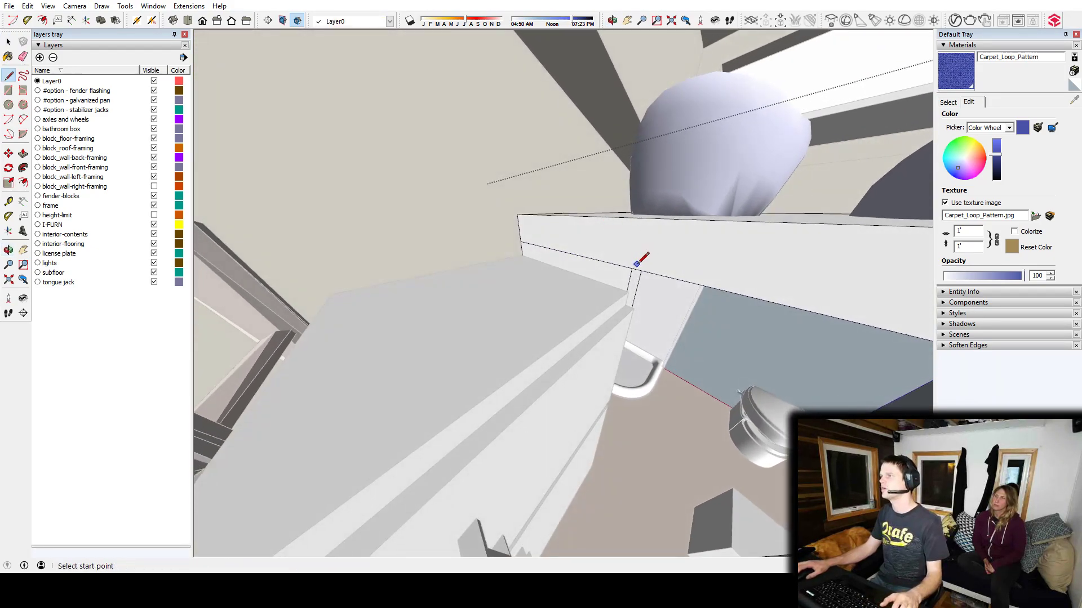
left_click(643, 218)
middle_click_drag(645, 220, 676, 303)
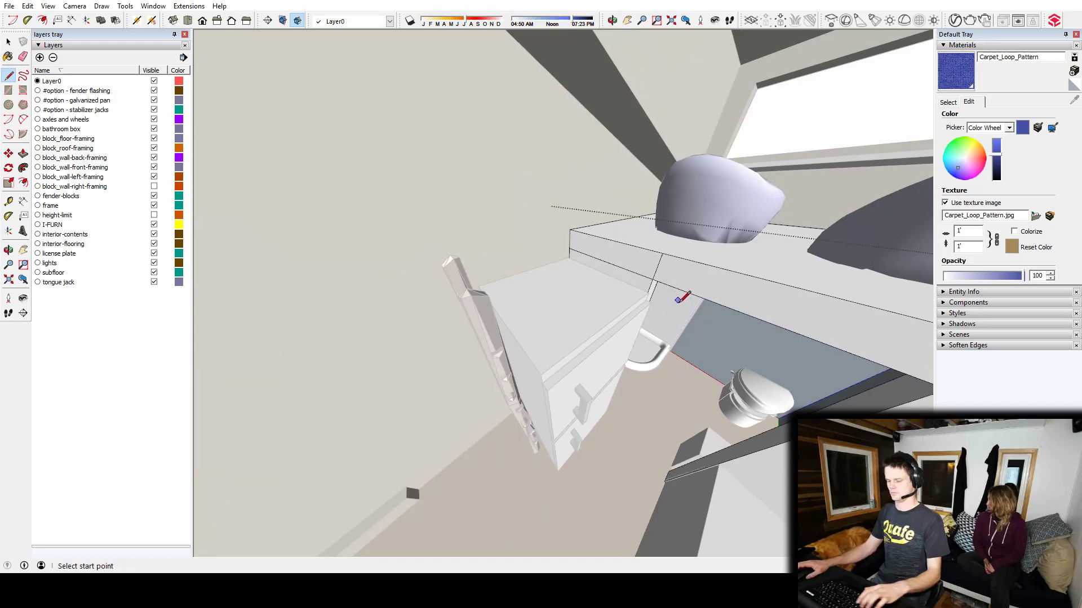
Push/Pull the loft edge above the fridge along the wall to the sleeping loft, and remove the sleeping loft's ladder
key("p")
left_click(640, 259)
middle_click_drag(510, 304, 488, 330)
key("space")
left_click(370, 306)
scroll(488, 331, "up", 3)
middle_click_drag(712, 356, 766, 410)
middle_click_drag(865, 350, 649, 311)
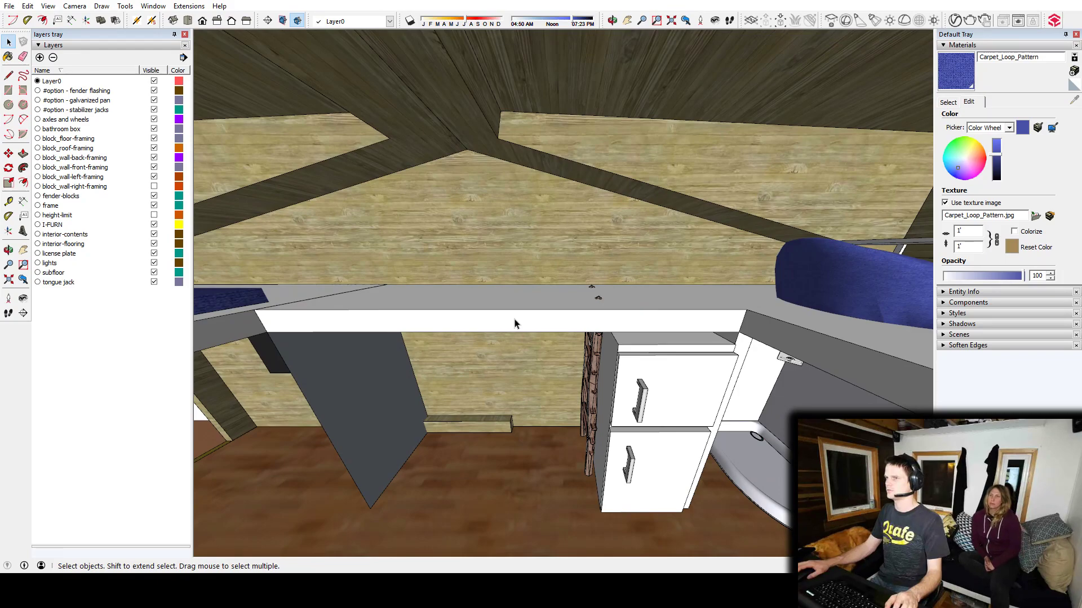
Push the end of the lounge loft's extension back so that it covers only the fridge
middle_click_drag(519, 329, 662, 343)
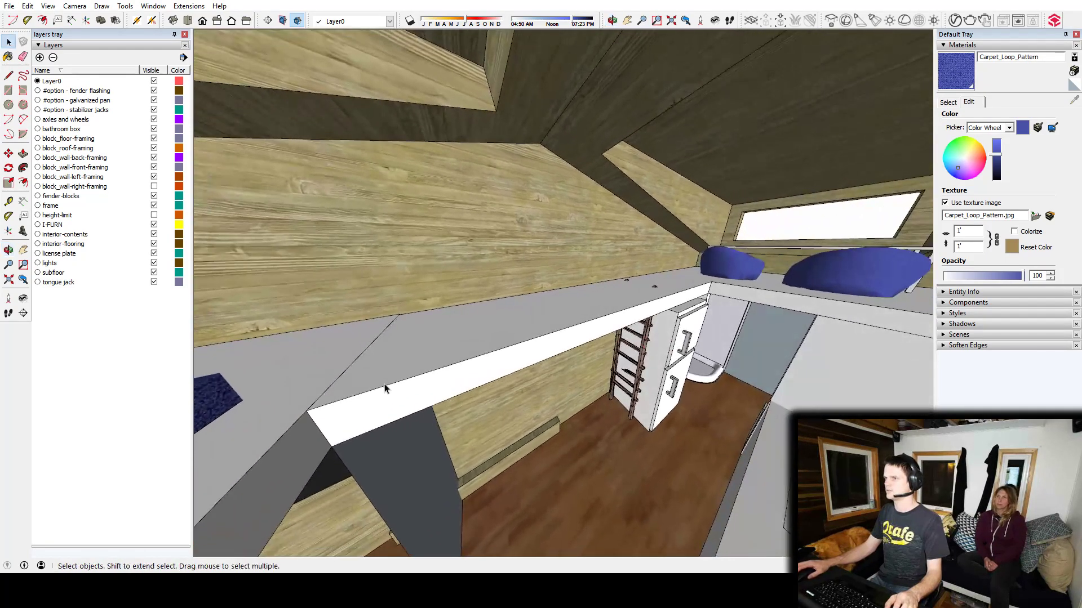
double_click(387, 387)
middle_click_drag(388, 387, 613, 339)
key("p")
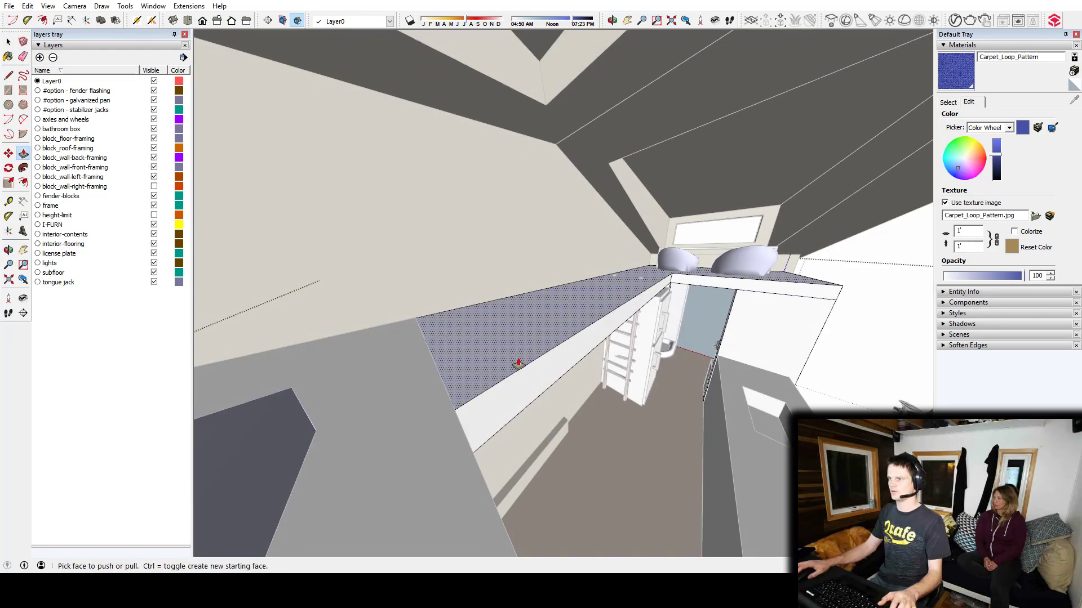
middle_click_drag(517, 367, 226, 360)
left_click(459, 423)
left_click(589, 329)
scroll(530, 331, "up", 3)
scroll(530, 331, "up", 4)
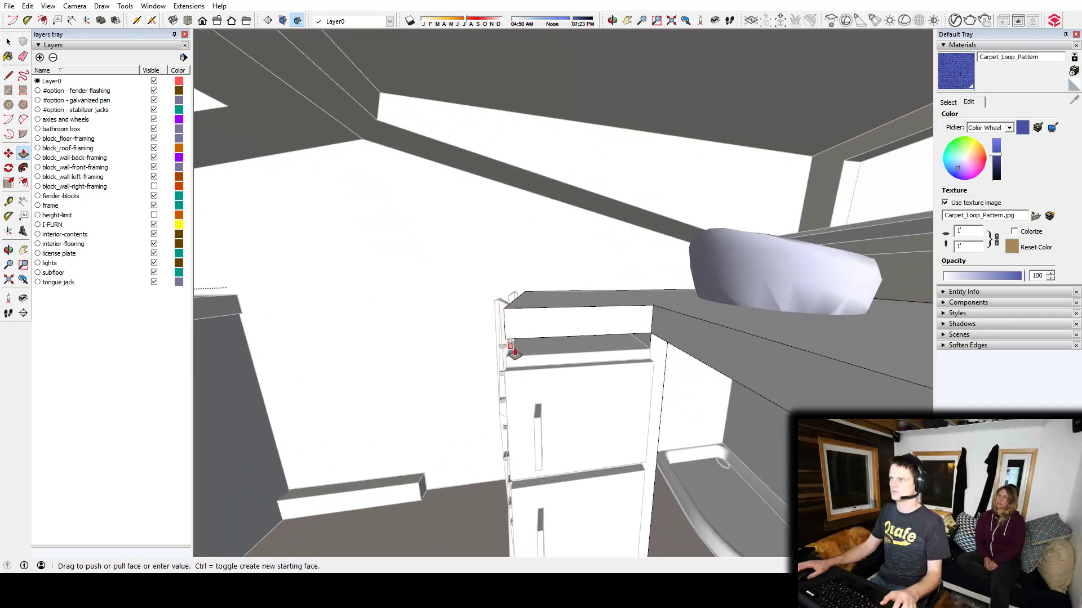
middle_click_drag(514, 352, 563, 348)
left_click(570, 374)
key("space")
Rotate the ladder beside the fridge so it lies parallel to the long wood wall
left_click(524, 313)
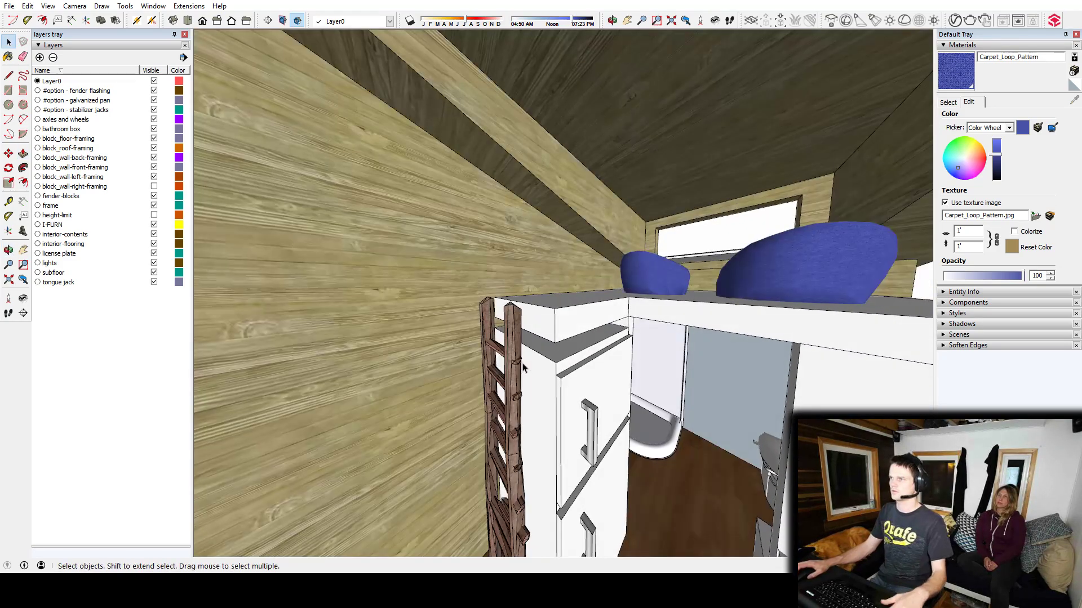
left_click(524, 313)
middle_click_drag(528, 310, 539, 385)
key("q")
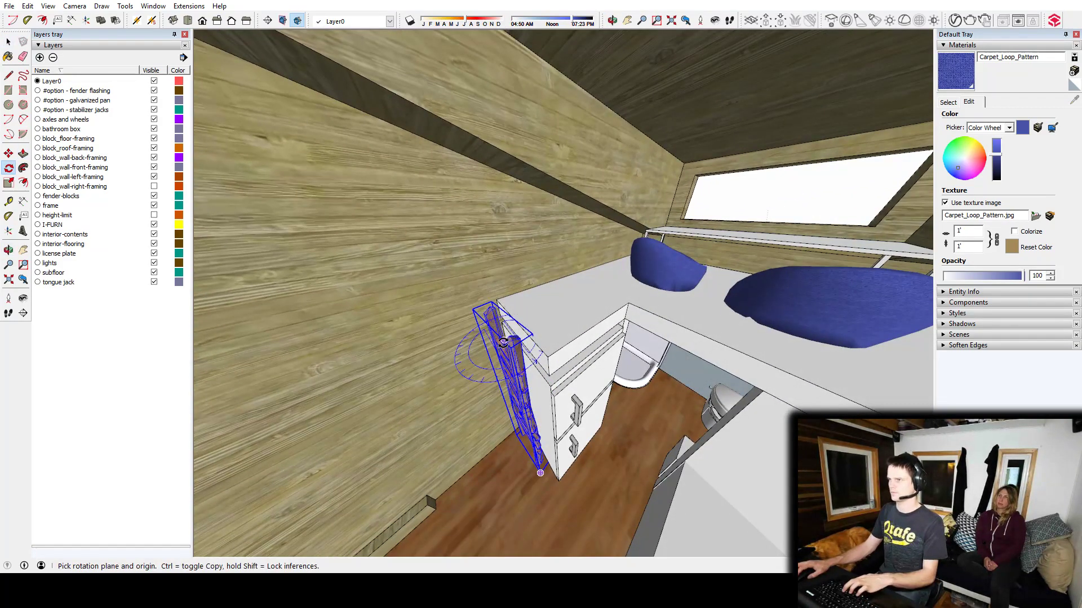
left_click(502, 340)
left_click(459, 360)
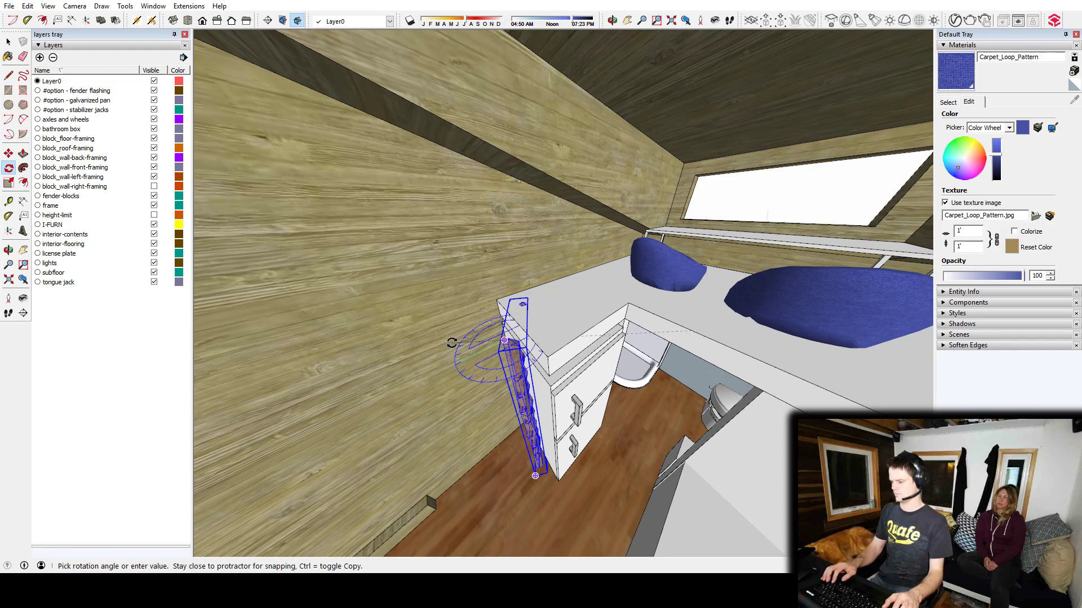
left_click(444, 461)
Move the rotated ladder against the long wood wall beside the fridge
key("m")
middle_click_drag(436, 443, 536, 416)
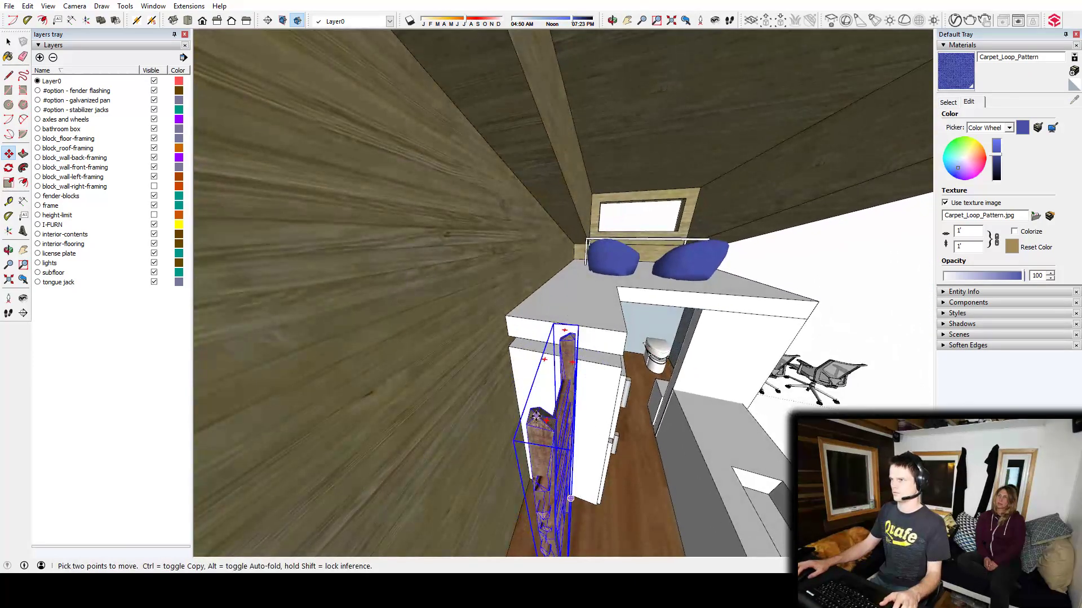
left_click(535, 416)
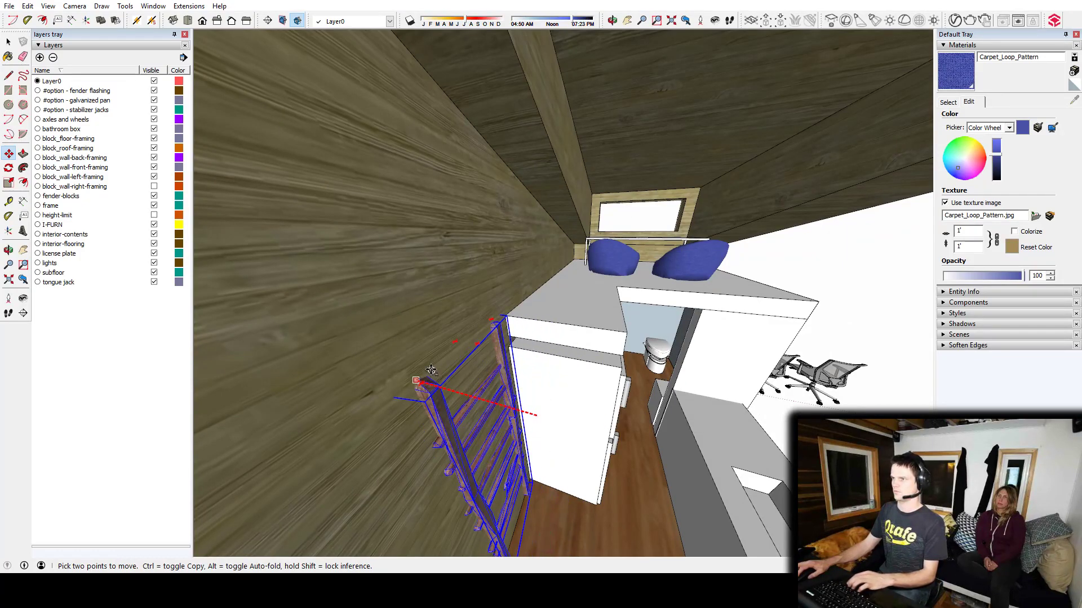
left_click(507, 420)
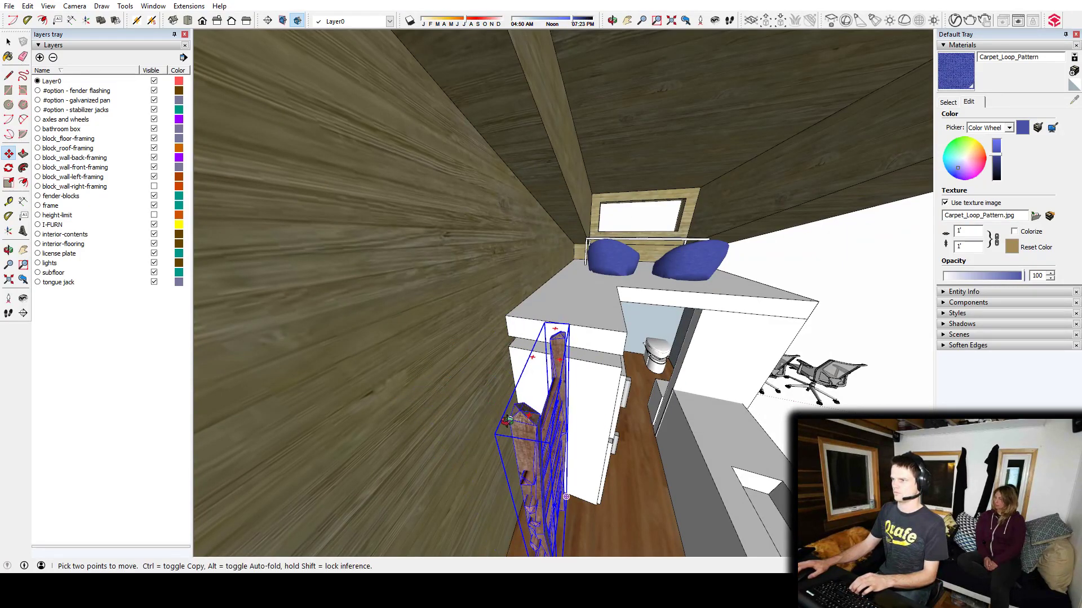
middle_click_drag(507, 420, 290, 364)
left_click(632, 415)
left_click(452, 391)
Place a Tape Measure guide on the sleeping loft's edge in line with the front corner of the loft section above the fridge
middle_click_drag(613, 385, 540, 373, "shift")
key("t")
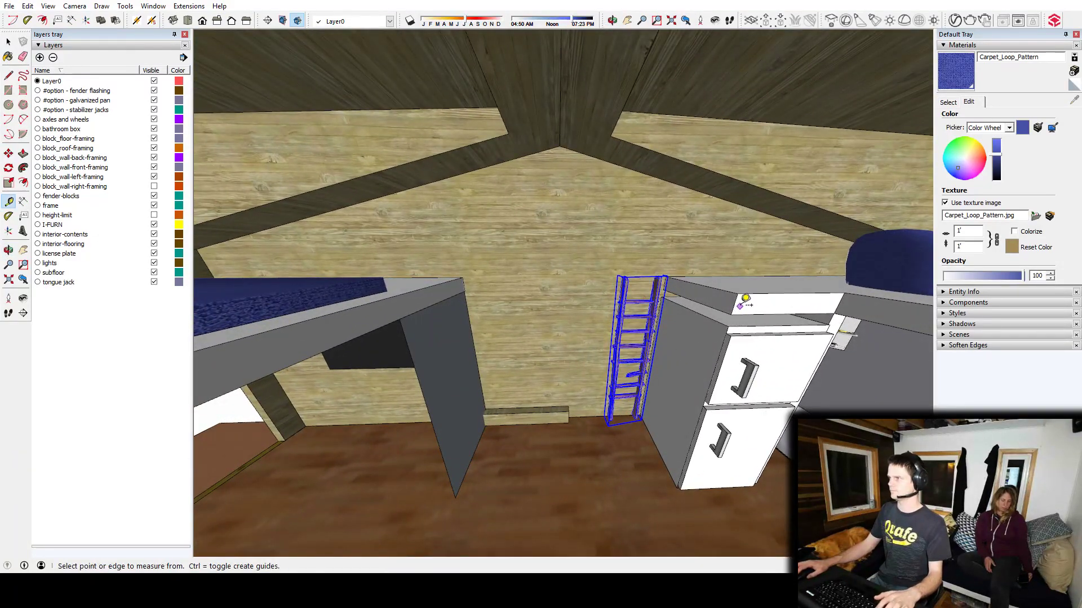
left_click(733, 303)
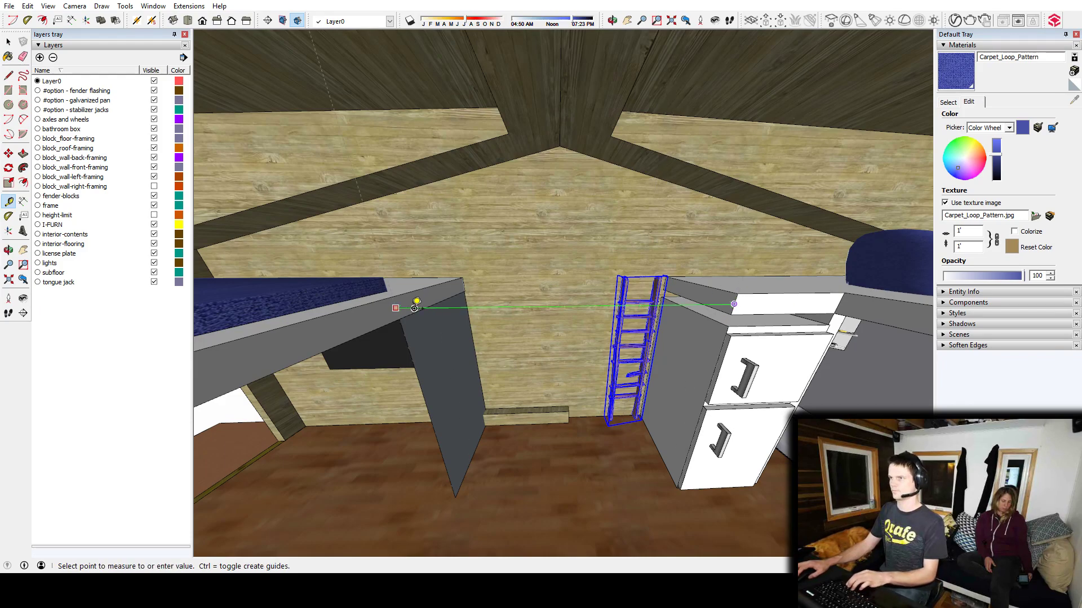
left_click(396, 308)
middle_click_drag(397, 309, 465, 305)
Open the sleeping loft group and draw a line down its edge face at the guide
key("space")
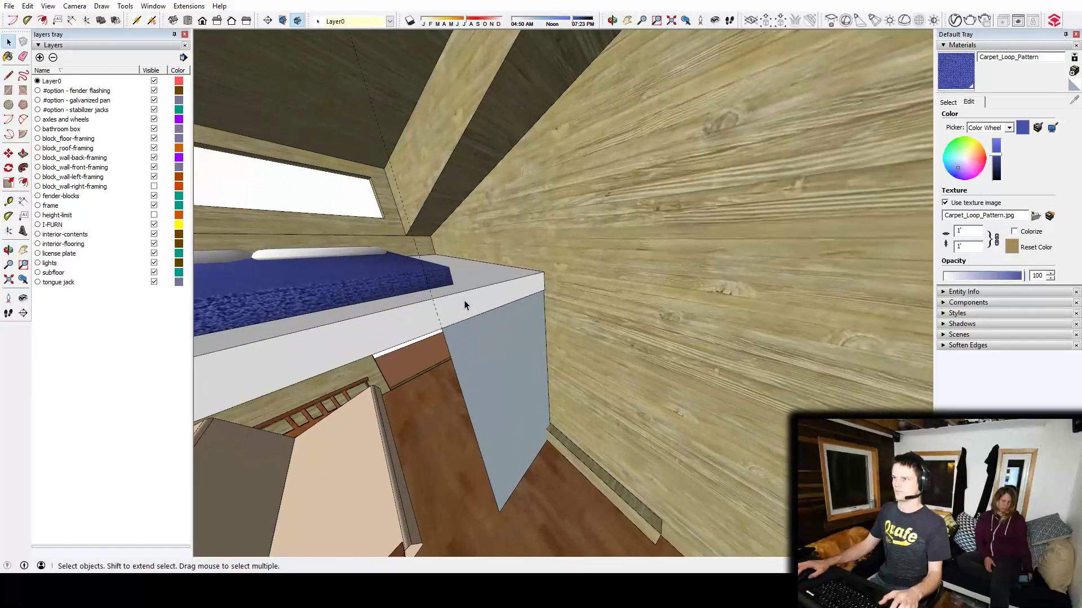
double_click(464, 305)
key("l")
left_click(432, 298)
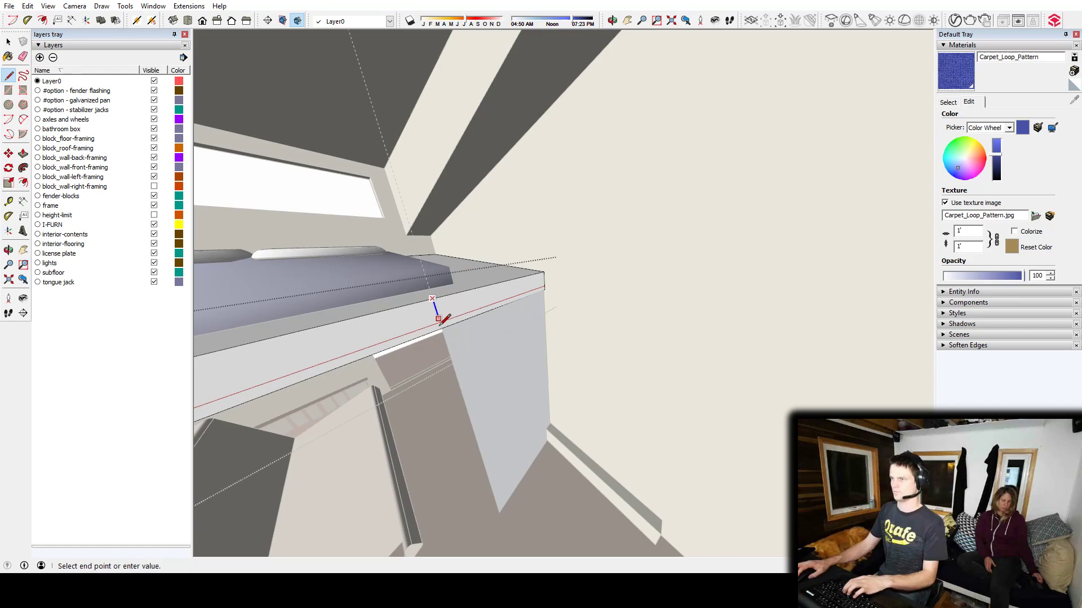
left_click(441, 326)
Push/Pull the wall-side part of the sleeping loft's edge into a walkway reaching the ladder by the fridge
key("p")
middle_click_drag(457, 316, 586, 316)
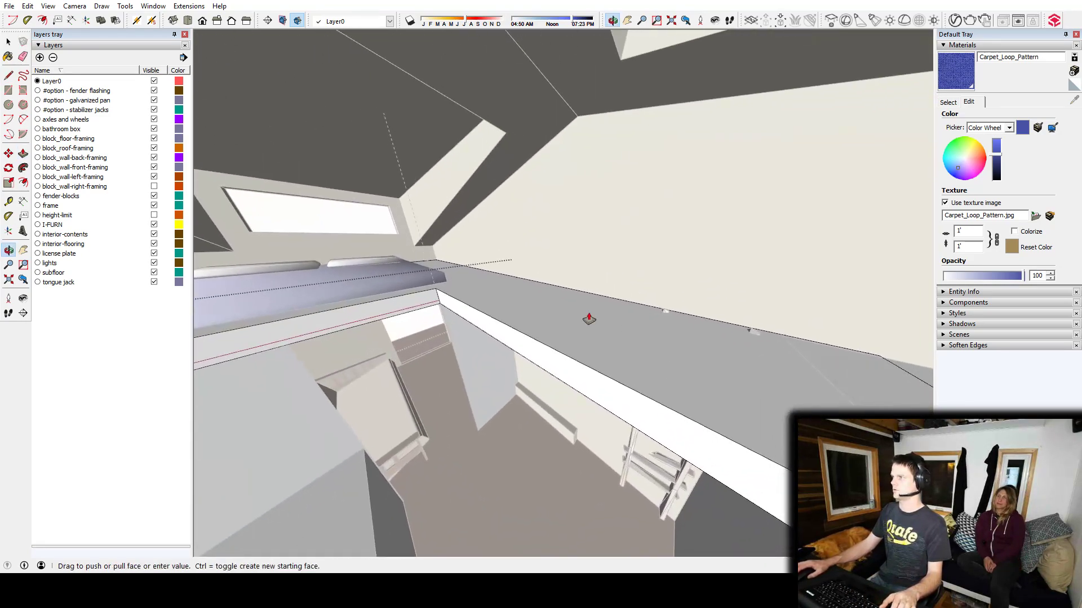
middle_click_drag(619, 360, 521, 333)
key("space")
left_click(647, 334)
scroll(622, 350, "down", 8)
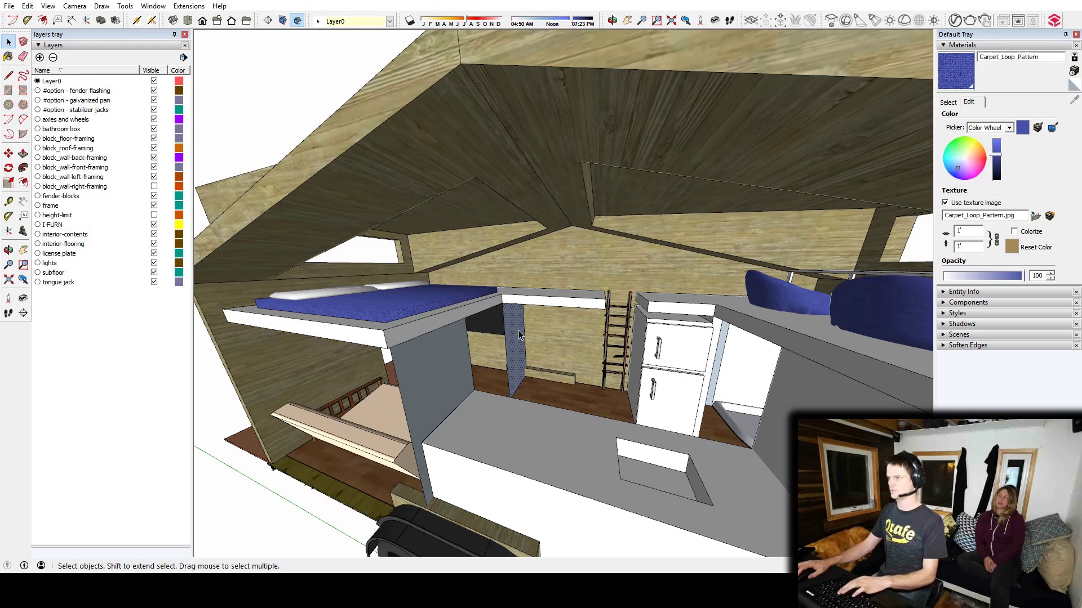
Delete the two partition wall faces under the sleeping loft
key("Delete")
left_click(439, 383)
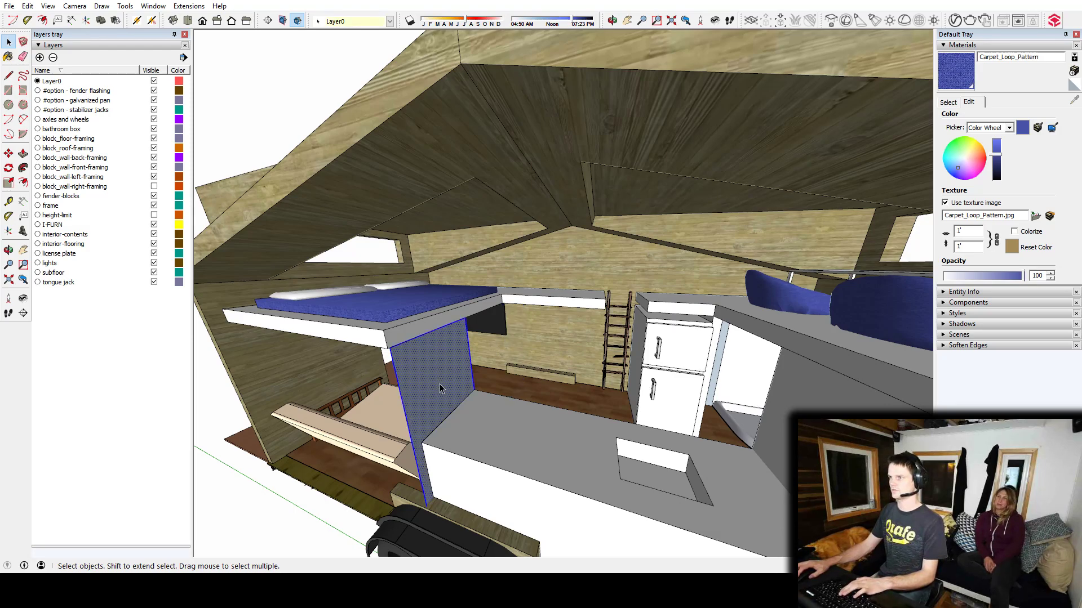
key("Delete")
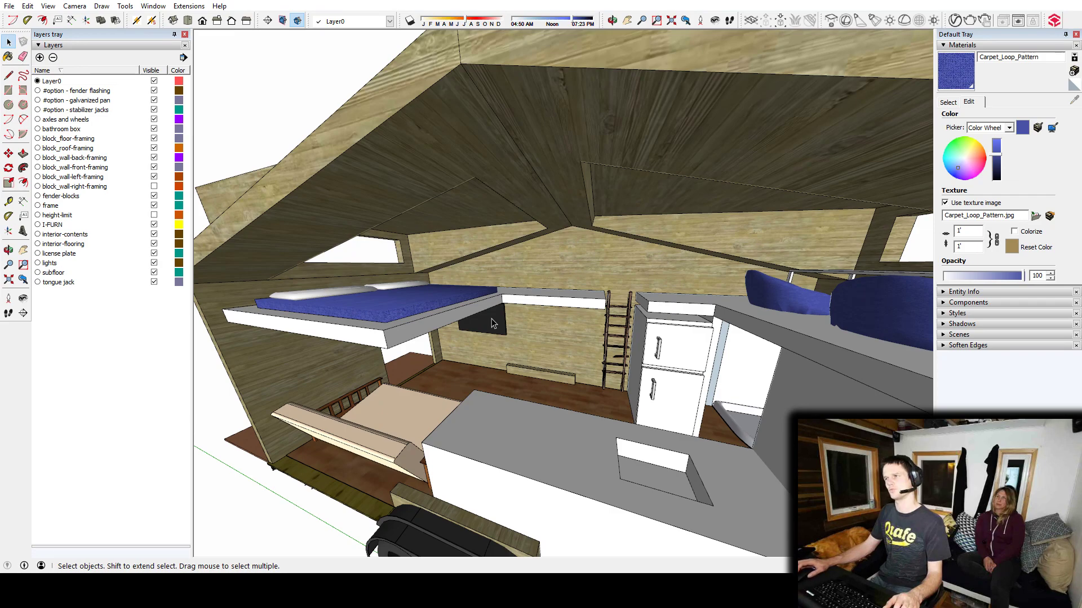
Delete the office chairs outside the trailer and hide the drawing axes
middle_click_drag(562, 343, 593, 377)
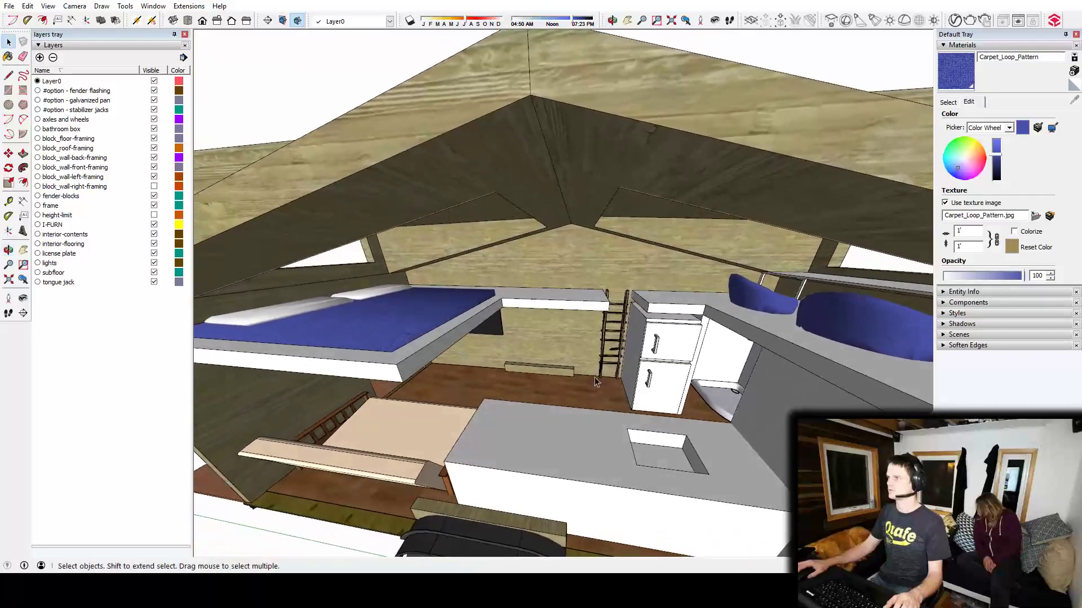
scroll(593, 377, "down", 5)
middle_click_drag(685, 418, 637, 361)
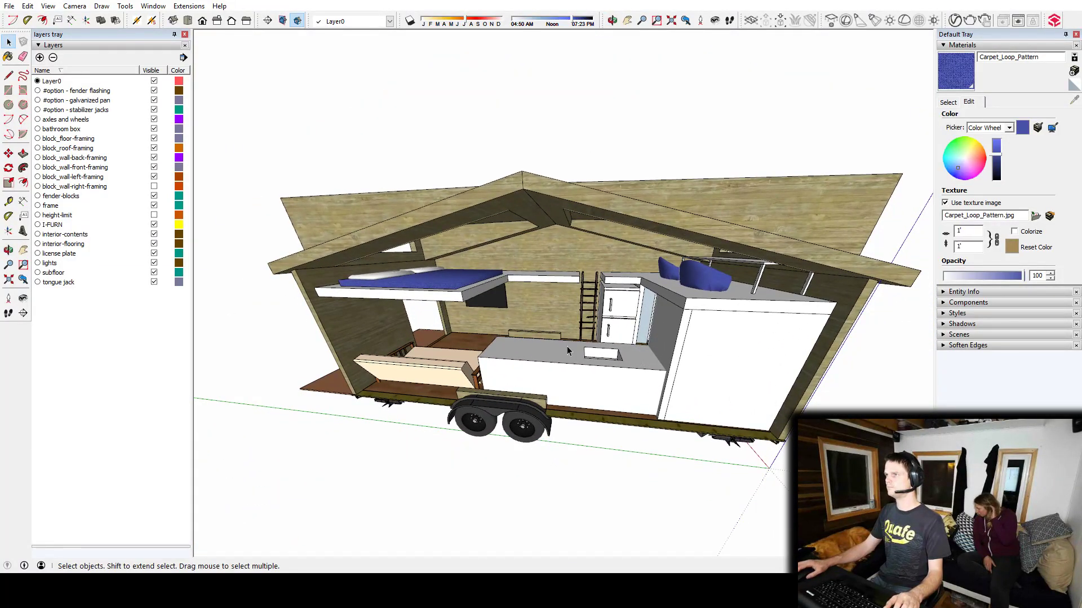
middle_click_drag(596, 259, 854, 344)
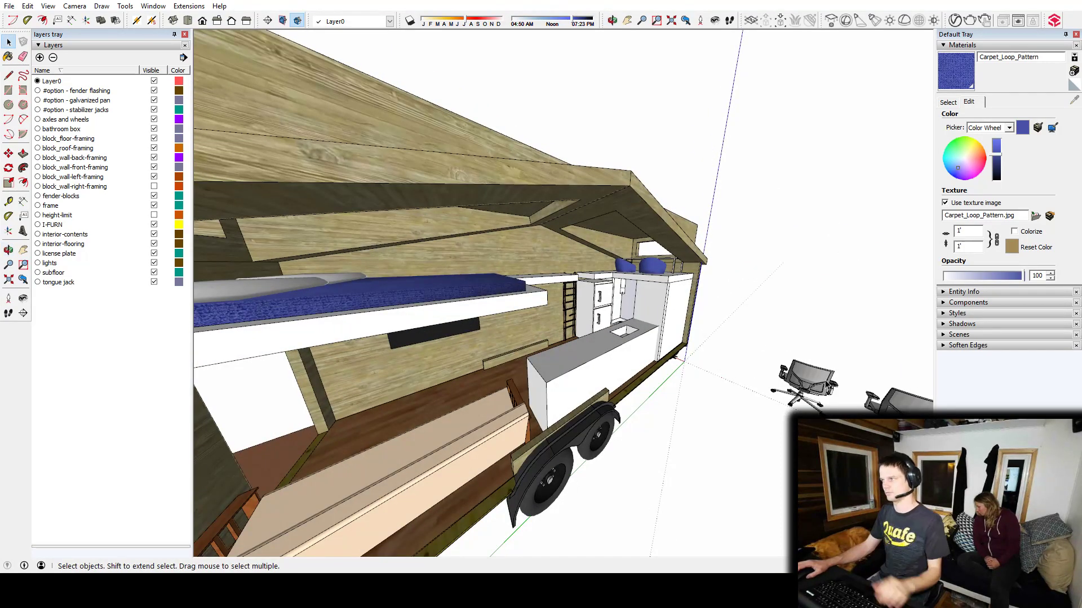
middle_click_drag(825, 377, 695, 375)
left_click_drag(736, 467, 520, 346)
key("Delete")
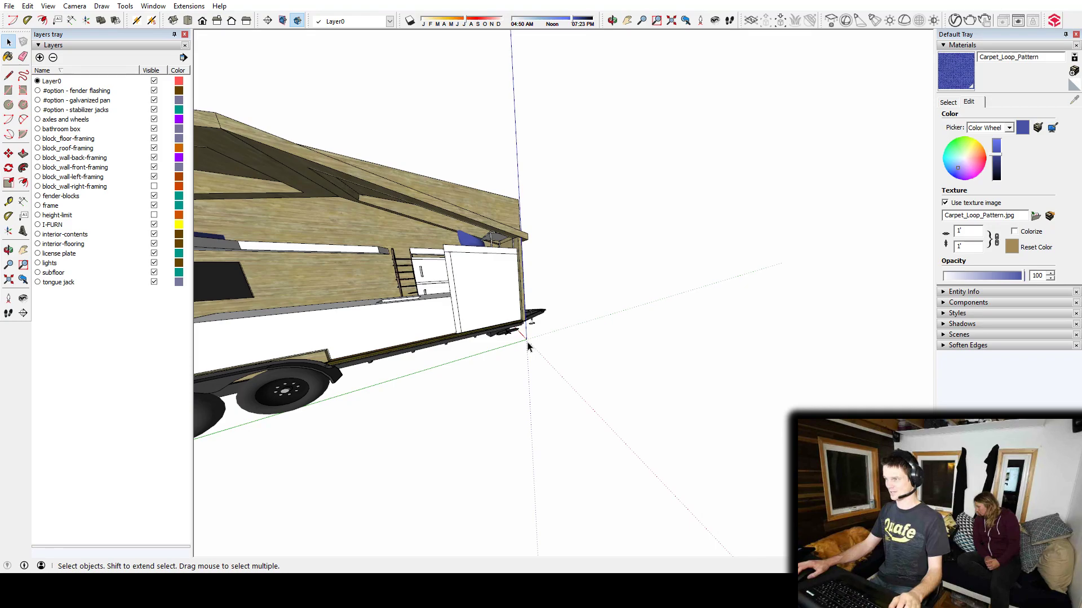
right_click(527, 342)
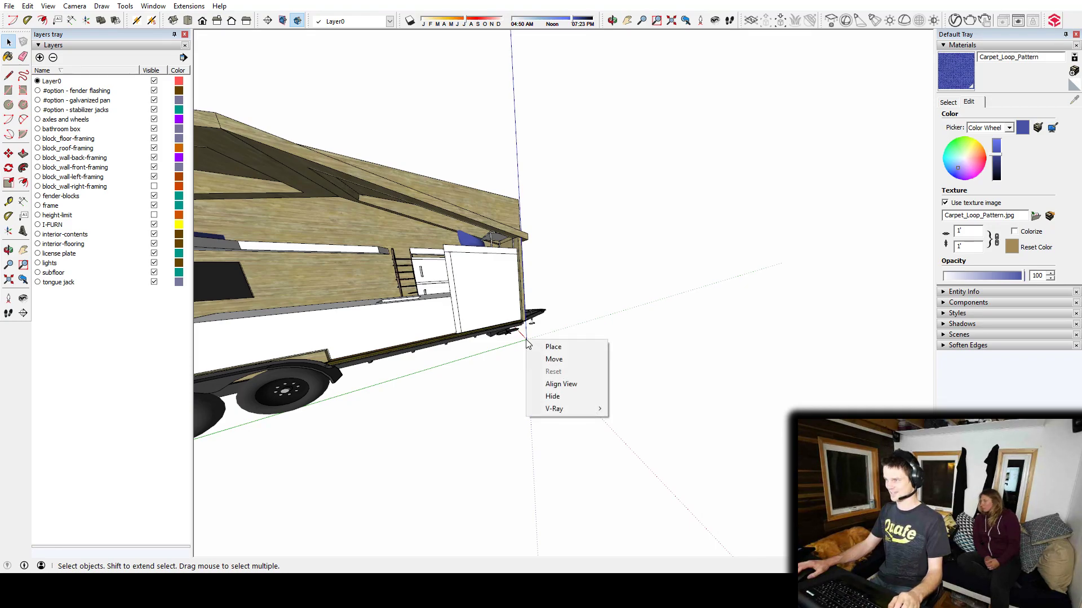
left_click(564, 396)
Examine the sleeping loft's new walkway, the ladder and the space beneath from several viewpoints
middle_click_drag(540, 380, 493, 382)
middle_click_drag(479, 399, 615, 411)
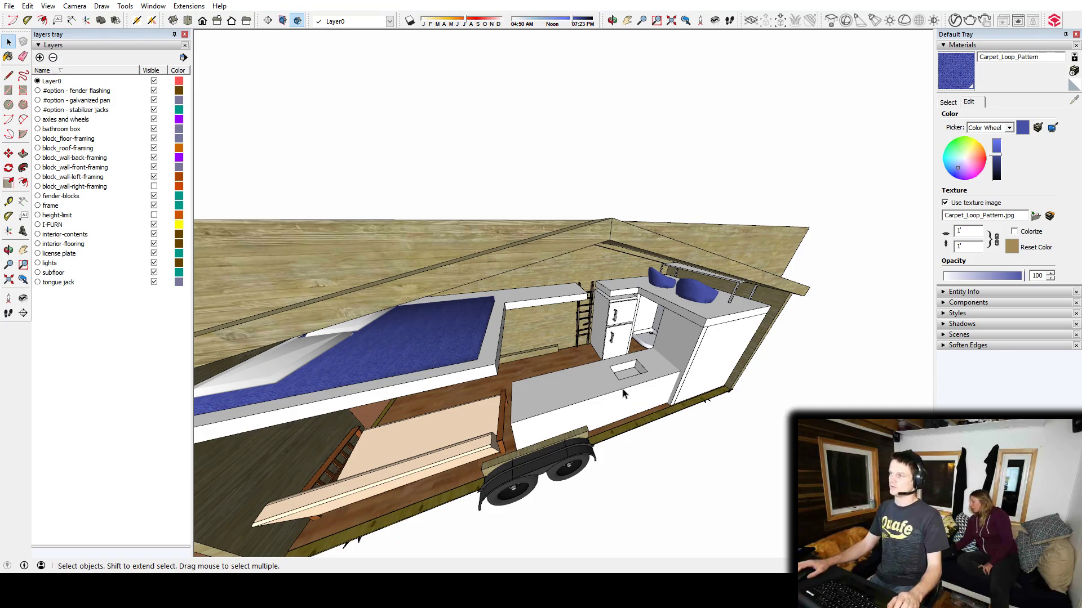
scroll(657, 390, "up", 2)
middle_click_drag(657, 390, 533, 372)
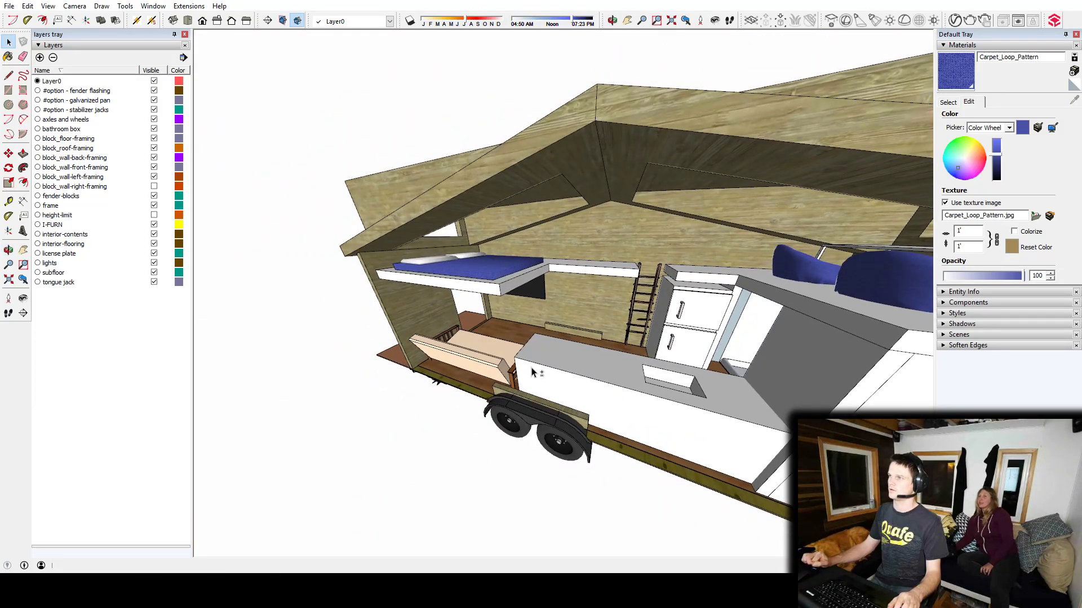
left_click(558, 268)
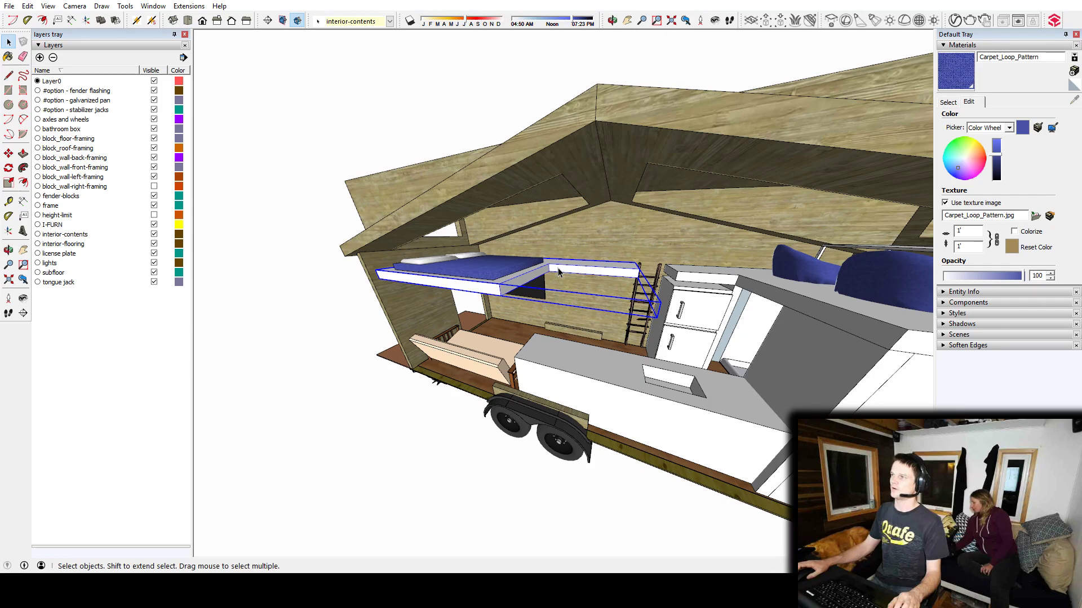
middle_click_drag(558, 268, 576, 188)
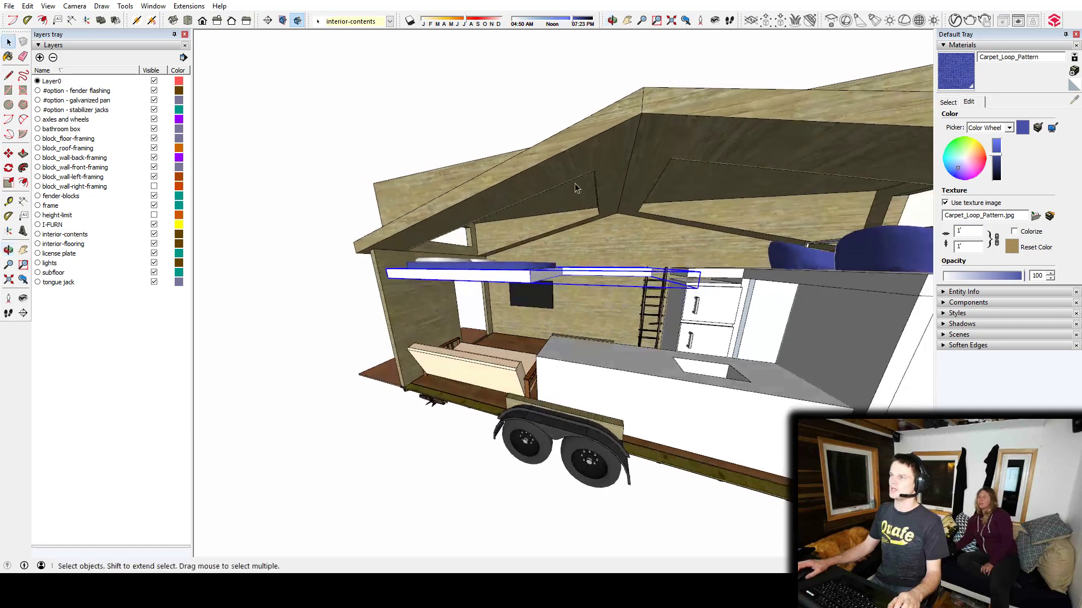
scroll(601, 274, "up", 4)
middle_click_drag(603, 272, 591, 323)
double_click(590, 322)
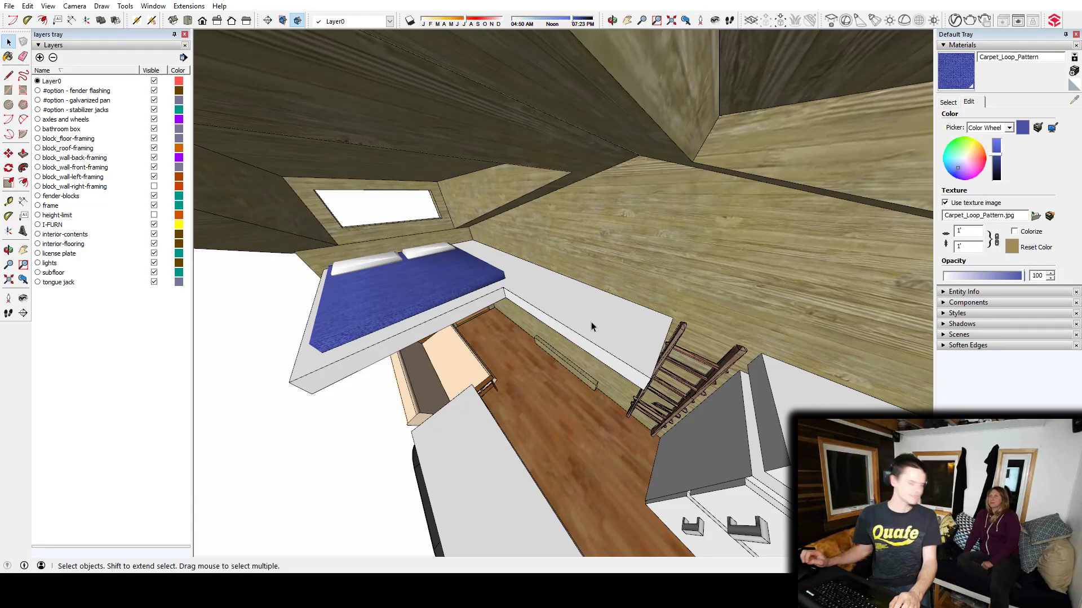
middle_click_drag(591, 322, 559, 333)
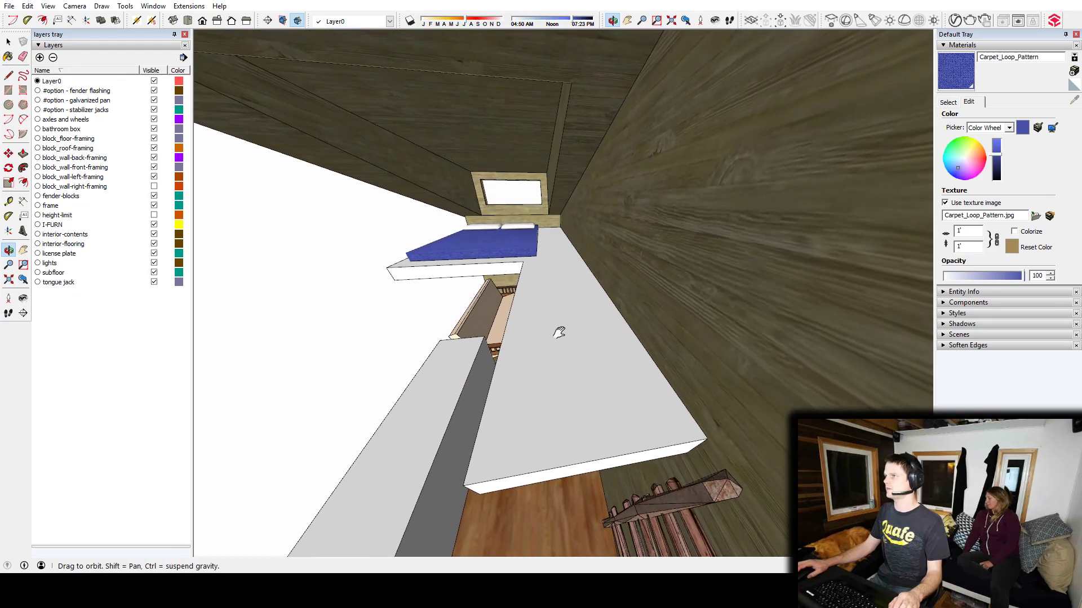
Place a guide about 2 ft from the side wall along the walkway and Push/Pull the walkway's open side to it
key("t")
left_click(625, 321)
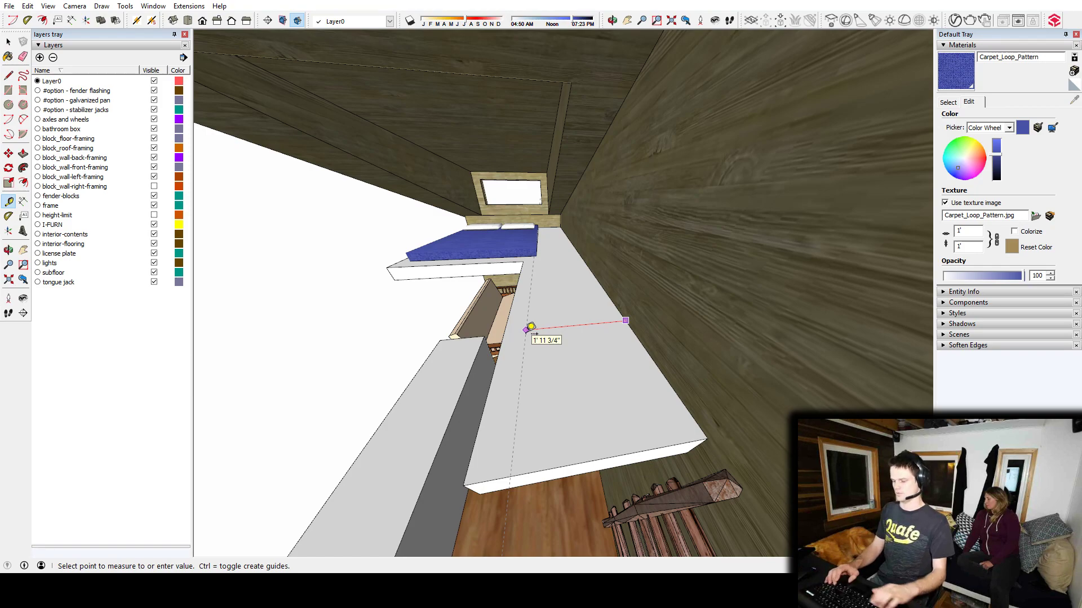
middle_click_drag(530, 327, 679, 306)
key("p")
left_click(709, 369)
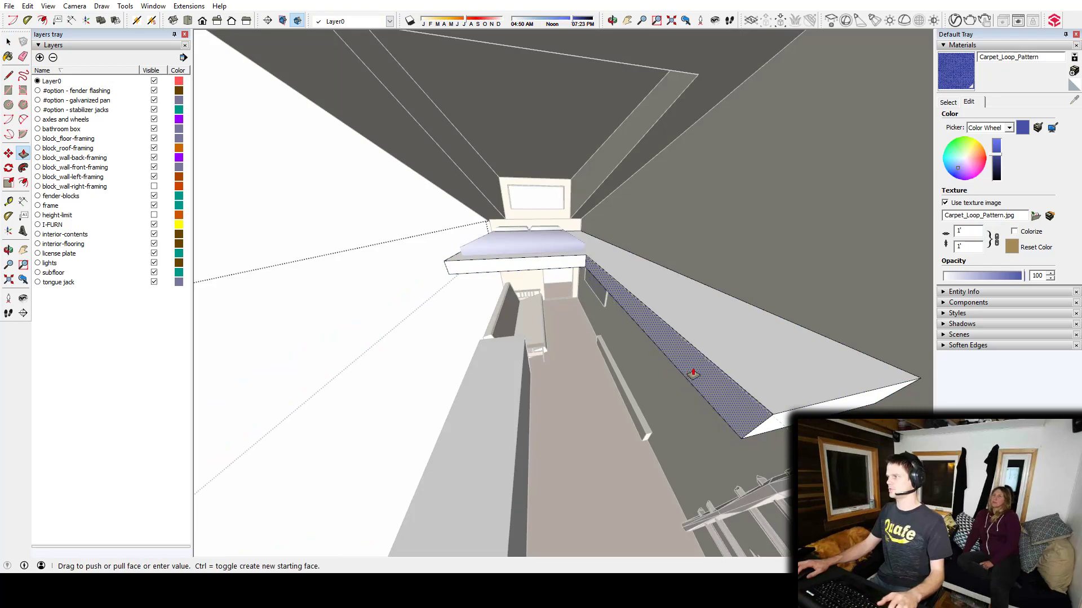
Scale the bed narrower on its walkway side to clear the walkway guide
middle_click_drag(709, 370, 634, 277)
key("space")
left_click(555, 255)
scroll(555, 255, "up", 7)
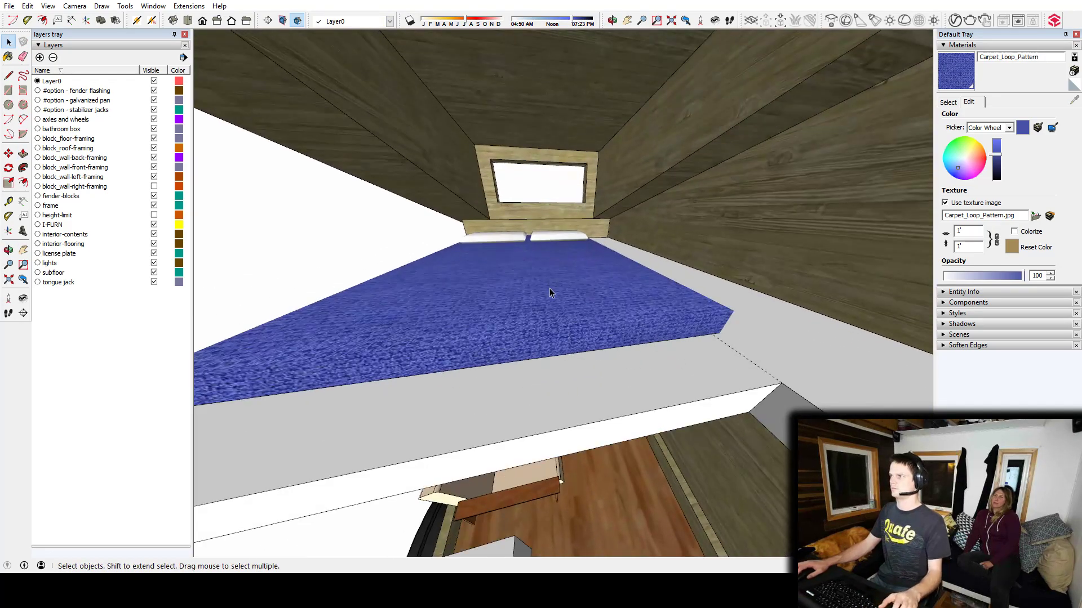
left_click(549, 289)
middle_click_drag(550, 289, 579, 254)
key("s")
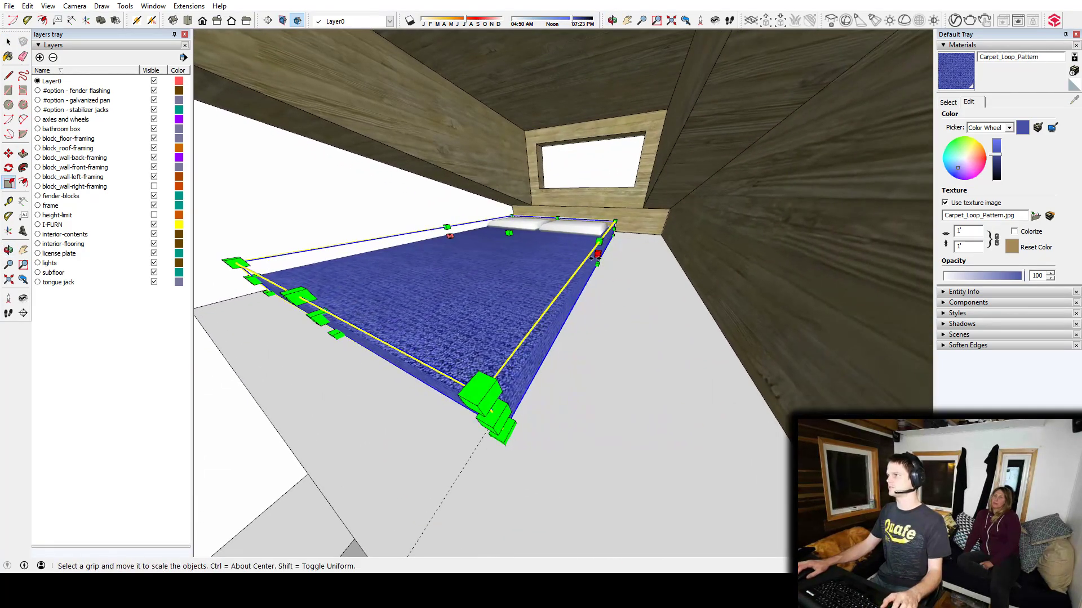
left_click_drag(578, 254, 574, 251)
middle_click_drag(573, 251, 702, 300)
key("space")
Push/Pull the loft platform's outer side back to the walkway's edge, leaving only the strip along the wall
scroll(603, 317, "down", 6)
middle_click_drag(603, 316, 718, 318)
middle_click_drag(657, 289, 612, 333)
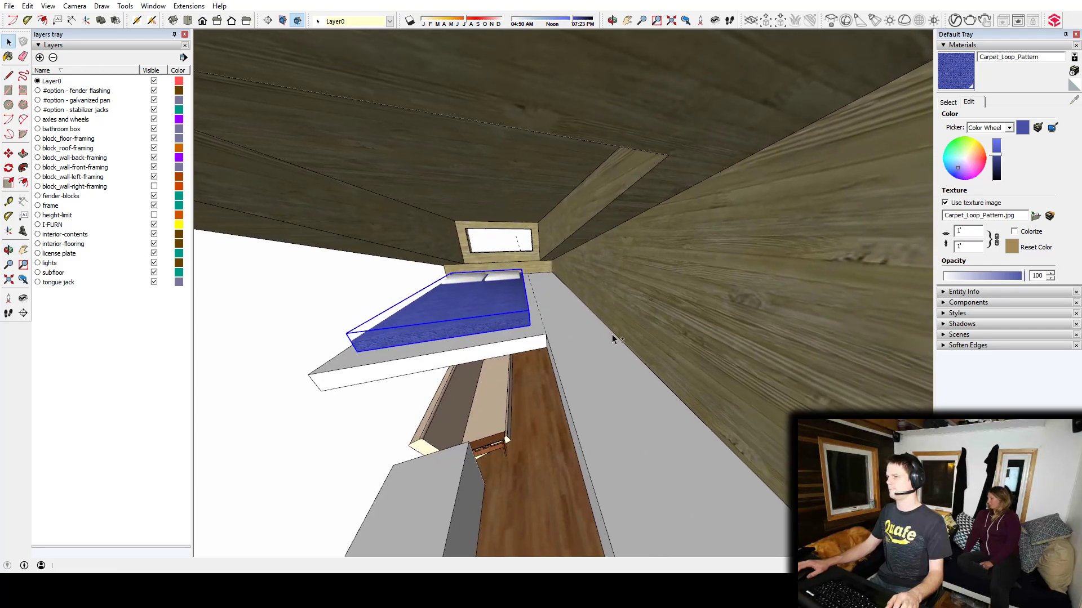
middle_click_drag(619, 447, 807, 292)
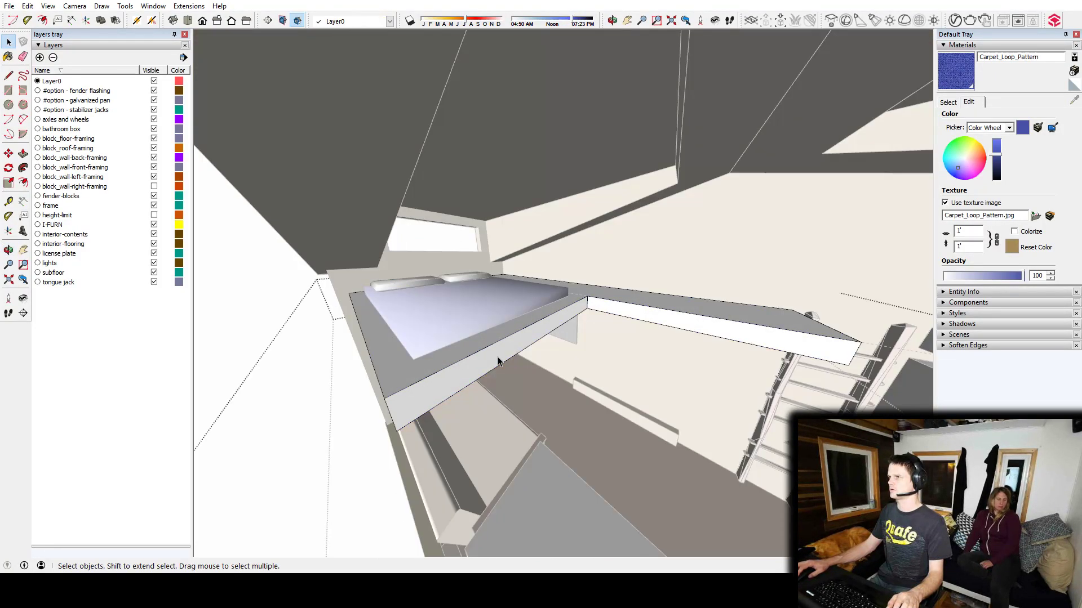
mouse_move(500, 357)
middle_mouse_down()
mouse_move(415, 367)
mouse_move(457, 346)
middle_mouse_up()
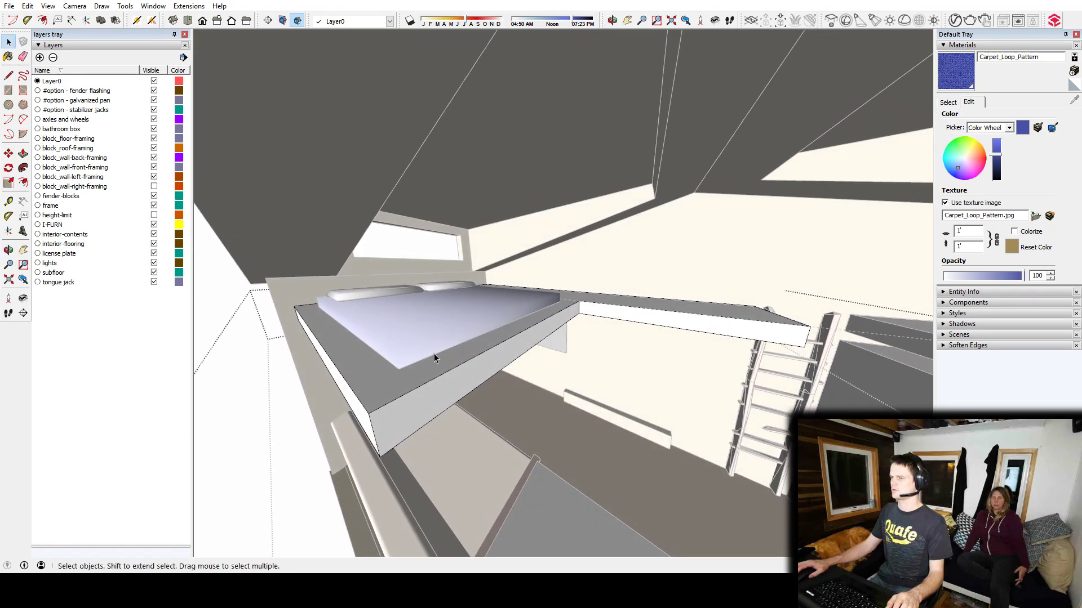
left_click(380, 378)
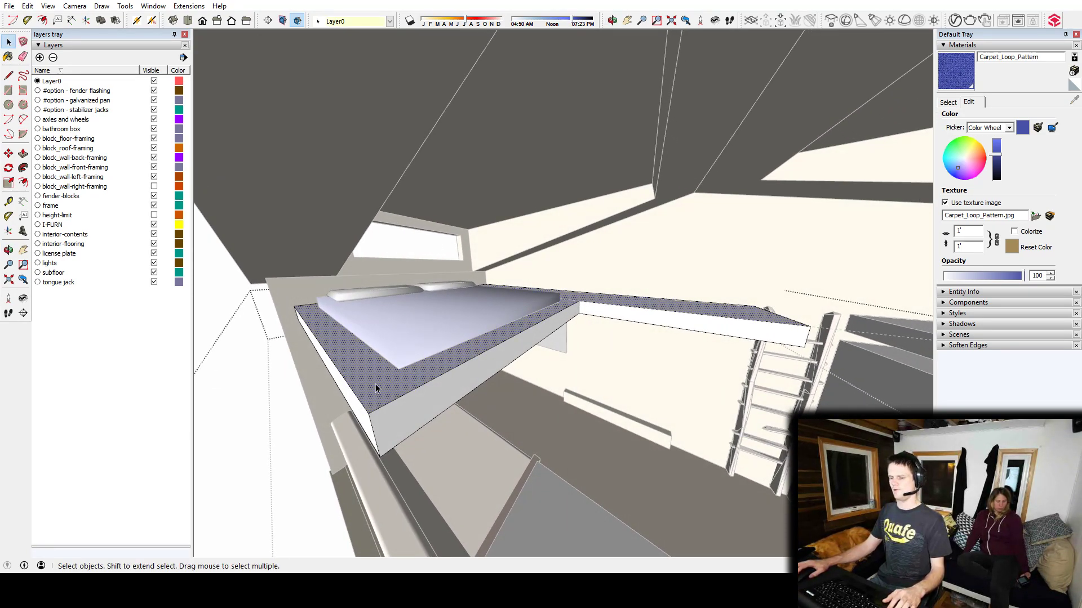
key("p")
key("space")
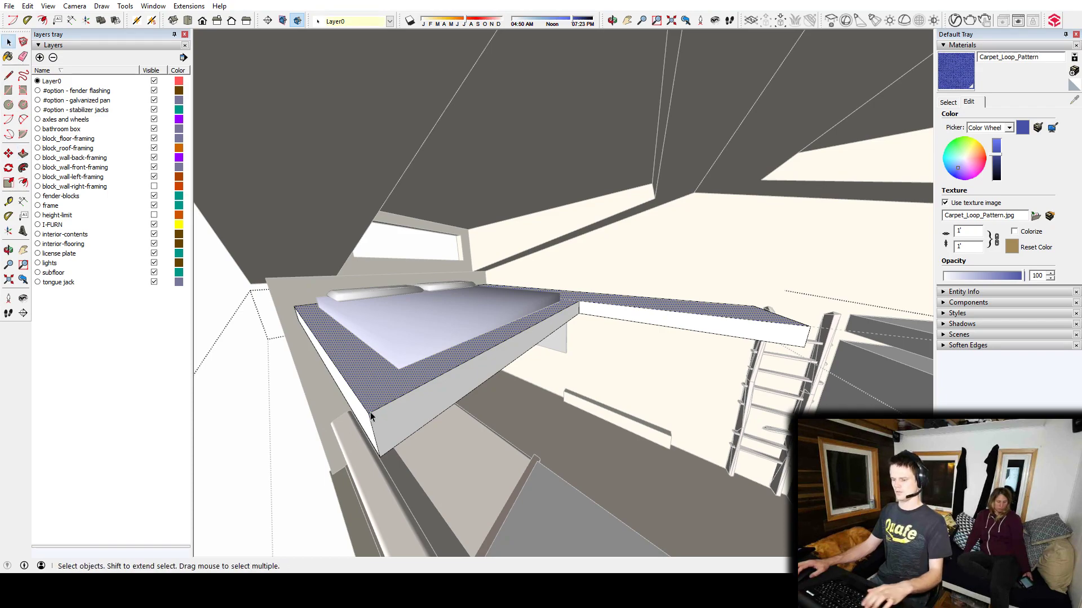
left_click(300, 377)
key("p")
left_click(355, 410)
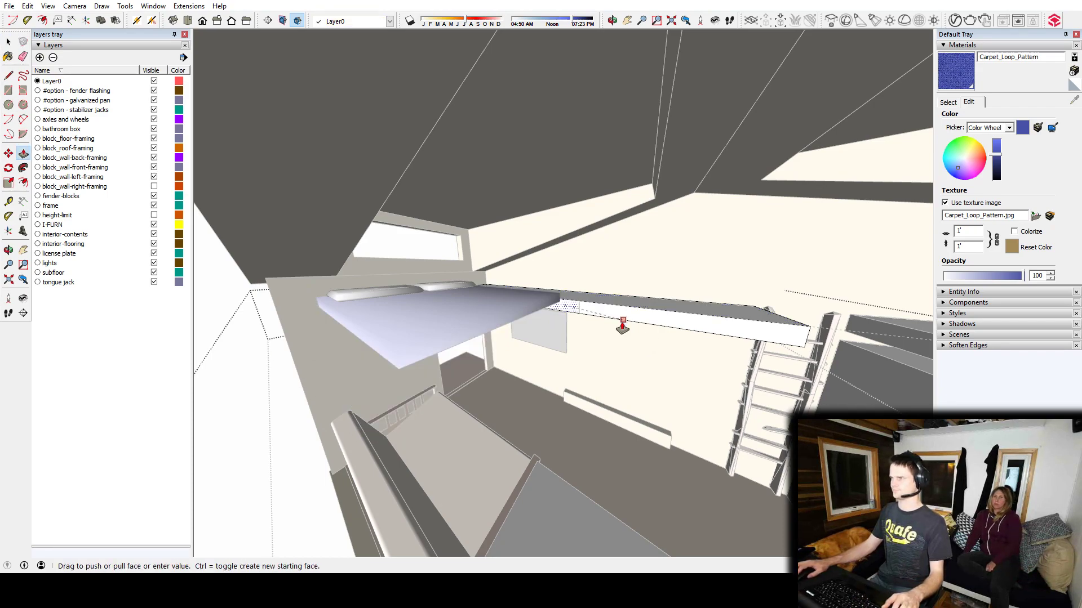
left_click(614, 321)
Remove the leftover seam edge from the walkway's long face and finish editing its group
key("space")
key("Escape")
double_click(581, 309)
left_click(580, 309)
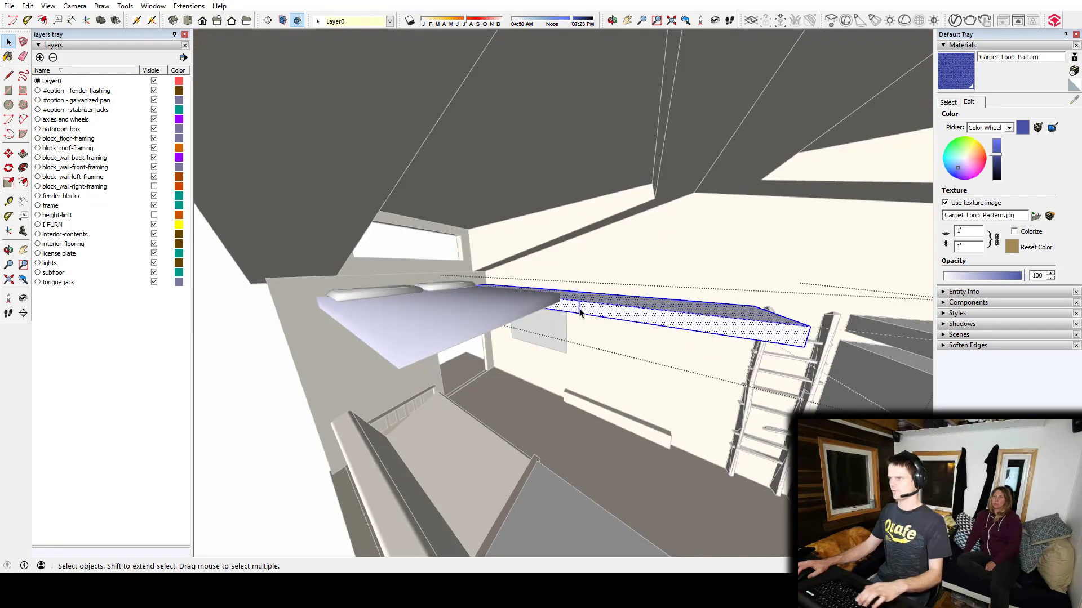
left_click(646, 332)
middle_click_drag(729, 314, 631, 342, "shift")
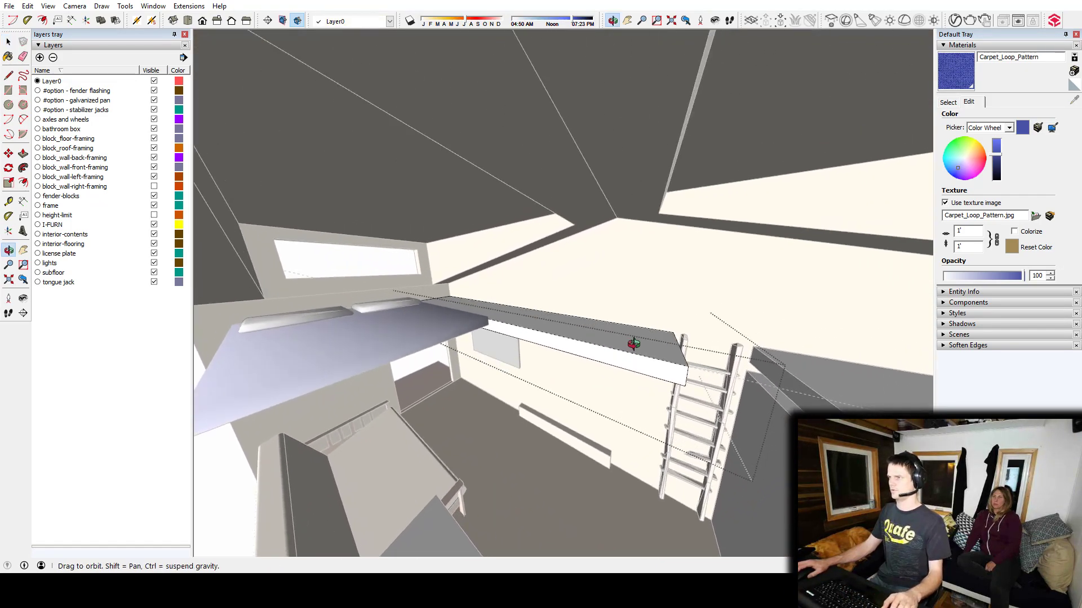
key("Escape")
Measure the headroom from the walkway's surface up to the ceiling
scroll(540, 307, "up", 4)
key("t")
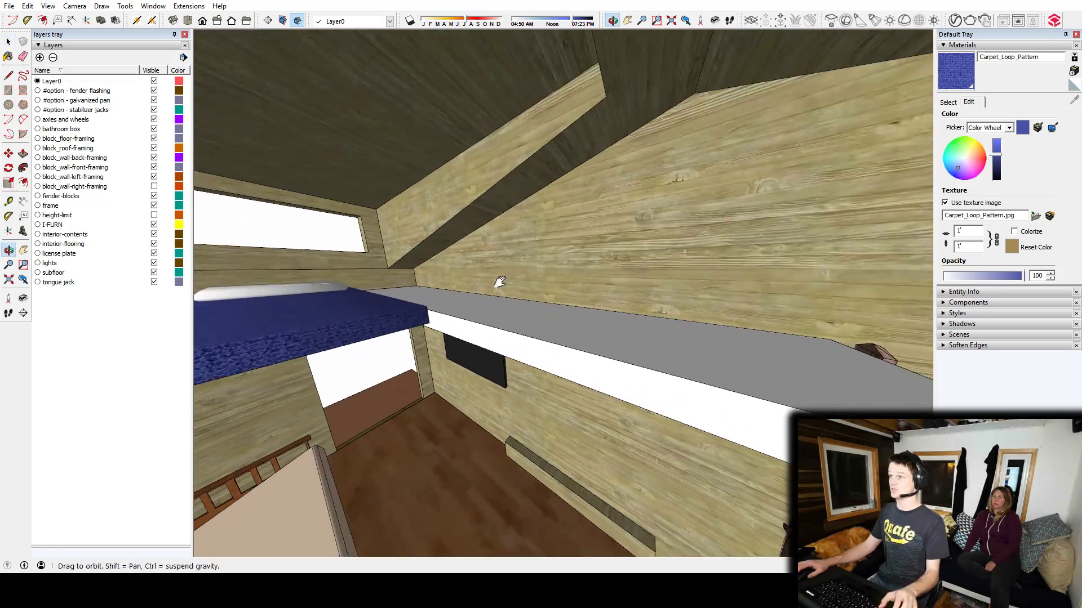
middle_click_drag(497, 282, 504, 301, "shift")
middle_click_drag(670, 367, 532, 340)
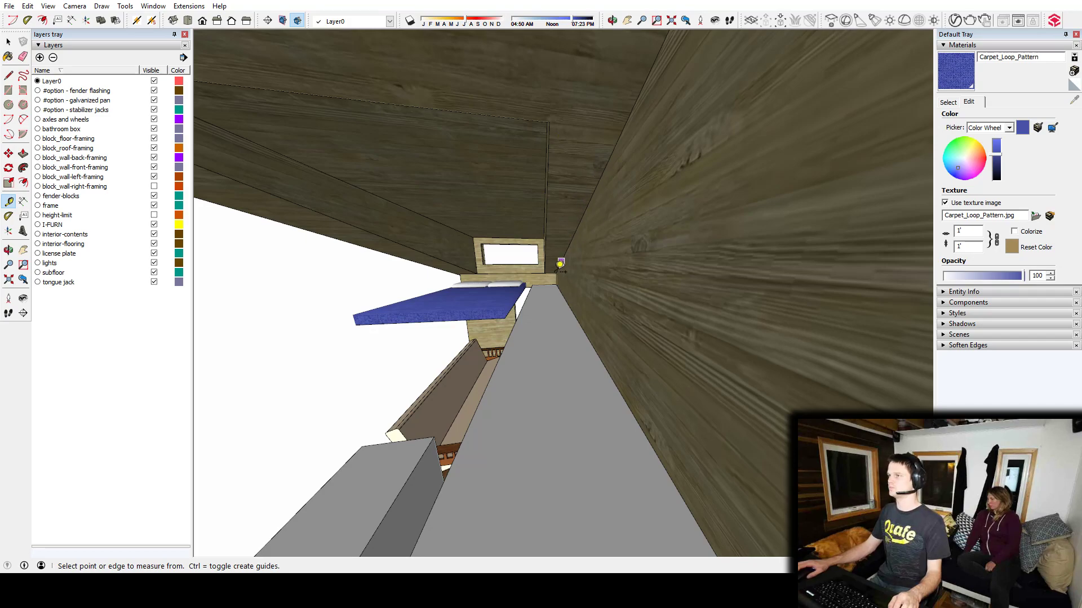
middle_click_drag(560, 264, 422, 211)
middle_click_drag(673, 209, 539, 206)
scroll(557, 236, "up", 4)
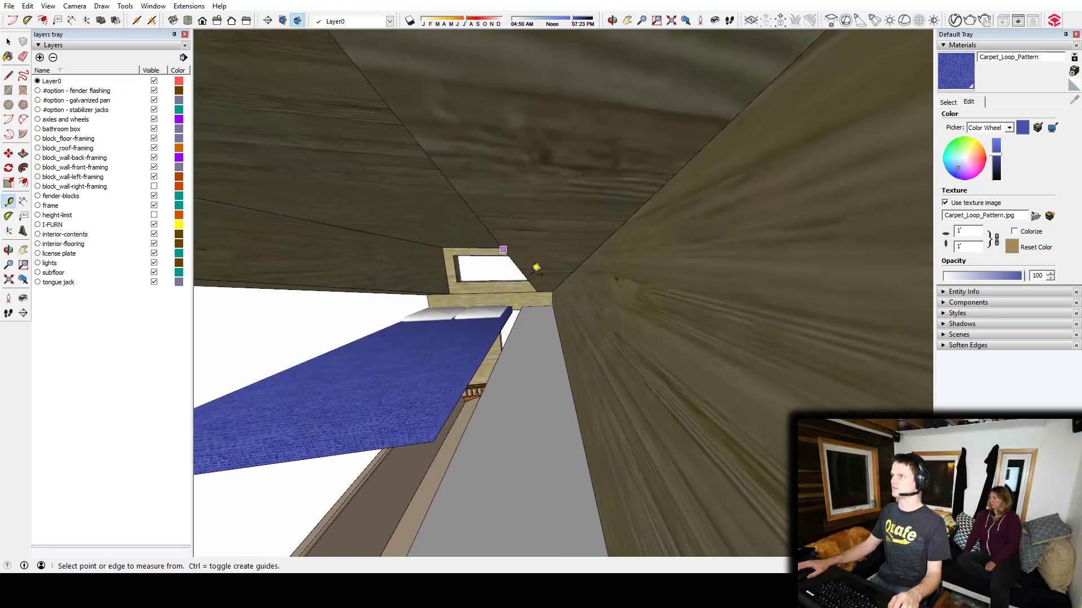
middle_click_drag(520, 340, 592, 275)
key("space")
left_click(570, 319)
key("t")
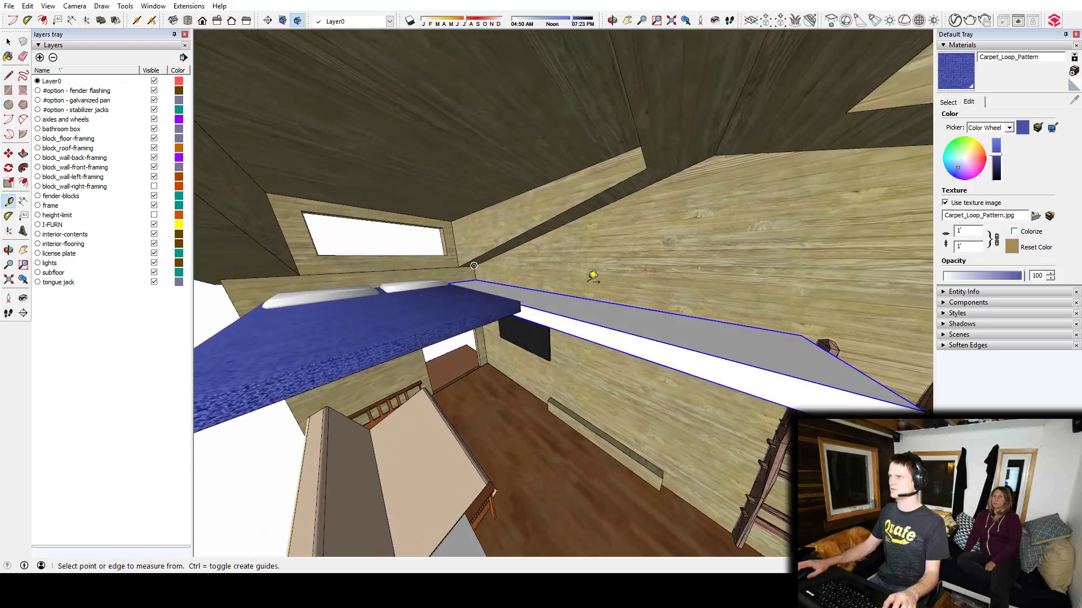
left_click(576, 295)
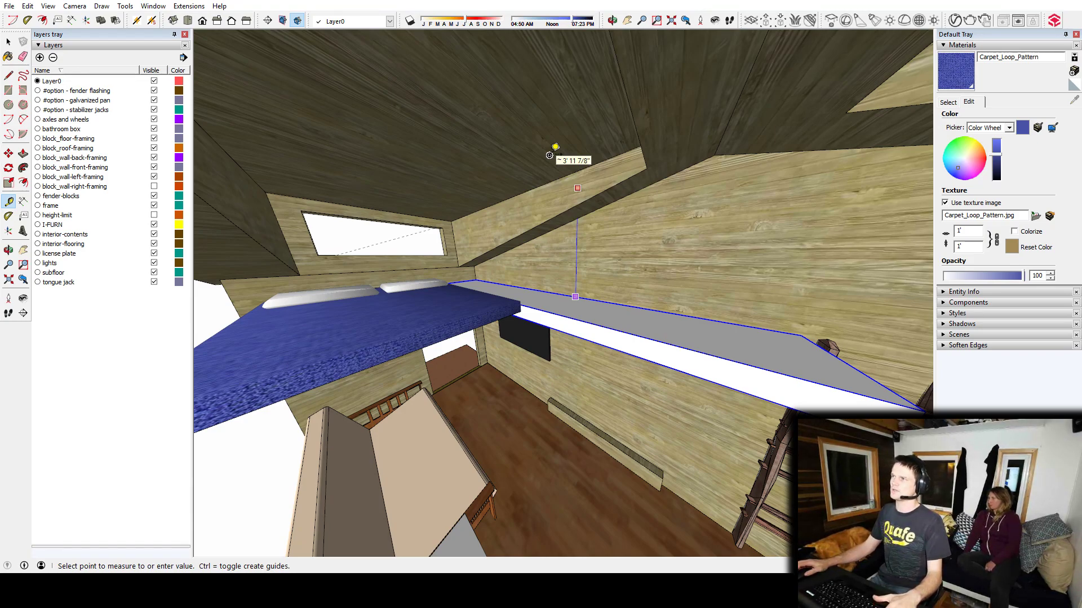
Move the walkway down along the blue axis and measure its headroom to the ceiling
key("space")
key("m")
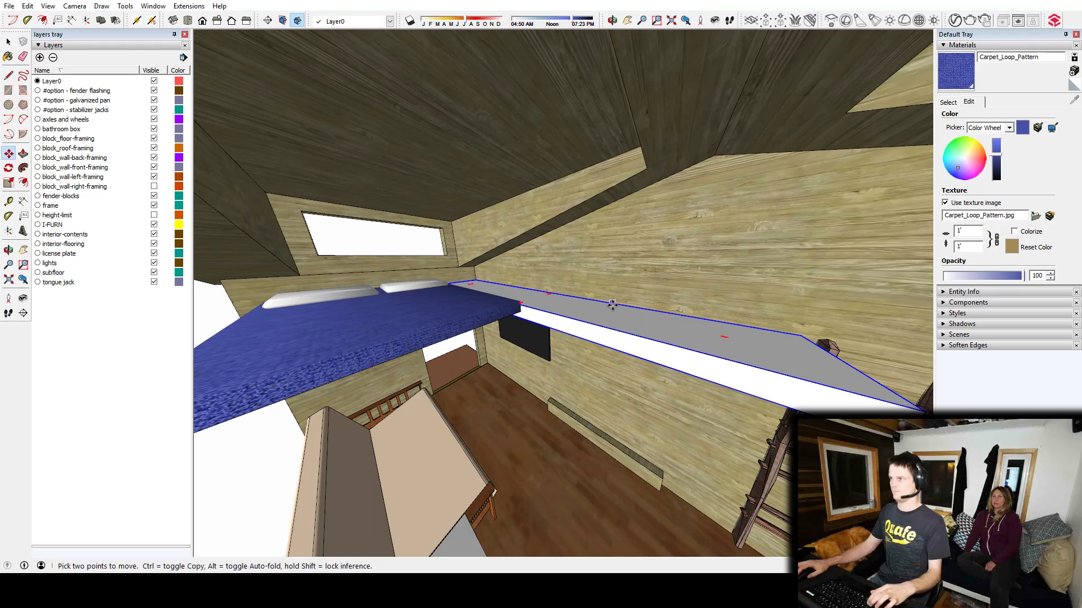
left_click(608, 318)
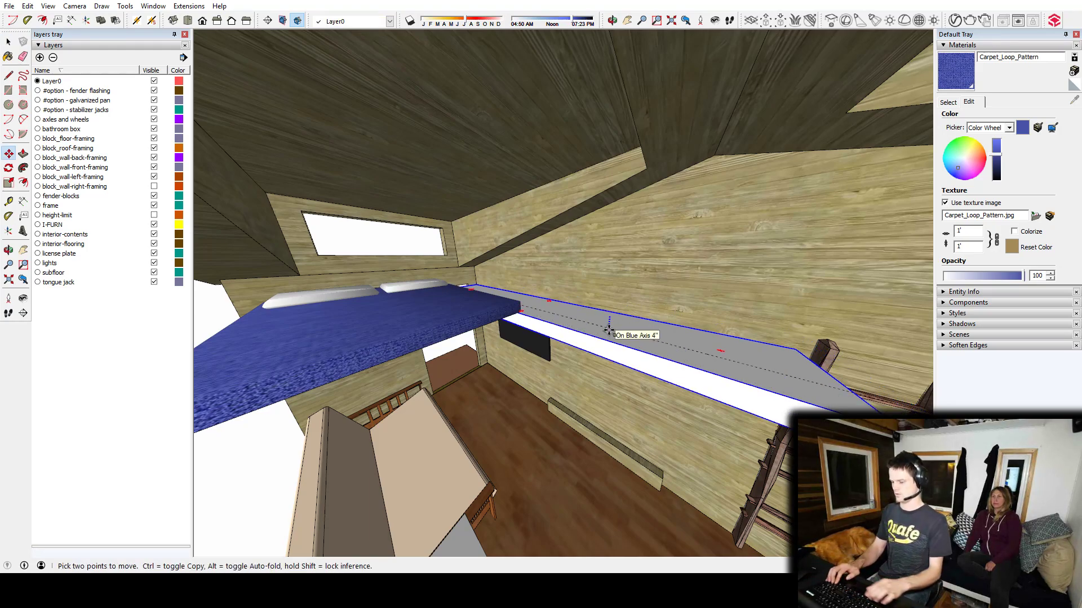
left_click(610, 332)
middle_click_drag(610, 333, 438, 368)
middle_click_drag(470, 332, 514, 364)
key("t")
left_click(566, 402)
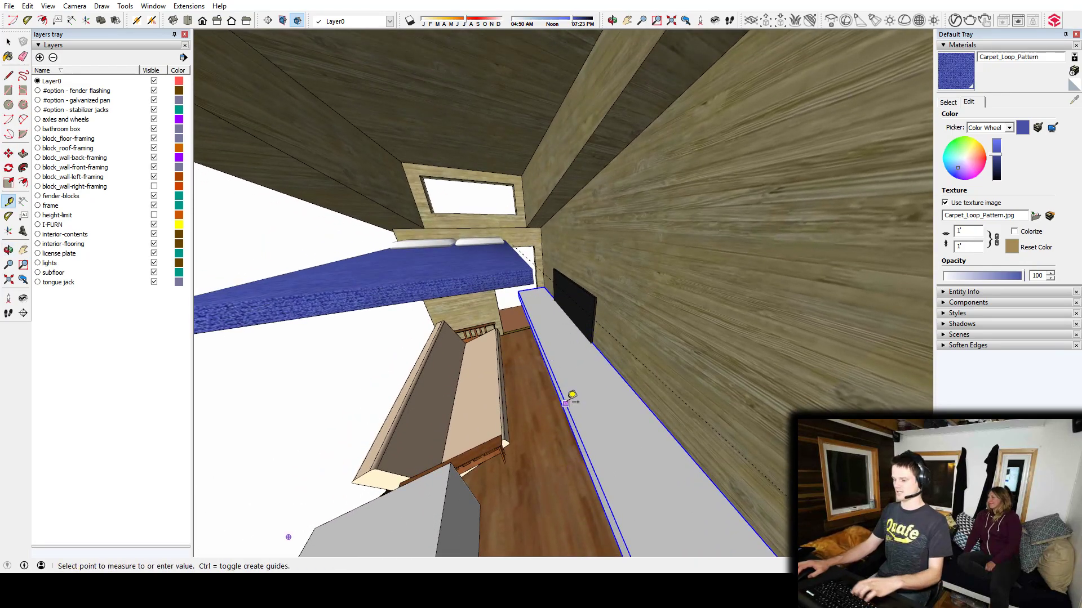
middle_click_drag(569, 394, 623, 198)
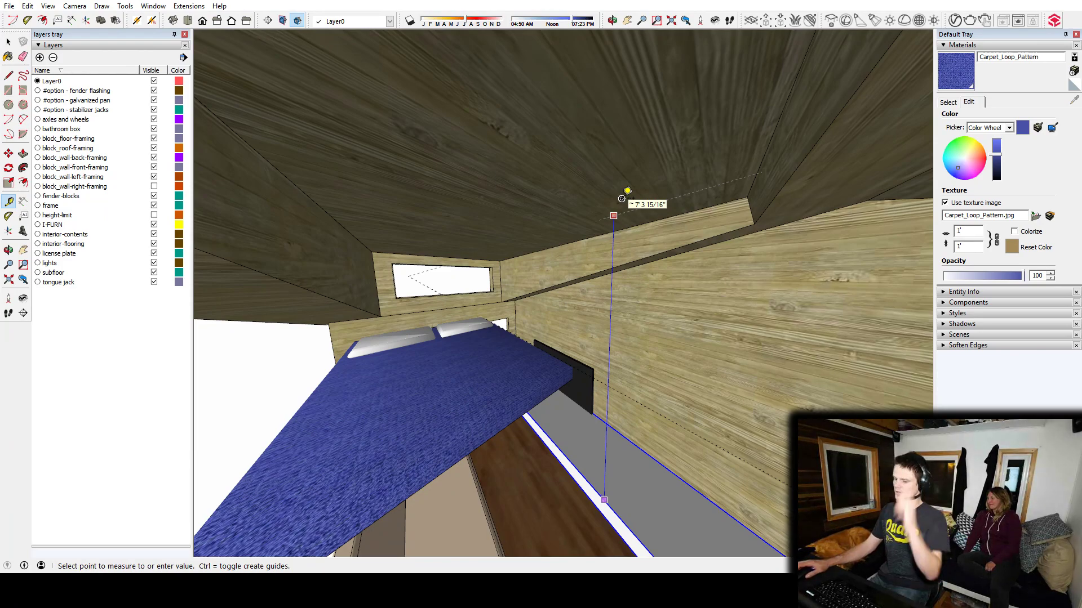
Raise the walkway along the blue axis and measure its headroom to the ceiling again
key("m")
left_click(603, 484)
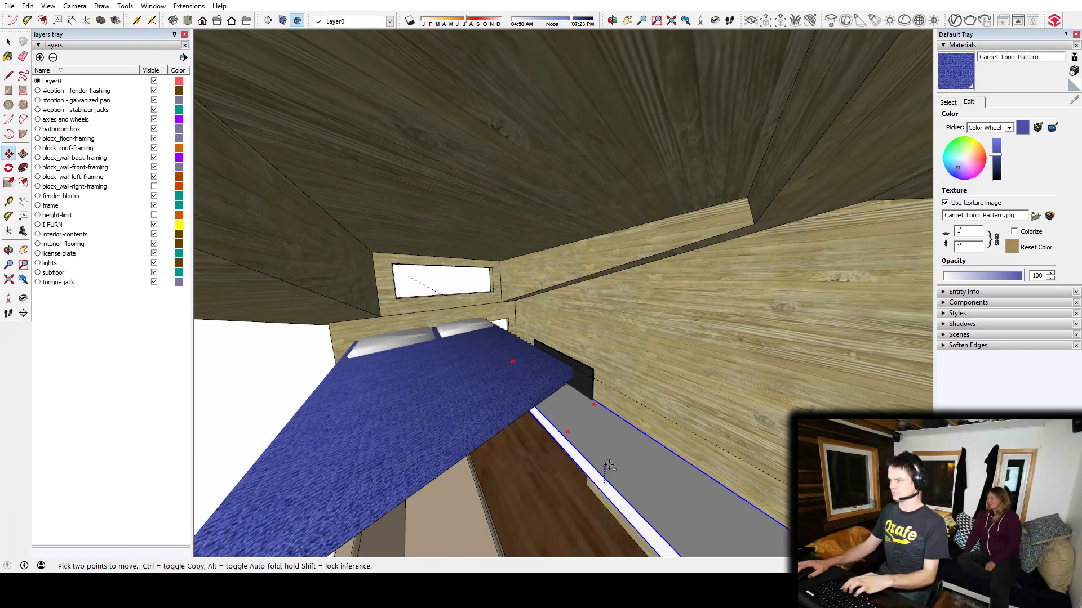
left_click(608, 463)
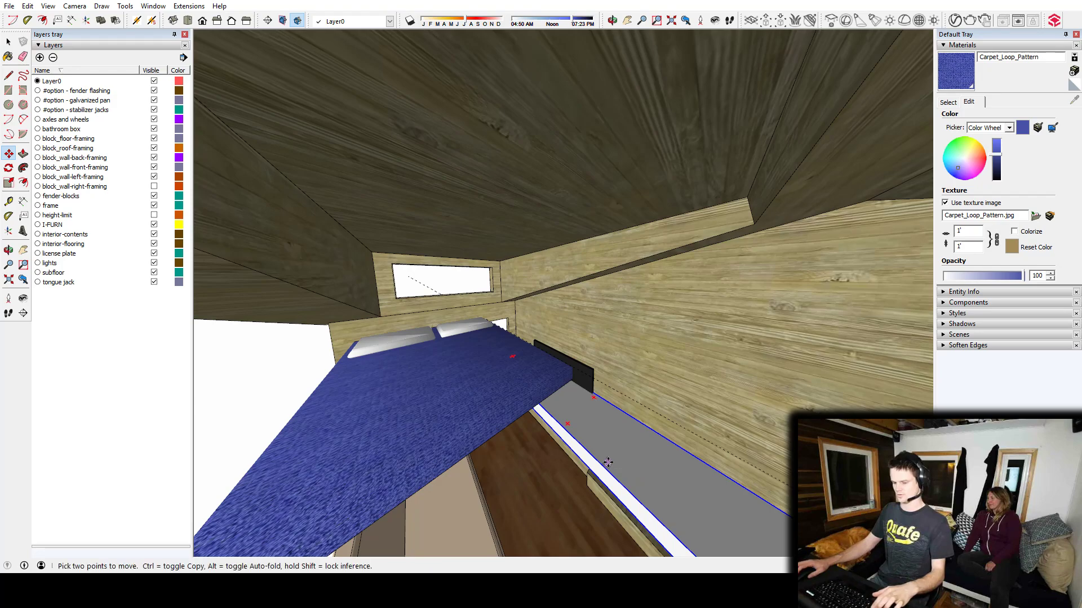
key("t")
left_click(609, 470)
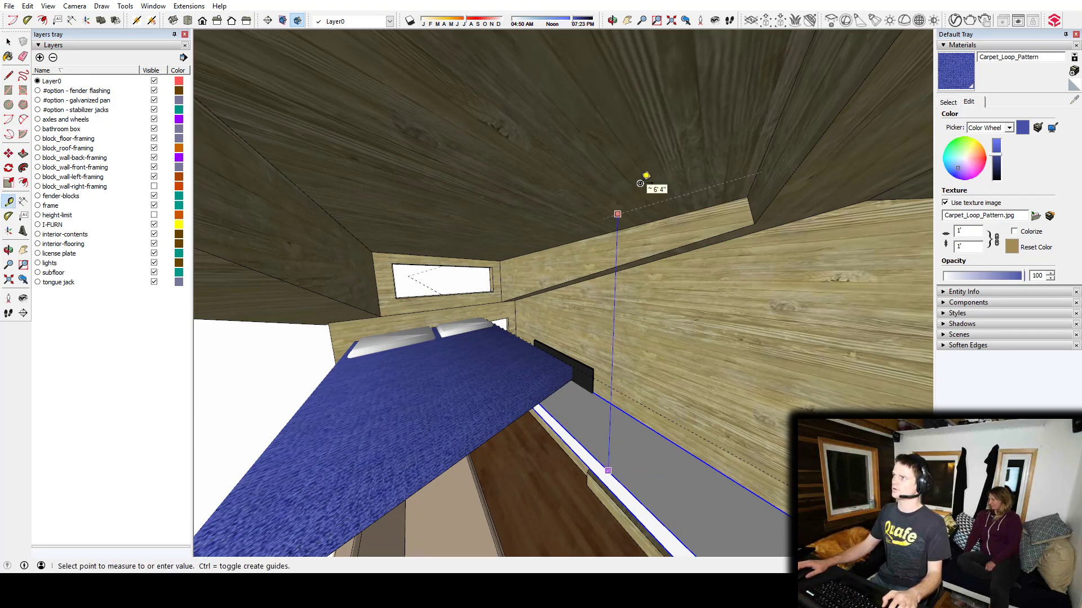
key("space")
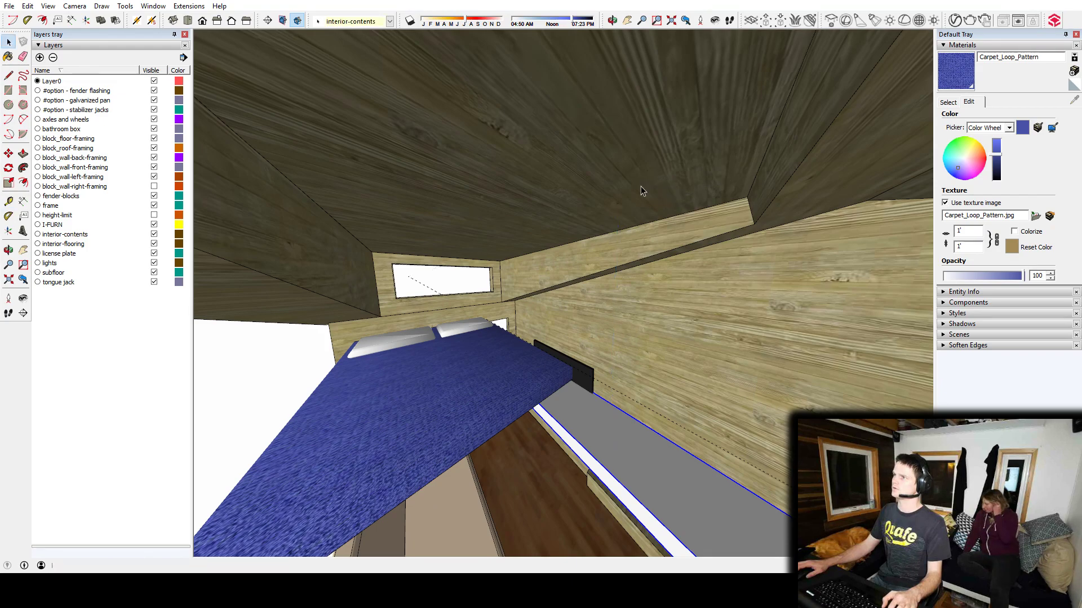
Check the lowered walkway against the bed and ladder, and show the block_wall-right-framing layer
middle_click_drag(641, 186, 781, 349)
scroll(664, 242, "down", 5)
scroll(664, 241, "down", 4)
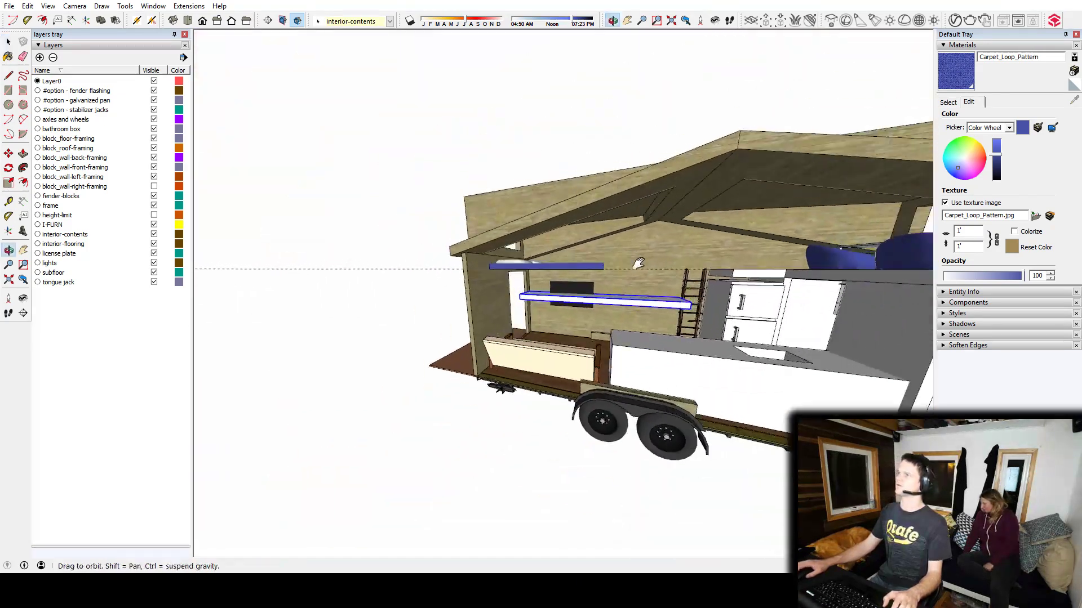
mouse_move(656, 229)
middle_mouse_down()
mouse_move(614, 285)
mouse_move(657, 235)
mouse_move(611, 251)
mouse_move(724, 270)
mouse_move(526, 262)
mouse_move(244, 304)
mouse_move(208, 292)
mouse_move(268, 302)
middle_mouse_up()
scroll(549, 348, "up", 6)
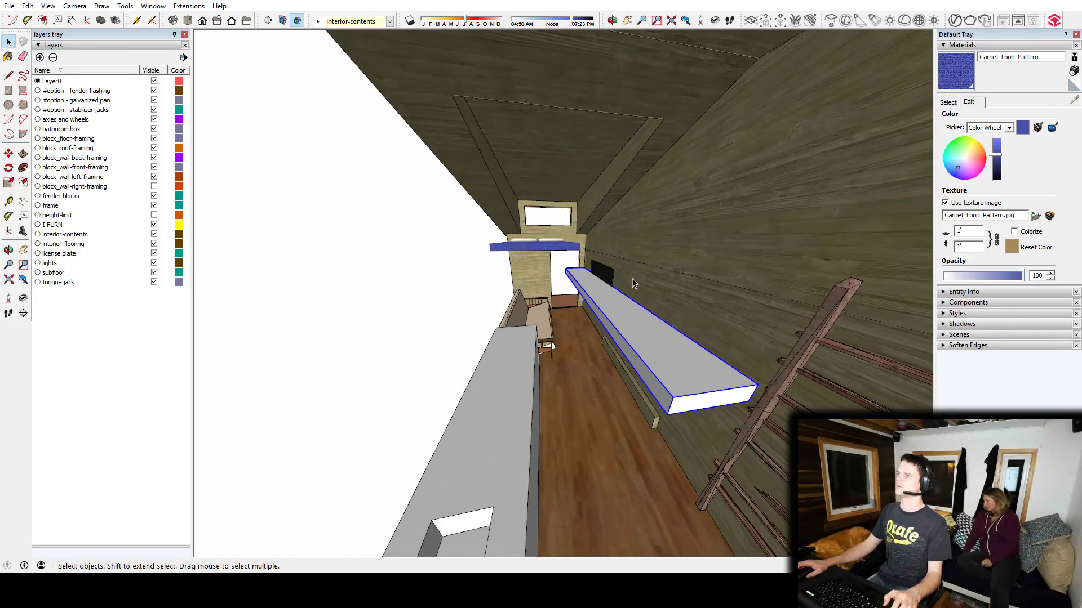
middle_click_drag(570, 336, 560, 318)
scroll(559, 319, "up", 2)
mouse_move(490, 315)
middle_mouse_down()
mouse_move(514, 296)
mouse_move(580, 314)
mouse_move(543, 285)
mouse_move(555, 302)
mouse_move(546, 296)
mouse_move(560, 176)
middle_mouse_up()
left_click(154, 186)
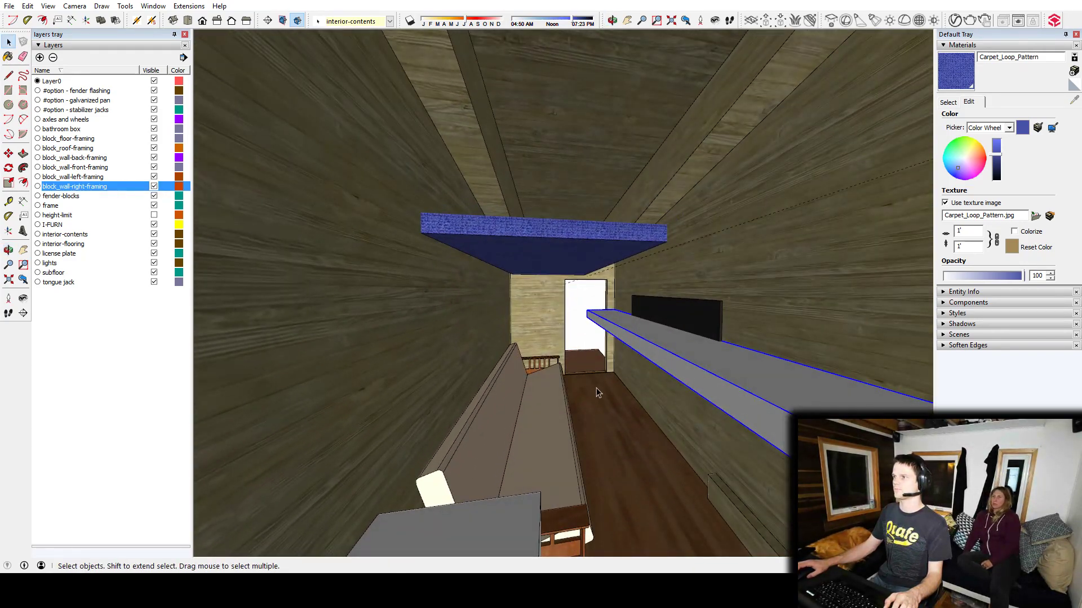
Place a height guide above the floor along the walkway-side wall and carry it across to the opposite wall
key("t")
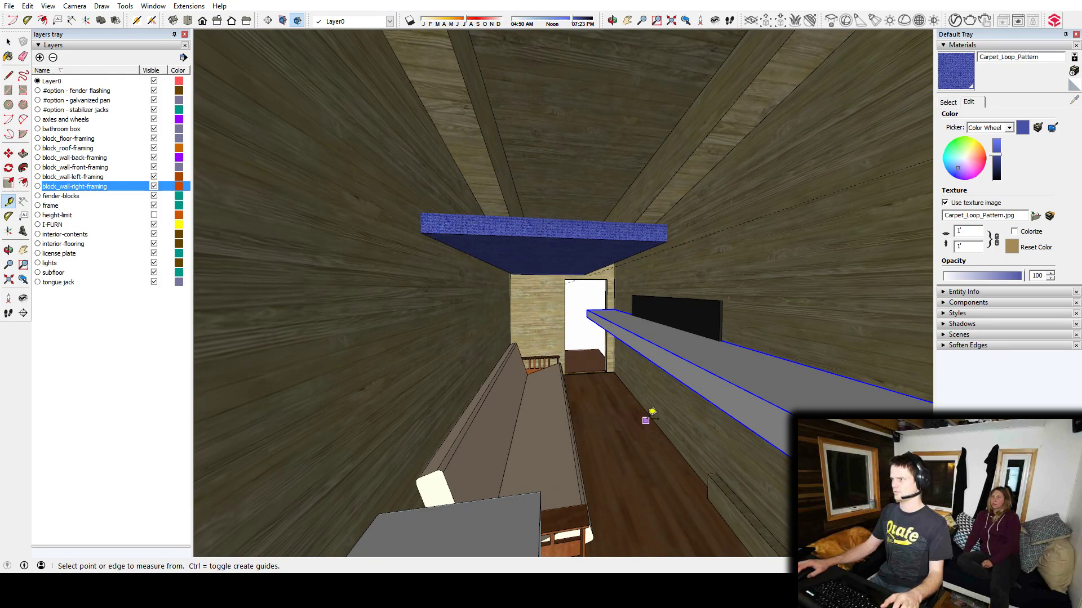
left_click(650, 417)
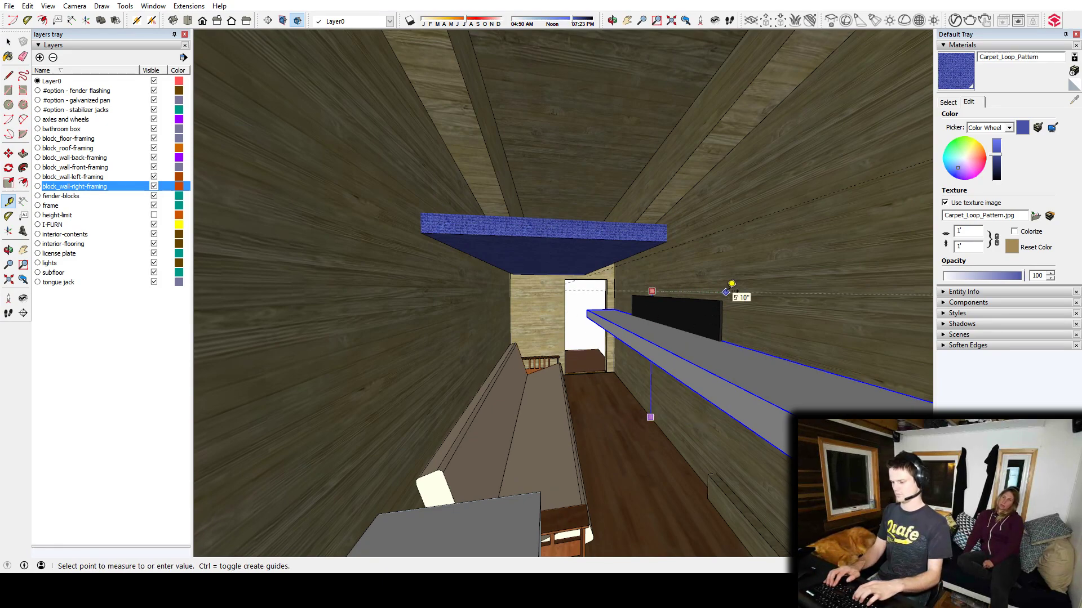
key("l")
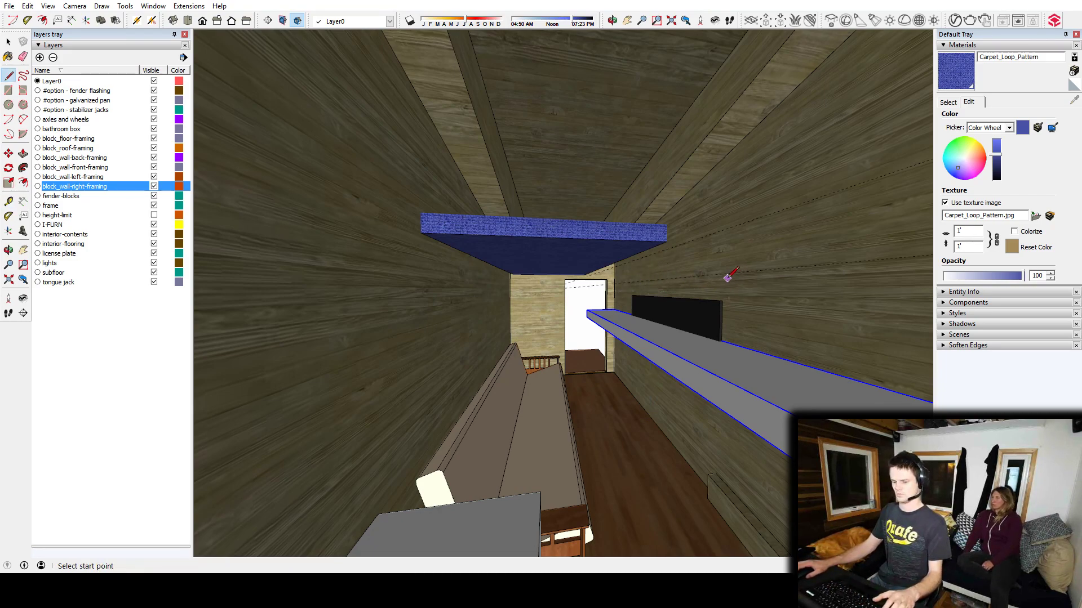
key("t")
left_click(752, 270)
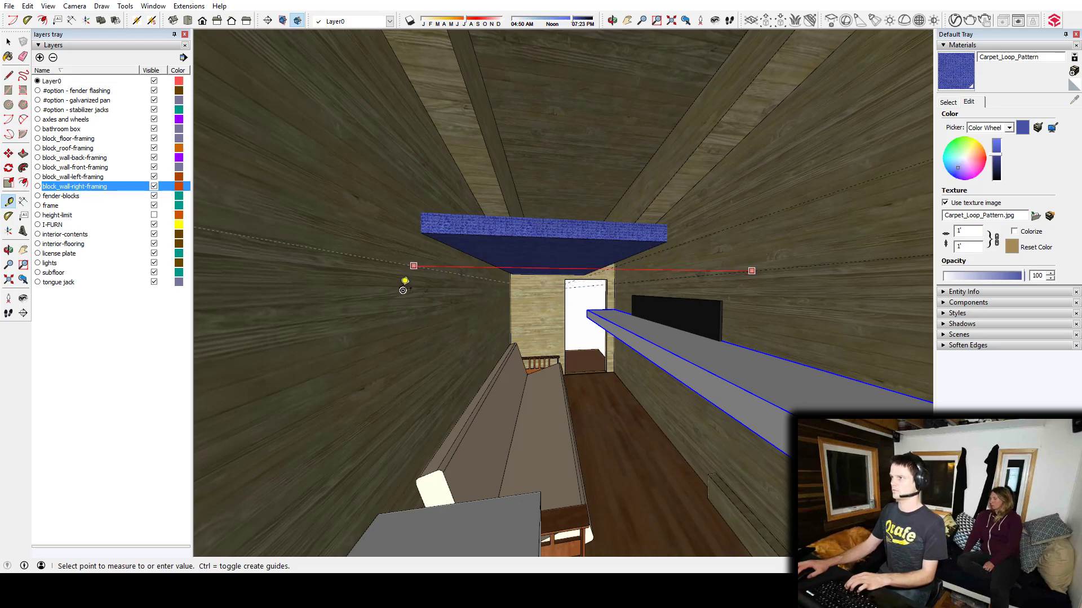
key("Escape")
Place a guide across the end wall below the bed, level with the side-wall height guides
middle_click_drag(456, 298, 564, 264)
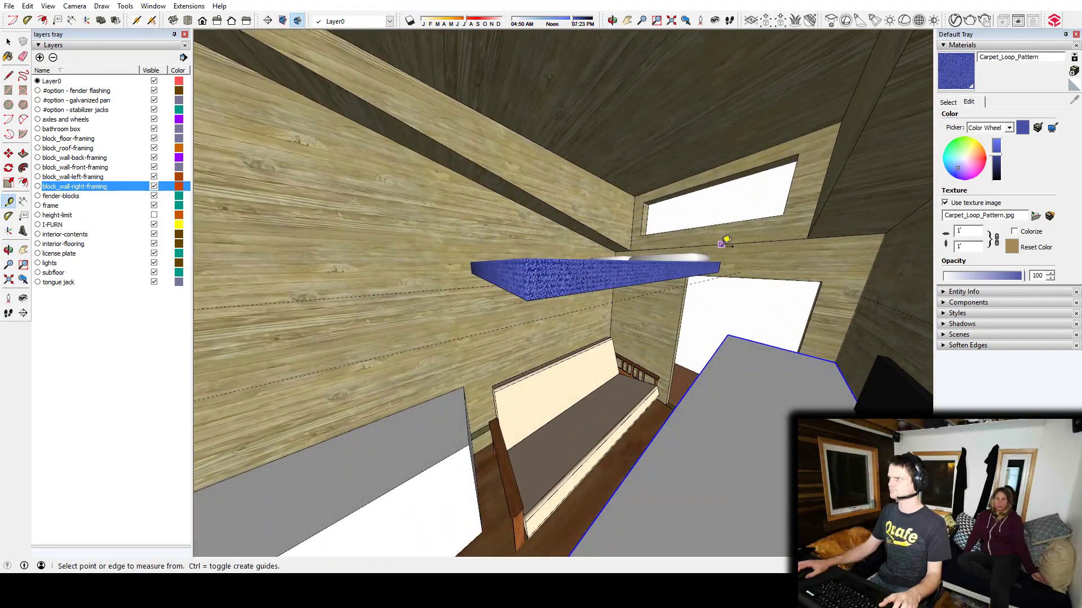
left_click(725, 242)
middle_click_drag(725, 243, 611, 284)
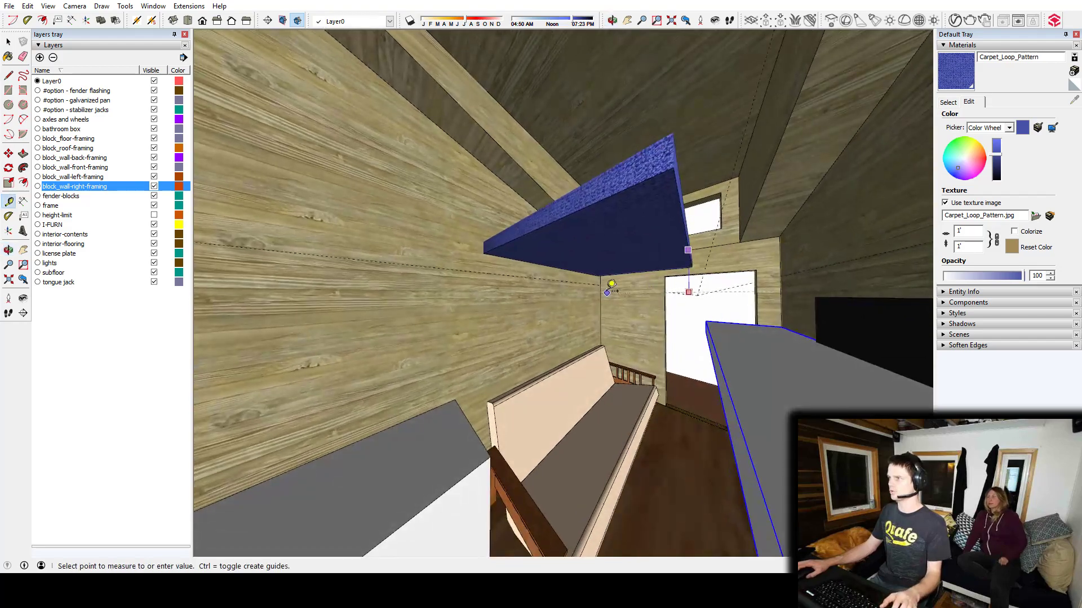
left_click(641, 297)
scroll(640, 298, "up", 2)
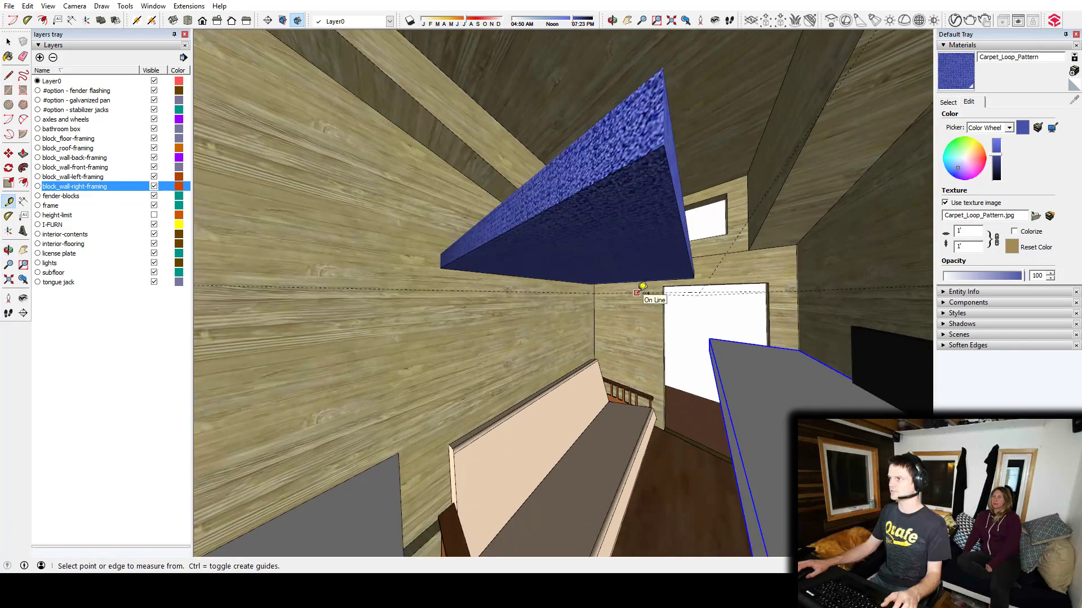
Place a crosswise guide from the end wall to the foot of the loft bed, level with the side-wall guides
left_click(637, 293)
scroll(636, 292, "down", 3)
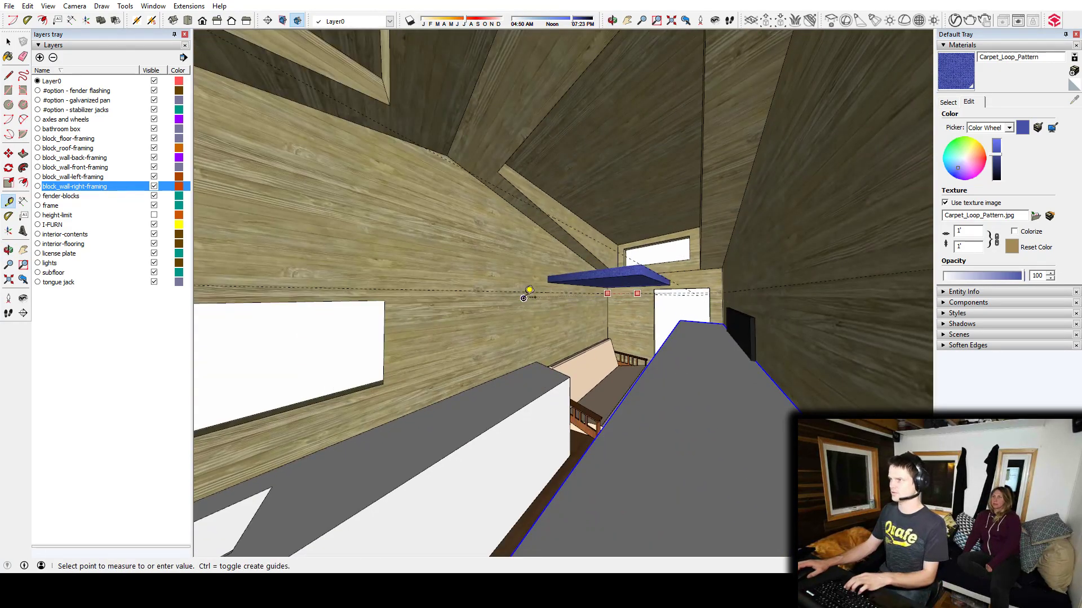
middle_click_drag(524, 290, 538, 341)
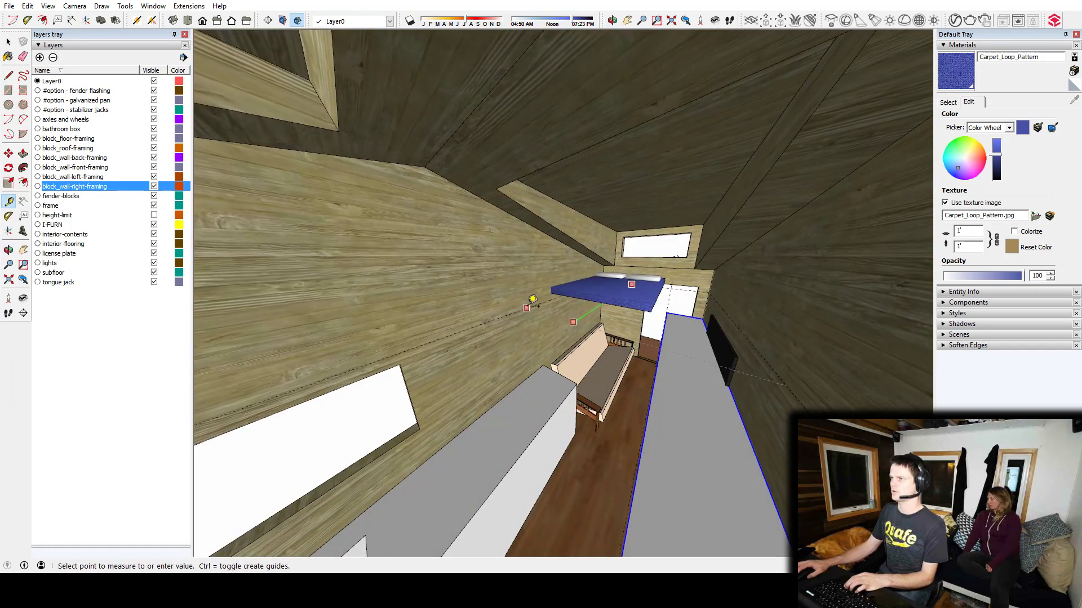
scroll(553, 291, "up", 5)
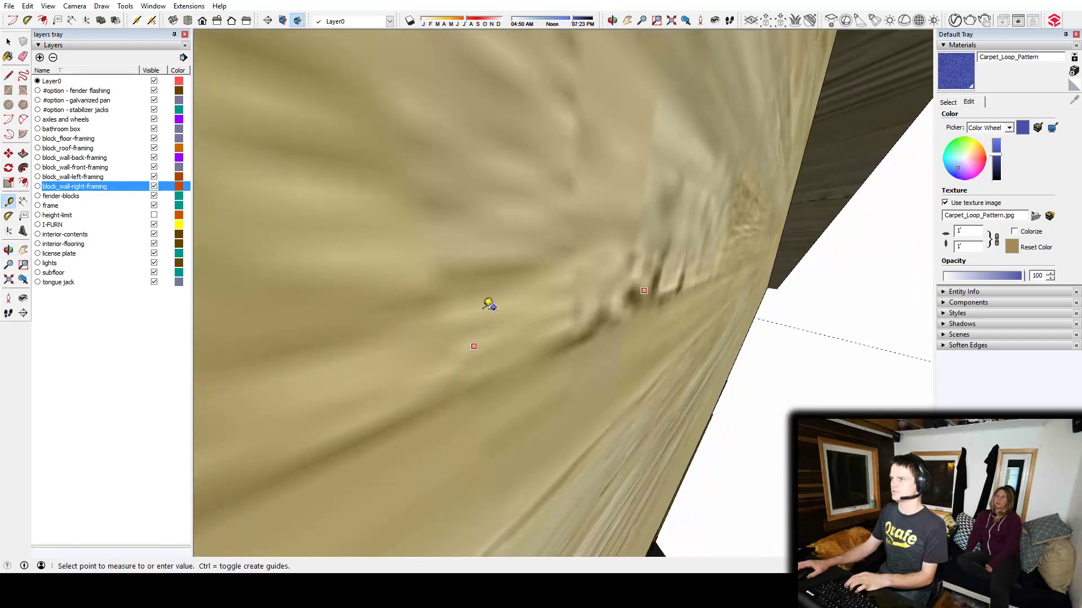
scroll(450, 288, "down", 6)
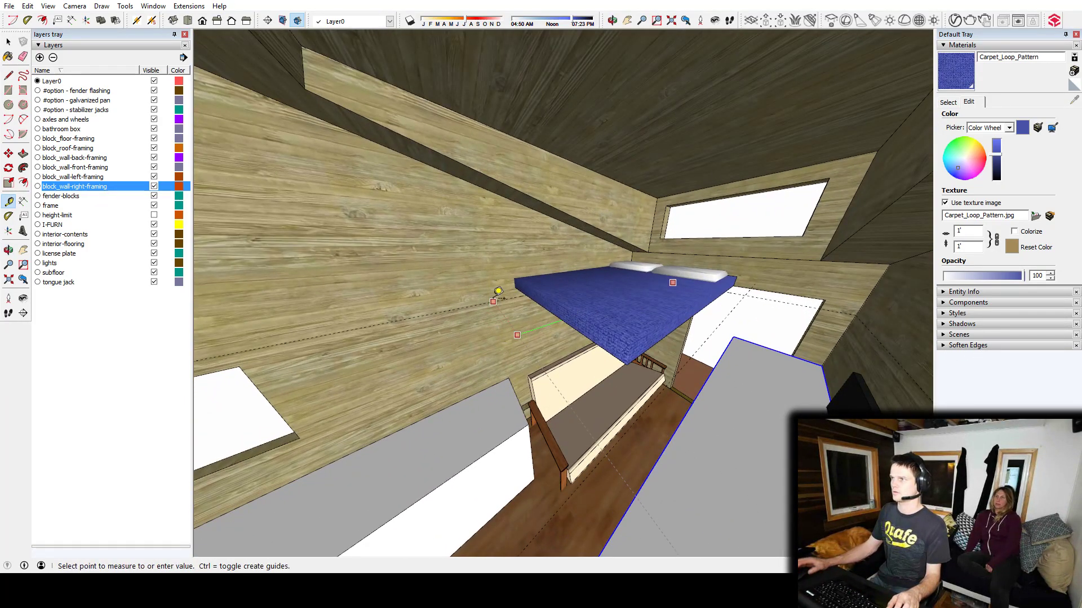
left_click(498, 290)
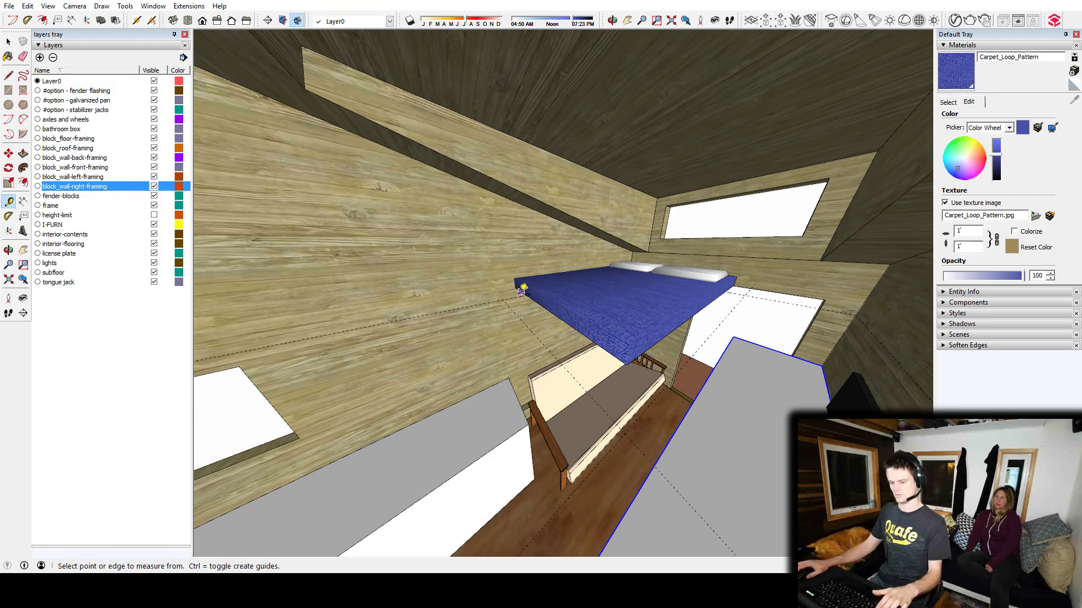
key("r")
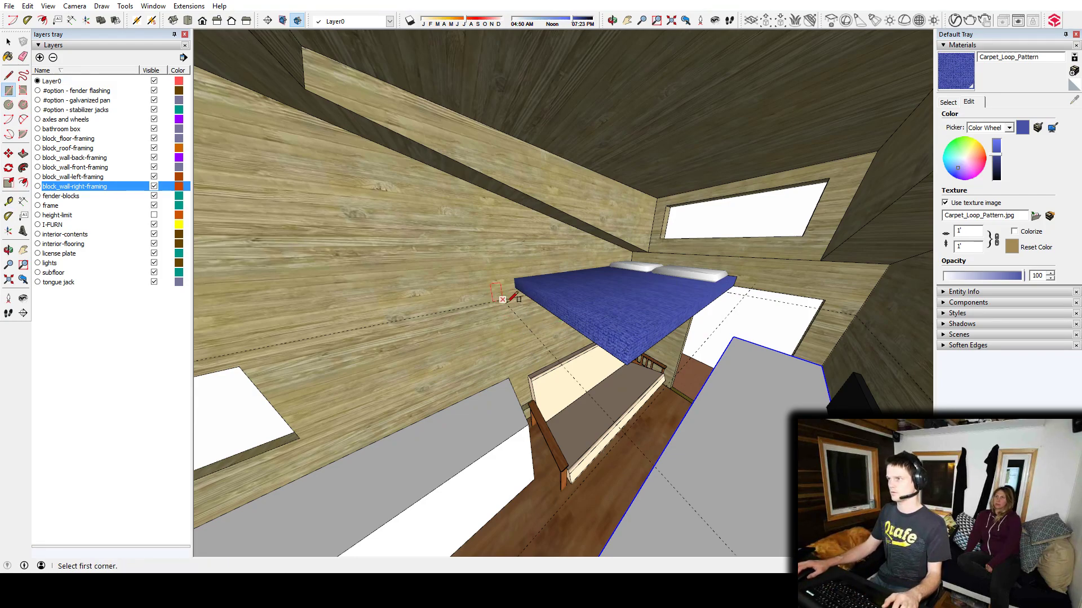
left_click(507, 302)
middle_click_drag(550, 319, 572, 322)
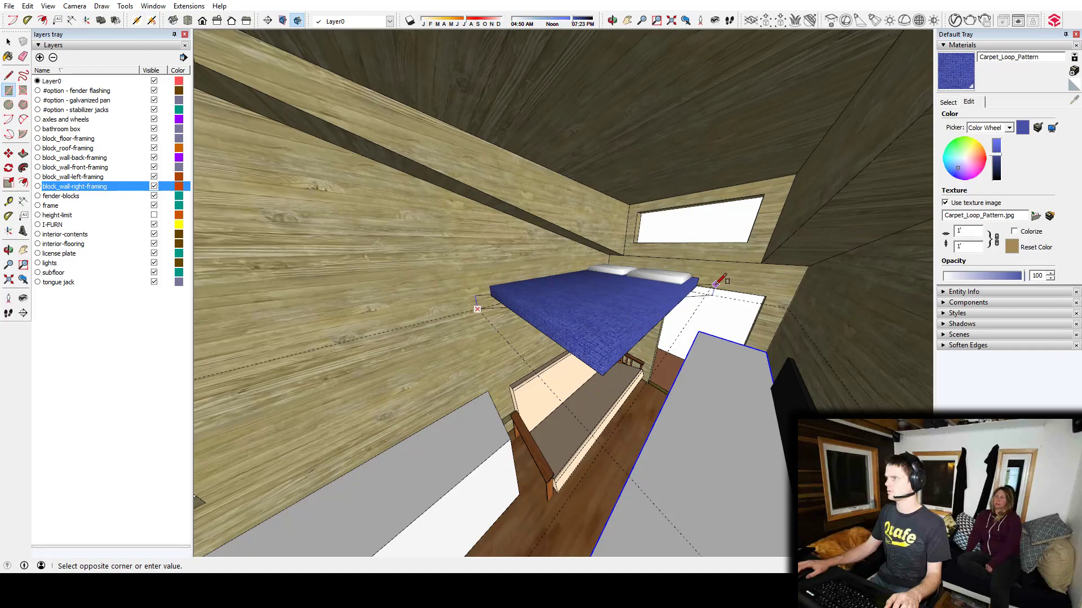
middle_click_drag(719, 282, 819, 174)
middle_click_drag(738, 231, 727, 233)
Place a lengthwise guide parallel to the side-wall guide, carried across below the bed to the walkway's edge
key("t")
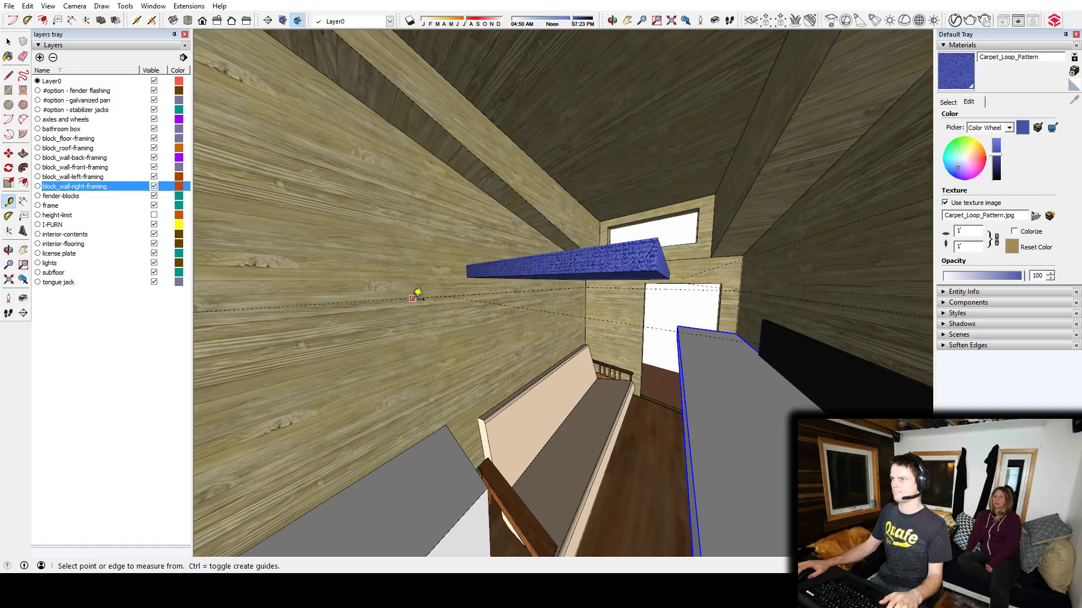
left_click(413, 298)
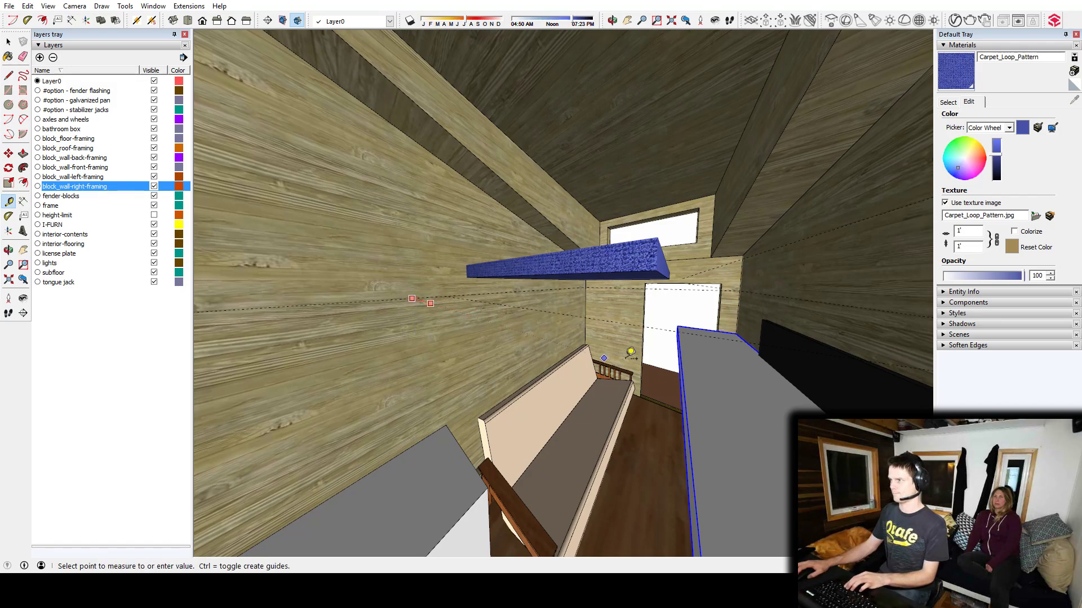
middle_click_drag(697, 373, 749, 357)
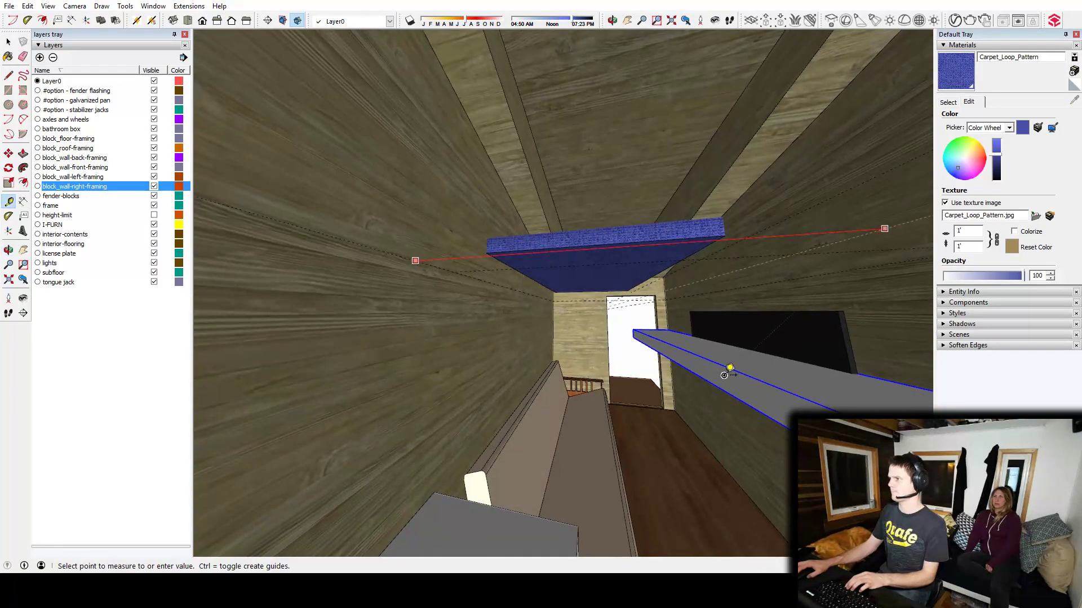
left_click(730, 367)
Draw a rectangular loft platform between the guides beneath the bed and Push/Pull it up to the mattress's underside
middle_click_drag(777, 238, 695, 382)
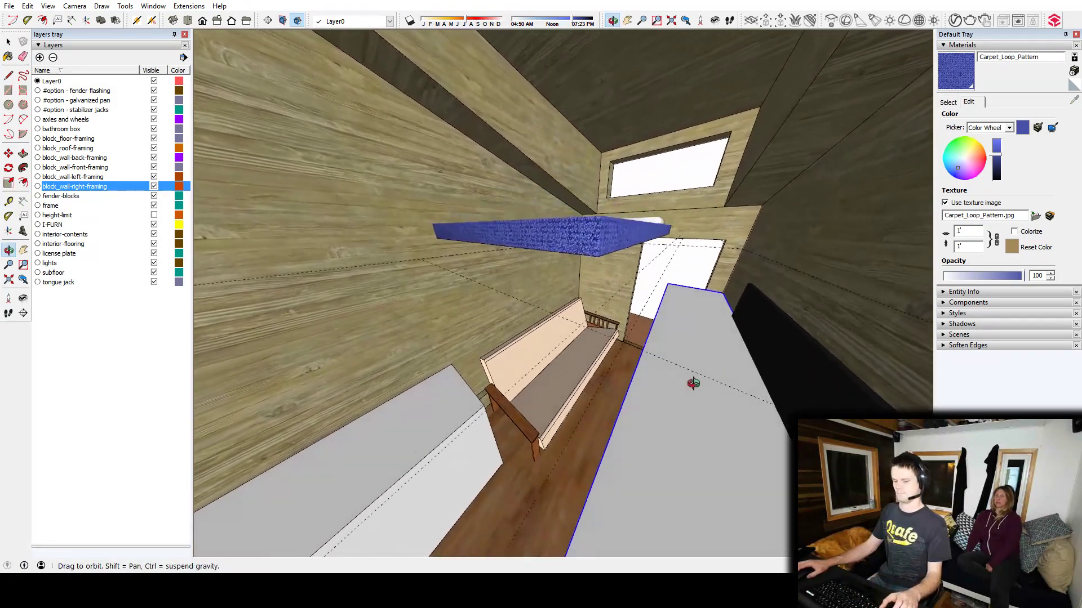
key("r")
left_click(428, 257)
mouse_move(428, 257)
middle_mouse_down()
mouse_move(514, 289)
mouse_move(498, 294)
mouse_move(679, 280)
mouse_move(656, 259)
mouse_move(479, 327)
middle_mouse_up()
left_click(655, 255)
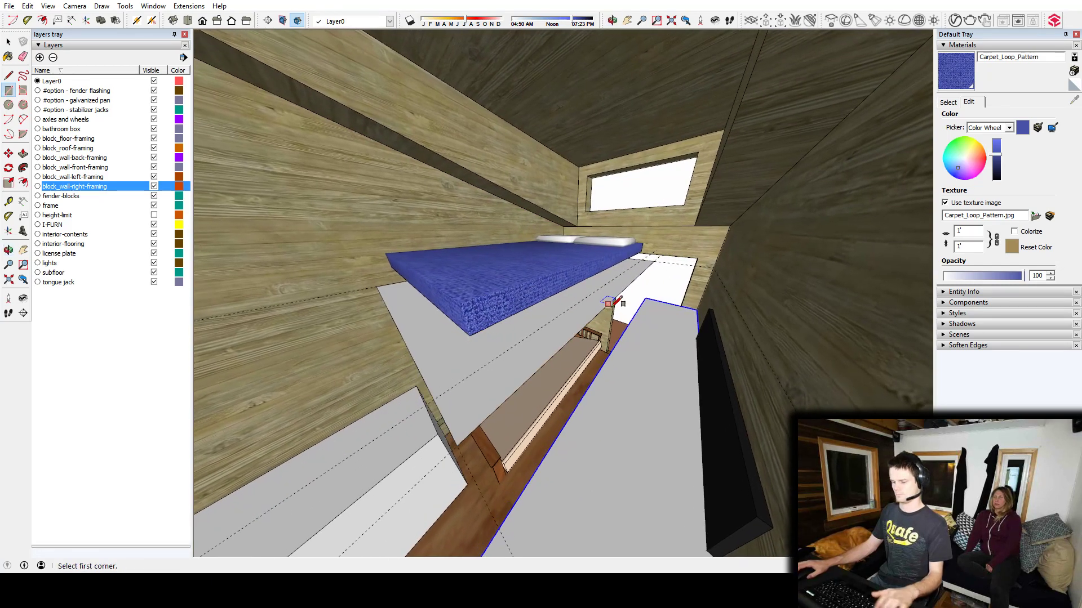
key("p")
left_click(410, 341)
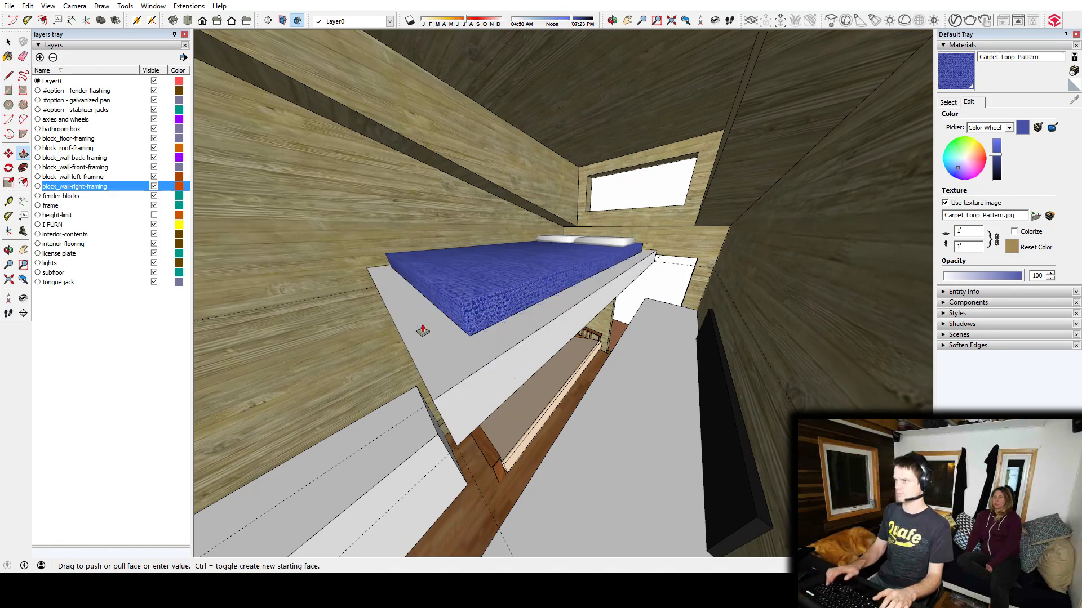
left_click(424, 317)
Mark off a narrow strip on the platform's underside along its walkway edge with a guide and a line
middle_click_drag(424, 316, 564, 209)
key("space")
middle_click_drag(401, 421, 507, 398, "shift")
middle_click_drag(614, 360, 579, 391, "shift")
scroll(633, 332, "down", 3)
middle_click_drag(593, 337, 547, 342)
key("t")
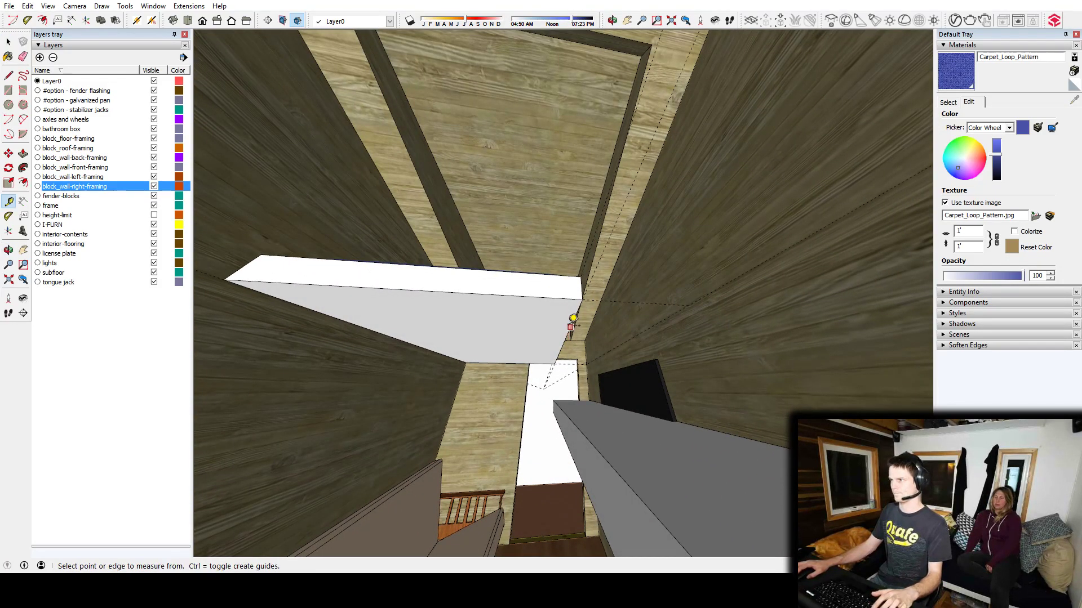
left_click(570, 319)
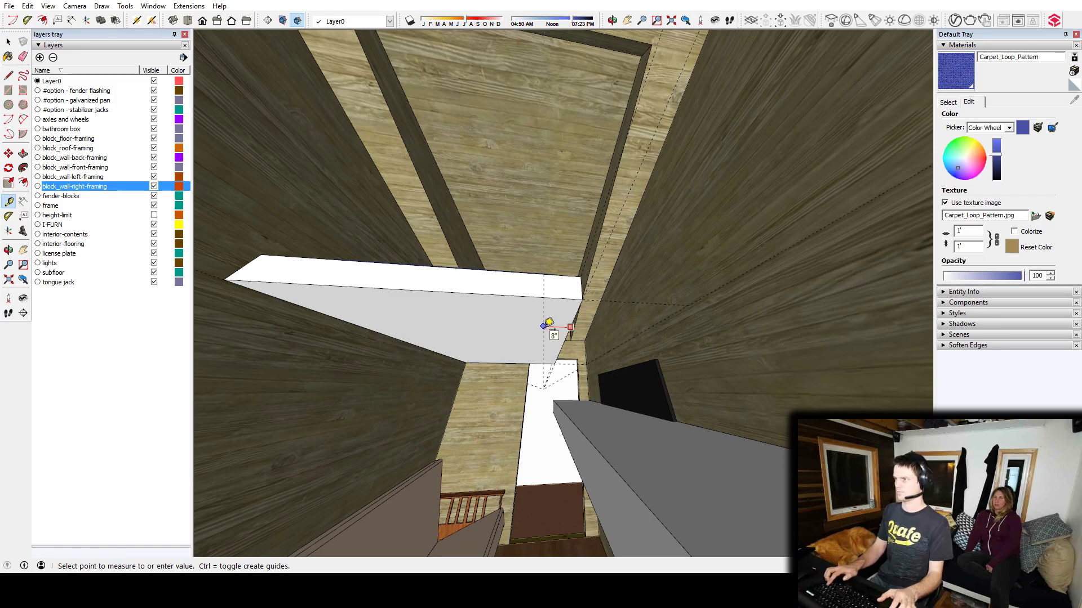
key("l")
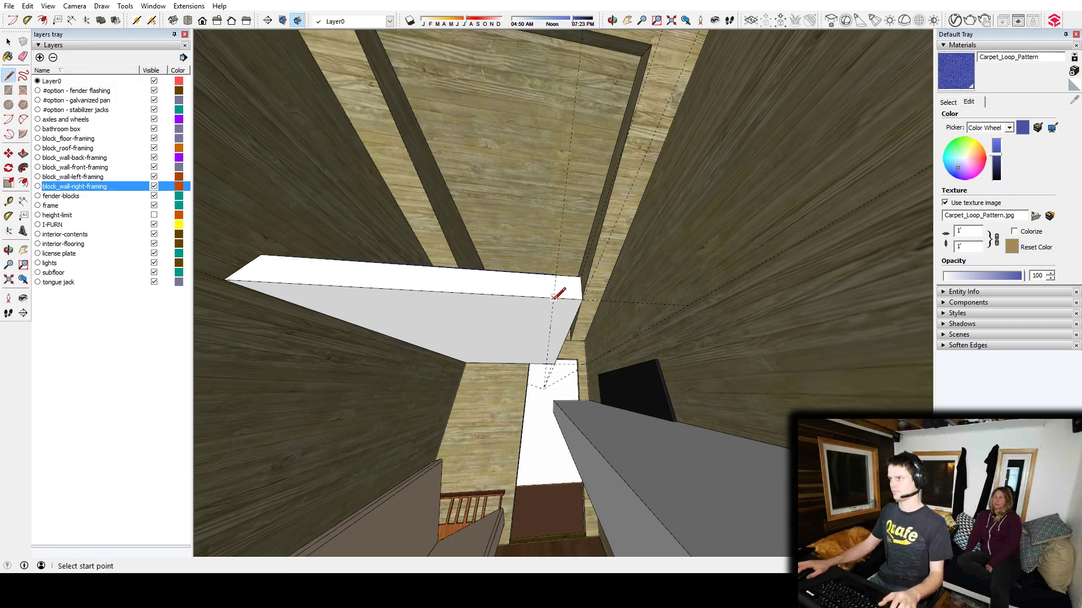
left_click(555, 295)
mouse_move(554, 295)
middle_mouse_down()
mouse_move(529, 354)
mouse_move(570, 292)
middle_mouse_up()
Push/Pull the narrow underside strip down to the walkway to form a hanging side panel
key("p")
left_click_drag(599, 299, 773, 369)
key("space")
Hide the block_wall-right-framing layer to open up the view of the loft platform and walkway
middle_click_drag(725, 350, 602, 442)
scroll(648, 283, "down", 3)
middle_click_drag(647, 283, 609, 386)
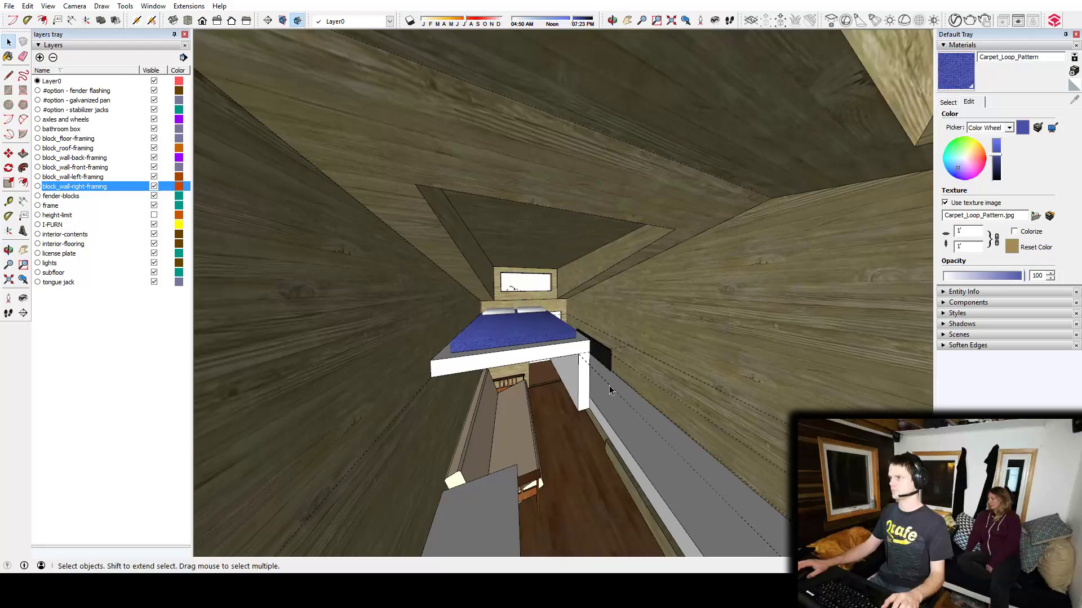
left_click(382, 297)
left_click(154, 186)
middle_click_drag(394, 338, 572, 364)
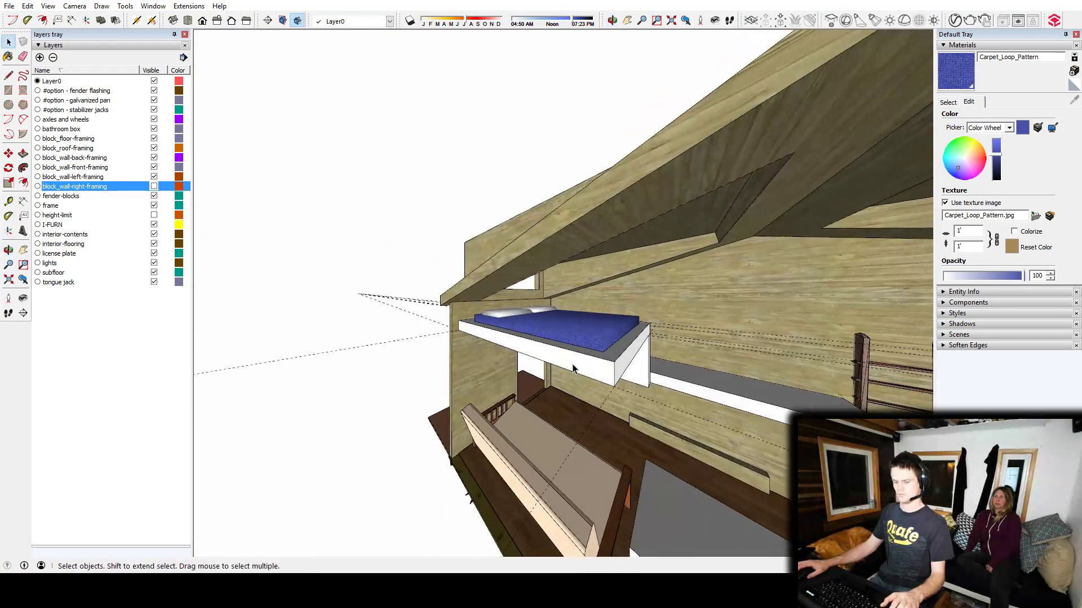
middle_click_drag(711, 407, 526, 302)
scroll(620, 346, "down", 4)
scroll(572, 329, "up", 6)
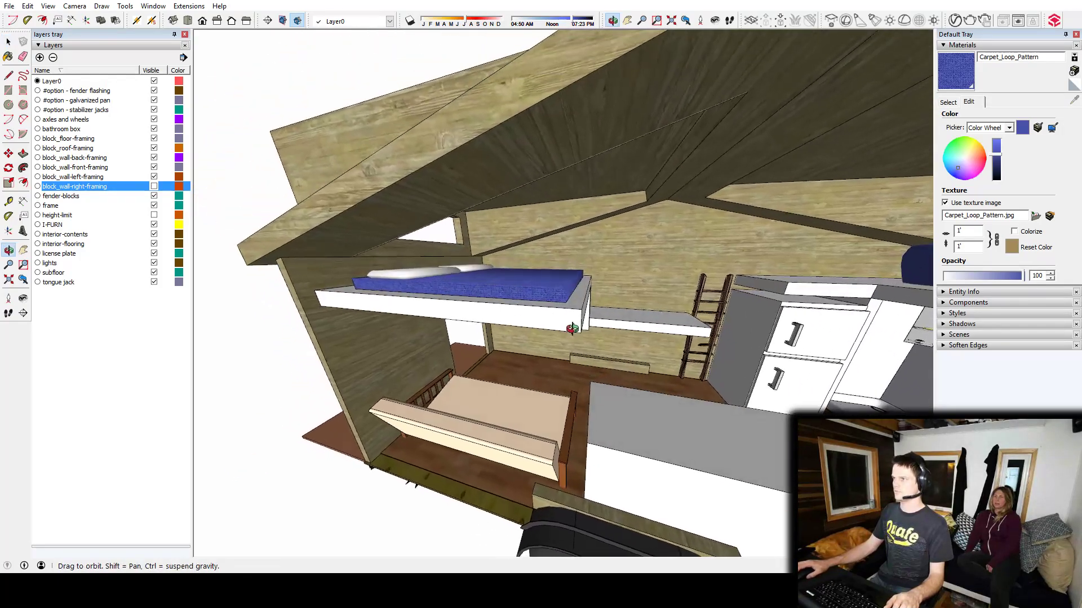
middle_click_drag(572, 328, 523, 218)
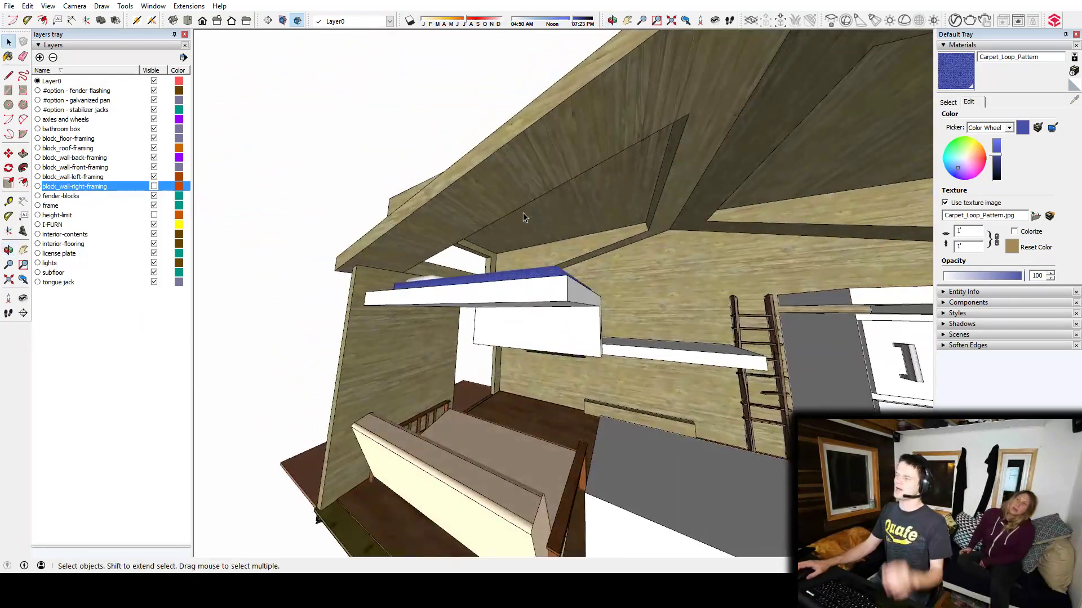
middle_click_drag(643, 375, 614, 342, "shift")
Move the TV away from the side wall and onto the inner face of the platform's hanging panel
key("m")
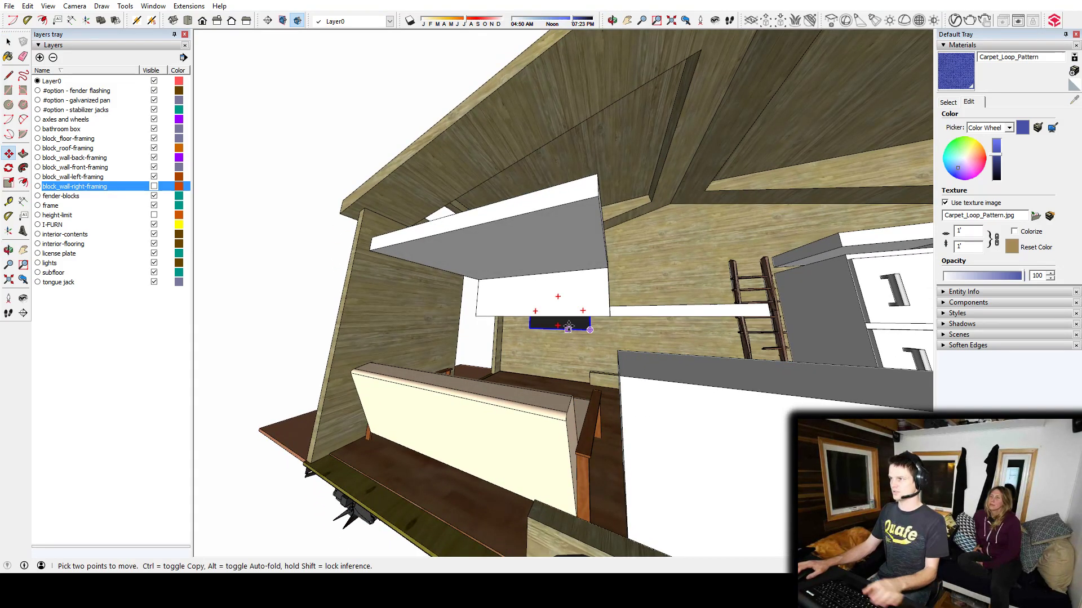
left_click(534, 310)
middle_click_drag(535, 317, 375, 376)
middle_click_drag(576, 335, 533, 313)
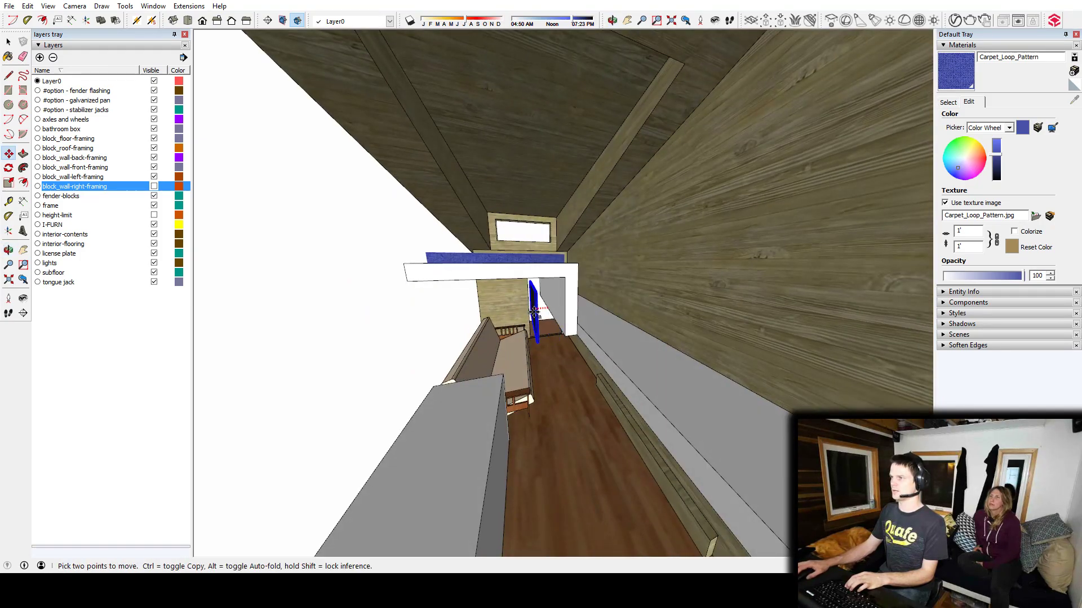
scroll(546, 299, "up", 5)
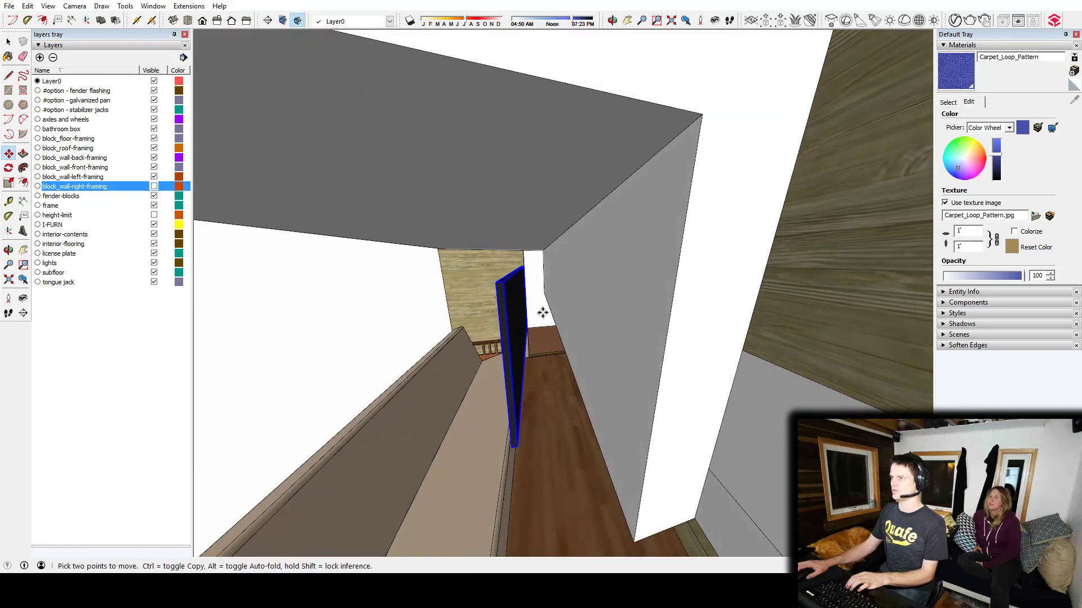
left_click(519, 306)
left_click(617, 297)
middle_click_drag(617, 297, 582, 344)
scroll(681, 310, "down", 5)
key("space")
Examine the loft platform, relocated TV, walkway, ladder and kitchen from several angles through the open side of the trailer
scroll(648, 341, "down", 2)
scroll(582, 345, "up", 3)
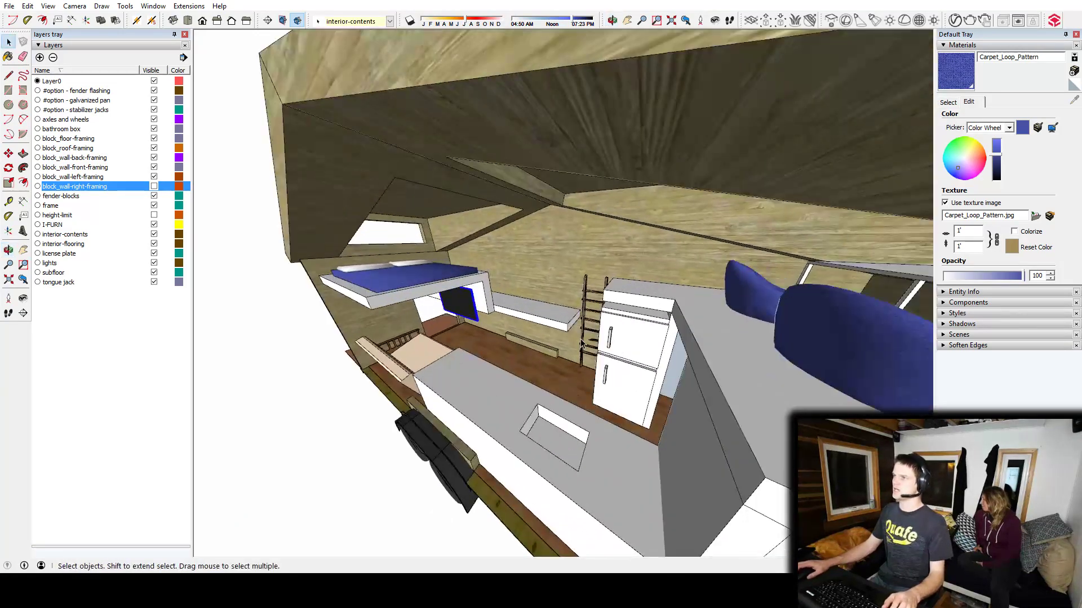
middle_click_drag(516, 294, 656, 327)
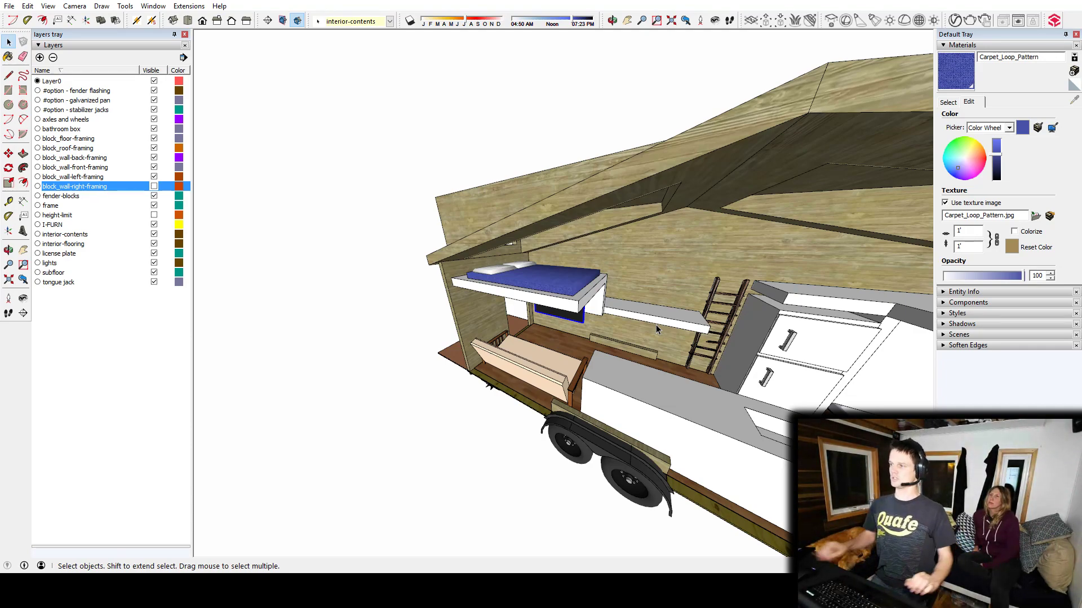
middle_click_drag(707, 429, 707, 388, "shift")
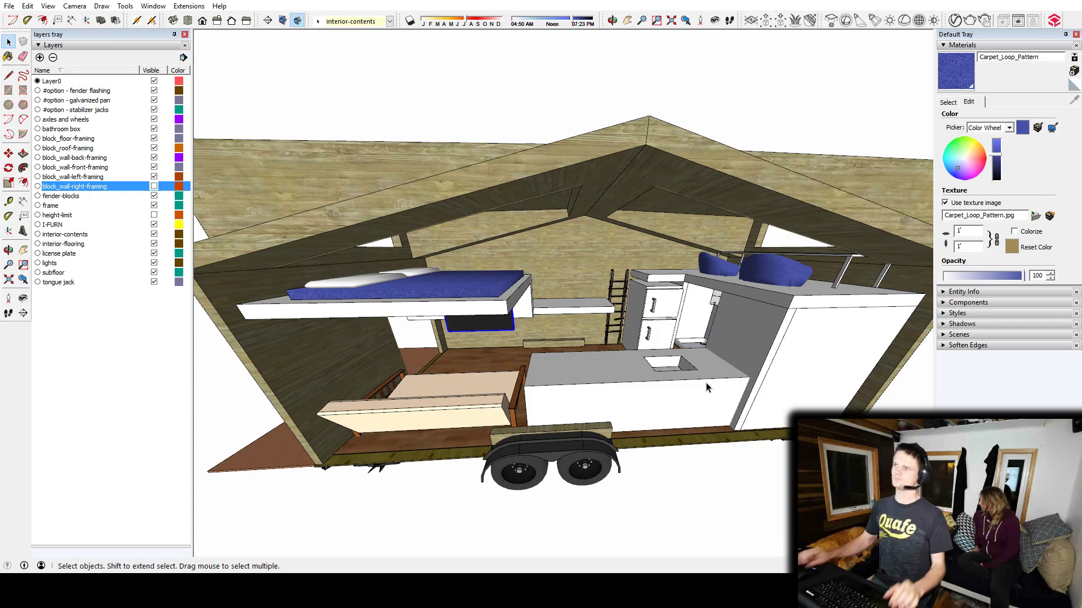
middle_click_drag(542, 363, 436, 357)
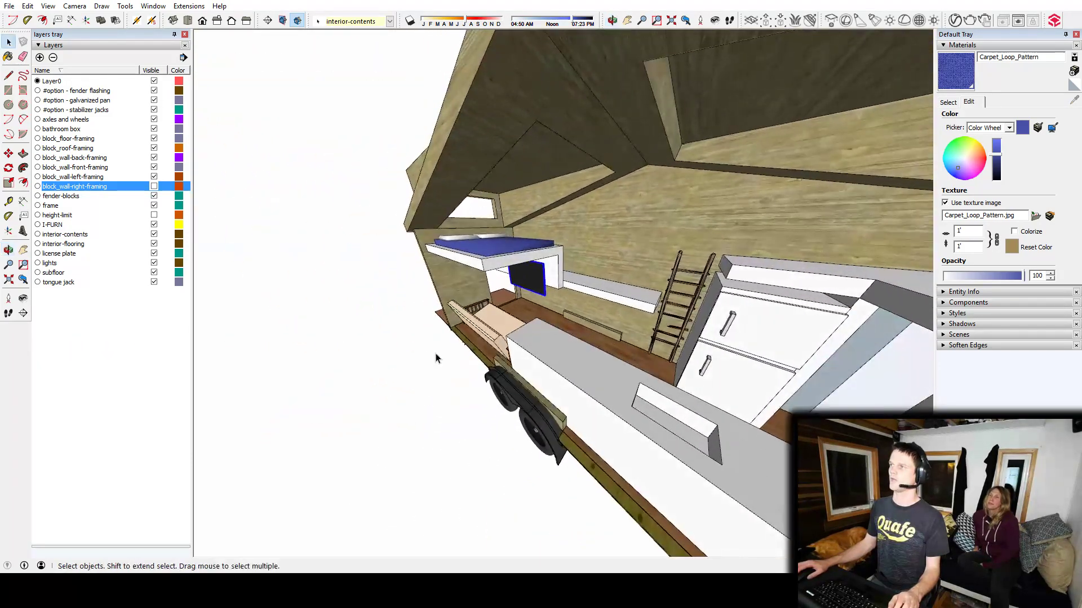
middle_click_drag(509, 336, 499, 365)
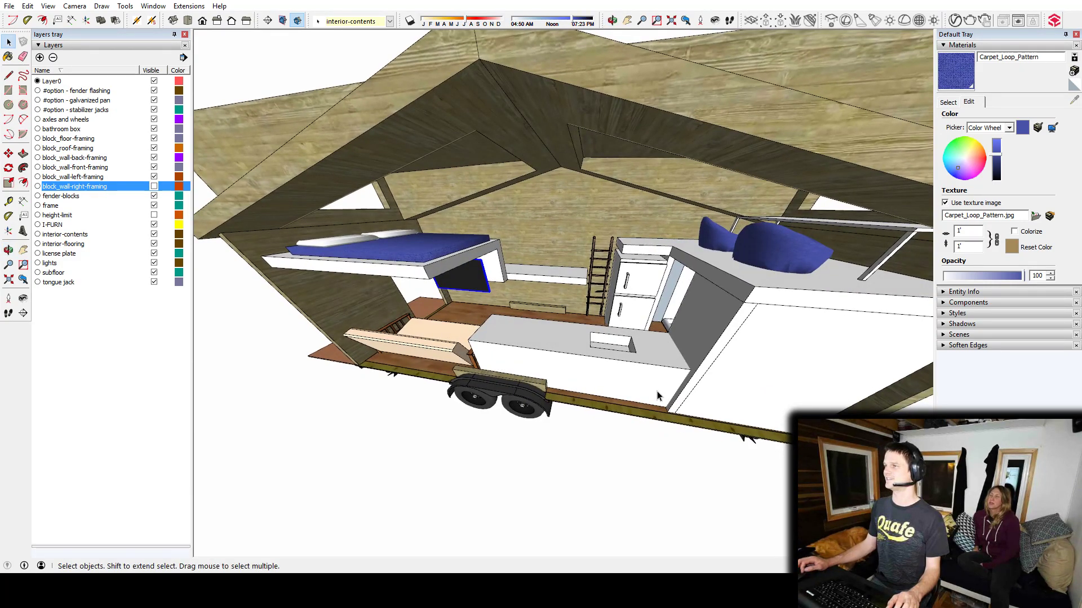
middle_click_drag(483, 333, 582, 304)
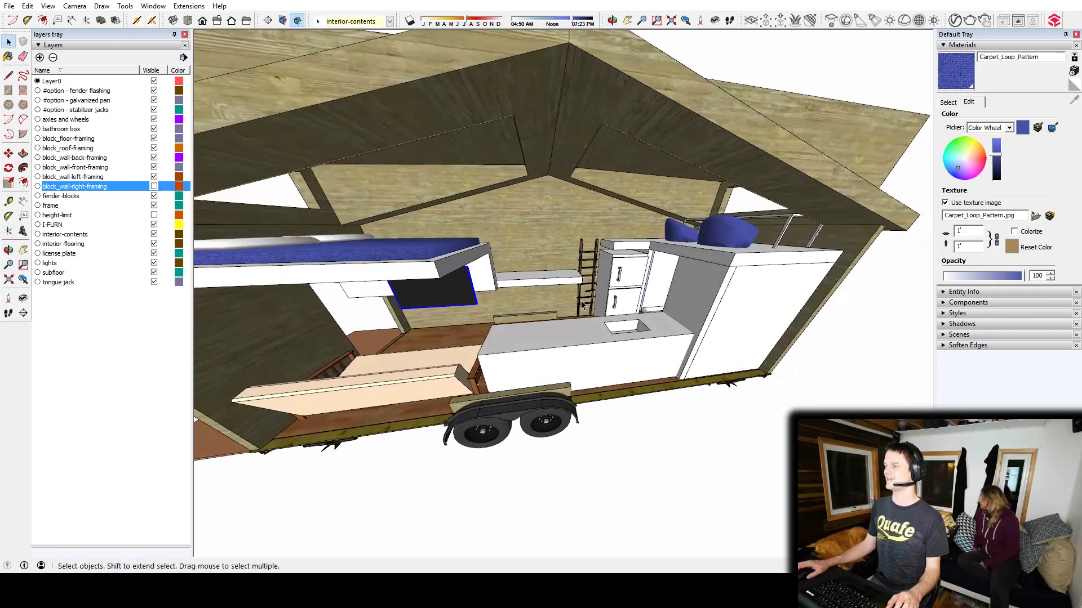
scroll(476, 310, "down", 3)
middle_click_drag(475, 309, 710, 313)
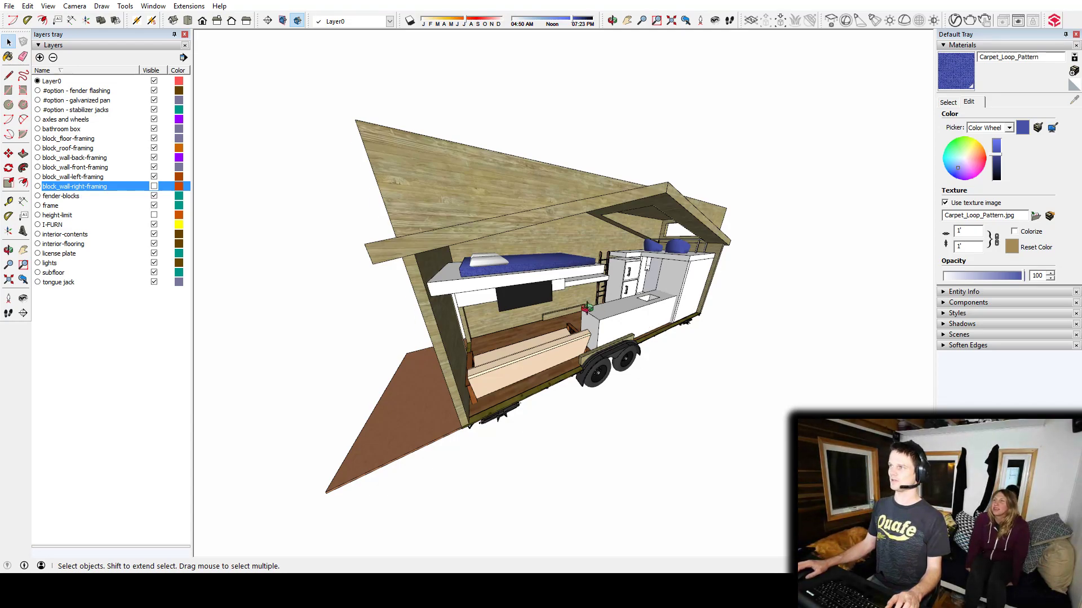
middle_click_drag(587, 307, 377, 280)
scroll(473, 297, "up", 5)
left_click(516, 299)
middle_click_drag(516, 298, 133, 320)
scroll(777, 350, "down", 4)
middle_click_drag(576, 332, 597, 280, "shift")
scroll(507, 377, "down", 3)
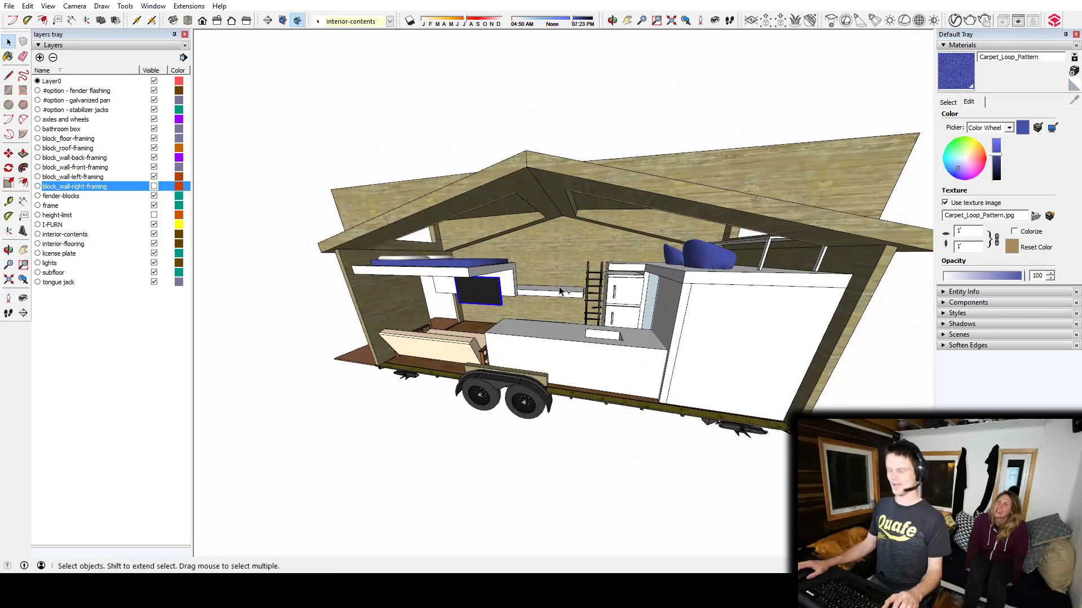
Save the model as a new file named stream_2017-10-10.skp in the live streams folder
left_click(9, 6)
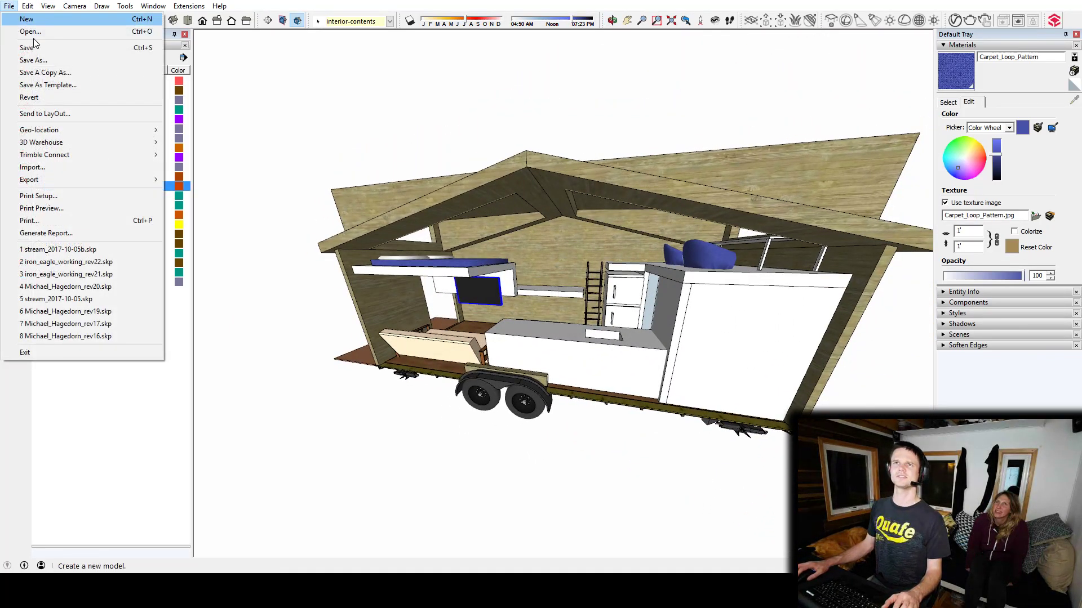
left_click(33, 59)
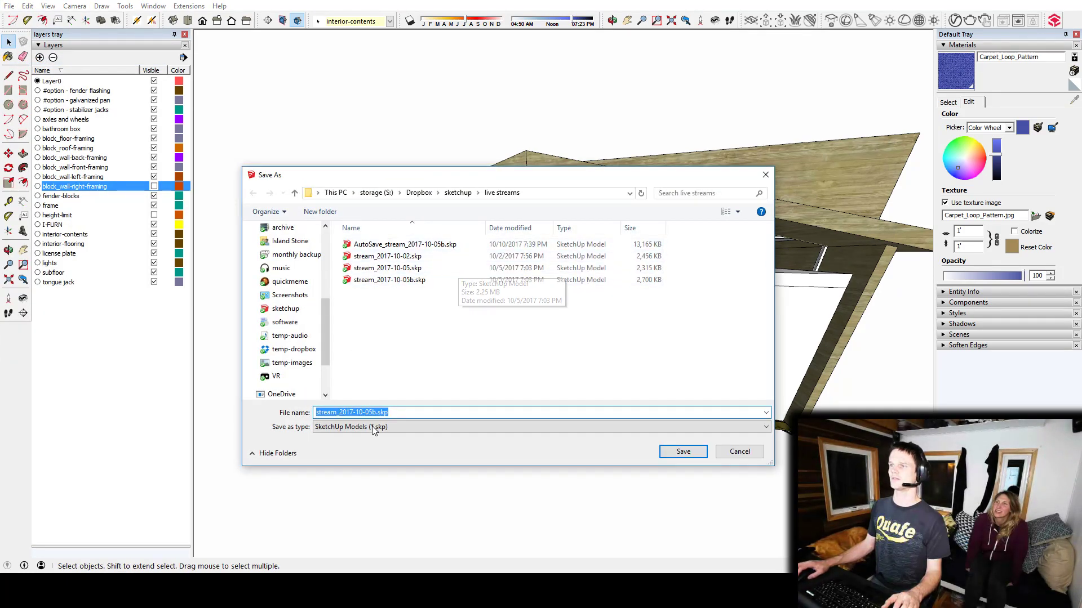
left_click(376, 412)
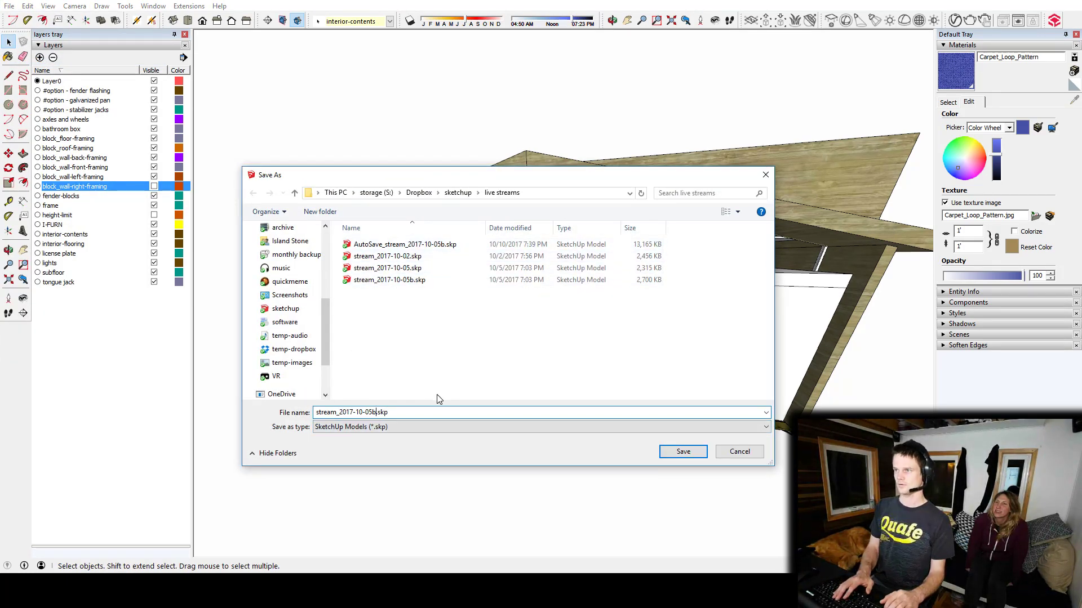
key("BackSpace")
type("c")
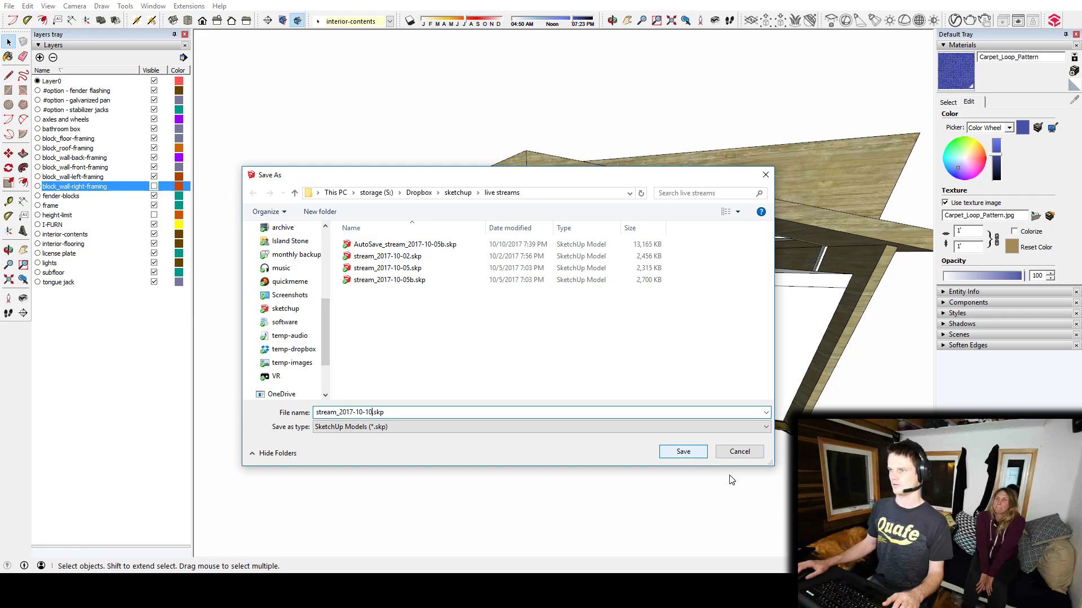
left_click(700, 458)
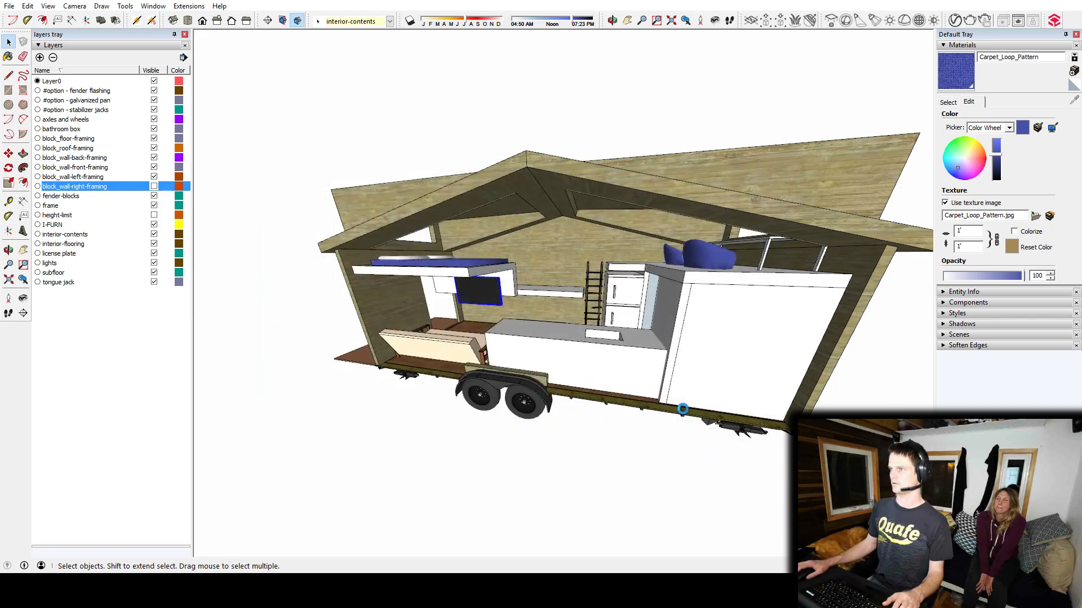
Save a second version of the model as stream_2017-10-10b.skp in the same folder
left_click(9, 6)
left_click(34, 60)
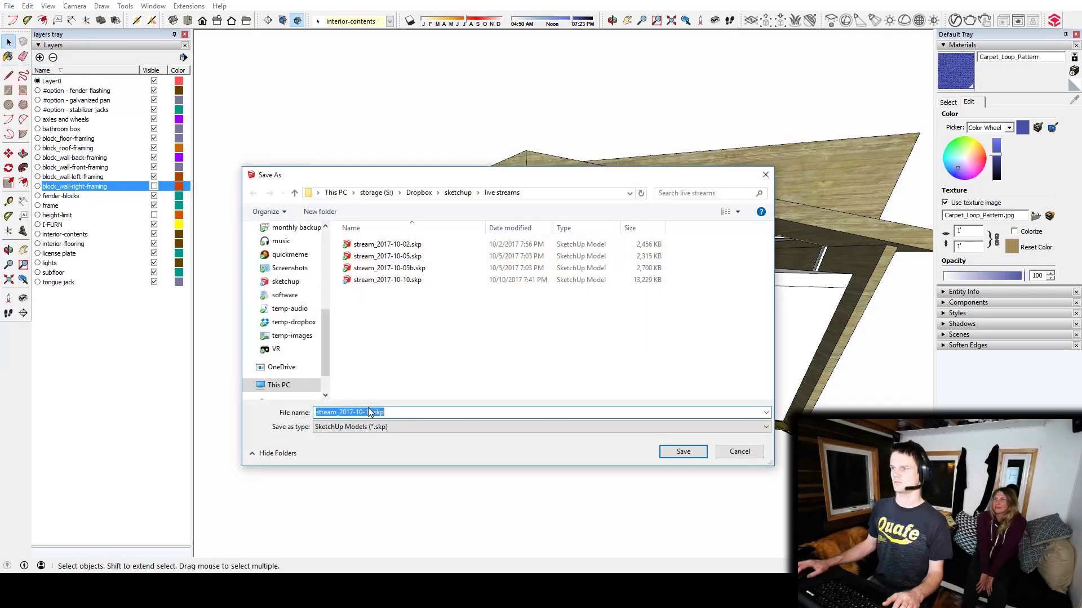
key("Right")
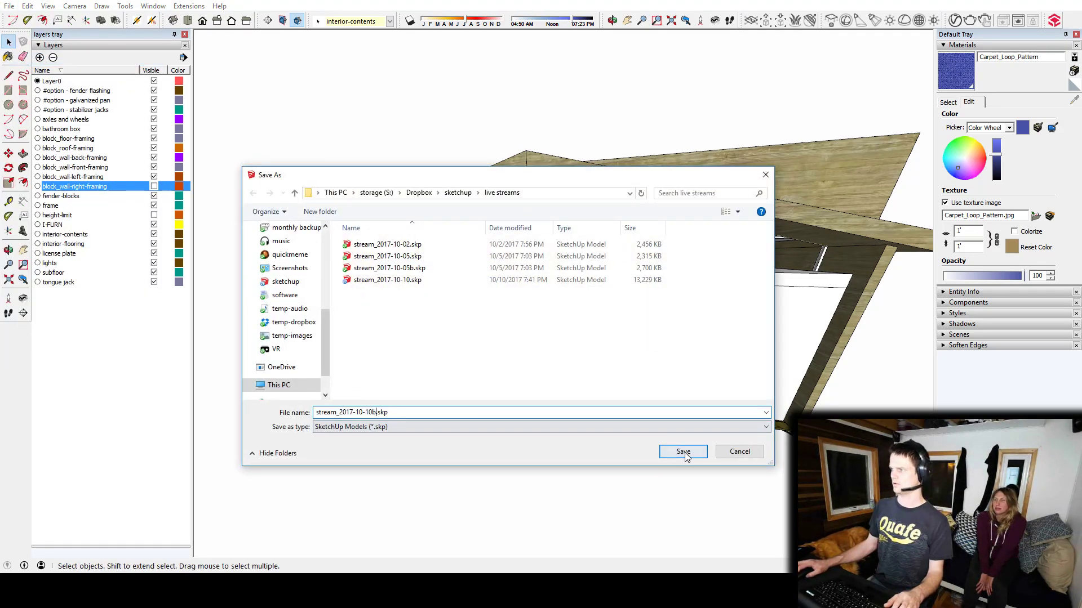
left_click(686, 451)
Undo the recent edits back through the TV relocation, the hanging side panel and the lowered walkway
middle_click_drag(486, 300, 536, 258)
key("ctrl+z")
key("ctrl+z")
key("ctrl+z")
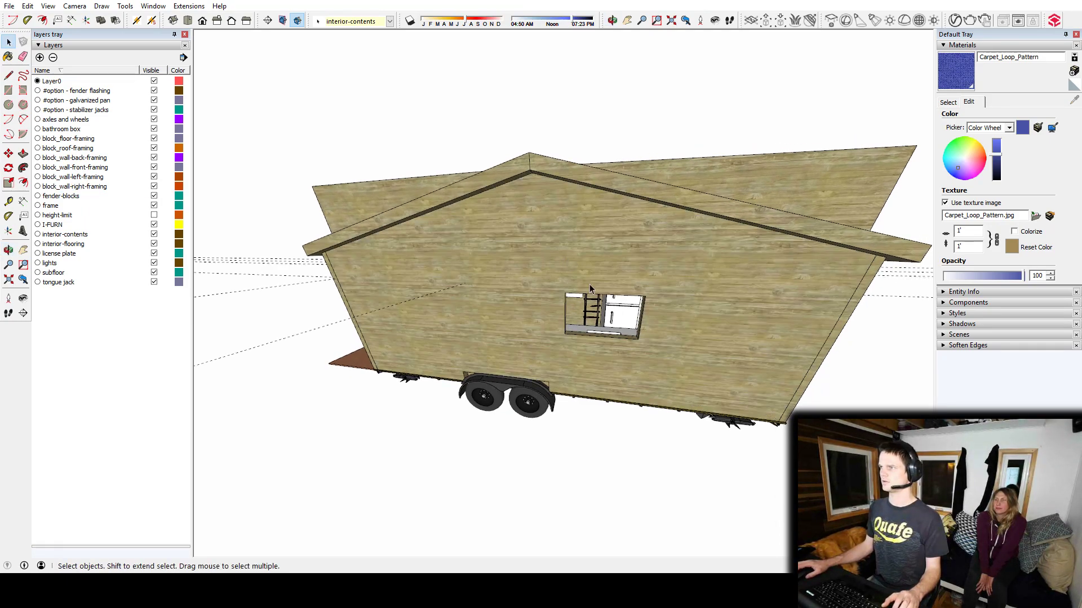
middle_click_drag(682, 276, 593, 268)
scroll(564, 288, "up", 4)
middle_click_drag(562, 351, 561, 262)
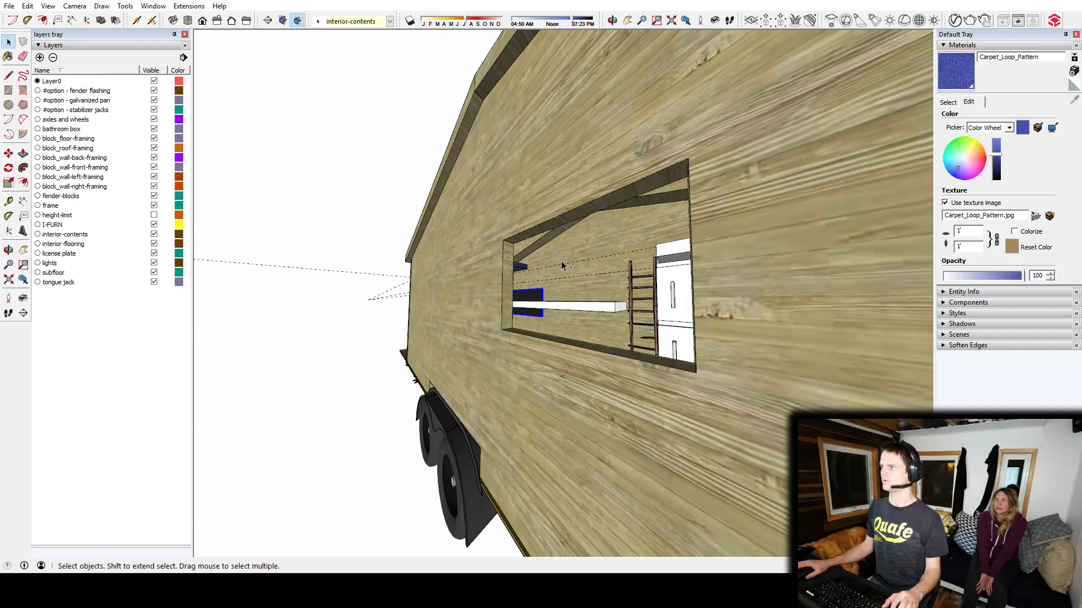
key("ctrl+z")
key("ctrl+z")
key("ctrl+z")
key("ctrl+z")
key("ctrl+z")
key("ctrl+z")
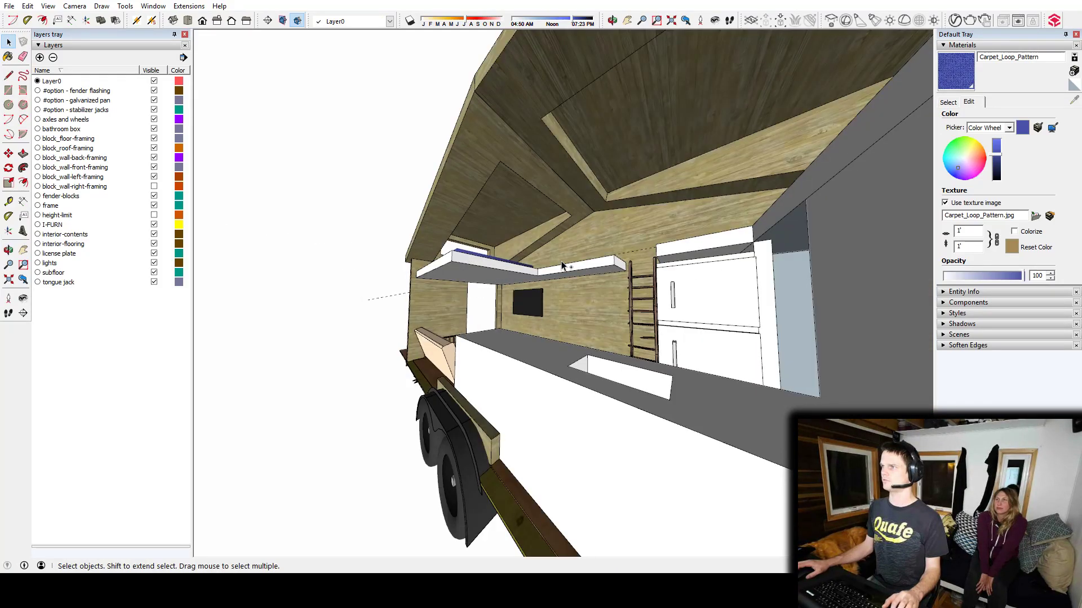
key("ctrl+z")
key("ctrl+z")
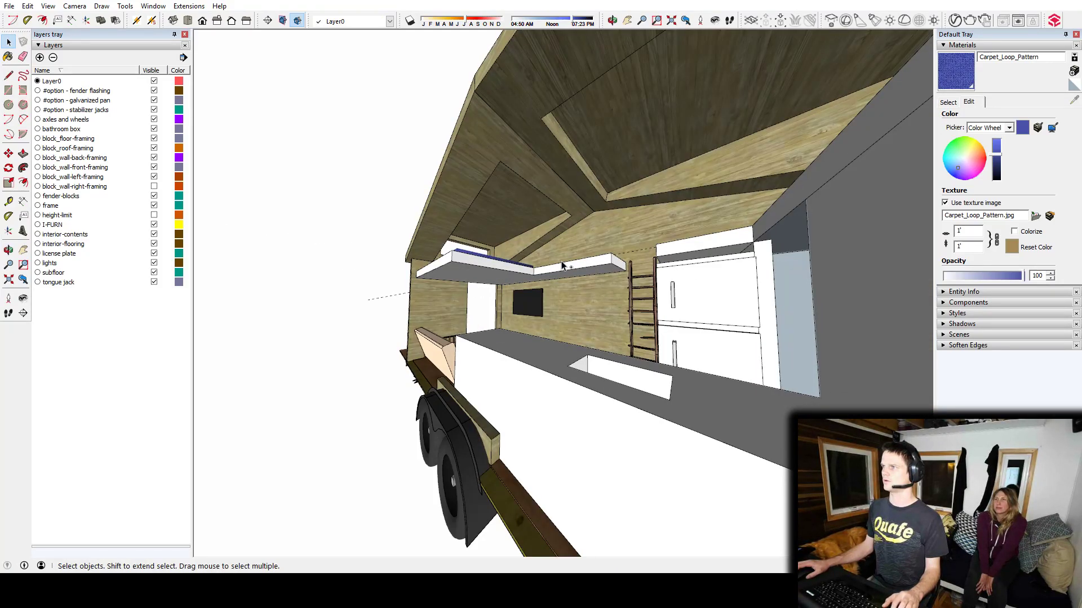
Examine the loft platform, walkway, side-wall TV and entry door from inside and outside the trailer
middle_click_drag(562, 266, 674, 381)
middle_click_drag(577, 416, 661, 376)
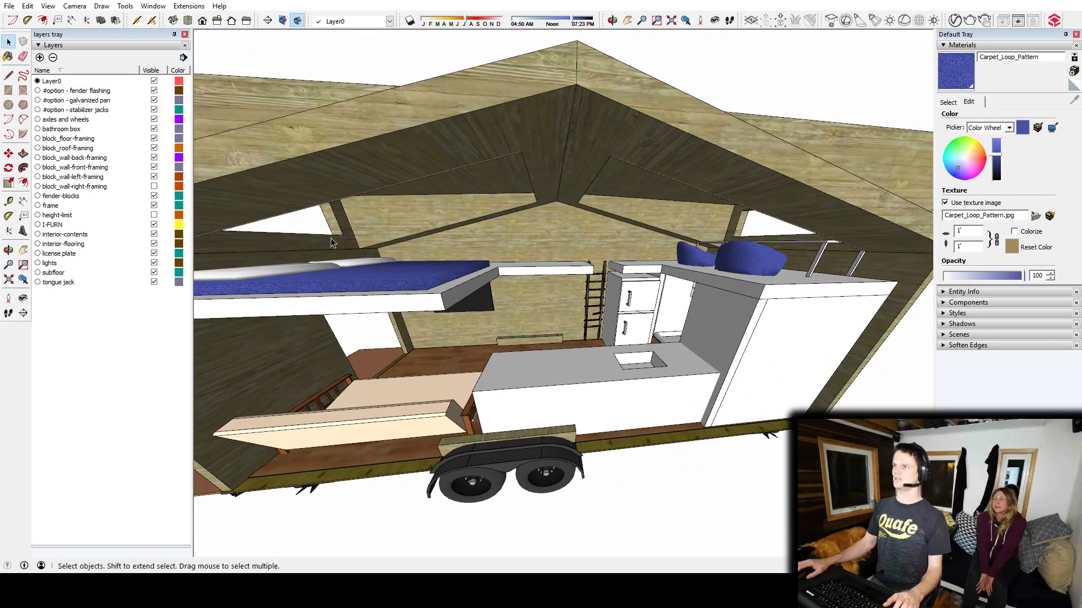
middle_click_drag(344, 342, 585, 308)
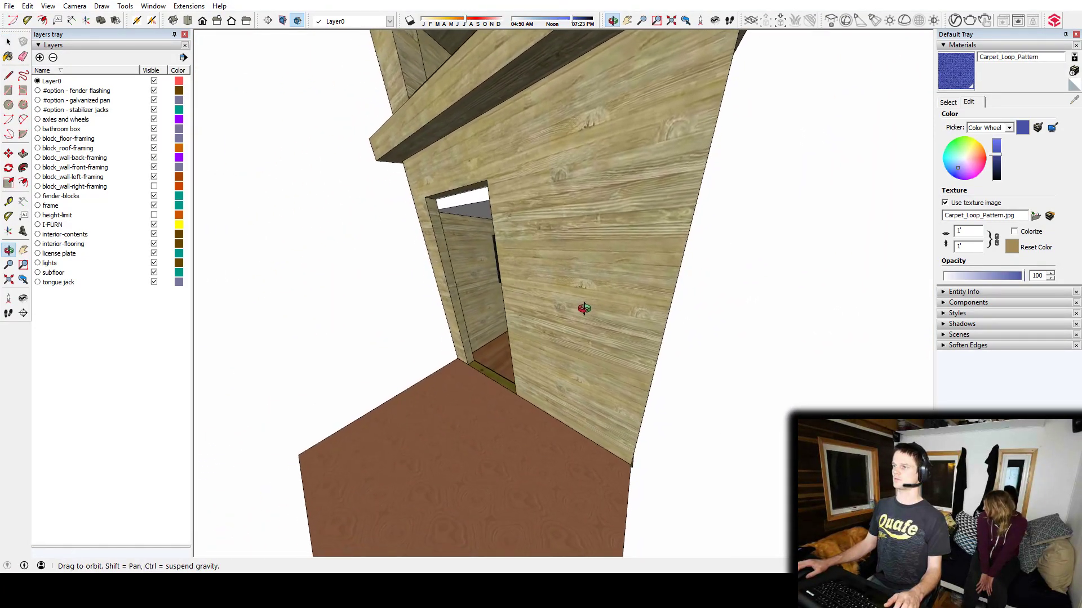
left_click_drag(584, 308, 499, 304)
middle_click_drag(608, 299, 455, 353)
scroll(473, 346, "down", 5)
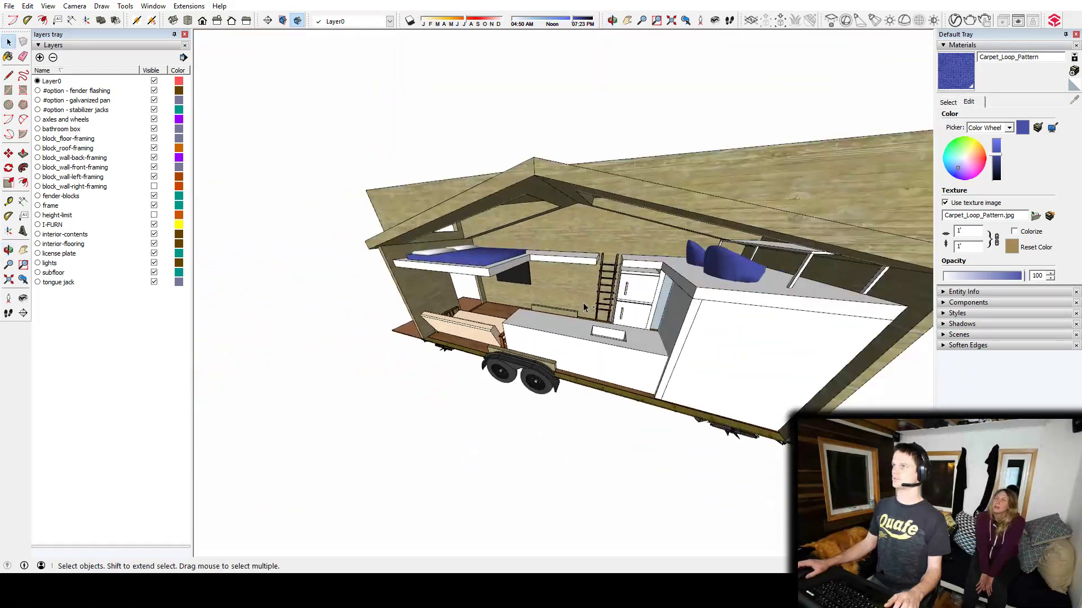
middle_click_drag(583, 302, 608, 330)
Delete the broken rung from the ladder beside the refrigerator
scroll(613, 333, "up", 5)
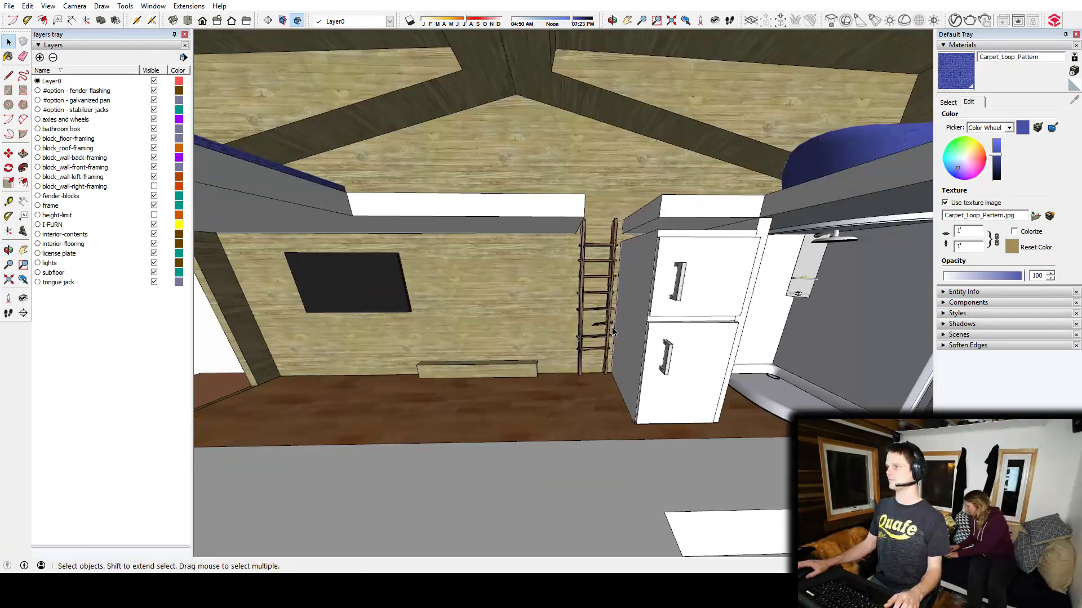
scroll(566, 276, "up", 10)
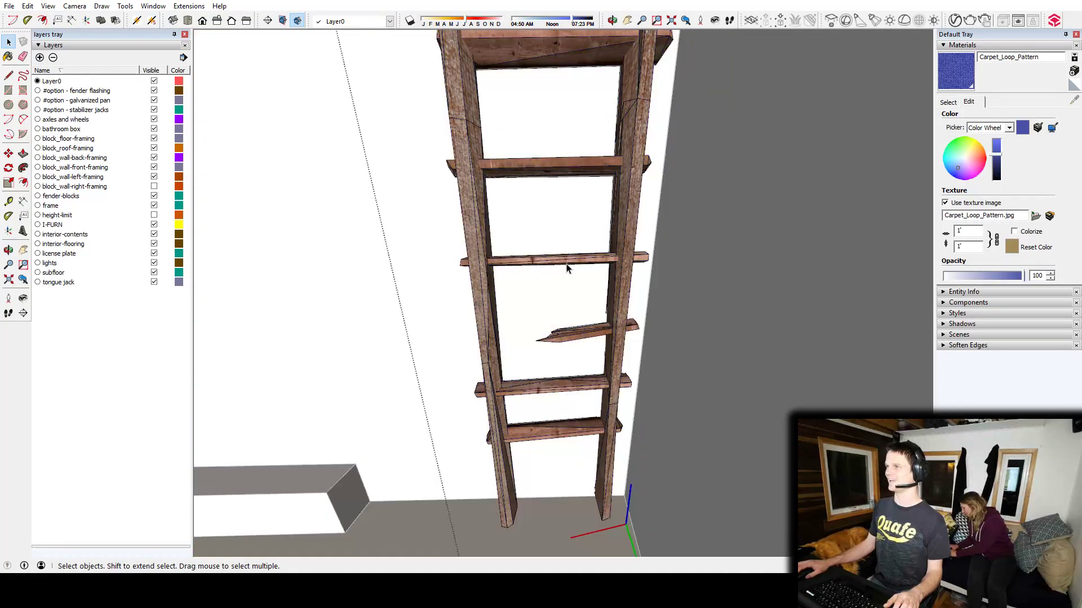
left_click(567, 264)
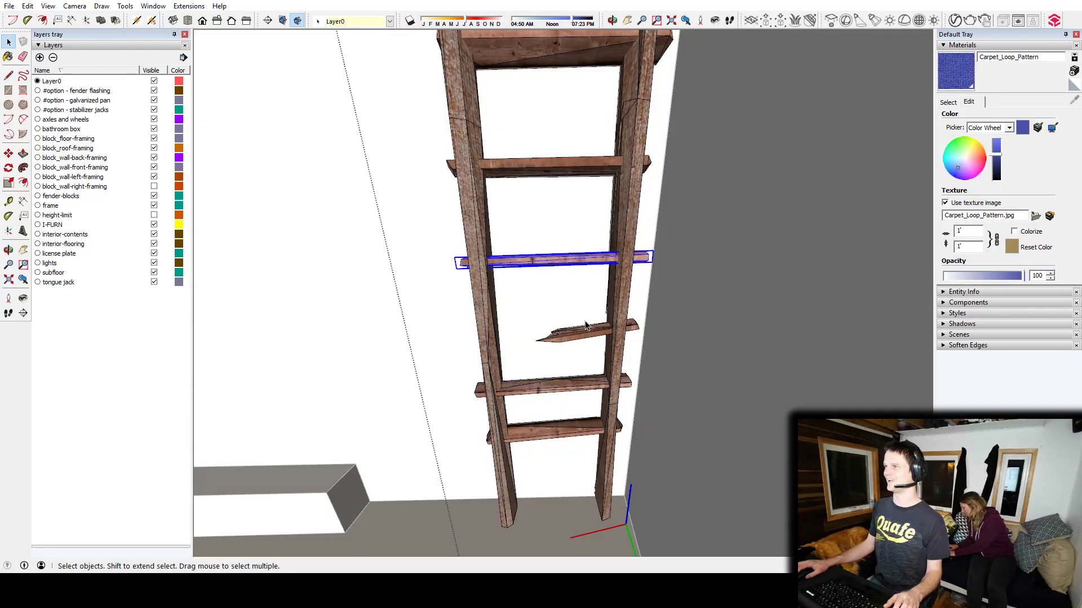
left_click(584, 326)
key("Delete")
Copy the intact rung above the gap straight down to fill the missing rung's place on the ladder
left_click(561, 264)
key("m")
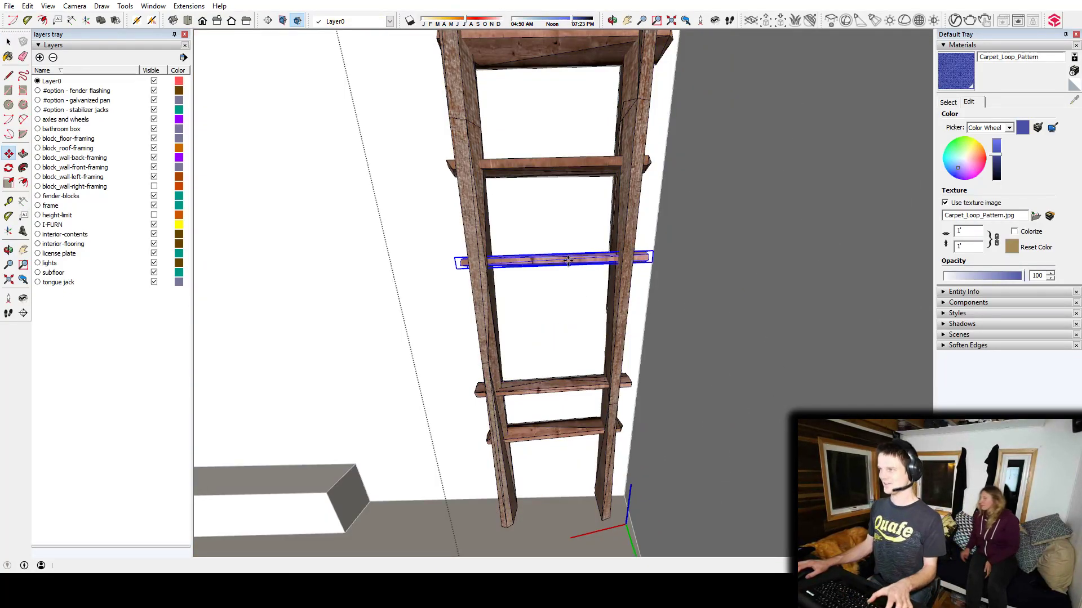
key("ctrl")
left_click(570, 259)
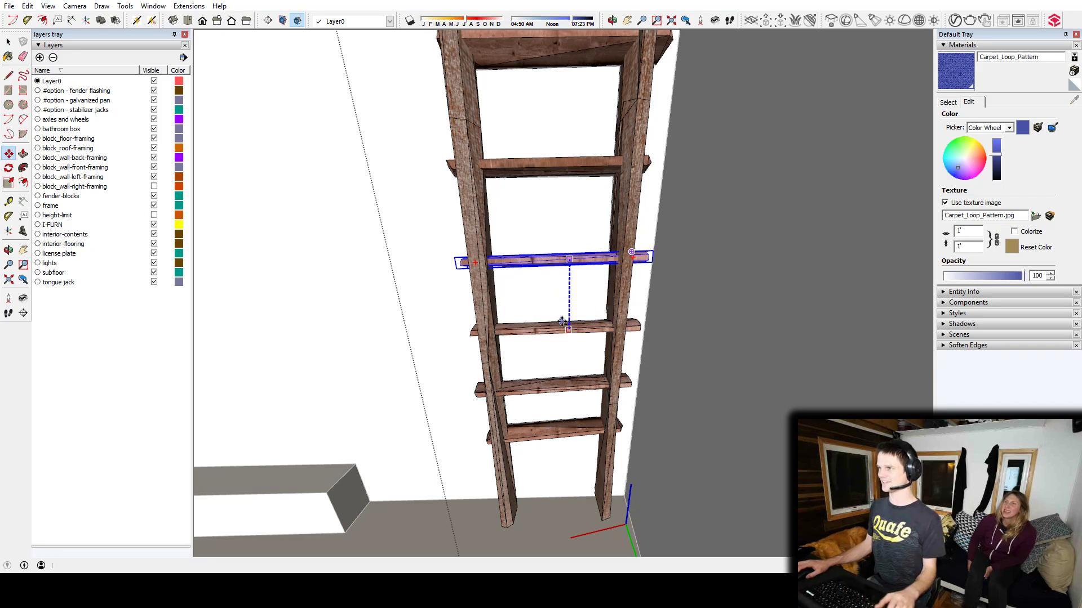
left_click(562, 317)
middle_click_drag(562, 318, 555, 343)
key("space")
key("Escape")
Examine the whole trailer interior, including loft bed, walkway, sofa, kitchen counter and bathroom box, from several angles
scroll(545, 280, "down", 10)
scroll(547, 286, "down", 8)
scroll(507, 363, "down", 3)
scroll(580, 316, "up", 2)
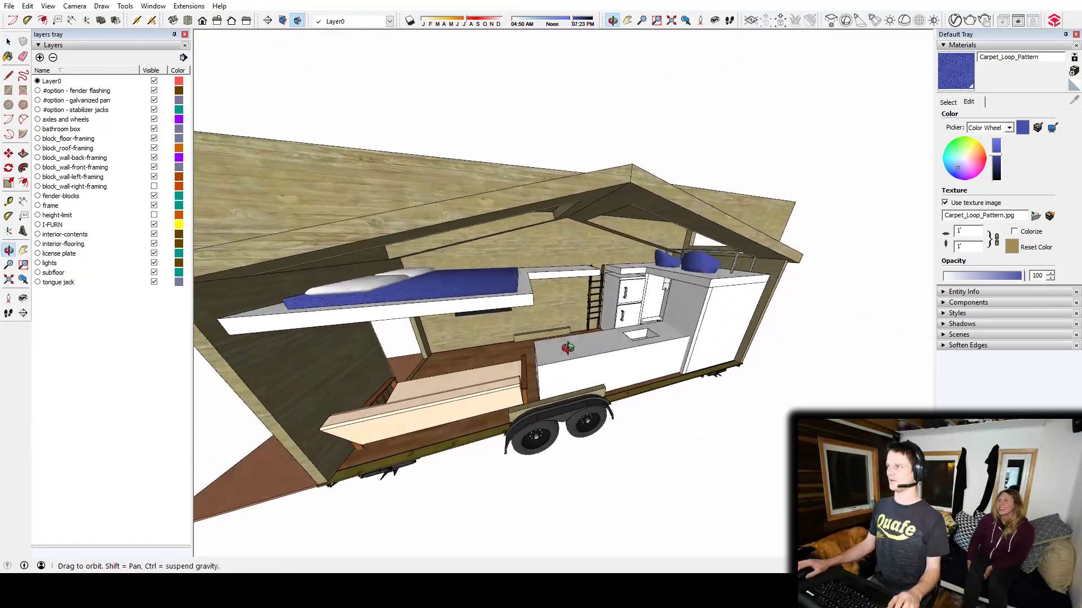
scroll(530, 376, "up", 2)
key("space")
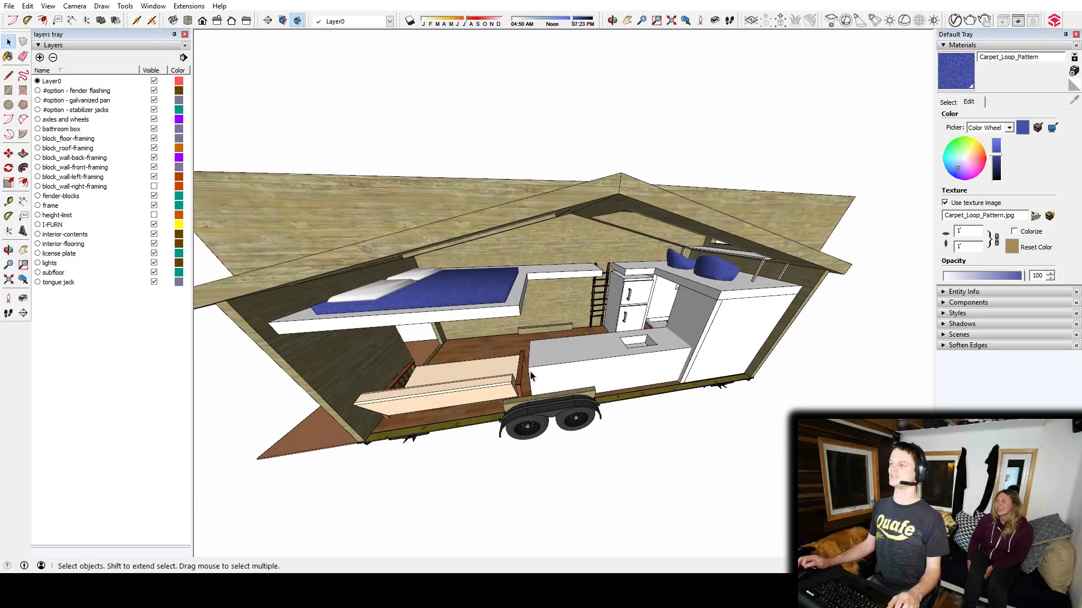
middle_click_drag(537, 374, 611, 346)
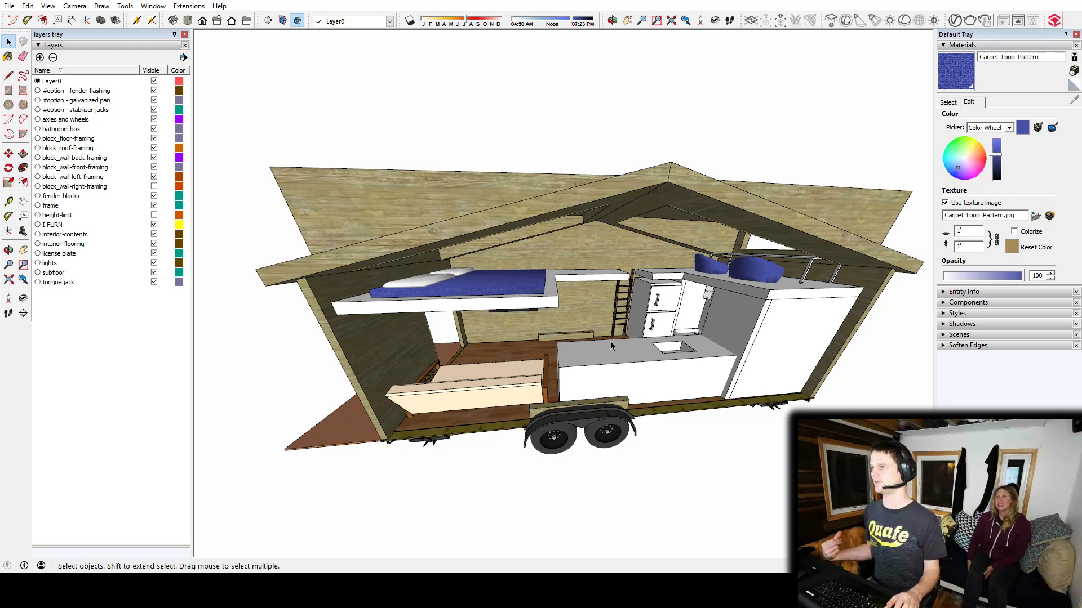
middle_click_drag(610, 341, 642, 336)
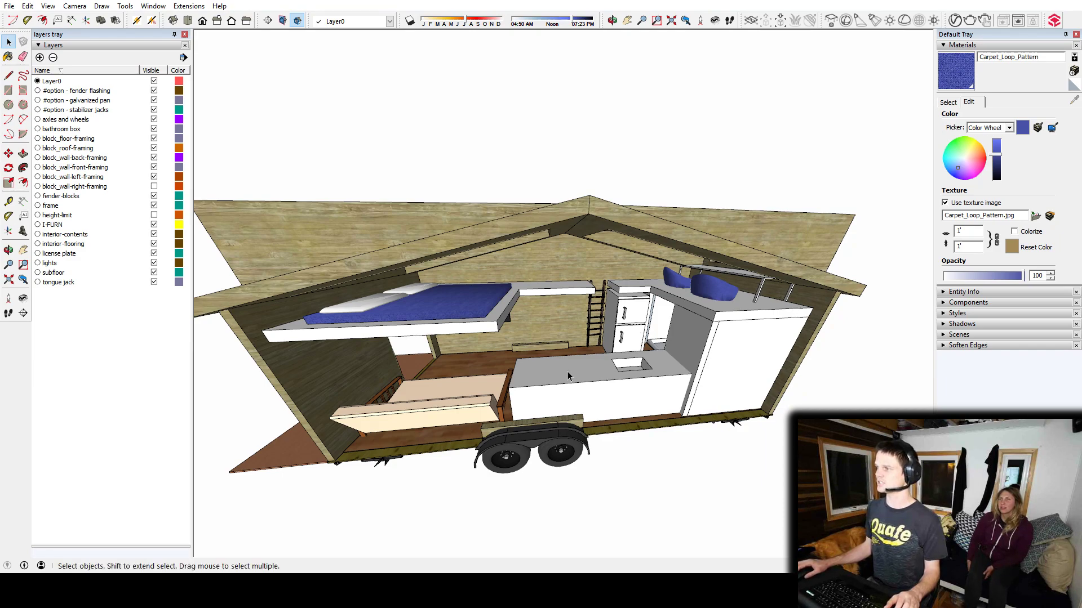
middle_click_drag(568, 376, 578, 363)
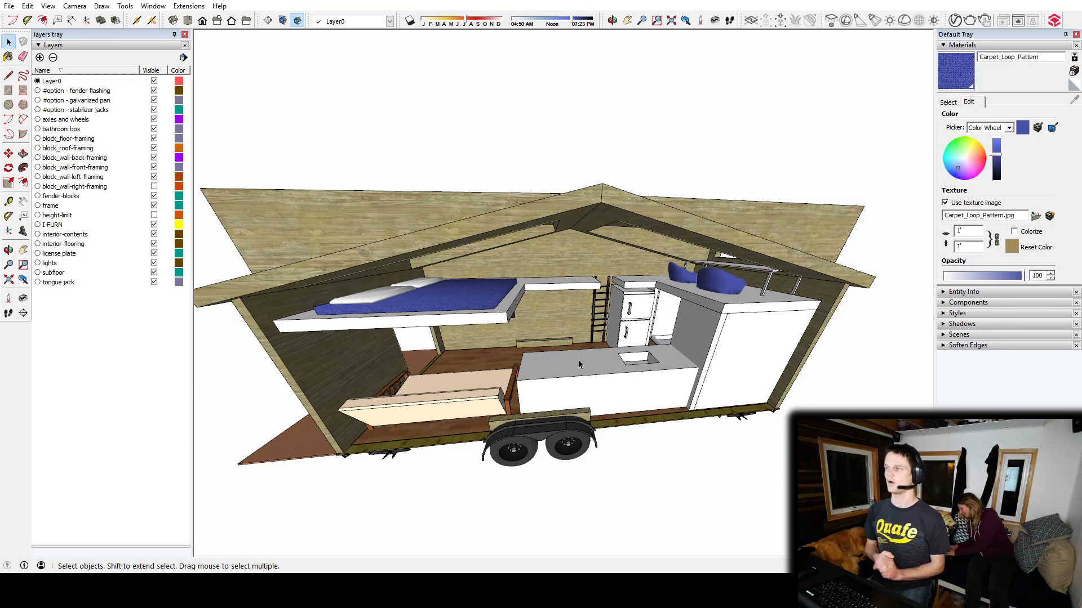
middle_click_drag(641, 331, 595, 307)
middle_click_drag(499, 317, 509, 319)
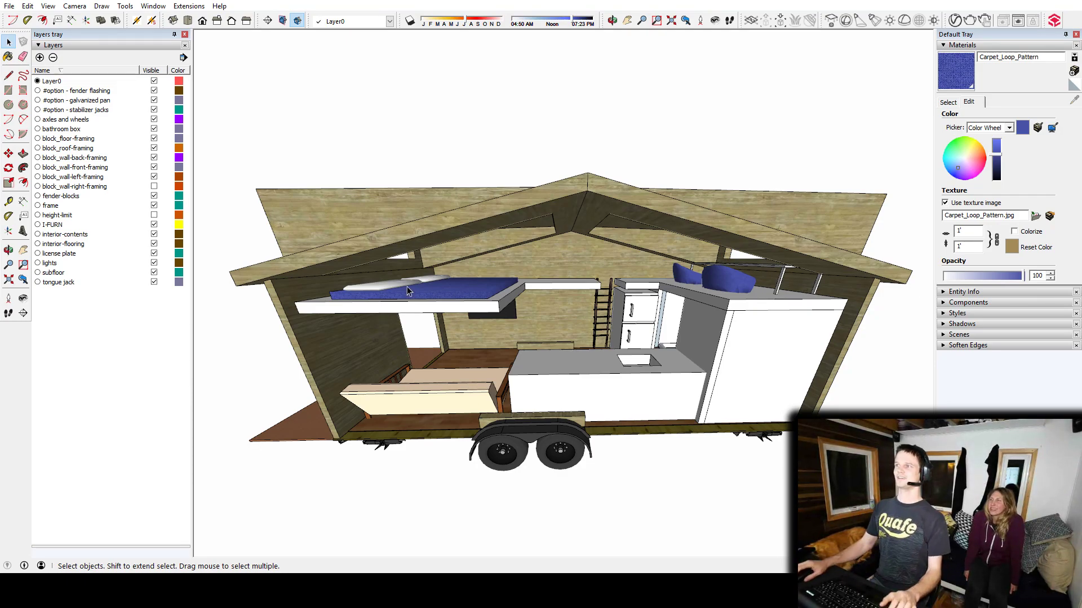
middle_click_drag(409, 291, 394, 404)
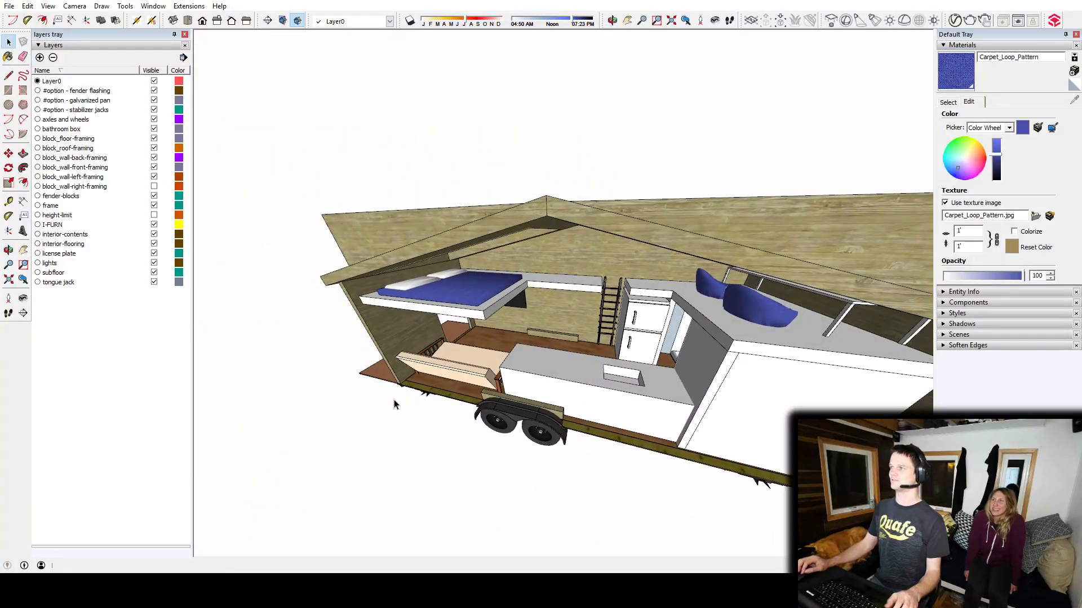